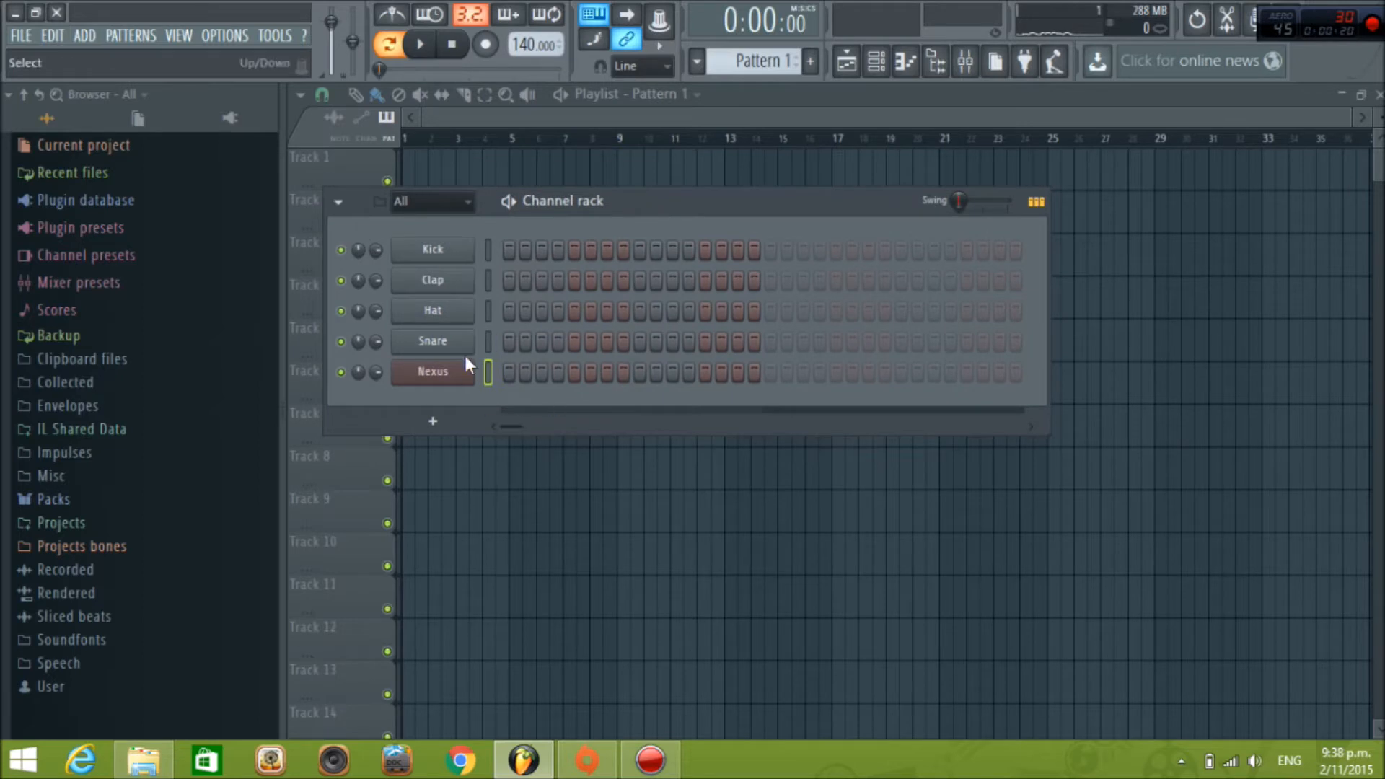
Open the Nexus instrument and view its Piano presets with PN Nexus Grandpiano loaded
left_click(458, 374)
left_click(449, 370)
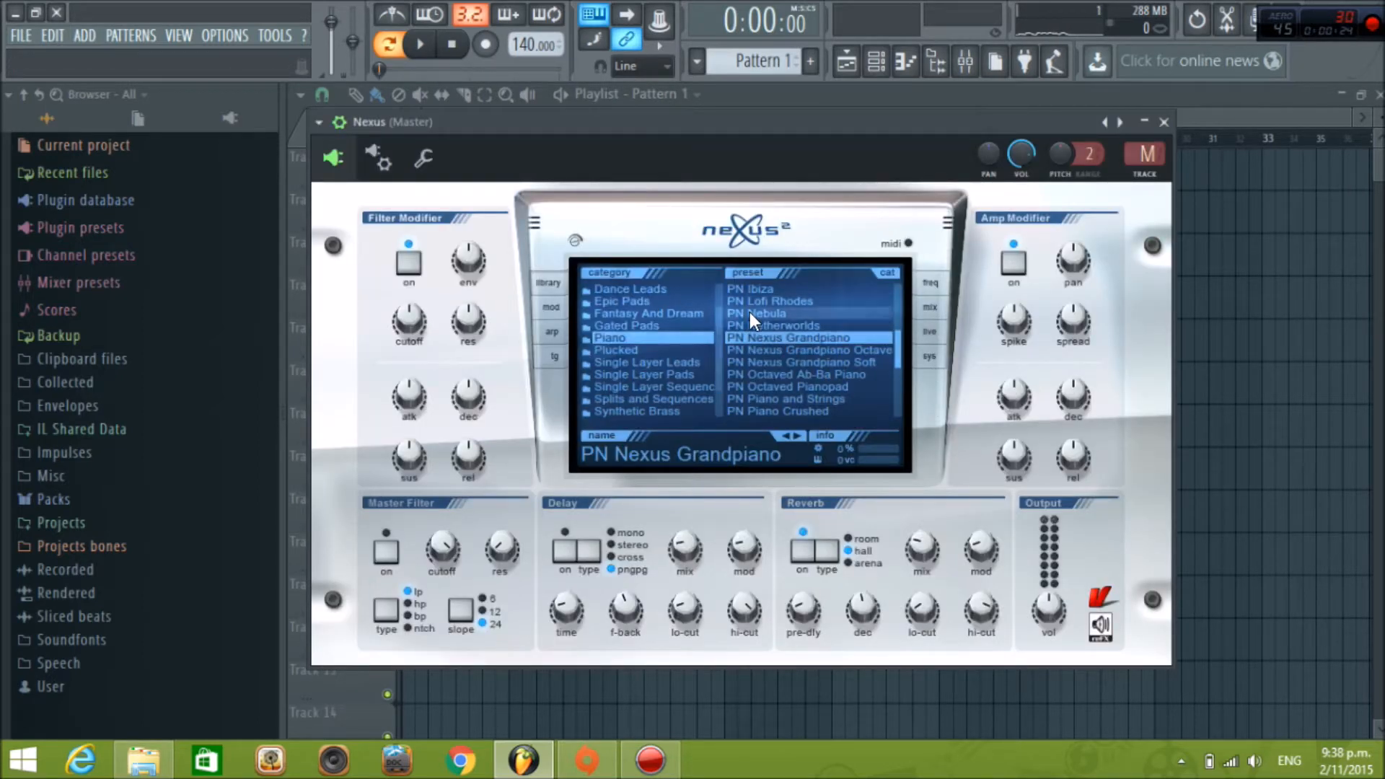
scroll(721, 327, "up", 1)
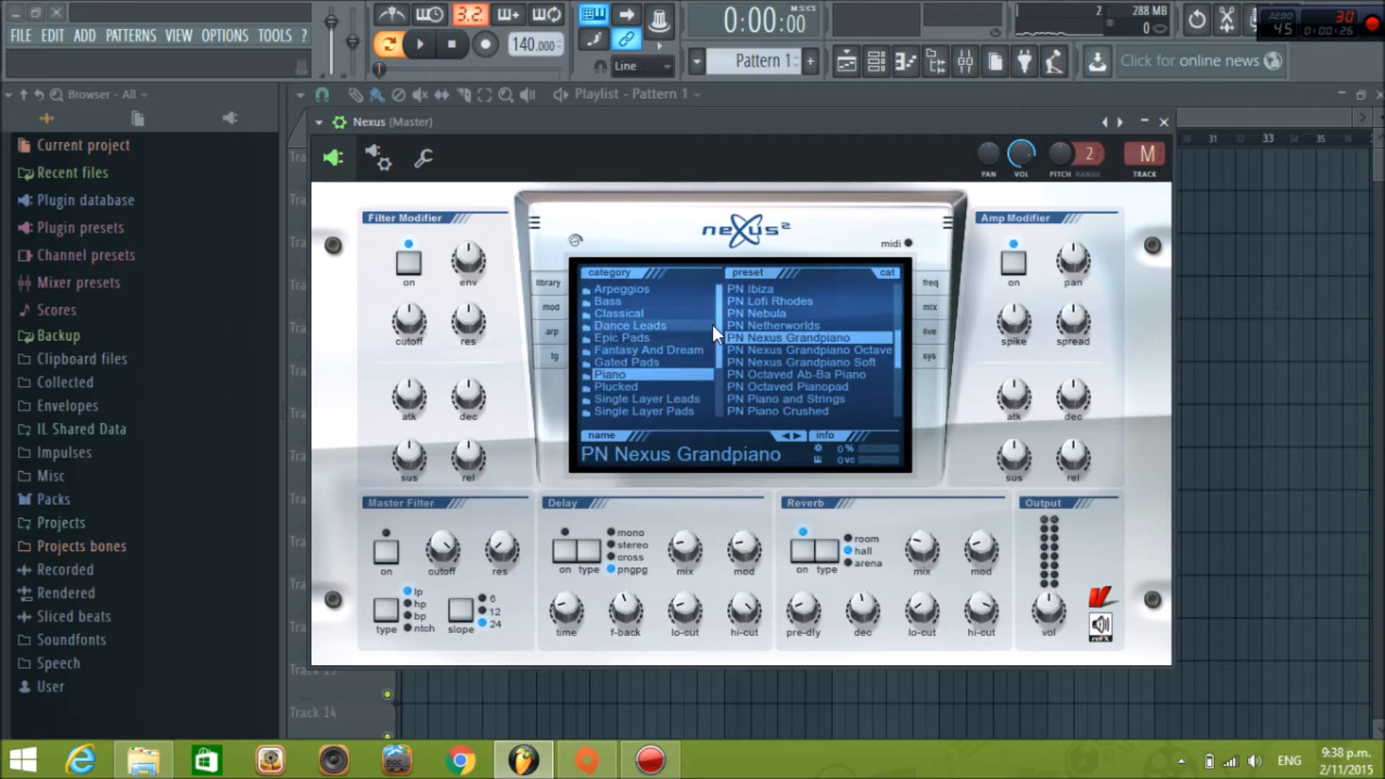
left_click_drag(632, 125, 622, 109)
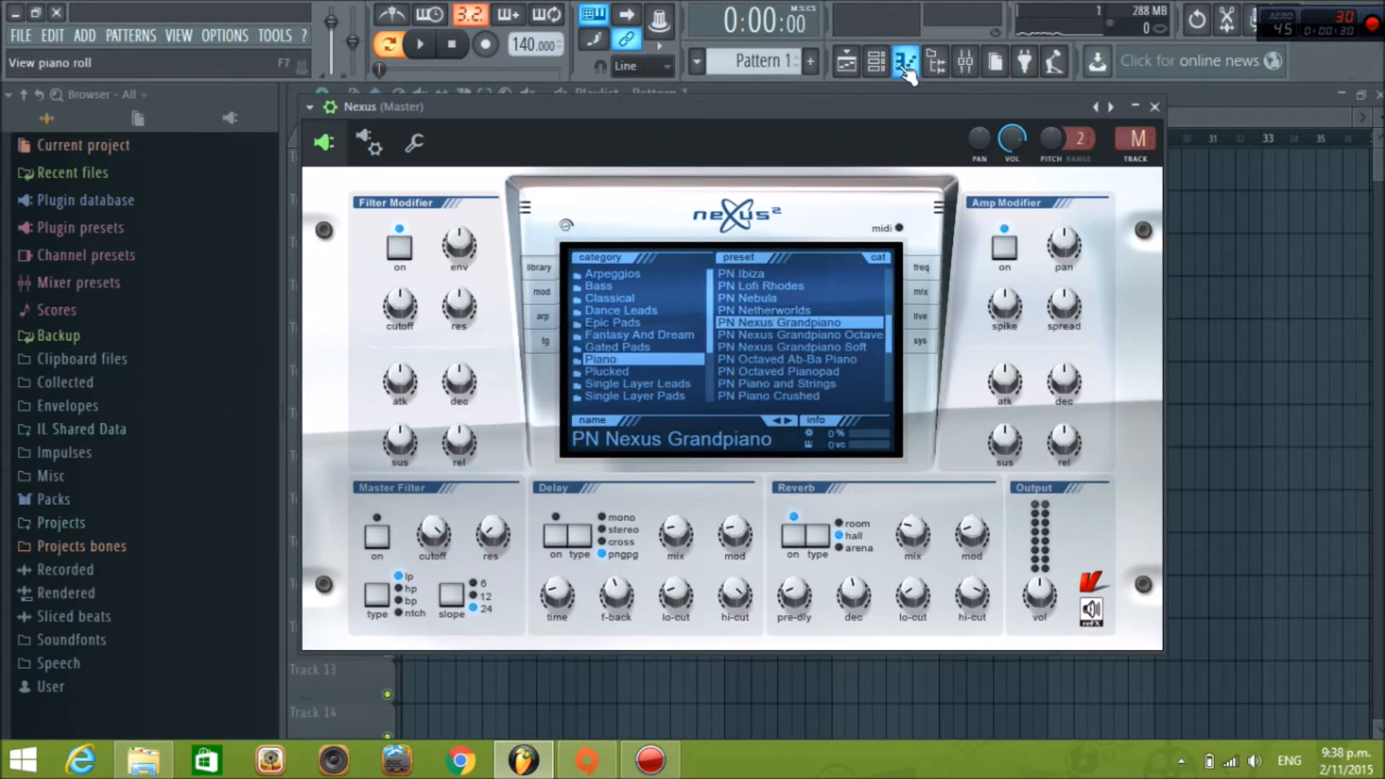
Fill the Nexus piano roll with chords D4-F#4-A4 in bar 1, E4-A4-C#5 in bar 2 and F#4-B4-D5 across bars 3–4
key("F7")
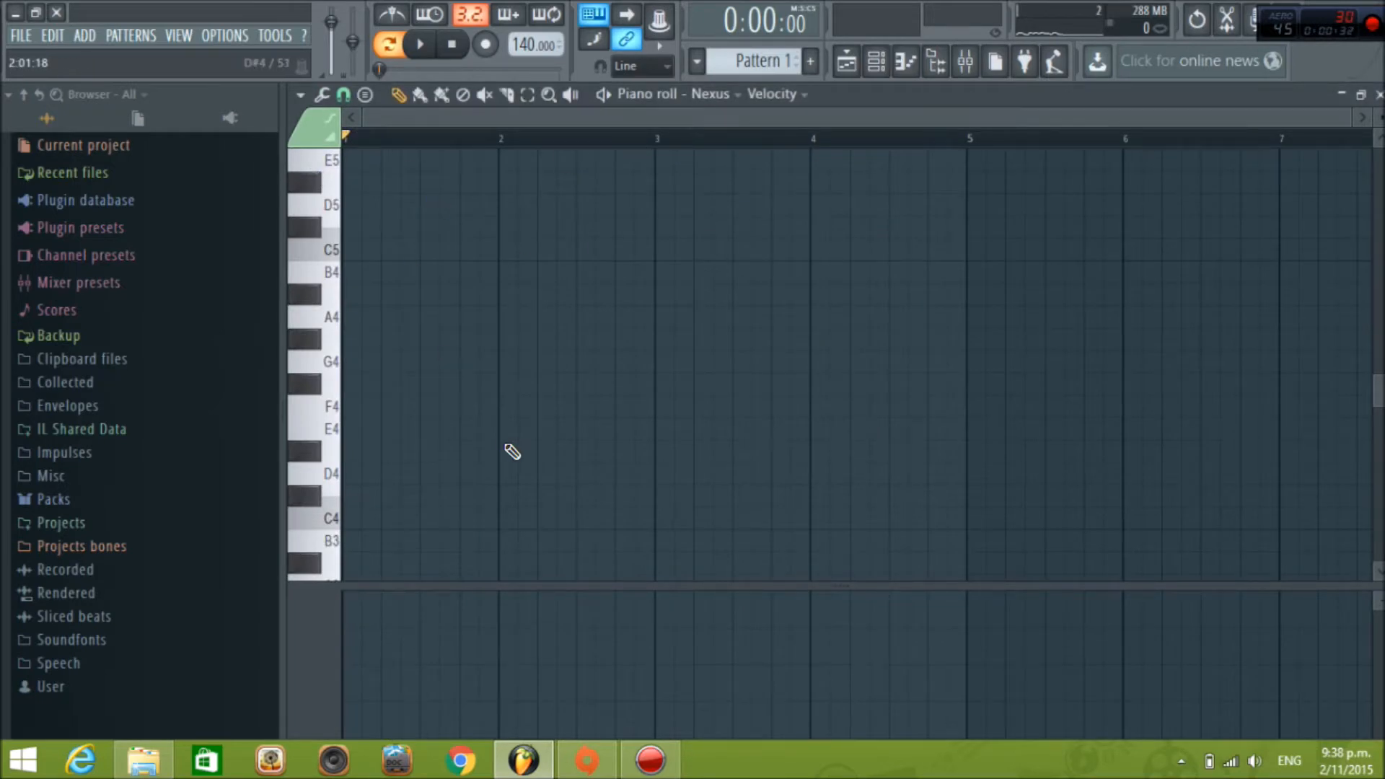
scroll(512, 452, "down", 3)
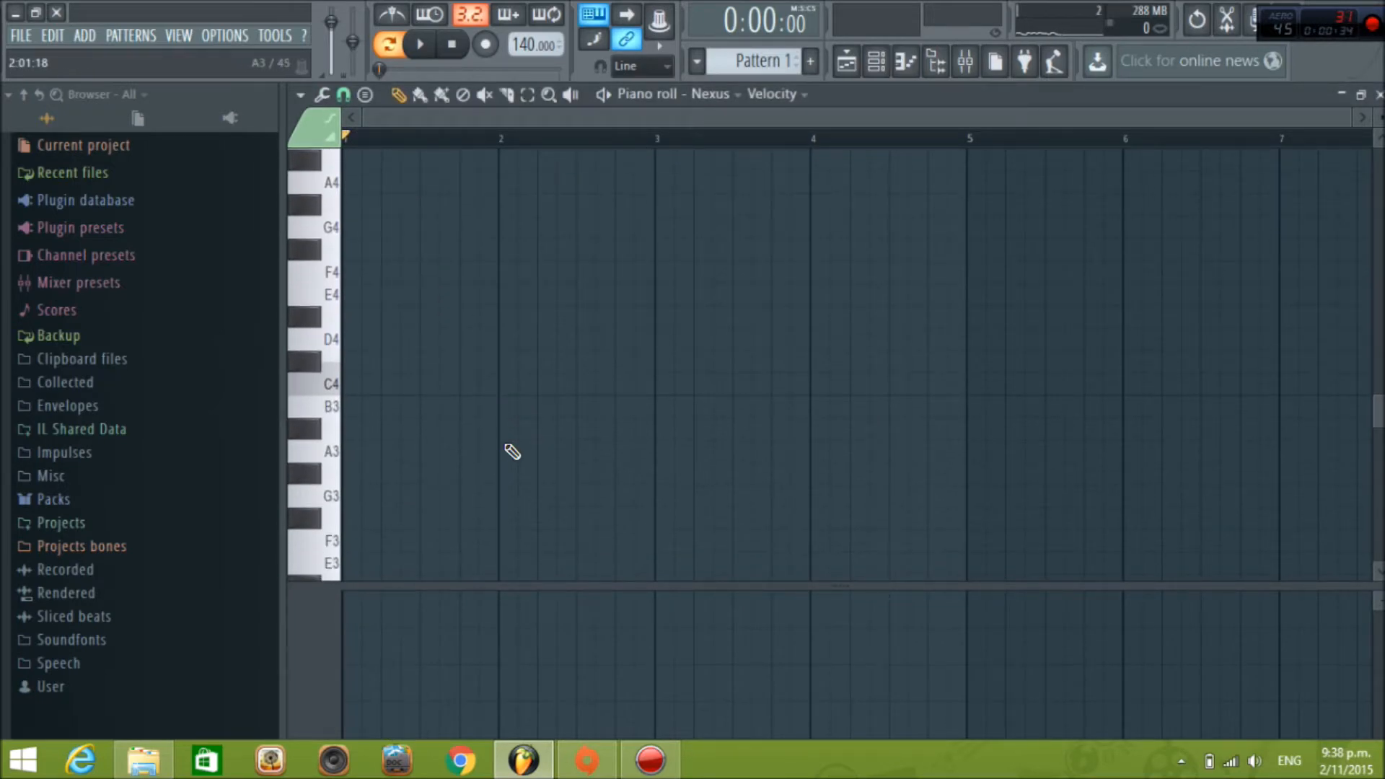
key("ctrl+v")
scroll(513, 451, "up", 3)
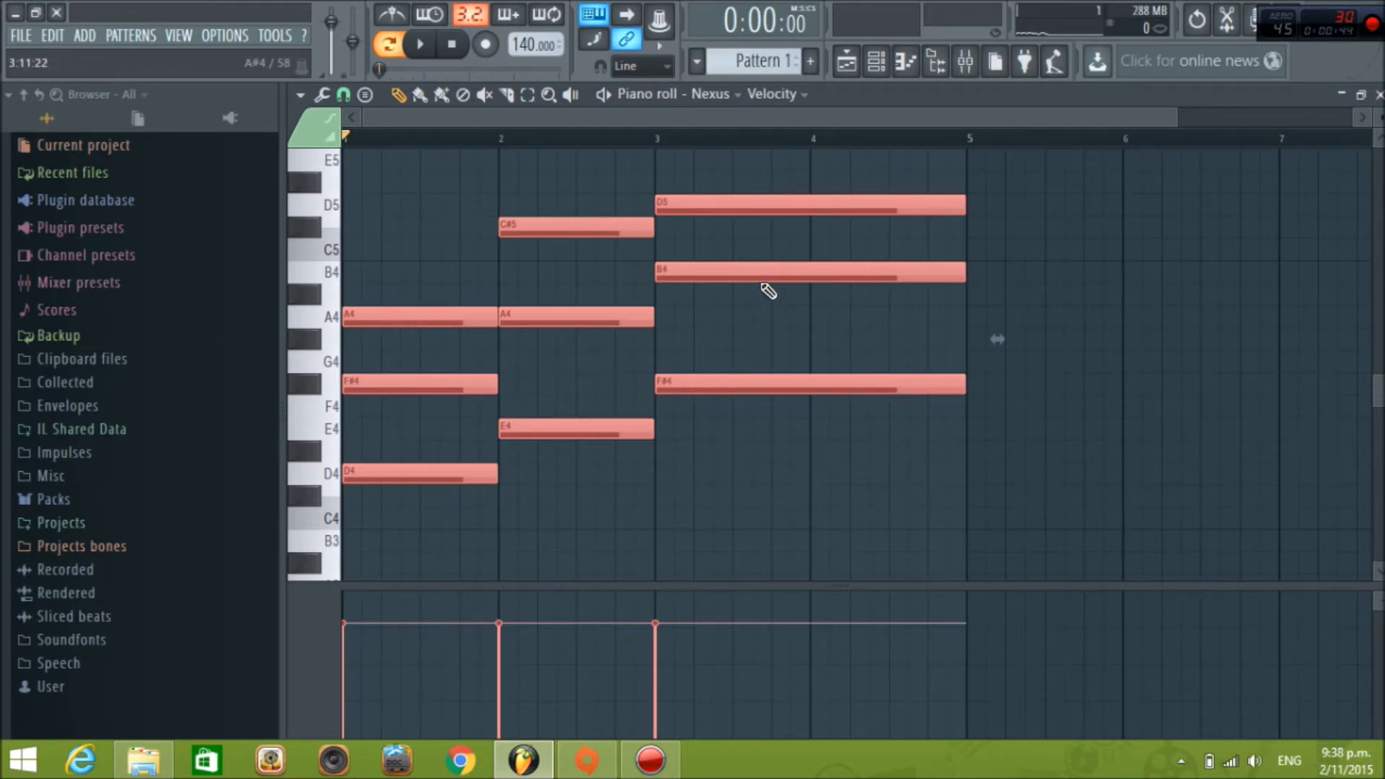
Play the pattern and duplicate the four-bar chord progression to start at bar 5, leaving the notes deselected
key("space")
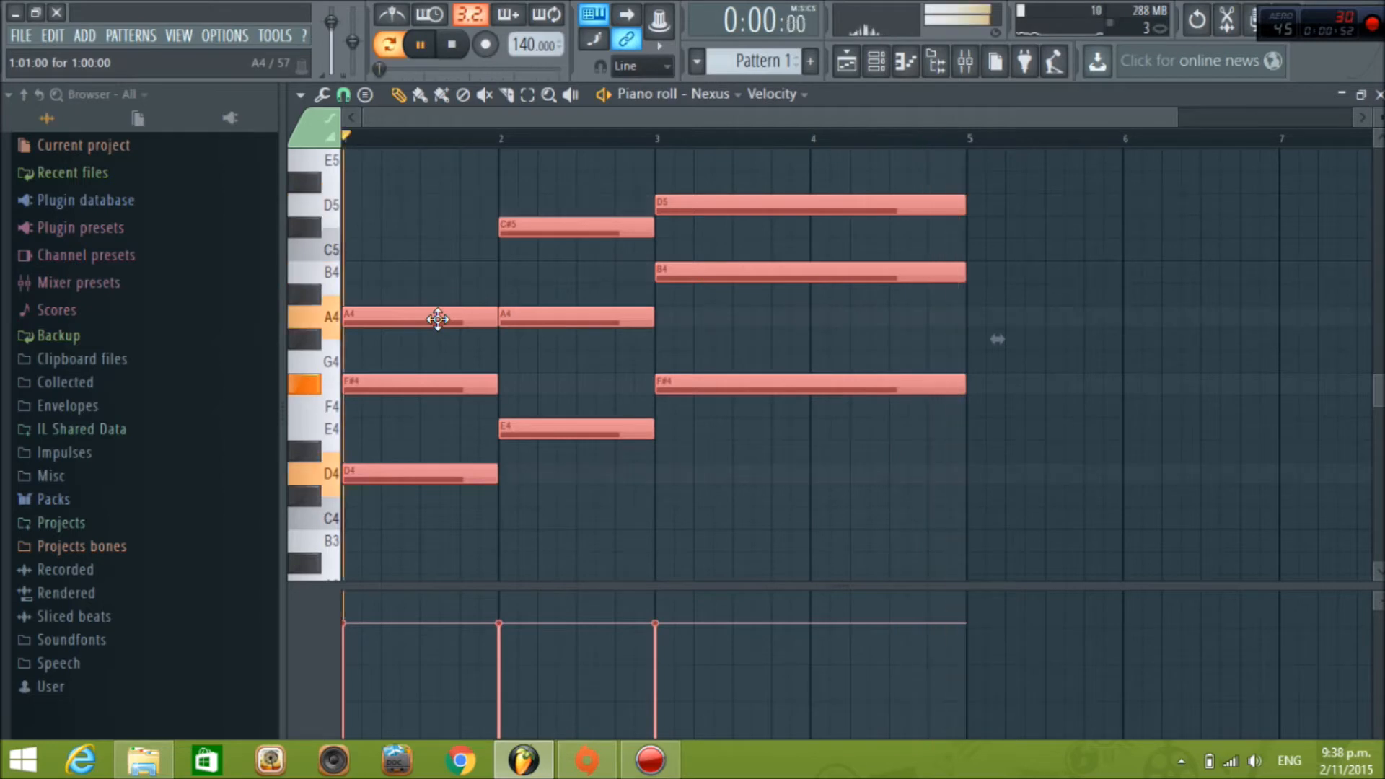
left_click_drag(415, 318, 1032, 312, "shift")
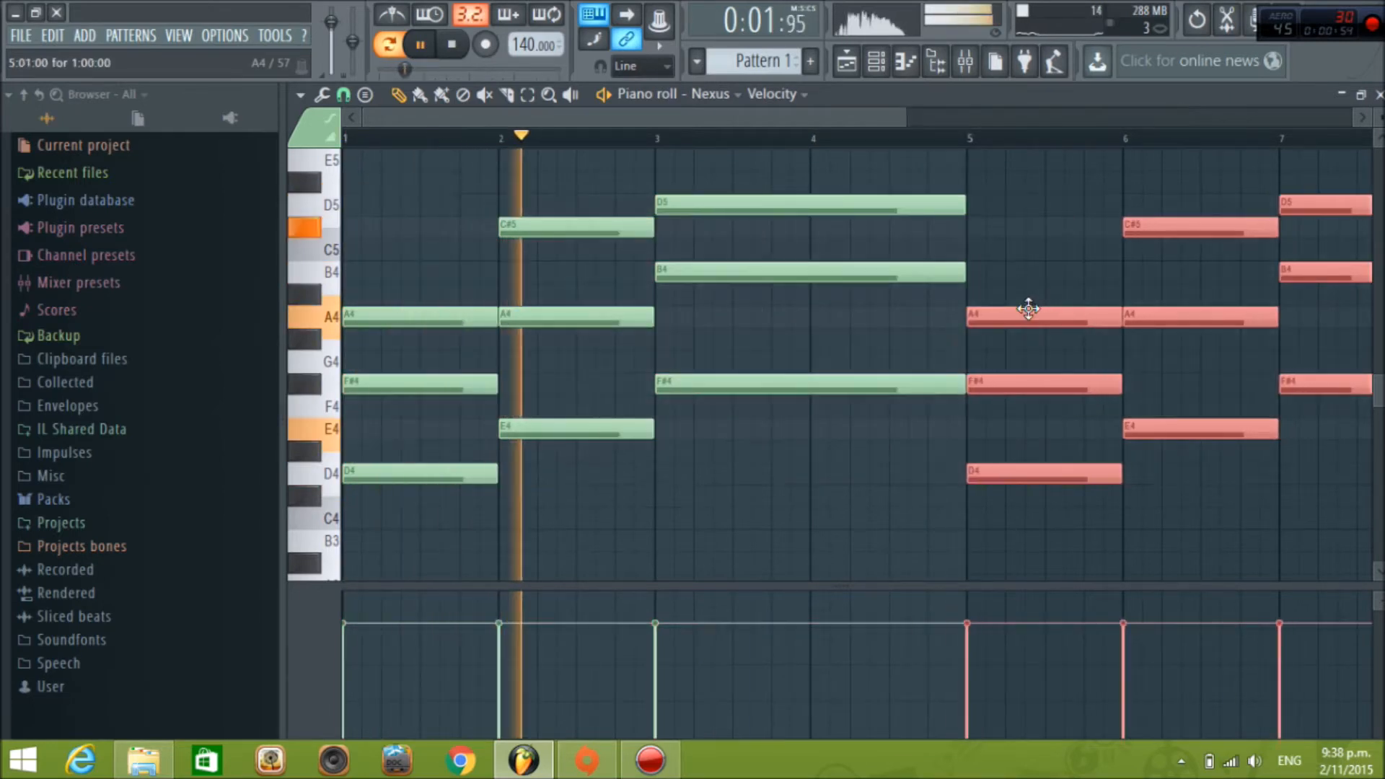
left_click_drag(909, 127, 1183, 128)
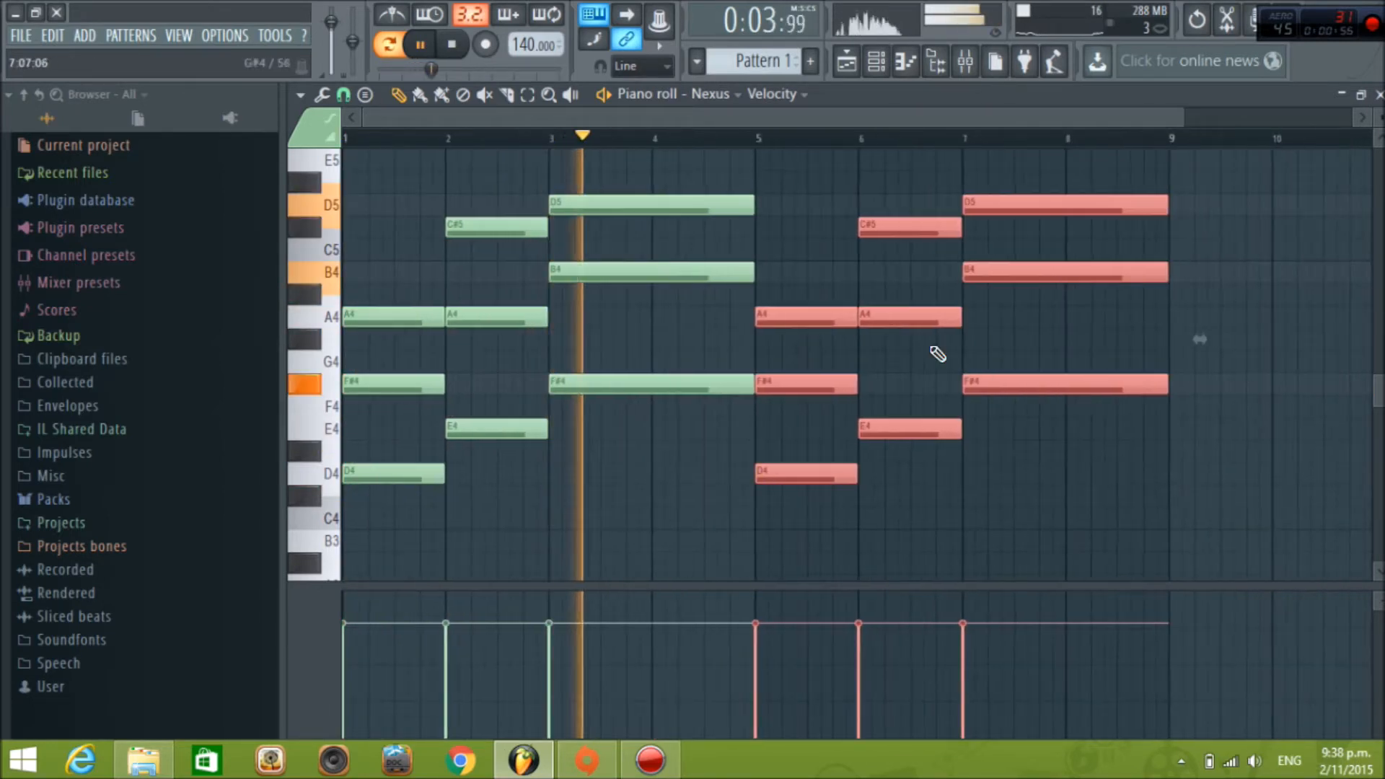
key("space")
scroll(754, 440, "up", 3)
left_click(763, 315)
right_click(771, 314)
scroll(693, 346, "down", 3)
scroll(610, 387, "down", 1)
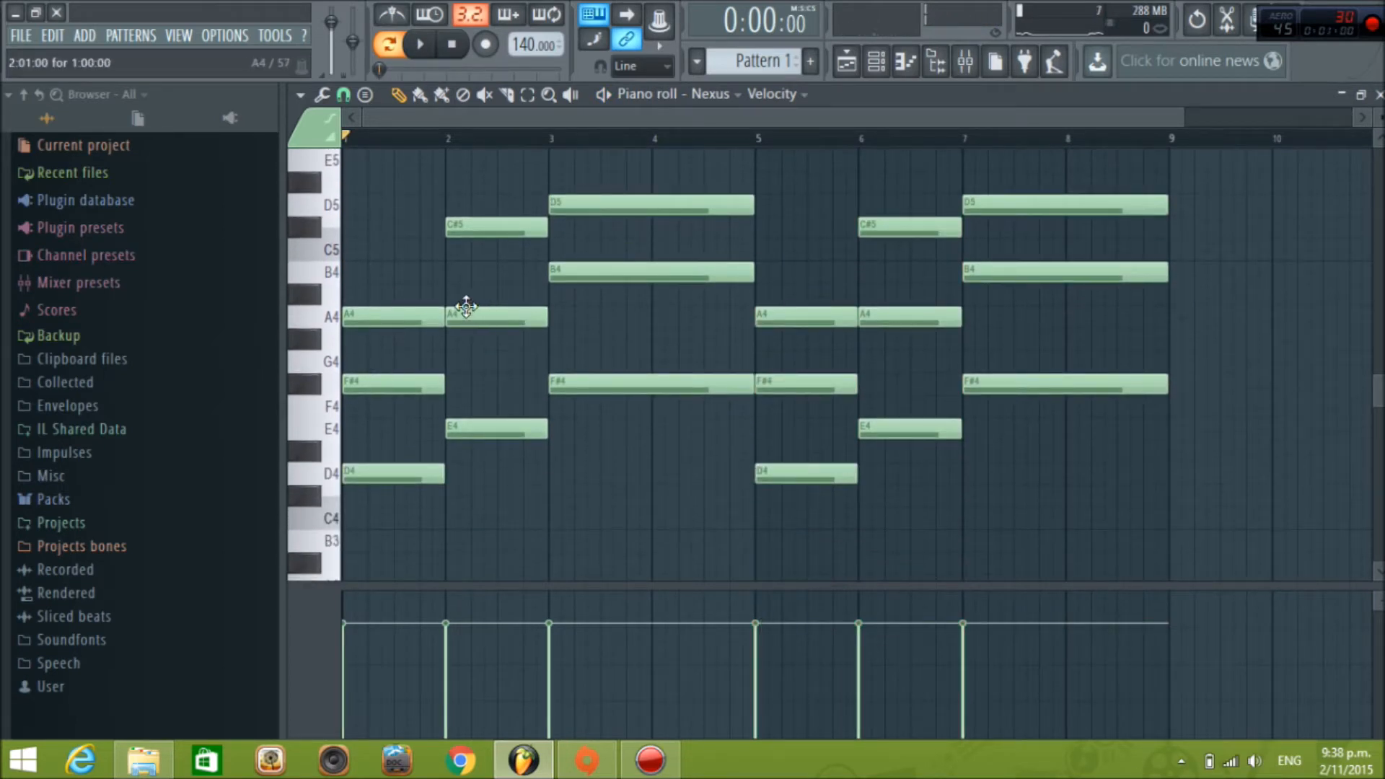
Add two short melody notes, A5 followed by F#5, above the first chord at the start of bar 1
scroll(435, 305, "up", 4)
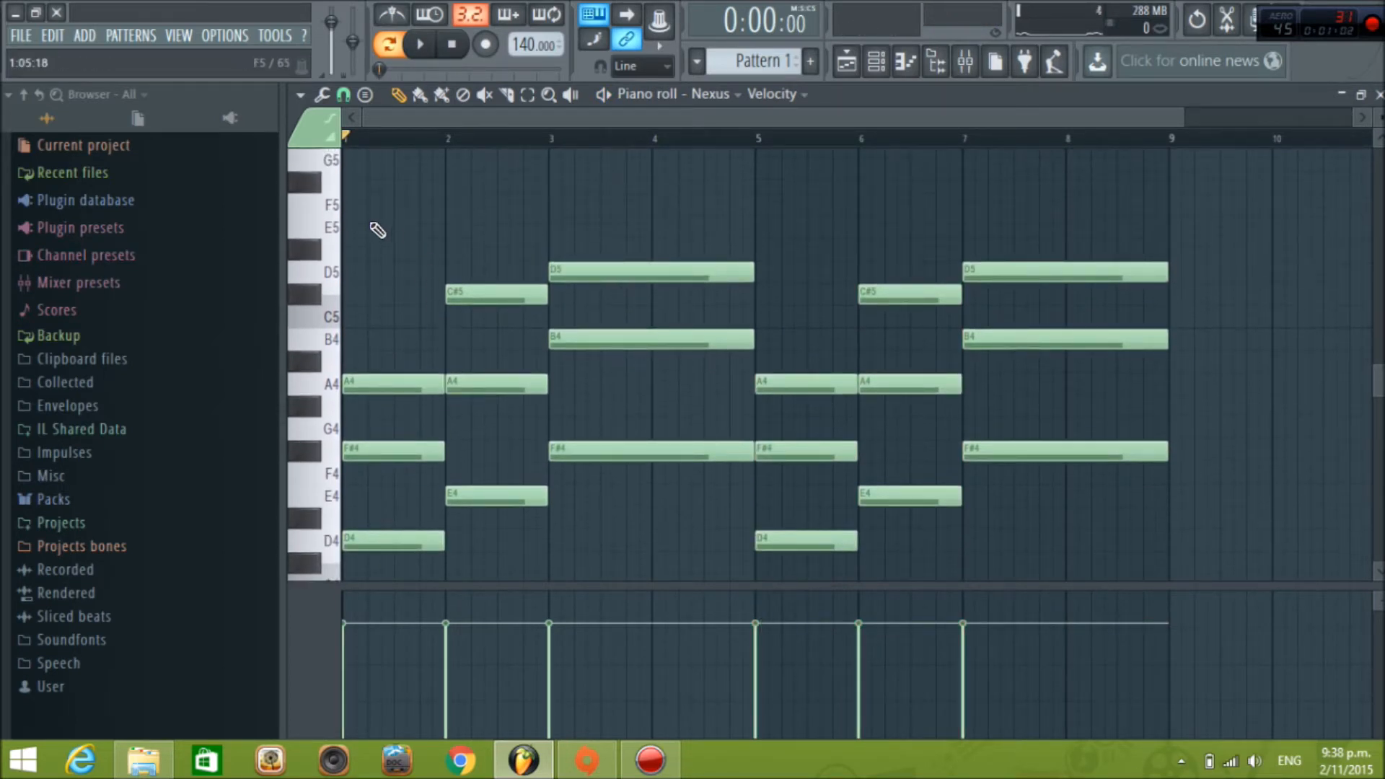
scroll(443, 287, "up", 2)
scroll(404, 317, "down", 5)
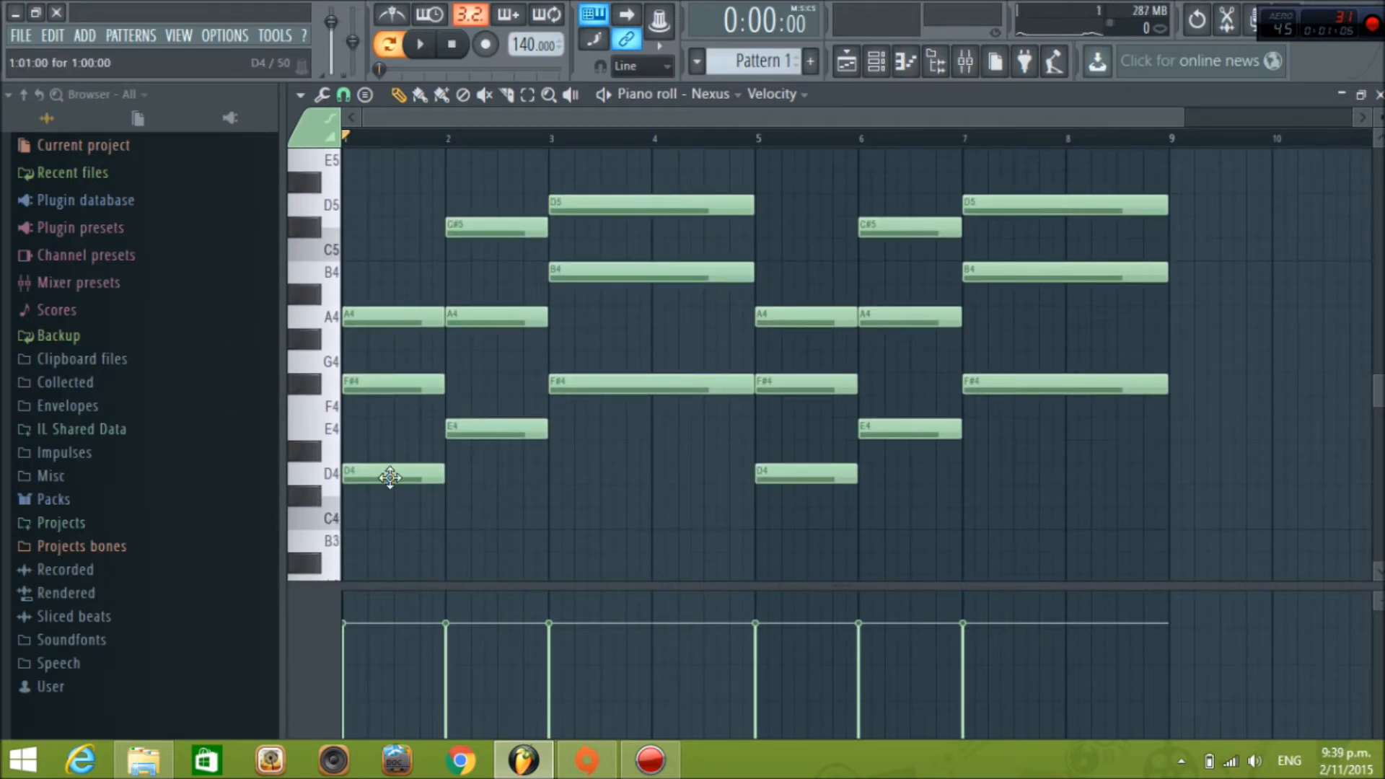
scroll(598, 384, "up", 8)
scroll(597, 393, "down", 8)
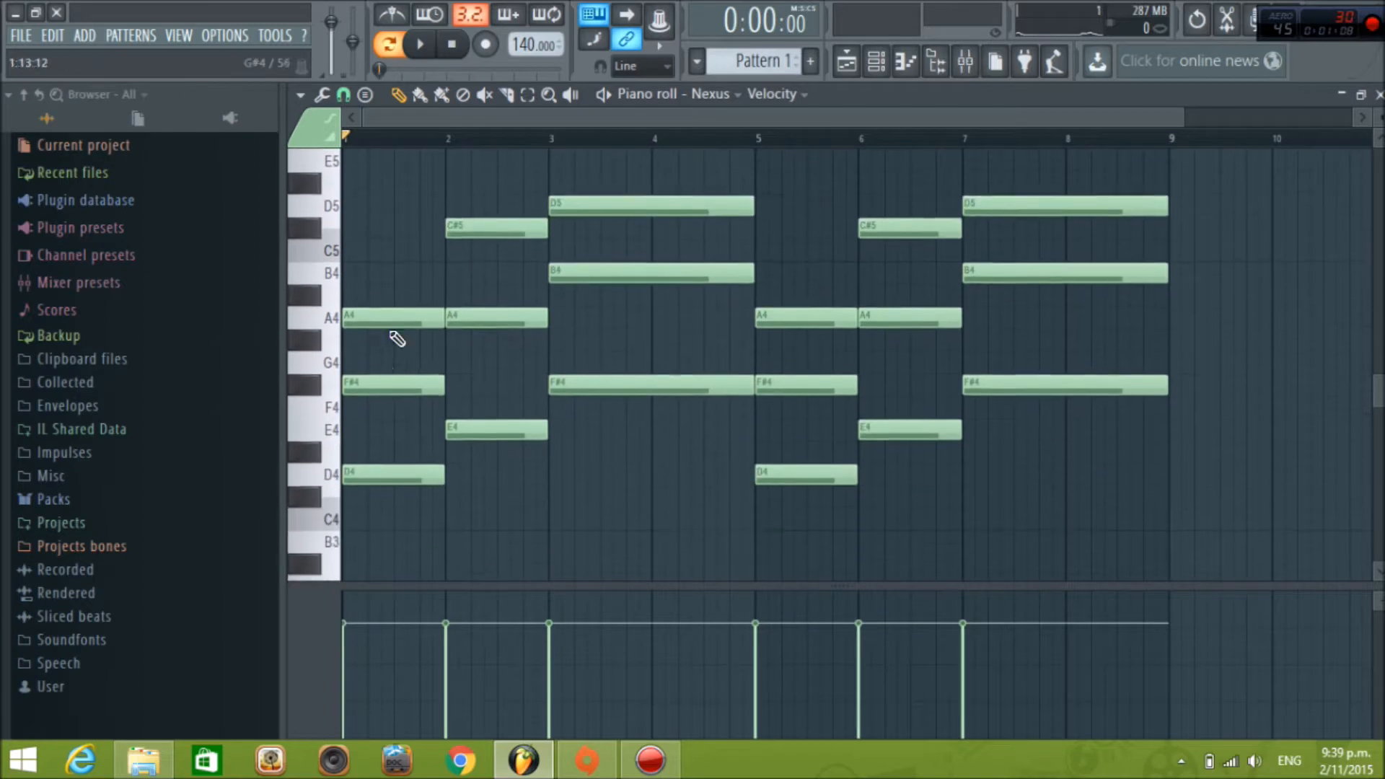
scroll(593, 402, "up", 4)
scroll(594, 407, "up", 8)
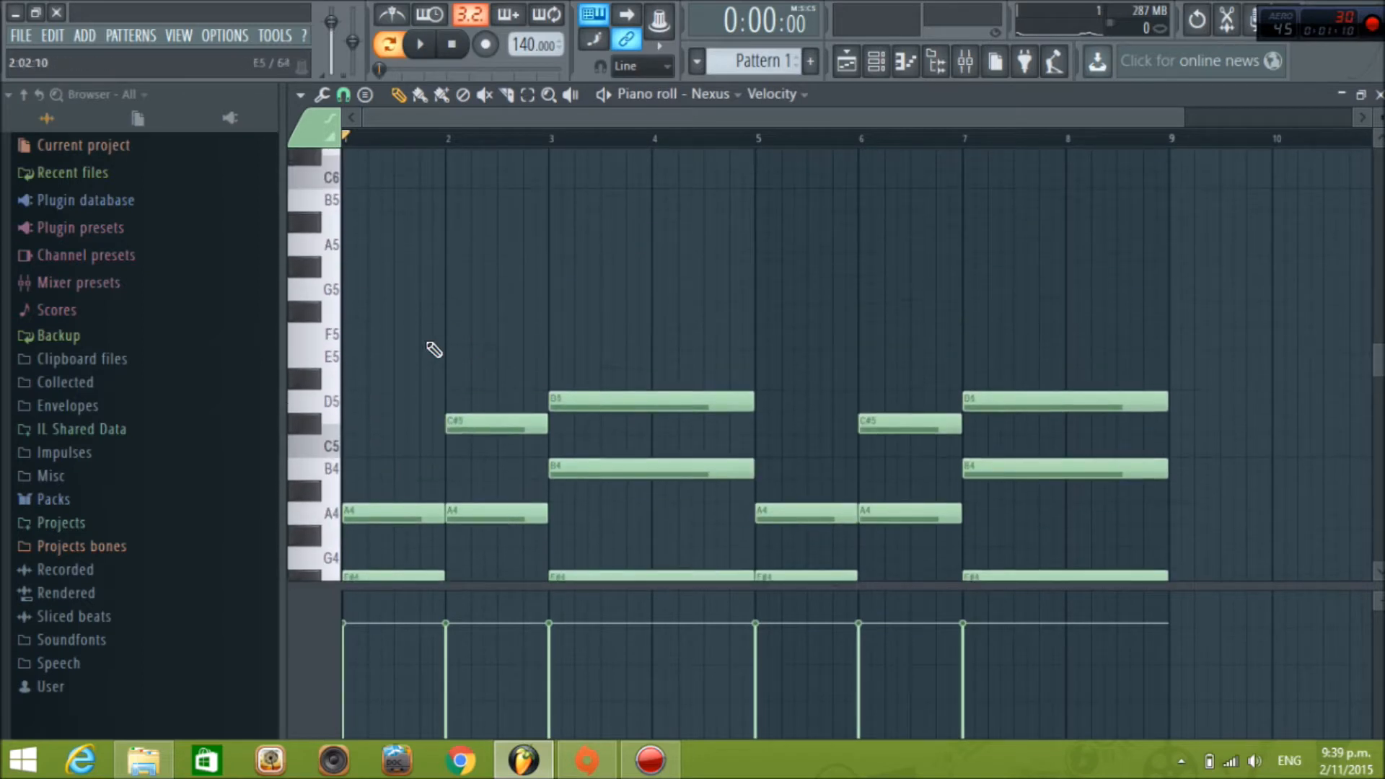
left_click(359, 249)
left_click_drag(549, 250, 355, 267)
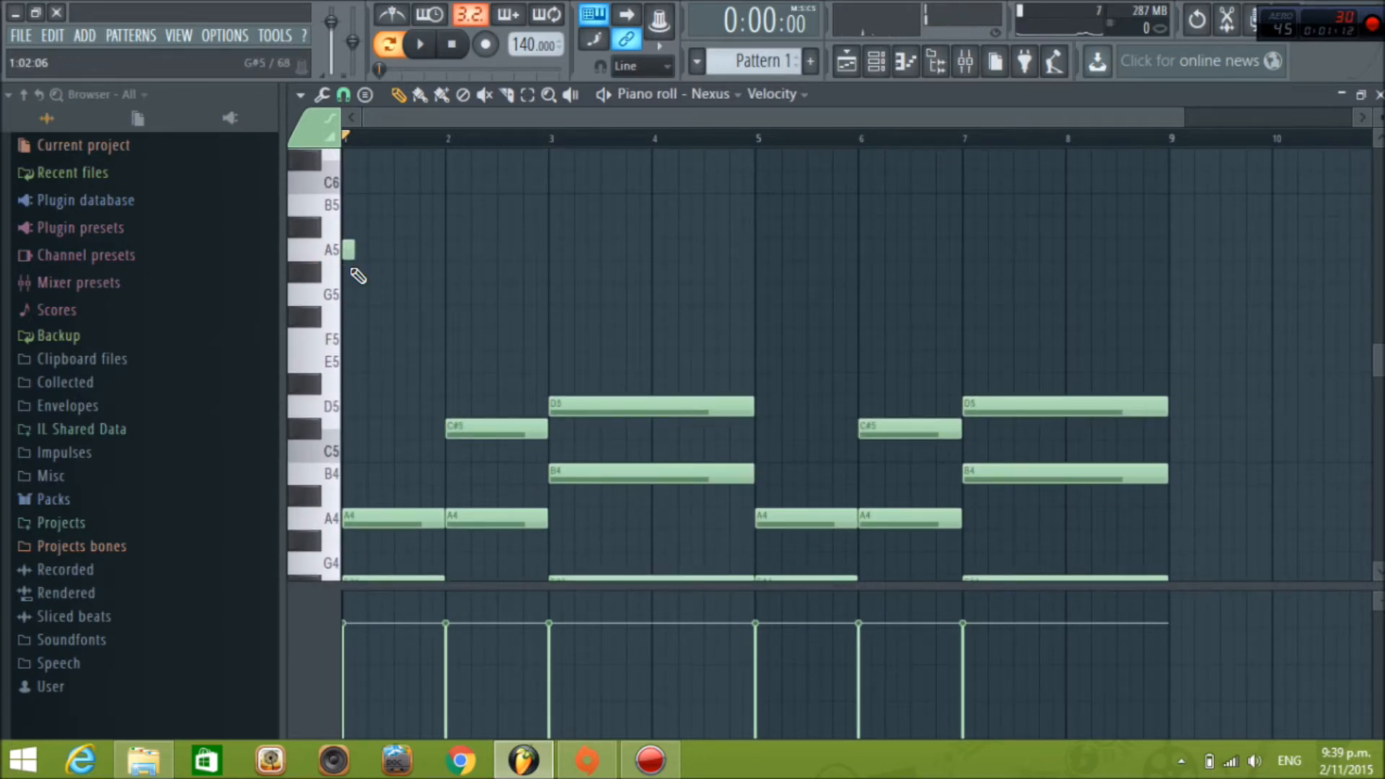
scroll(401, 309, "down", 6)
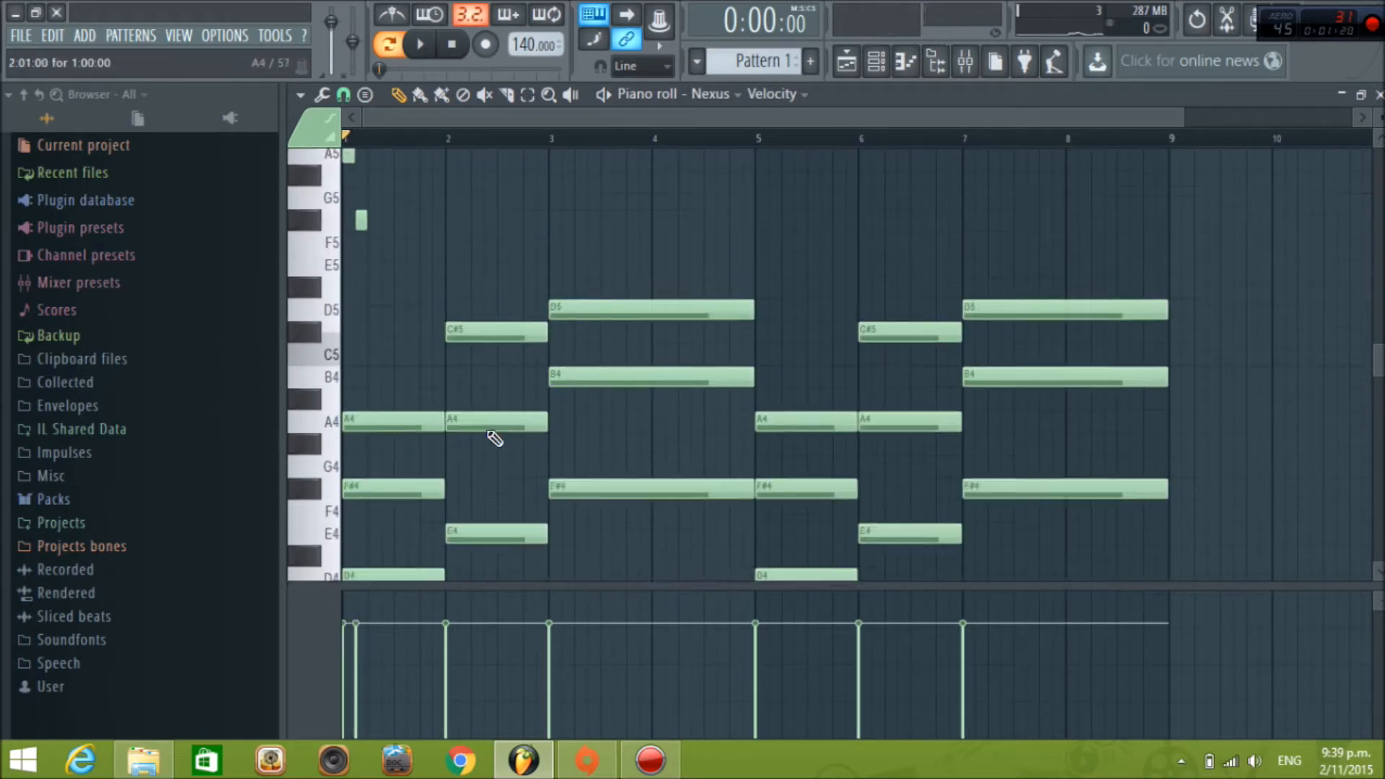
Play back the chords and melody of Pattern 1 and check the Nexus instrument's loaded preset
key("space")
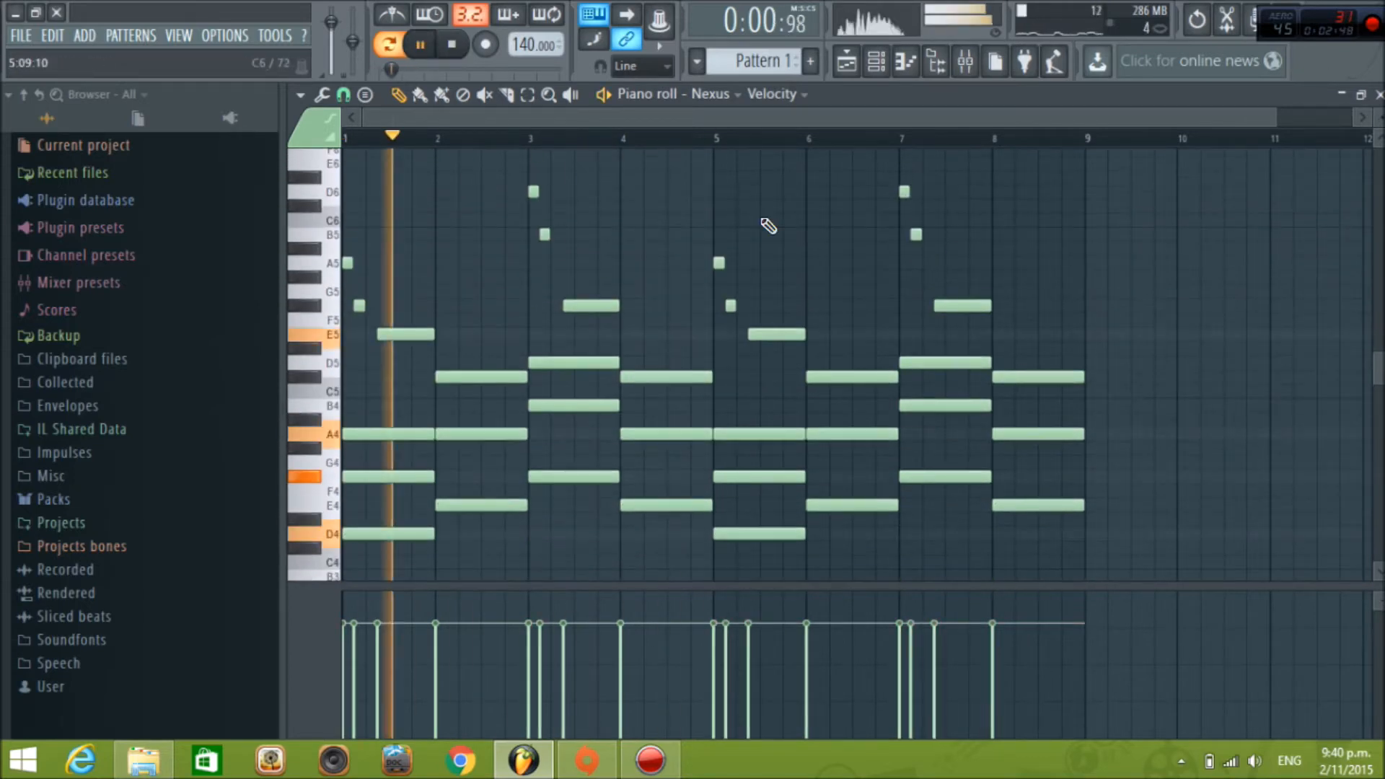
left_click(859, 73)
left_click(667, 342)
right_click(669, 342)
left_click(882, 69)
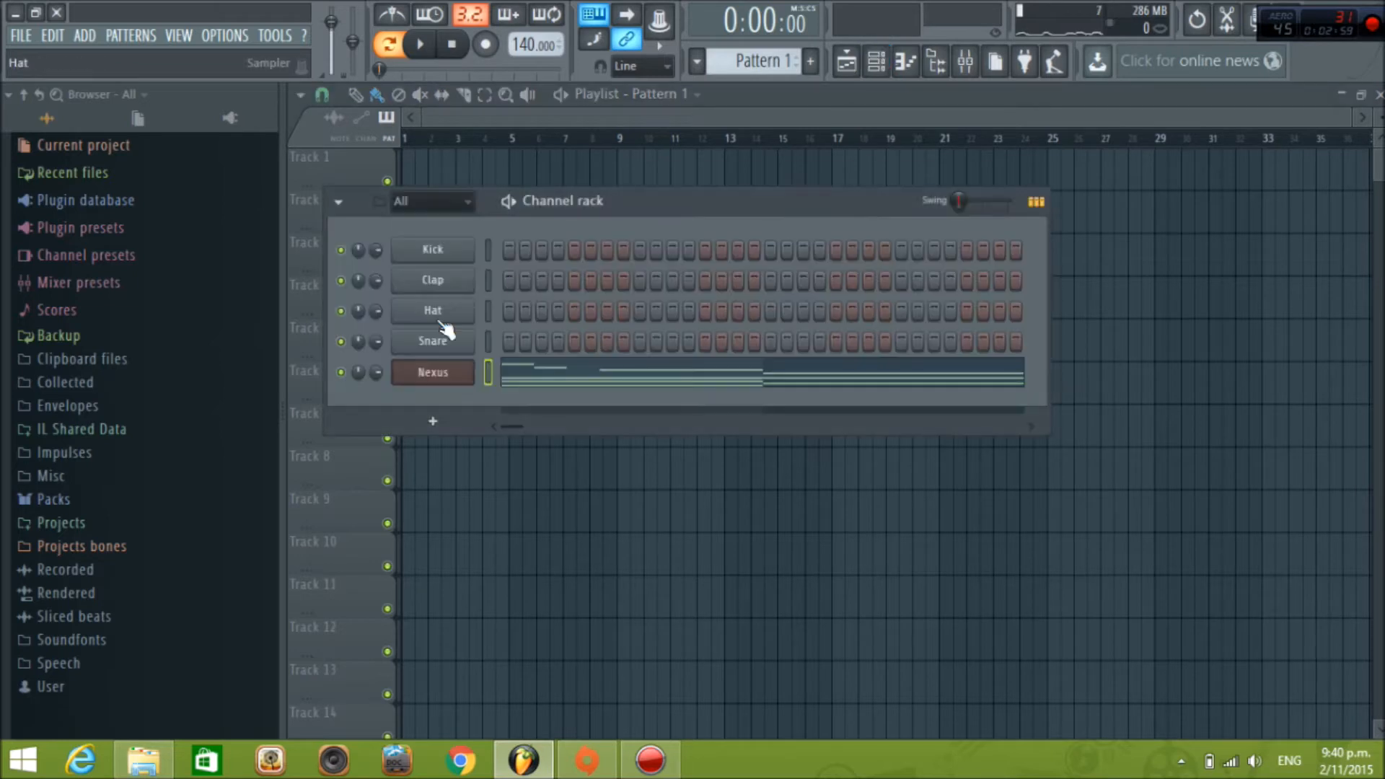
left_click(433, 372)
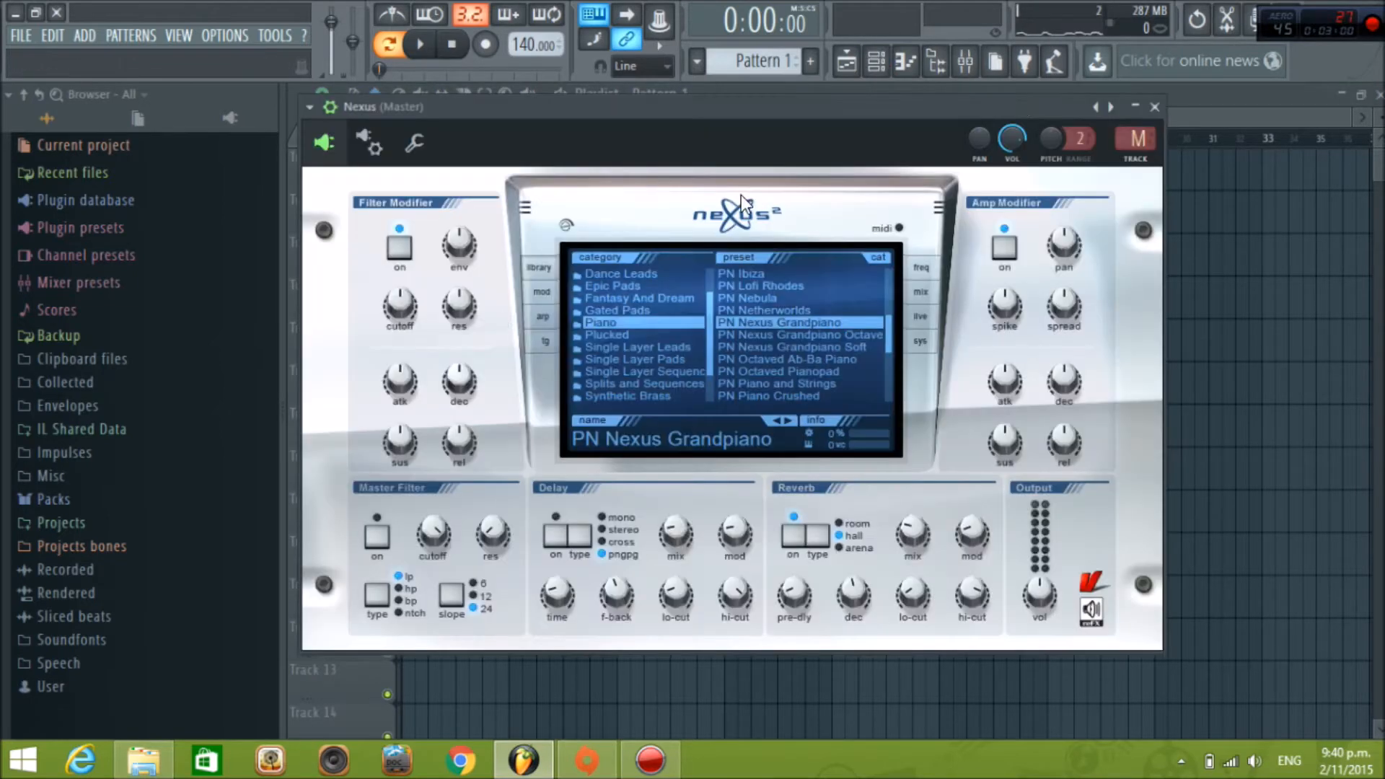
left_click(1154, 107)
Select all chord notes between D4 and D5 in the Nexus piano roll, leaving the higher melody notes unselected
left_click(577, 383)
scroll(354, 390, "down", 1)
left_click_drag(325, 366, 325, 387)
left_click_drag(311, 330, 328, 513)
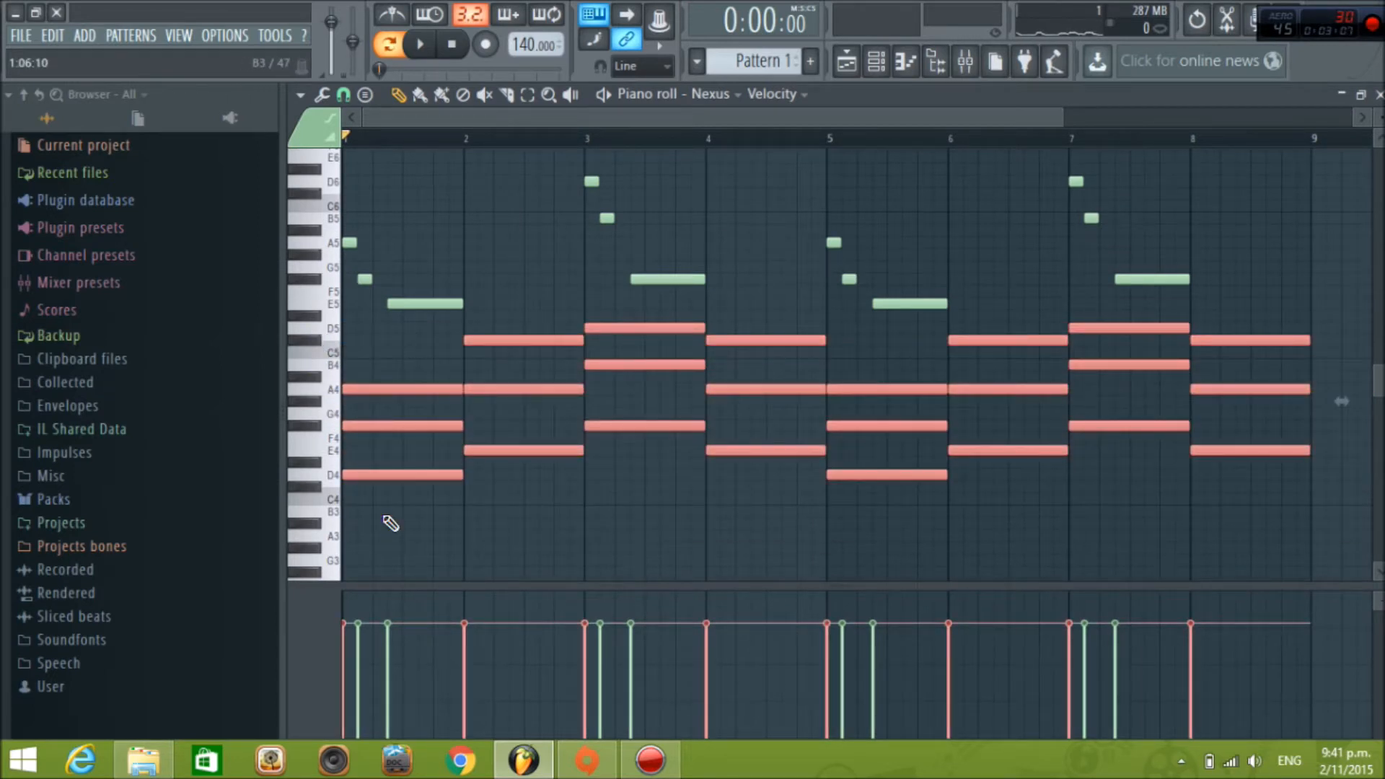
Switch to the empty Pattern 2 and clone the Nexus channel
left_click(865, 64)
right_click(798, 56)
left_click(899, 66)
left_click(727, 69)
right_click(434, 376)
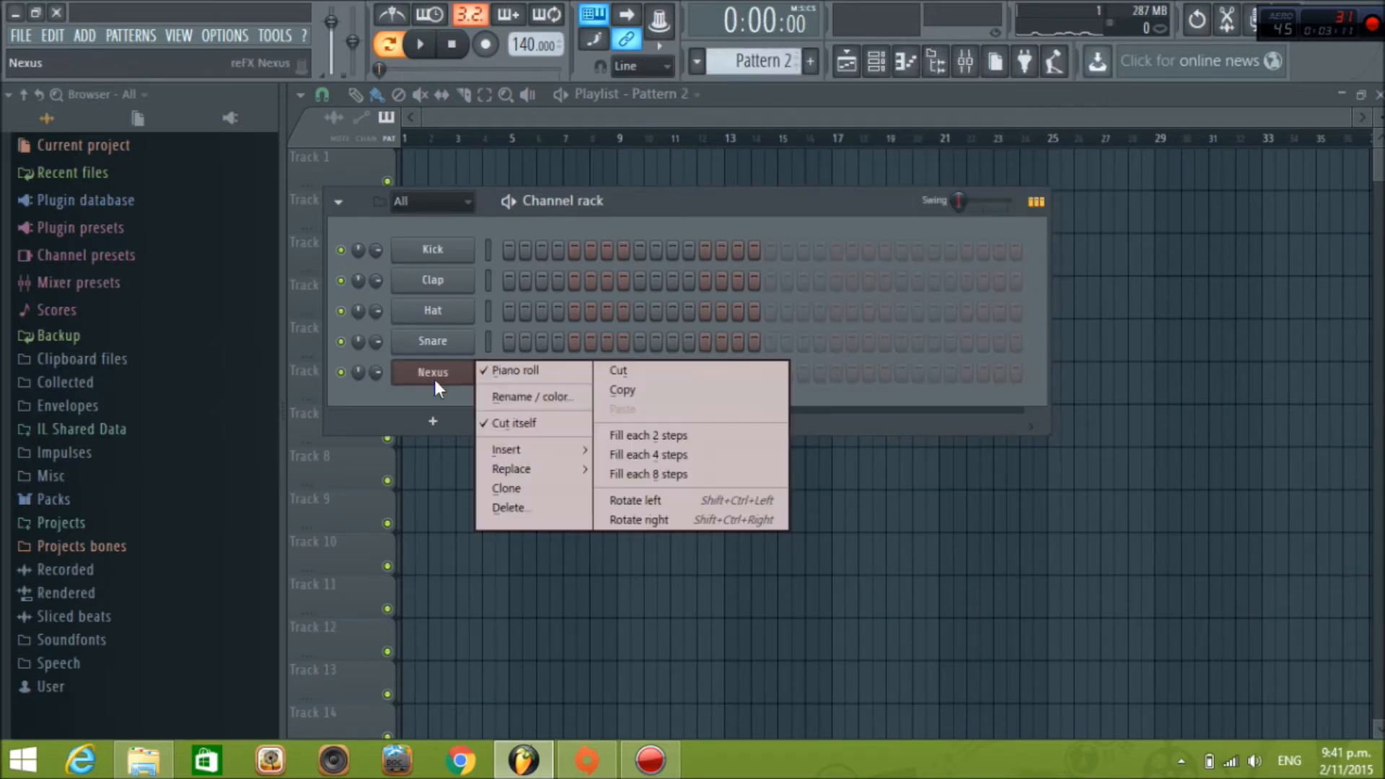
left_click(521, 489)
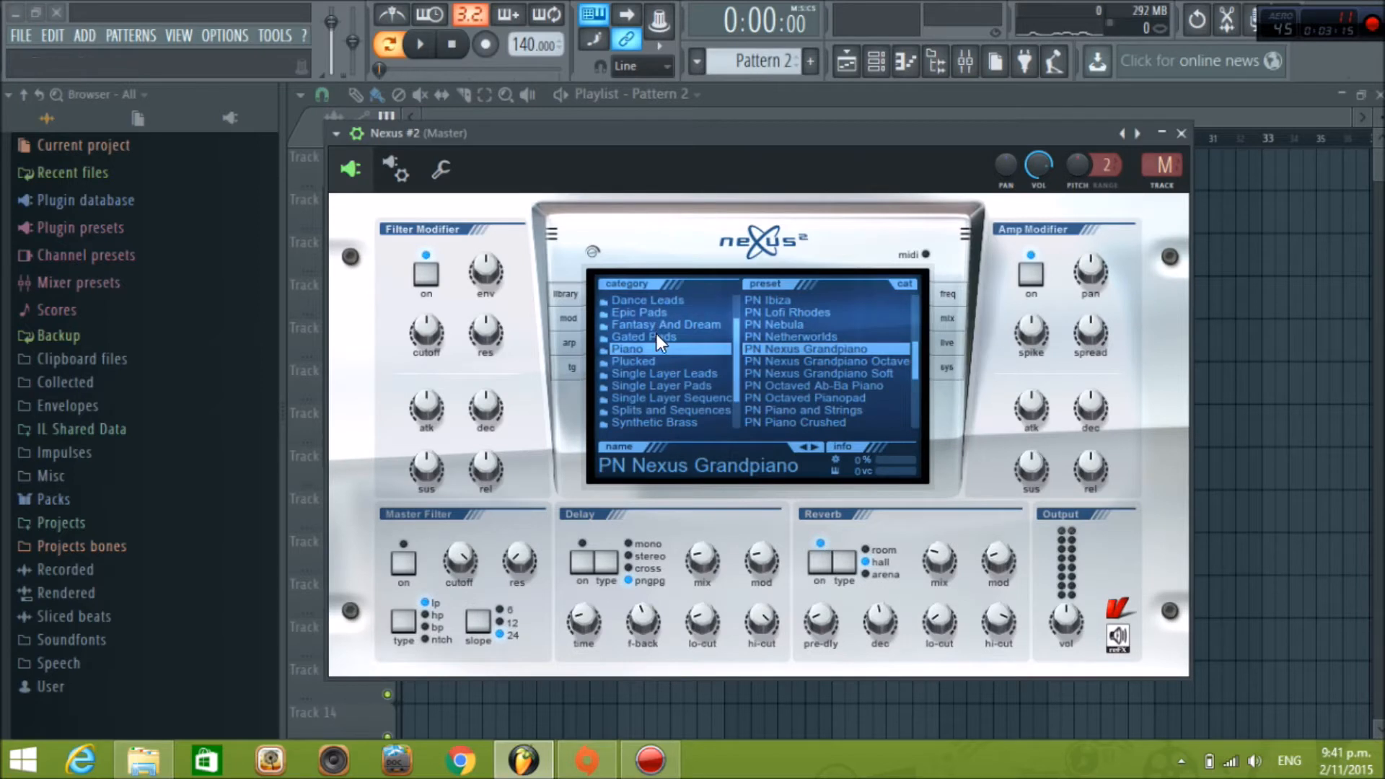
Load the PD Sad Scenery preset from the Epic Pads category in the cloned Nexus
left_click(653, 336)
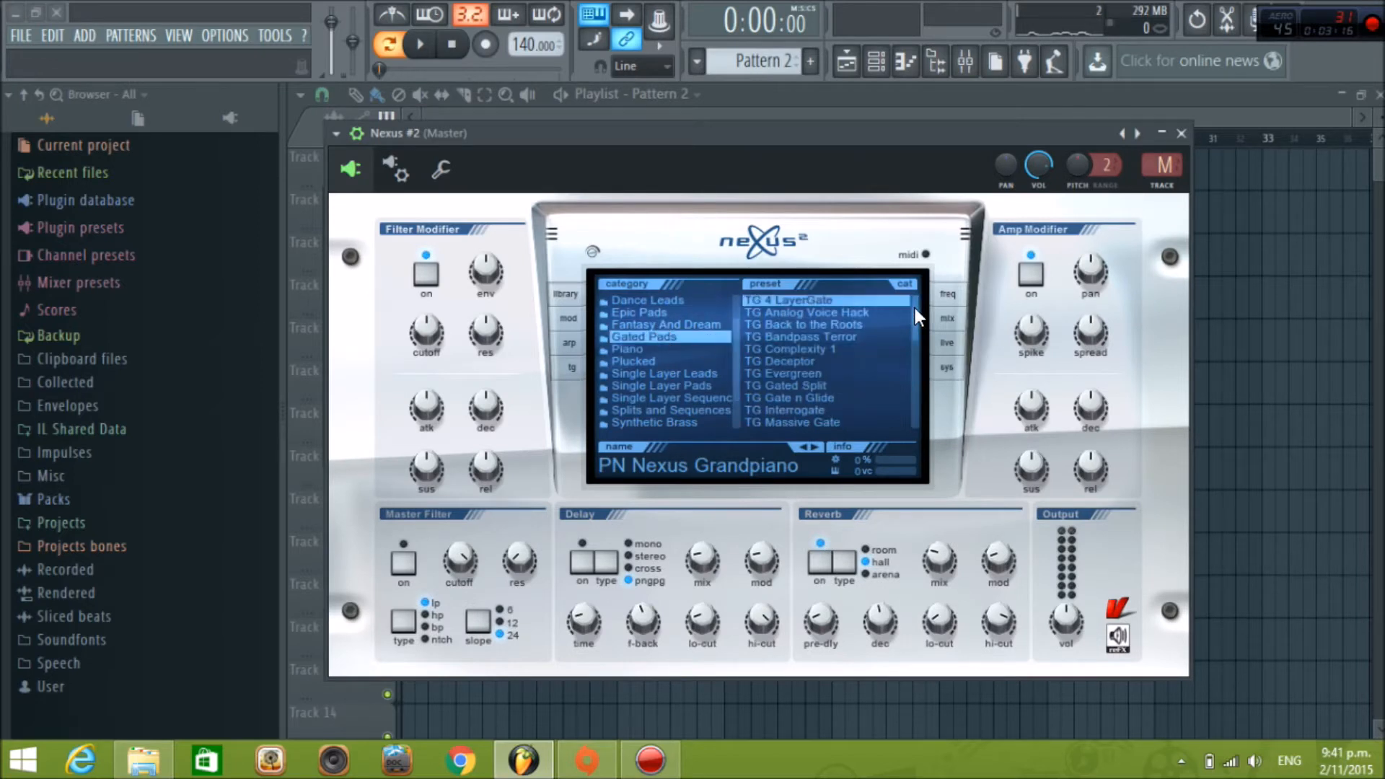
left_click(681, 312)
left_click_drag(915, 313, 914, 370)
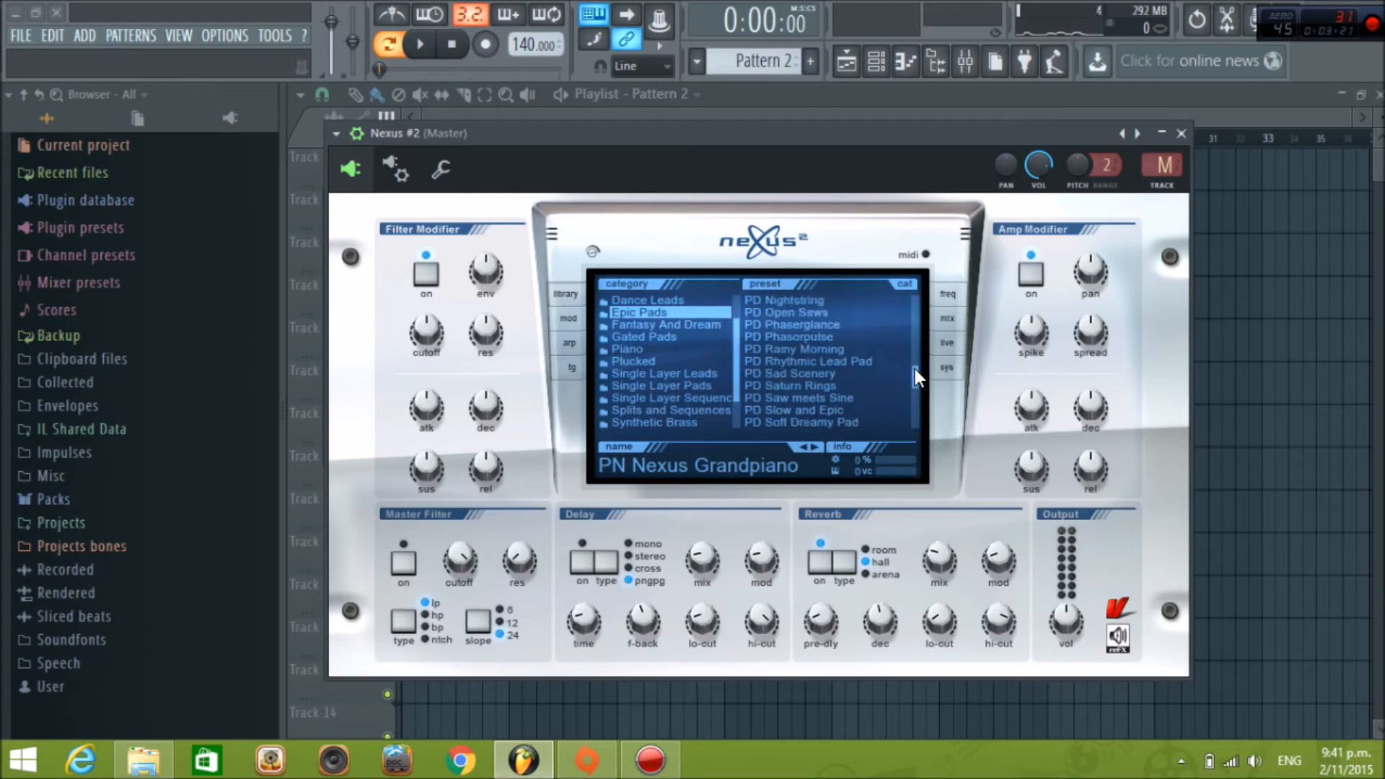
left_click(878, 371)
Paste the chords into the Nexus #2 piano roll, transpose them up two octaves and play them
key("F7")
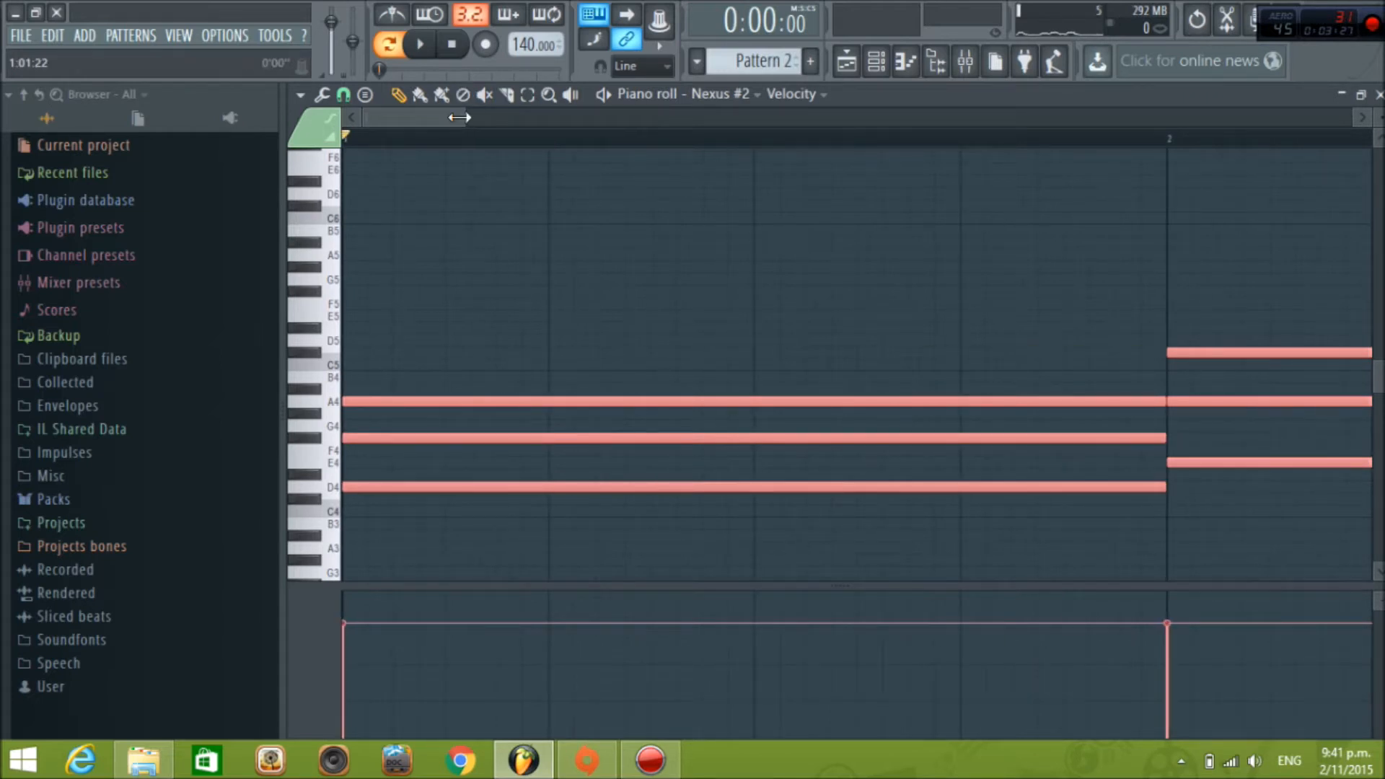
left_click_drag(459, 117, 1131, 119)
key("ctrl+Up")
key("ctrl+Up")
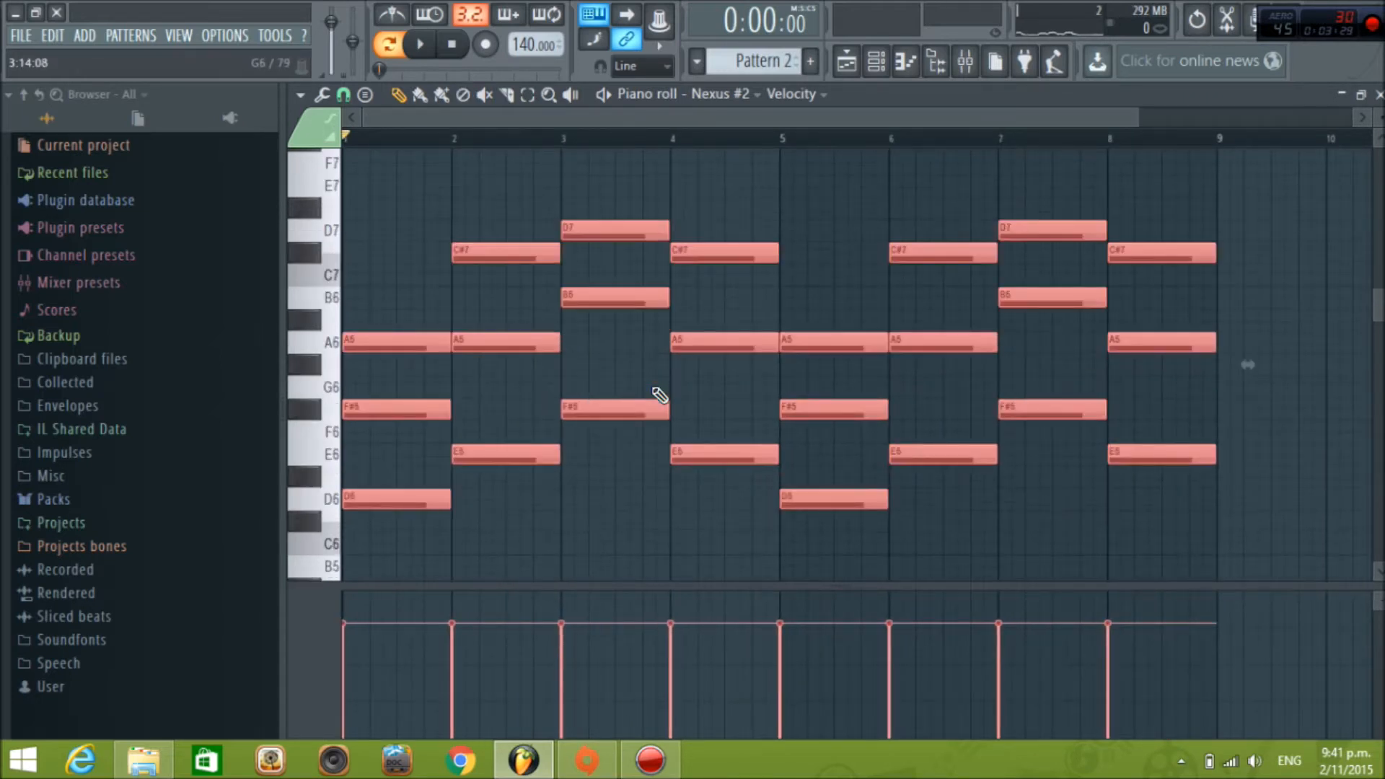
left_click(419, 51)
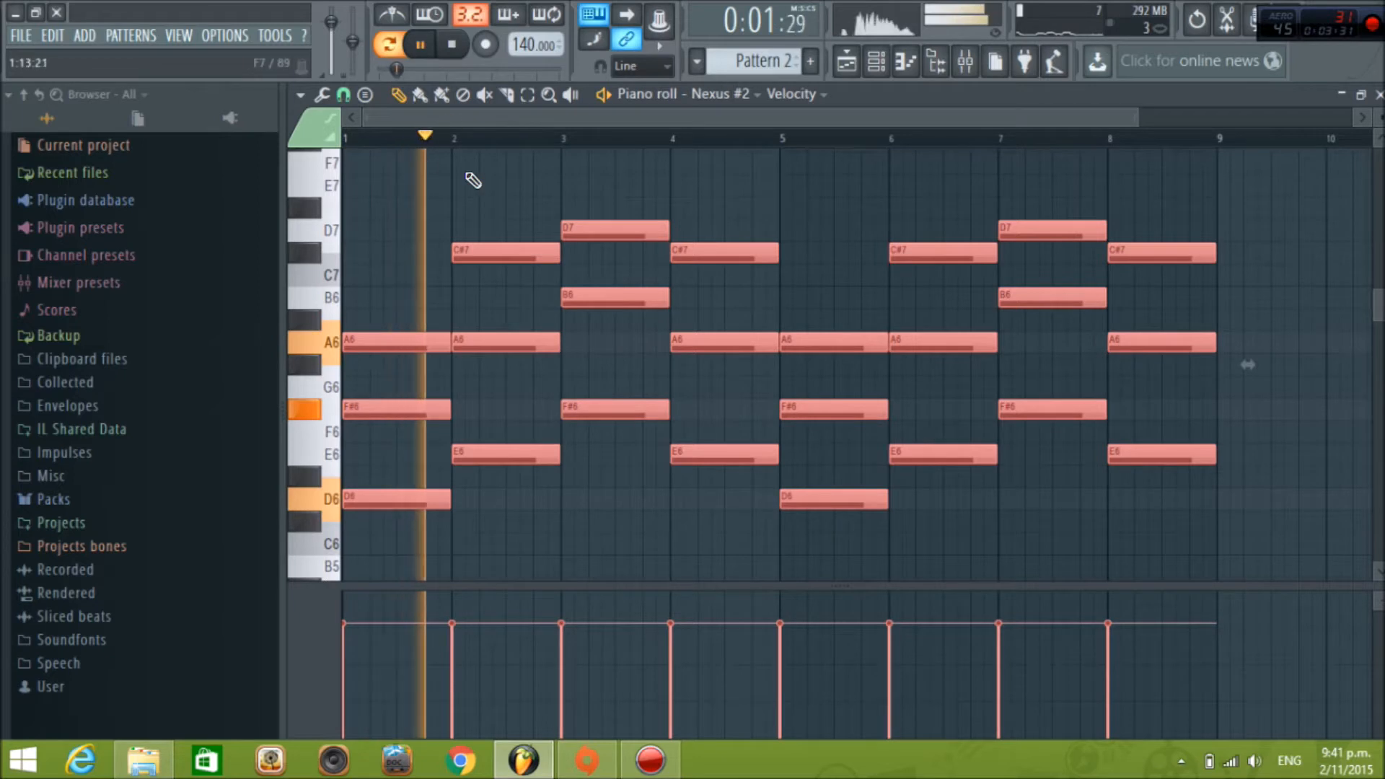
left_click_drag(1144, 117, 1292, 117)
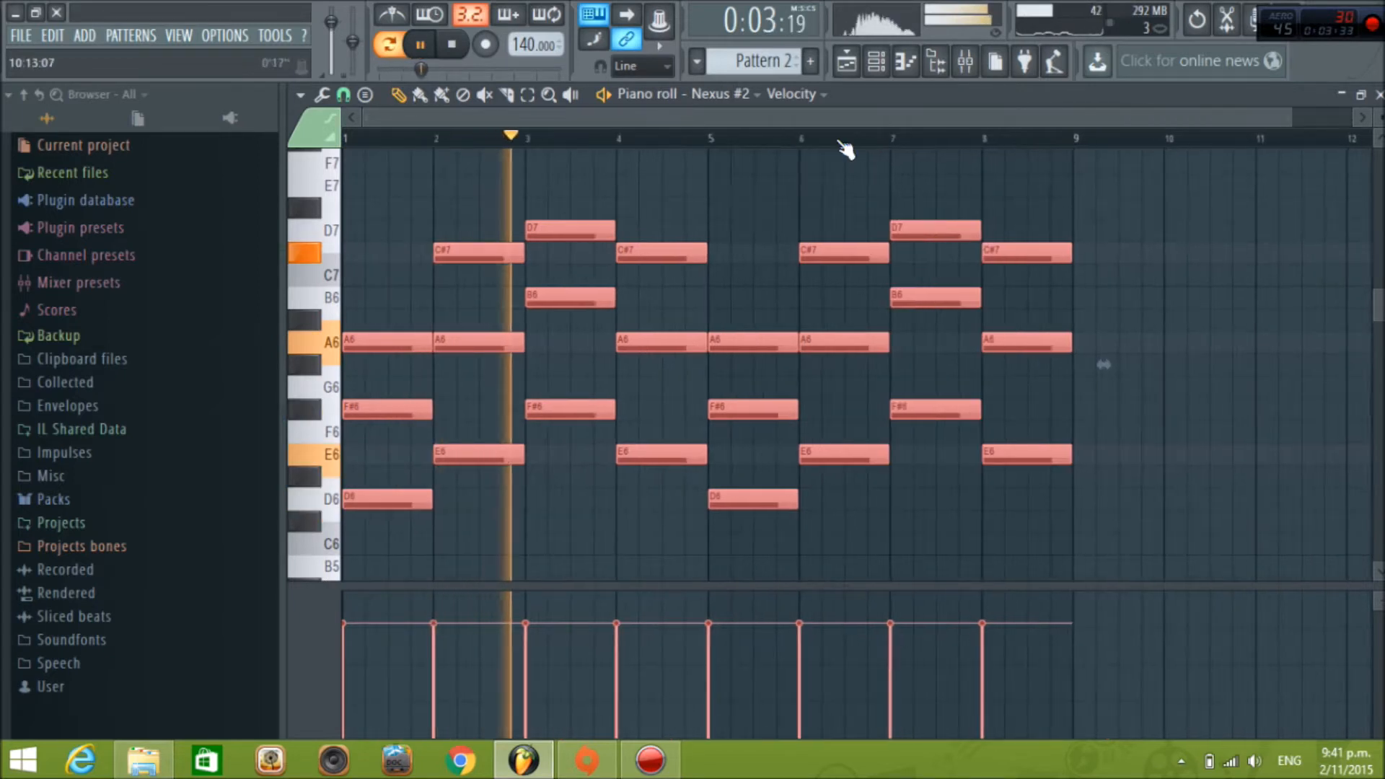
Place Pattern 1 on Track 1 and Pattern 2 on Track 2 across bars 1–16, and play the arrangement in song mode
left_click(847, 61)
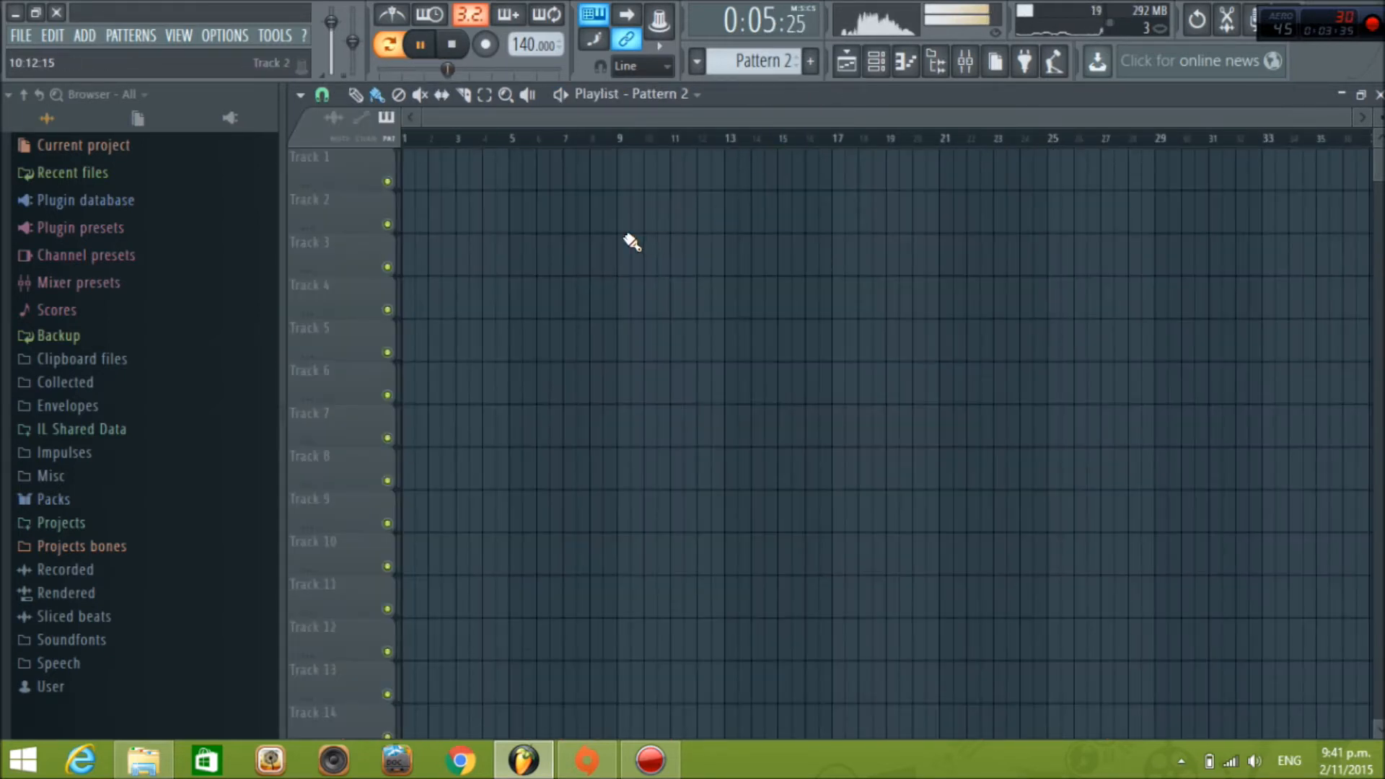
left_click_drag(412, 209, 697, 211)
scroll(758, 63, "down", 1)
left_click_drag(422, 180, 664, 189)
left_click(388, 46)
key("space")
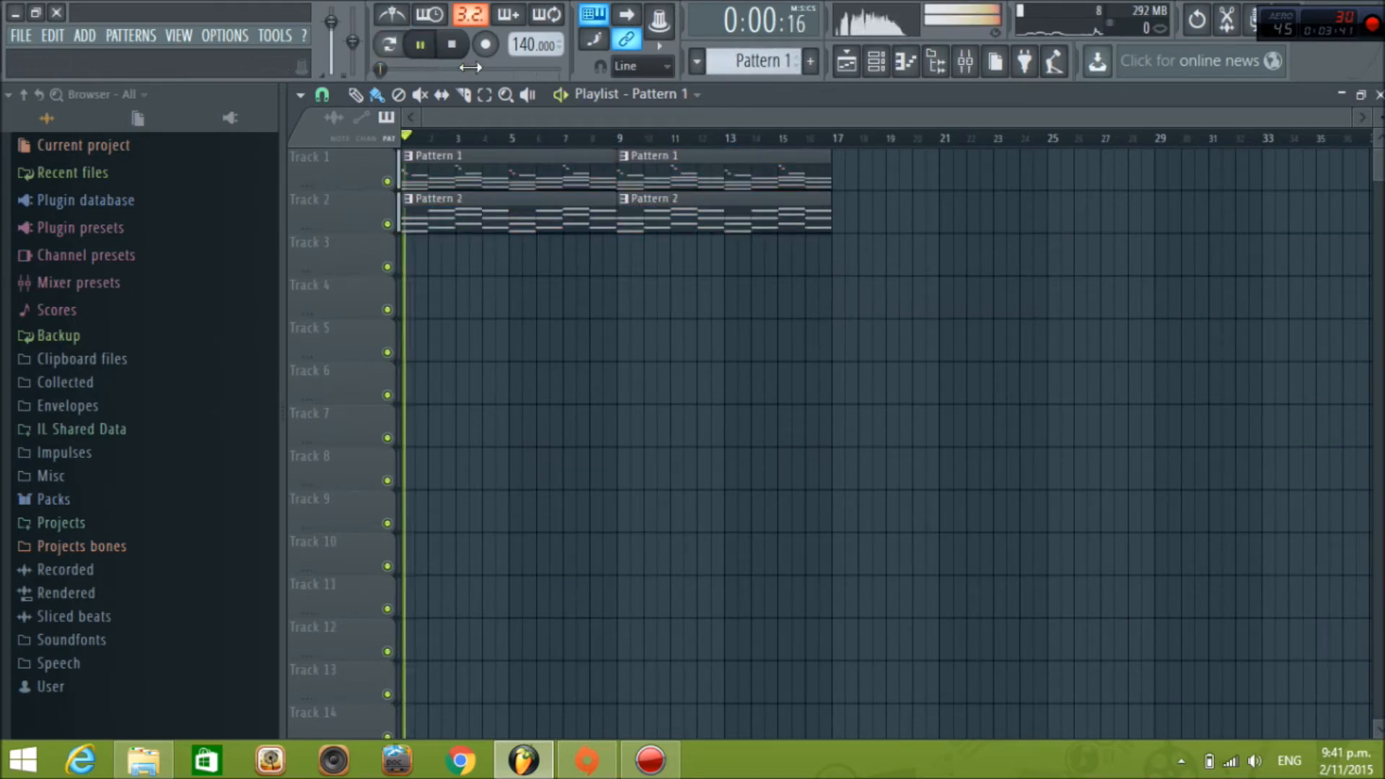
Lower the Nexus #2 channel volume slightly while the arrangement plays, and close the instrument
left_click(876, 61)
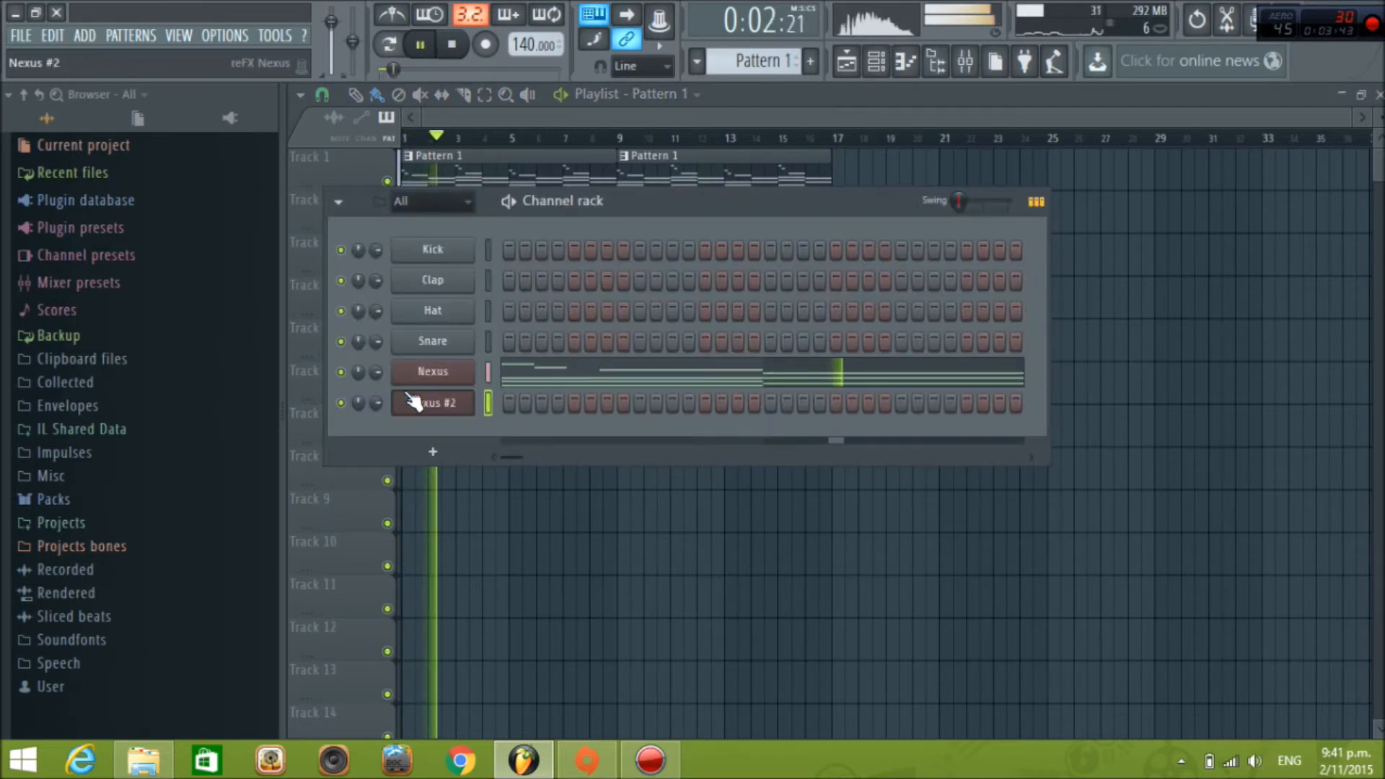
left_click(441, 402)
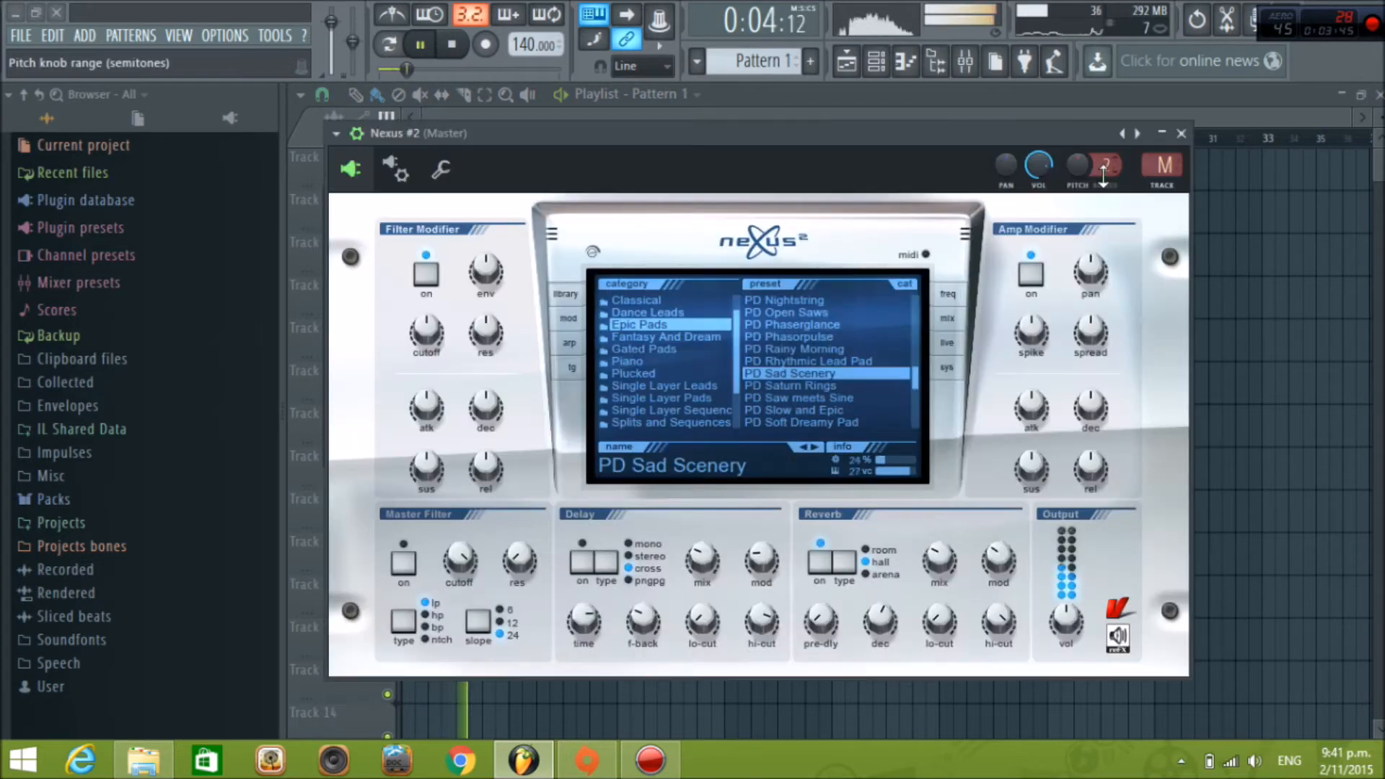
left_click_drag(1038, 166, 1039, 179)
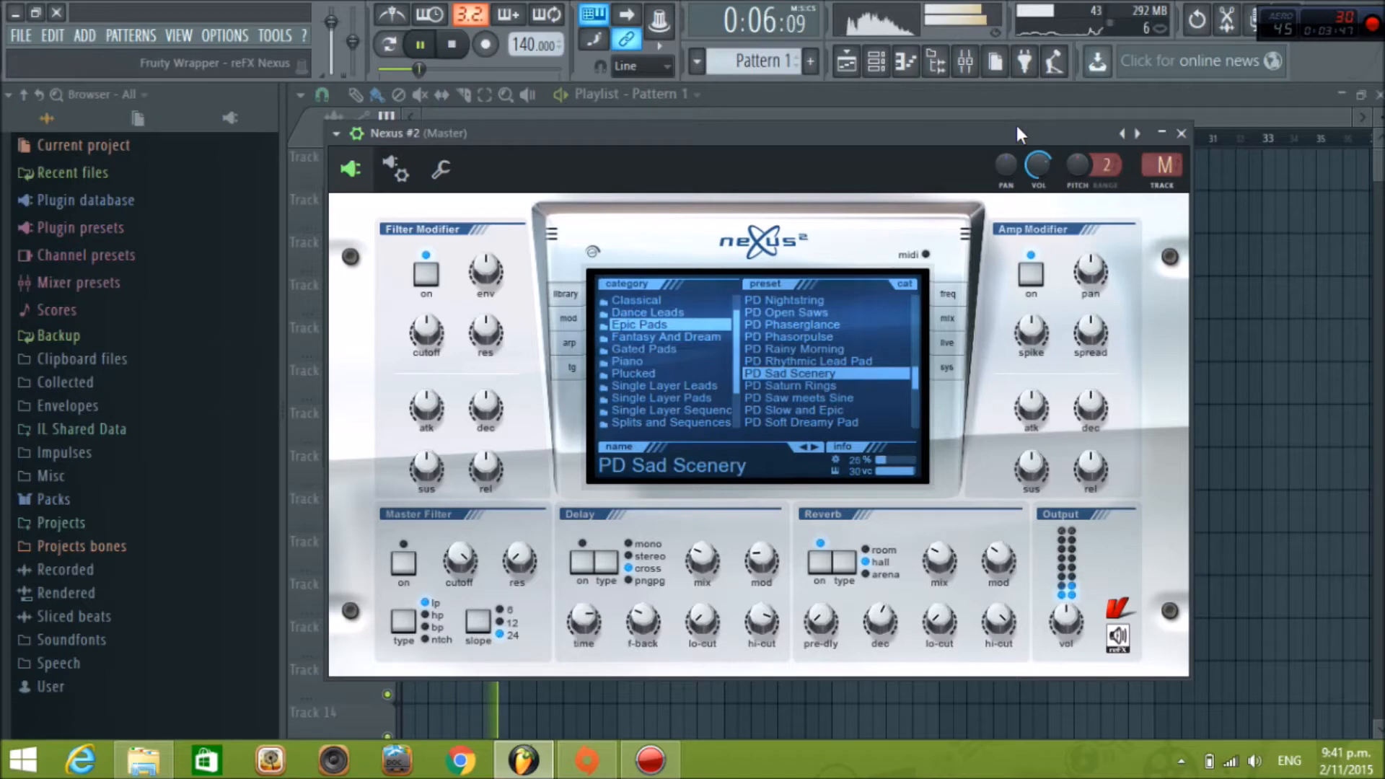
left_click(1181, 133)
left_click(401, 121)
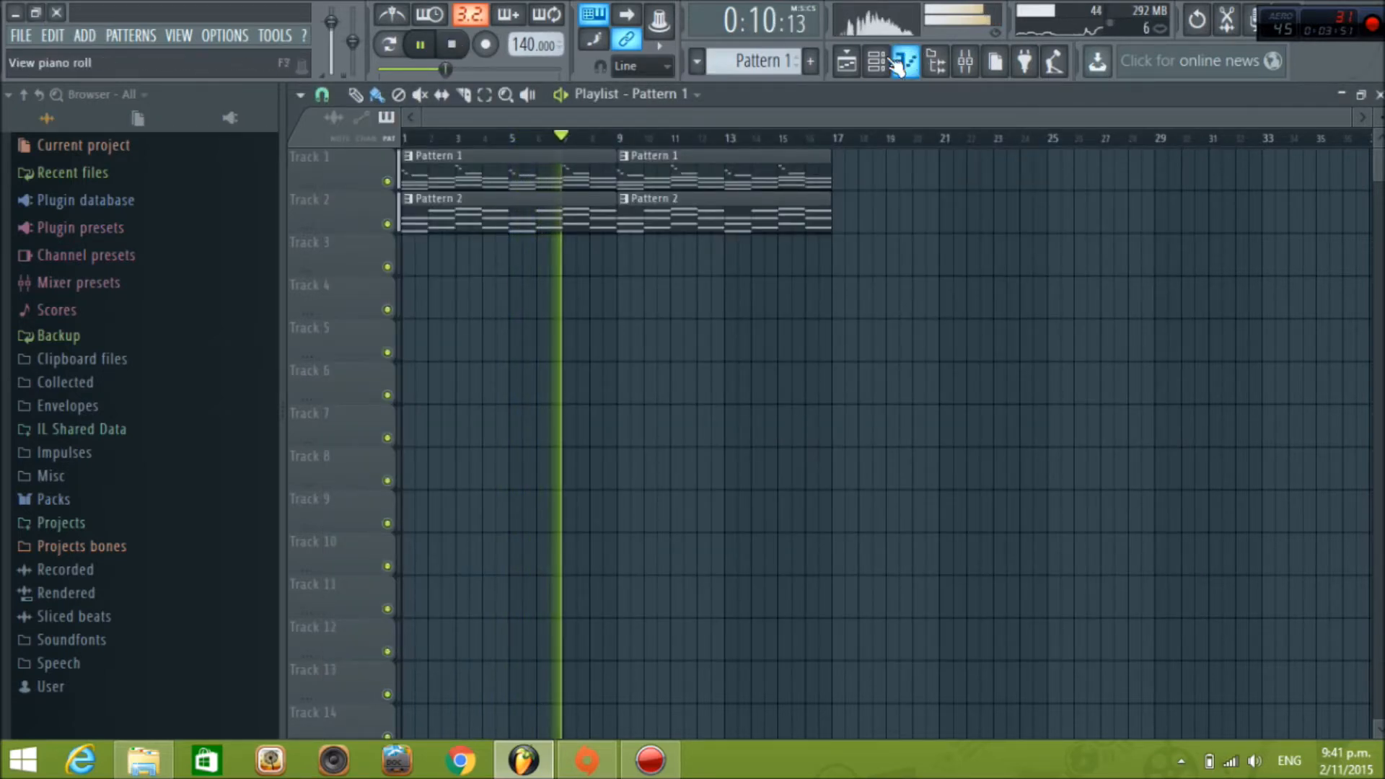
Check the Nexus #2 instrument while the arrangement plays, close it and stop playback
key("F6")
left_click(437, 402)
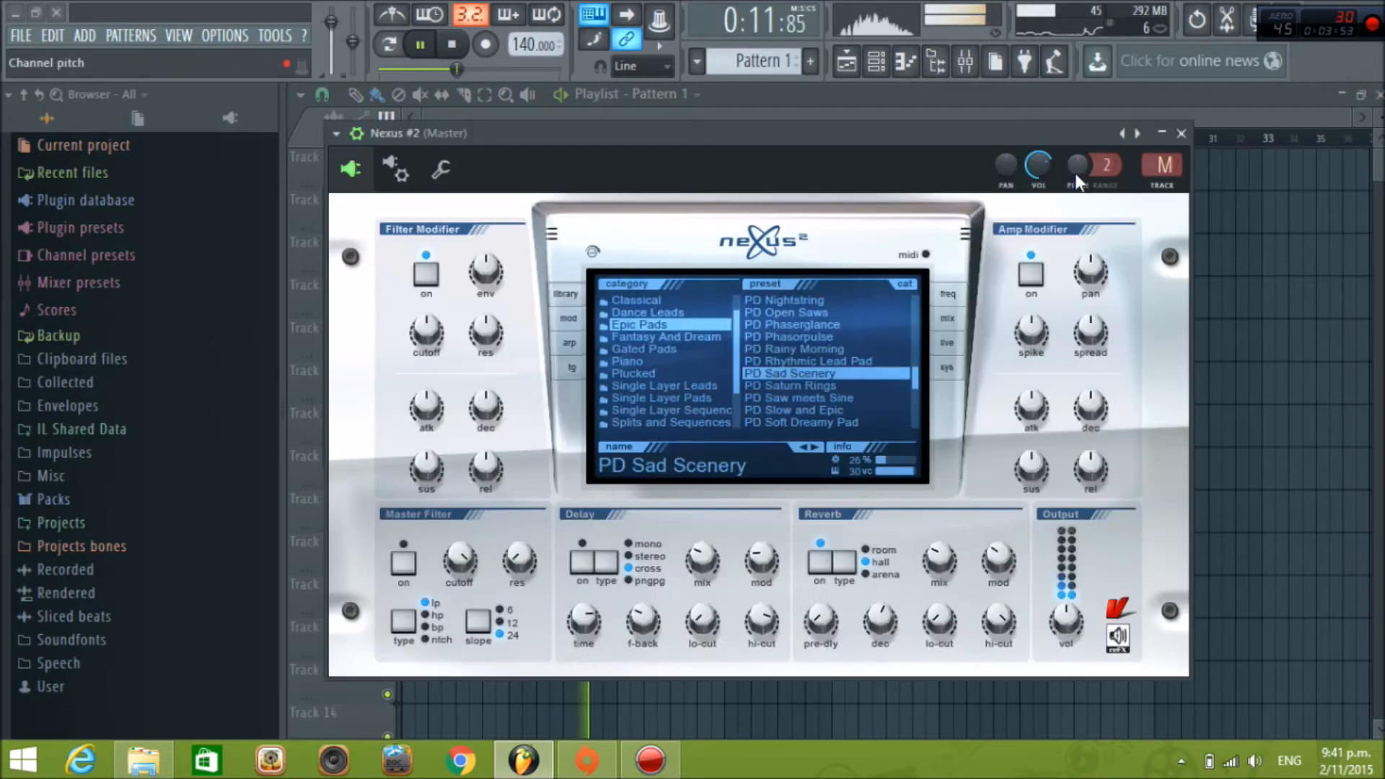
left_click(1182, 133)
left_click(457, 44)
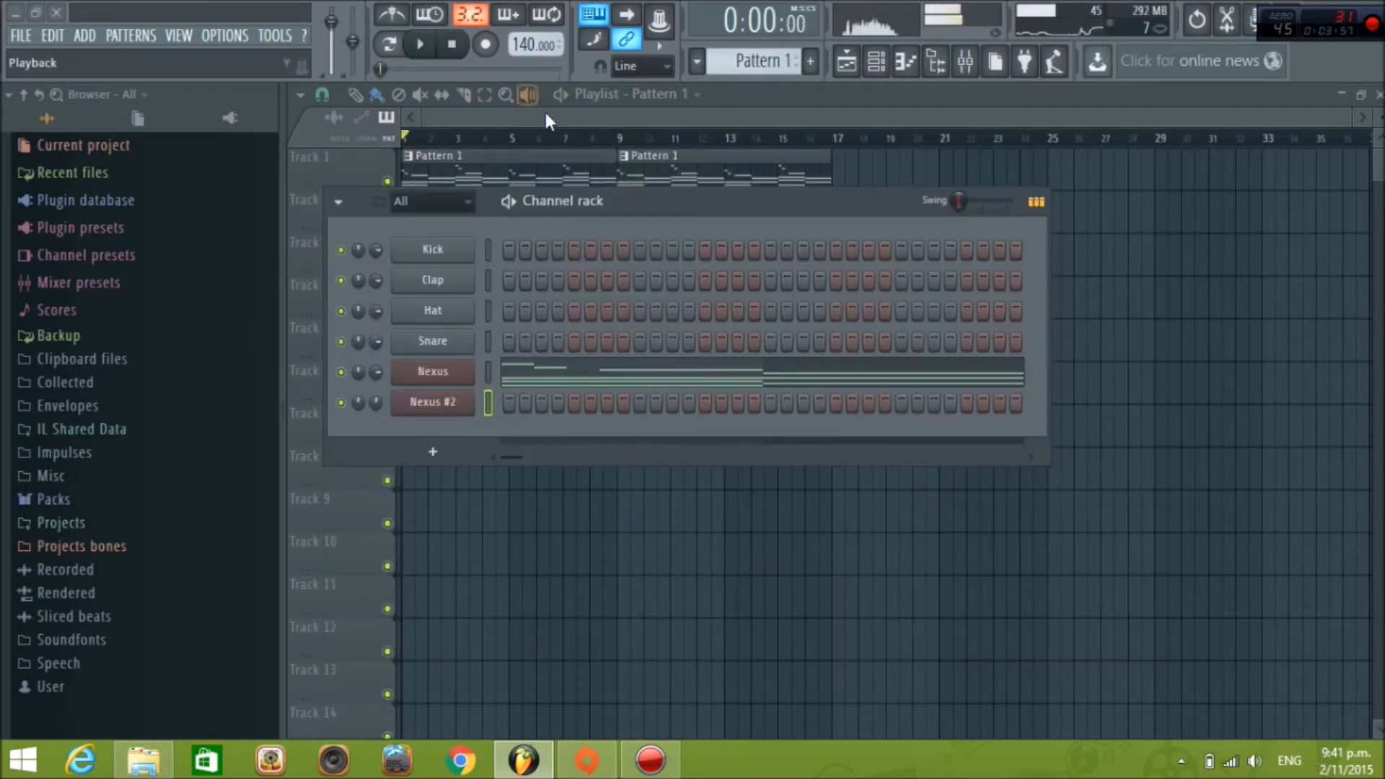
key("F6")
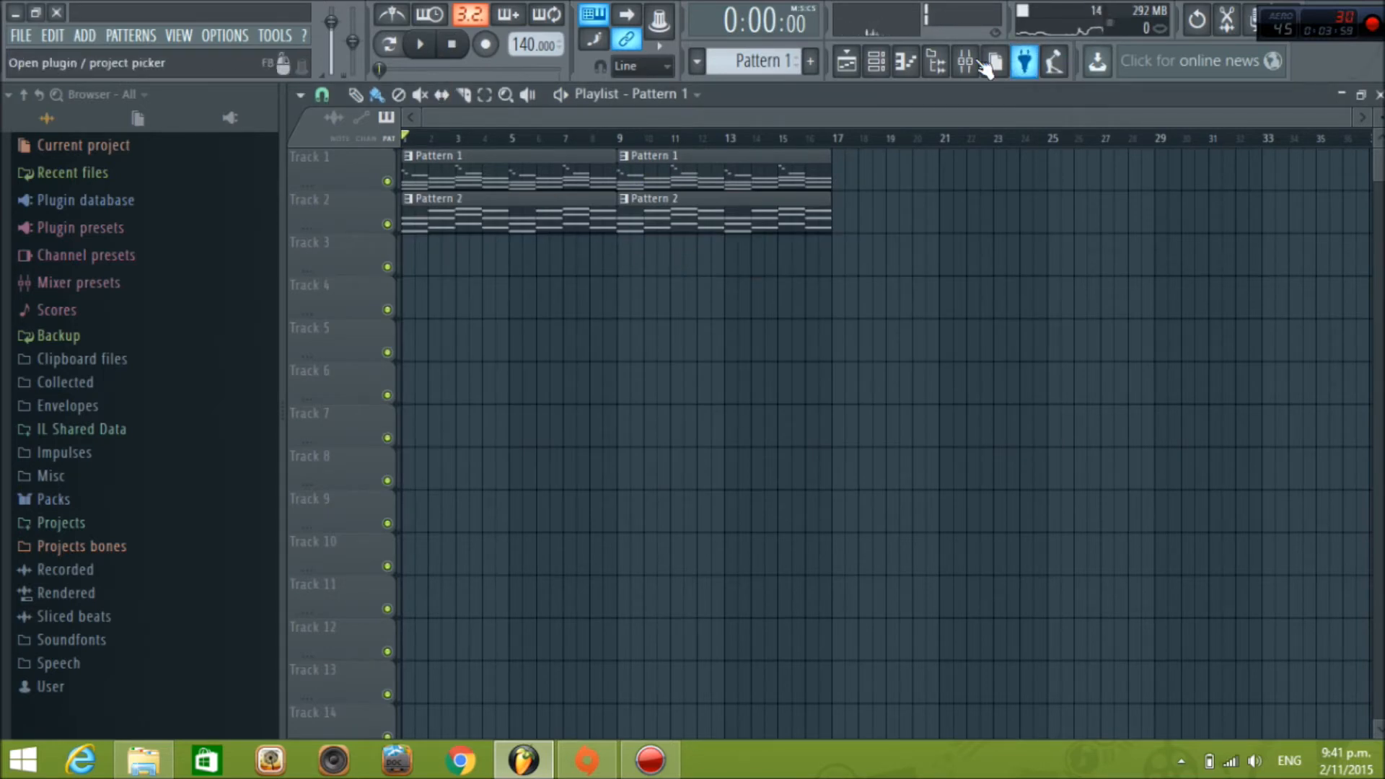
Create Pattern 3 and clone the original Nexus channel for it
left_click(878, 66)
right_click(793, 56)
left_click(924, 67)
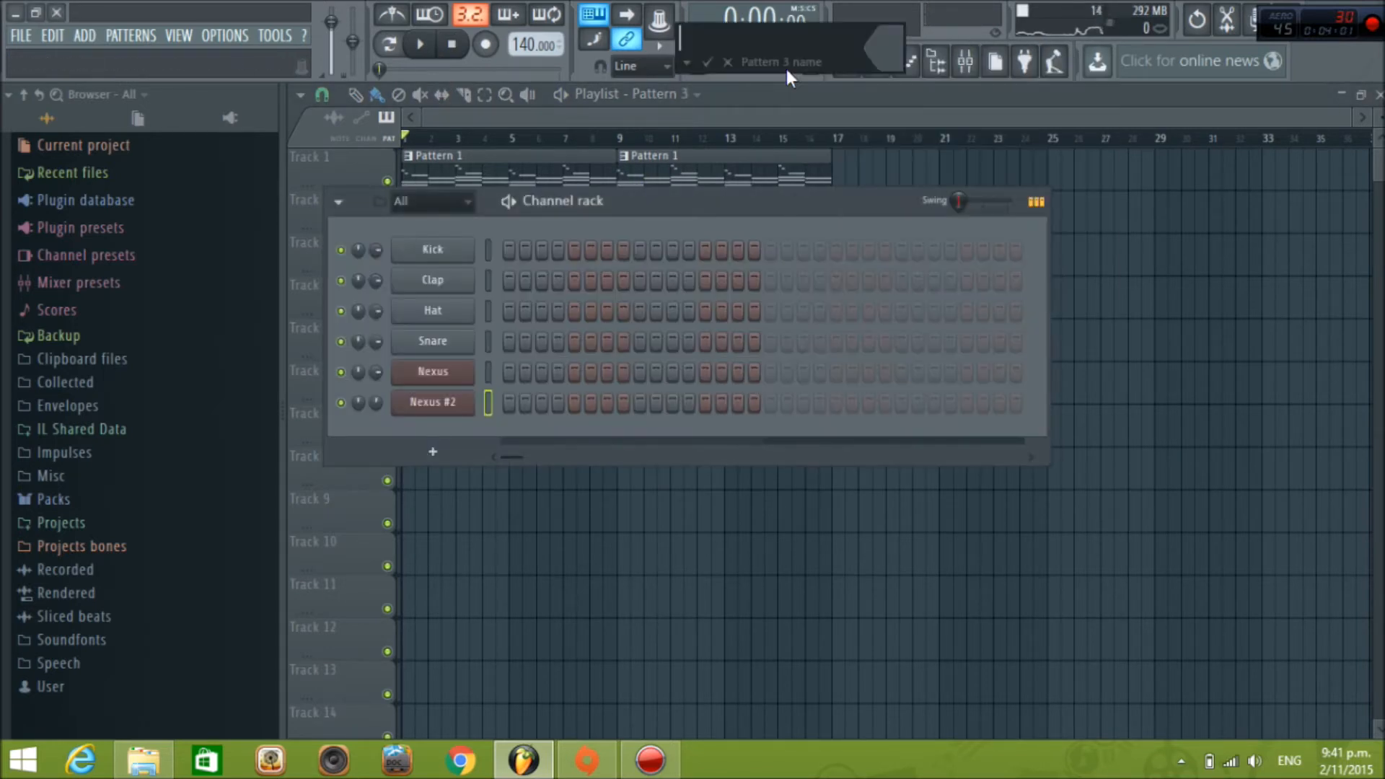
left_click(708, 63)
right_click(454, 379)
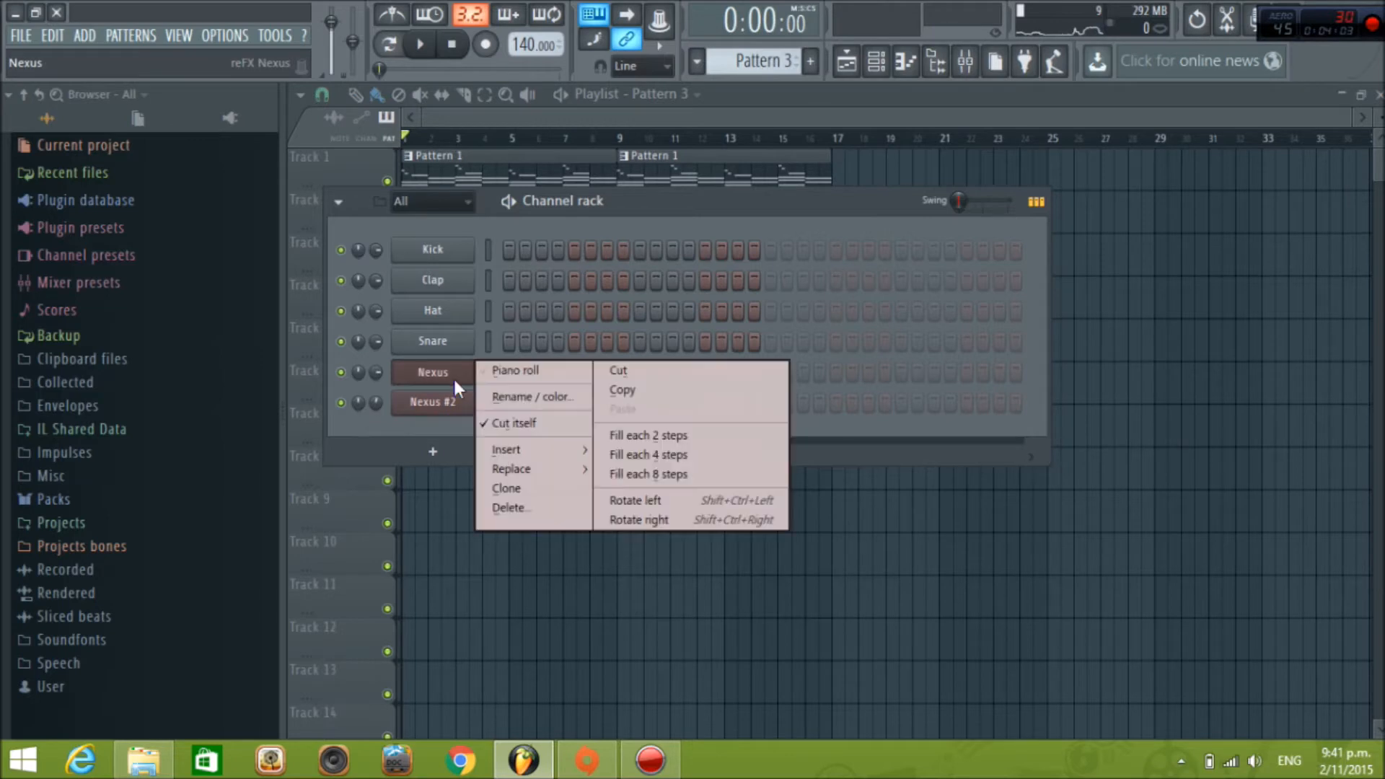
left_click(518, 489)
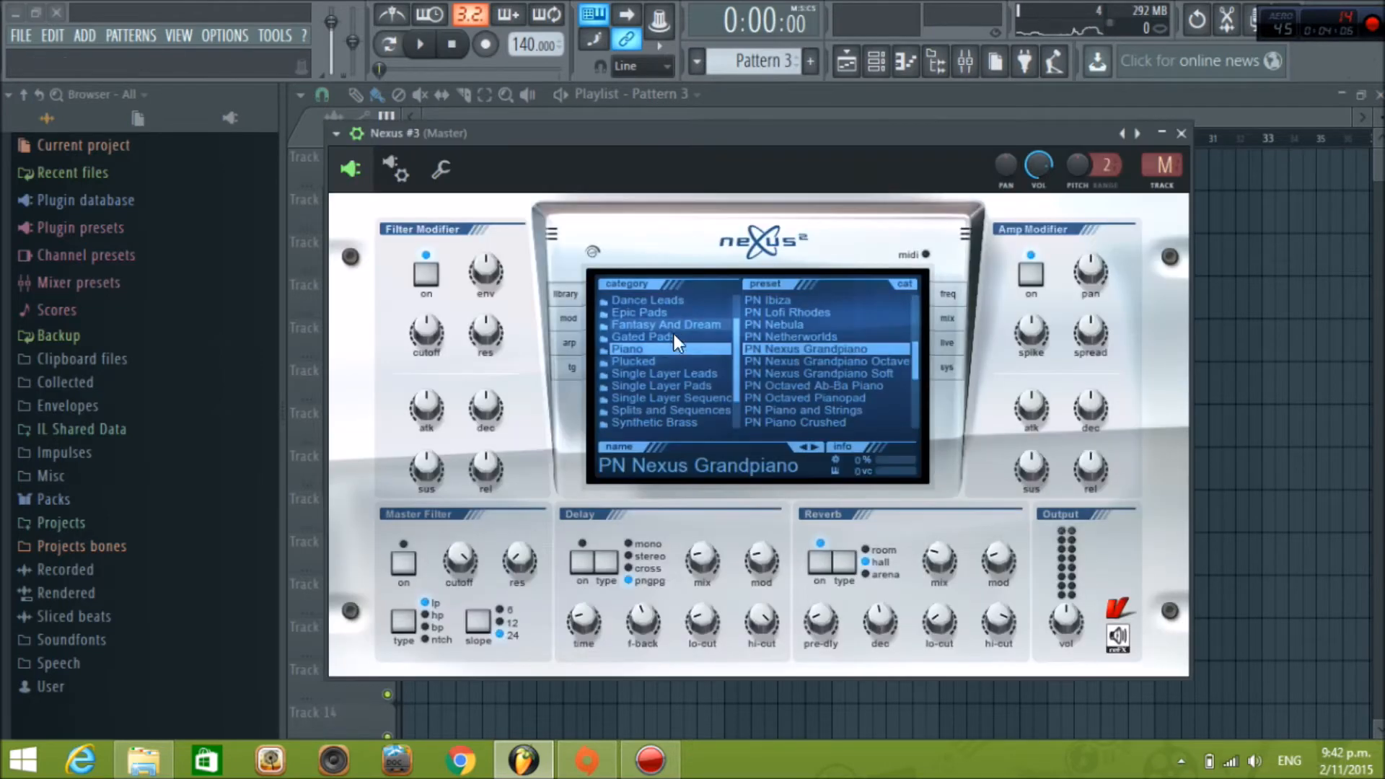
Load the PL Mute Guitars 2 preset from the Plucked category in Nexus #3
left_click(672, 361)
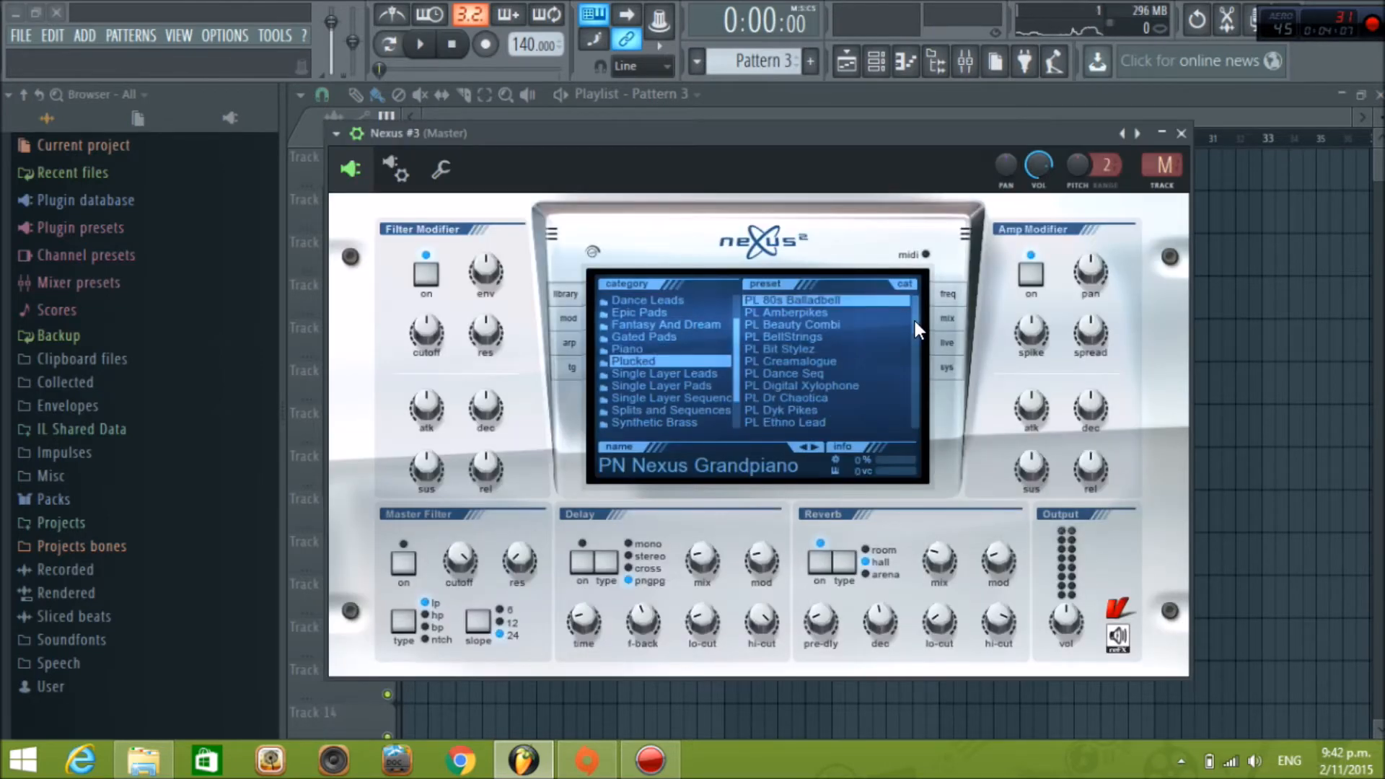
left_click_drag(915, 318, 917, 369)
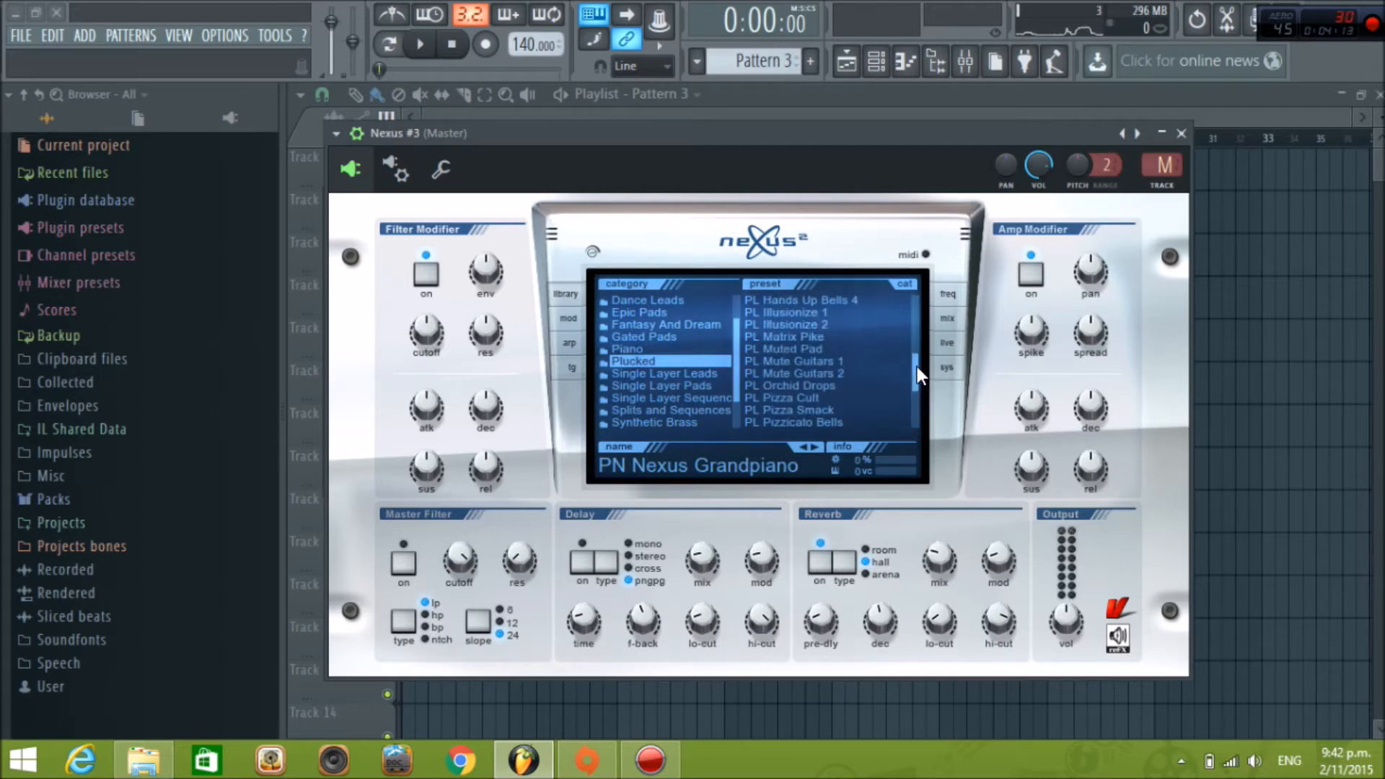
left_click(865, 375)
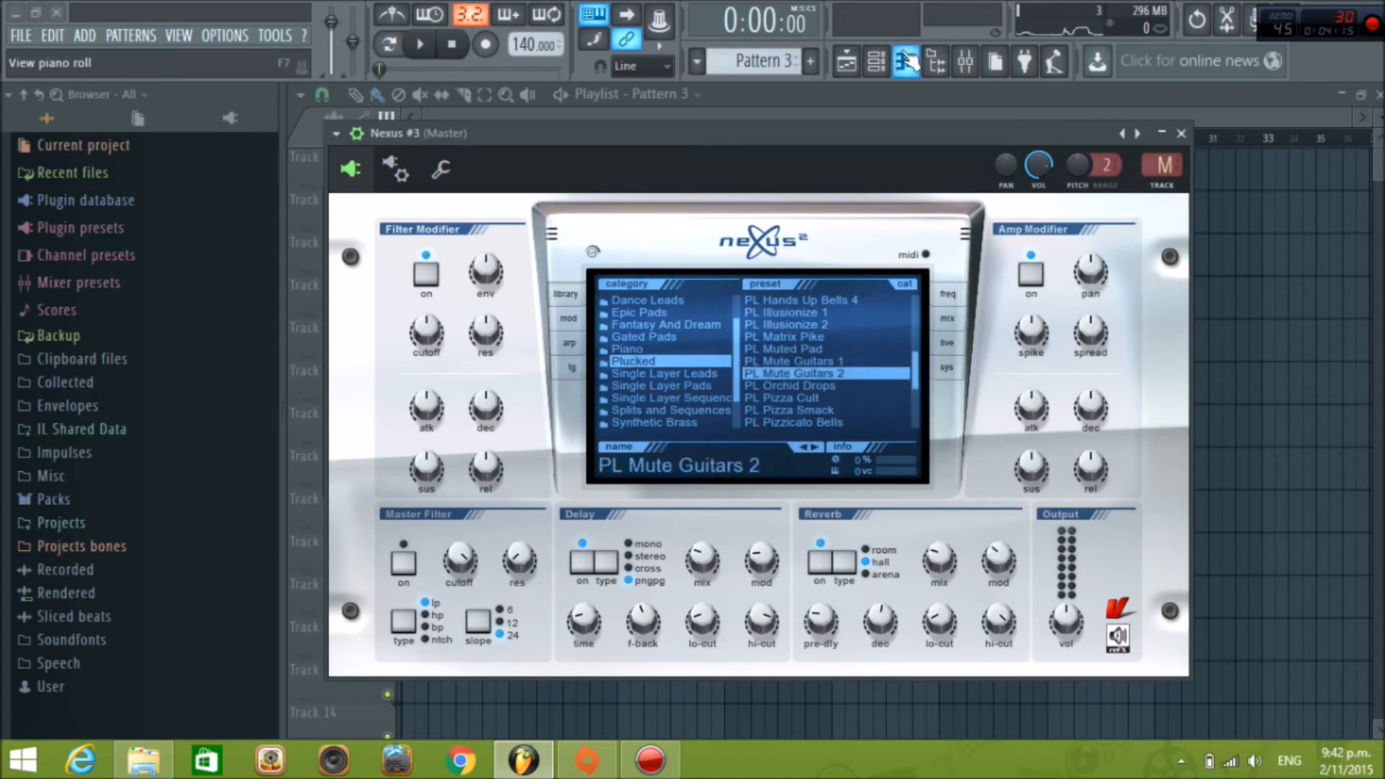
Paste the chords into the Nexus #3 piano roll, transpose them up two octaves and play them
left_click(906, 61)
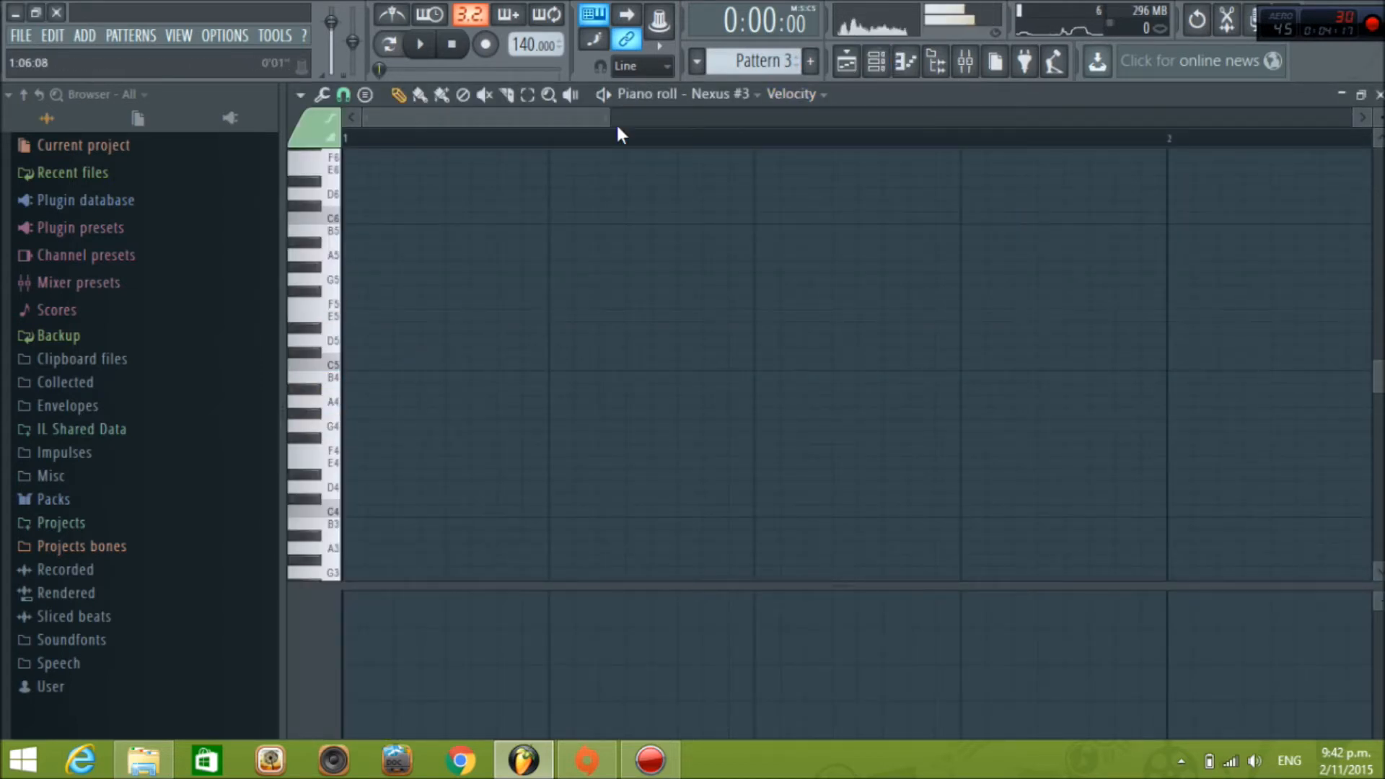
left_click_drag(610, 118, 1156, 119)
key("ctrl+v")
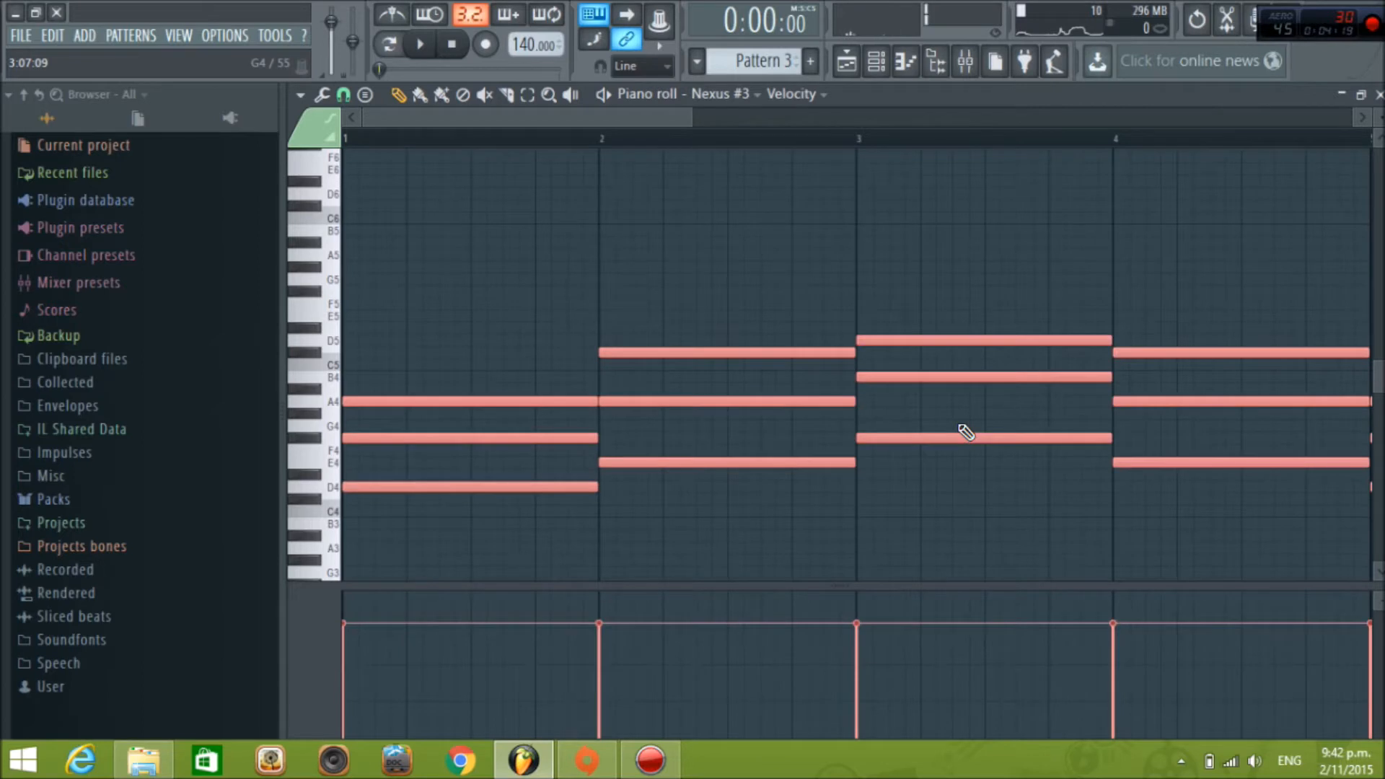
scroll(966, 432, "up", 2)
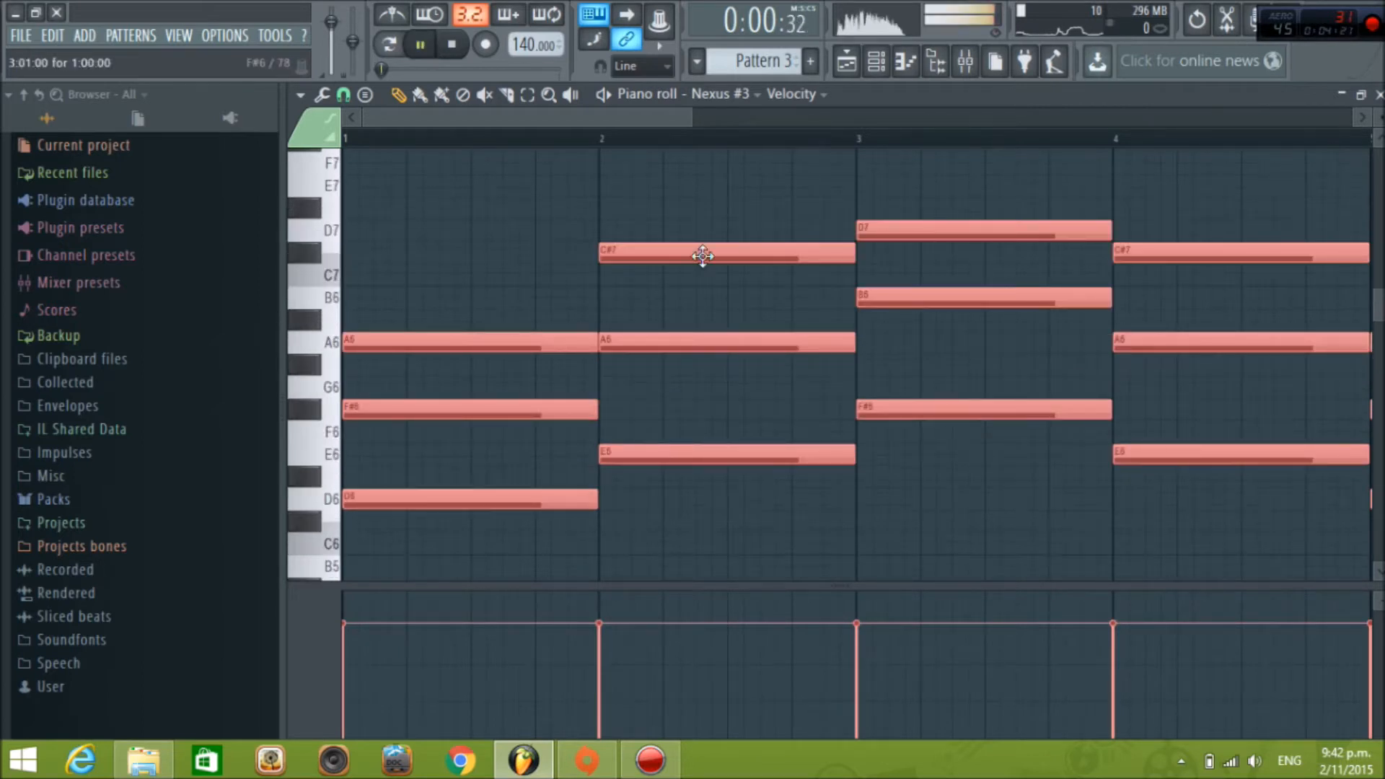
left_click(426, 46)
key("space")
Turn the first two chords into staggered short notes: A6, F#6, D6, F#6 in bar 1 and C#7, A6, E6, A6 in bar 2
left_click_drag(500, 288, 368, 497)
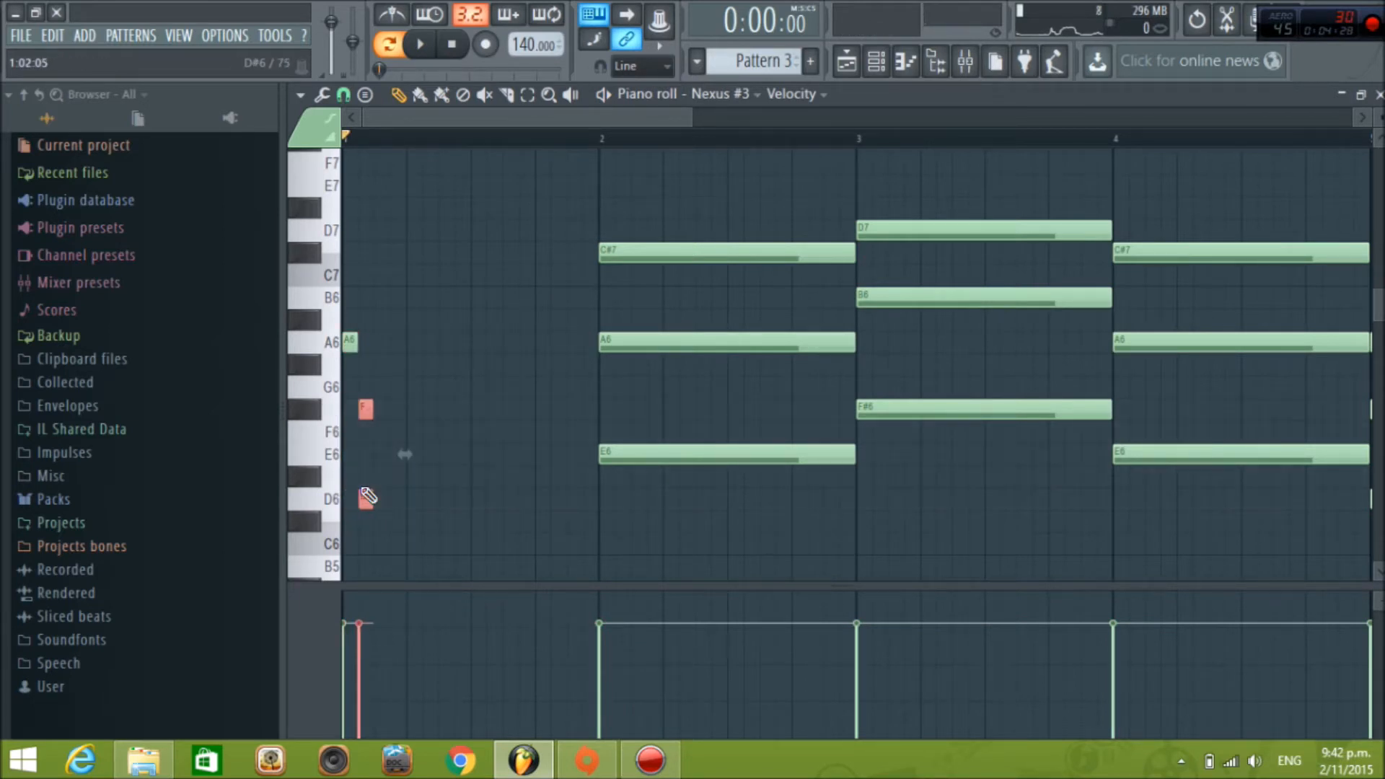
left_click(391, 409)
left_click_drag(566, 202, 702, 479)
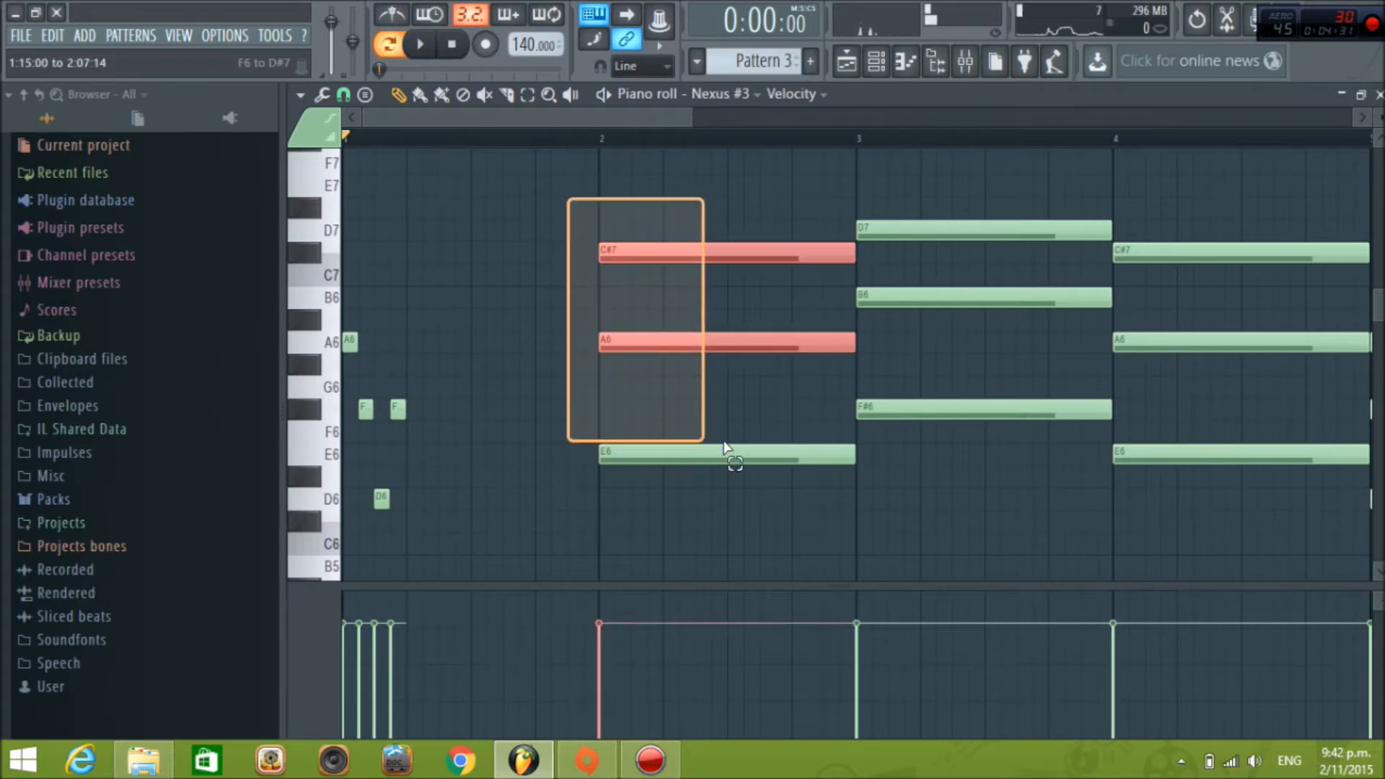
left_click_drag(855, 464, 611, 462)
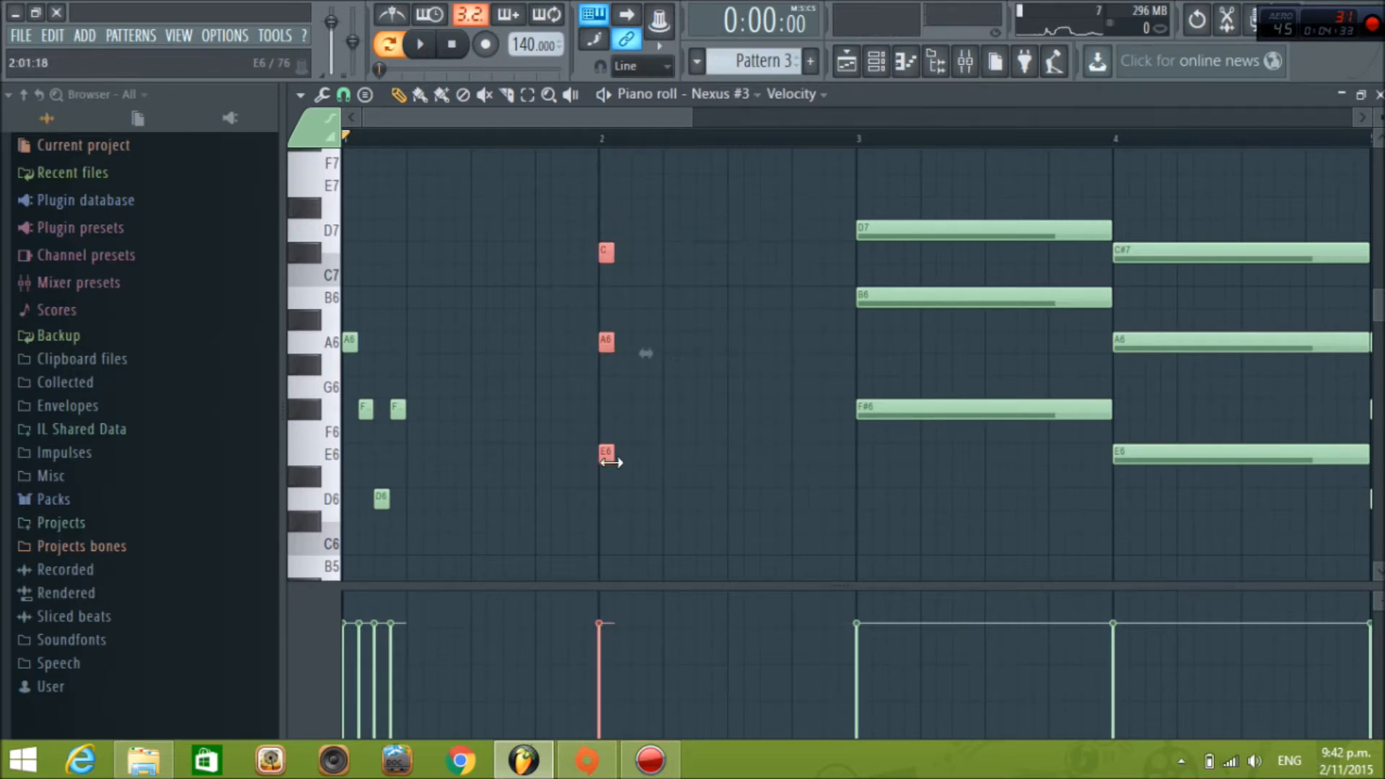
left_click_drag(608, 455, 623, 453)
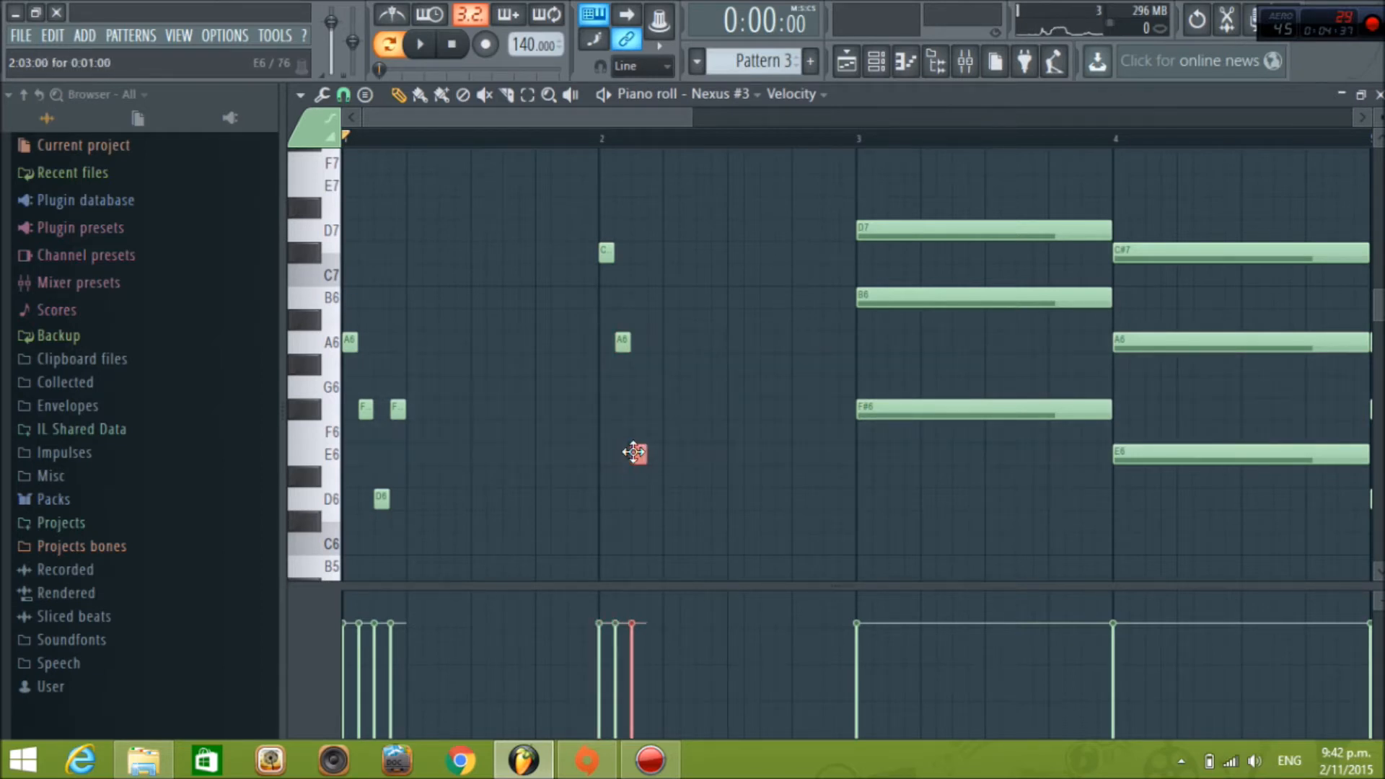
left_click(652, 342)
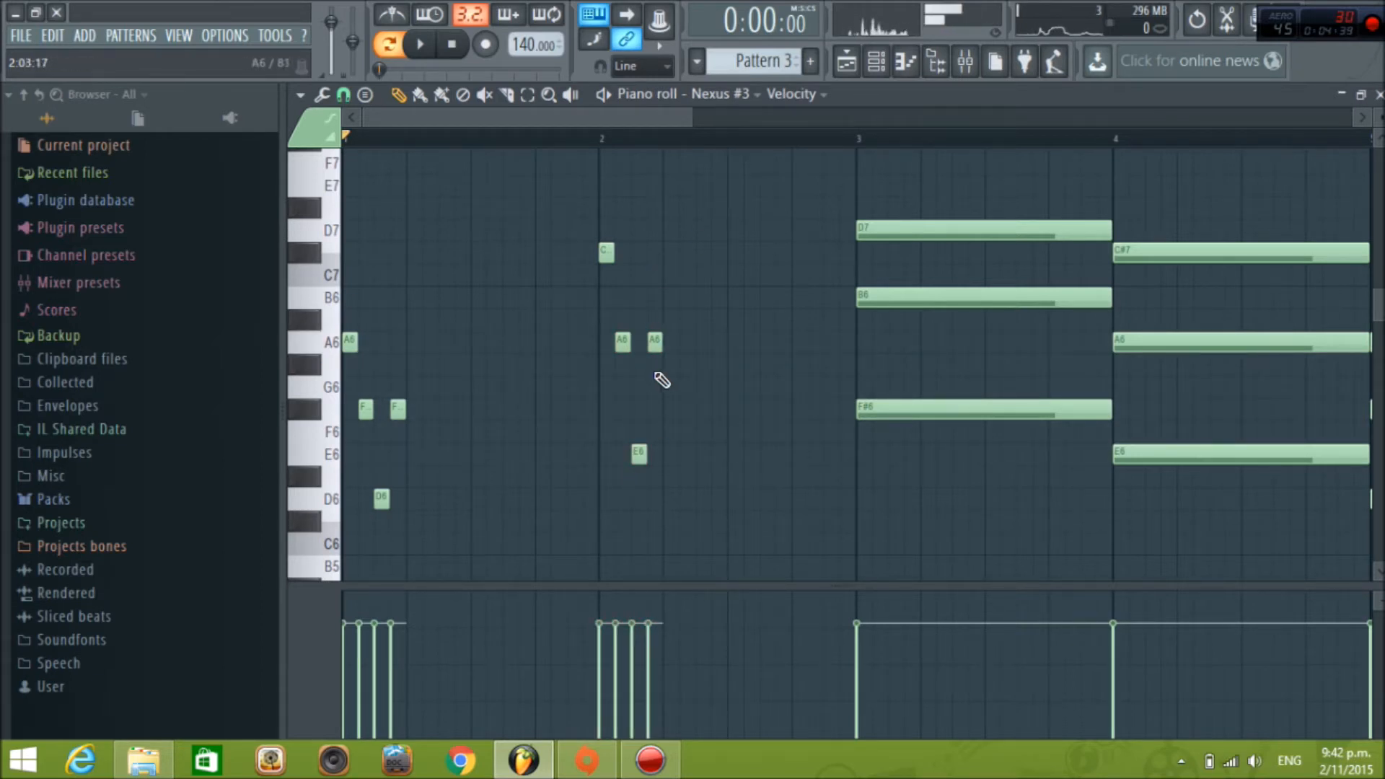
Repeat both four-note arpeggios until they fill bars 1 and 2, and play them back
left_click_drag(693, 221, 352, 557)
left_click_drag(365, 410, 557, 403)
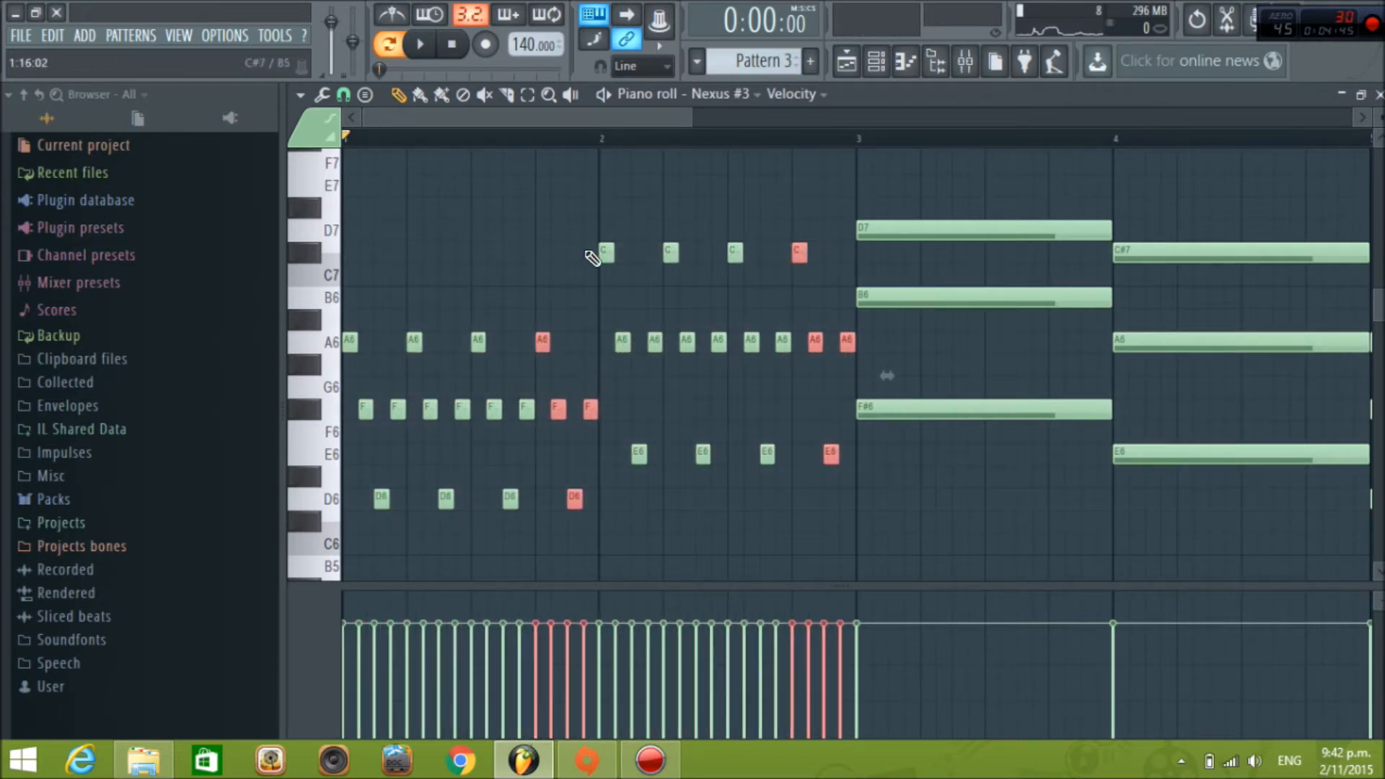
key("space")
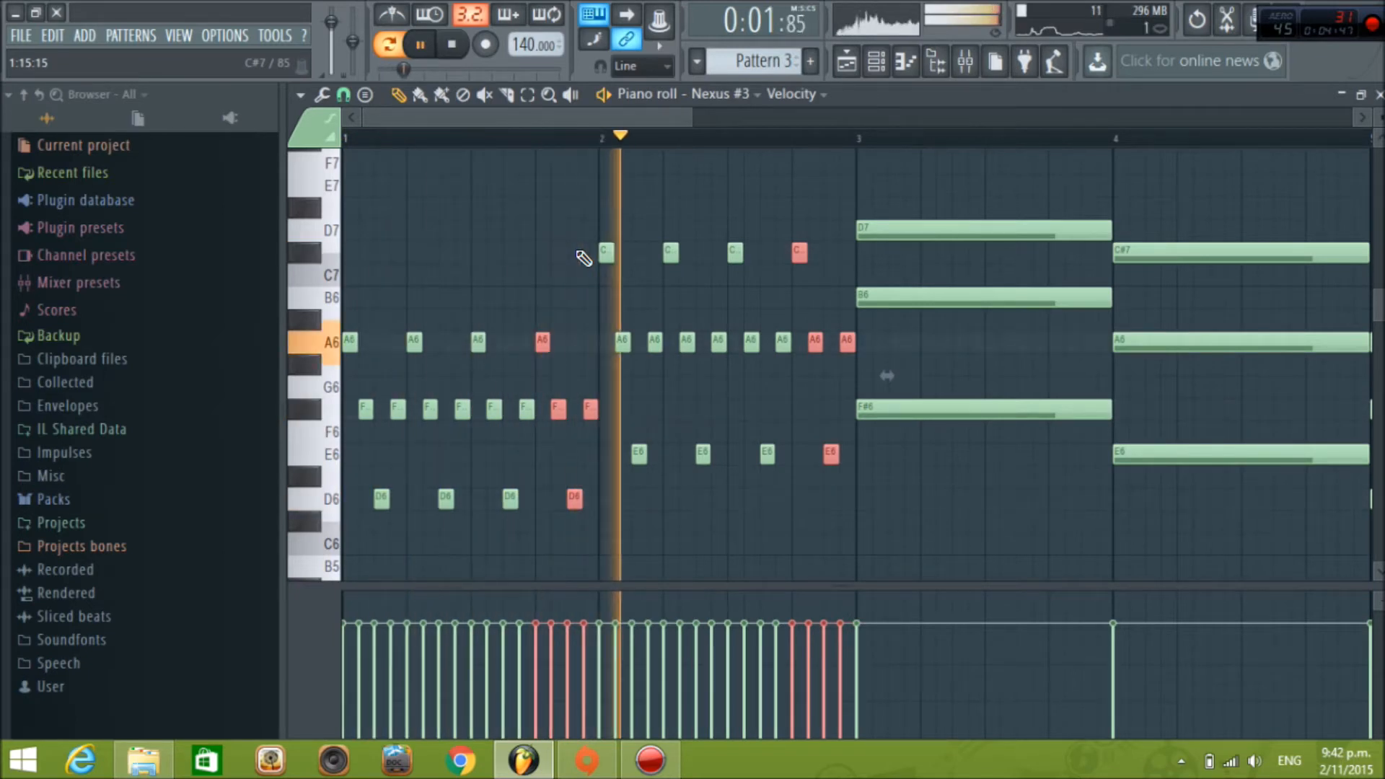
key("space")
Shorten and stagger the next two chords into D7, B6, F#6, B6 in bar 3 and C#7, A6, E6, A6 in bar 4
left_click(700, 120)
scroll(711, 118, "up", 3)
left_click_drag(685, 116, 905, 145)
left_click_drag(717, 176, 817, 460)
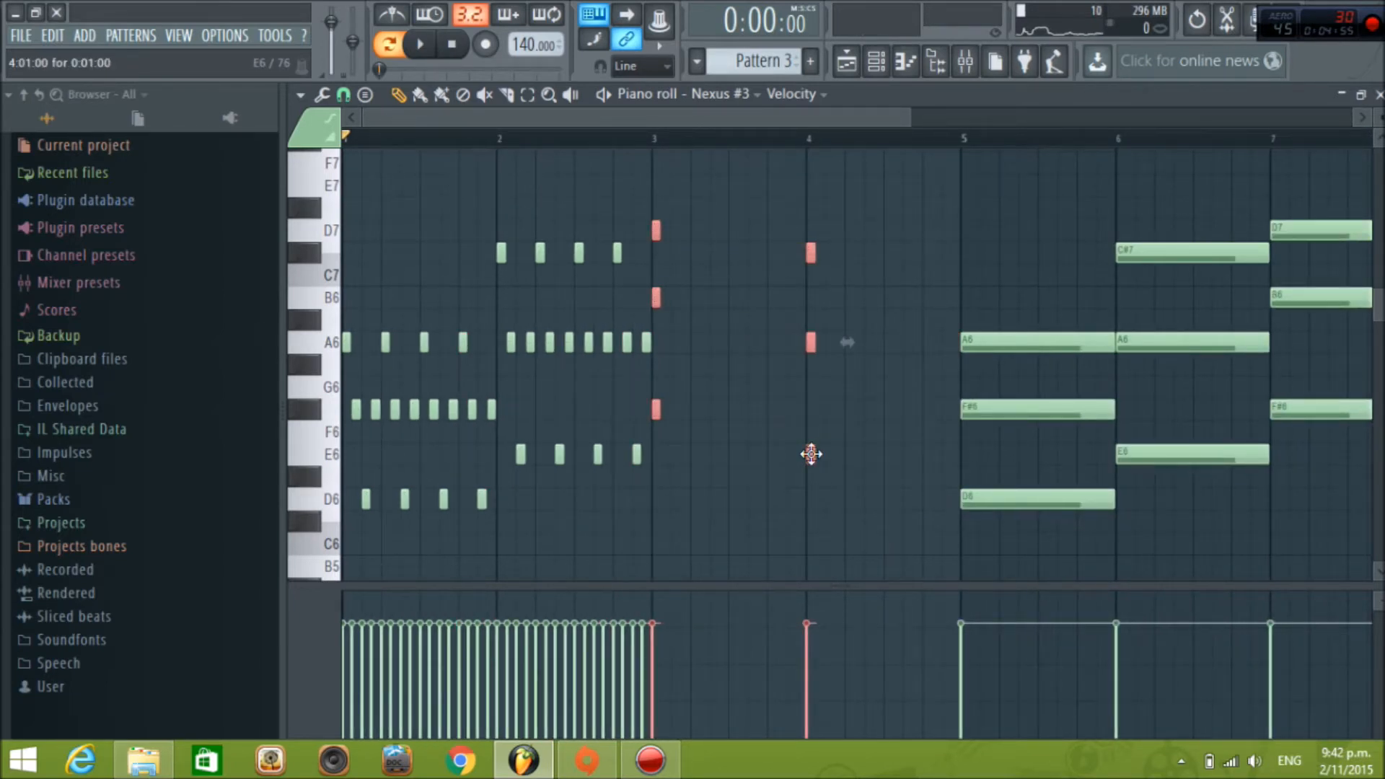
left_click_drag(656, 287, 815, 509)
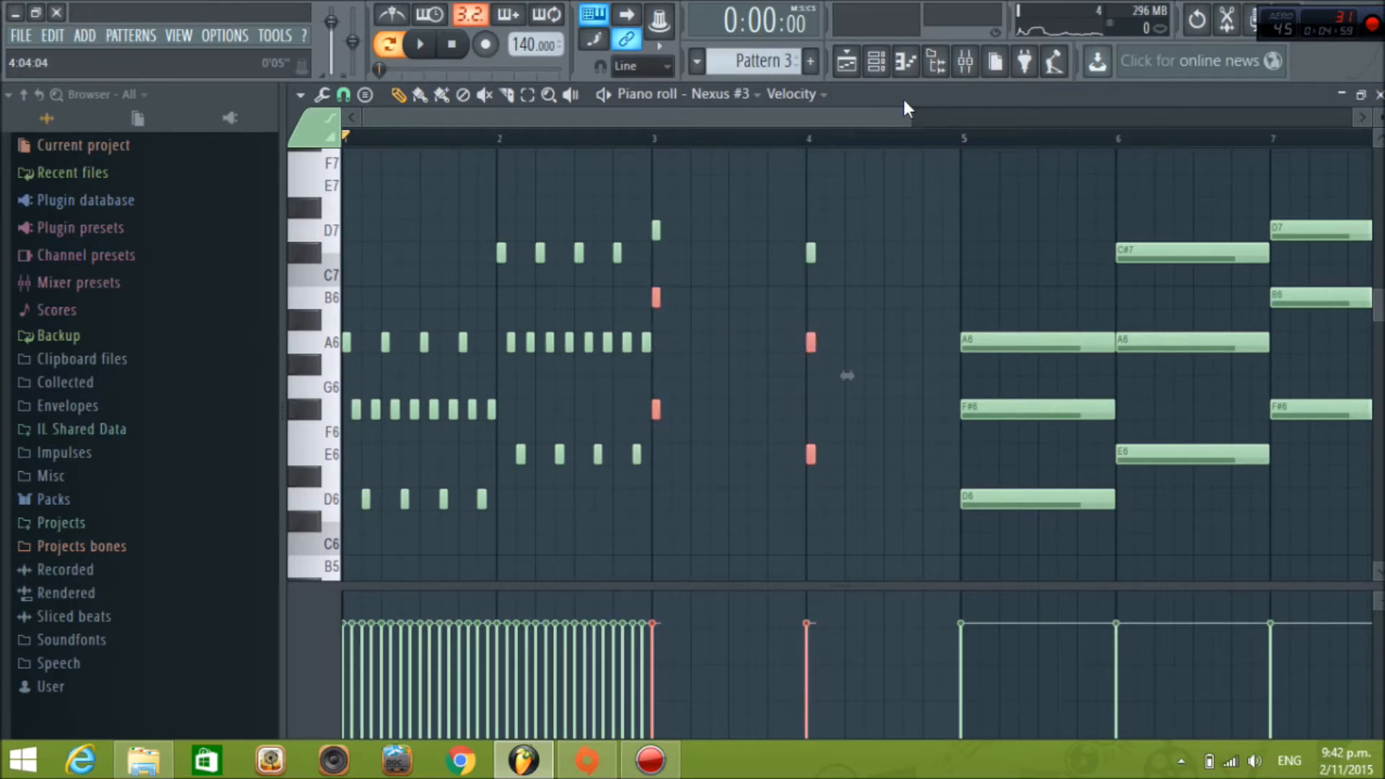
scroll(837, 146, "up", 3)
left_click_drag(504, 297, 523, 297)
left_click_drag(524, 409, 541, 409)
left_click_drag(812, 342, 848, 342)
Duplicate the four-note arpeggios of bars 3 and 4 until both bars are filled
left_click_drag(492, 211, 862, 480)
left_click_drag(520, 297, 591, 297)
left_click_drag(591, 298, 736, 297)
Delete the long chords in bars 5–8, duplicate the bars 1–4 arpeggio into their place and play the pattern
scroll(748, 161, "down", 3)
key("Delete")
key("space")
key("space")
key("ctrl+b")
key("space")
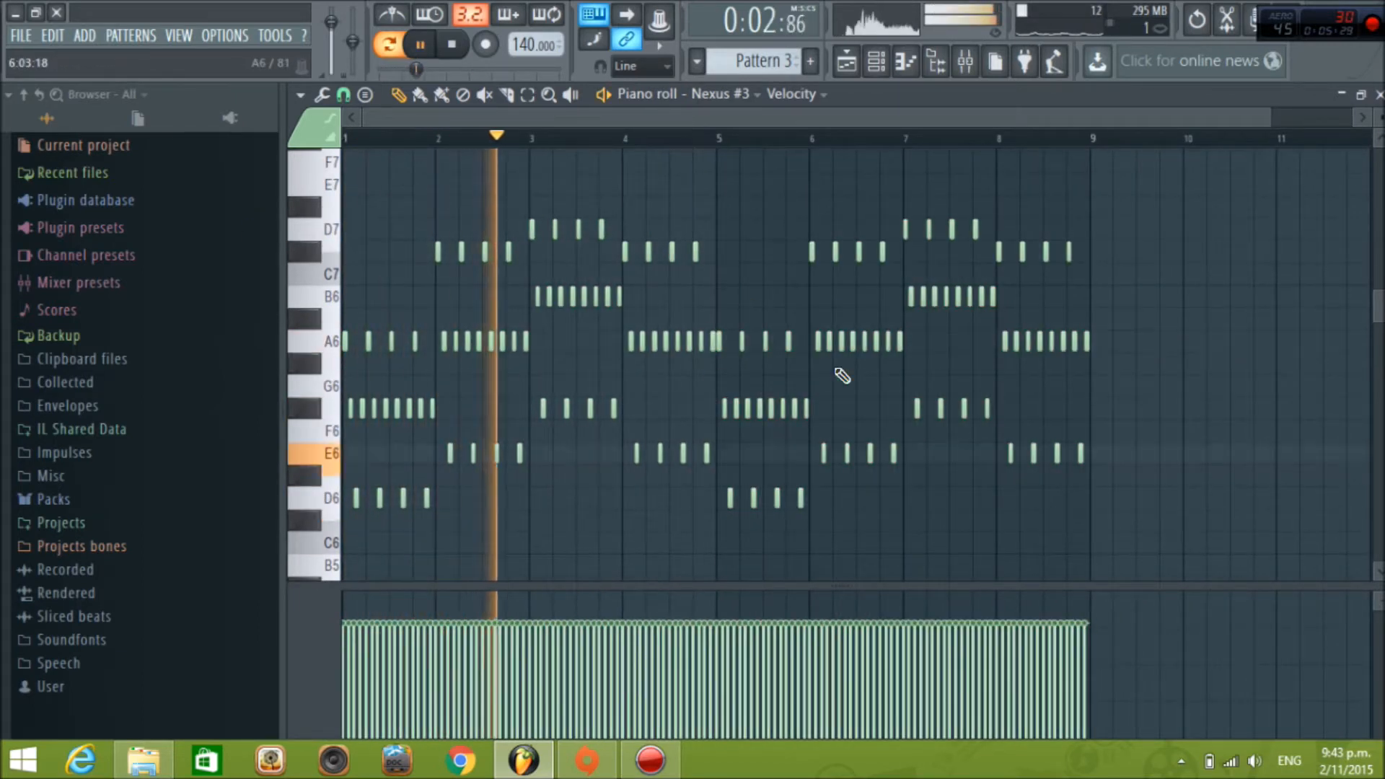
Place Pattern 3 on Track 3 across bars 1–16, play the arrangement, and open and close Nexus #3
left_click(846, 65)
left_click_drag(416, 253, 673, 253)
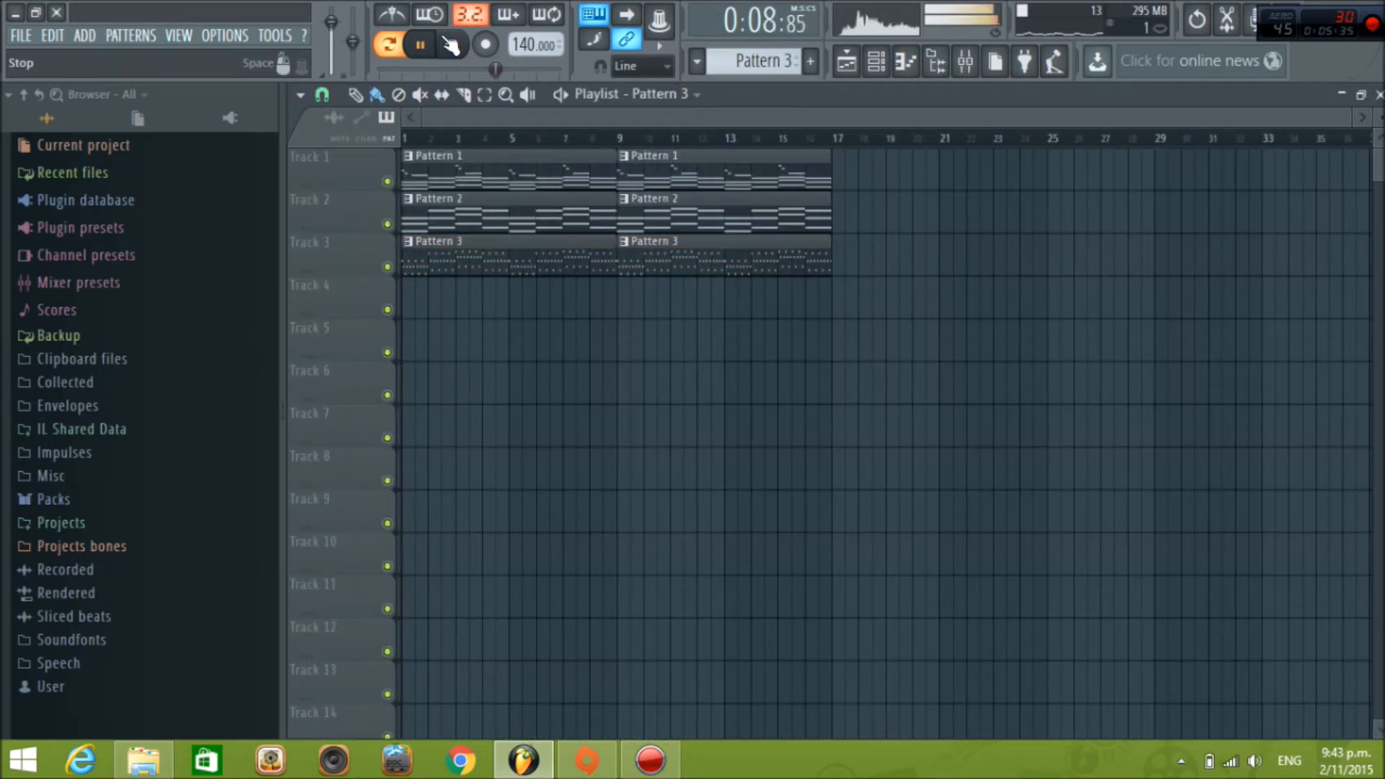
left_click(877, 62)
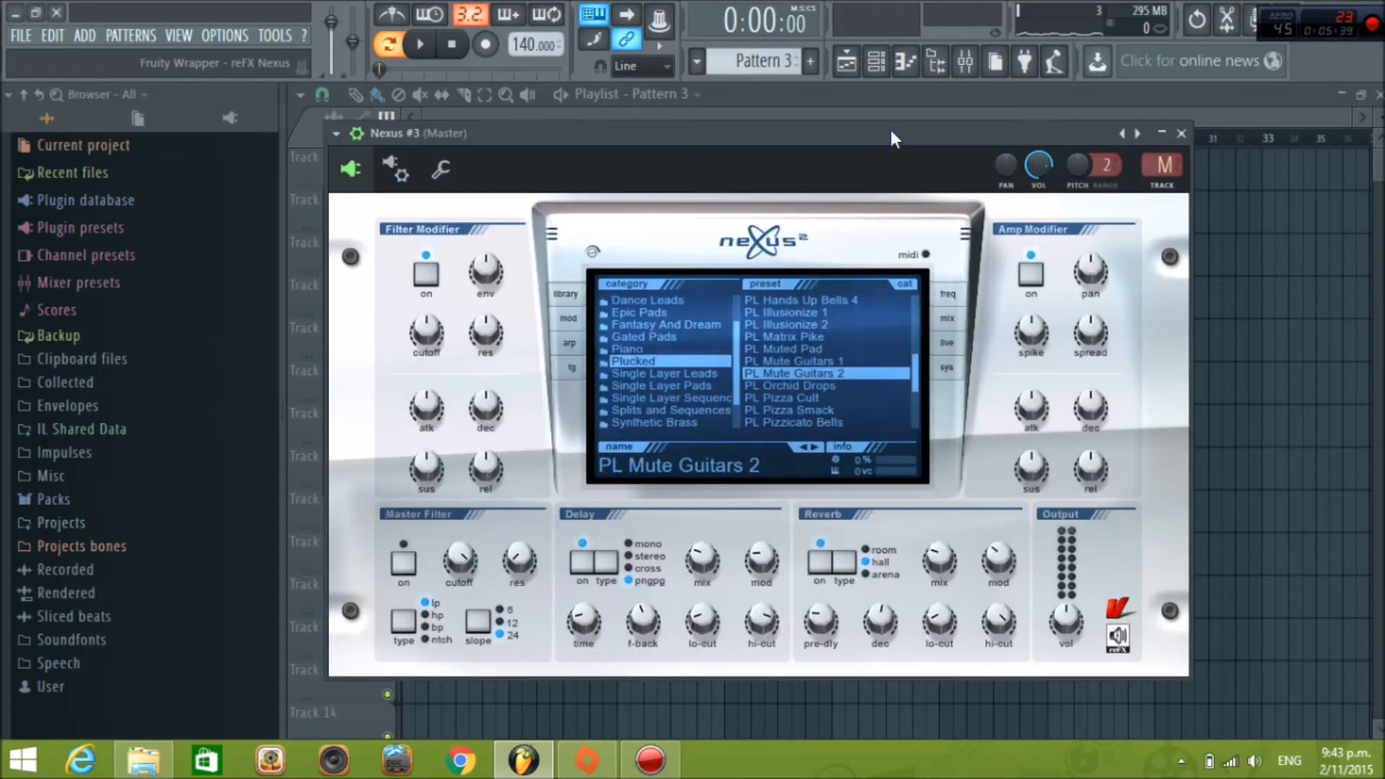
left_click_drag(890, 127, 875, 116)
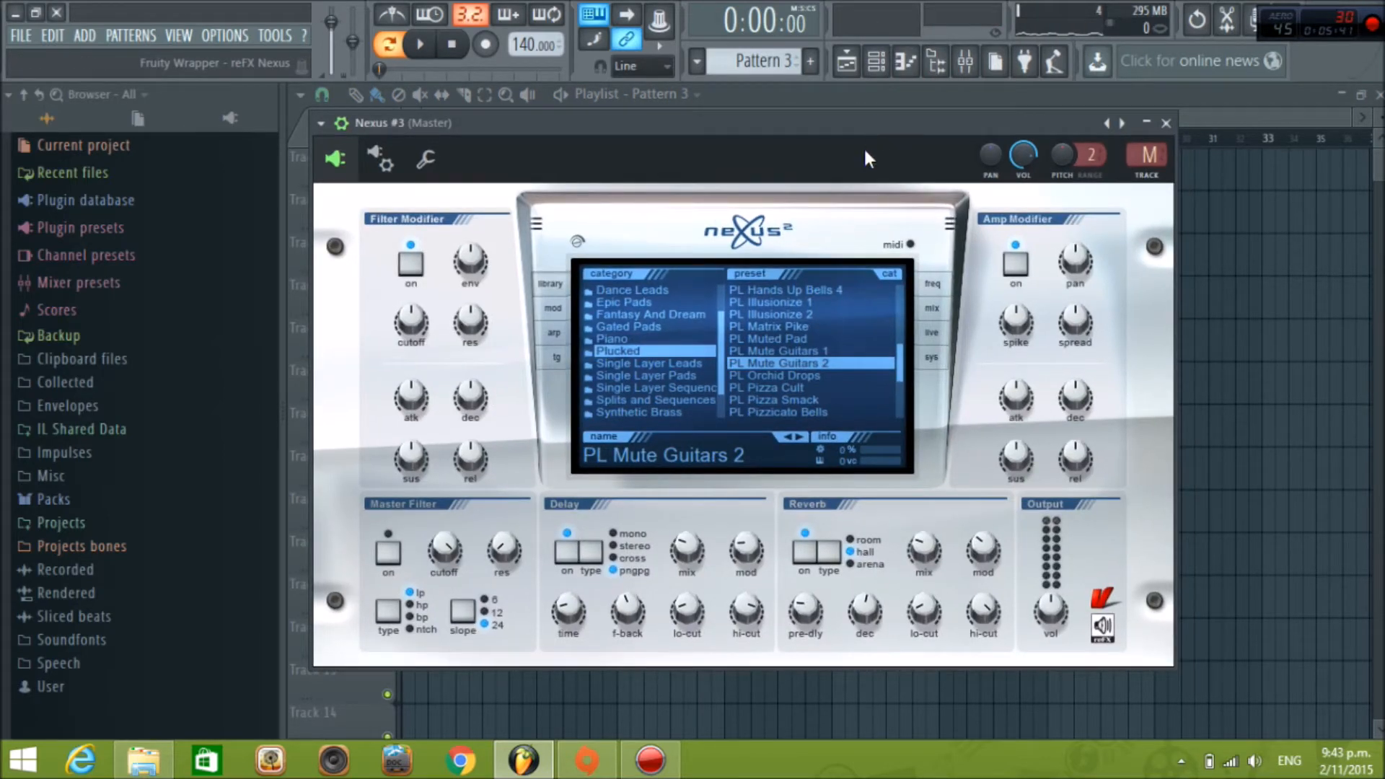
left_click(1166, 123)
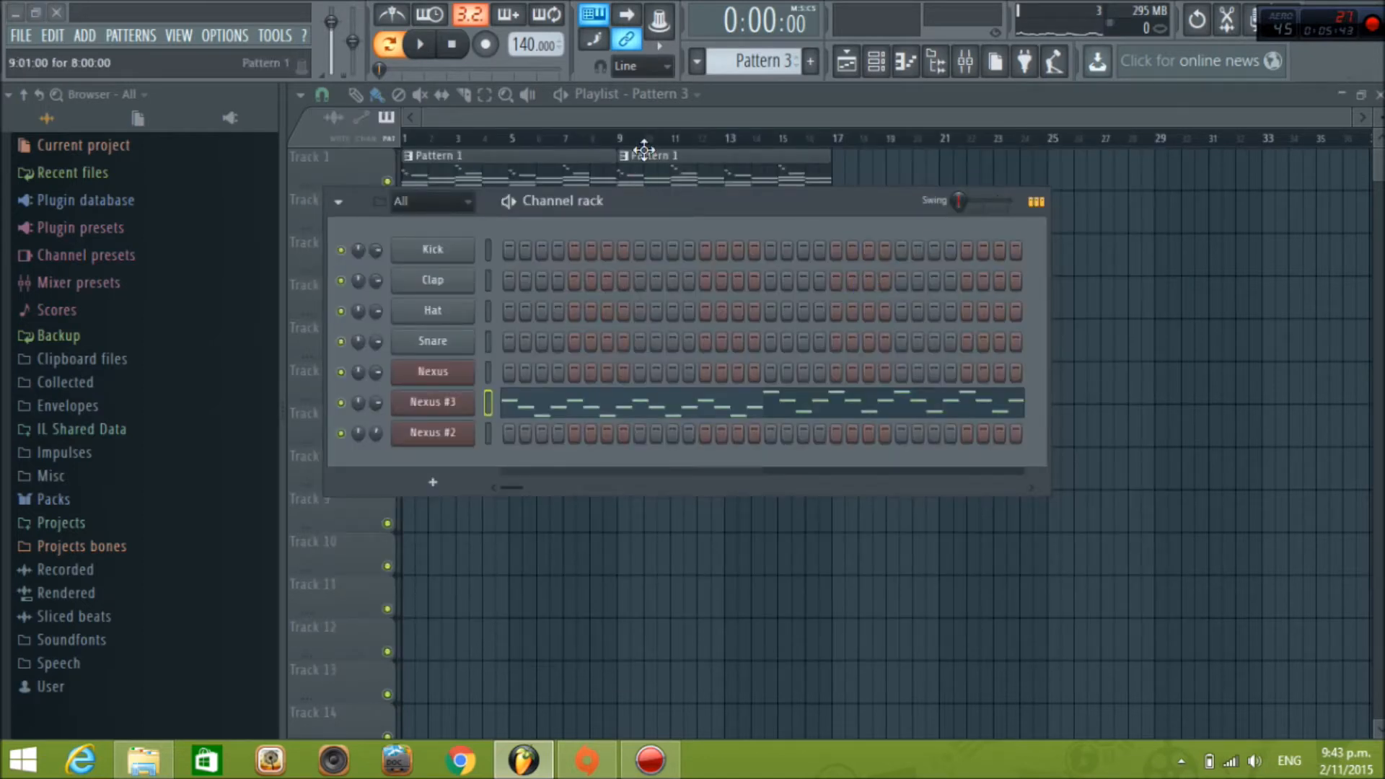
Delete the melody notes above the chords in Pattern 1's Nexus piano roll and return to the playlist
left_click(655, 115)
left_click(757, 326)
right_click(756, 326)
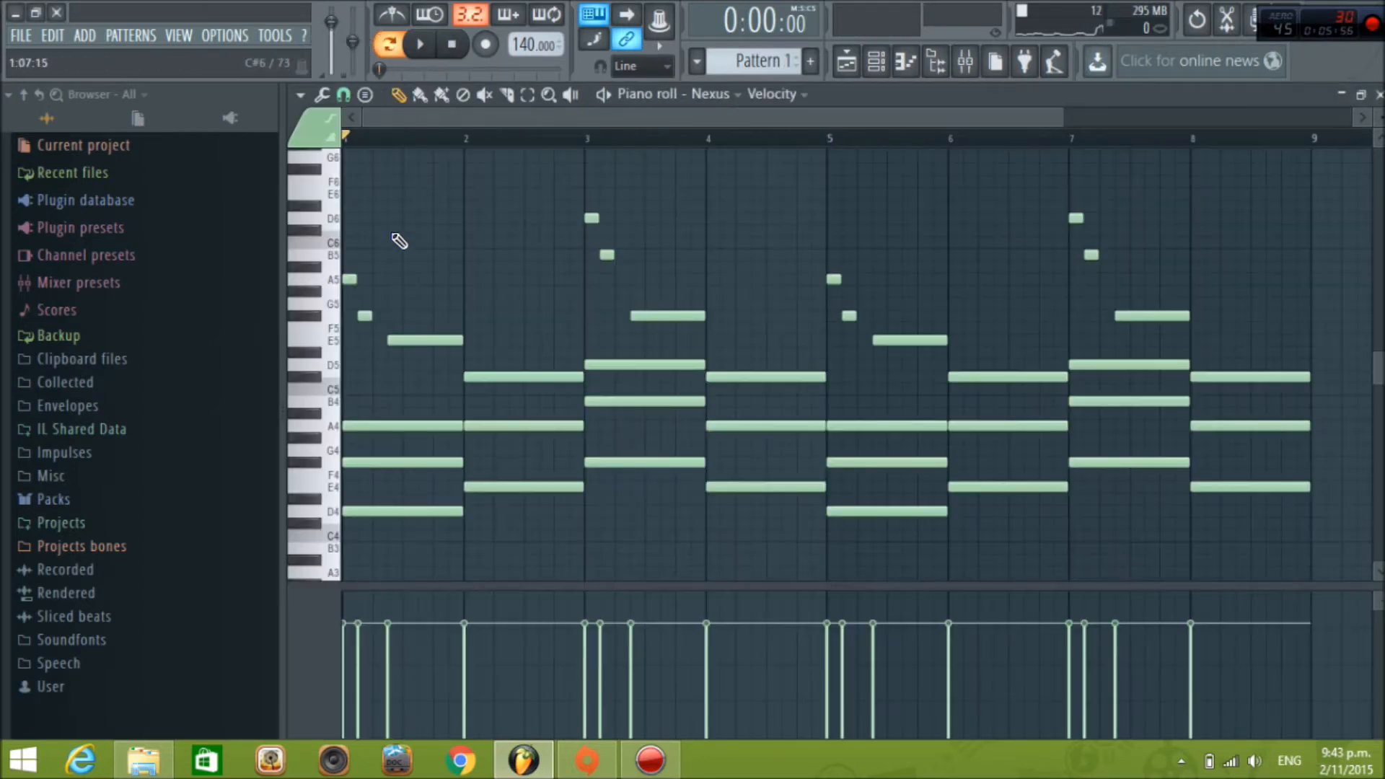
left_click_drag(321, 169, 304, 350)
key("Delete")
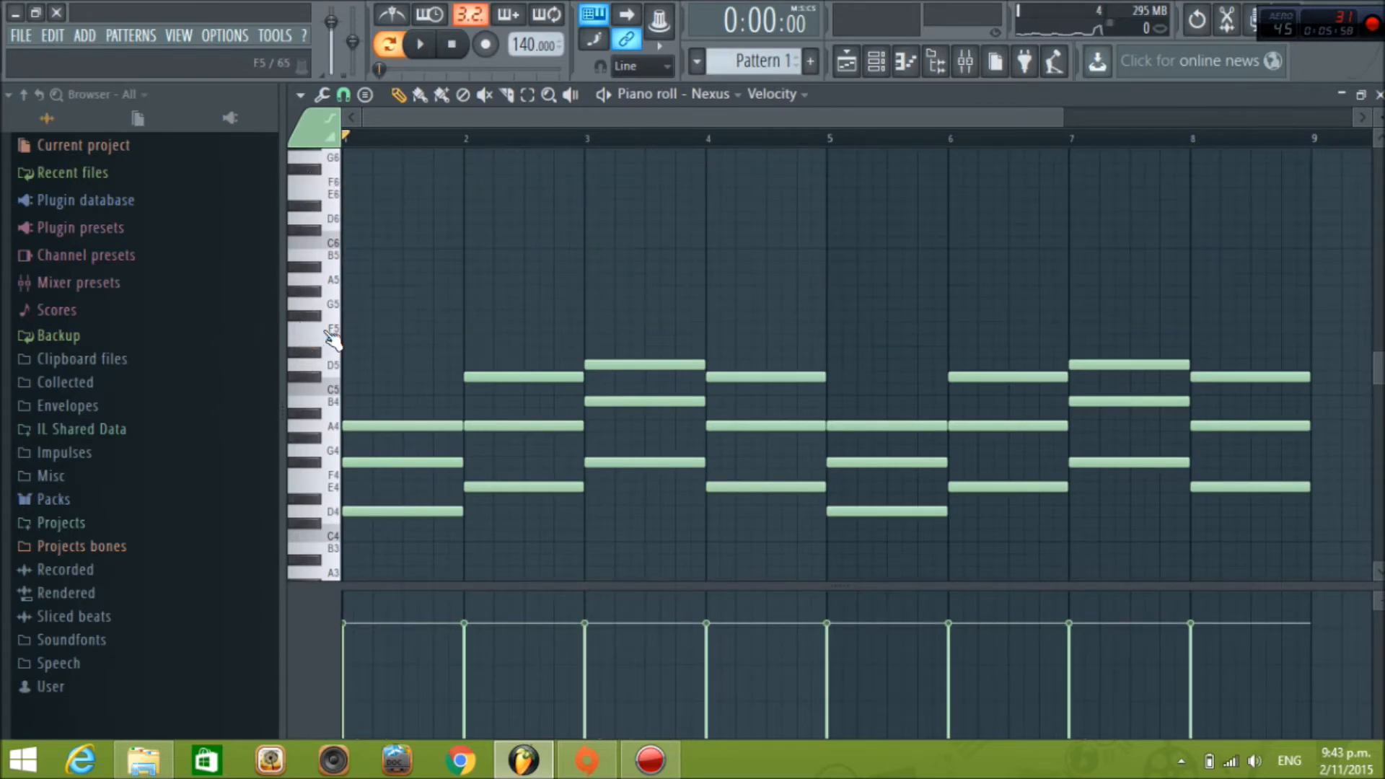
left_click(847, 71)
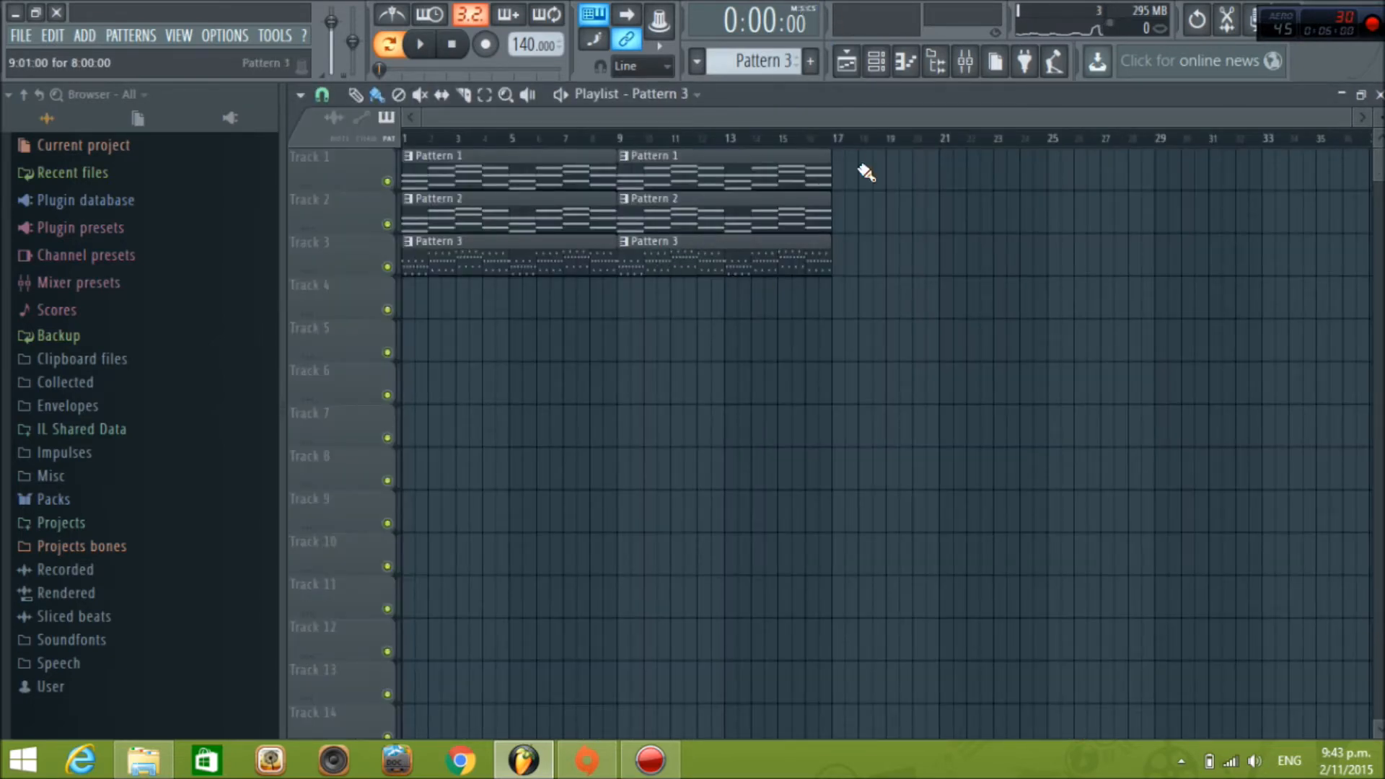
Lower the Nexus #3 channel volume to 48% and close the instrument
left_click(877, 62)
left_click(458, 403)
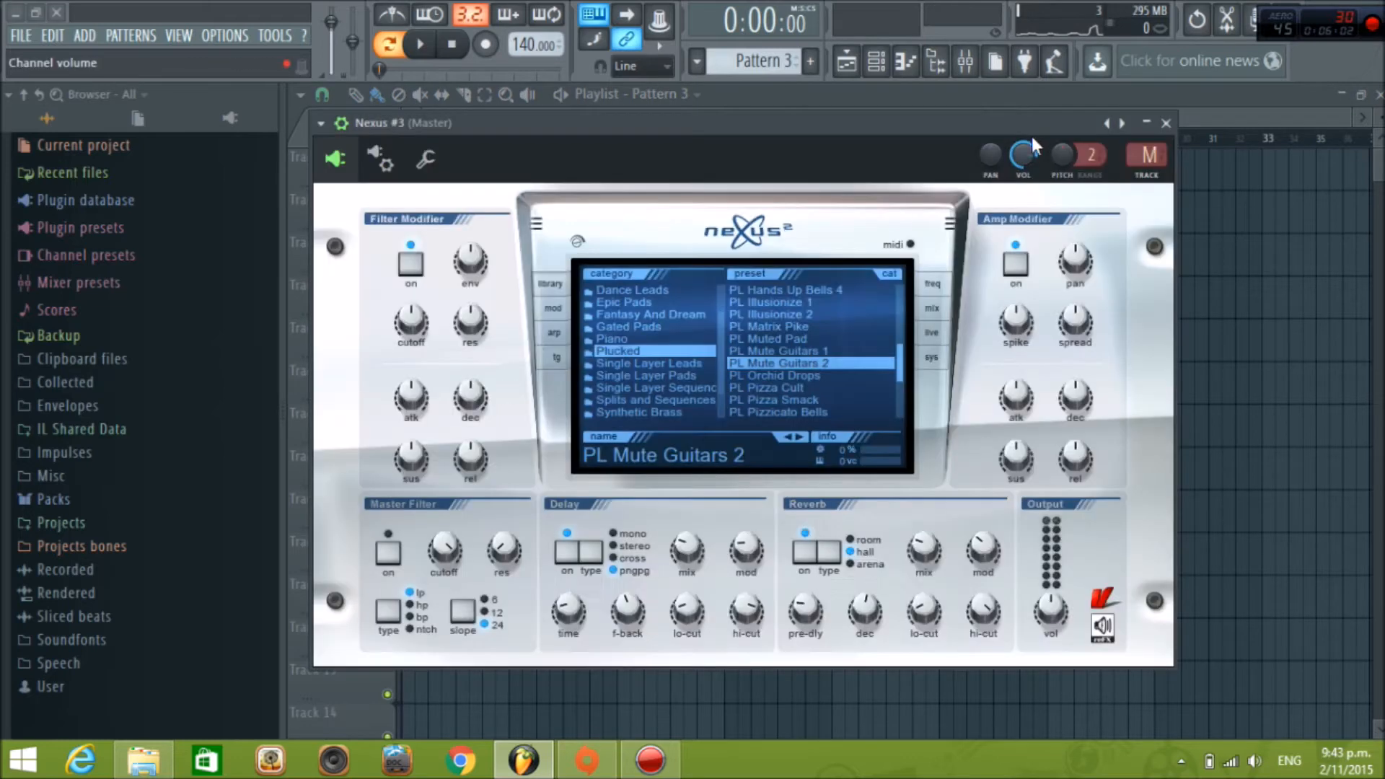
left_click_drag(1027, 154, 1027, 173)
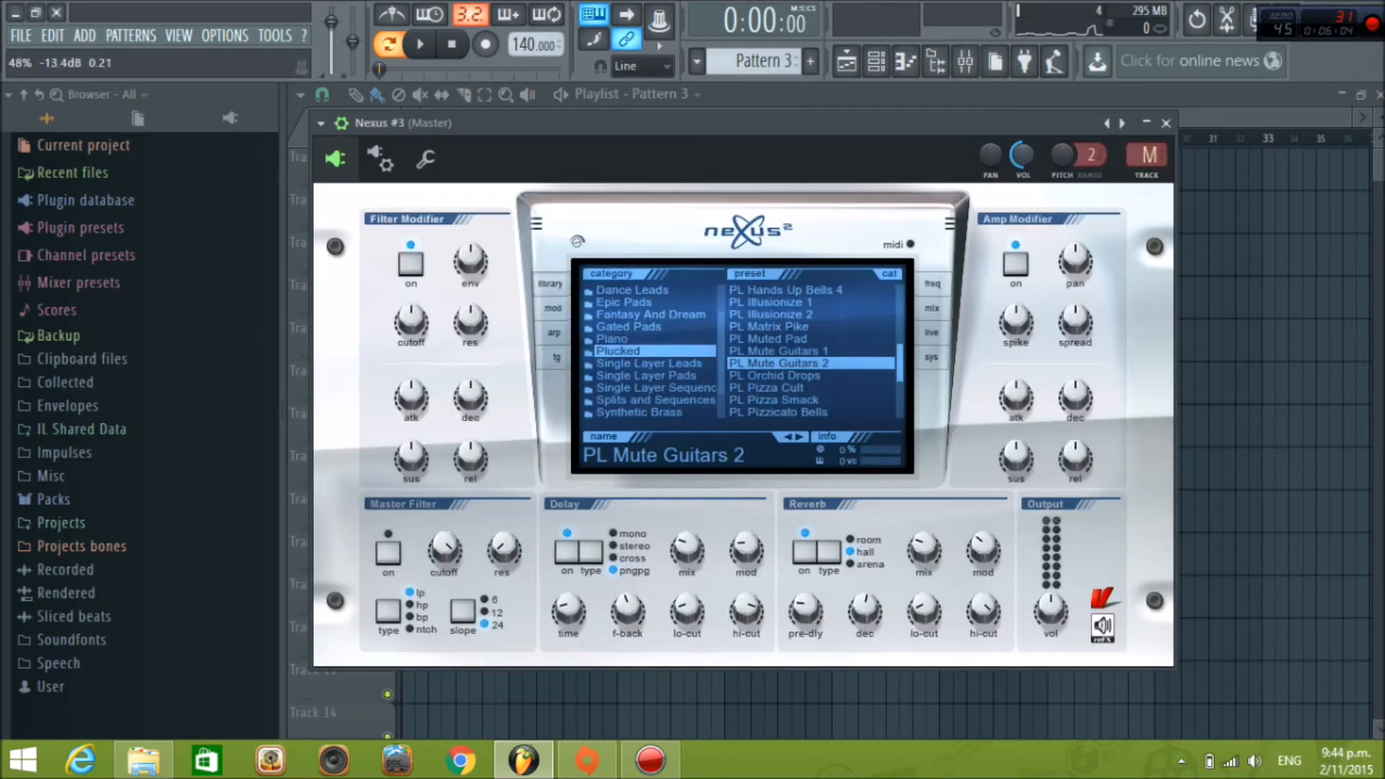
left_click(1165, 123)
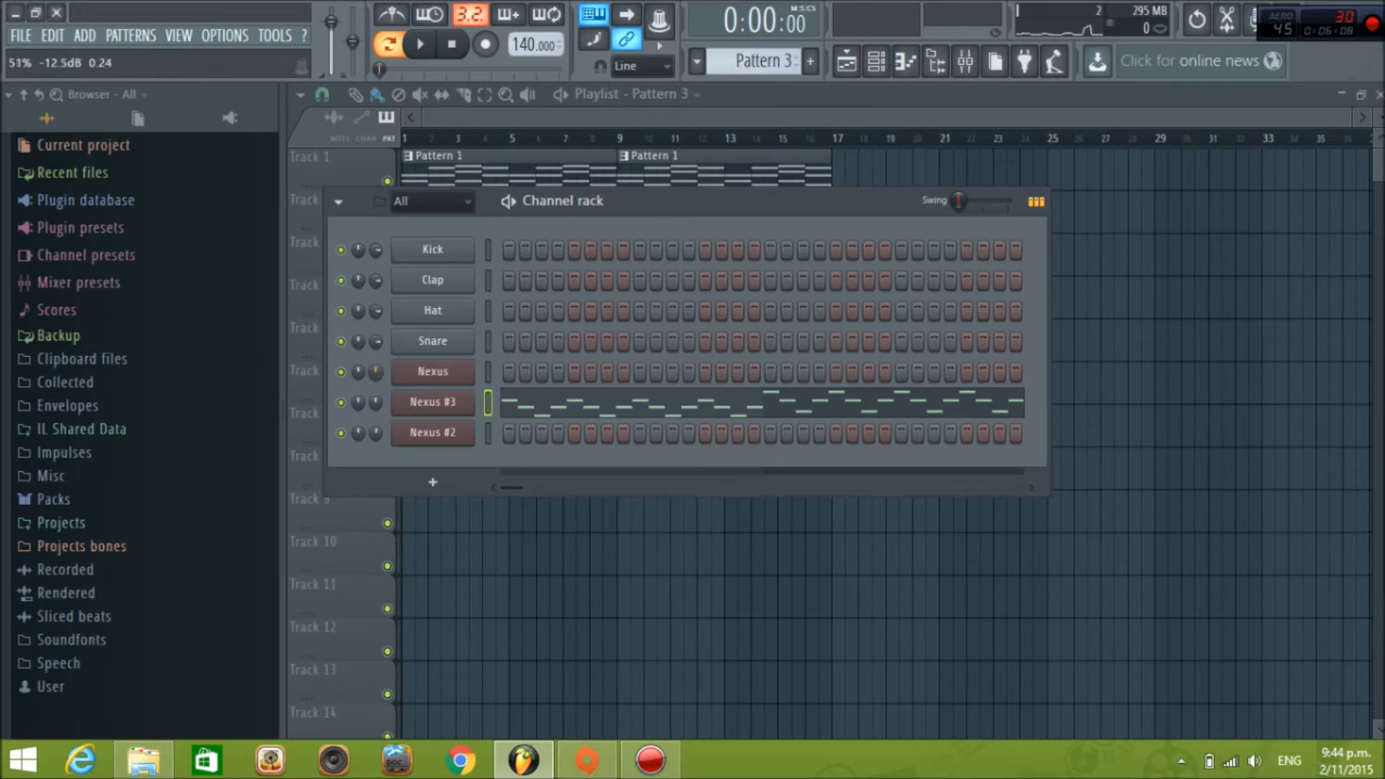
Create Pattern 4 and select the Kick channel in the channel rack
left_click(775, 59)
left_click(927, 86)
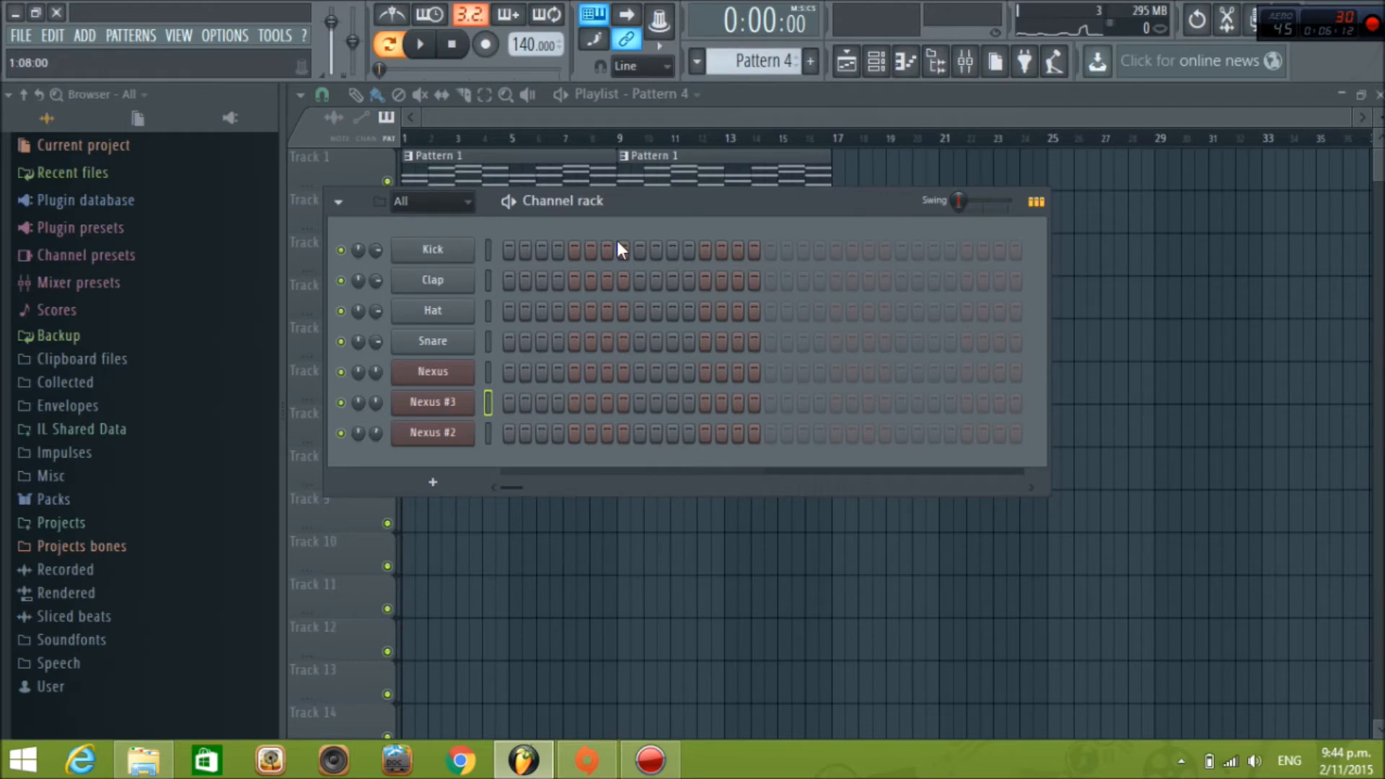
left_click(487, 250)
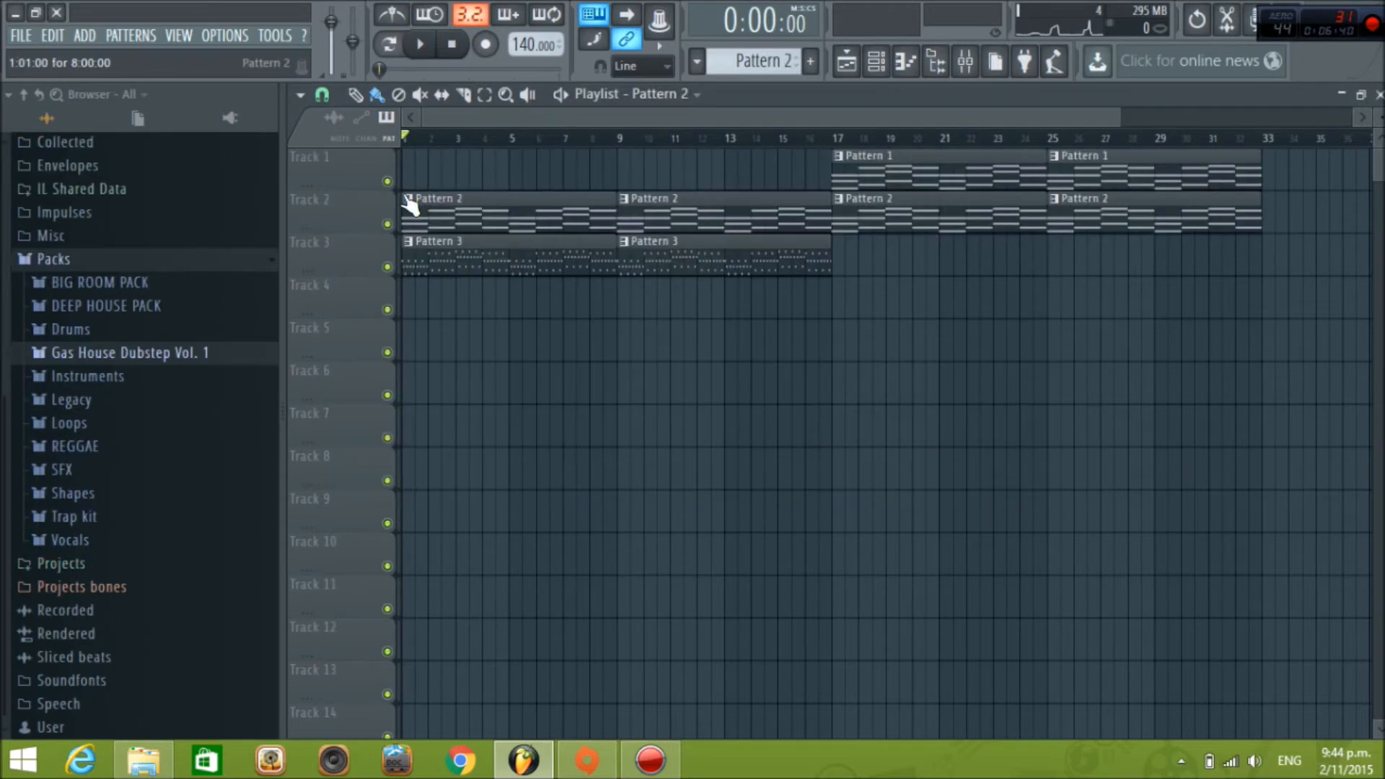
Make Track 2's first Pattern 2 clip unique and rearrange the remaining Track 1–3 clips to fill bars 9–24
left_click(408, 199)
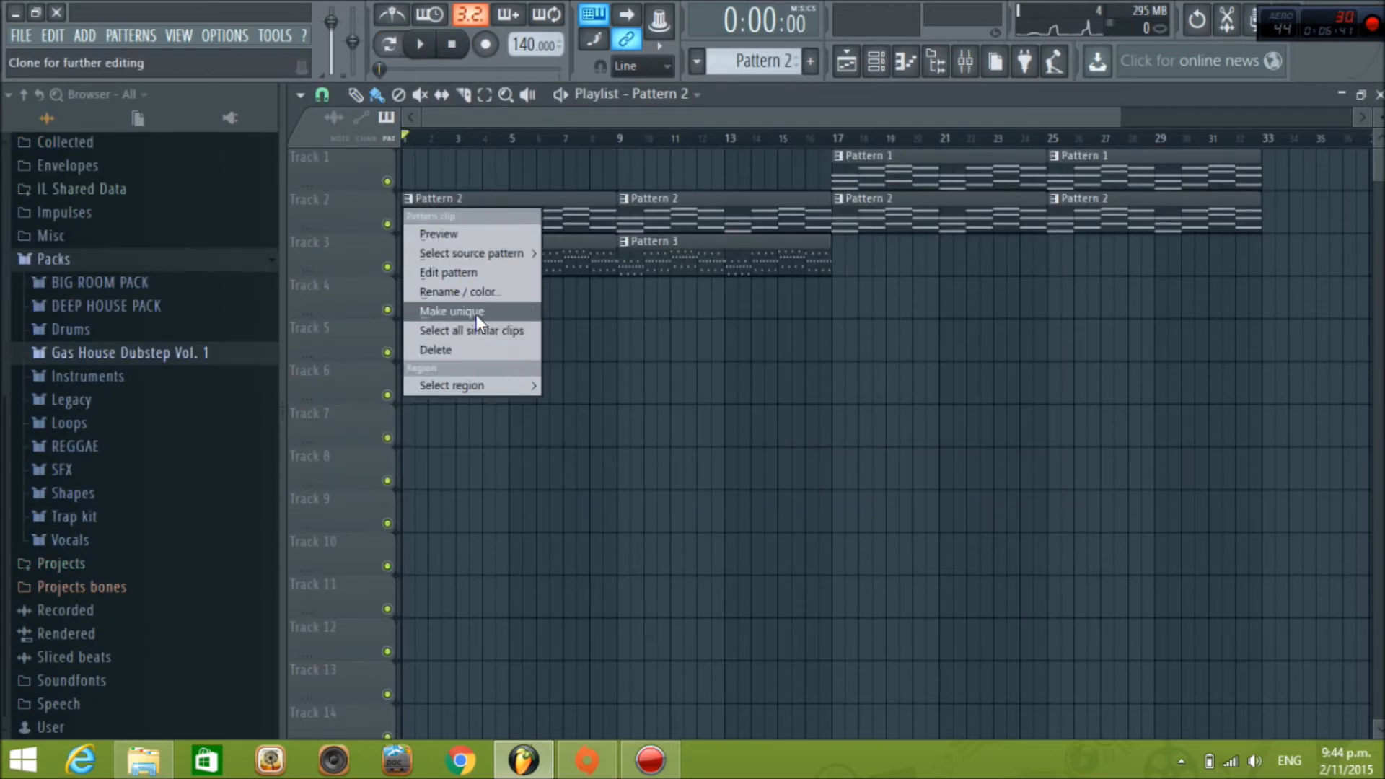
left_click(479, 311)
left_click_drag(518, 258, 658, 257)
left_click_drag(586, 254, 956, 263)
left_click(963, 286)
right_click(1005, 311)
right_click(739, 207)
left_click_drag(787, 148, 1215, 313)
left_click_drag(1089, 171, 894, 194)
left_click(890, 313)
In the piano roll of the unique Nexus #2 pattern, delete all chords after the first and stretch that chord to eight bars
double_click(424, 206)
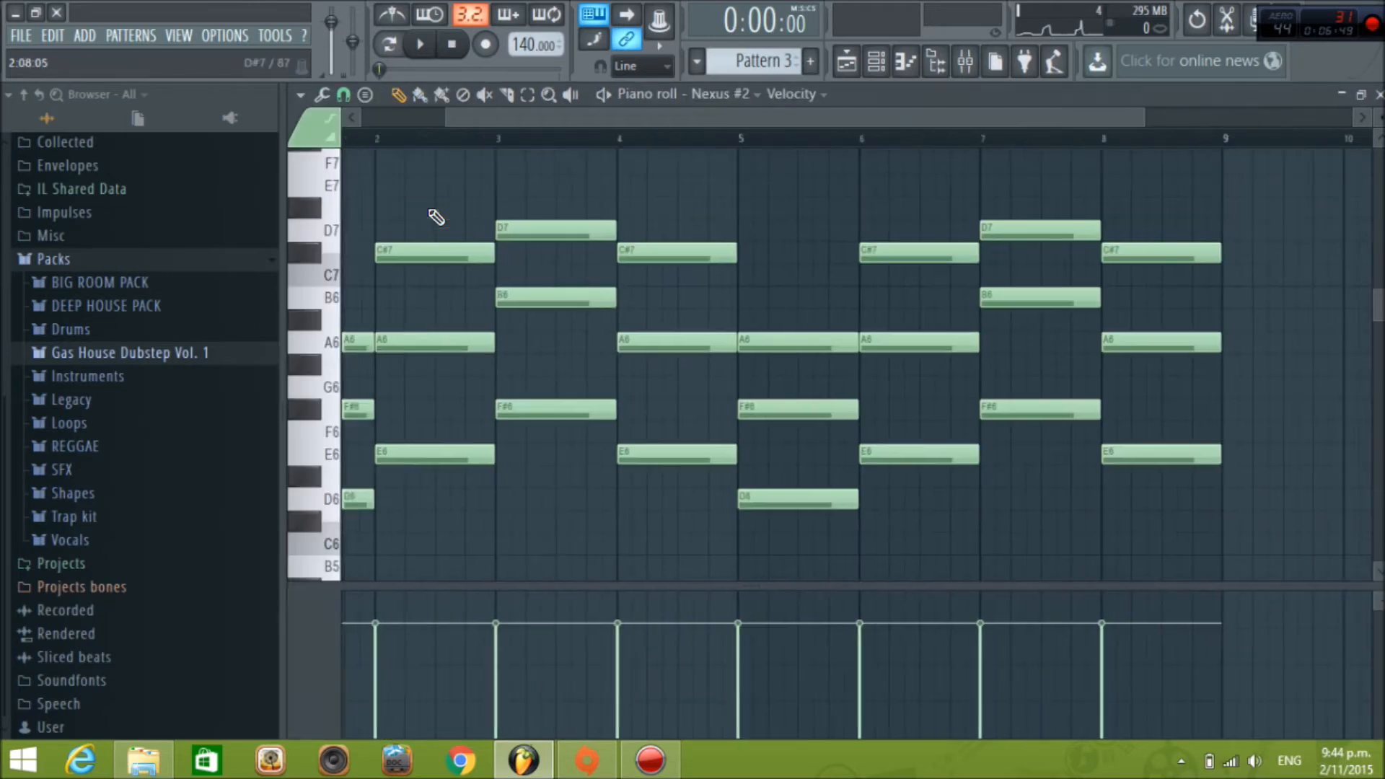
left_click_drag(442, 117, 359, 121)
left_click_drag(510, 154, 1267, 486)
scroll(1268, 486, "down", 1)
key("Delete")
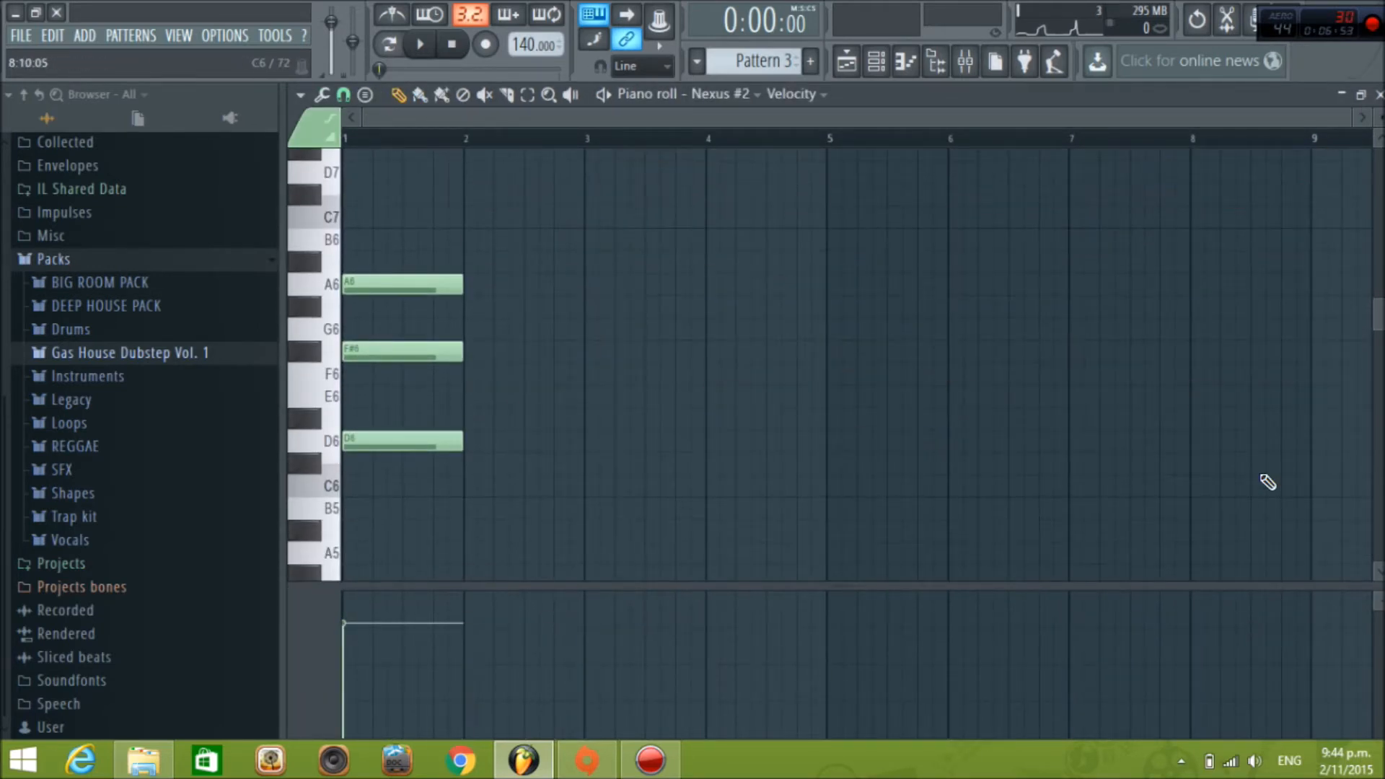
left_click_drag(343, 244, 1306, 443)
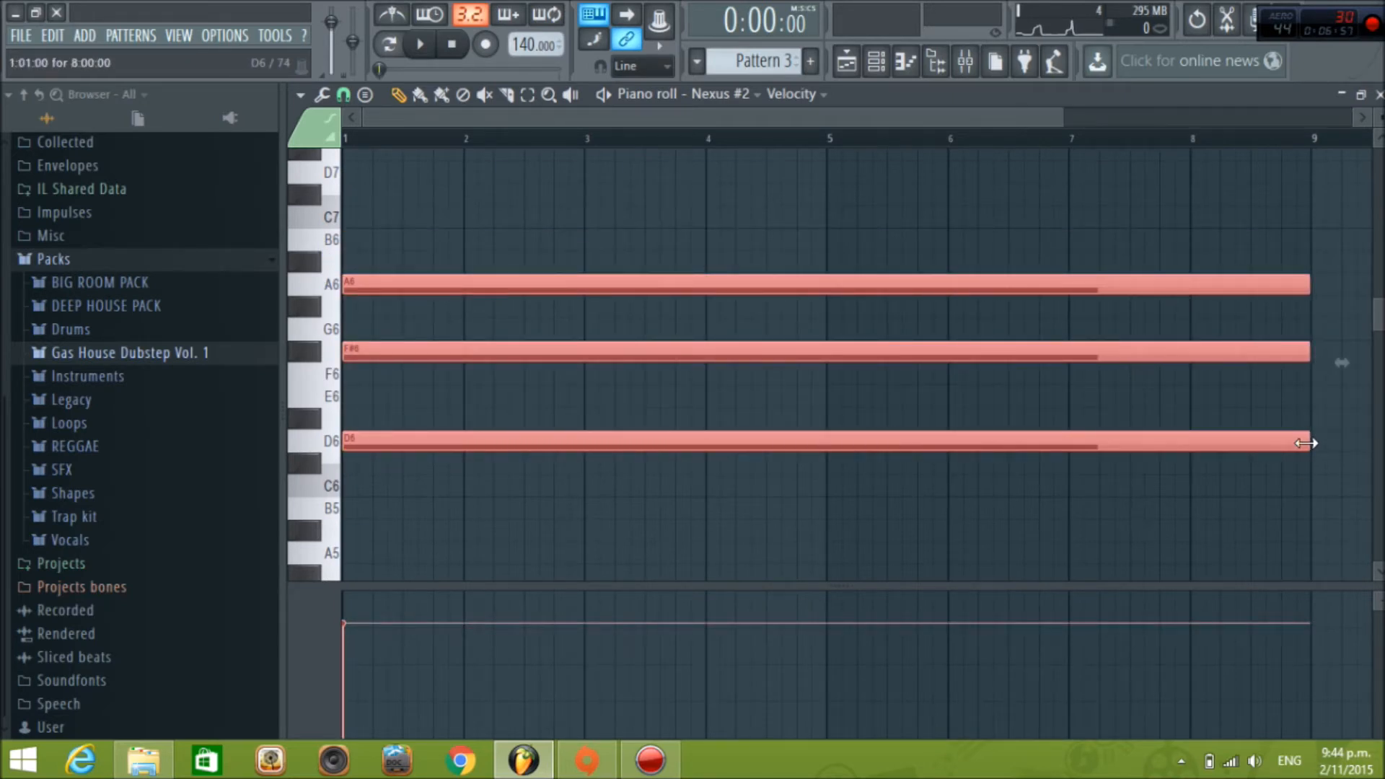
Preview the Nexus #2 sustained chord and create an automation clip for the Nexus #2 channel volume
left_click(846, 61)
left_click(877, 61)
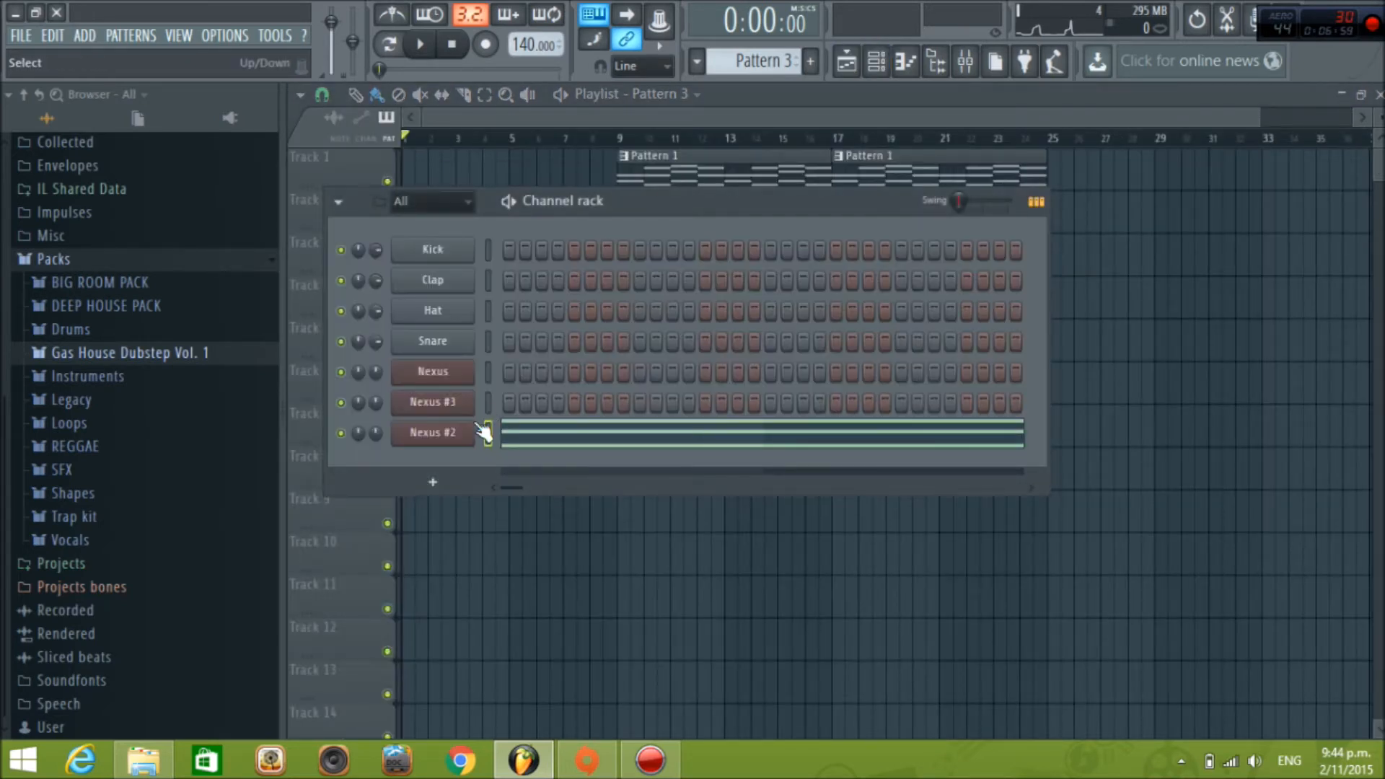
left_click(440, 436)
left_click(420, 44)
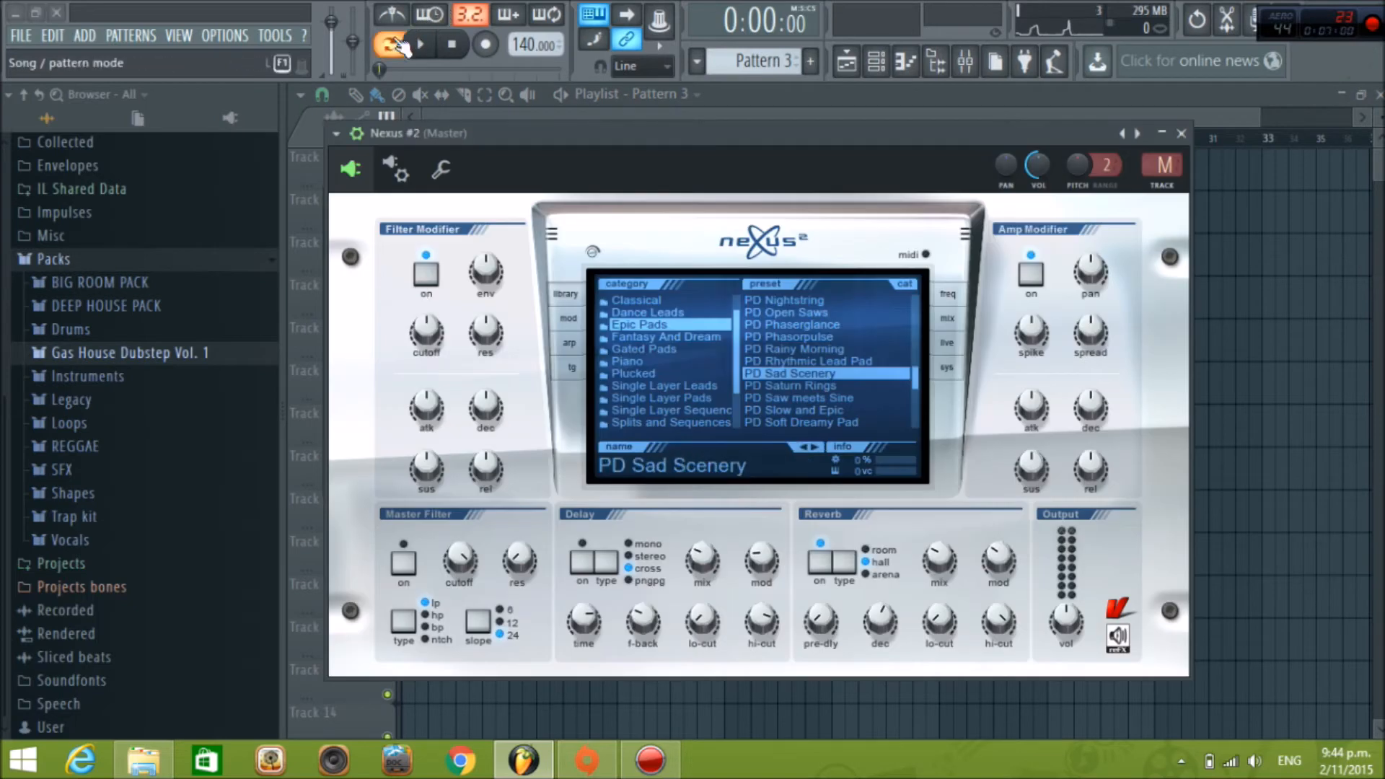
left_click(455, 47)
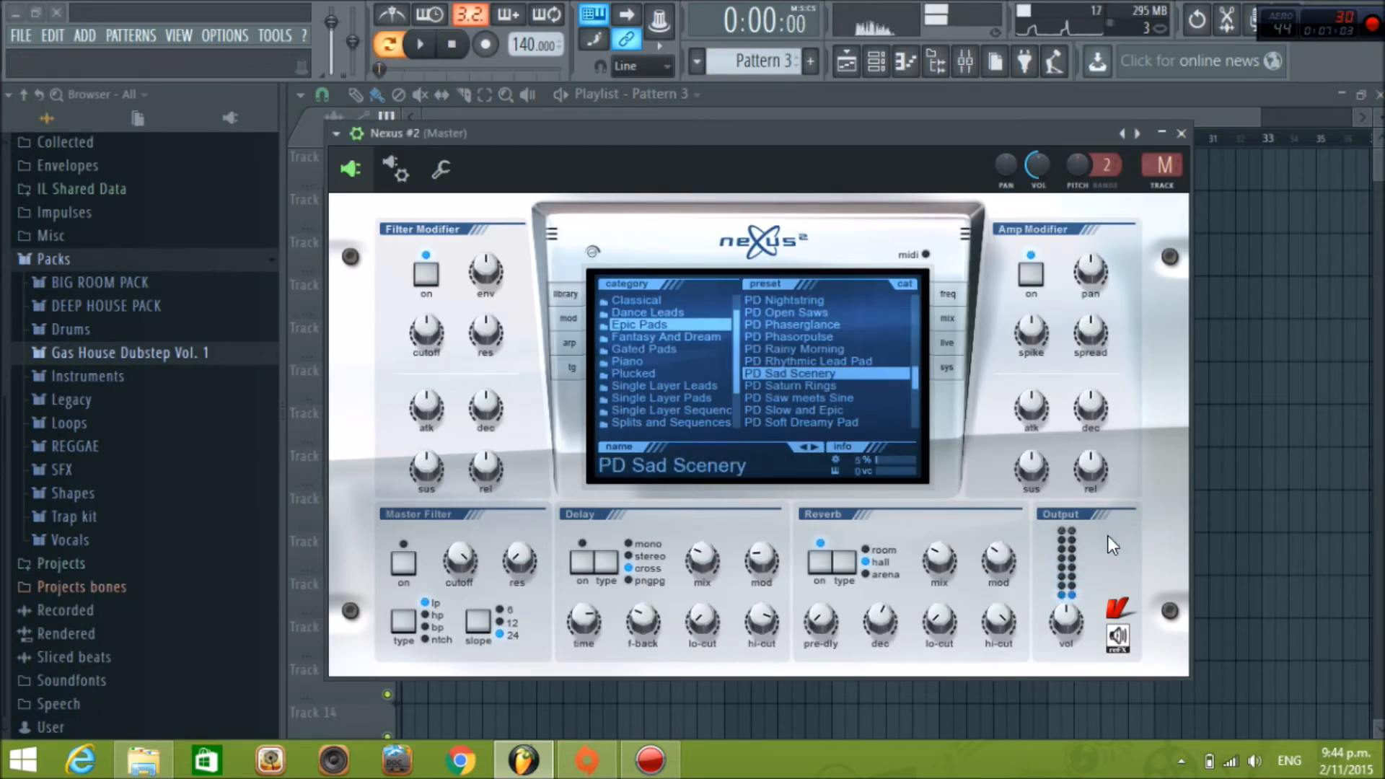
right_click(1039, 165)
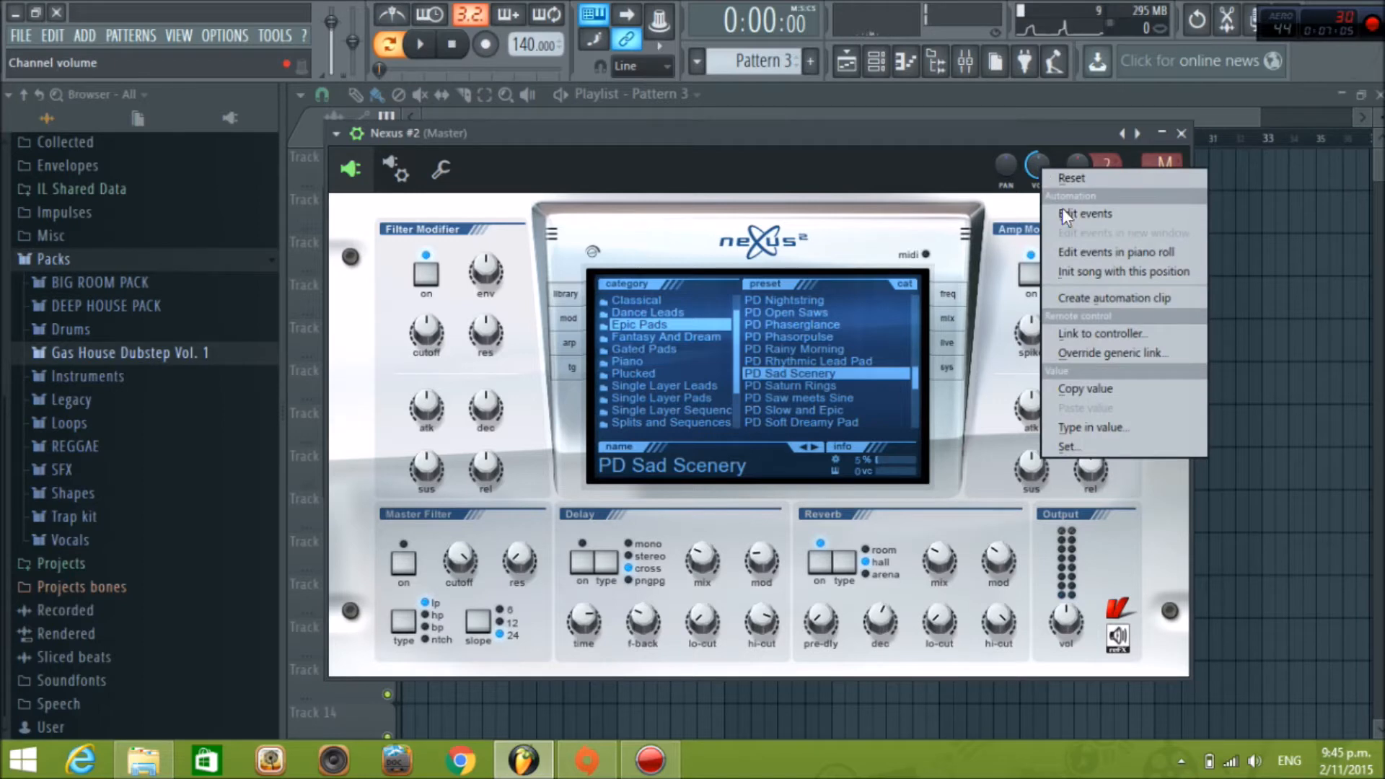
left_click(1105, 296)
left_click(1181, 133)
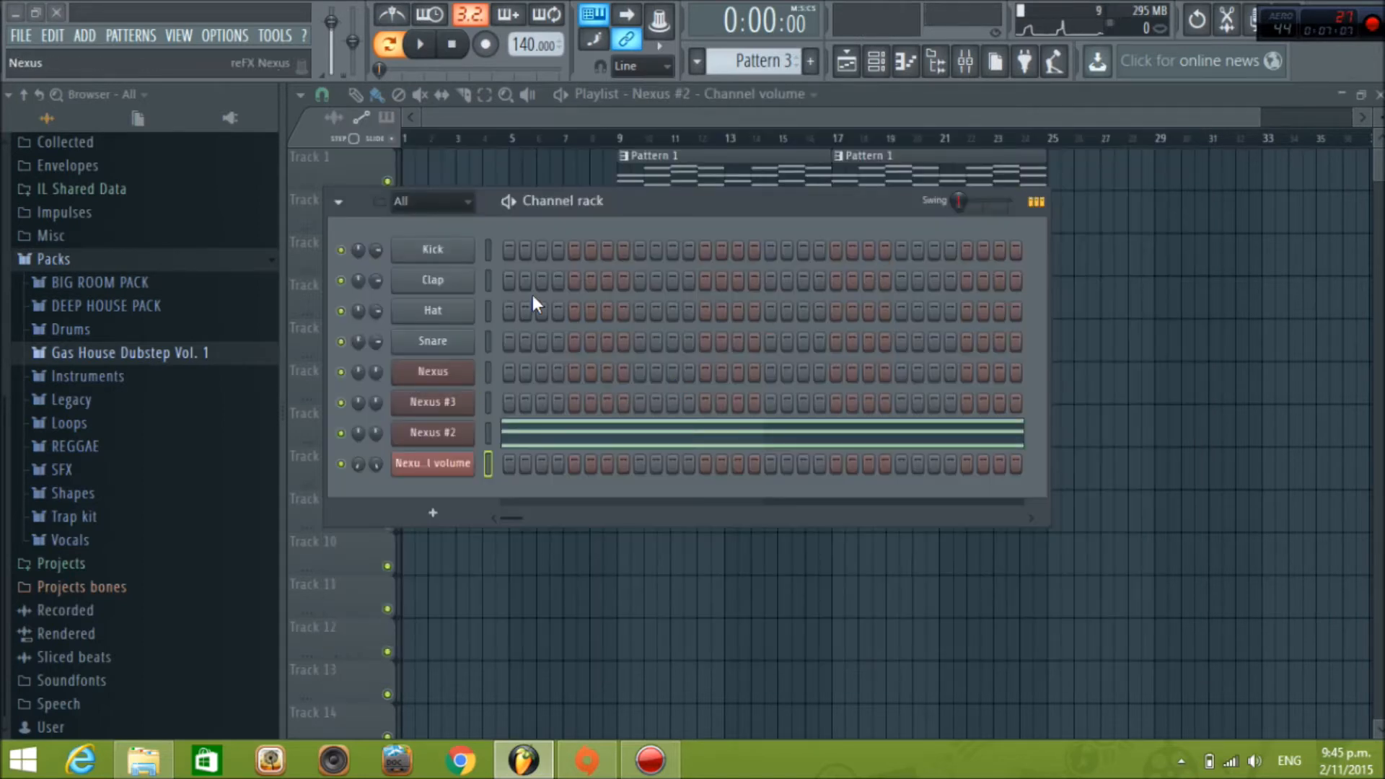
left_click(488, 233)
On the volume envelope, copy the starting value, lower the start point to minimum, and add a point at bar 9 with the copied value
mouse_move(406, 305)
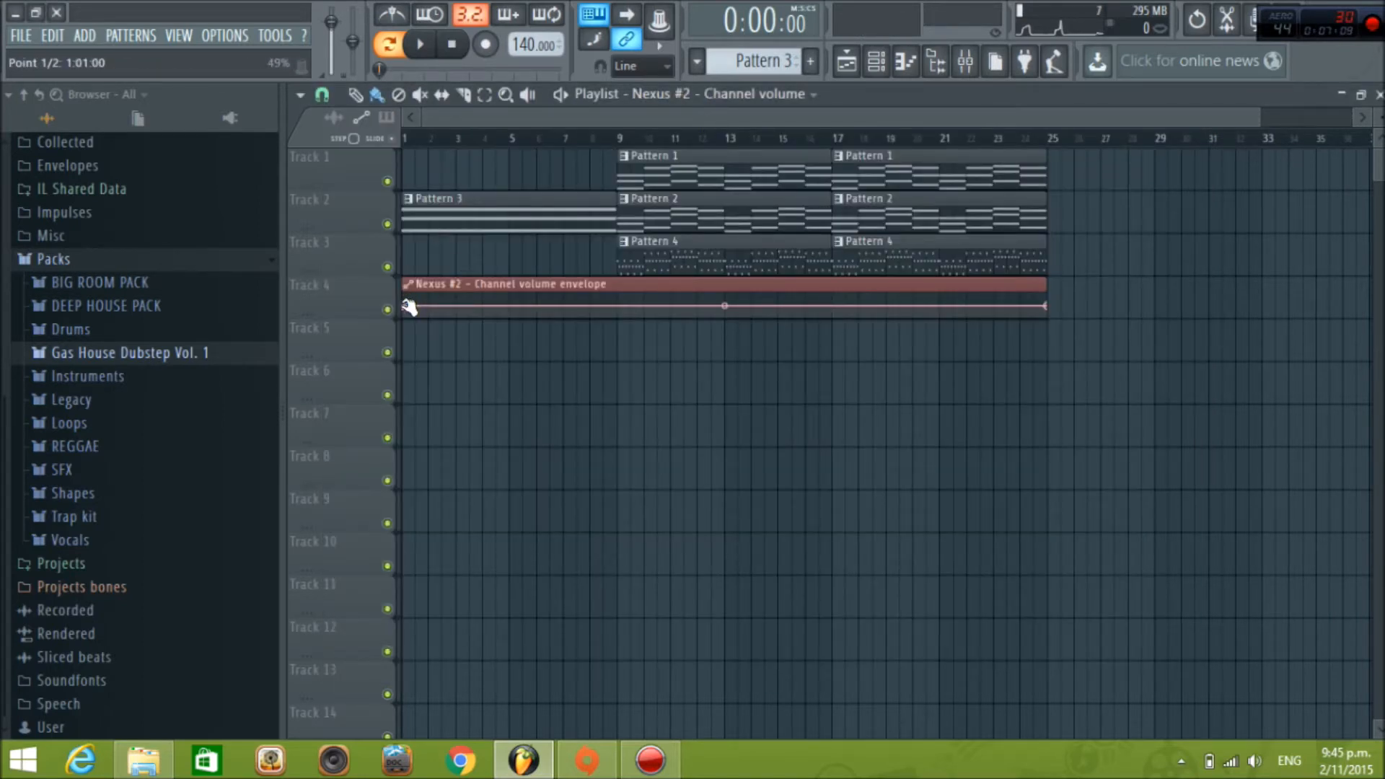
right_click(406, 306)
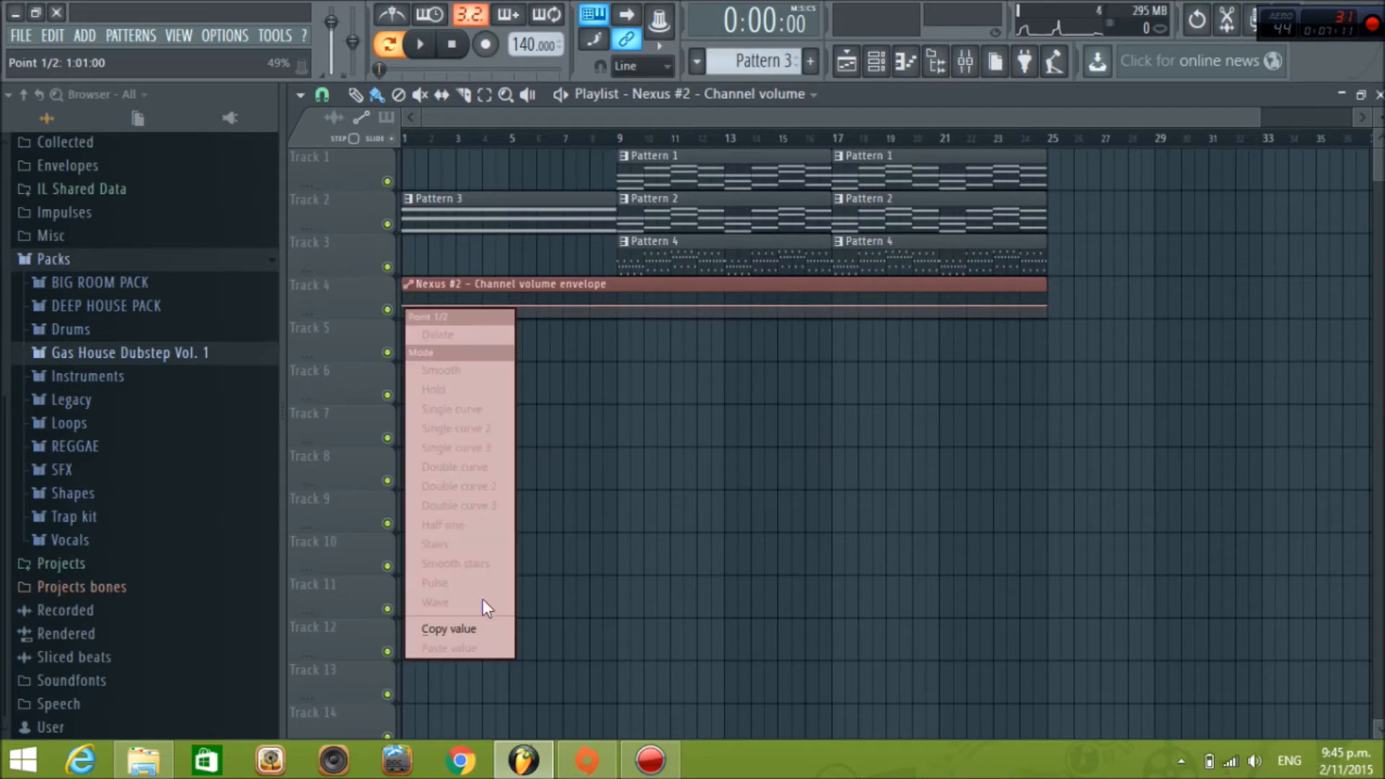
left_click(480, 629)
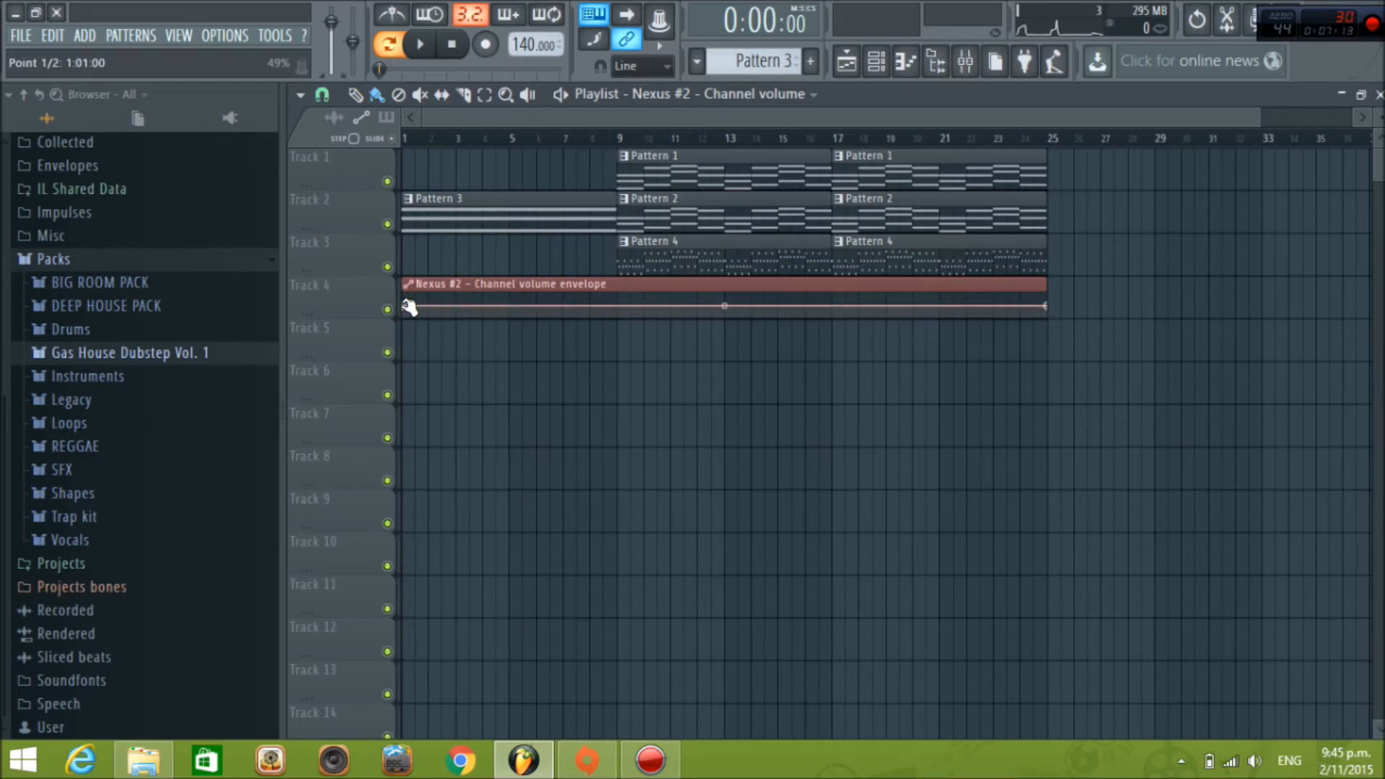
left_click_drag(406, 306, 394, 345)
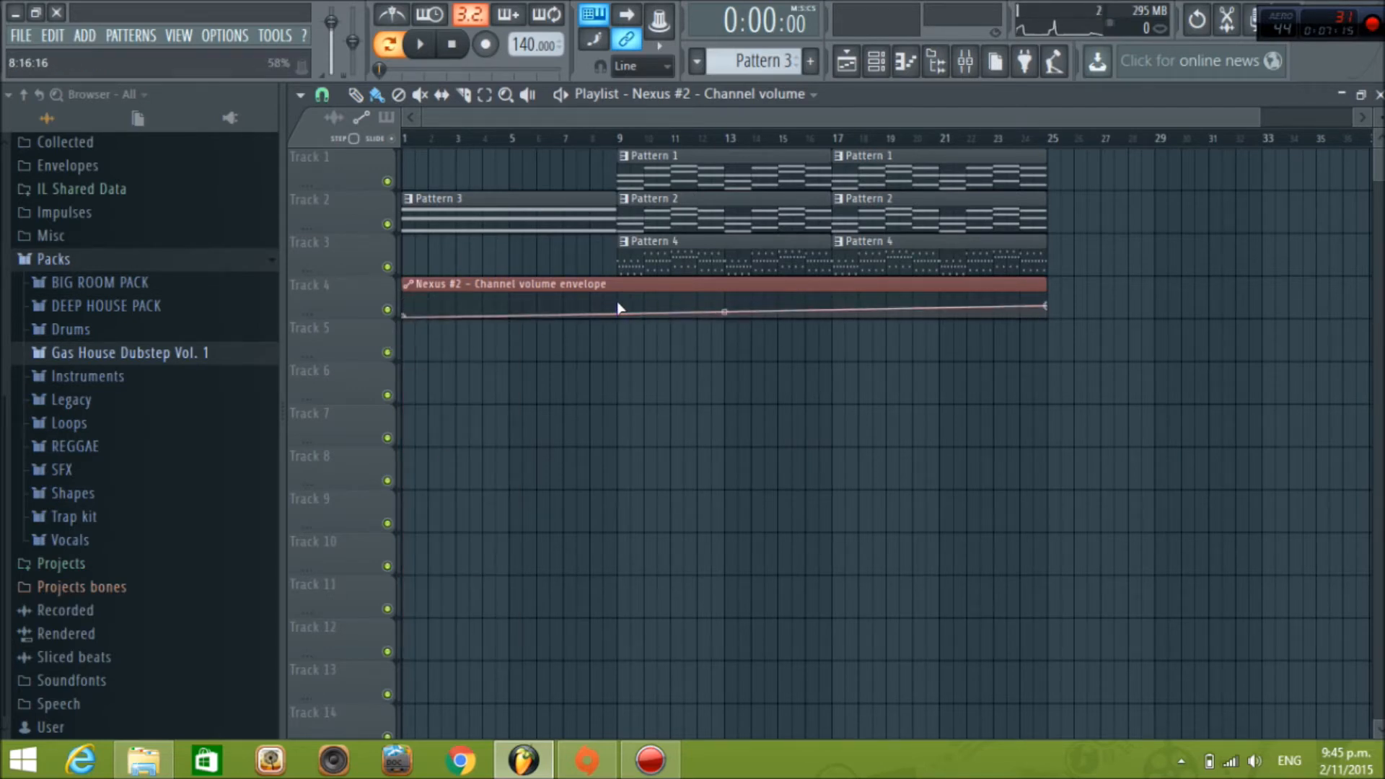
right_click(617, 302)
right_click(621, 305)
left_click(721, 648)
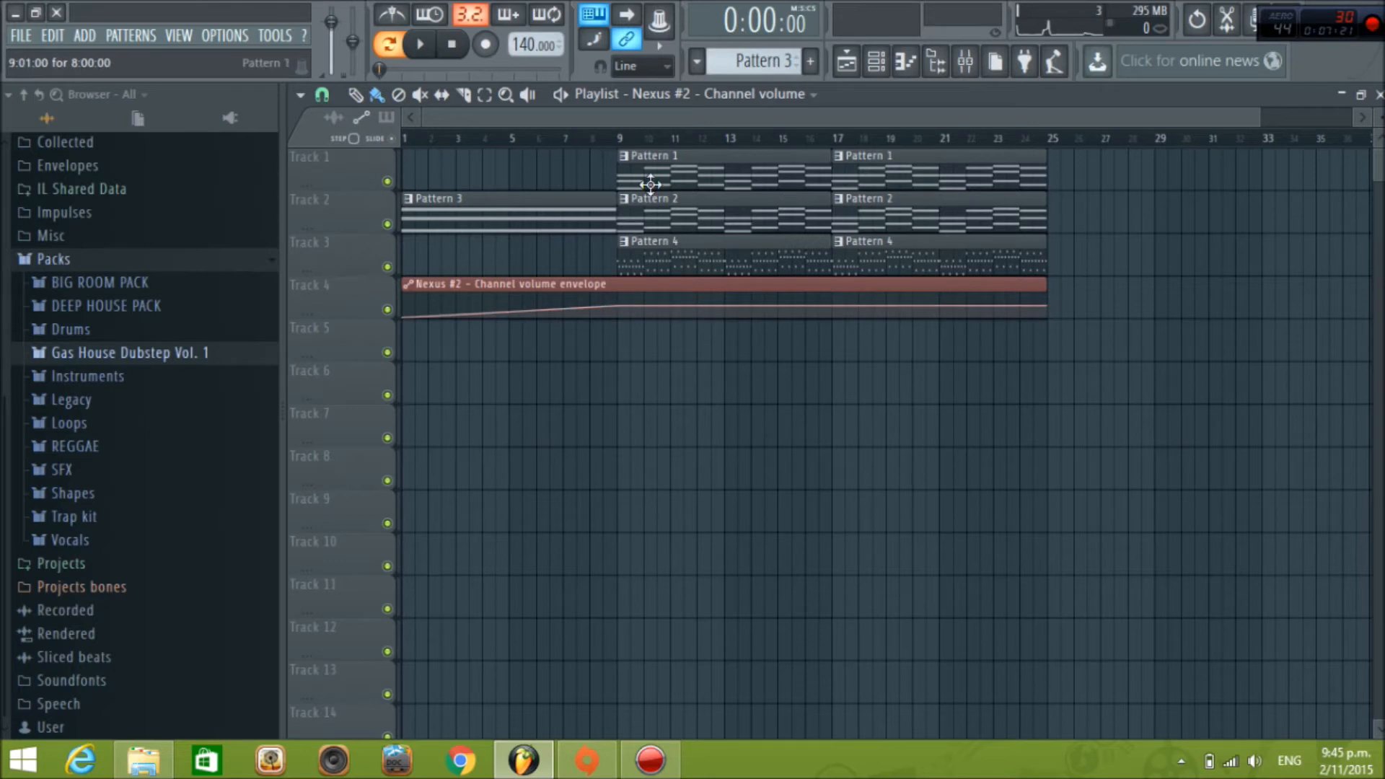
Place a Pattern 1 clip on Track 1 across bars 1–8 and remove the stray clips on Track 5
left_click(823, 339)
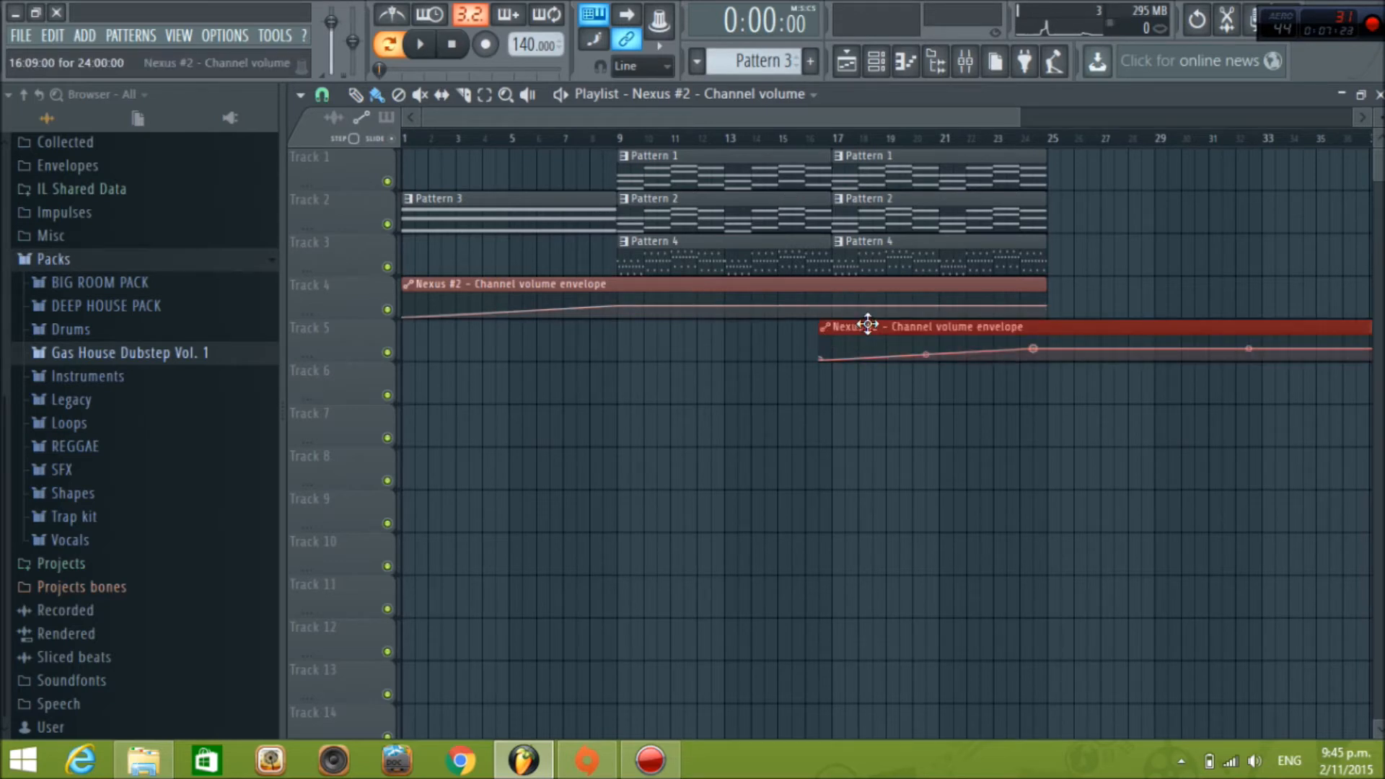
right_click(868, 324)
left_click(646, 170)
left_click(416, 172)
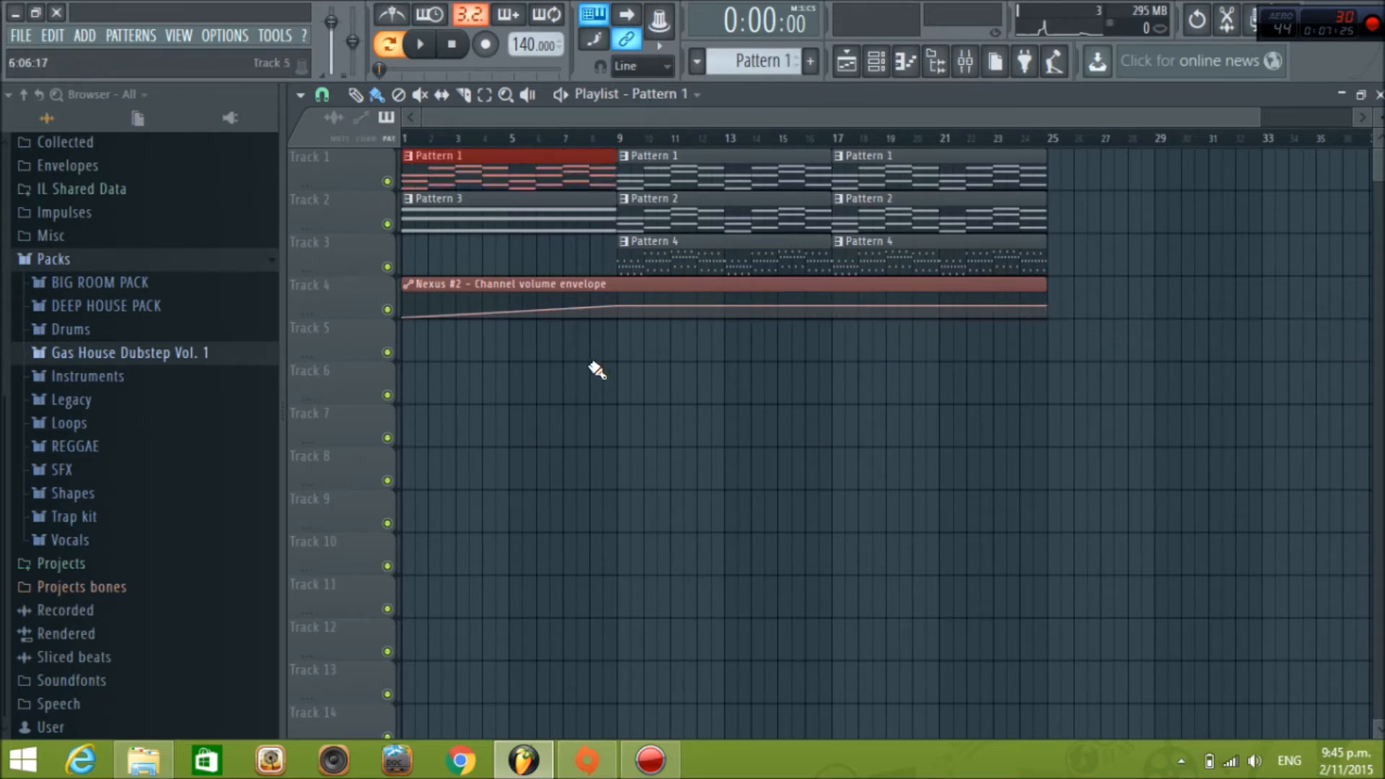
left_click(878, 351)
right_click(885, 349)
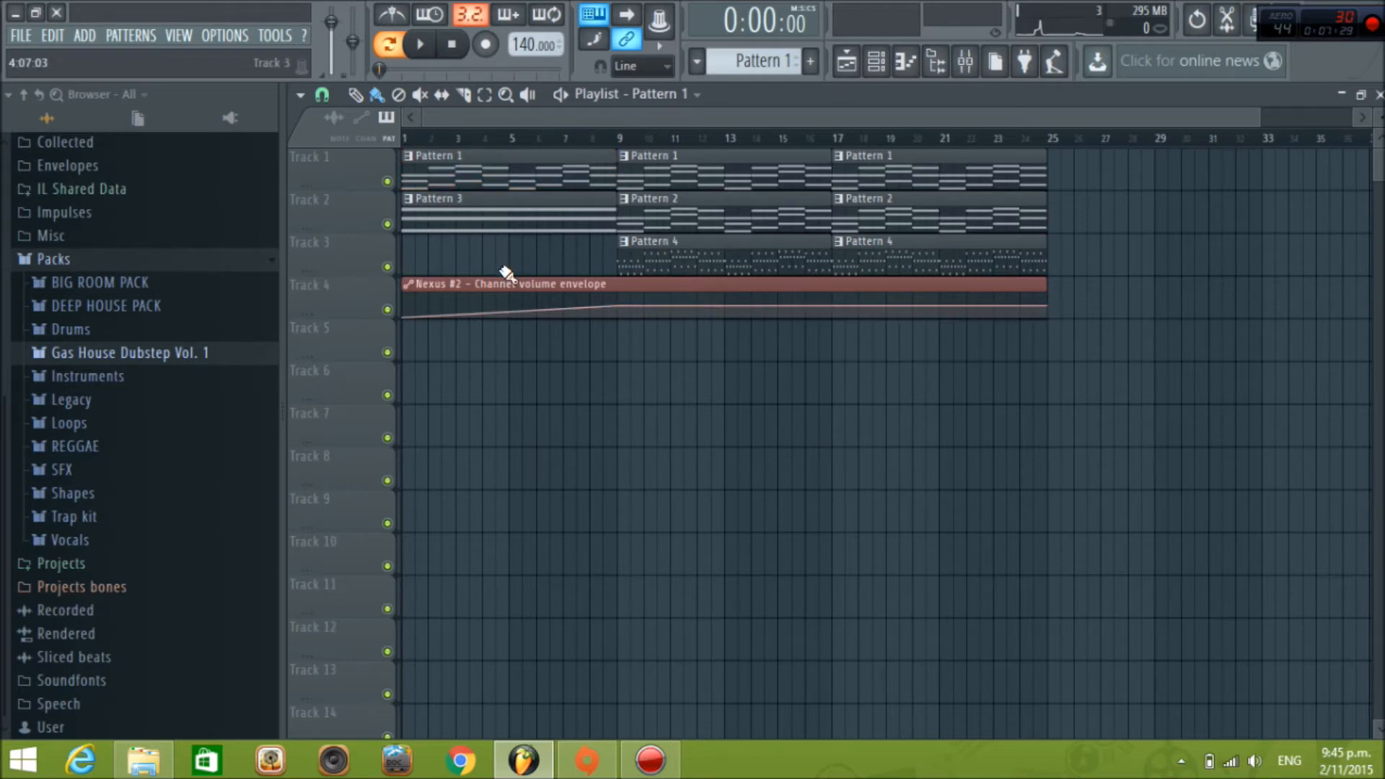
Switch to song mode, play the arrangement from the start to hear the volume fade-in, and stop playback
left_click(658, 287)
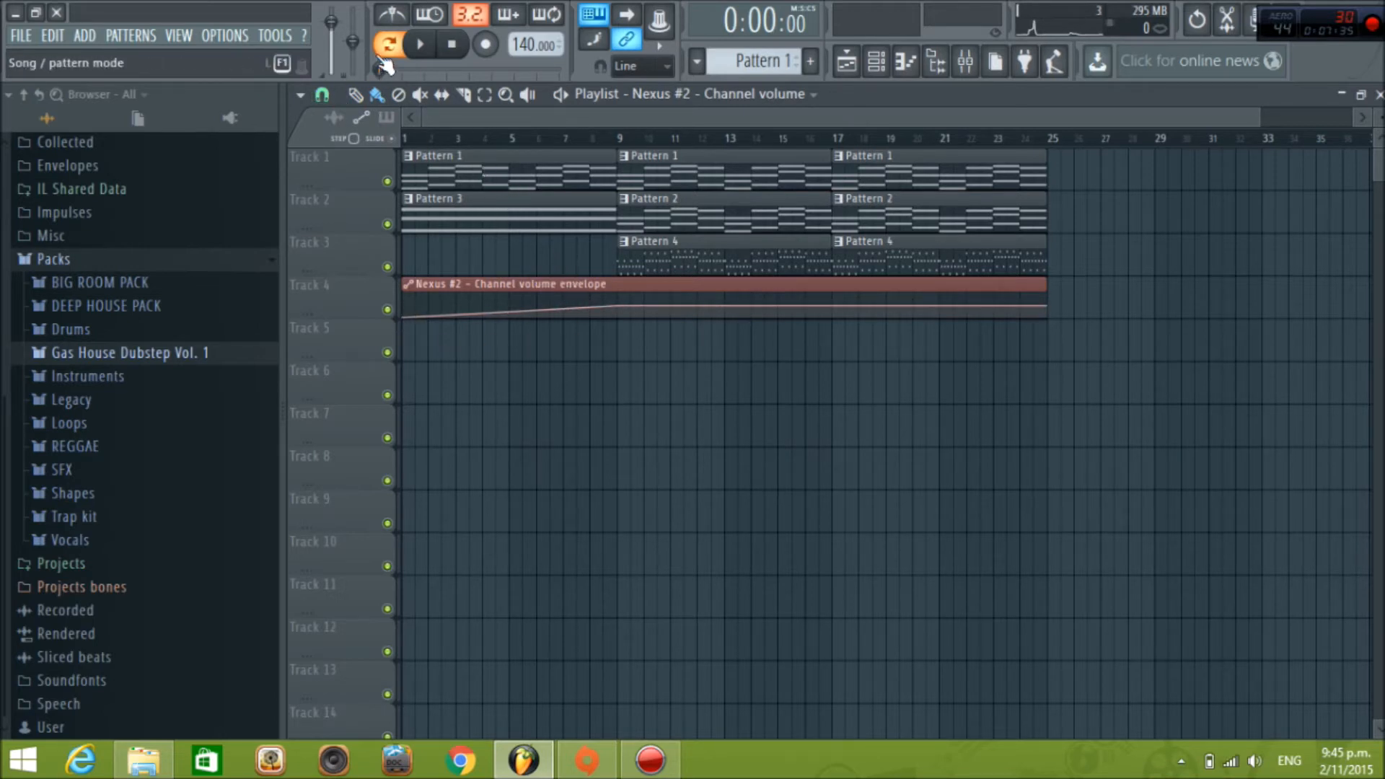
left_click(420, 44)
left_click(699, 339)
right_click(733, 347)
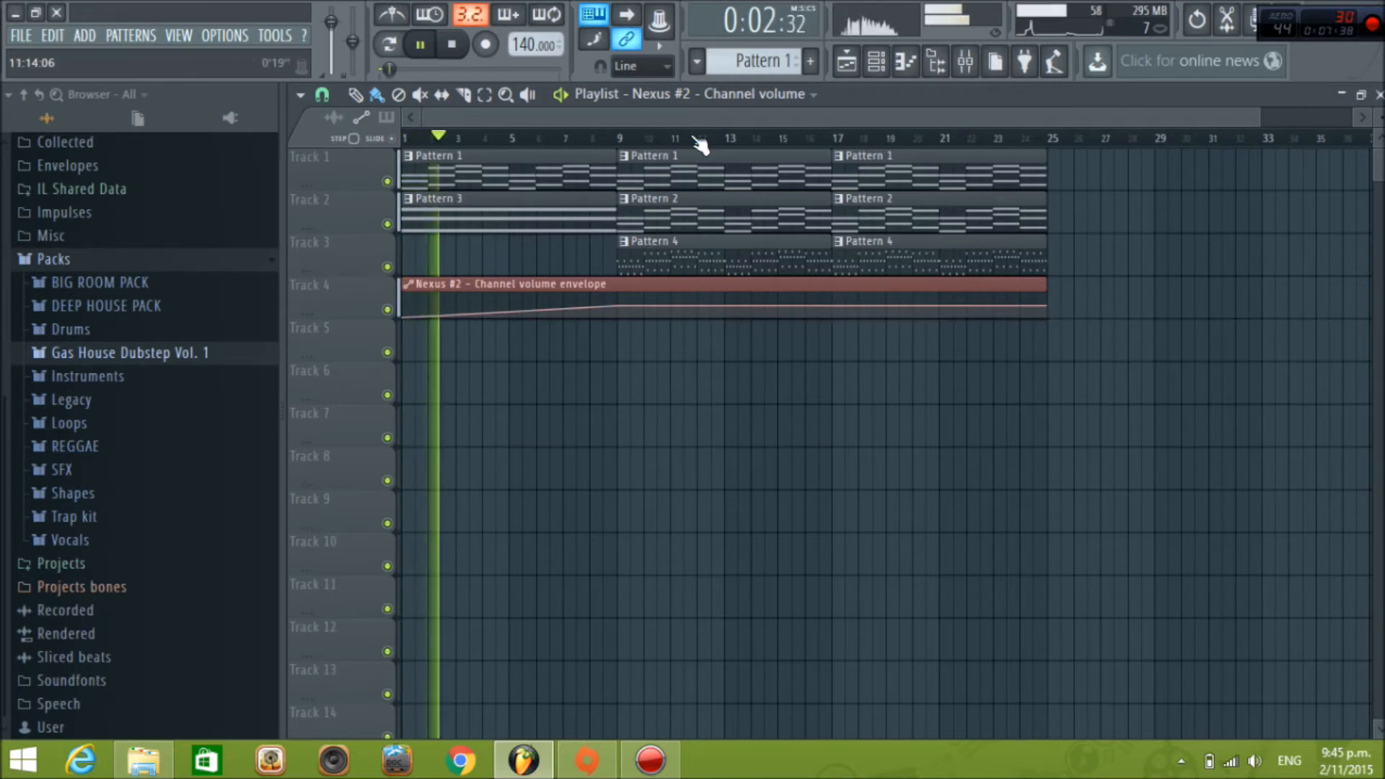
left_click(453, 45)
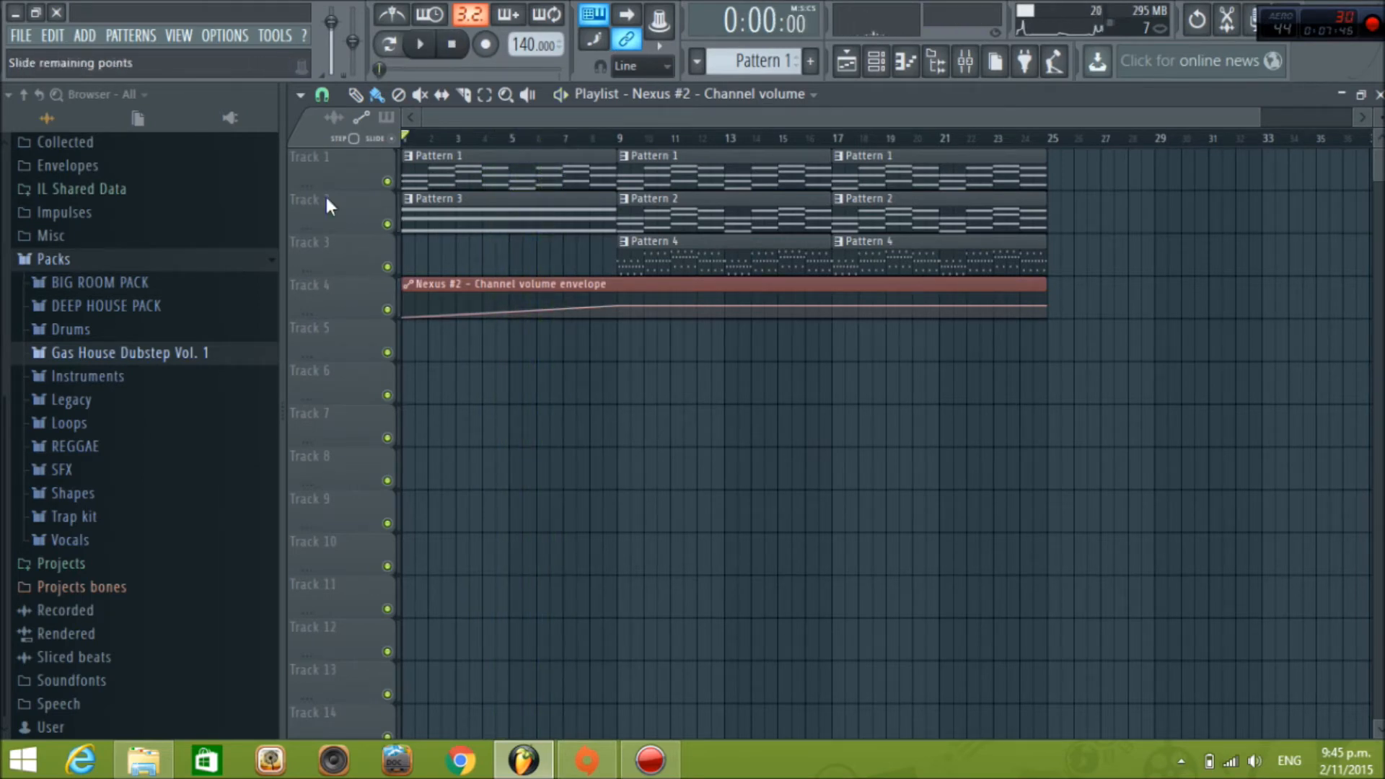
Preview VDUB2 Uplifter 39 from the FX folder of Gas House Dubstep Vol. 1 and place it on Track 5 at bar 5
left_click(101, 353)
scroll(105, 361, "down", 3)
left_click(108, 289)
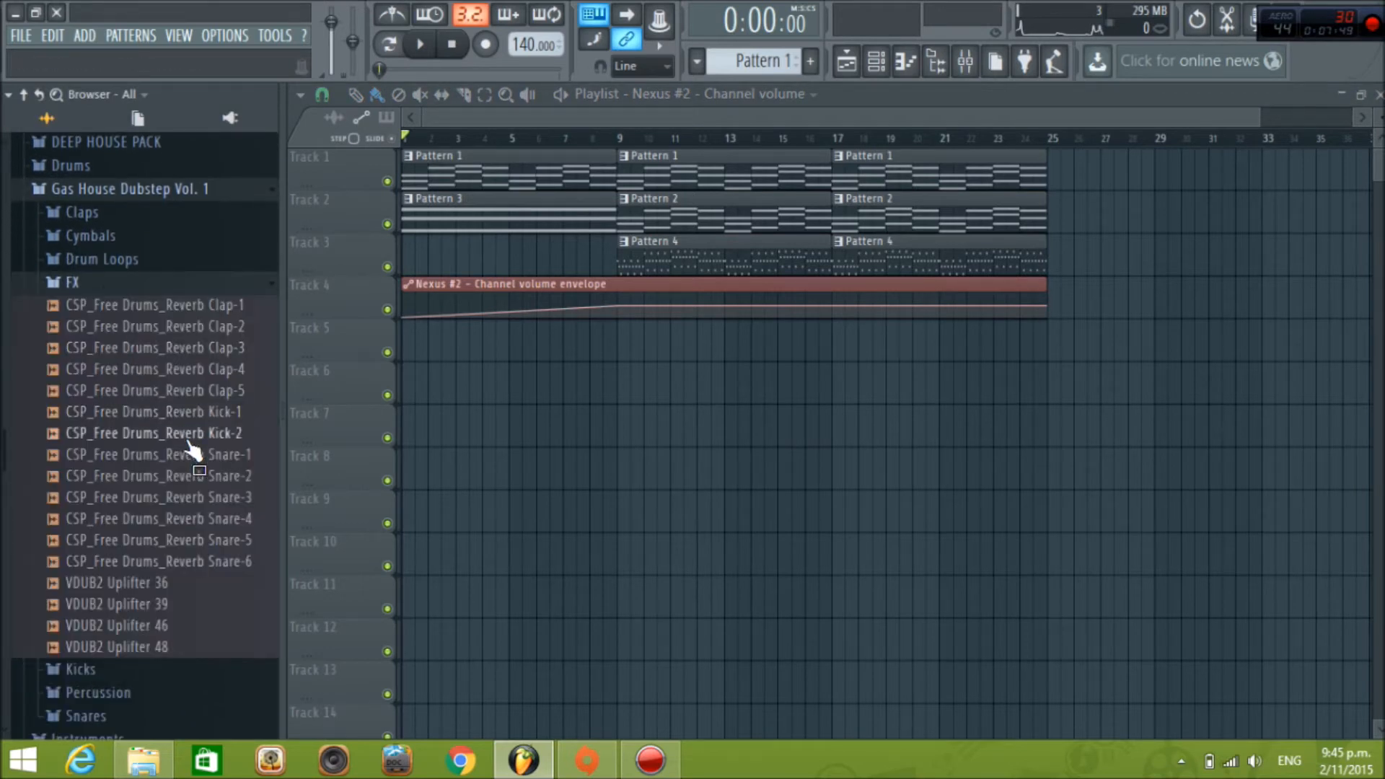
scroll(159, 465, "down", 2)
scroll(144, 477, "down", 2)
left_click(184, 352)
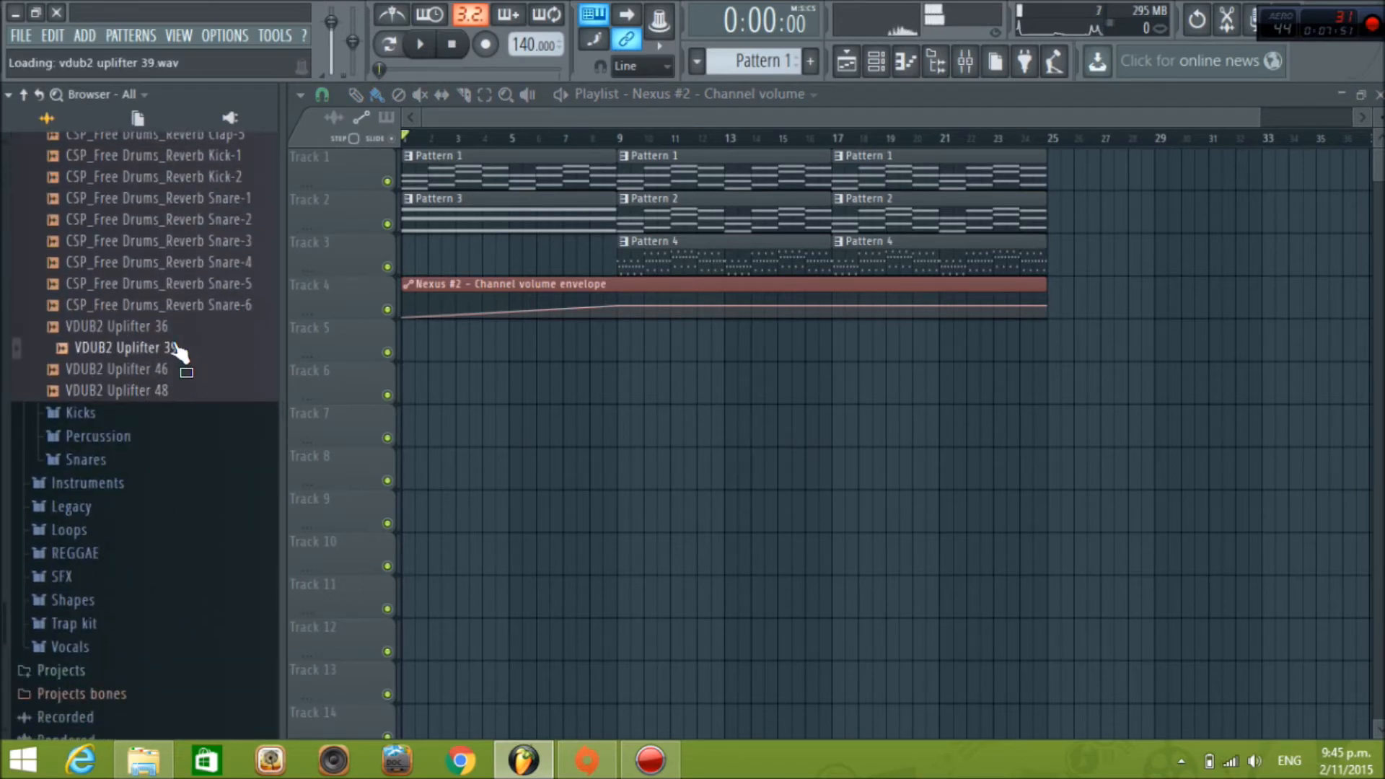
left_click_drag(173, 352, 511, 326)
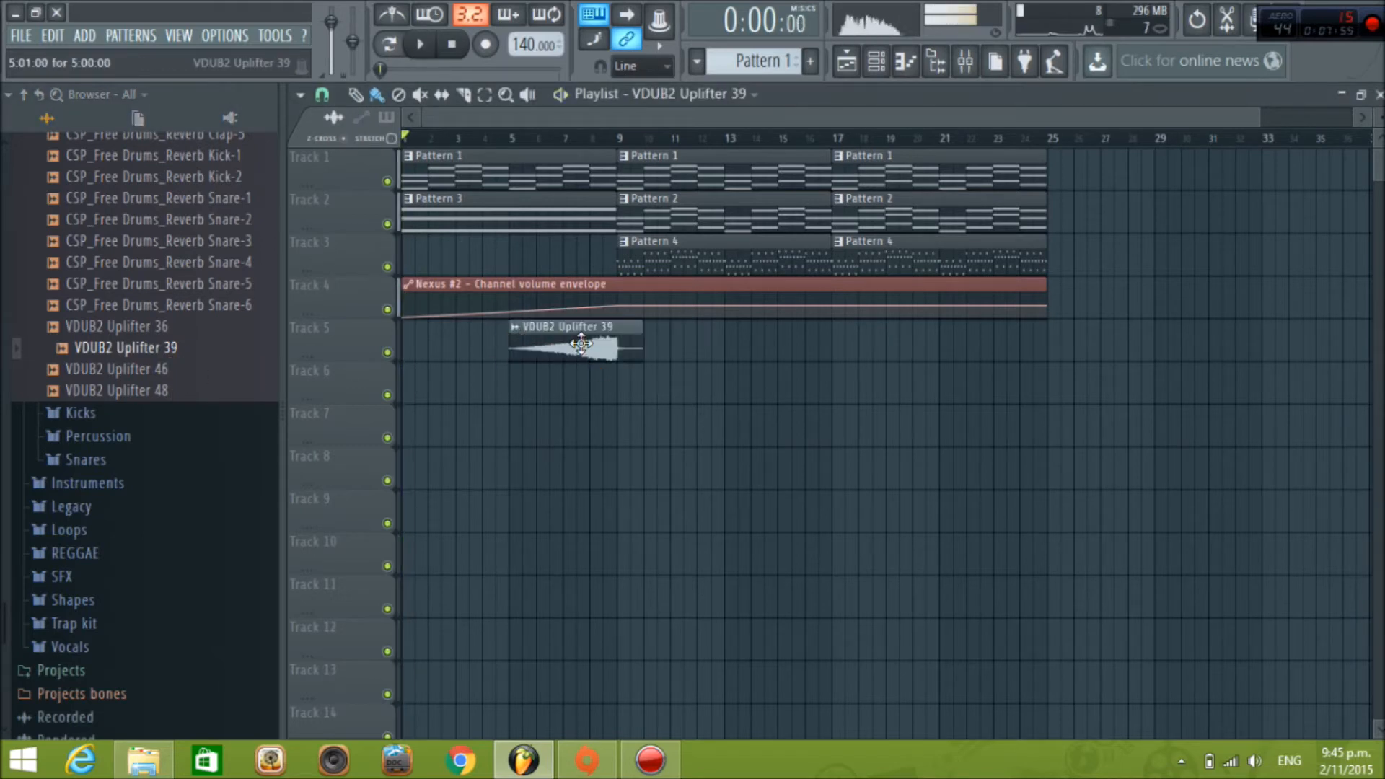
Examine how the uplifter's peak lines up with bar 9 and open its channel settings
double_click(519, 323)
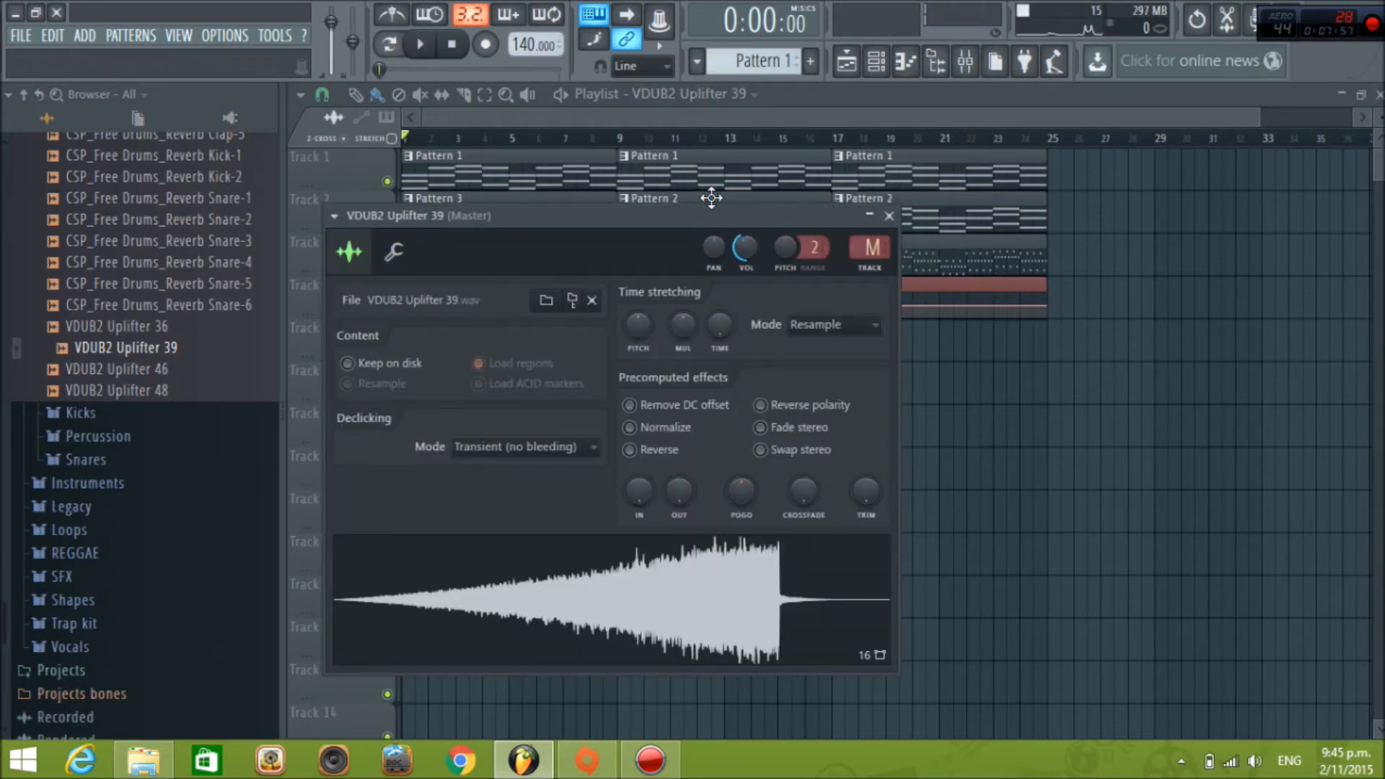
scroll(615, 137, "up", 7)
left_click(619, 116)
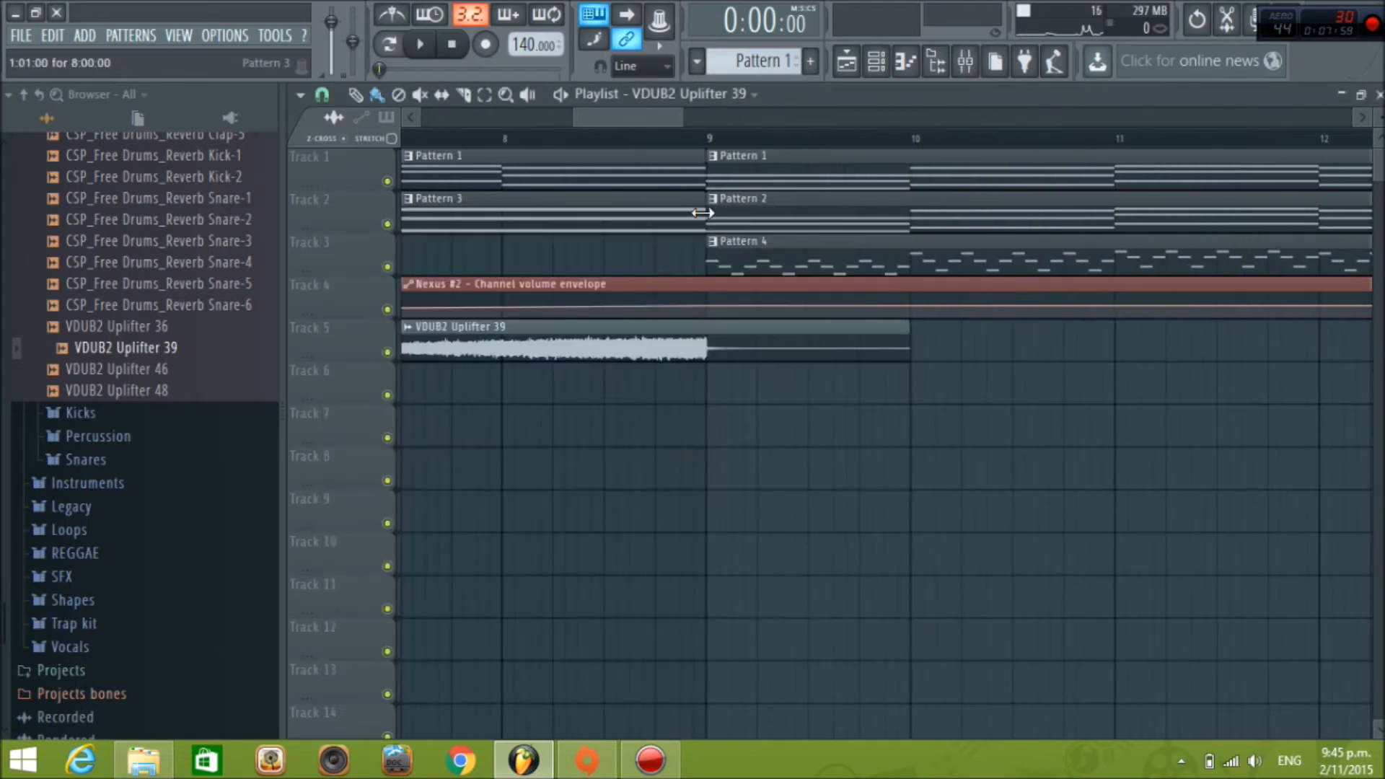
scroll(711, 147, "up", 4)
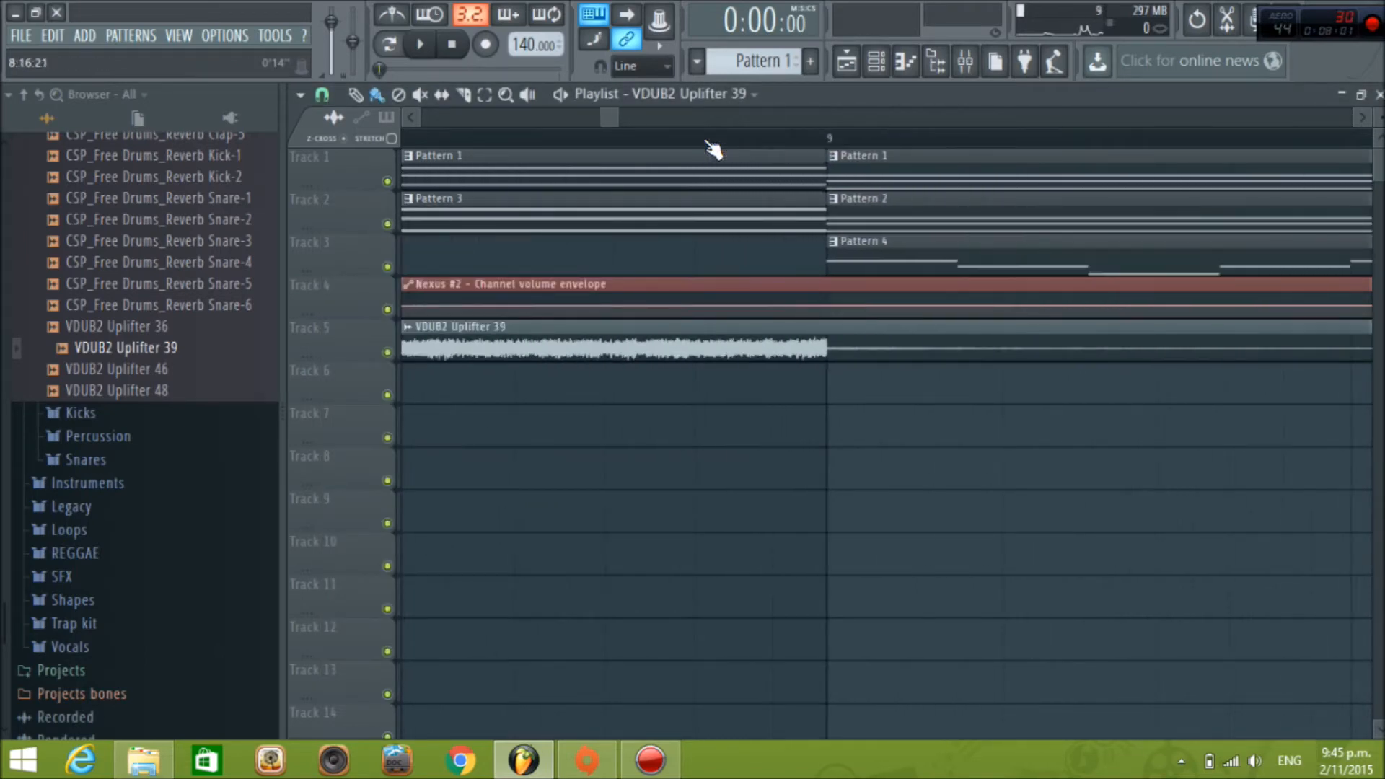
scroll(713, 144, "down", 8)
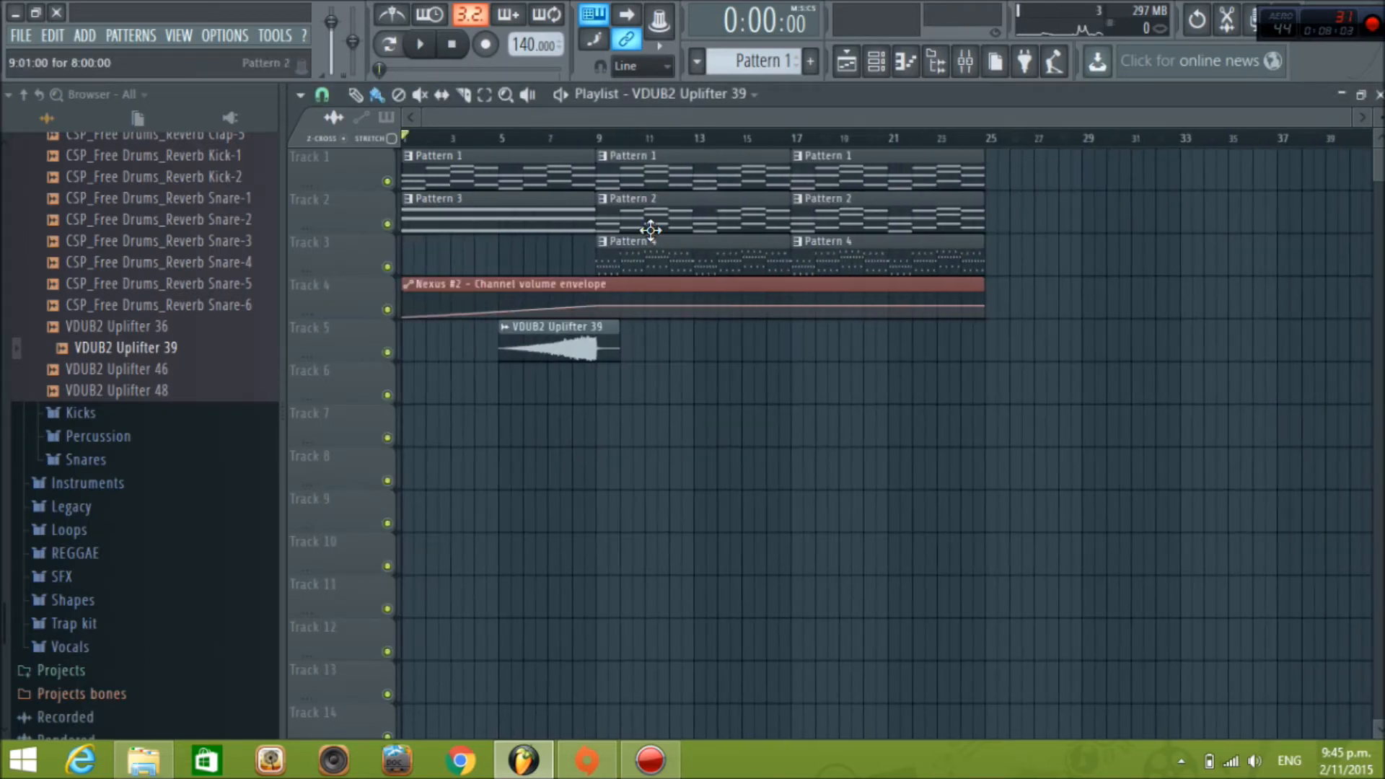
double_click(572, 336)
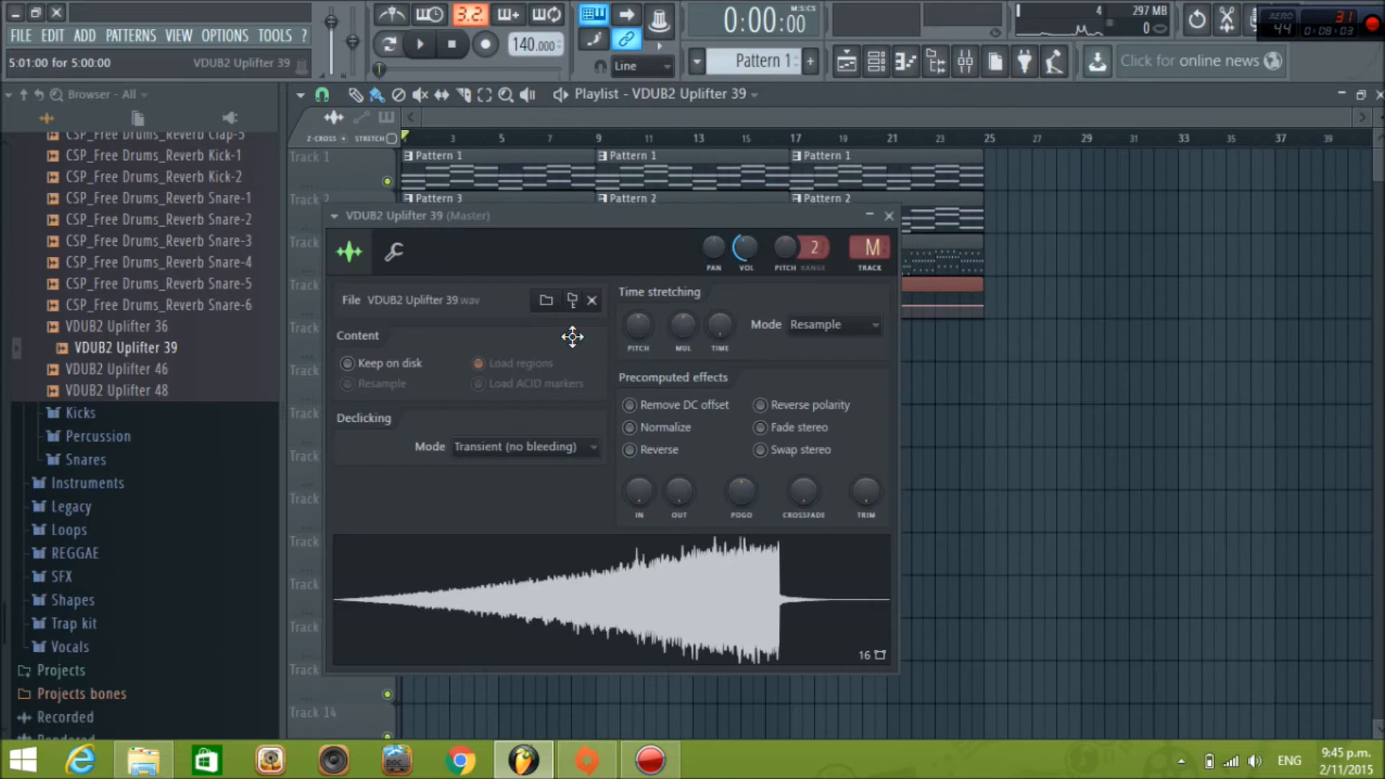
Start playback, close the uplifter's channel settings, and select the first empty pattern, Pattern 5
left_click(421, 46)
left_click(584, 114)
left_click(761, 61)
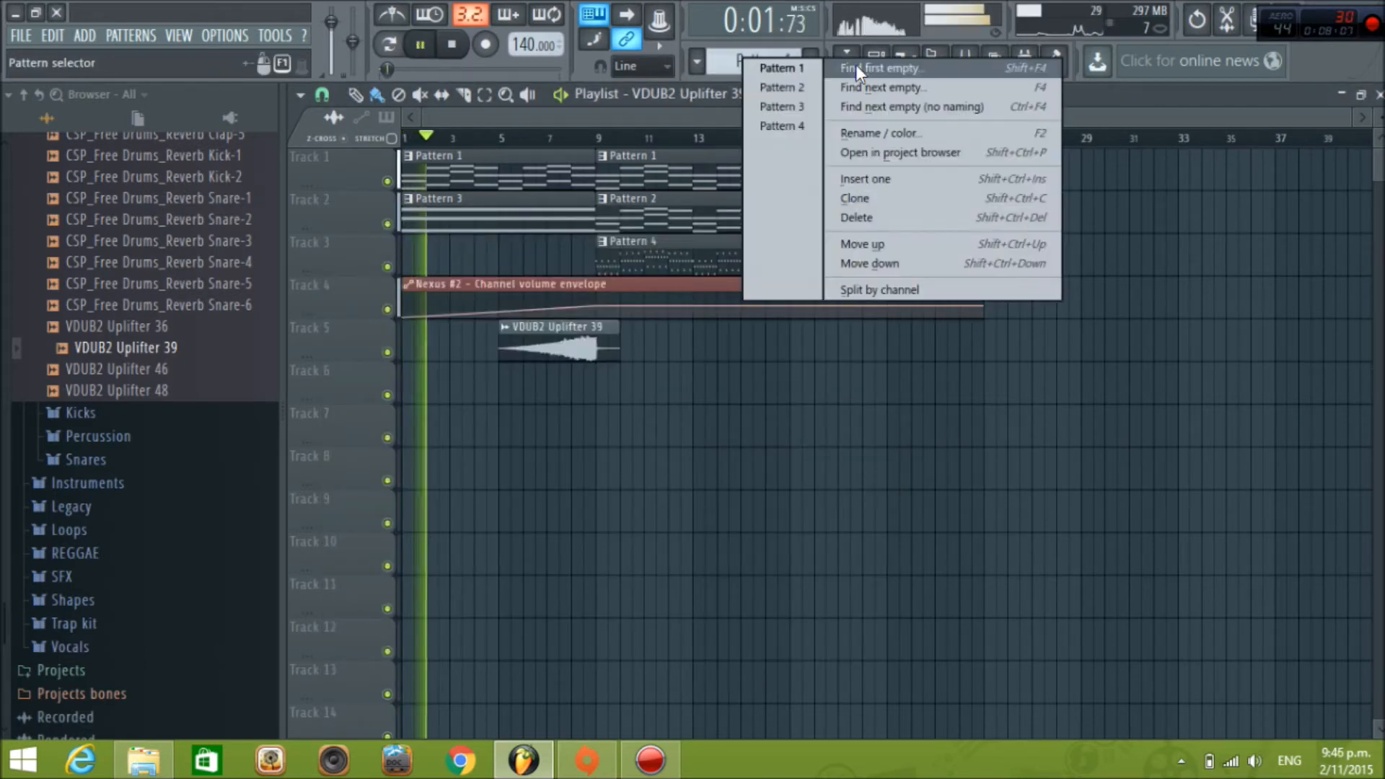
left_click(857, 67)
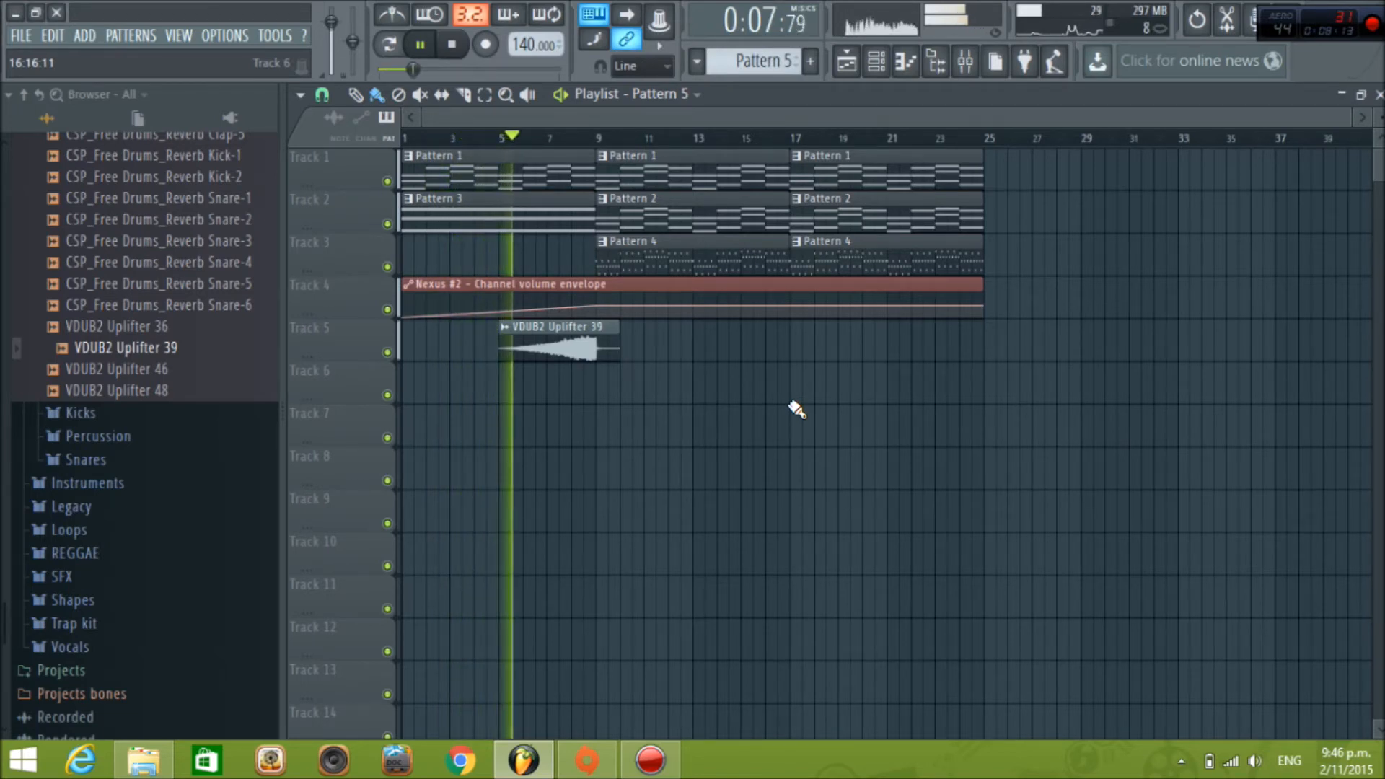
Lower the VDUB2 Uplifter 39 channel volume to 33% during playback, listen to the transition, and stop
double_click(566, 349)
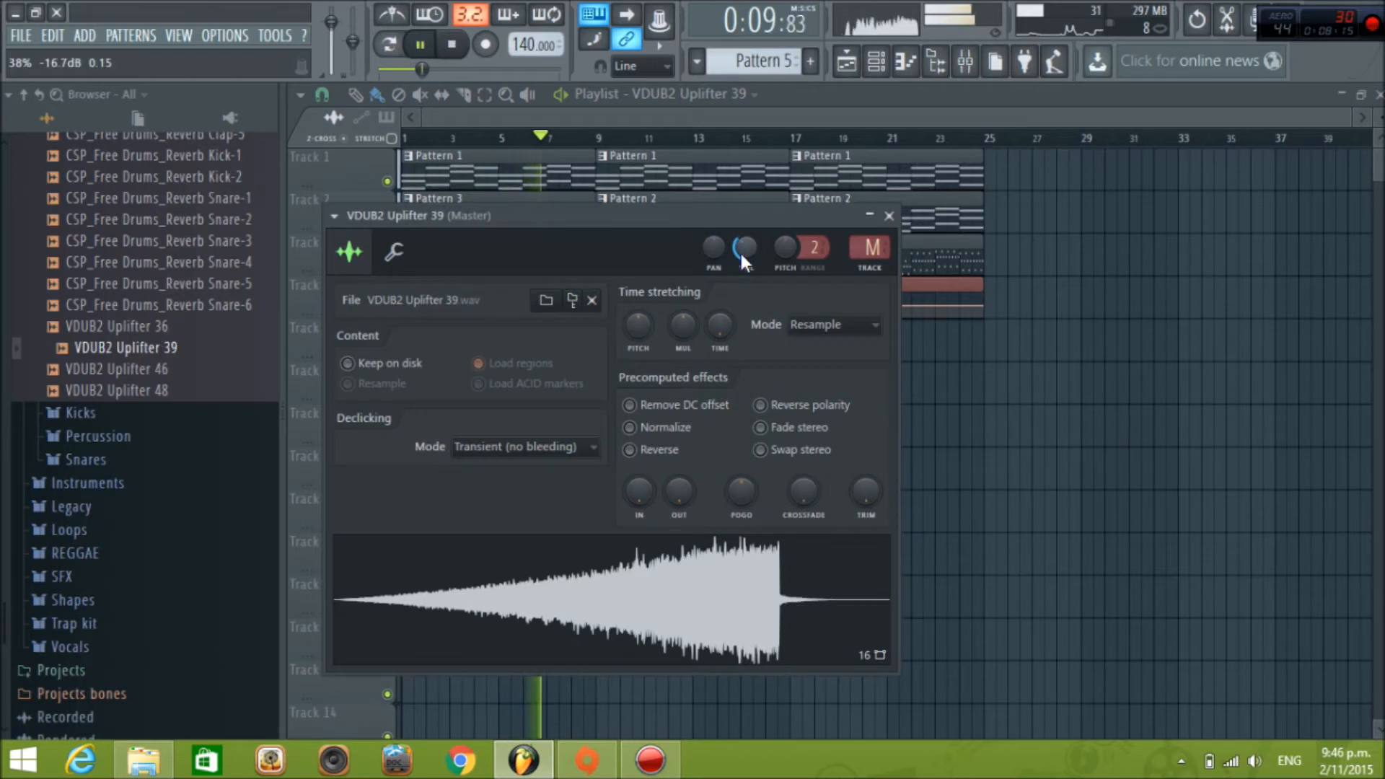
left_click_drag(749, 246, 750, 252)
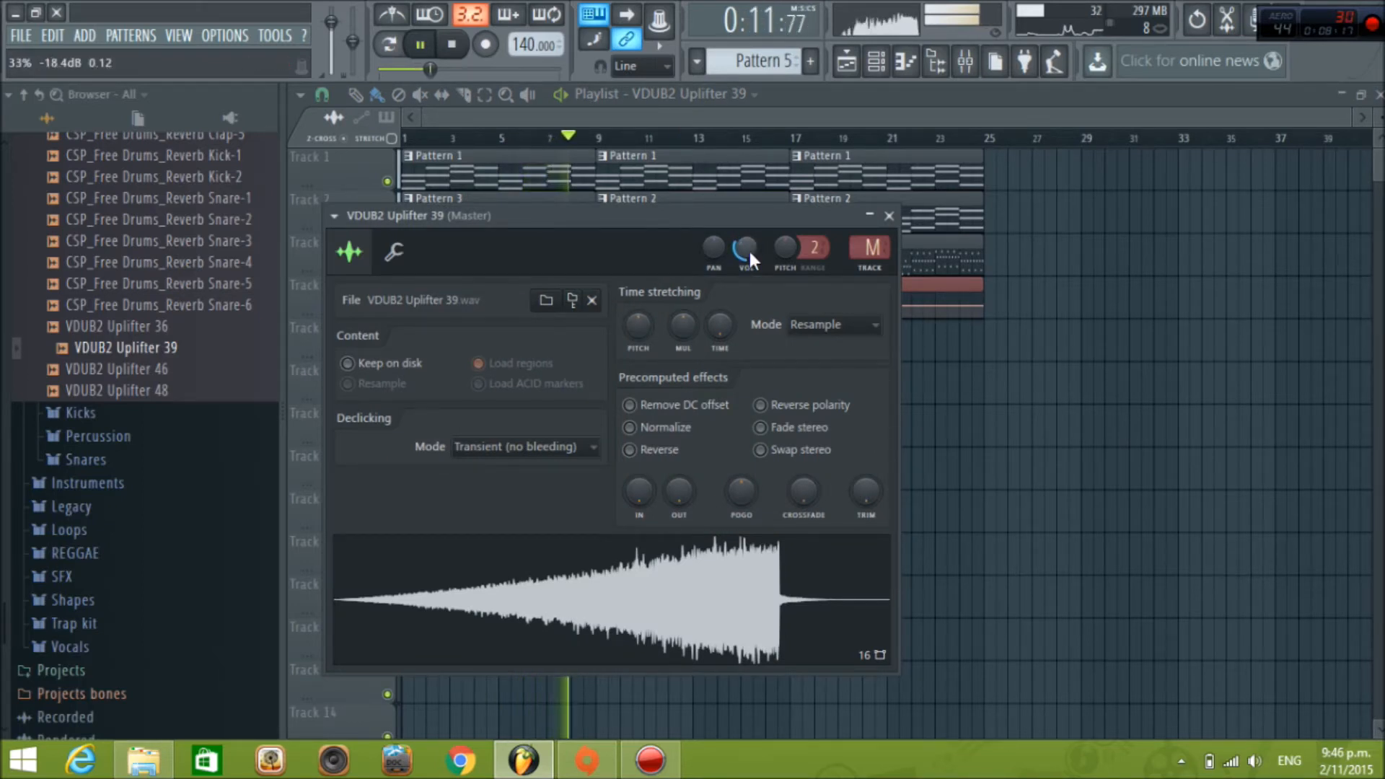
left_click(676, 110)
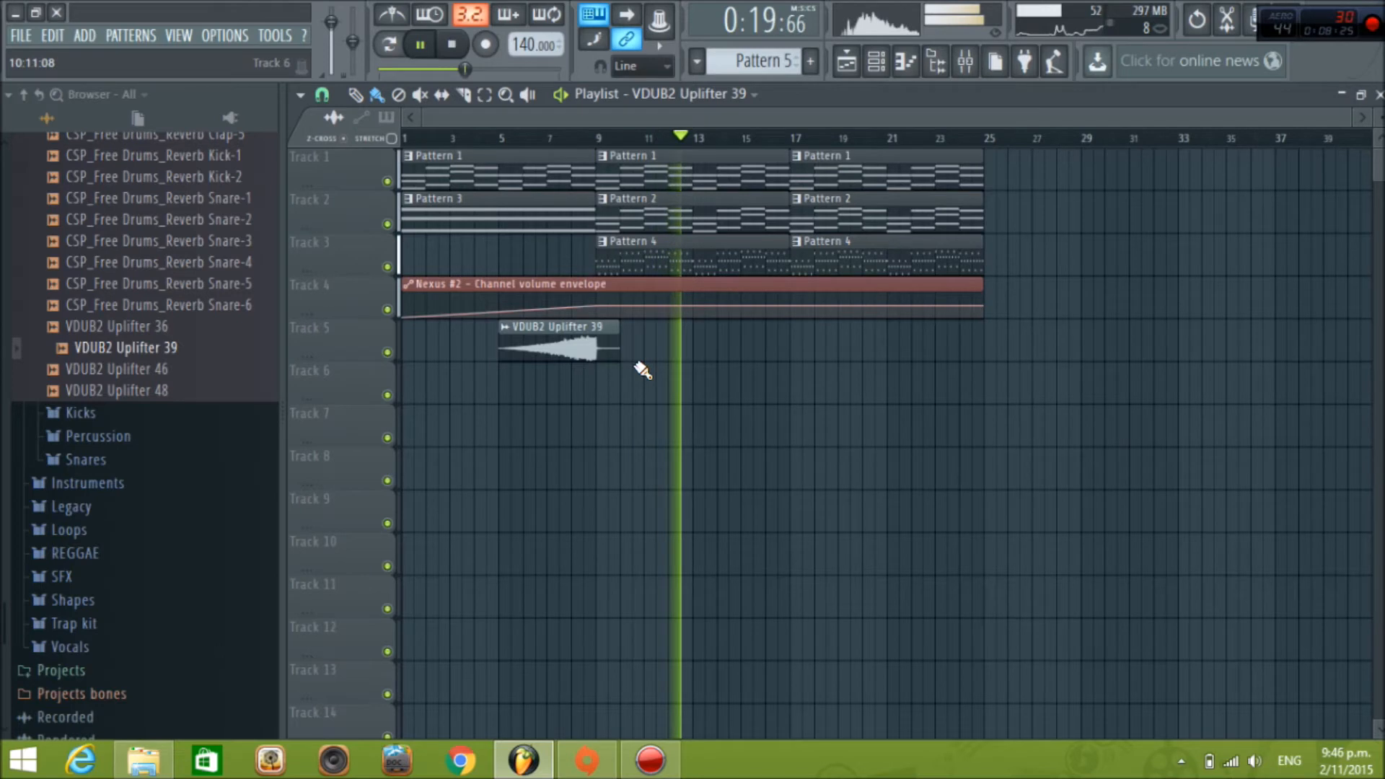
left_click(453, 44)
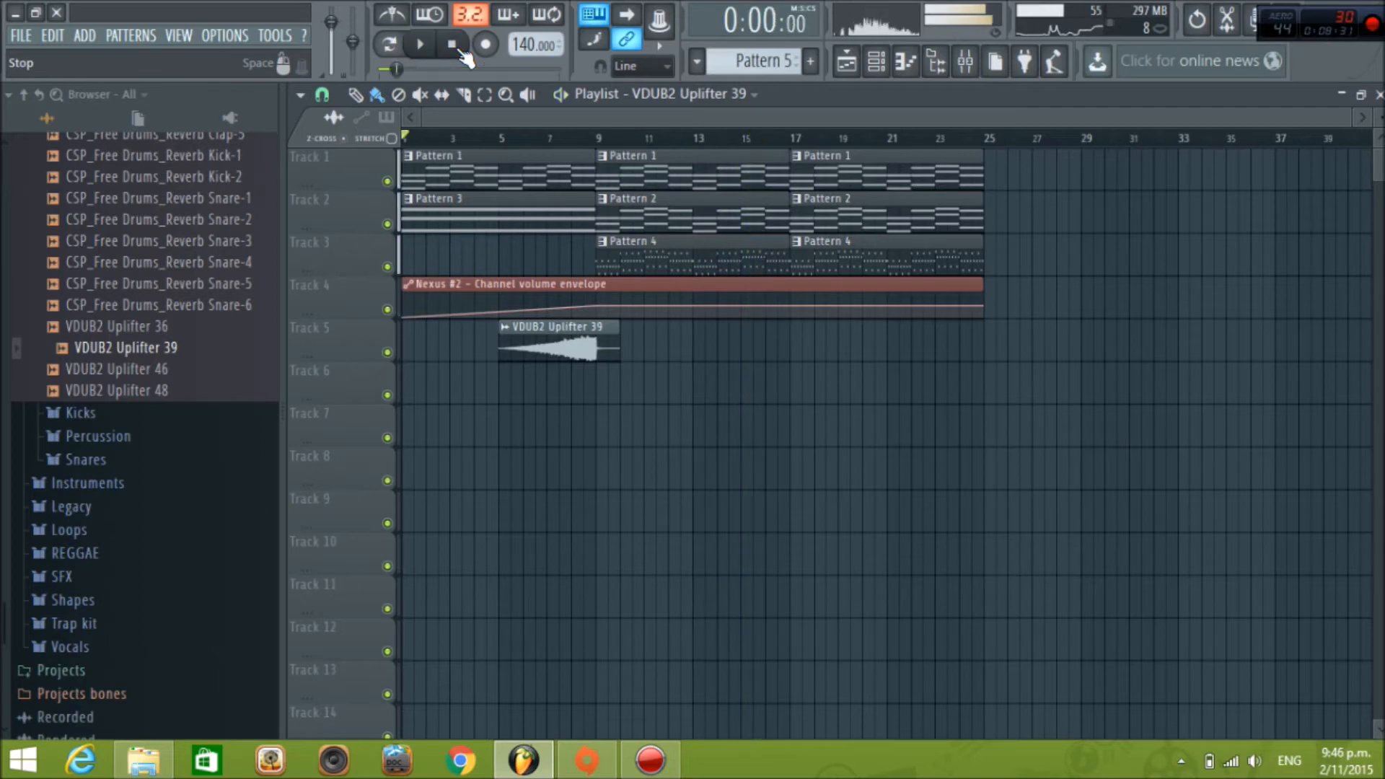
Shorten the first Pattern 4 clip on Track 3 to end at bar 16 and audition the change from bar 15
left_click(781, 260)
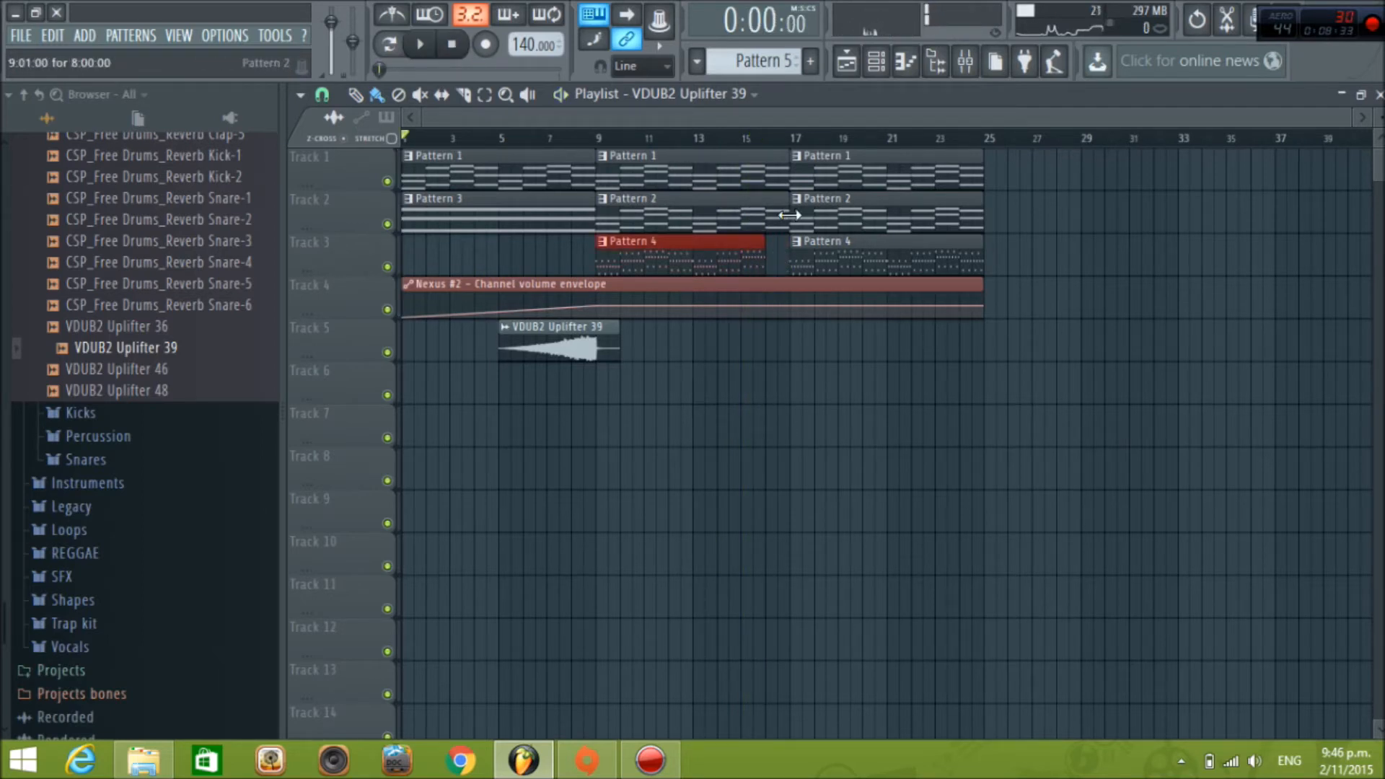
scroll(772, 140, "up", 5)
left_click(673, 137)
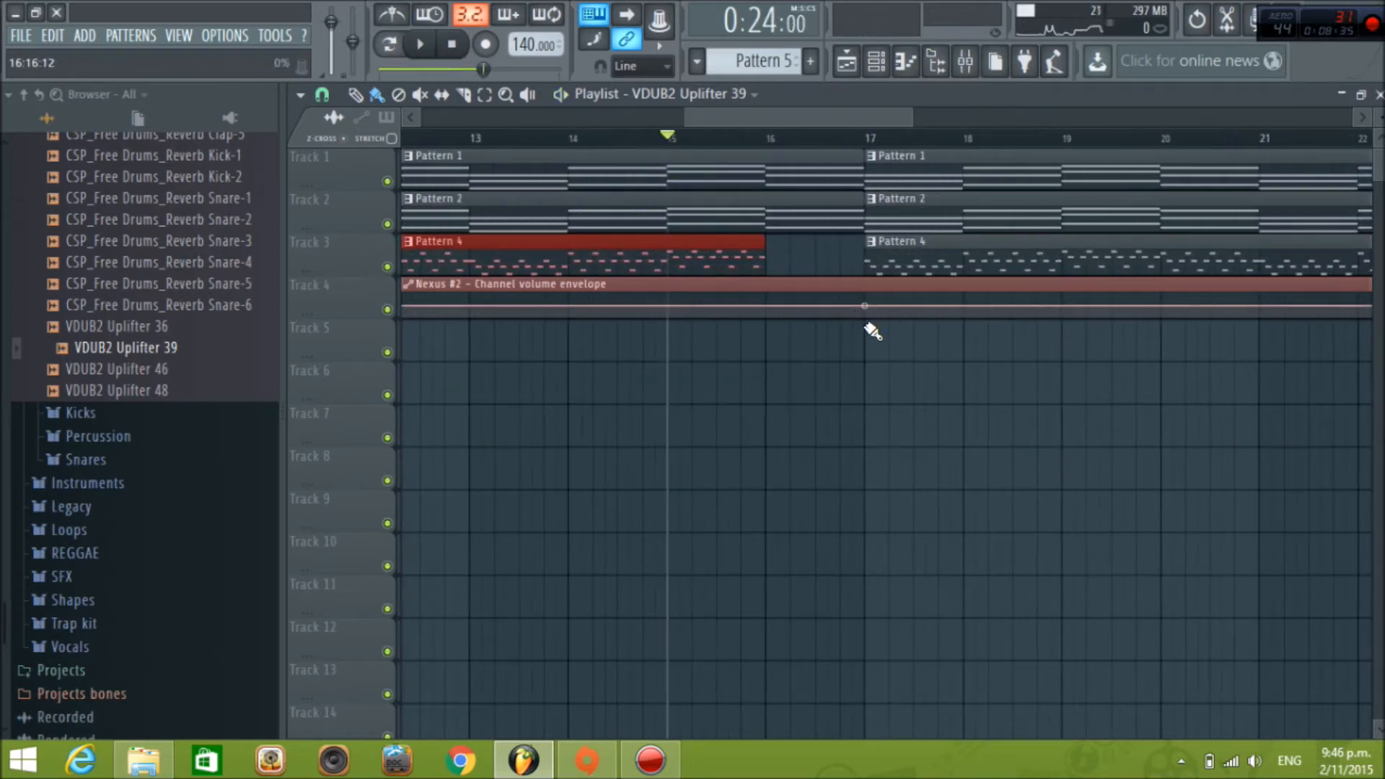
left_click(830, 340)
right_click(859, 340)
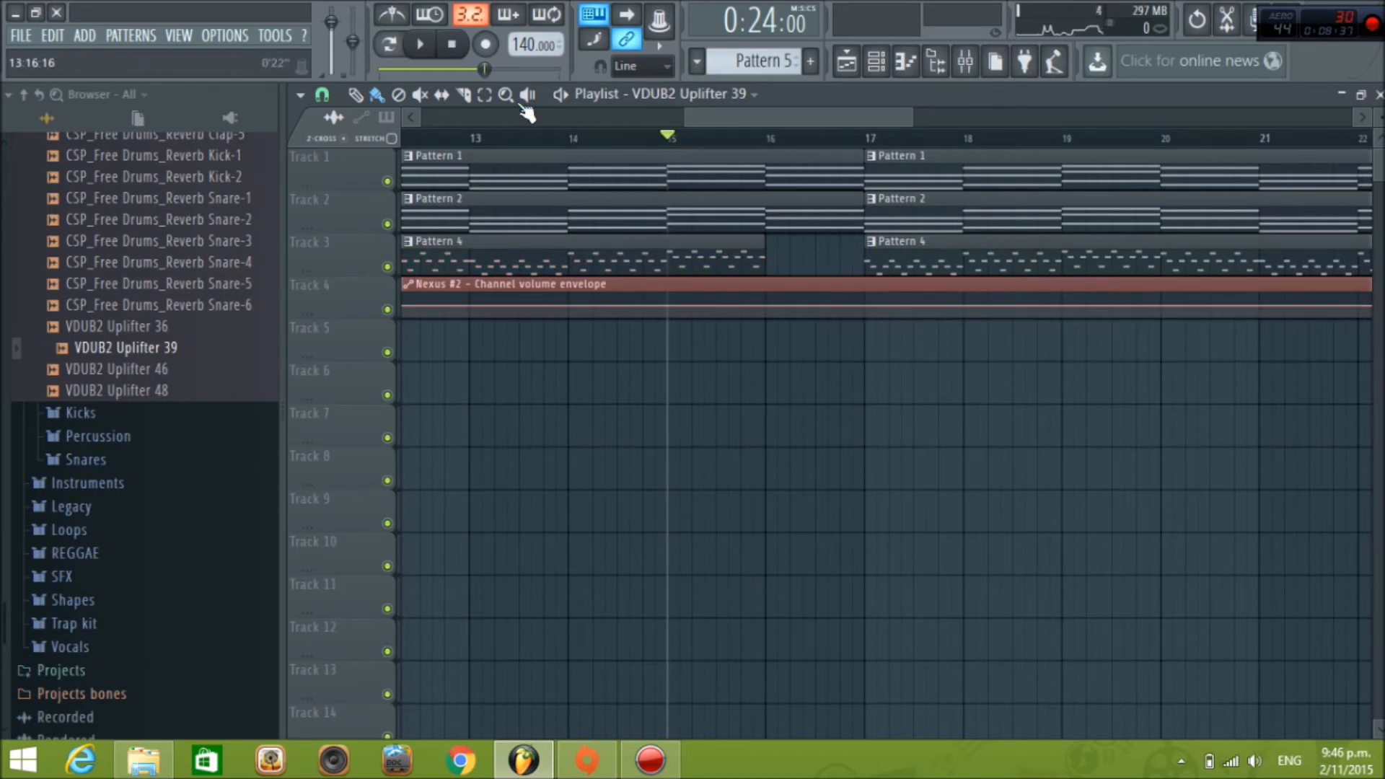
left_click(420, 44)
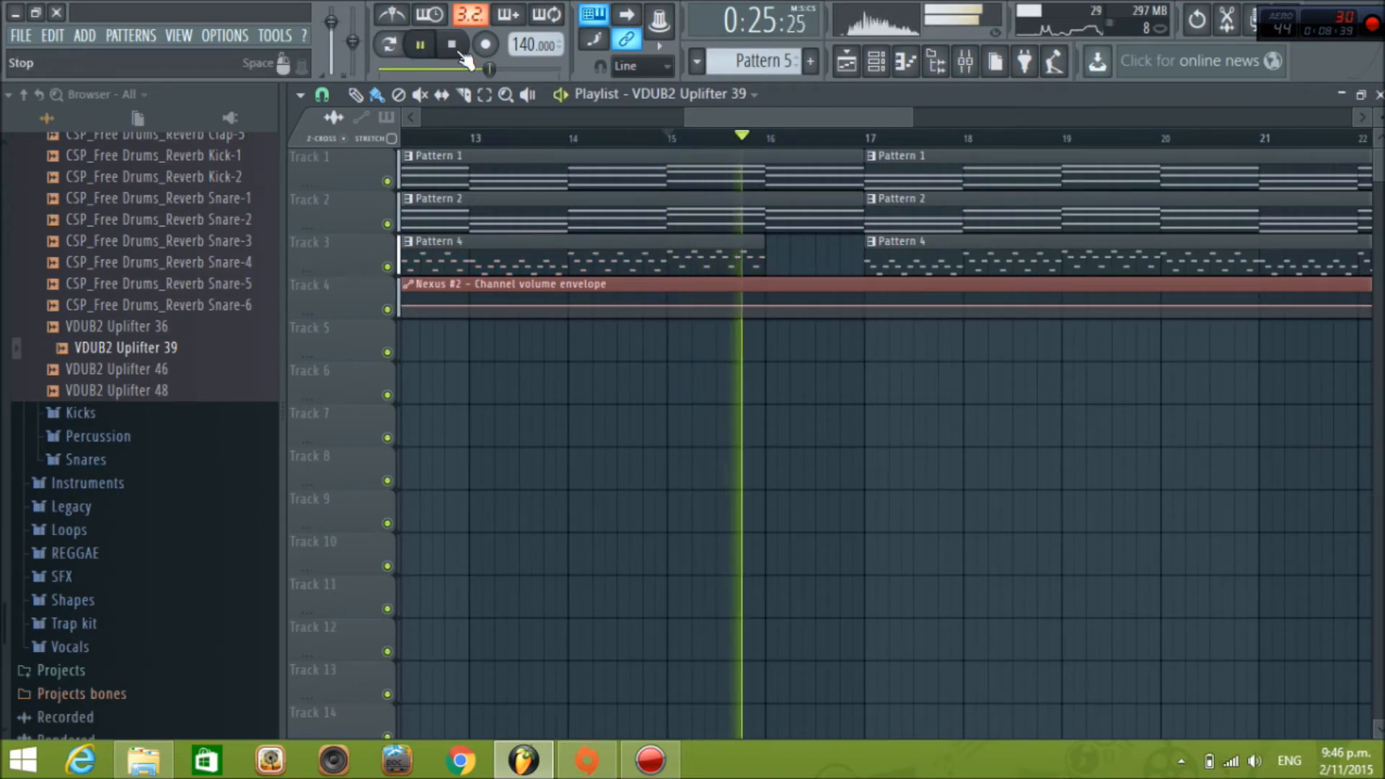
left_click(455, 46)
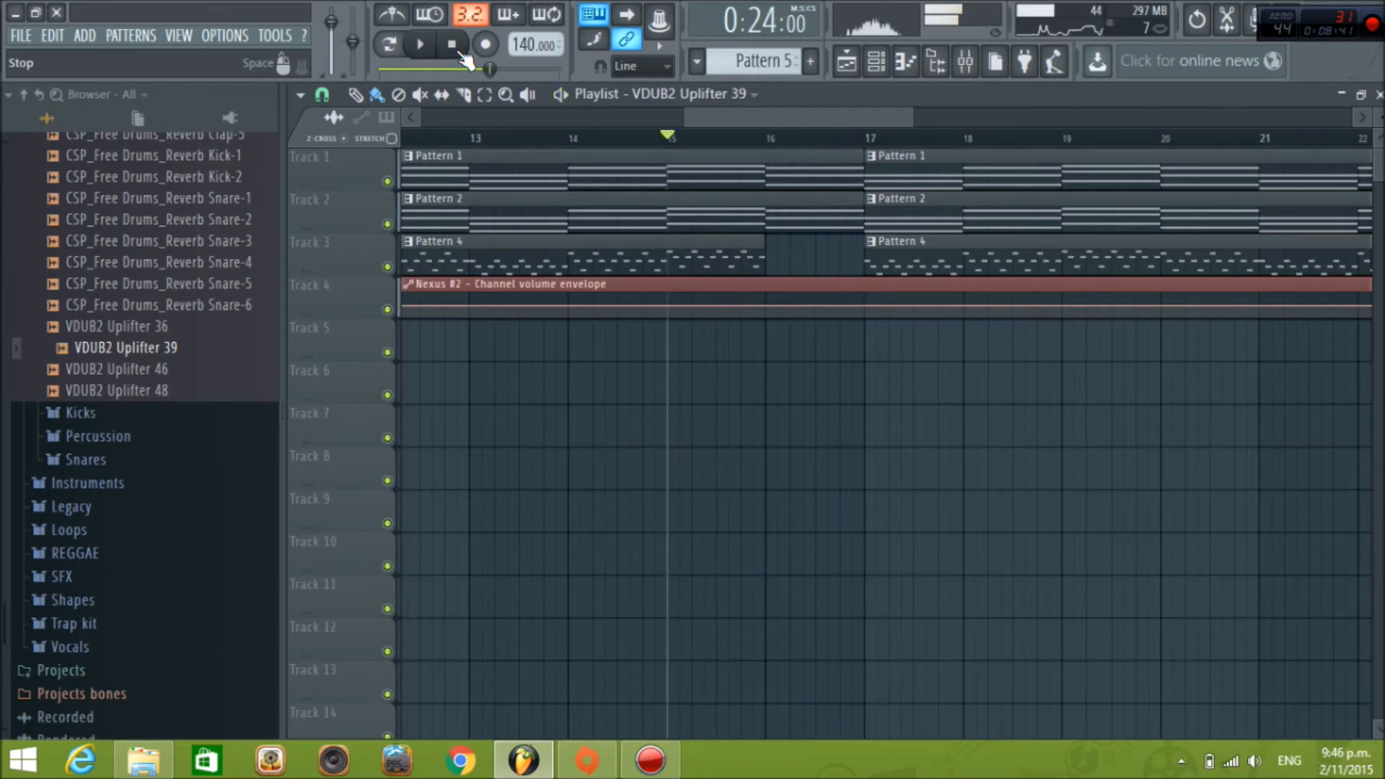
Move the Nexus #2 volume envelope down to Track 5 and the VDUB2 Uplifter 39 clip to Track 6
left_click_drag(911, 116, 960, 121)
left_click(1062, 372)
right_click(1062, 363)
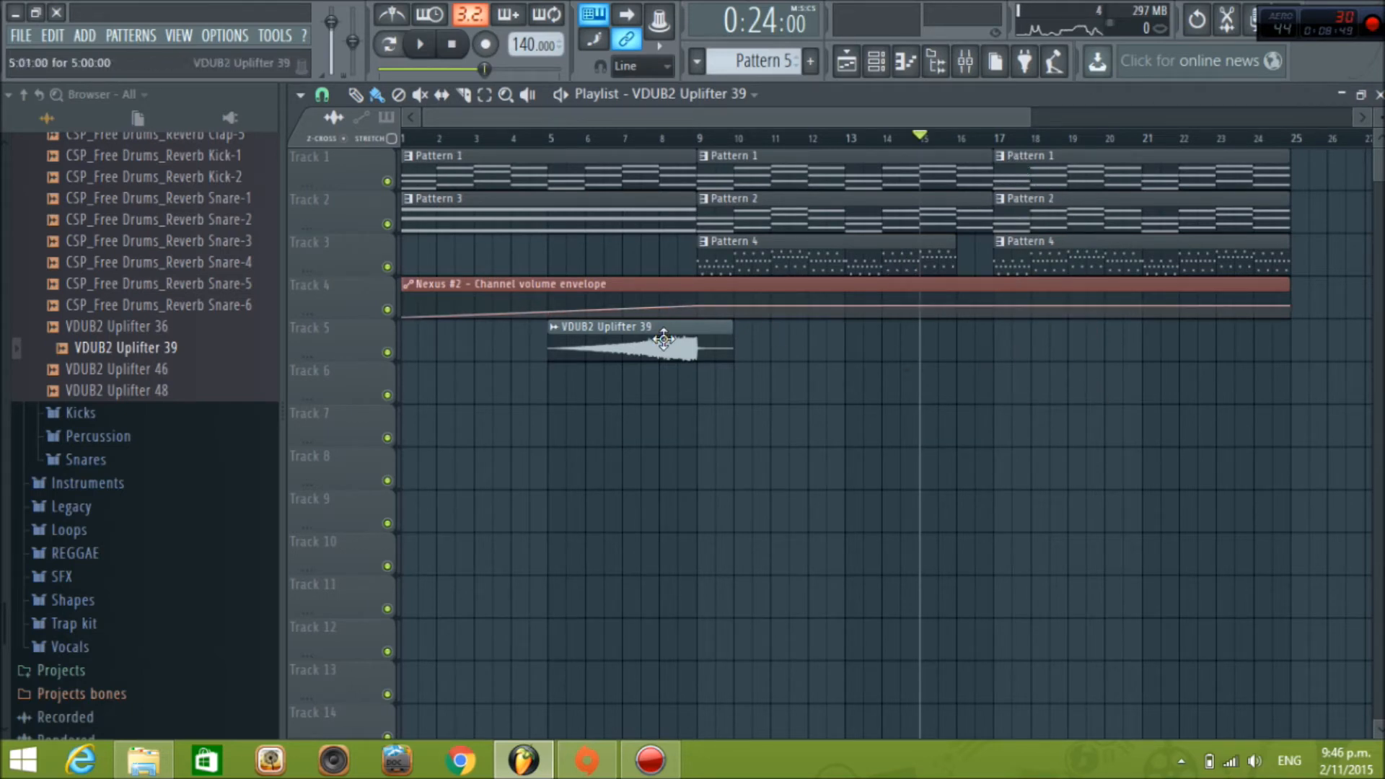
left_click_drag(683, 377, 642, 332)
right_click(601, 299)
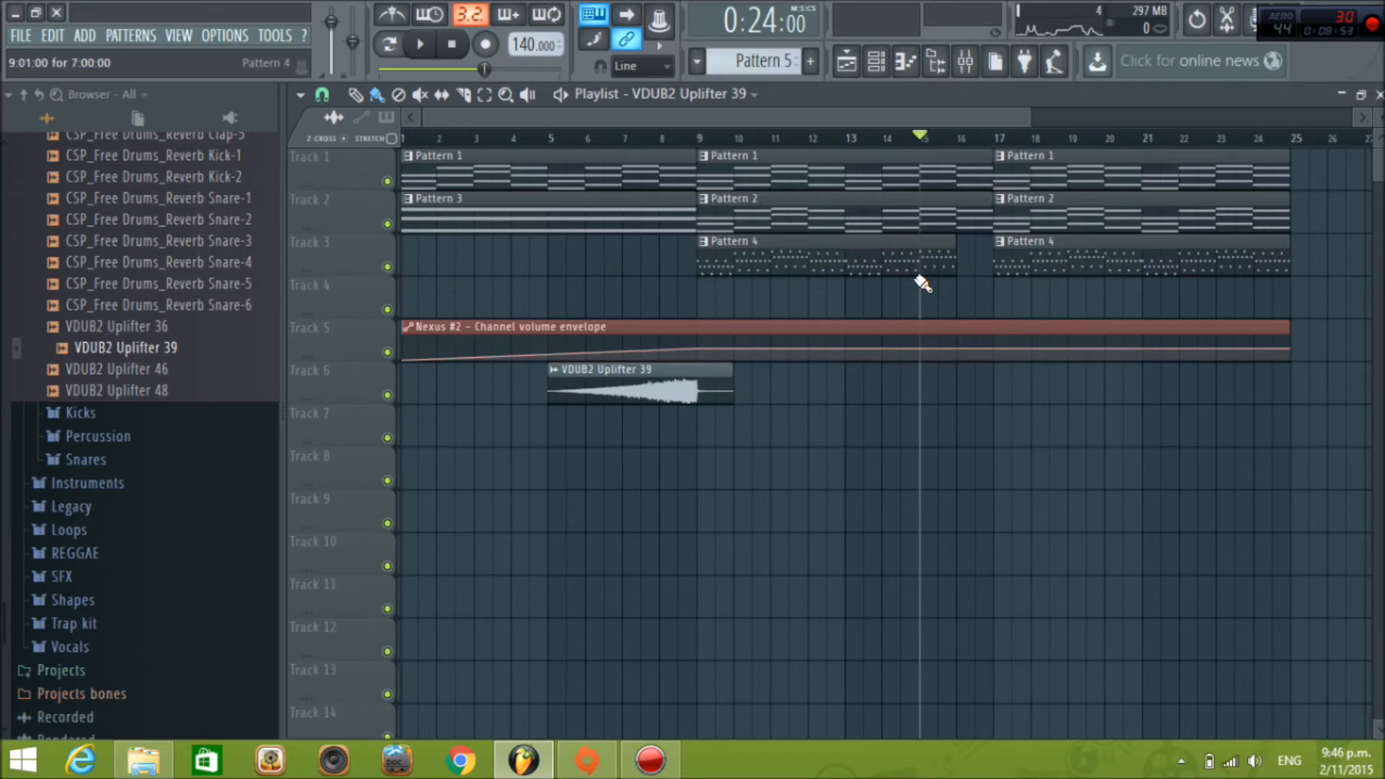
Switch to pattern playback of Pattern 1, audition it briefly with the mixer open, and select the Master track
left_click(837, 178)
left_click(876, 63)
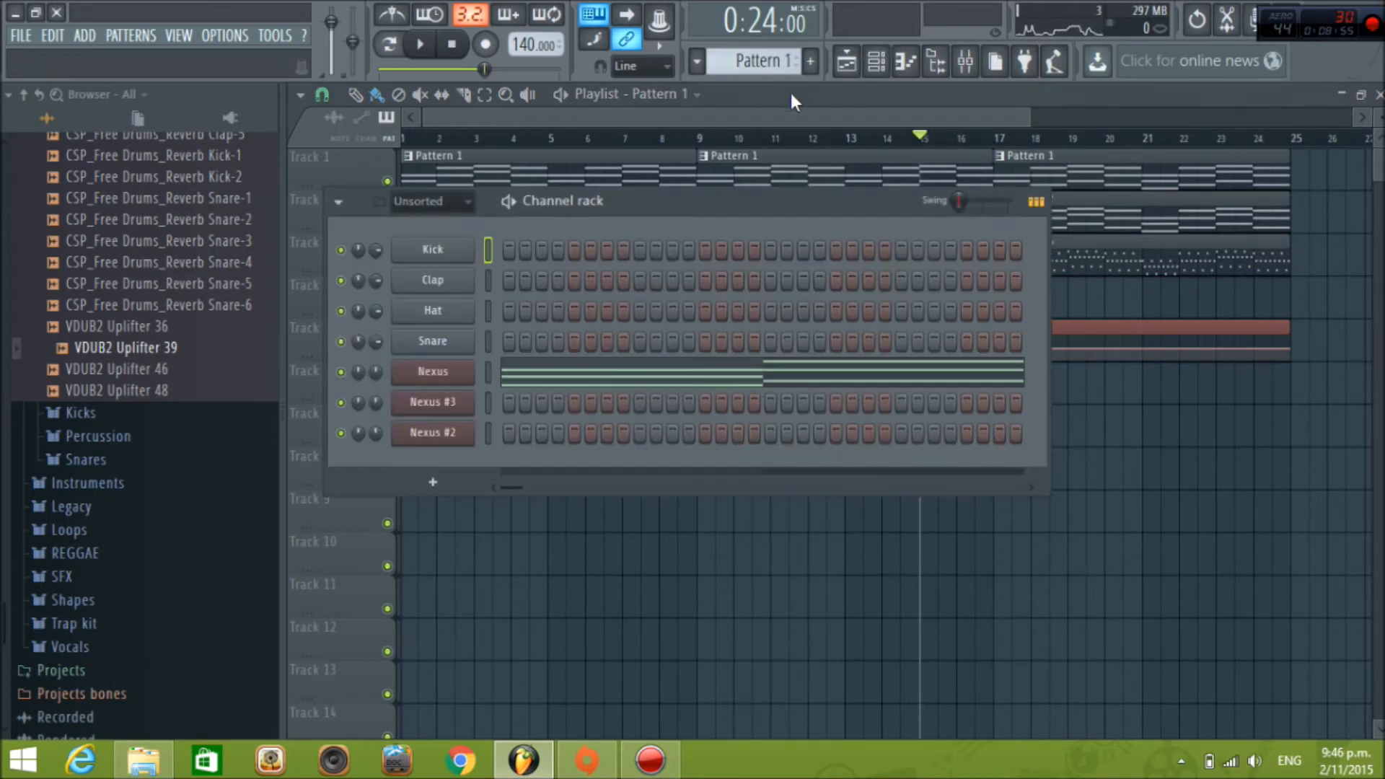
key("l")
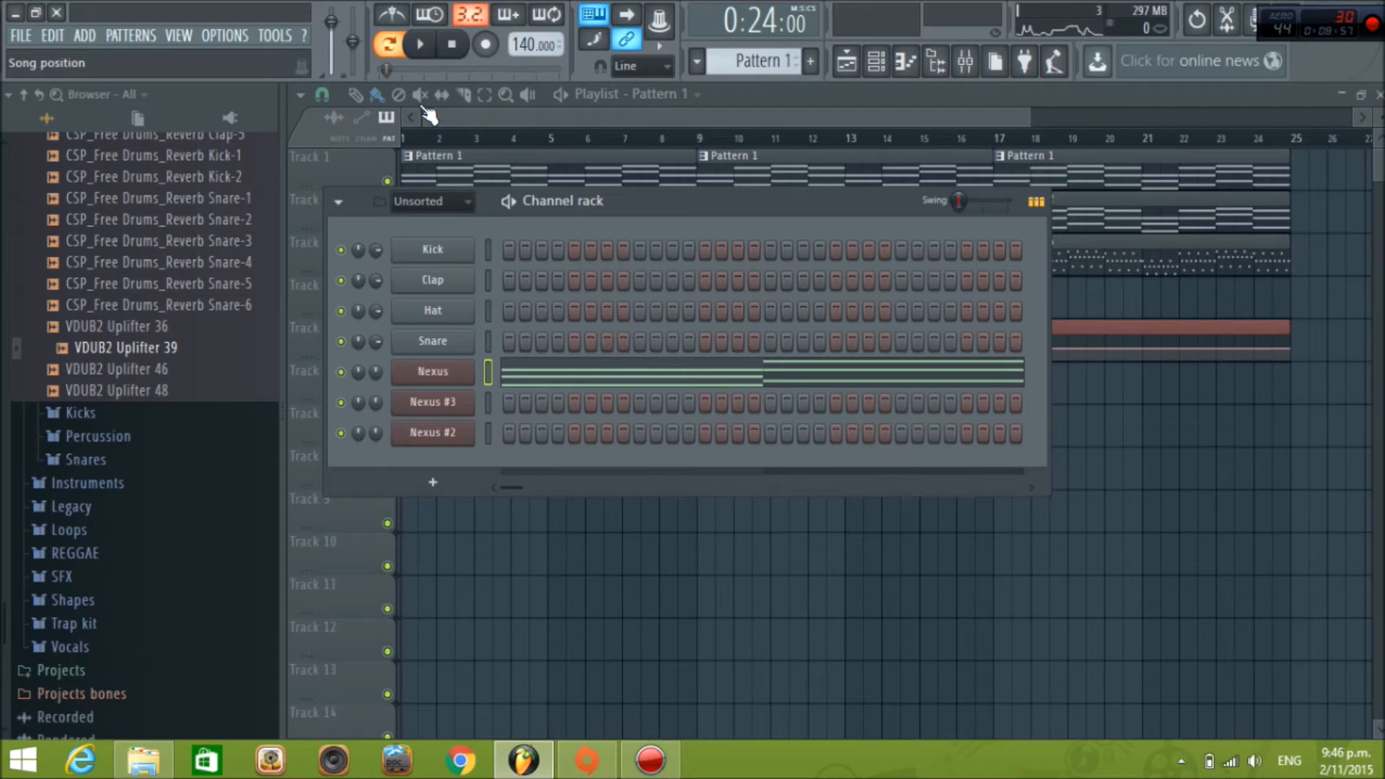
left_click(966, 62)
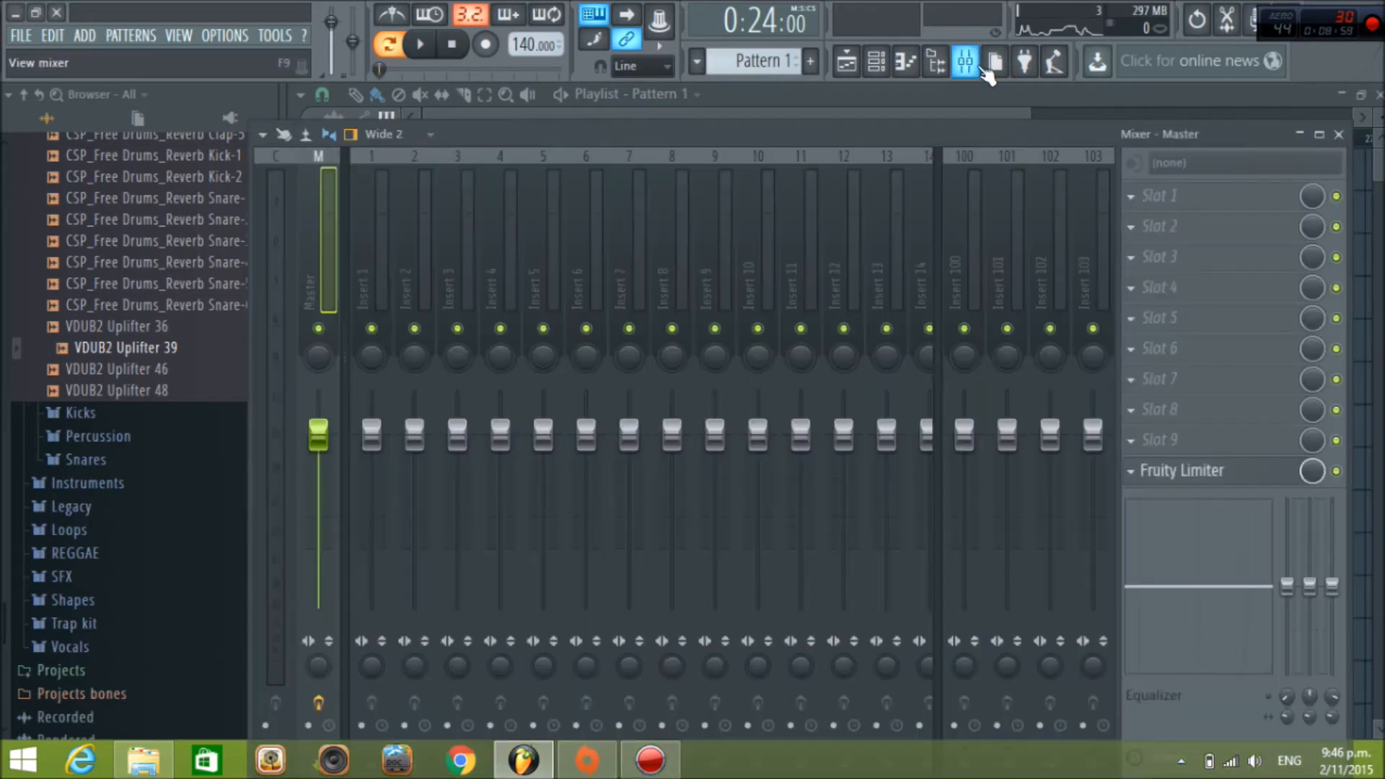
left_click(374, 243)
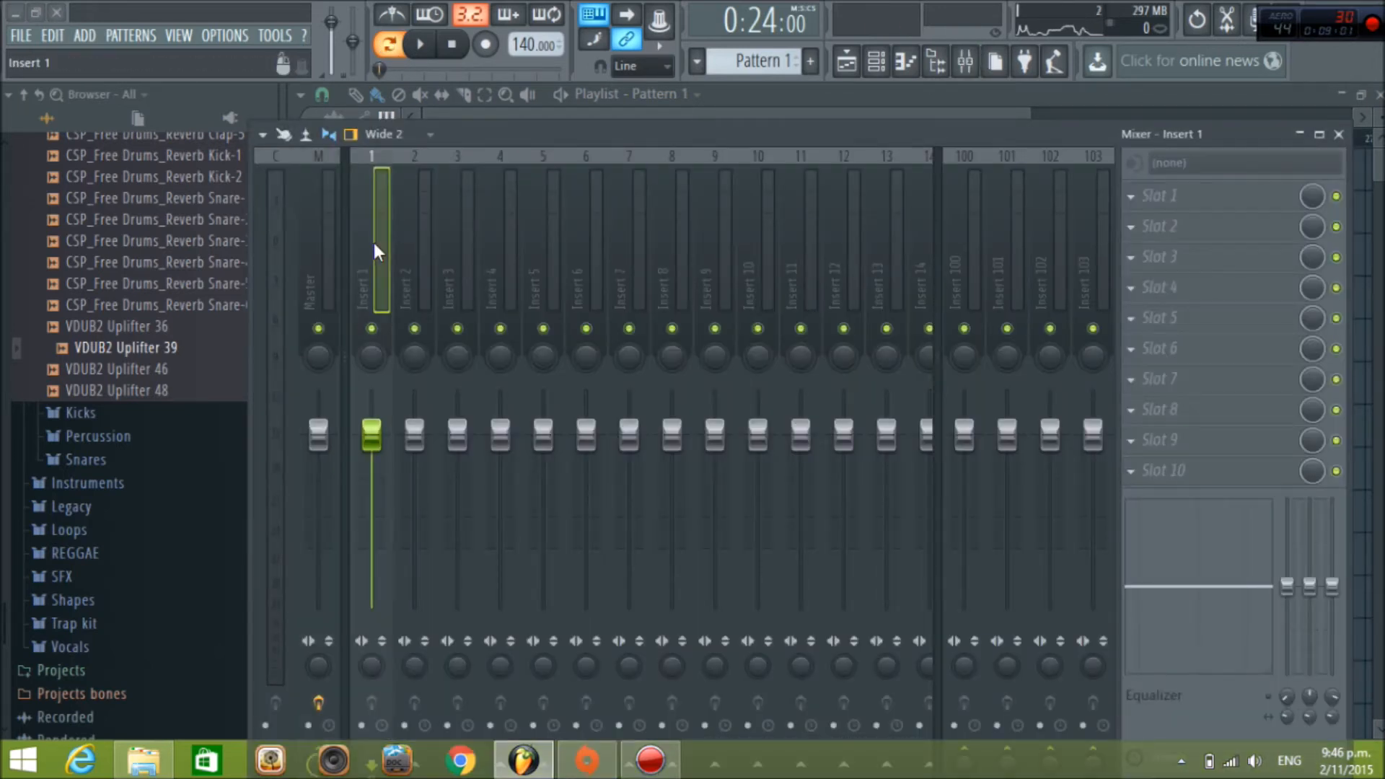
key("space")
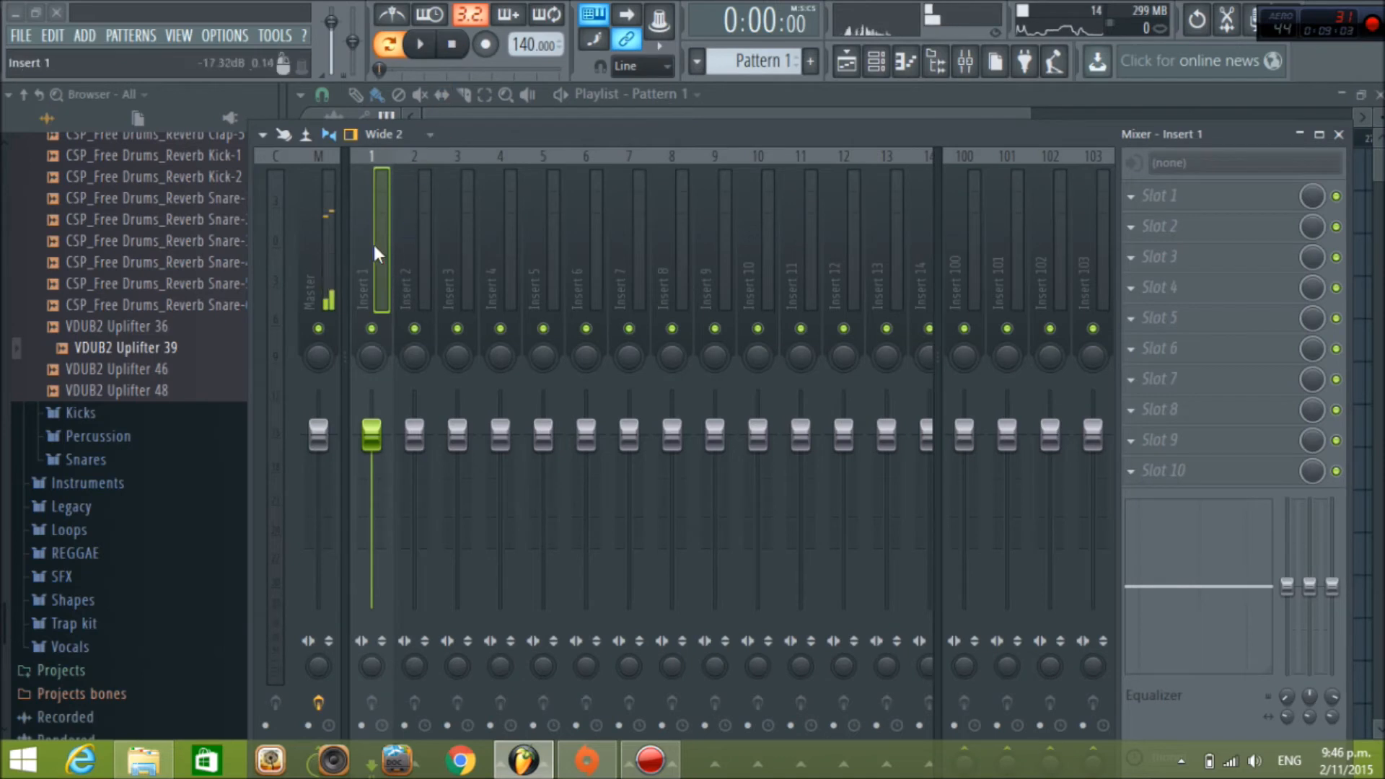
left_click(321, 246)
Load Edison in slot 1 of the Master track, close the mixer, and set Edison to record on play
left_click(1132, 200)
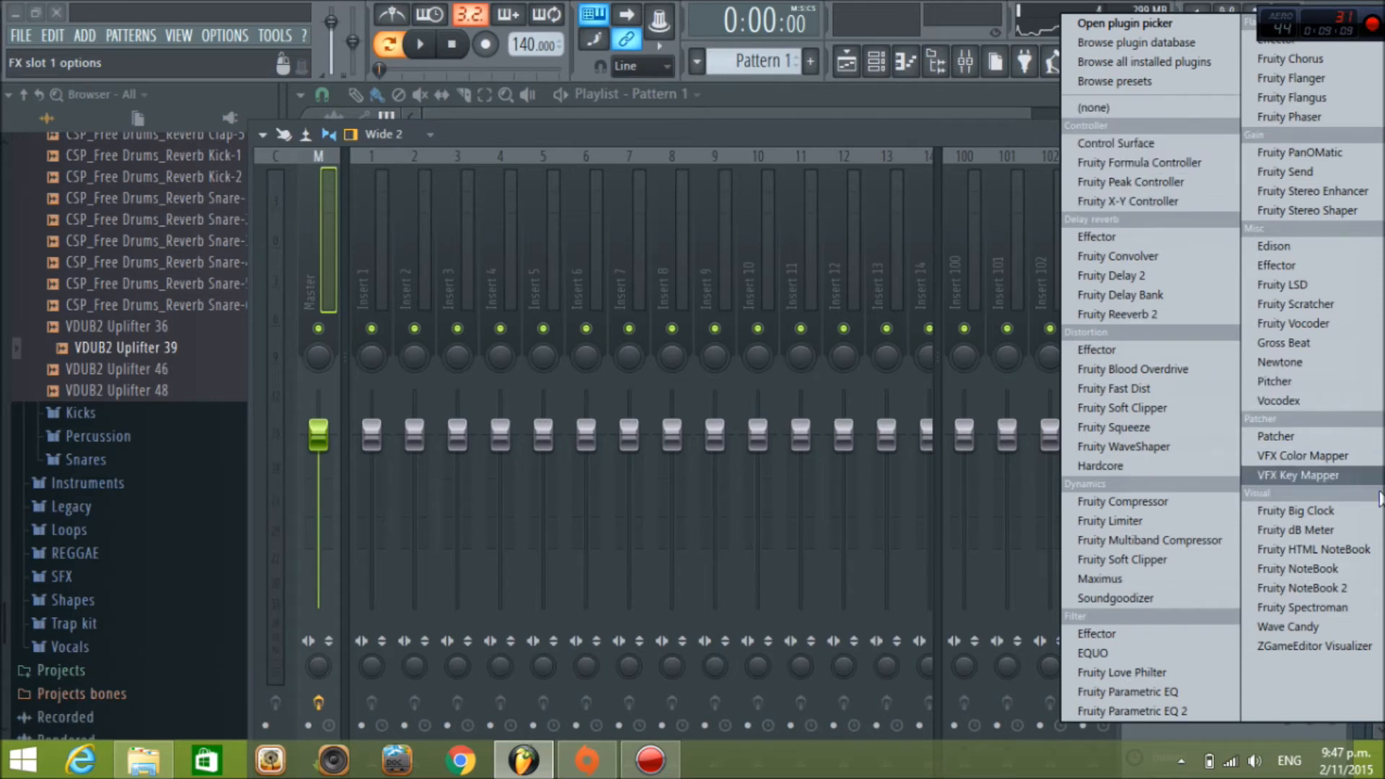
left_click(1288, 249)
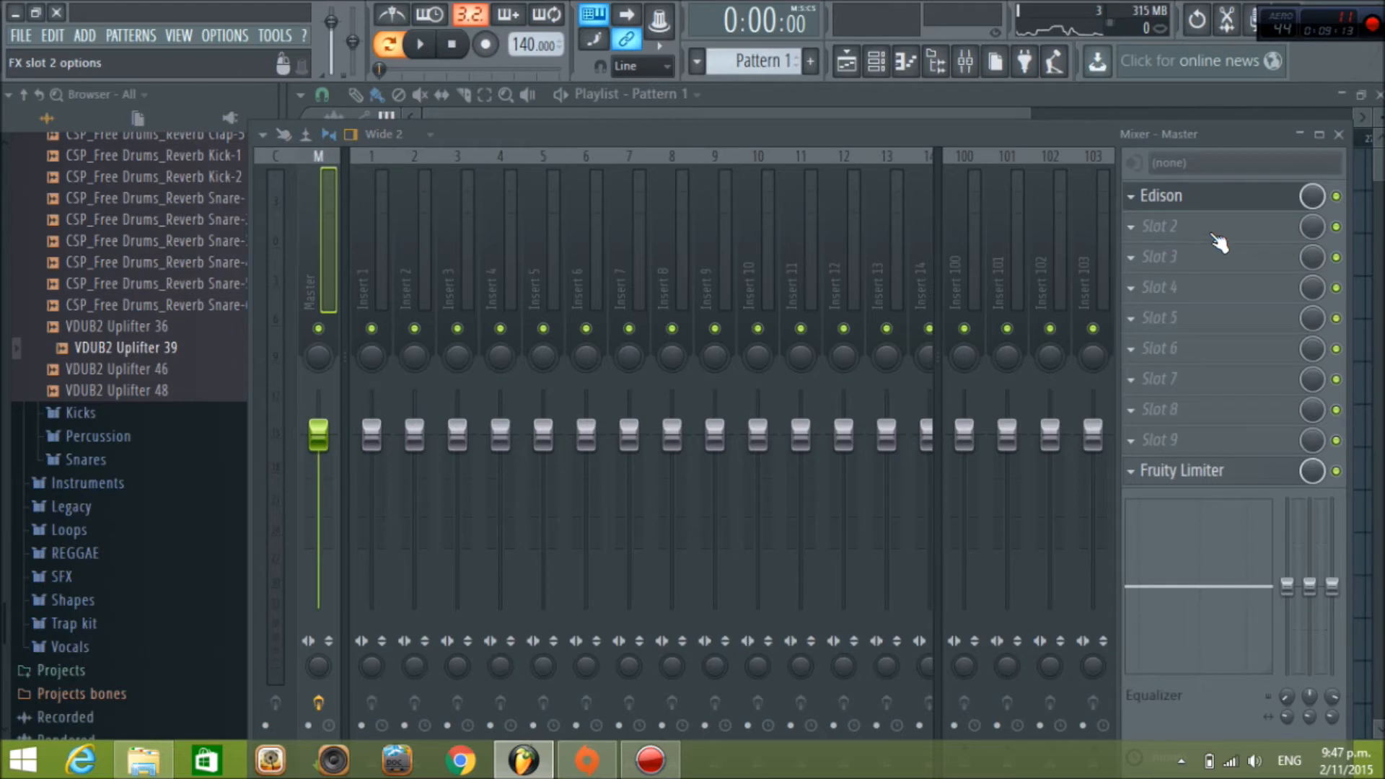
left_click(1342, 134)
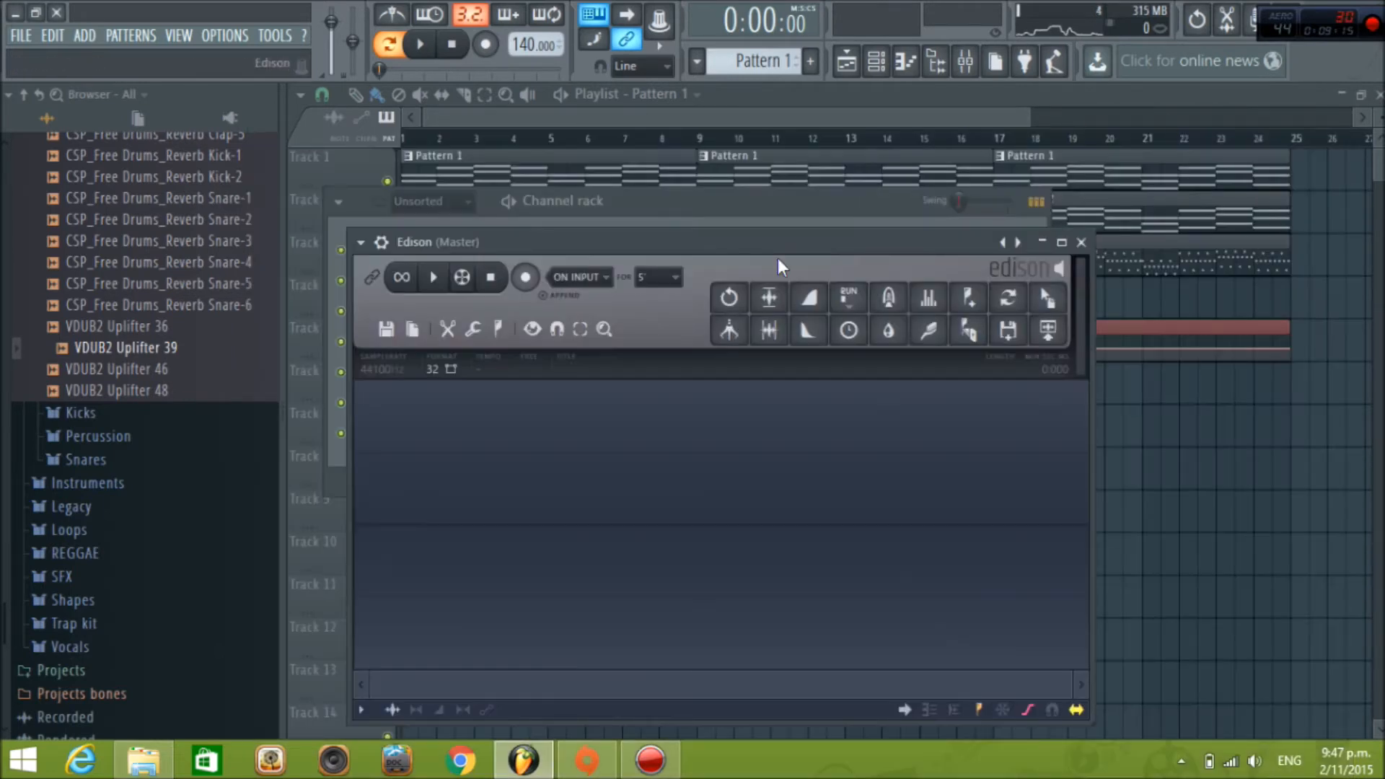
left_click_drag(751, 243, 713, 119)
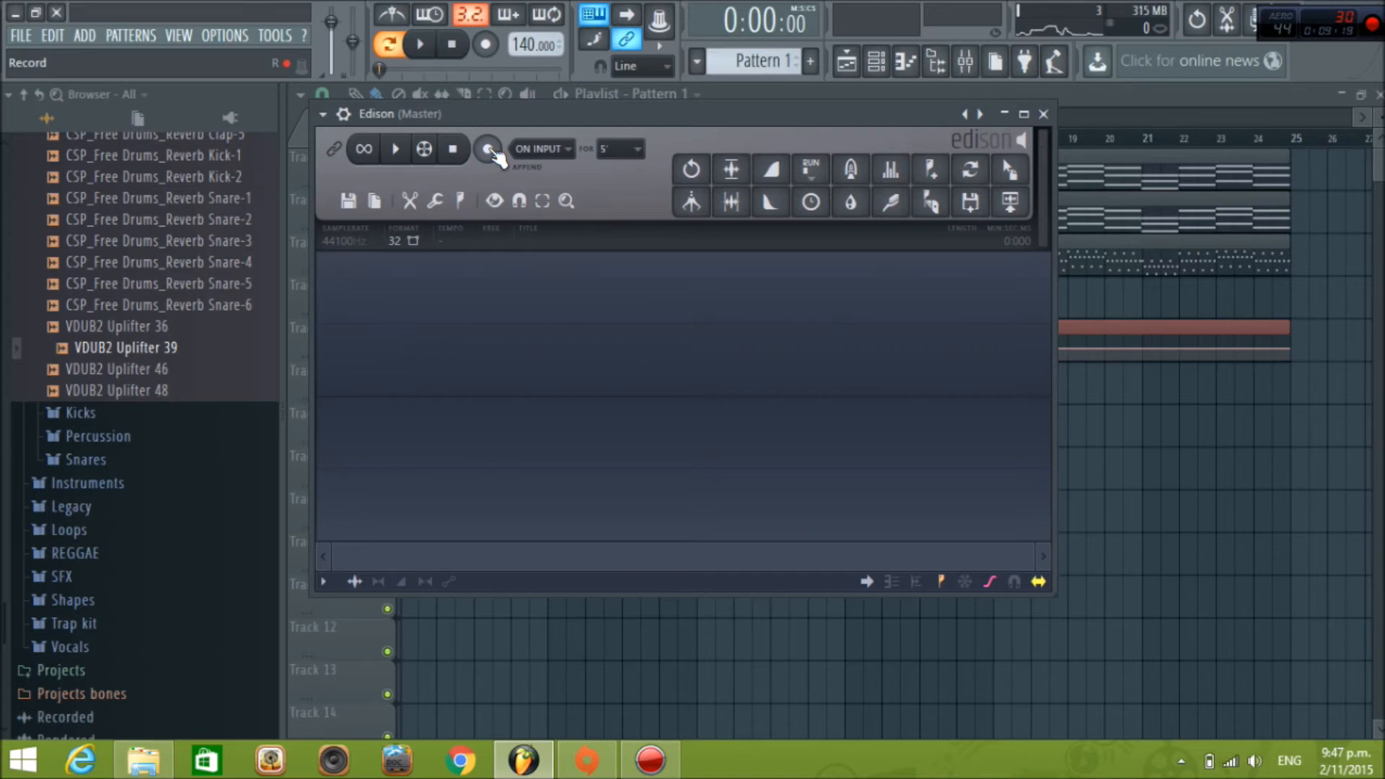
left_click(537, 149)
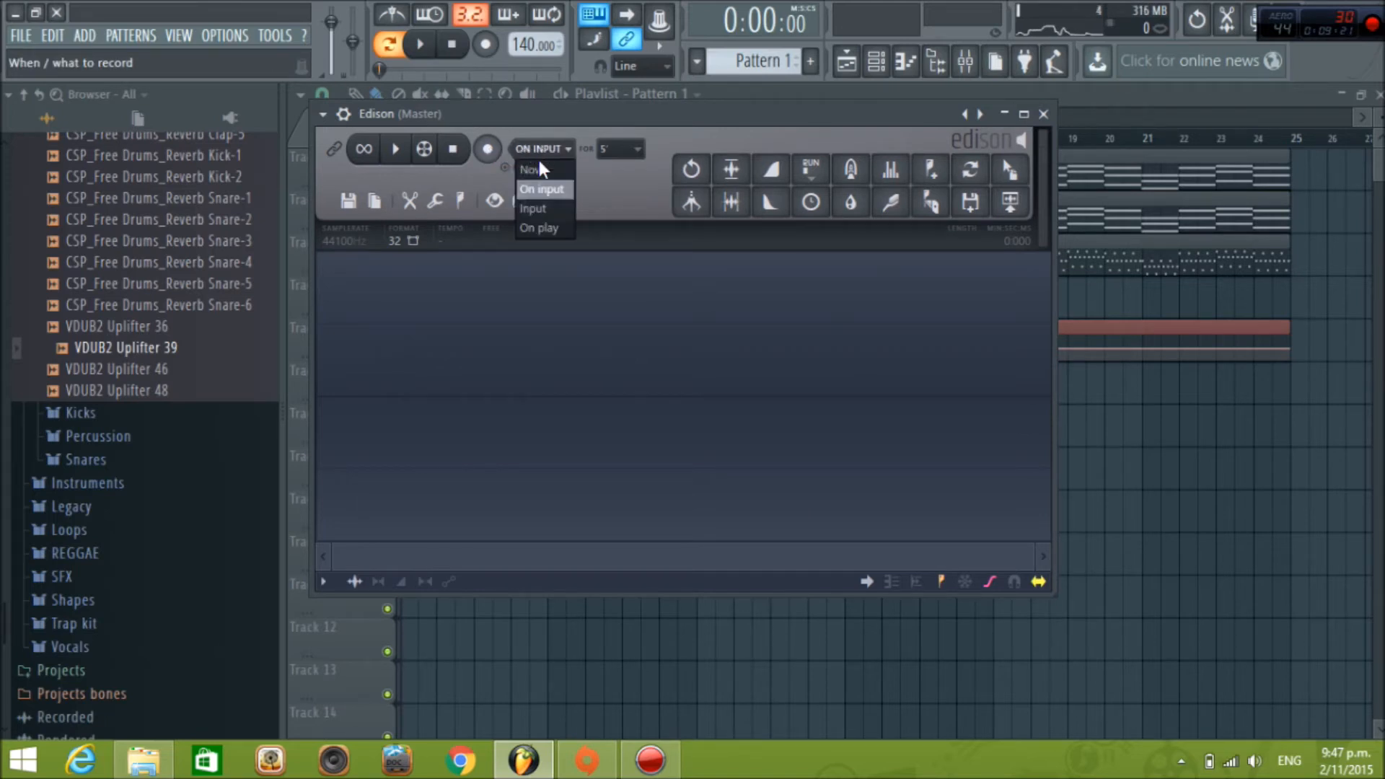
left_click(561, 229)
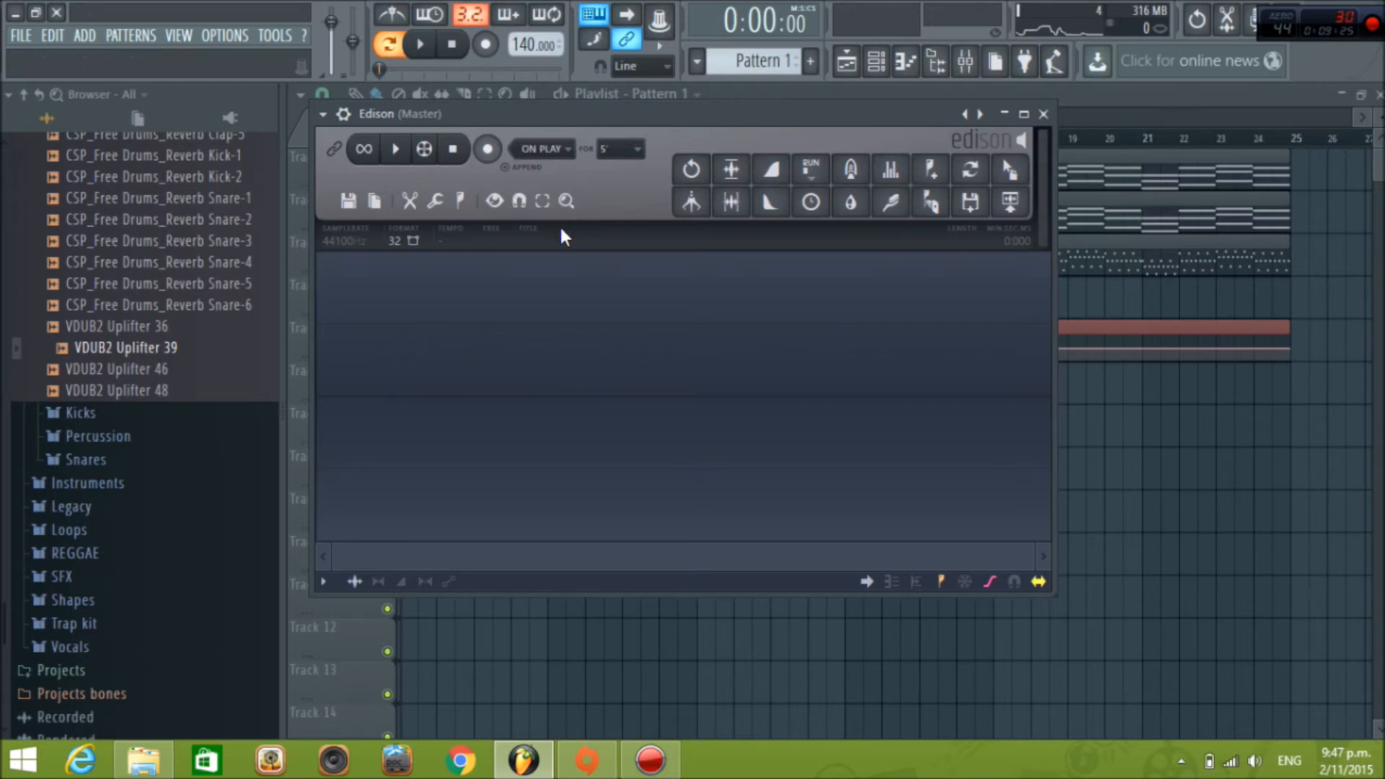
Record the opening chord of Pattern 1 into Edison and stop the recording
left_click(488, 150)
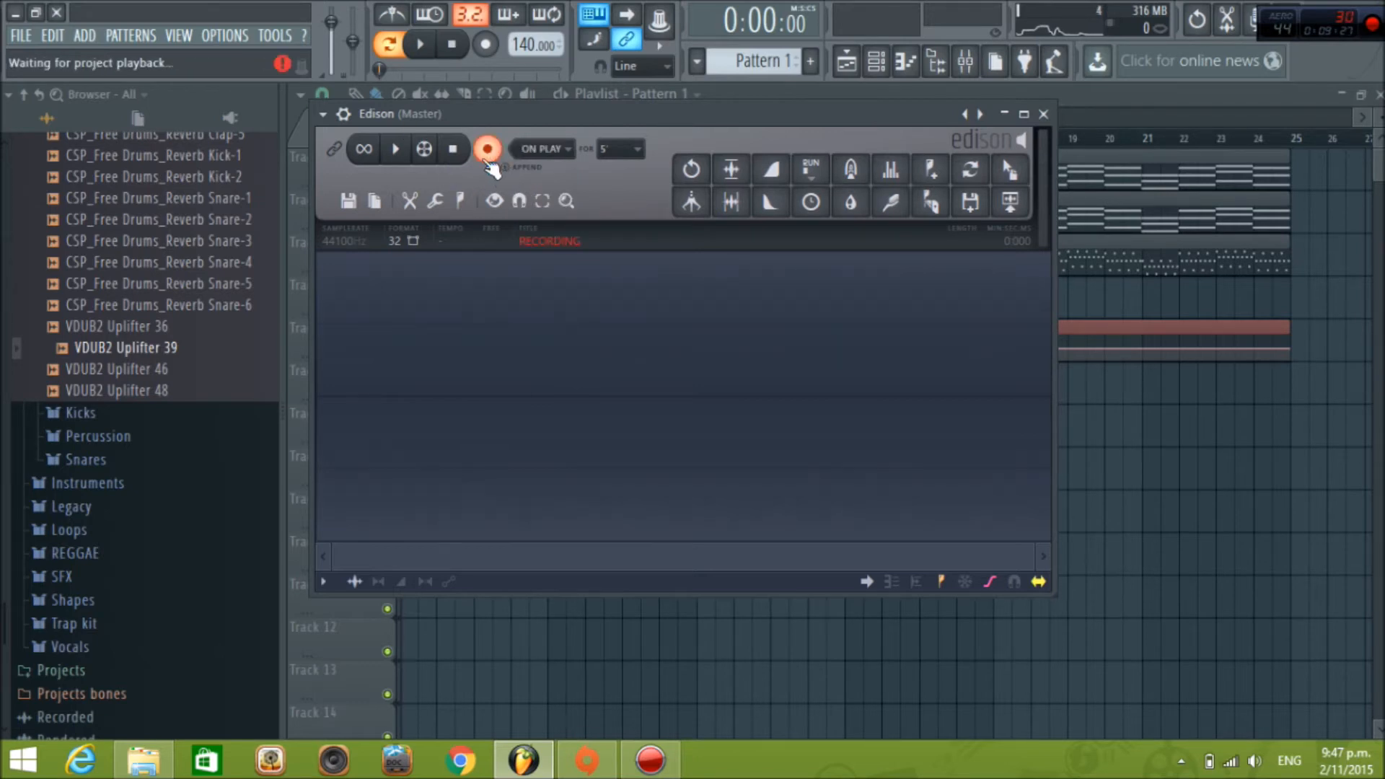
left_click(426, 45)
left_click(453, 46)
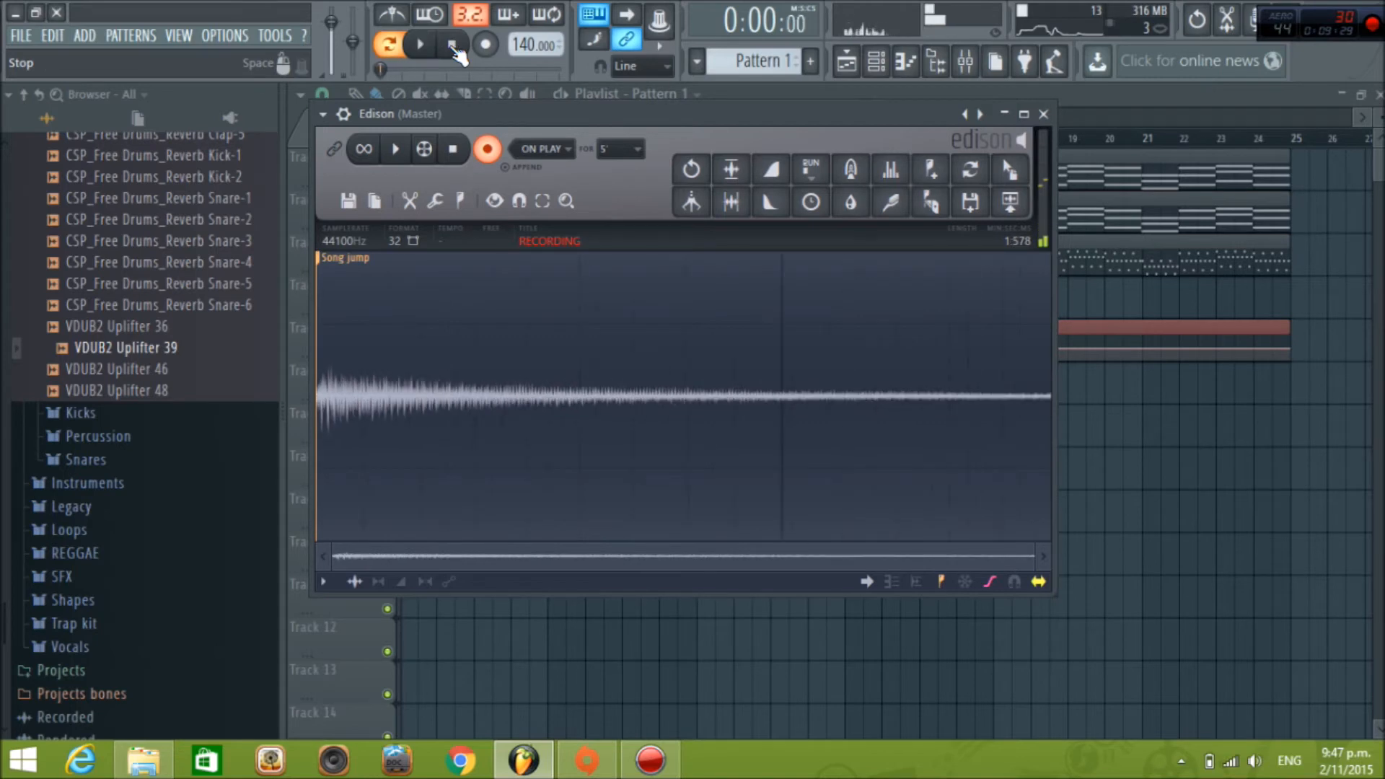
left_click(492, 159)
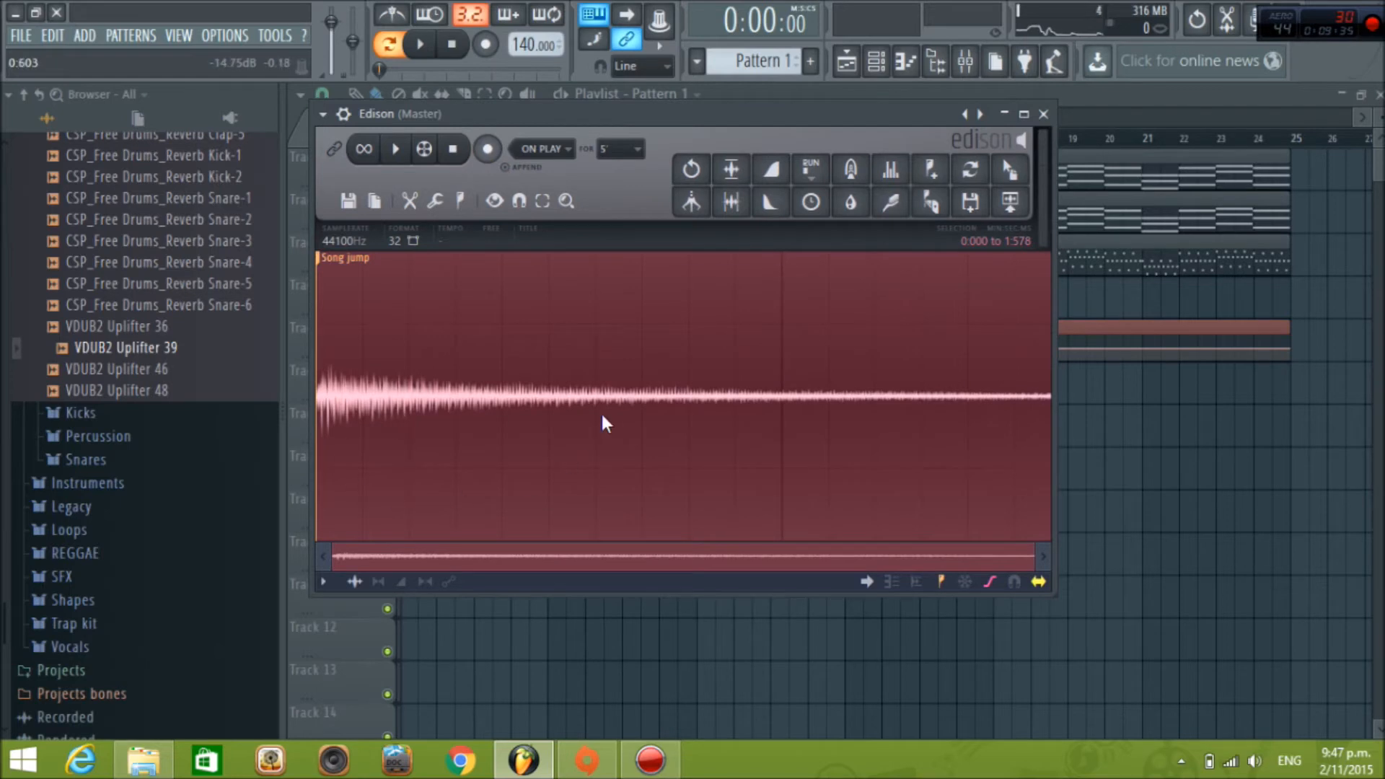
Send the Edison recording to the playlist as an audio clip and place it on Track 6 at bar 16
left_click(1010, 203)
left_click(1044, 115)
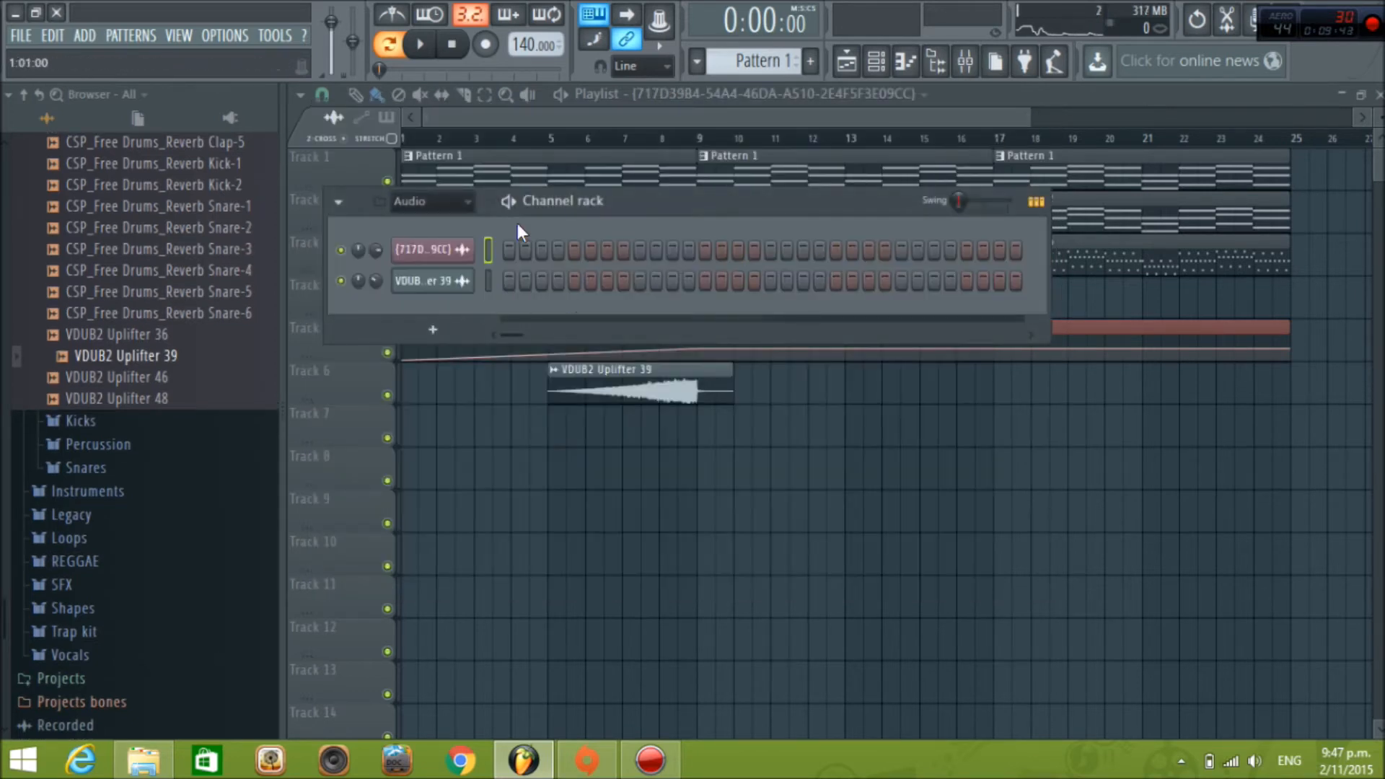
left_click(556, 105)
left_click_drag(412, 262, 976, 397)
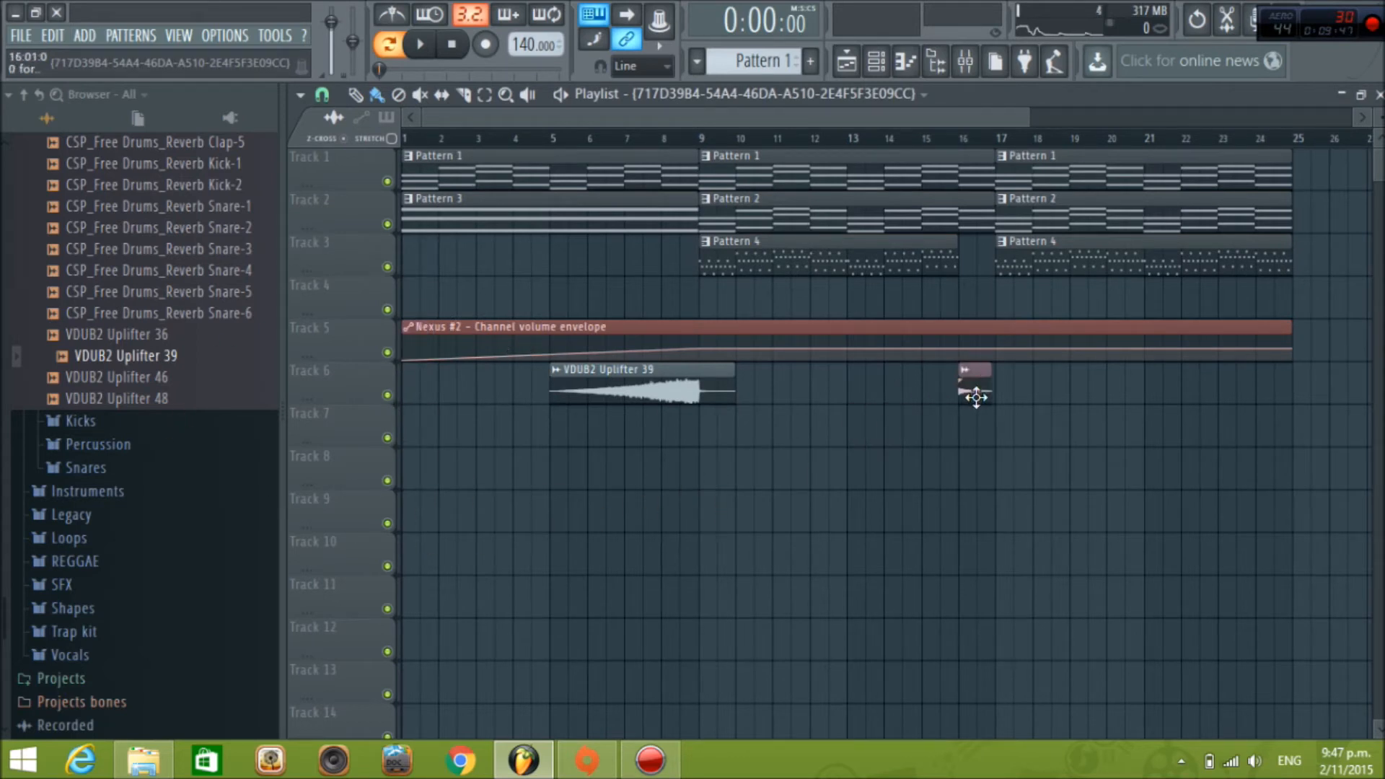
Normalize and reverse the recorded chord clip, add a fade-in to it, and close its channel settings
double_click(985, 389)
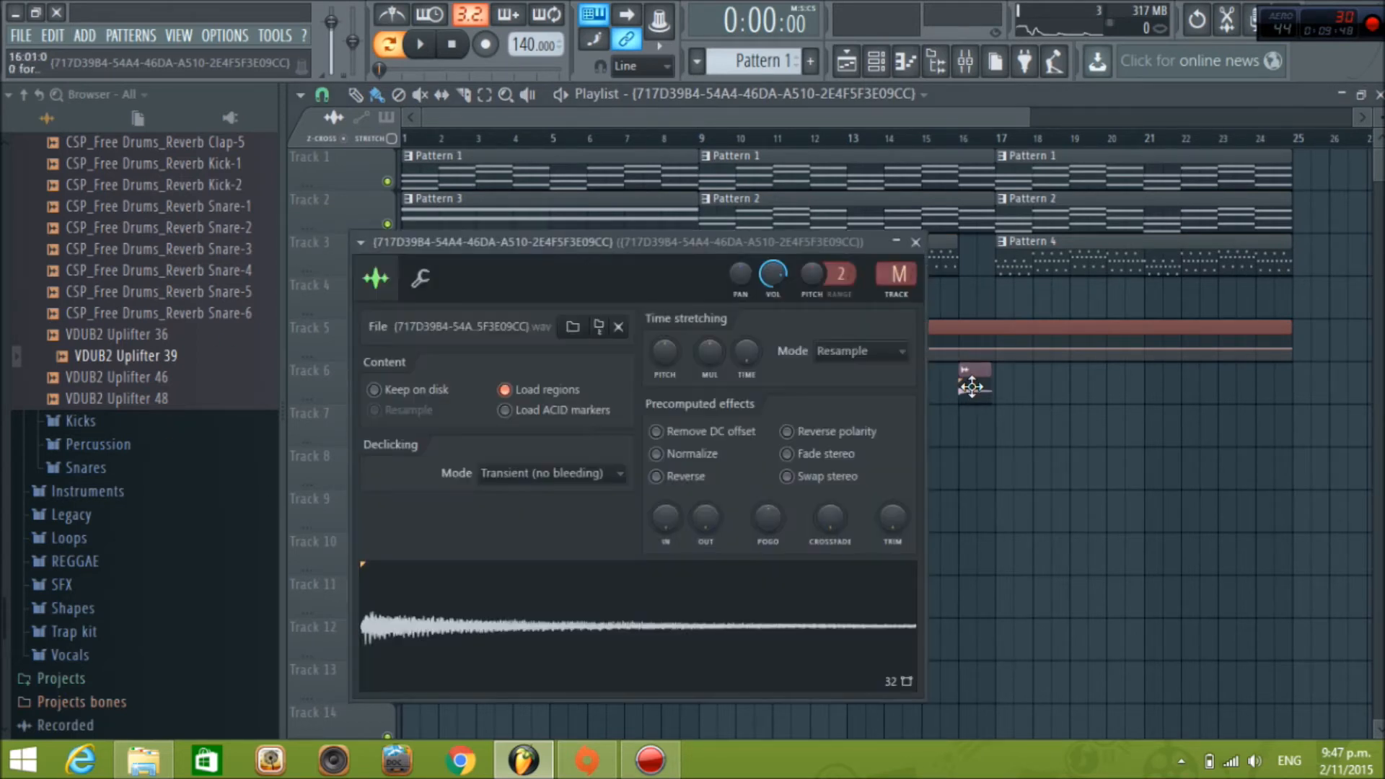
left_click(691, 456)
left_click(689, 477)
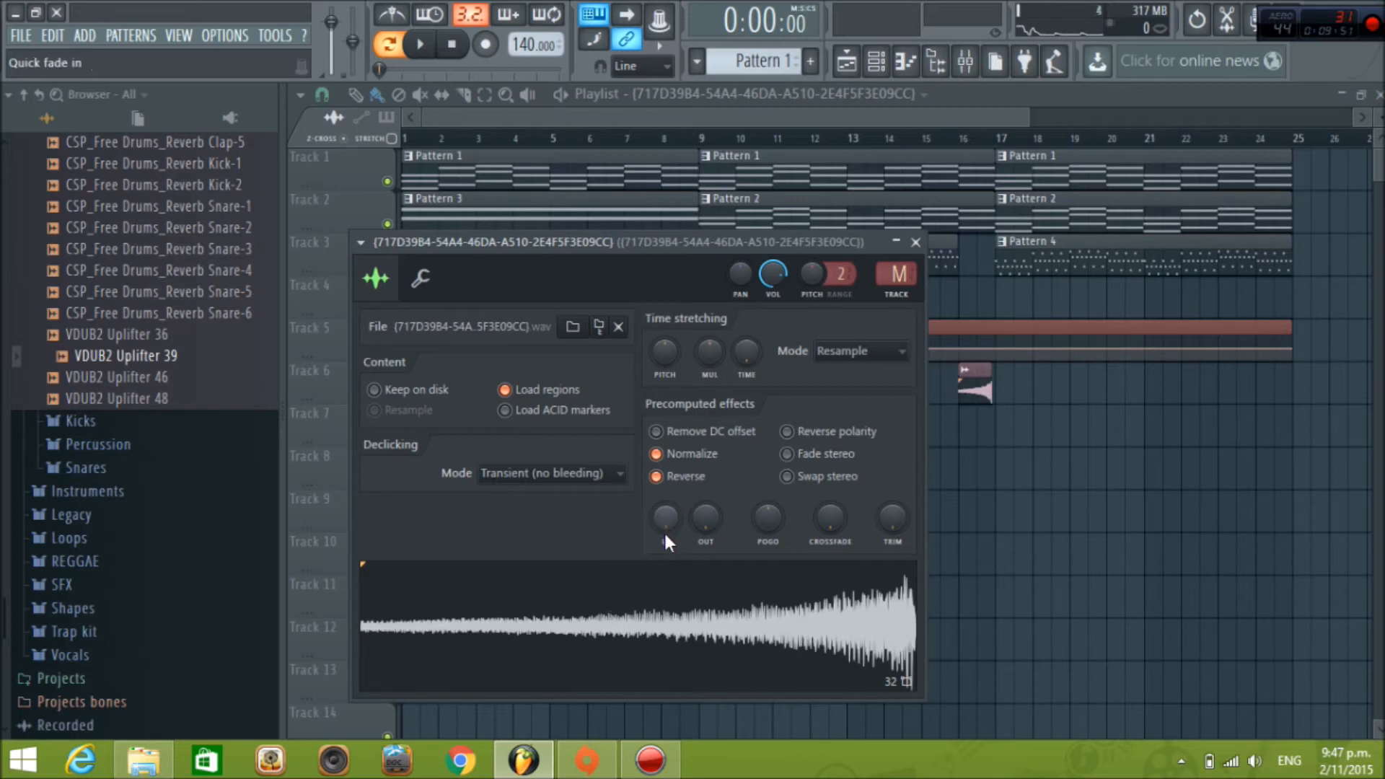
left_click_drag(664, 513, 664, 486)
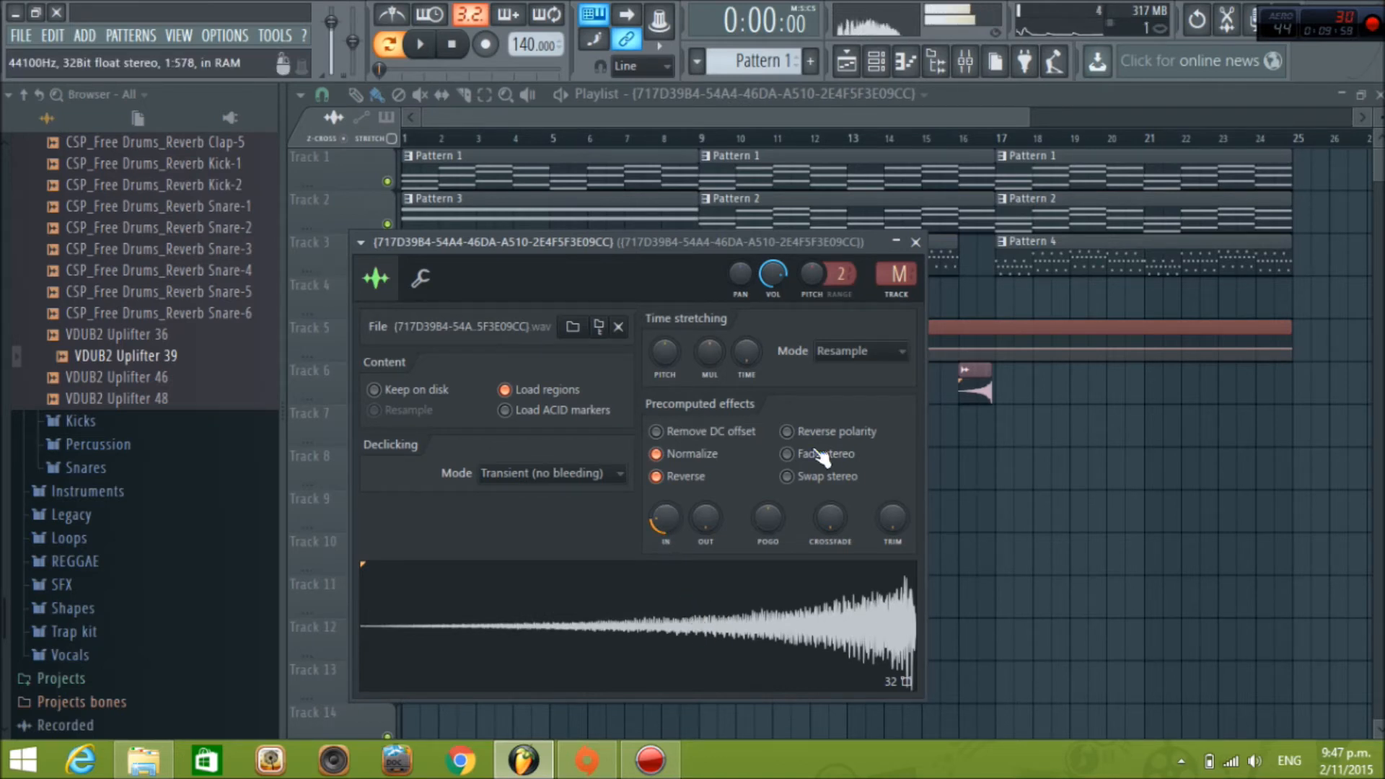
scroll(959, 173, "up", 3)
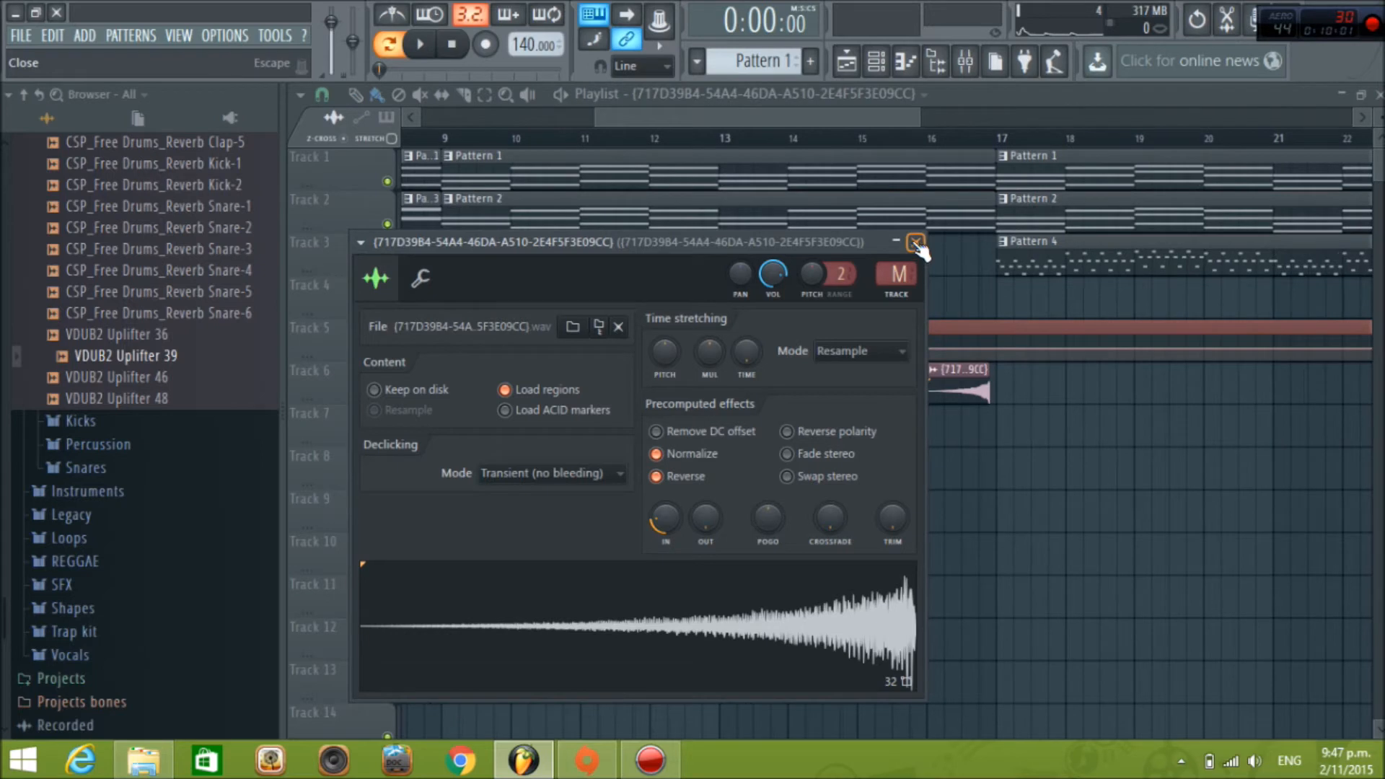
left_click(916, 241)
Shorten the second Pattern 1 clip and first Pattern 2 clip to end at bar 16, and move the reversed chord to Track 4, ending at bar 17
left_click_drag(948, 179, 983, 207)
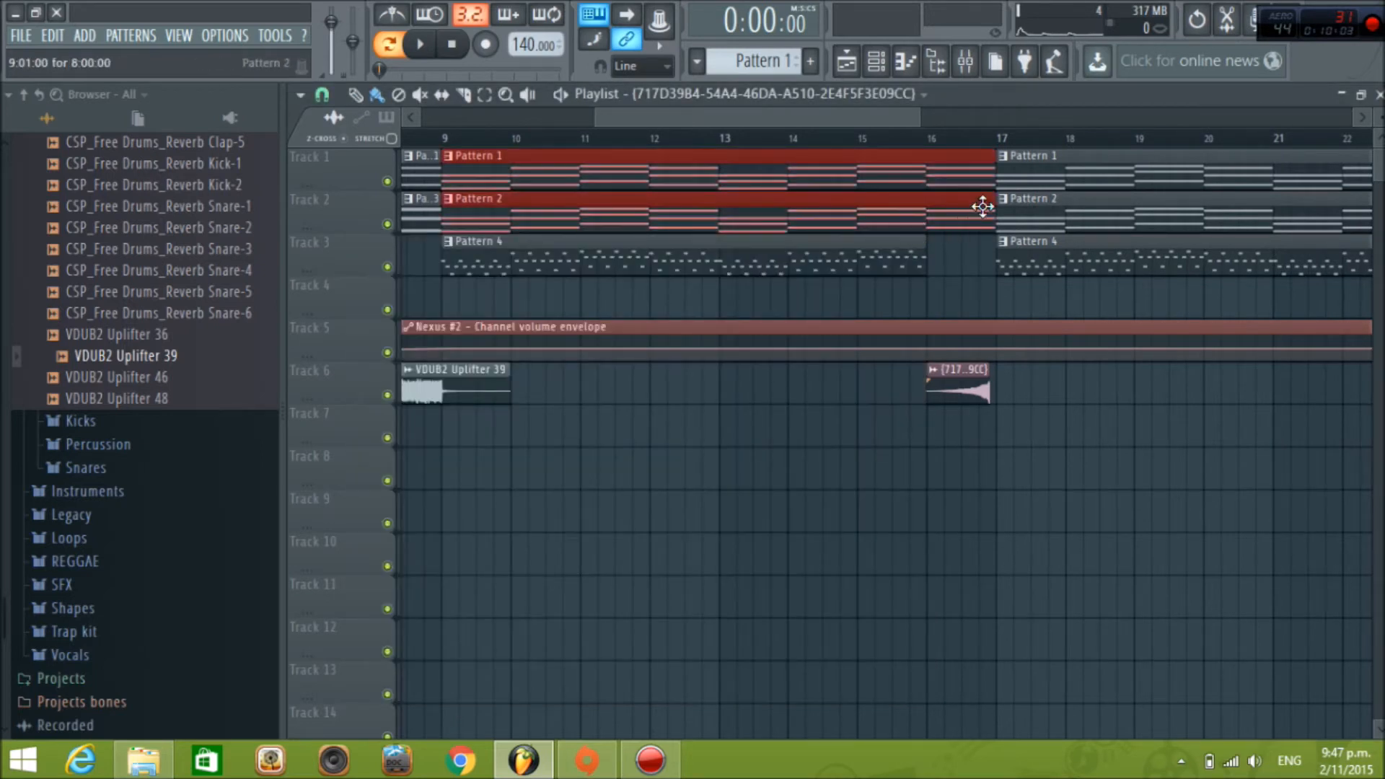
left_click(940, 257)
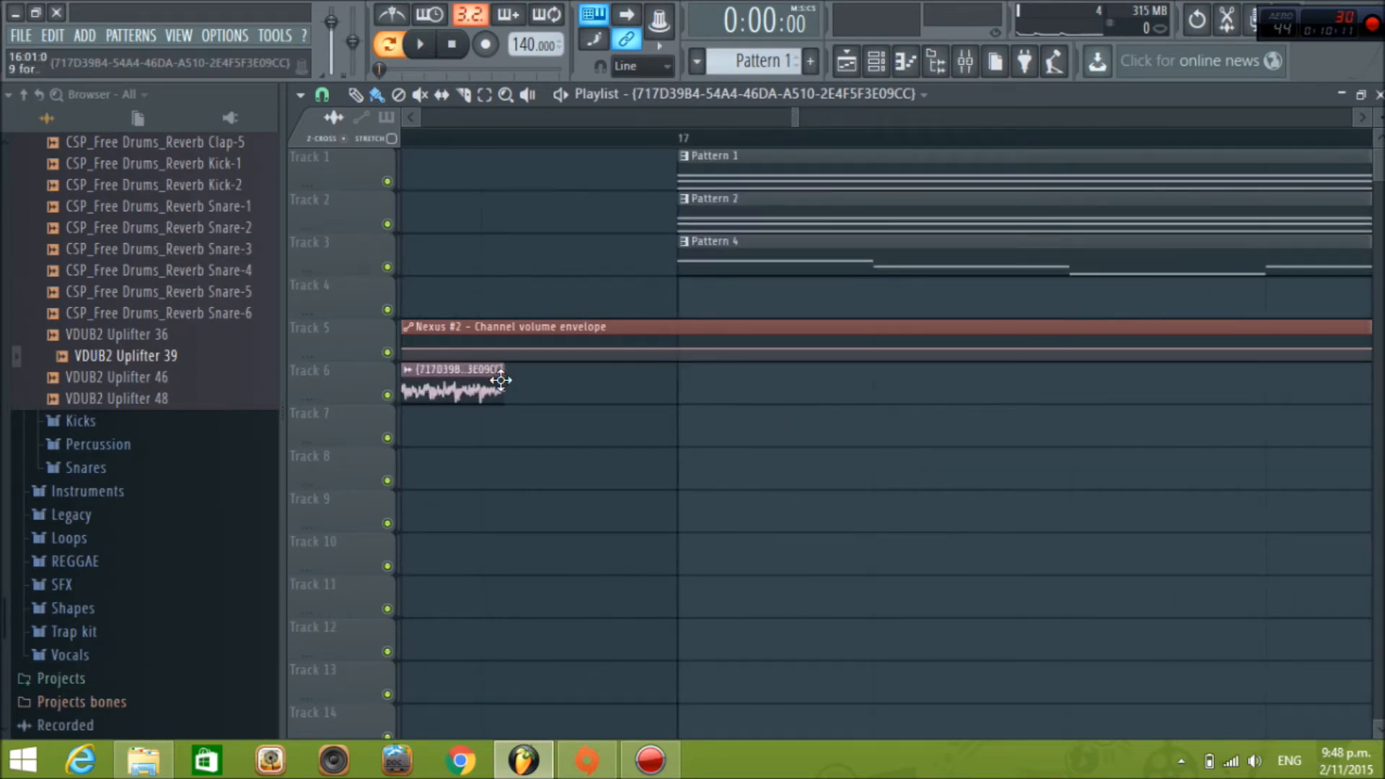
left_click_drag(662, 372, 666, 280)
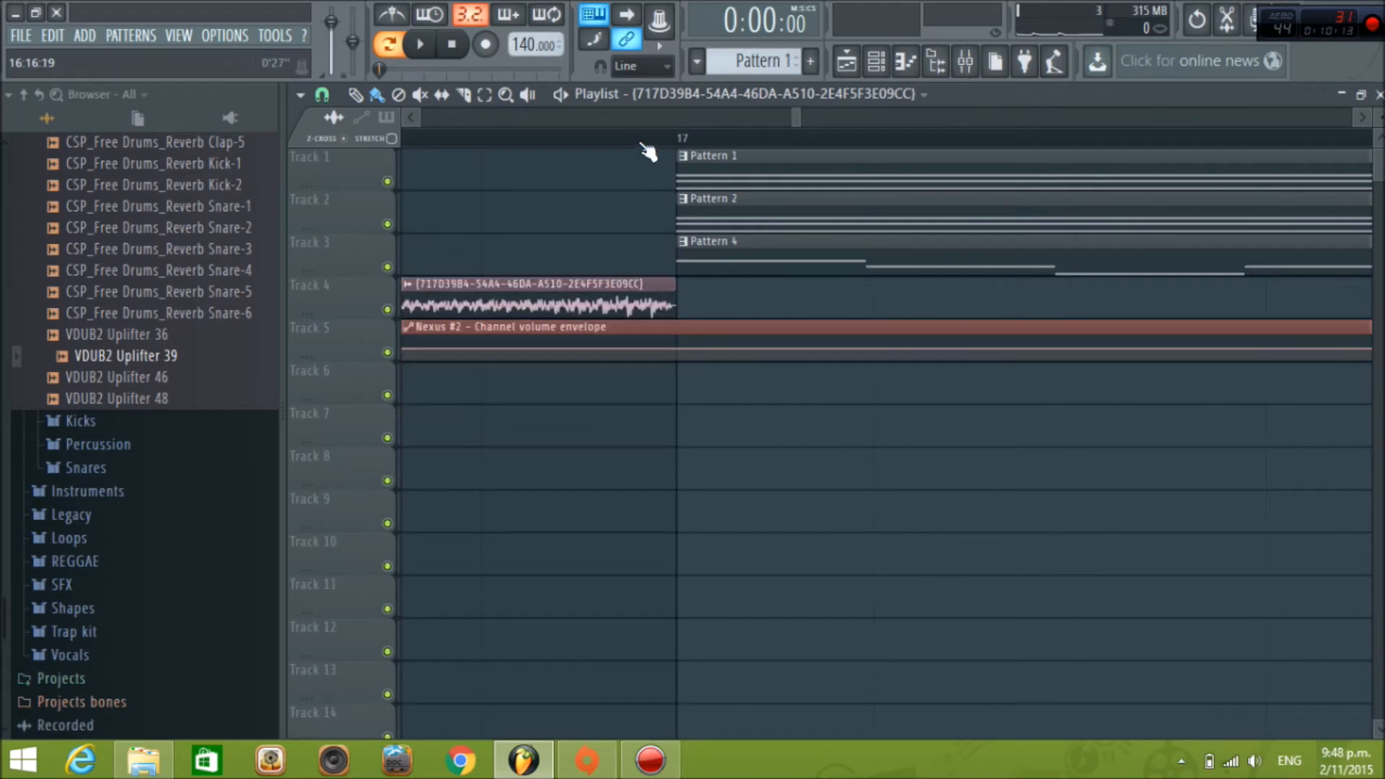
Switch back to song playback and audition the reversed-chord transition from bar 15
scroll(752, 153, "down", 3)
left_click_drag(752, 121, 593, 151)
left_click(869, 137)
key("space")
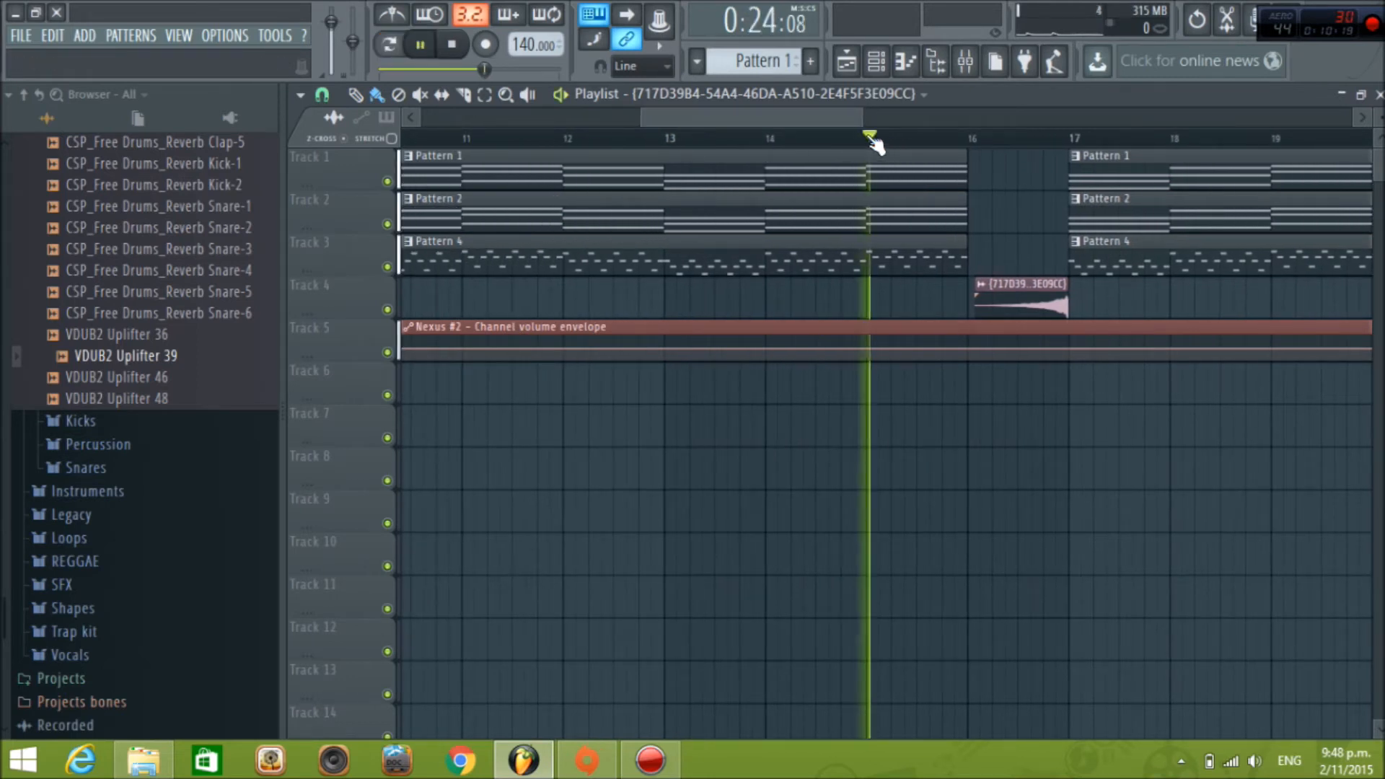
left_click_drag(862, 119, 999, 124)
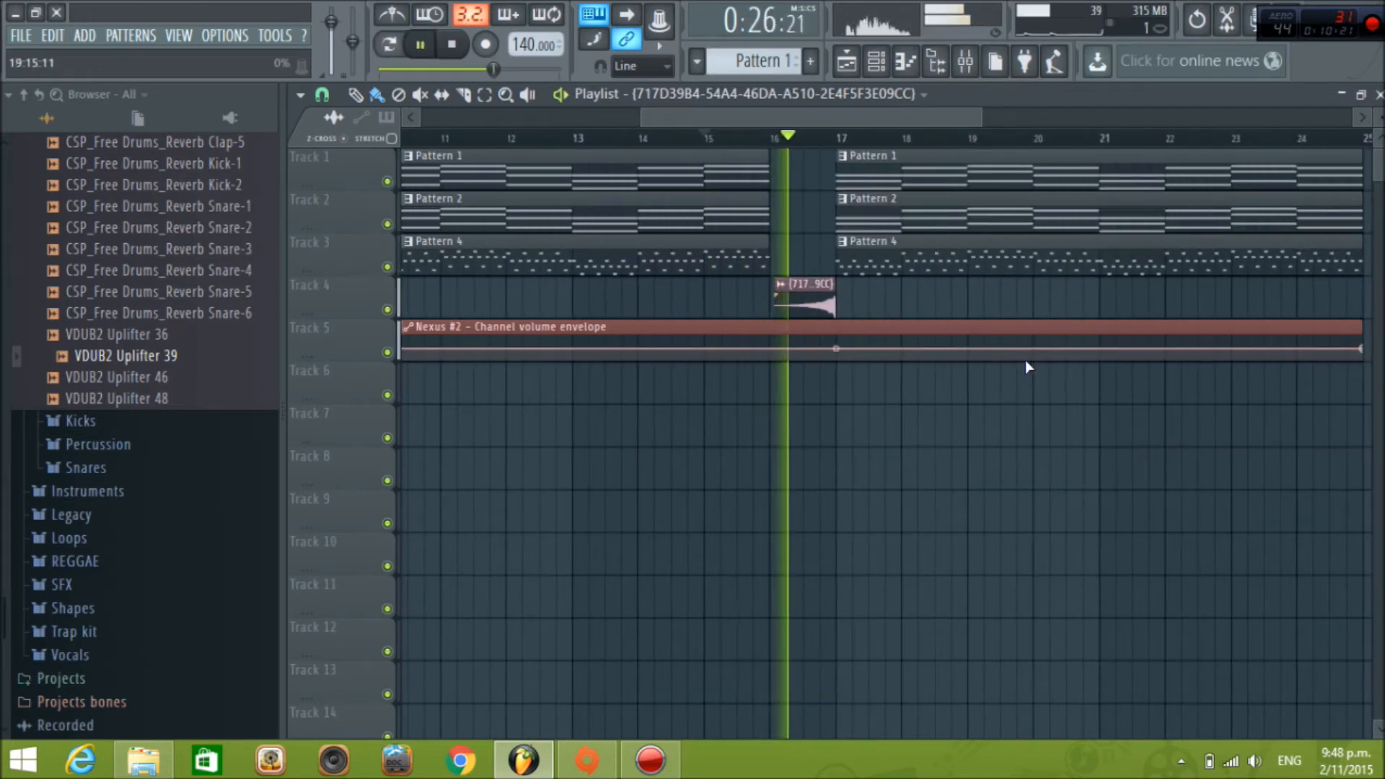
key("space")
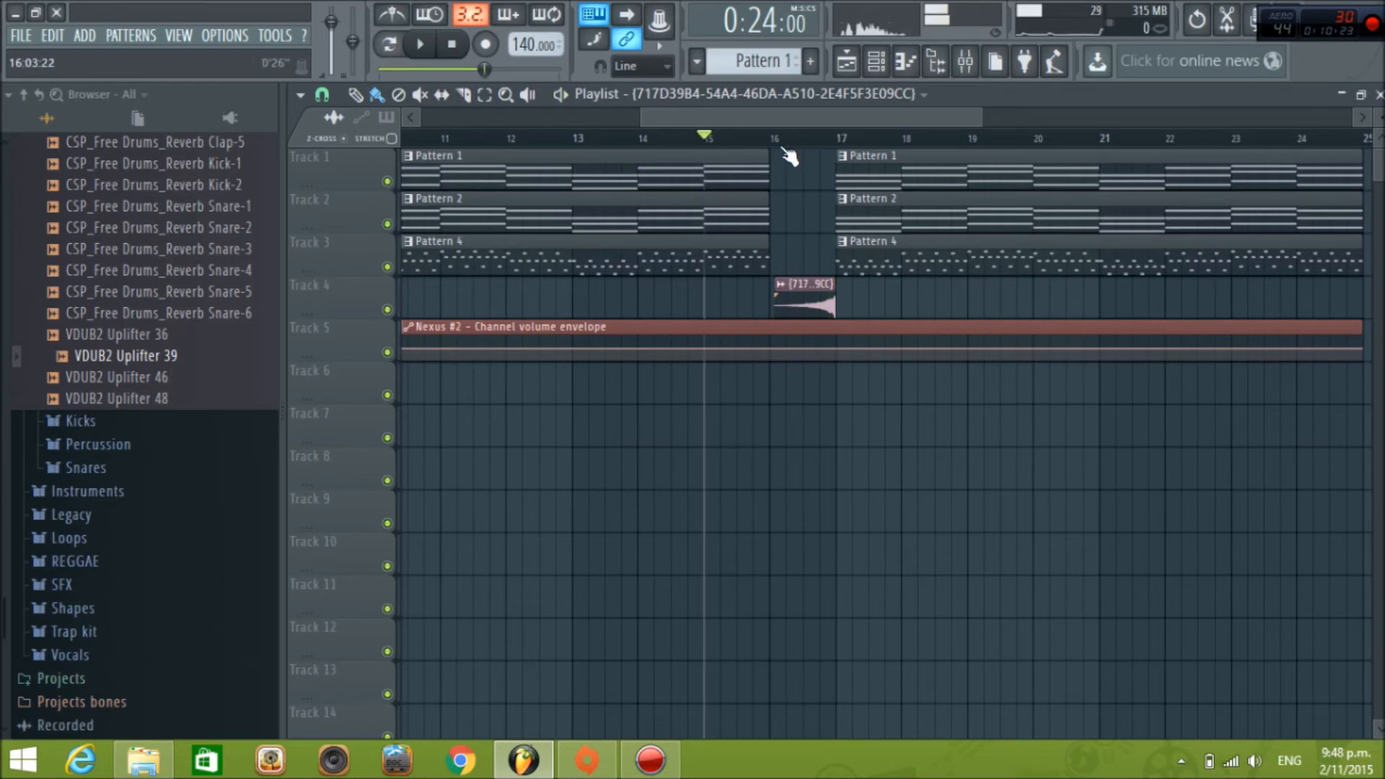
Place a second VDUB2 Uplifter 39 clip on Track 6 at bar 12 and play the transition from bar 15
scroll(810, 147, "down", 6)
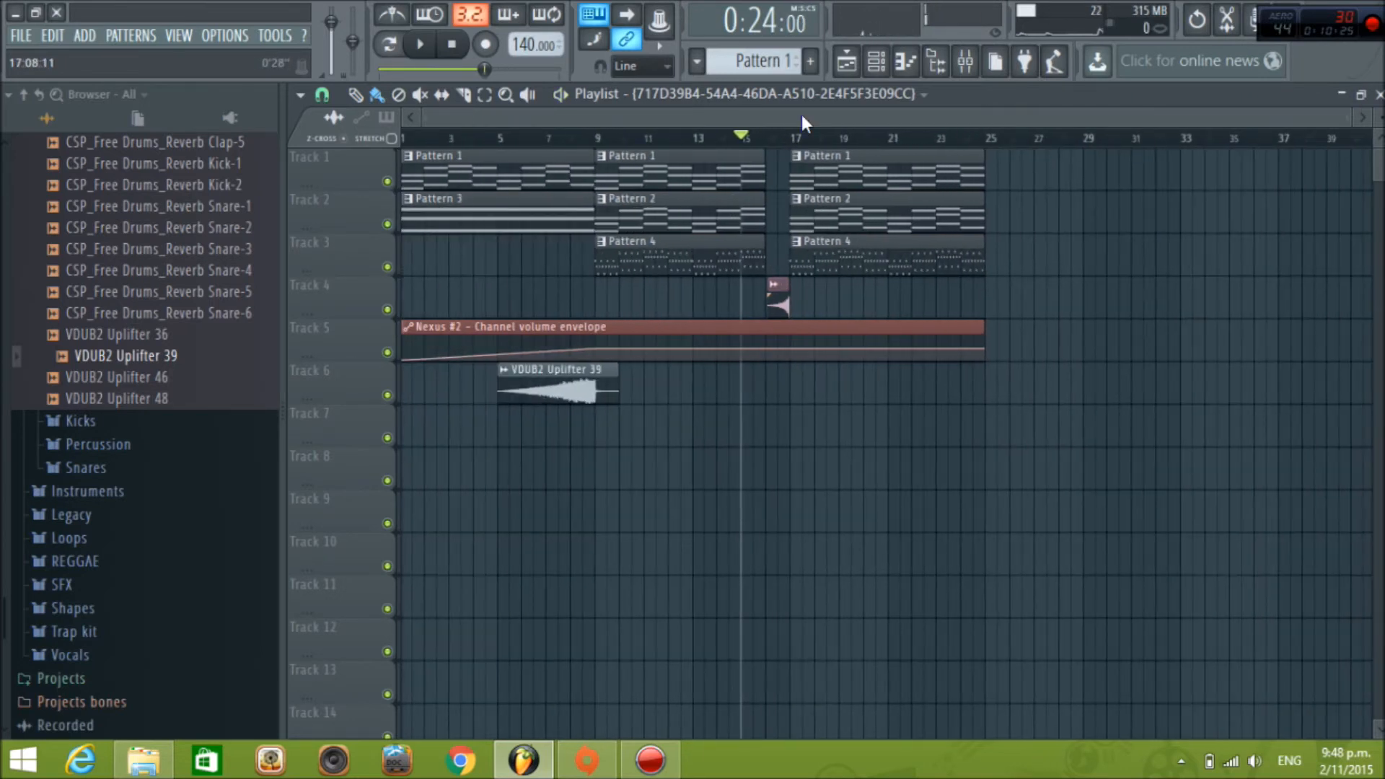
left_click(604, 391)
left_click(700, 374)
left_click_drag(749, 389, 729, 396)
key("space")
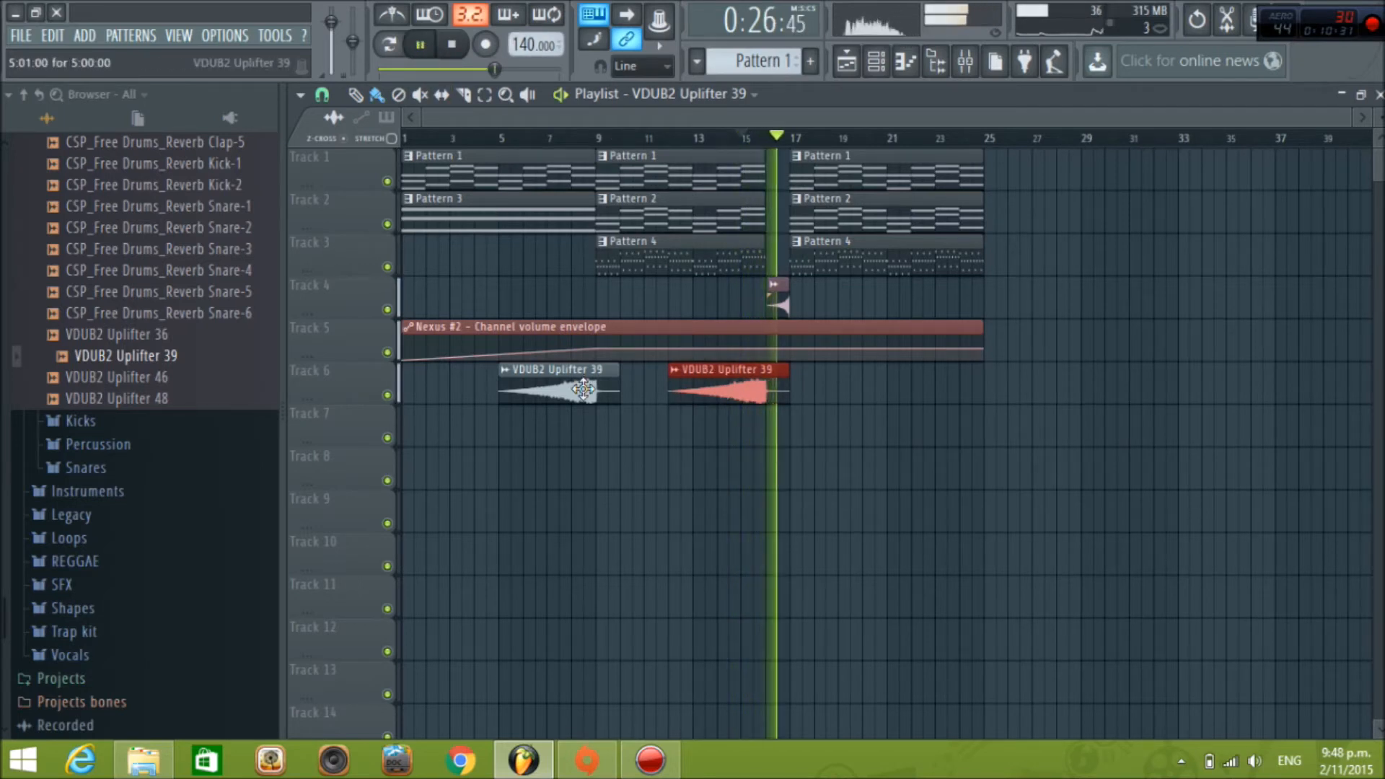
Stop playback, then move both VDUB2 Uplifter 39 clips to Track 5 and the Nexus #2 volume envelope to Track 6
key("space")
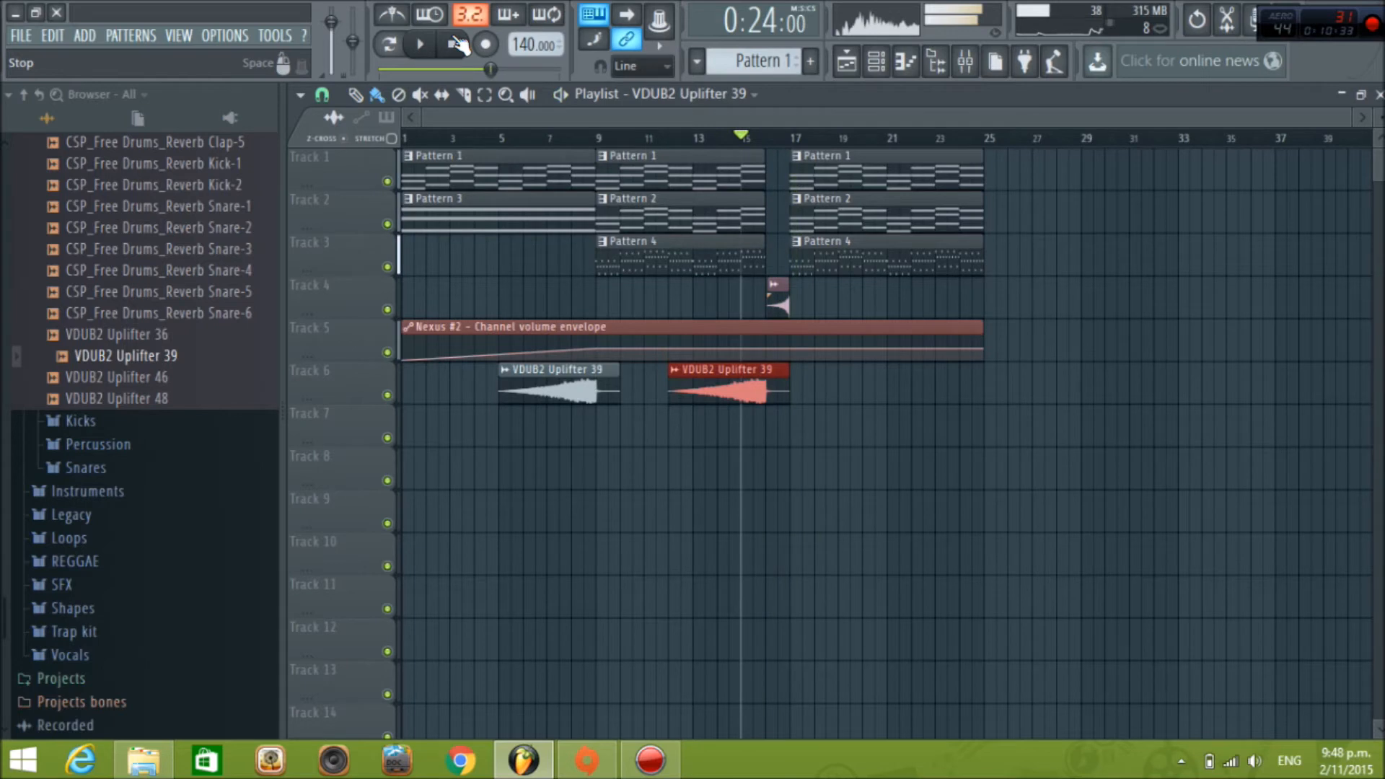
left_click(807, 407)
right_click(806, 408)
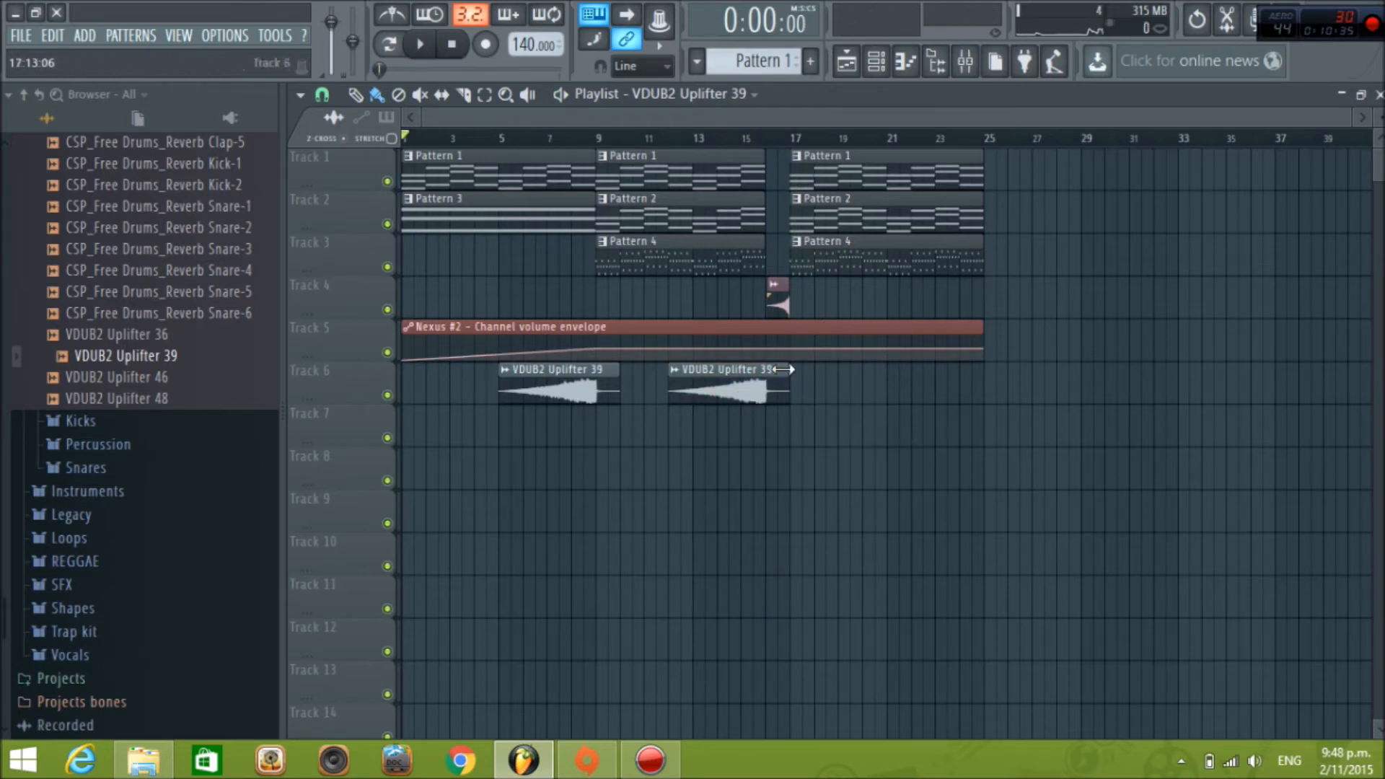
left_click_drag(784, 334, 769, 424)
left_click_drag(847, 320, 581, 445)
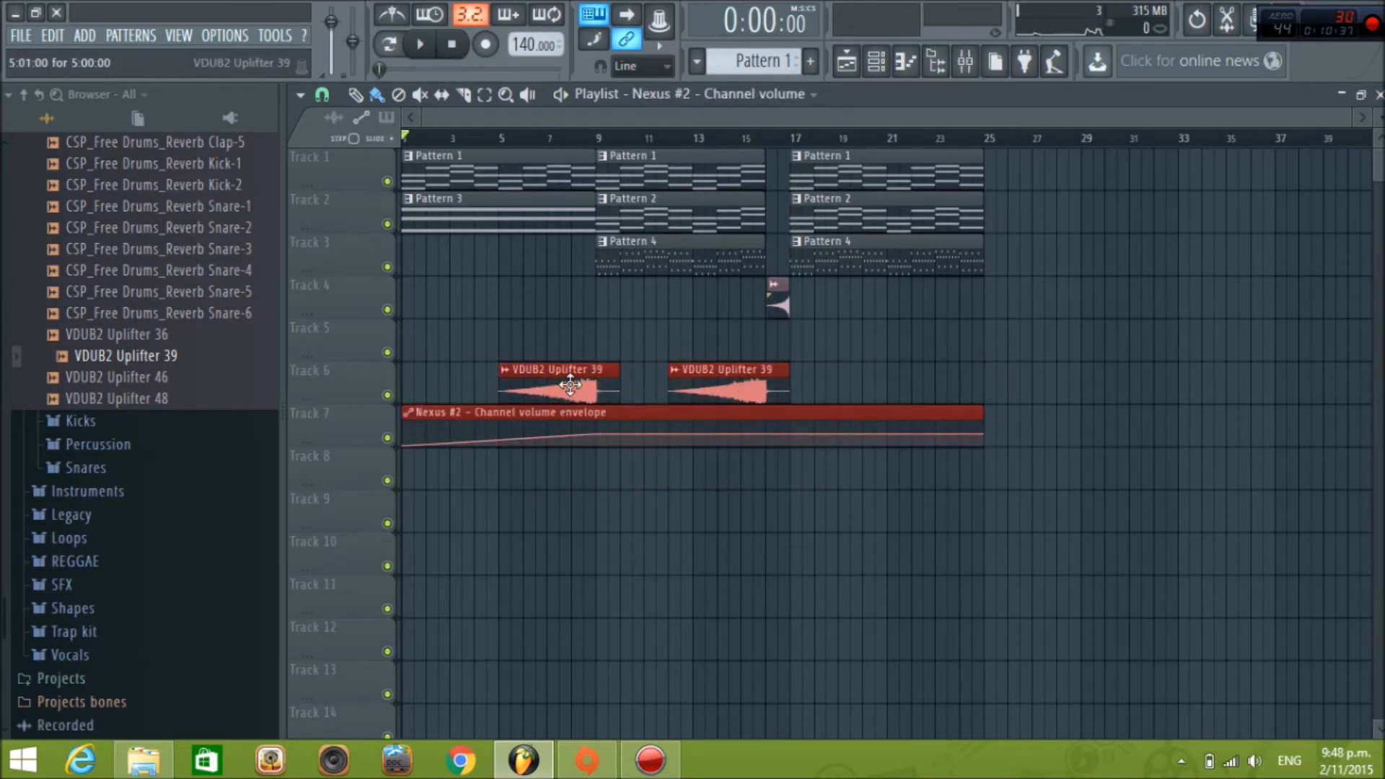
left_click_drag(572, 382, 549, 337)
left_click(673, 417)
right_click(698, 424)
right_click(697, 424)
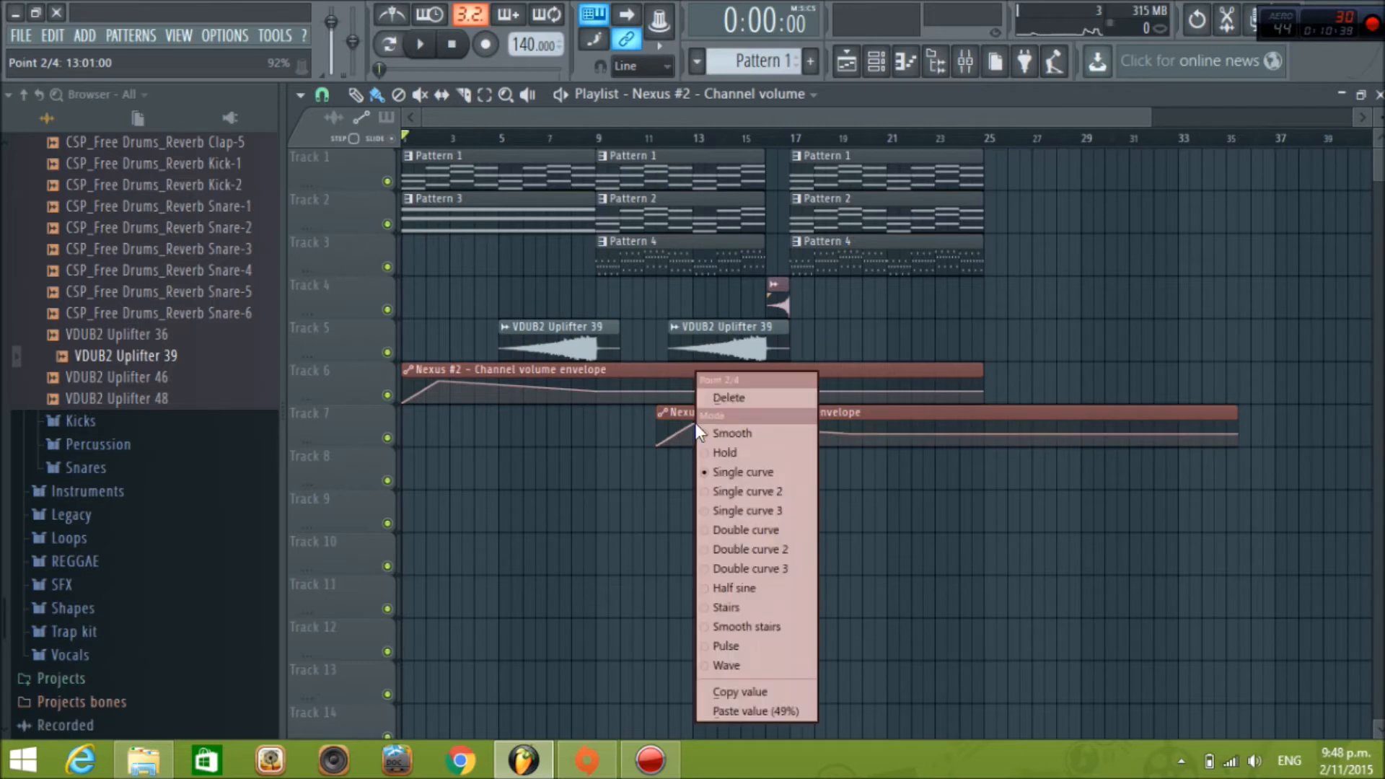
left_click(726, 397)
right_click(723, 408)
Select the empty Pattern 5 and show all channels in the channel rack
left_click(886, 71)
right_click(787, 59)
left_click(885, 77)
left_click(693, 68)
left_click(445, 206)
left_click(442, 221)
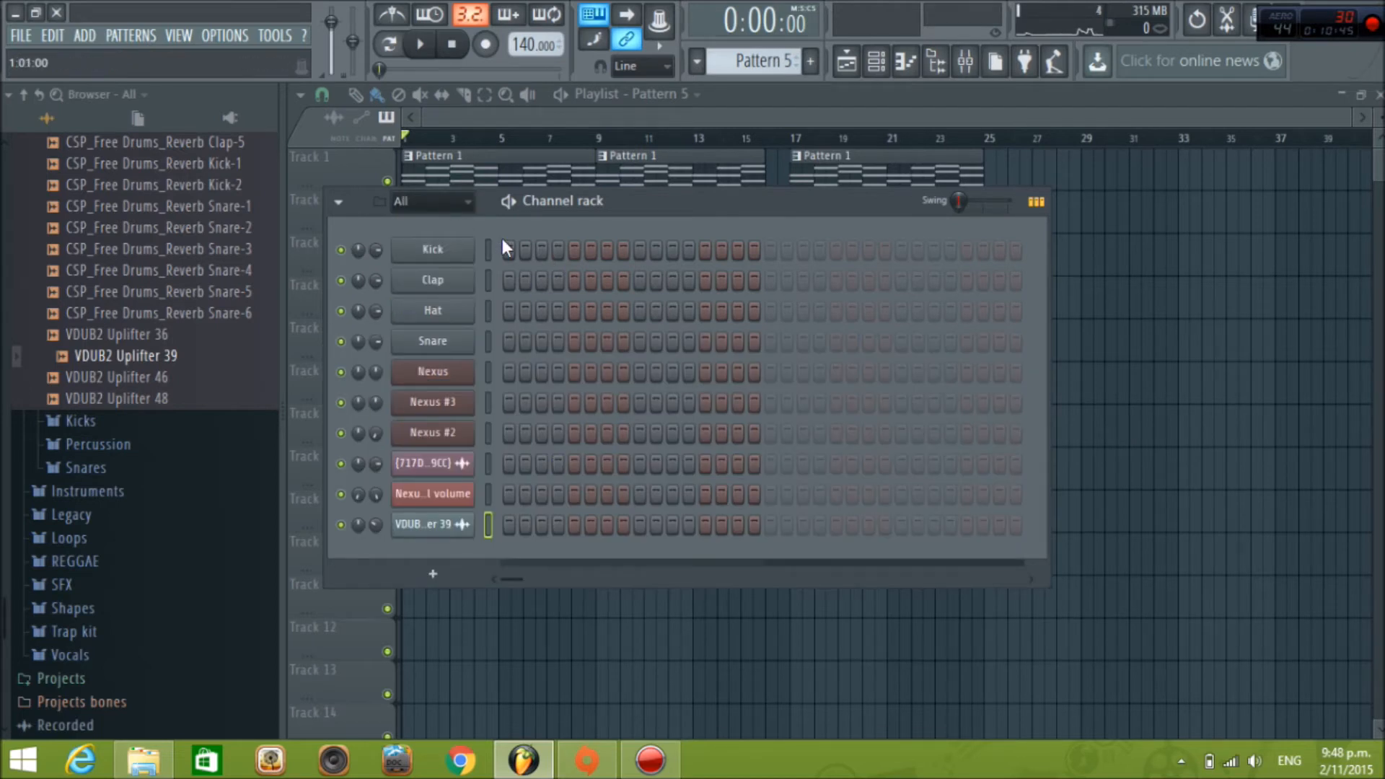
Load VDUB1 Kick 059 from the Gas House Dubstep Vol. 1 kicks into the Kick channel
left_click(25, 95)
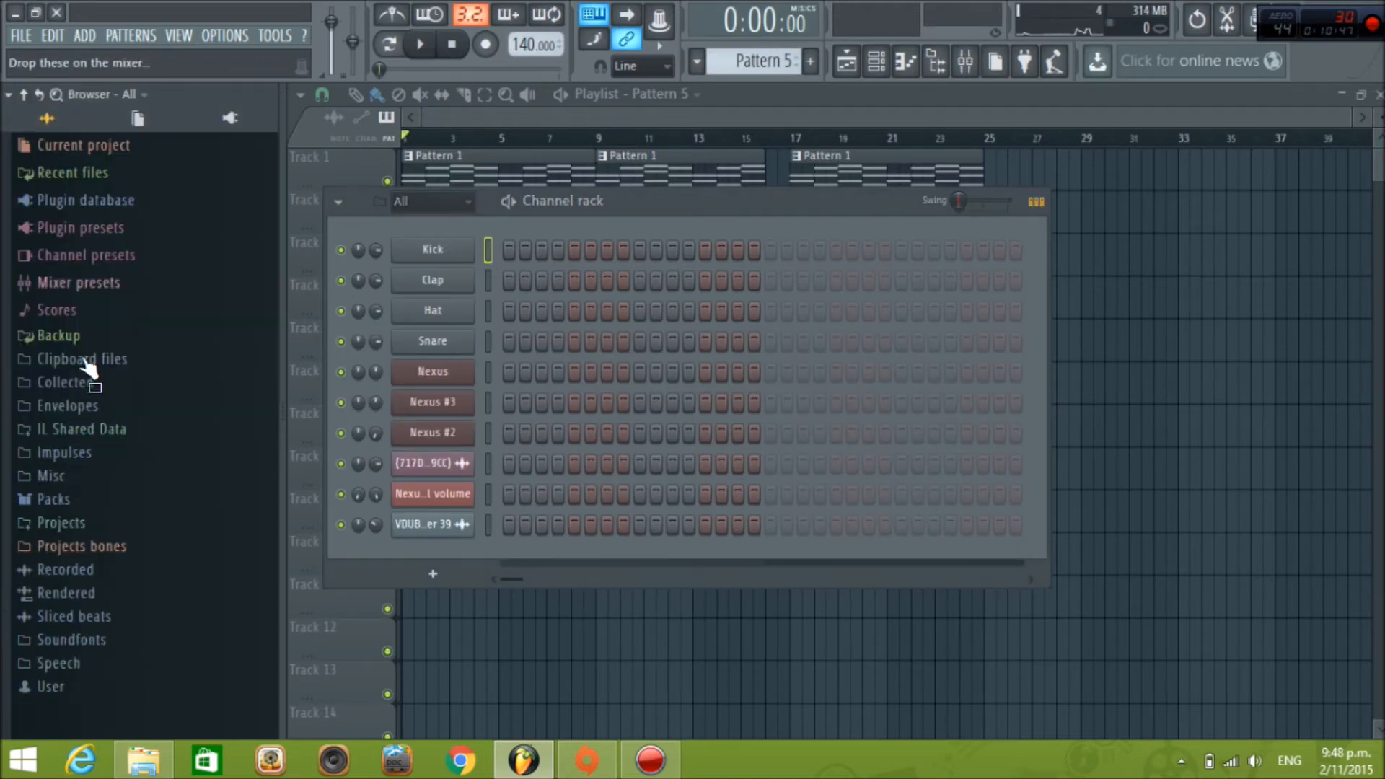
left_click(99, 500)
left_click(144, 350)
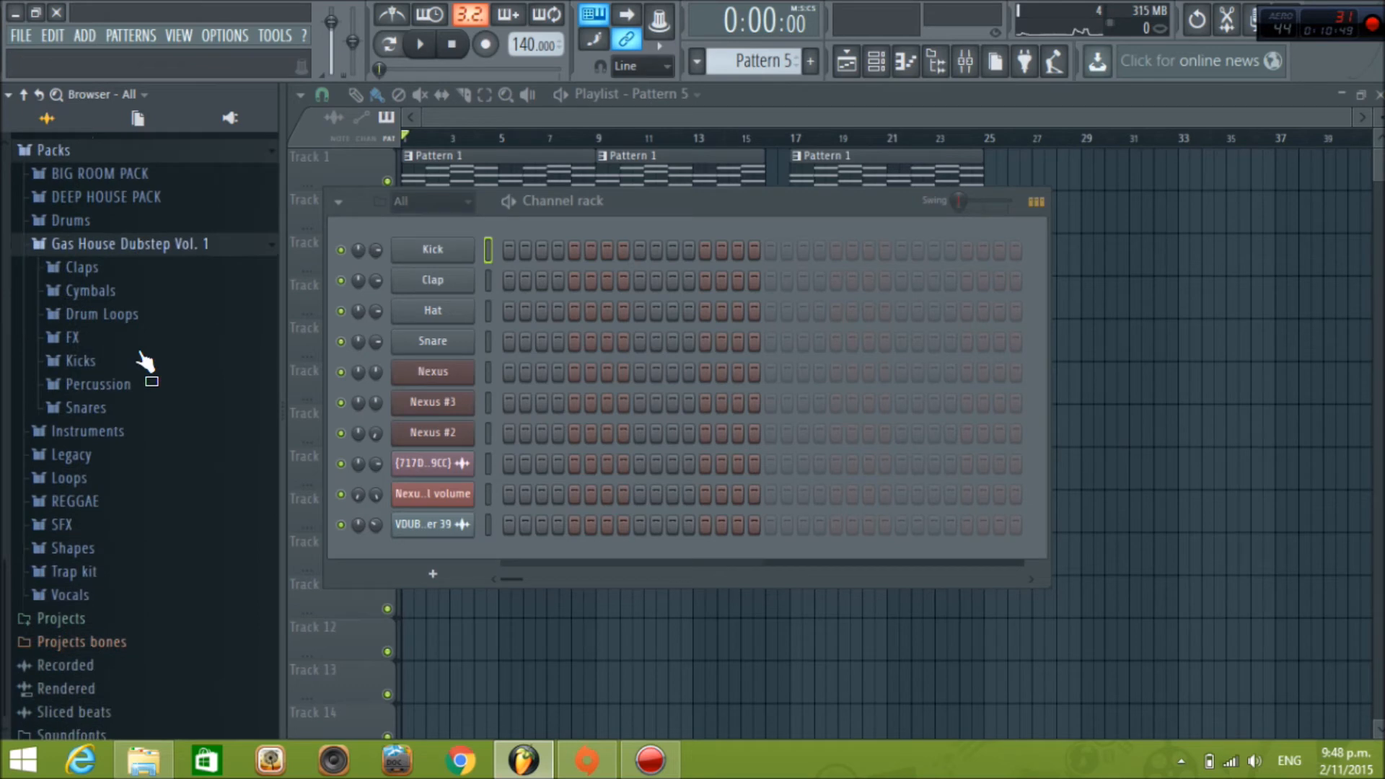
left_click(140, 315)
scroll(189, 469, "down", 15)
left_click_drag(144, 327, 433, 251)
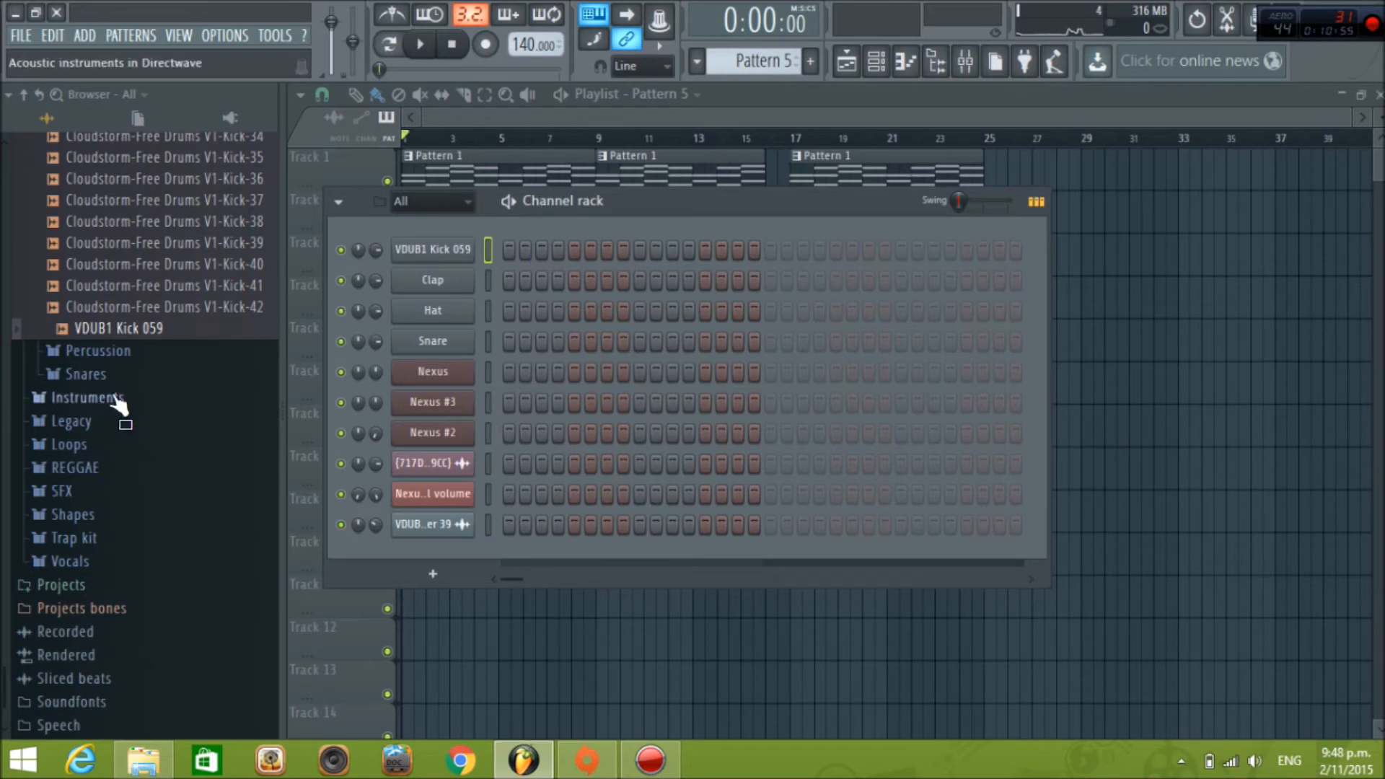
Collapse the Gas House Dubstep Vol. 1 folder and open Big Room SNARES inside the BIG ROOM PACK
scroll(130, 375, "up", 10)
scroll(123, 371, "down", 10)
scroll(120, 366, "up", 10)
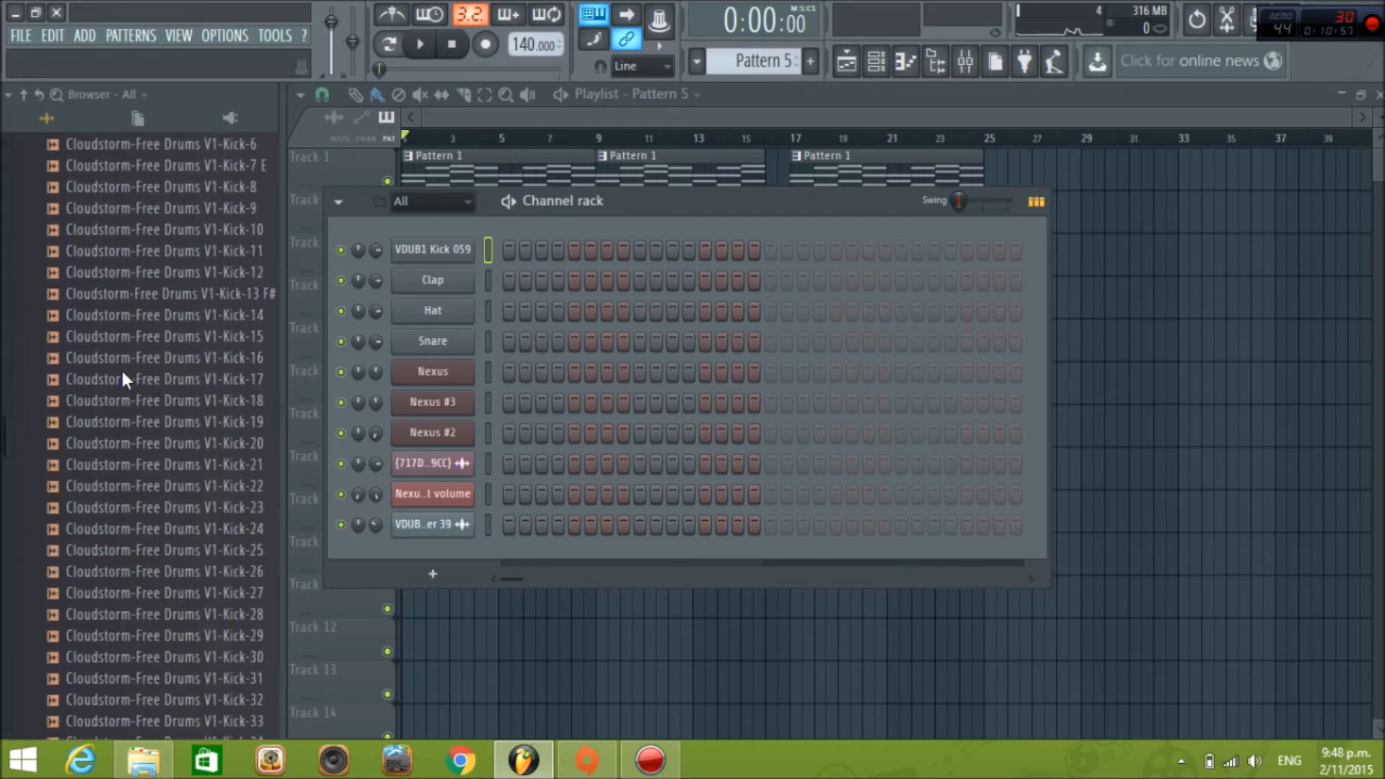
scroll(122, 368, "up", 8)
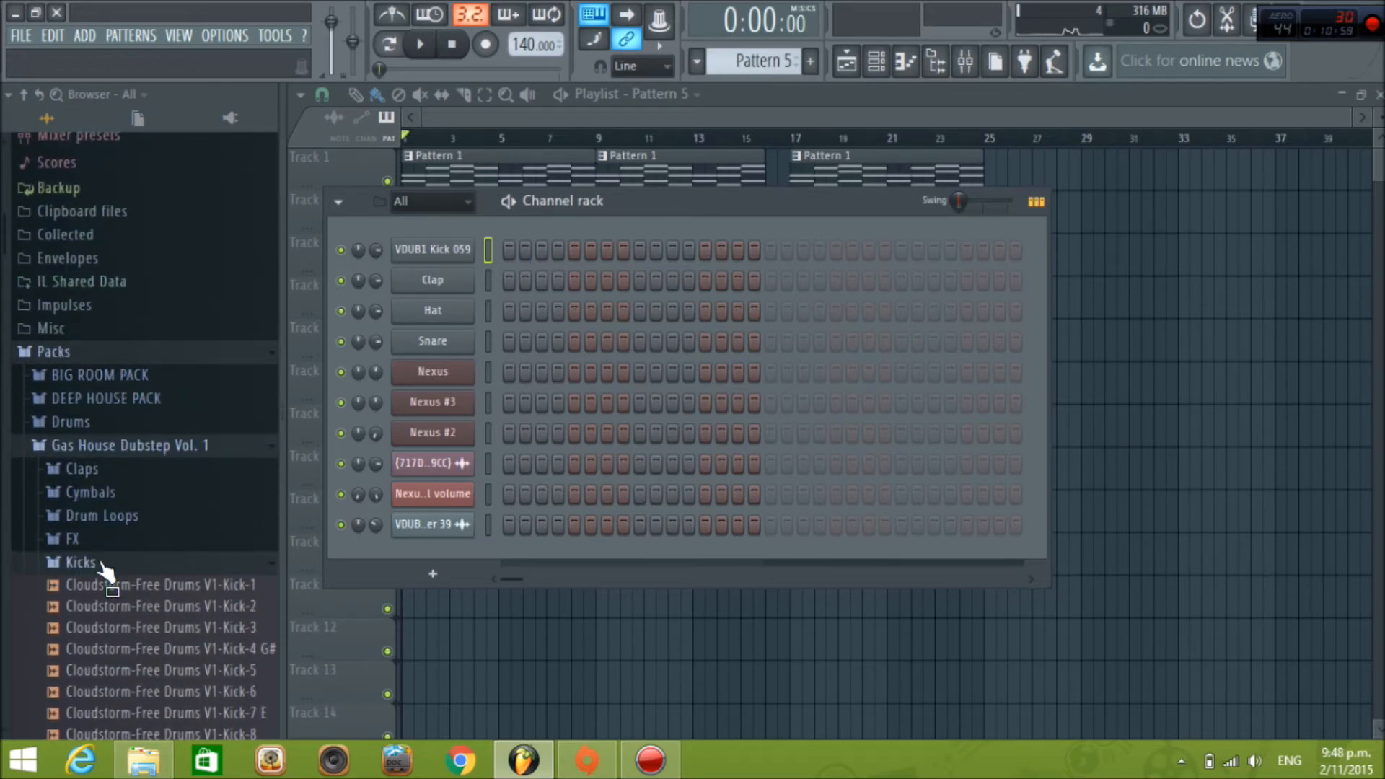
left_click(103, 567)
left_click(137, 448)
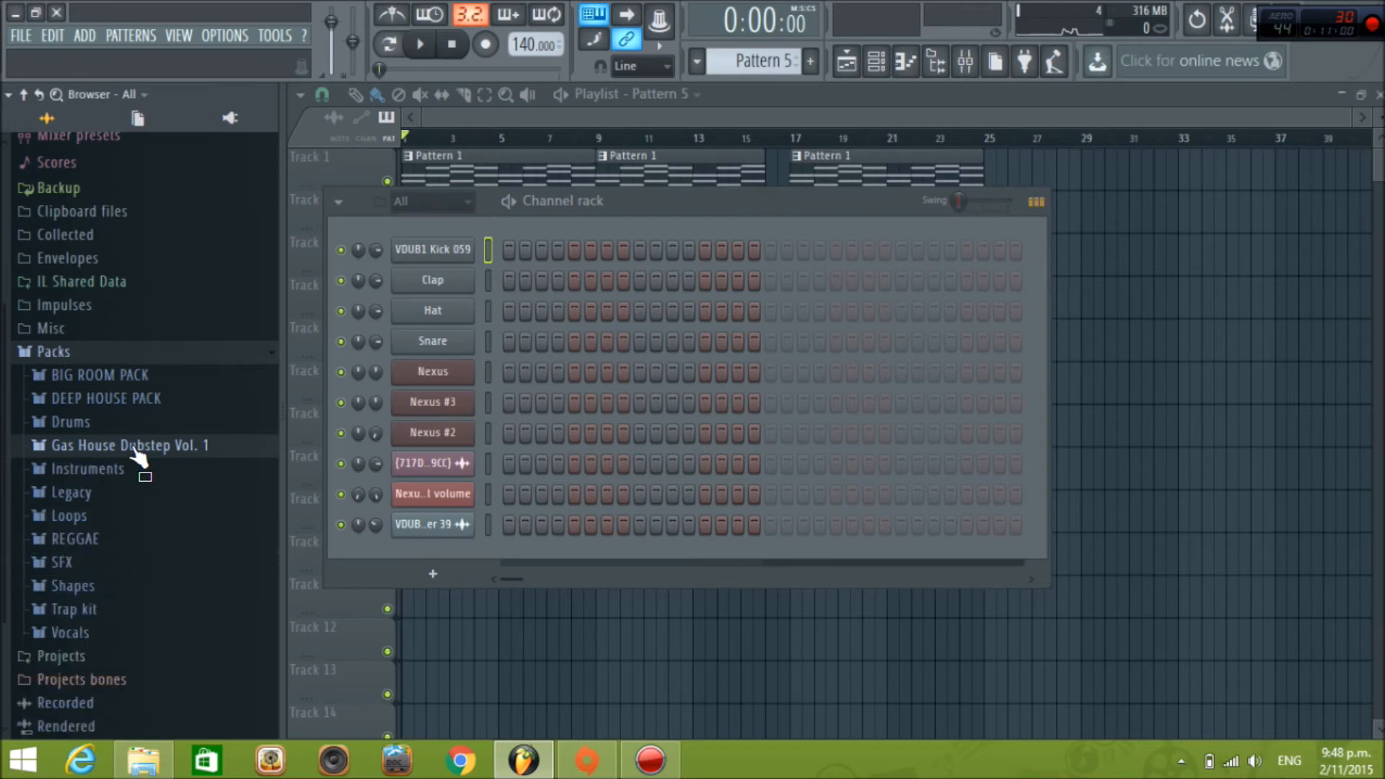
left_click(148, 377)
left_click(157, 498)
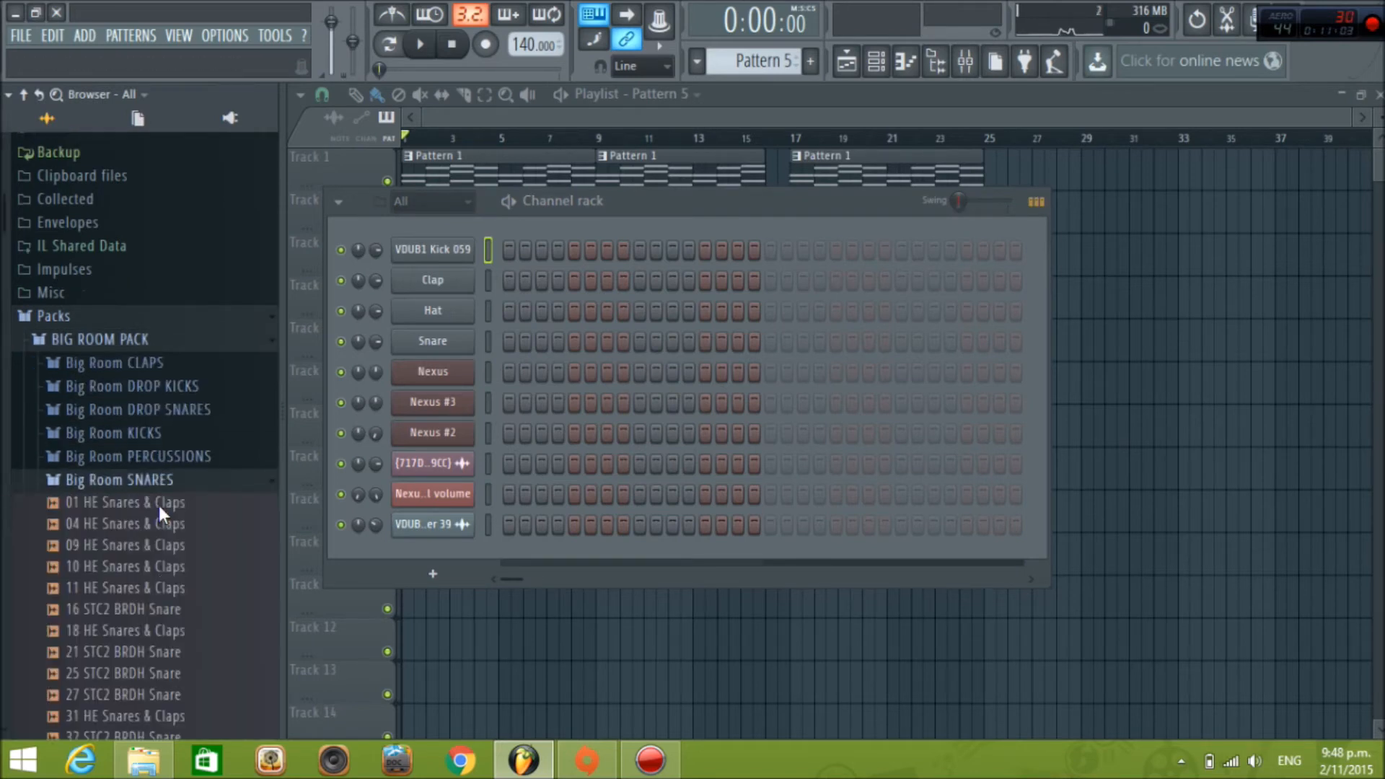
Audition samples in Big Room SNARES and load dh_snr_syn_aftertaste into the Clap channel
scroll(159, 505, "down", 15)
scroll(159, 506, "down", 15)
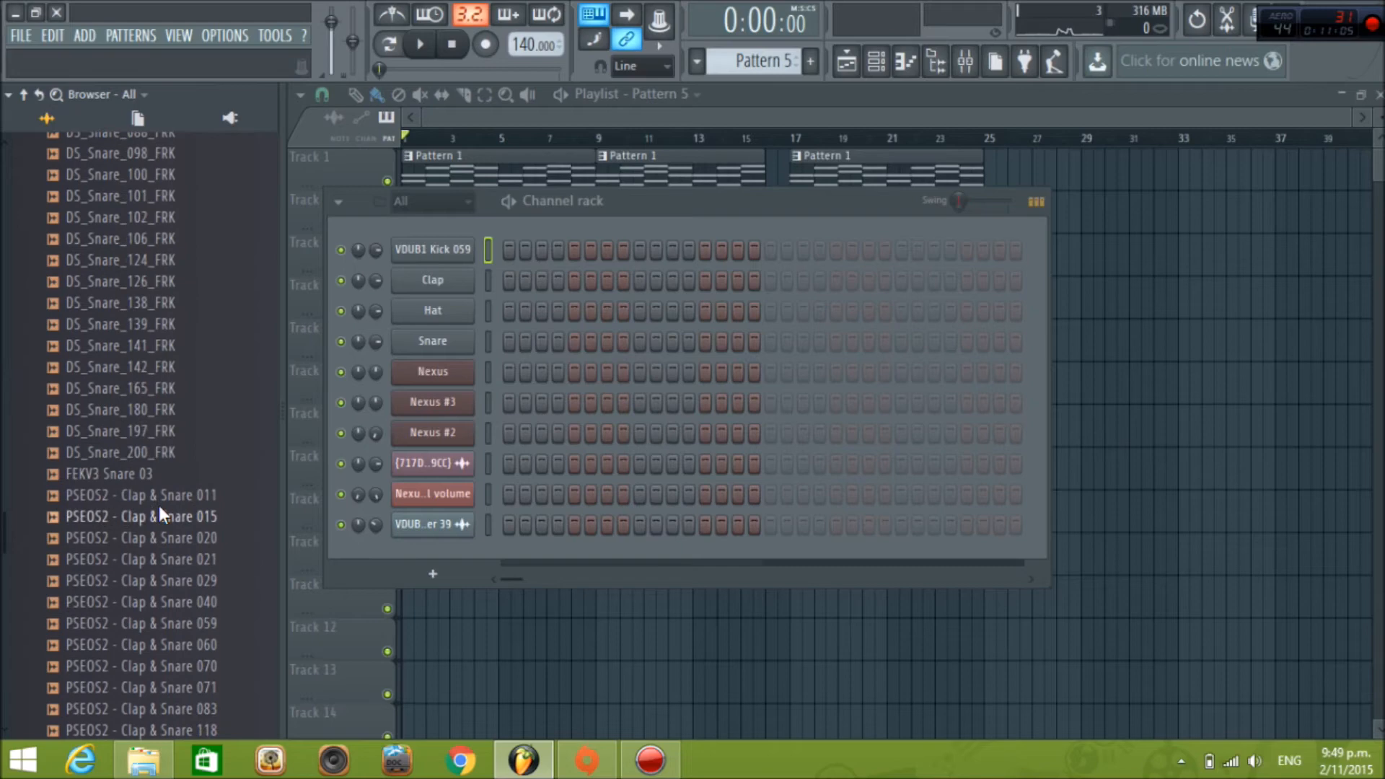
scroll(159, 505, "down", 5)
scroll(159, 505, "down", 15)
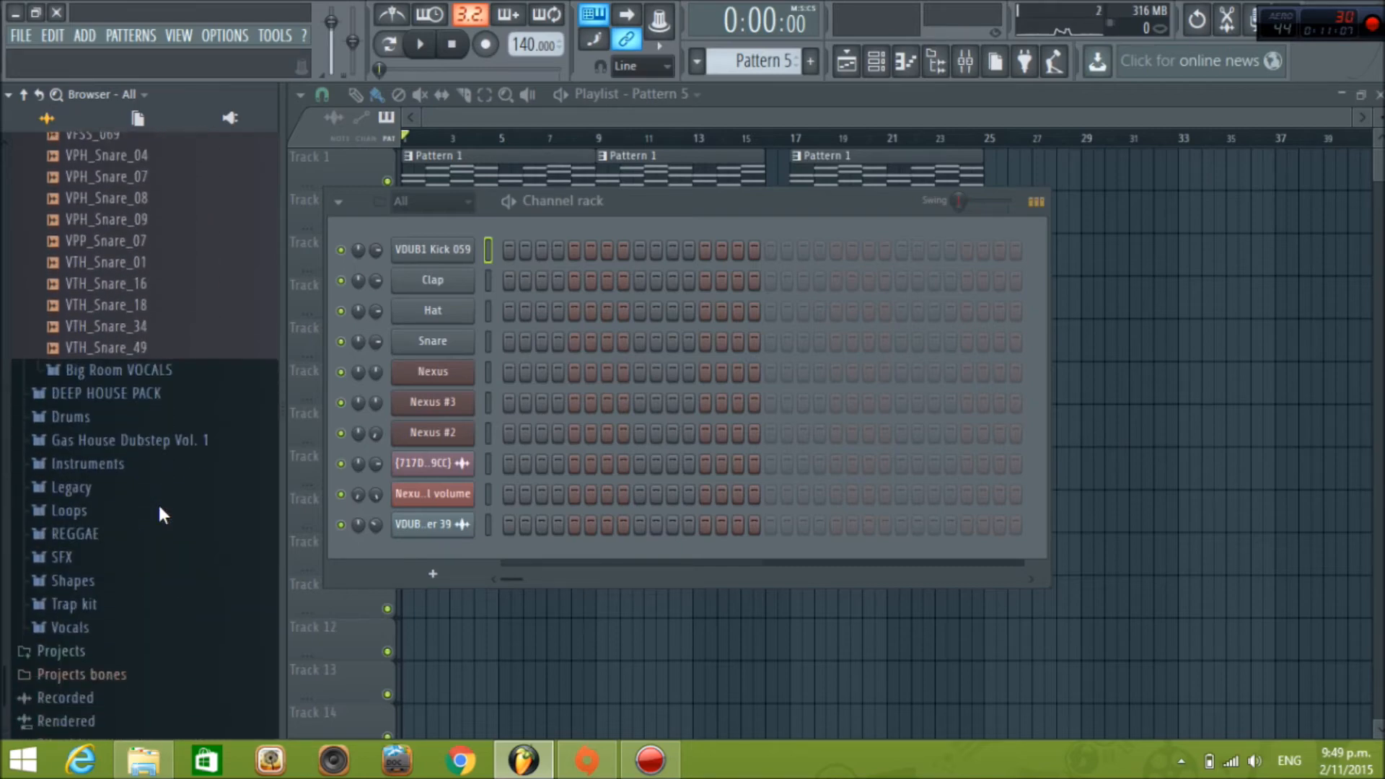
scroll(158, 505, "up", 20)
scroll(159, 509, "up", 20)
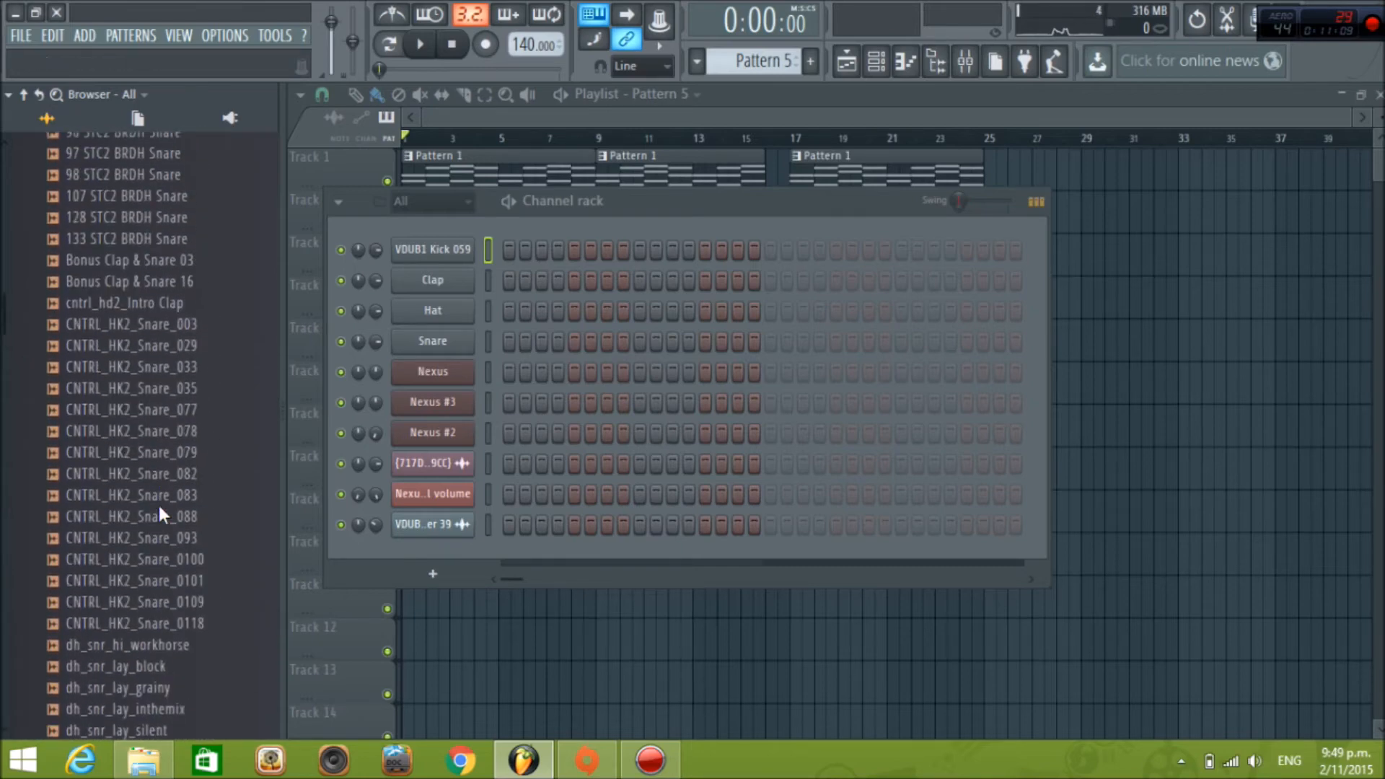
left_click(158, 514)
scroll(179, 518, "down", 8)
left_click(179, 517)
left_click_drag(180, 623, 205, 632)
scroll(206, 631, "down", 6)
left_click(191, 154)
scroll(272, 505, "down", 6)
left_click(195, 452)
left_click_drag(186, 456, 474, 282)
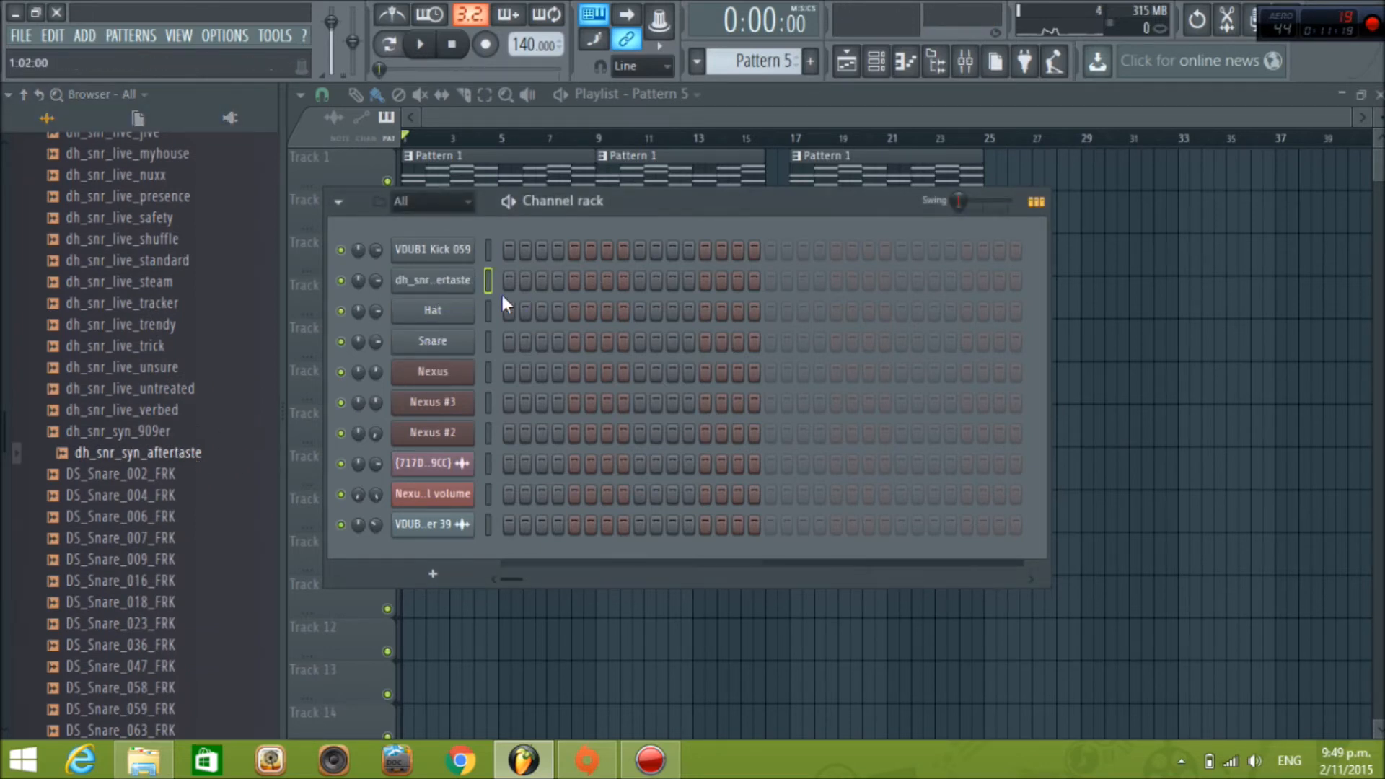
Program the kick on steps 1 and 17 and the snare on steps 9 and 25, and normalize the snare sample
left_click(639, 280)
left_click(771, 249)
left_click(477, 278)
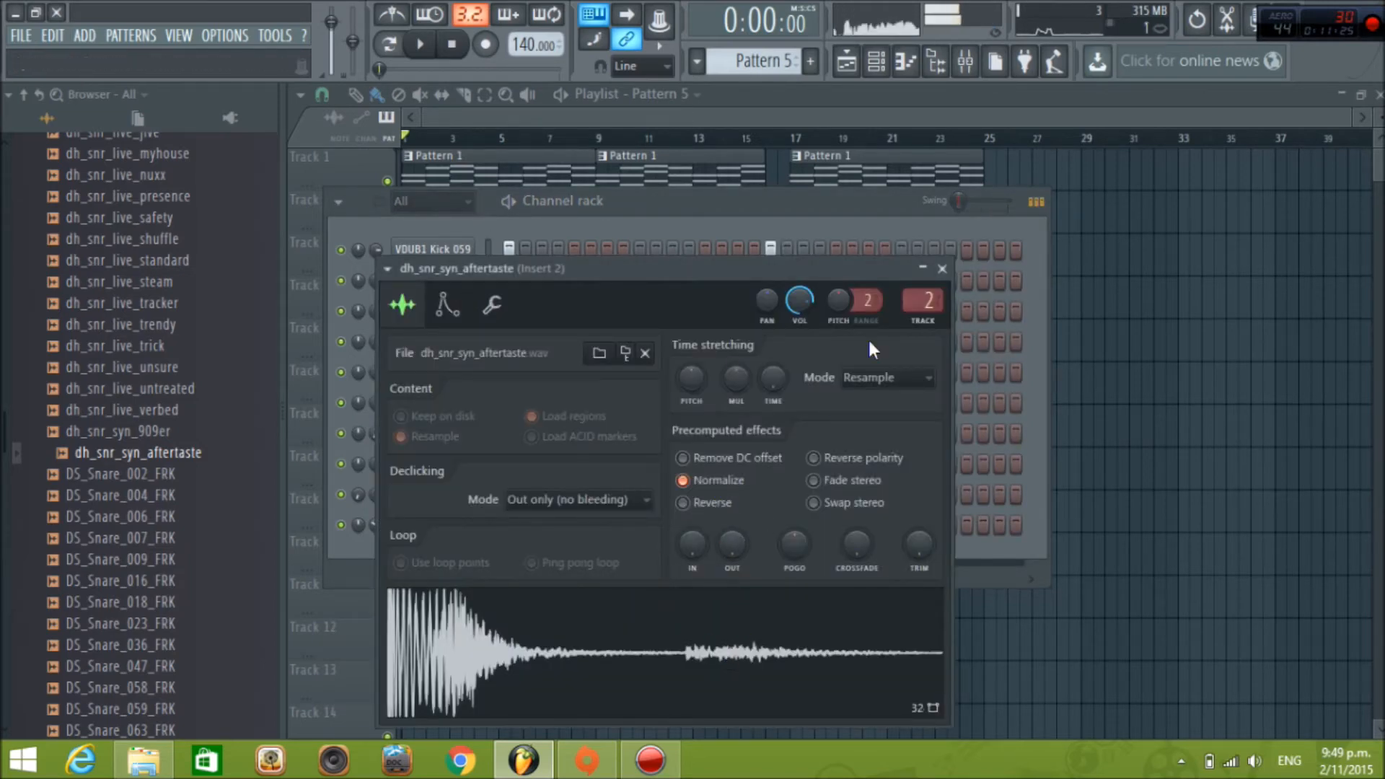
Add Fruity Reeverb 2 to the first effect slot of mixer Insert 2 and close the mixer
left_click(964, 64)
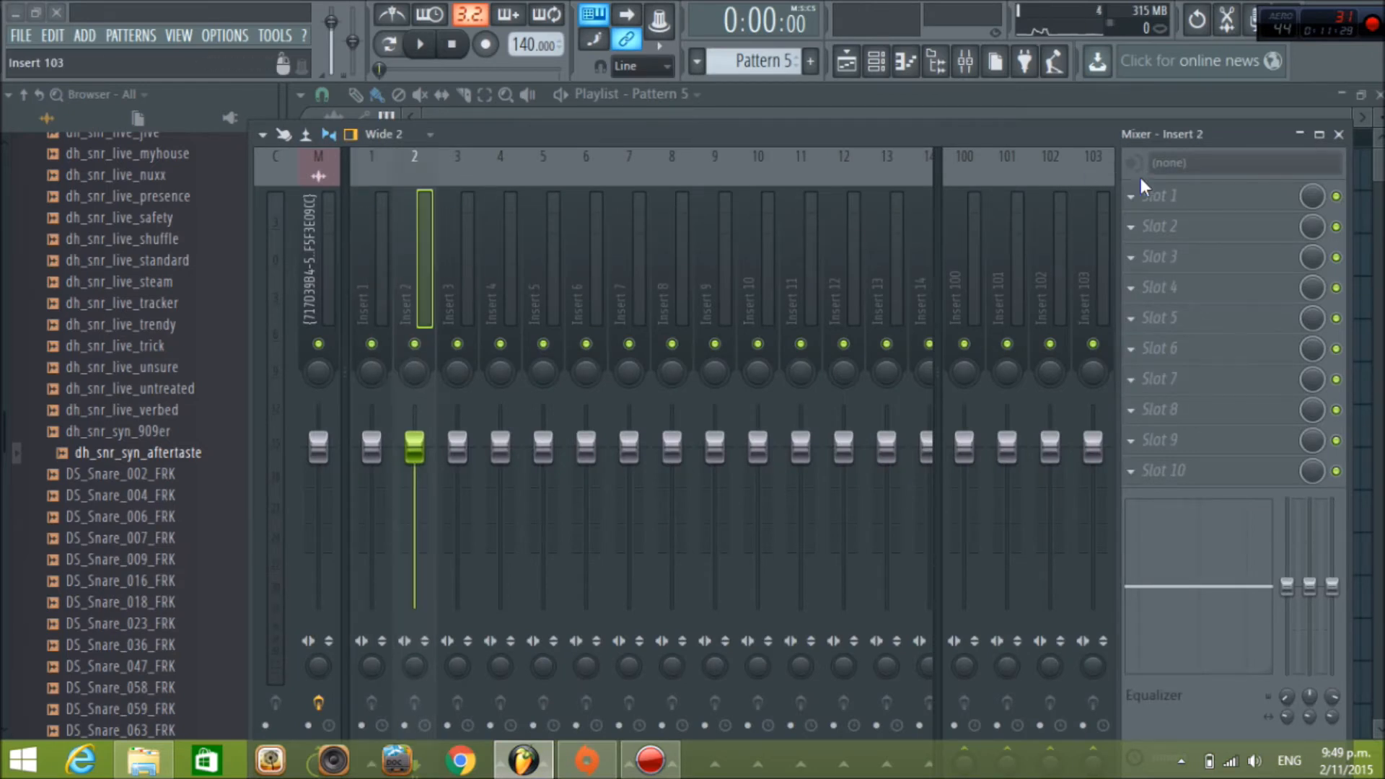
left_click(1129, 196)
left_click(1167, 317)
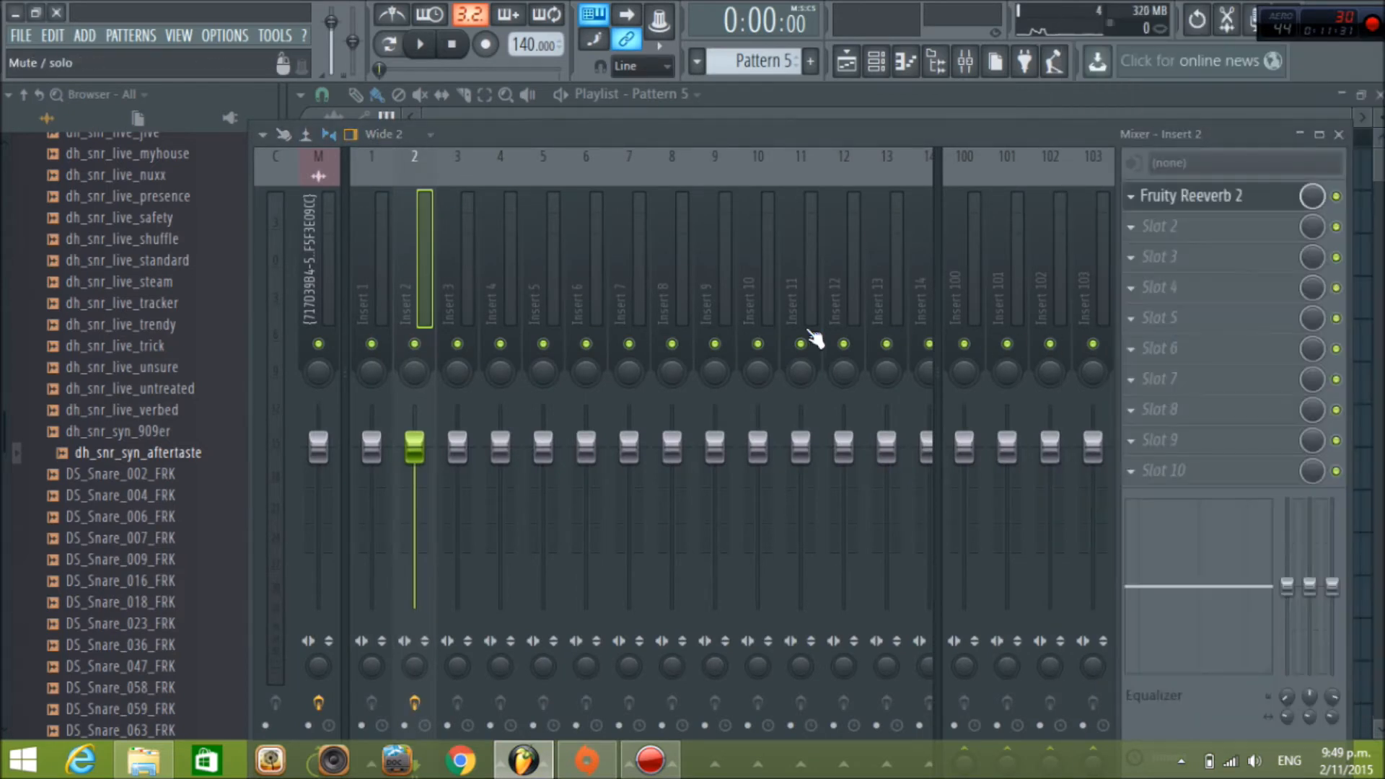
left_click(1339, 135)
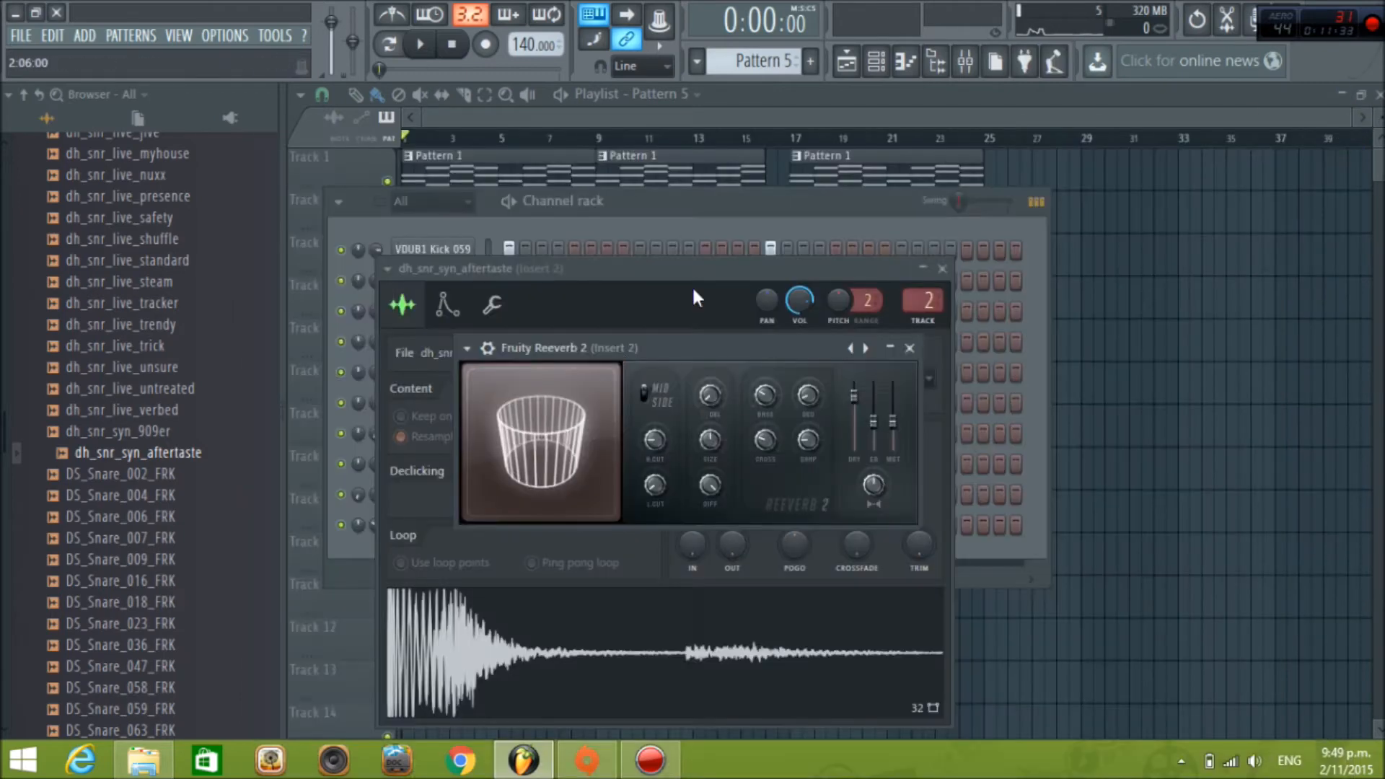
left_click_drag(892, 422, 892, 422)
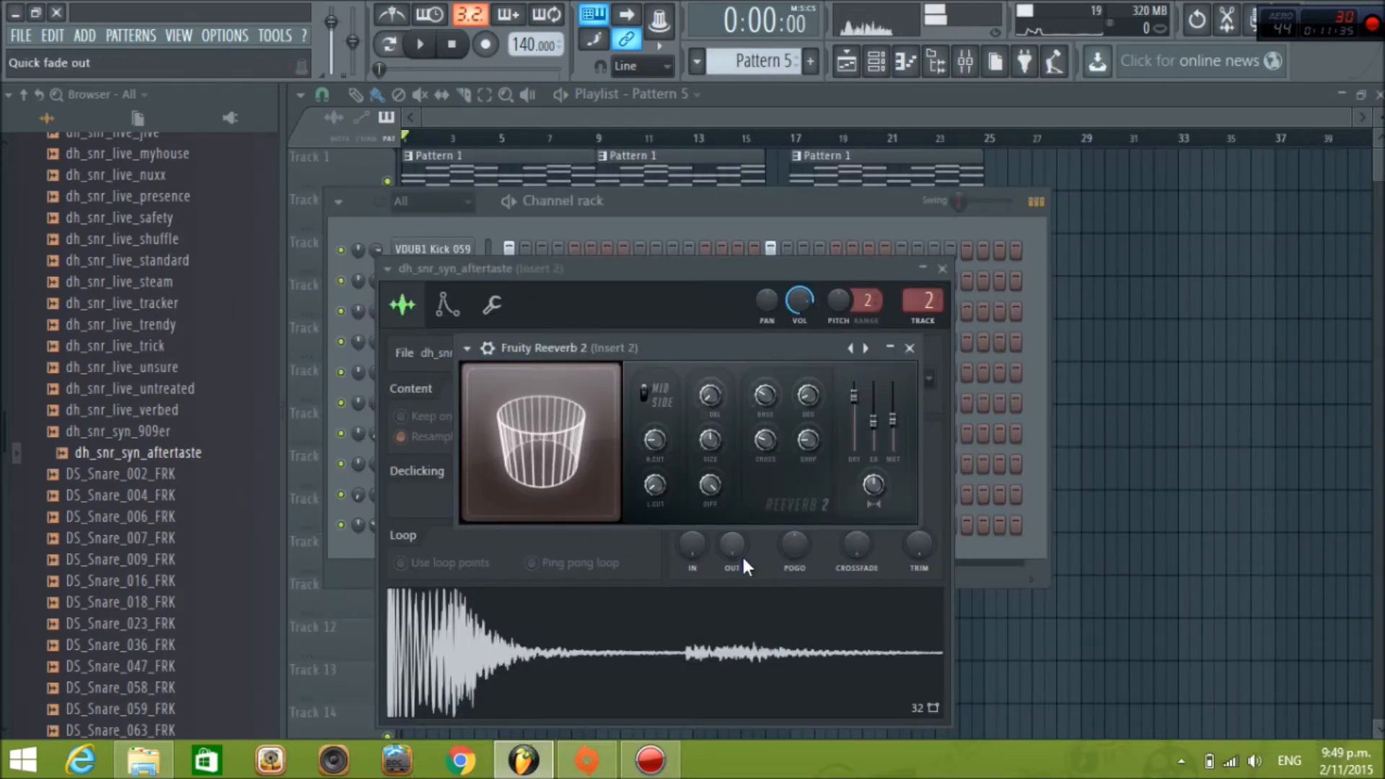
Play Pattern 5 while setting the dh_snr_syn_aftertaste sample's quick fade-out to 49%, and stop playback
left_click(737, 626)
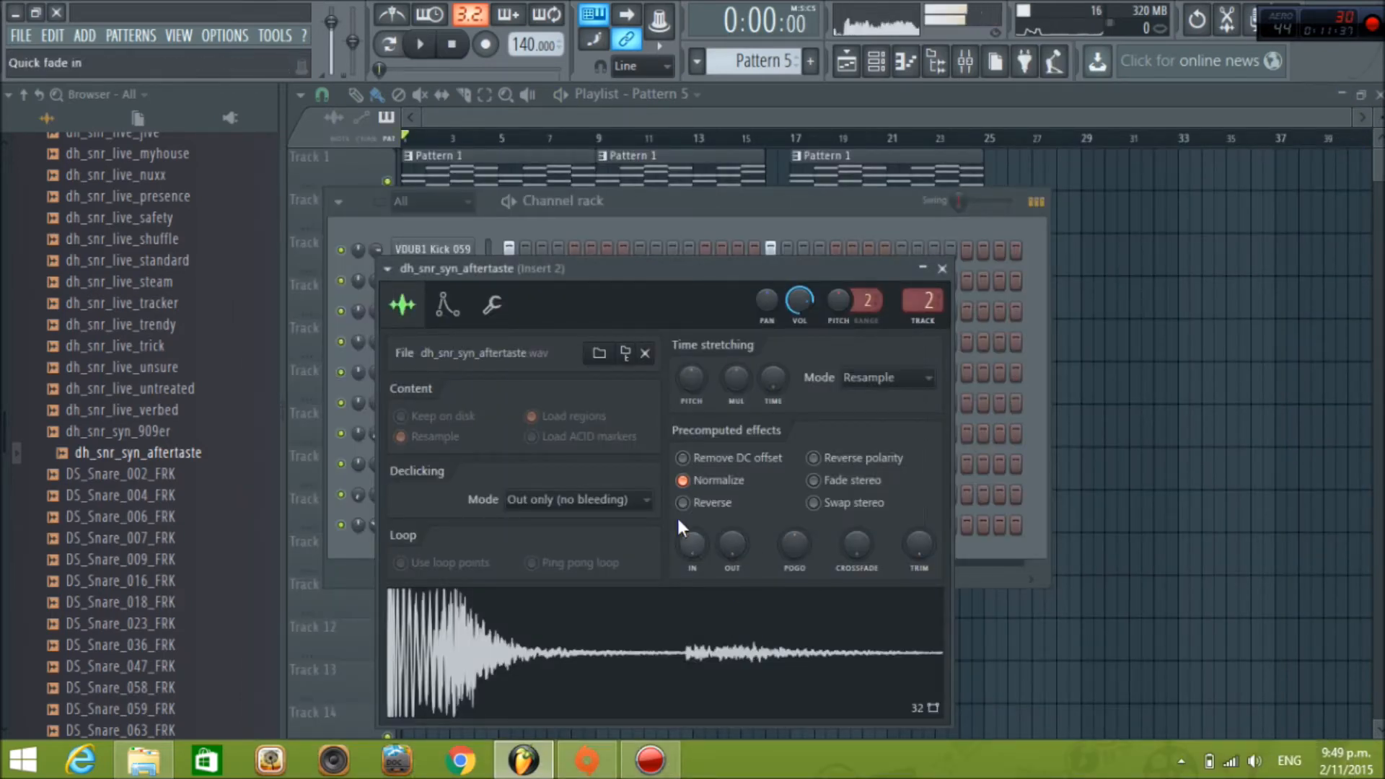
left_click(420, 44)
left_click(598, 207)
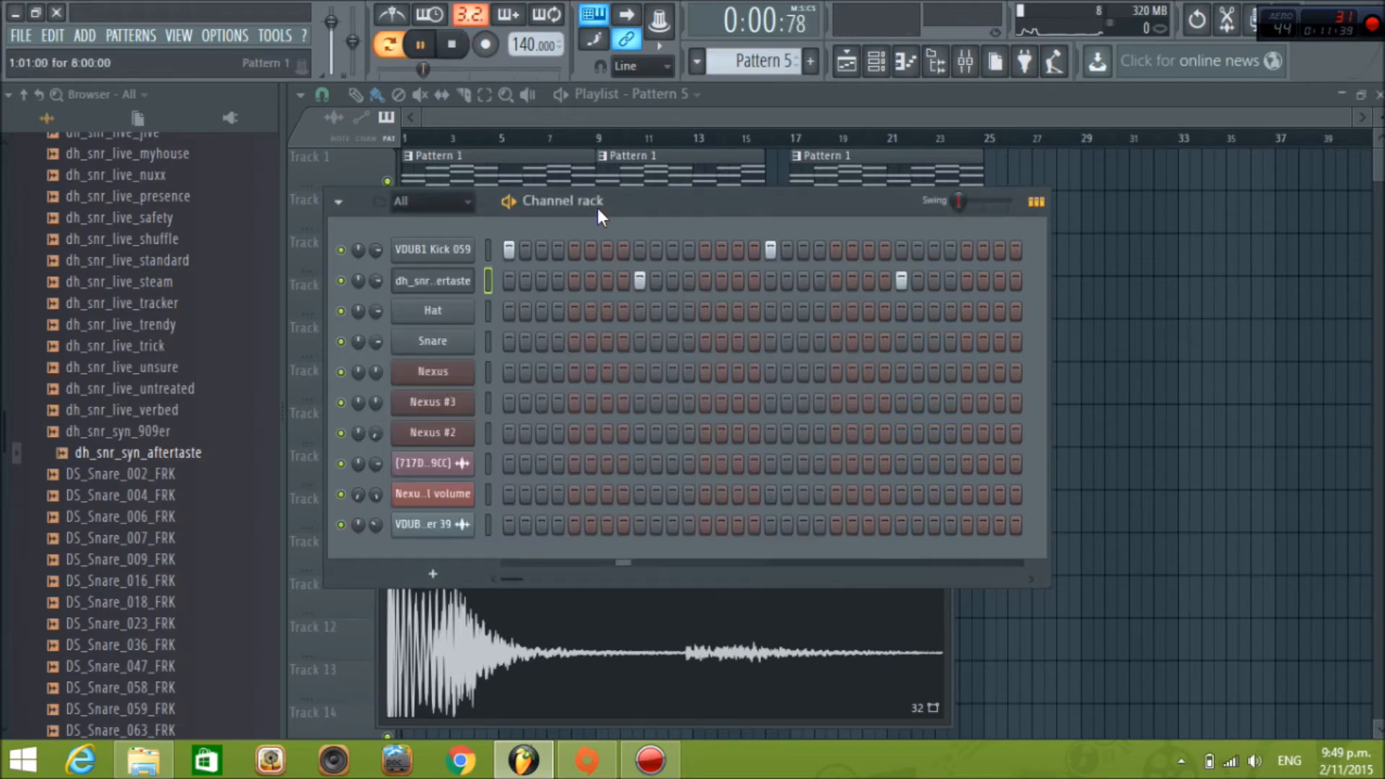
left_click_drag(672, 201, 663, 109)
left_click_drag(732, 545, 732, 516)
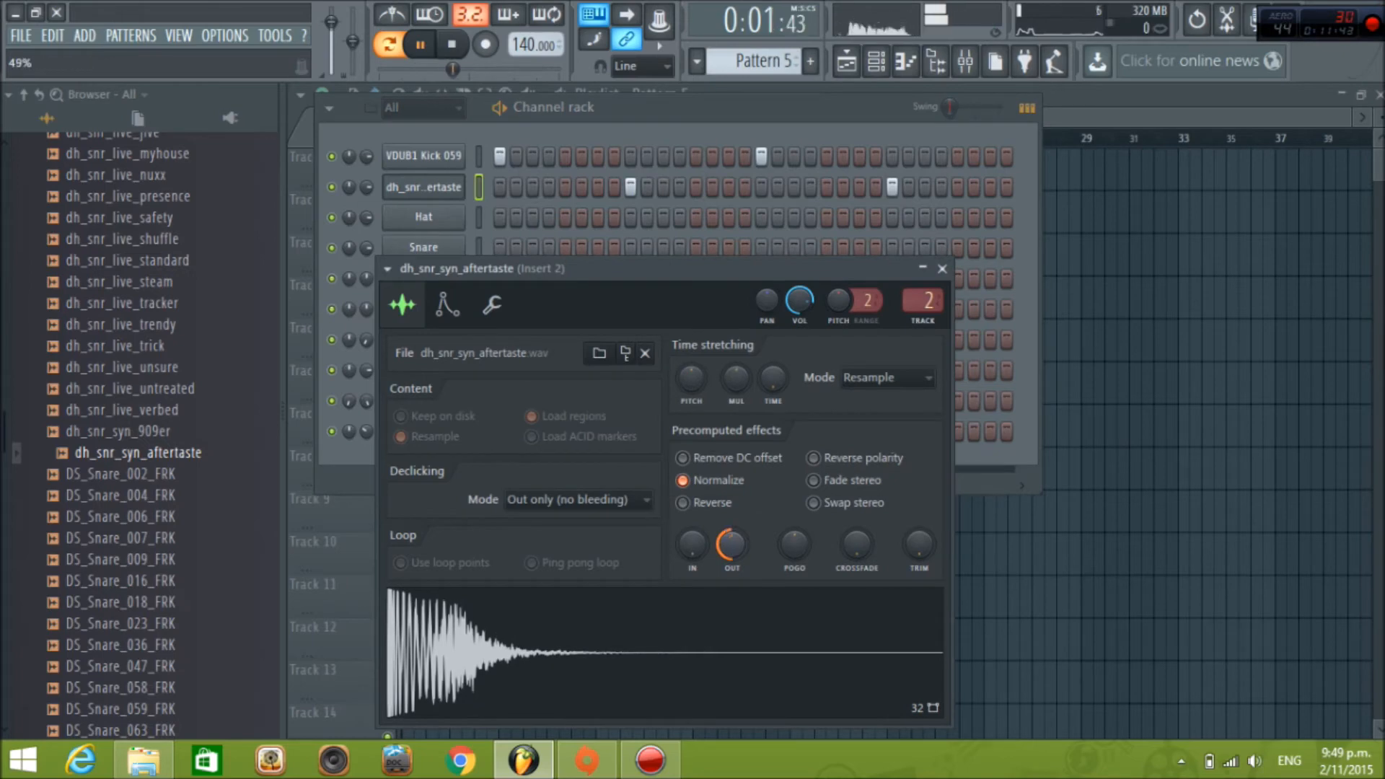
key("space")
left_click_drag(632, 106, 606, 159)
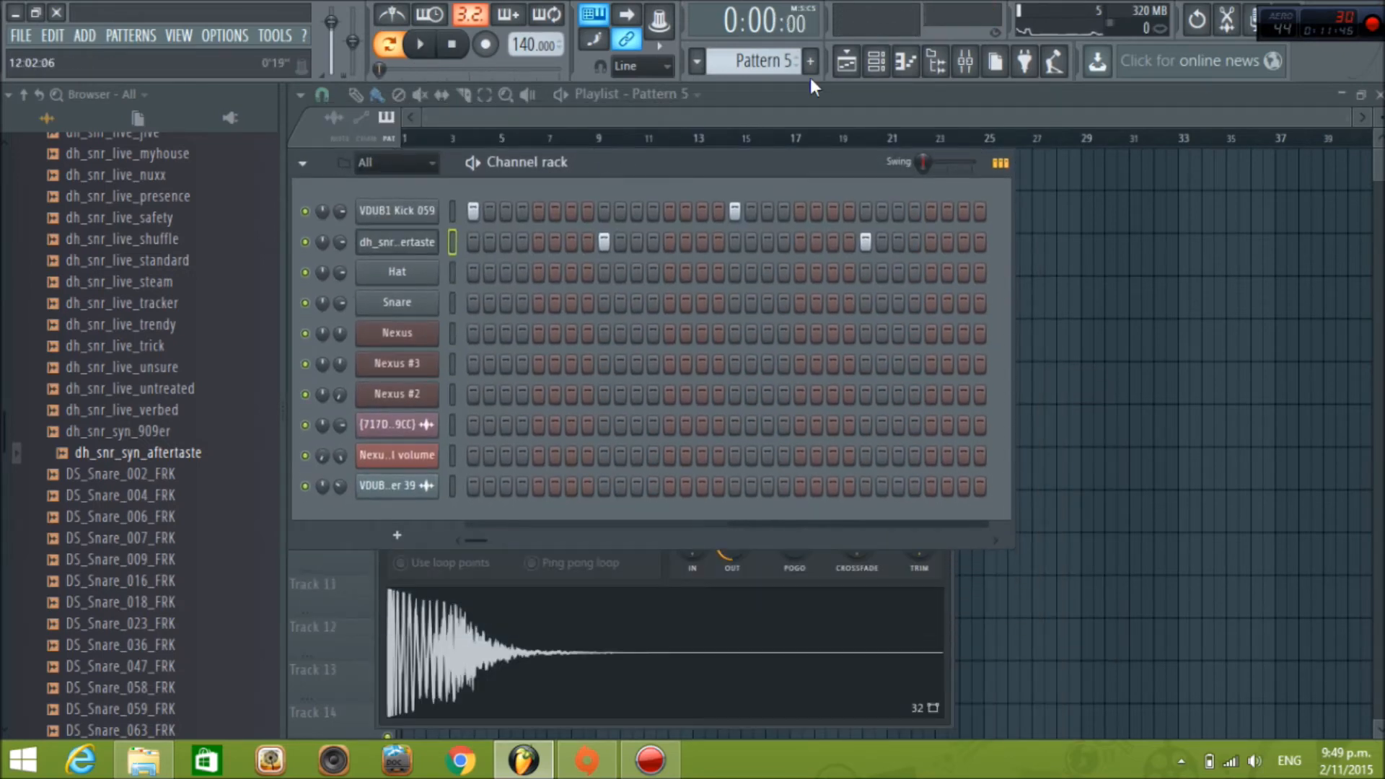
Reopen Fruity Reeverb 2 on Insert 2, raise its wet level and room size, and audition the snare
left_click(967, 66)
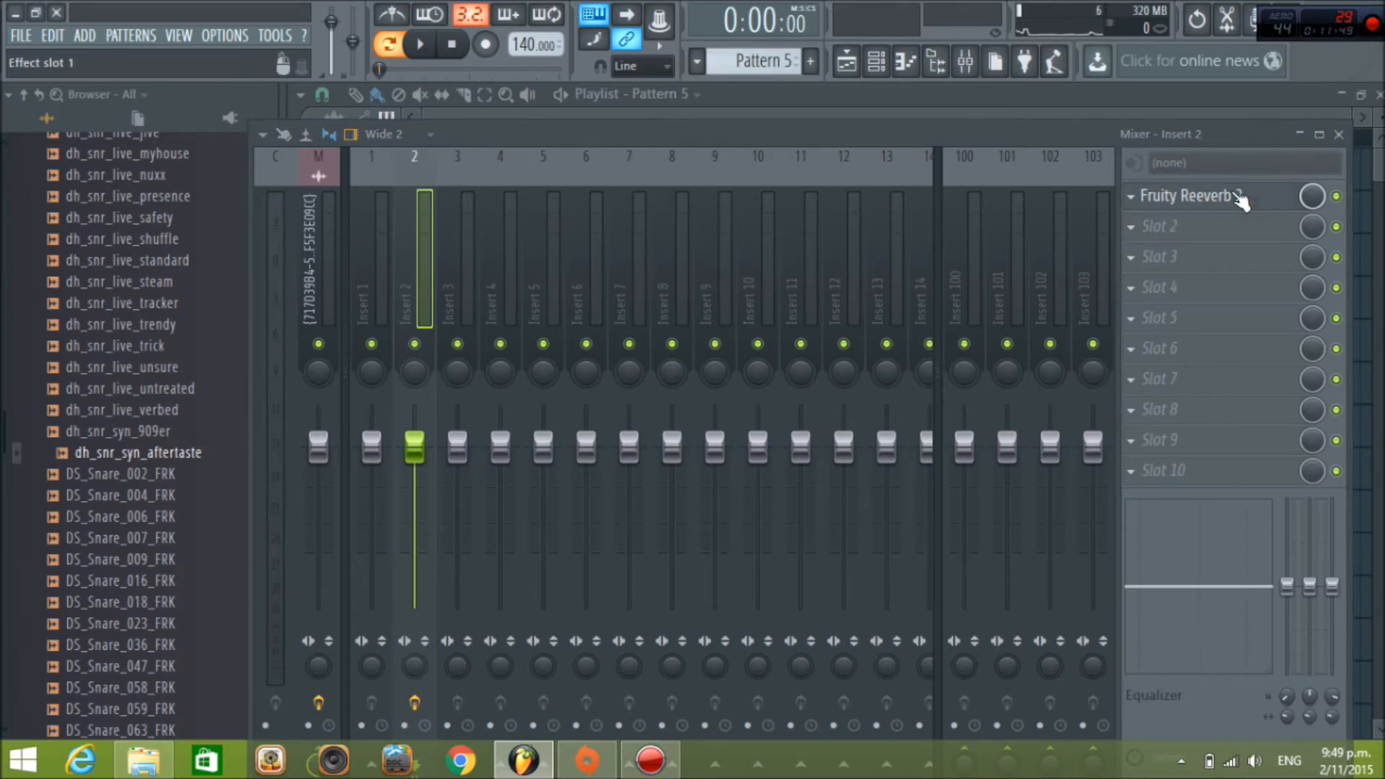
left_click(1339, 135)
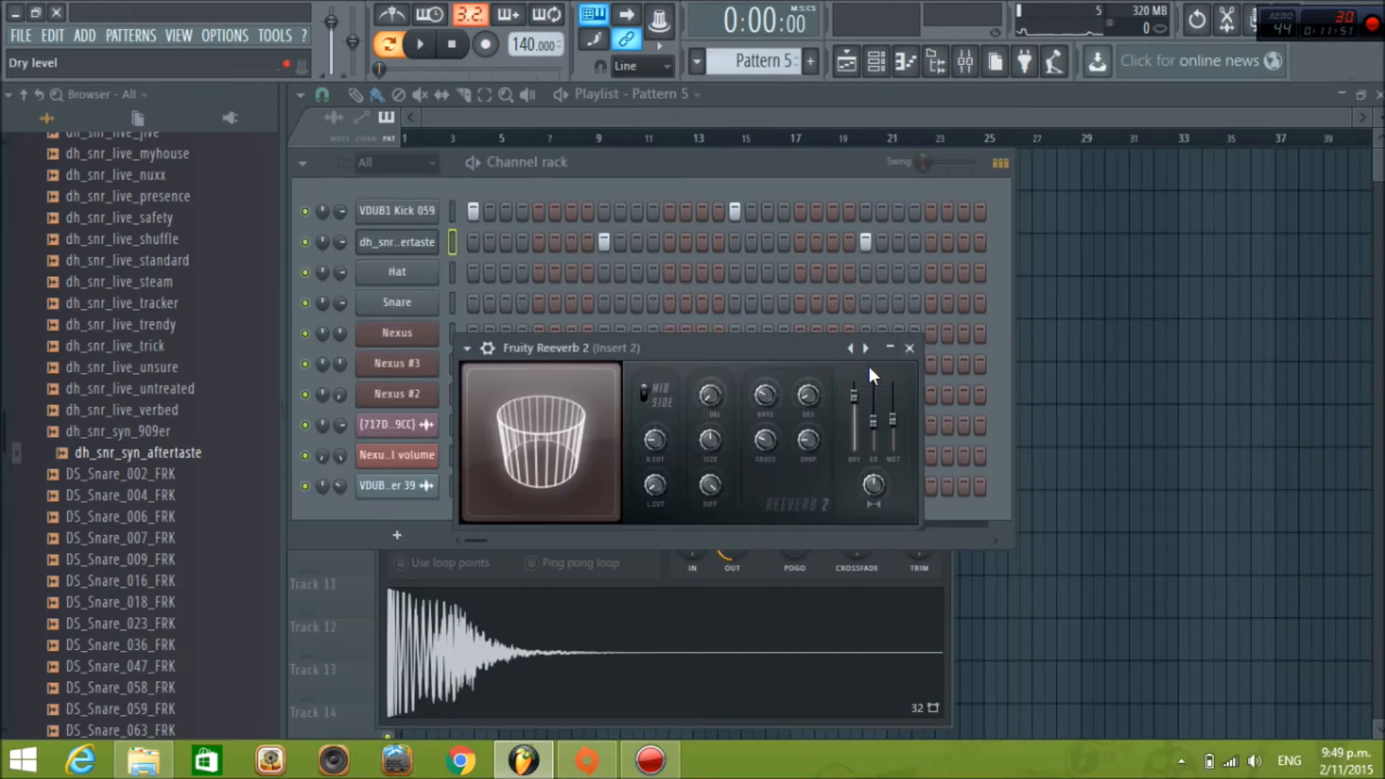
right_click(895, 426)
left_click(929, 438)
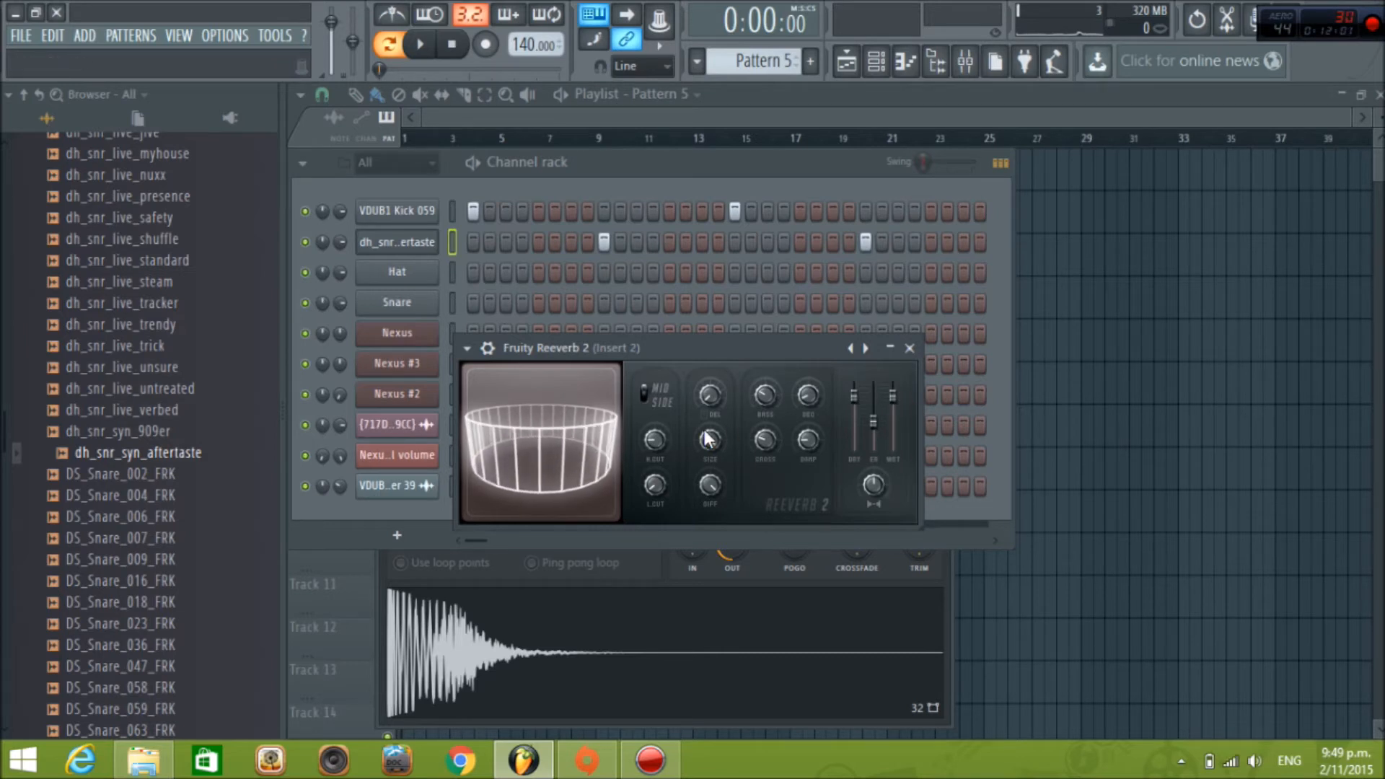
left_click(591, 633)
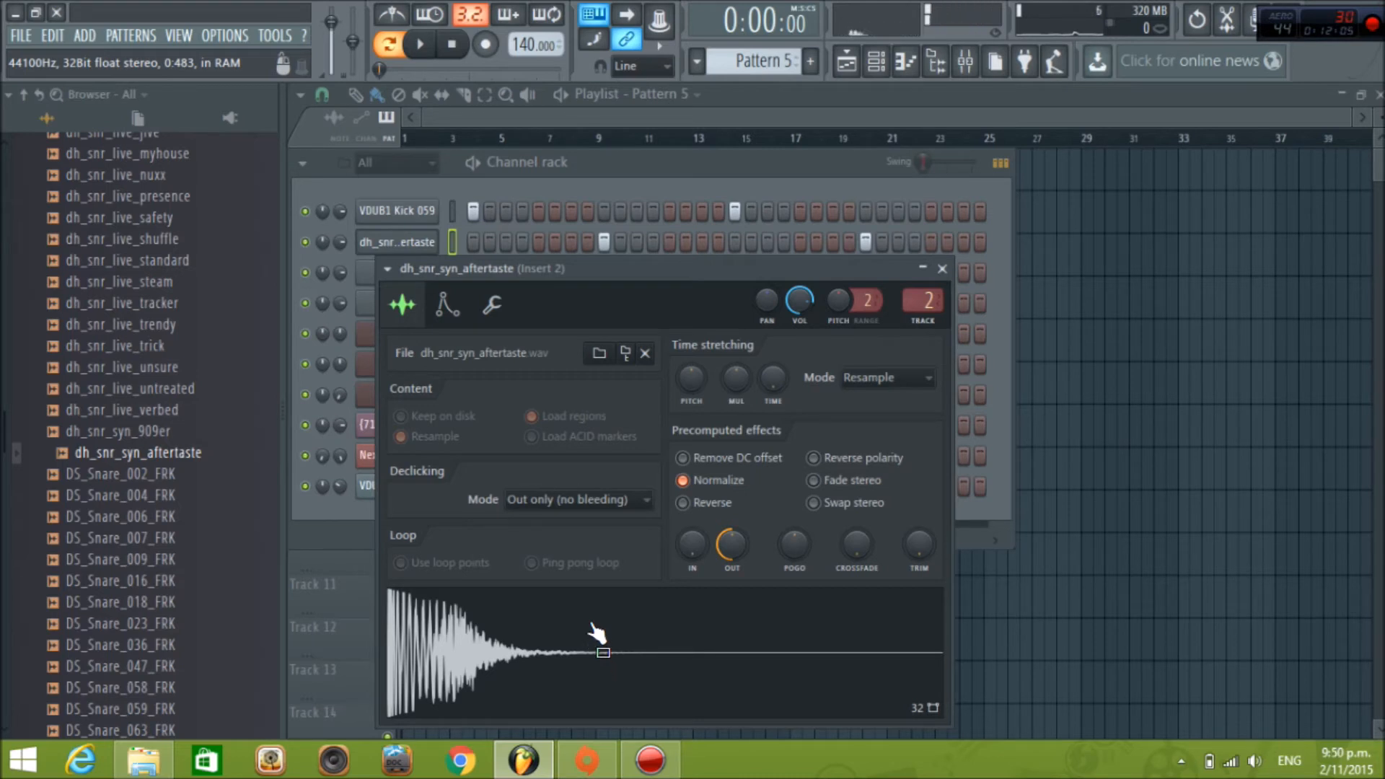
left_click(636, 165)
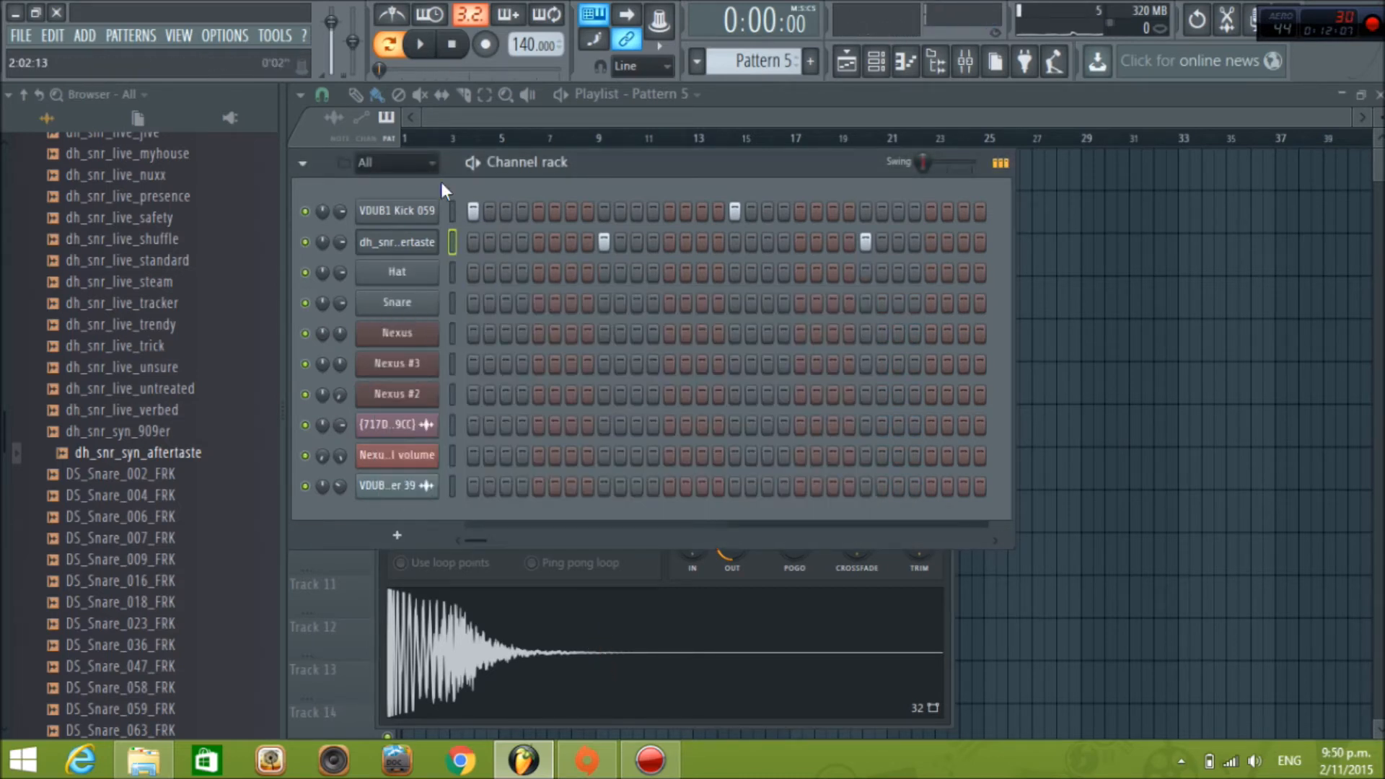
Play the beat, adjust the quick fade-out of the VDUB1 Kick 059 sample, stop playback and close its settings
left_click(424, 244)
left_click(422, 45)
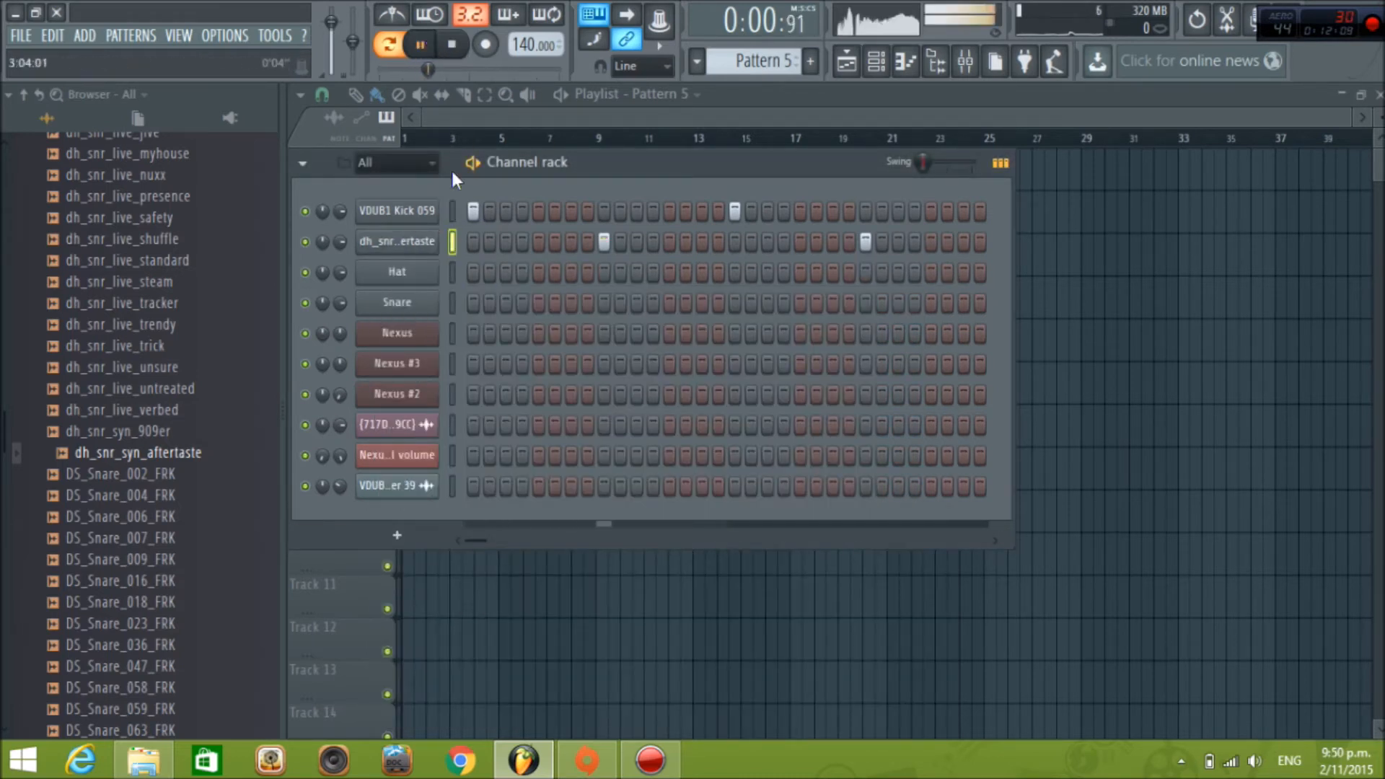
left_click(397, 211)
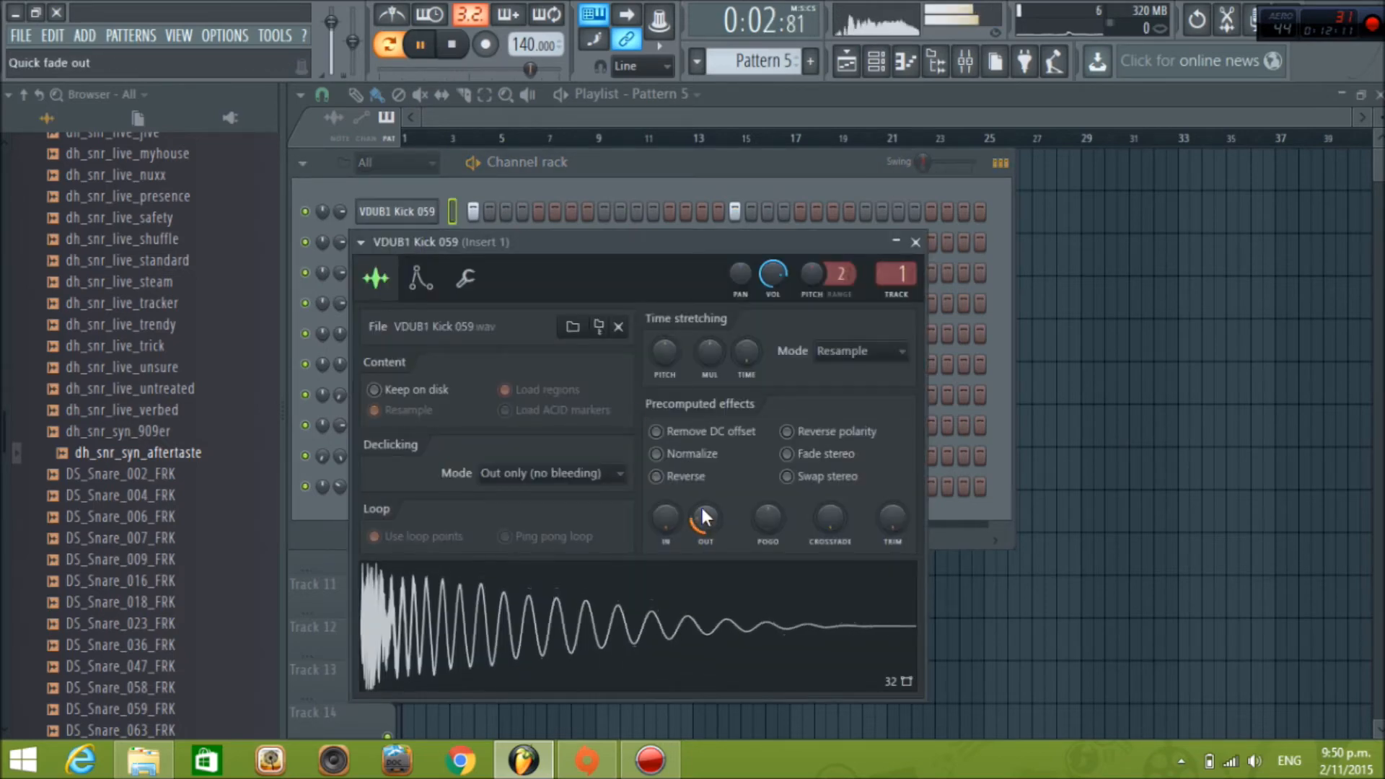
left_click(466, 159)
left_click(453, 43)
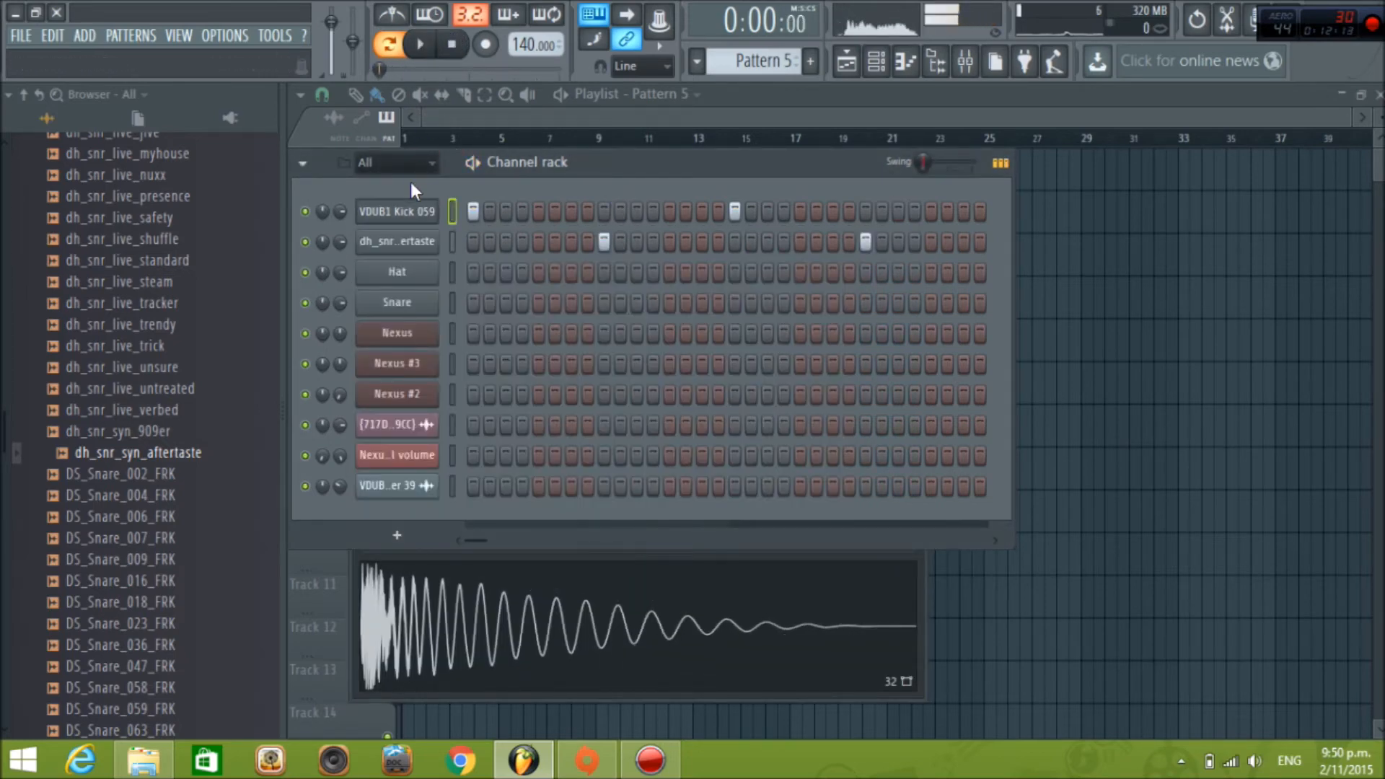
left_click(417, 212)
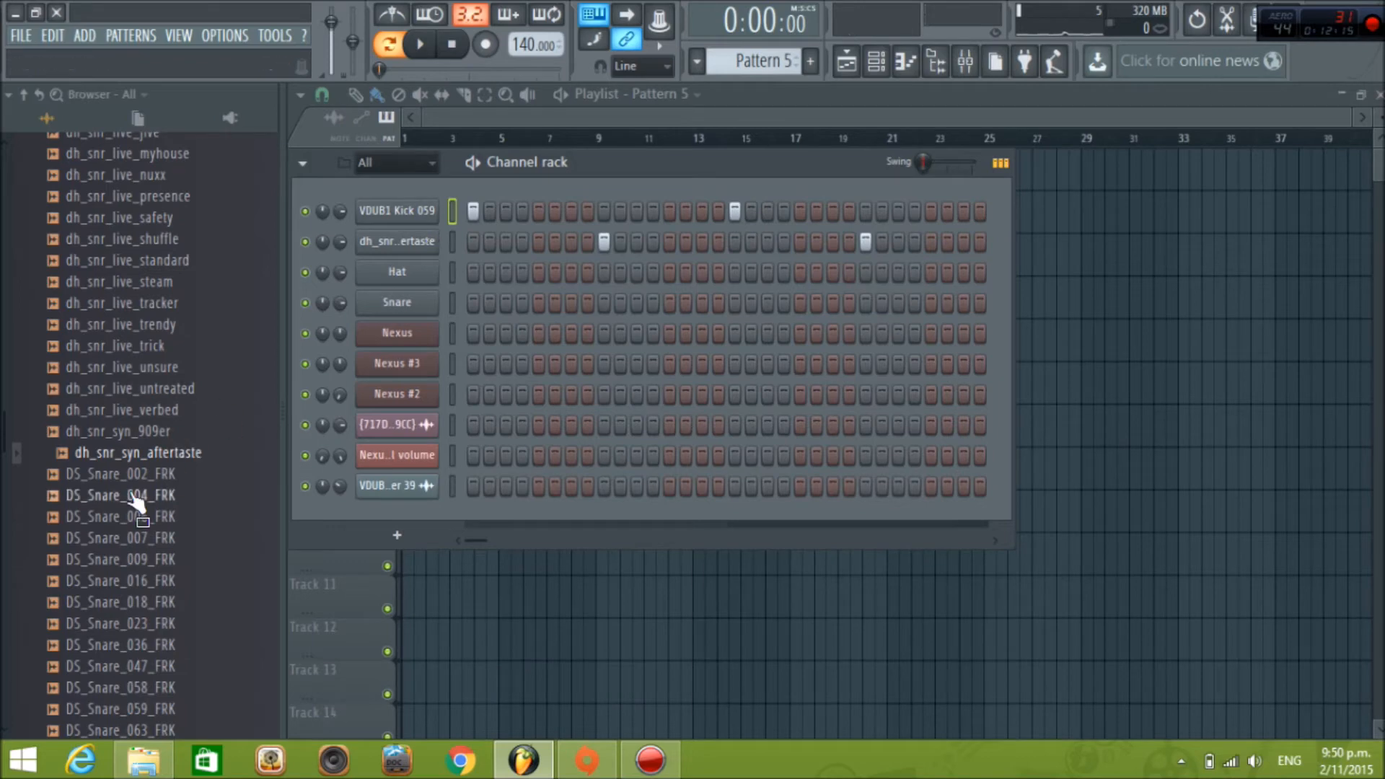
Collapse the Big Room snares folder in the sample browser and expand the Gas House Dubstep Vol. 1 pack
left_click_drag(4, 425, 3, 159)
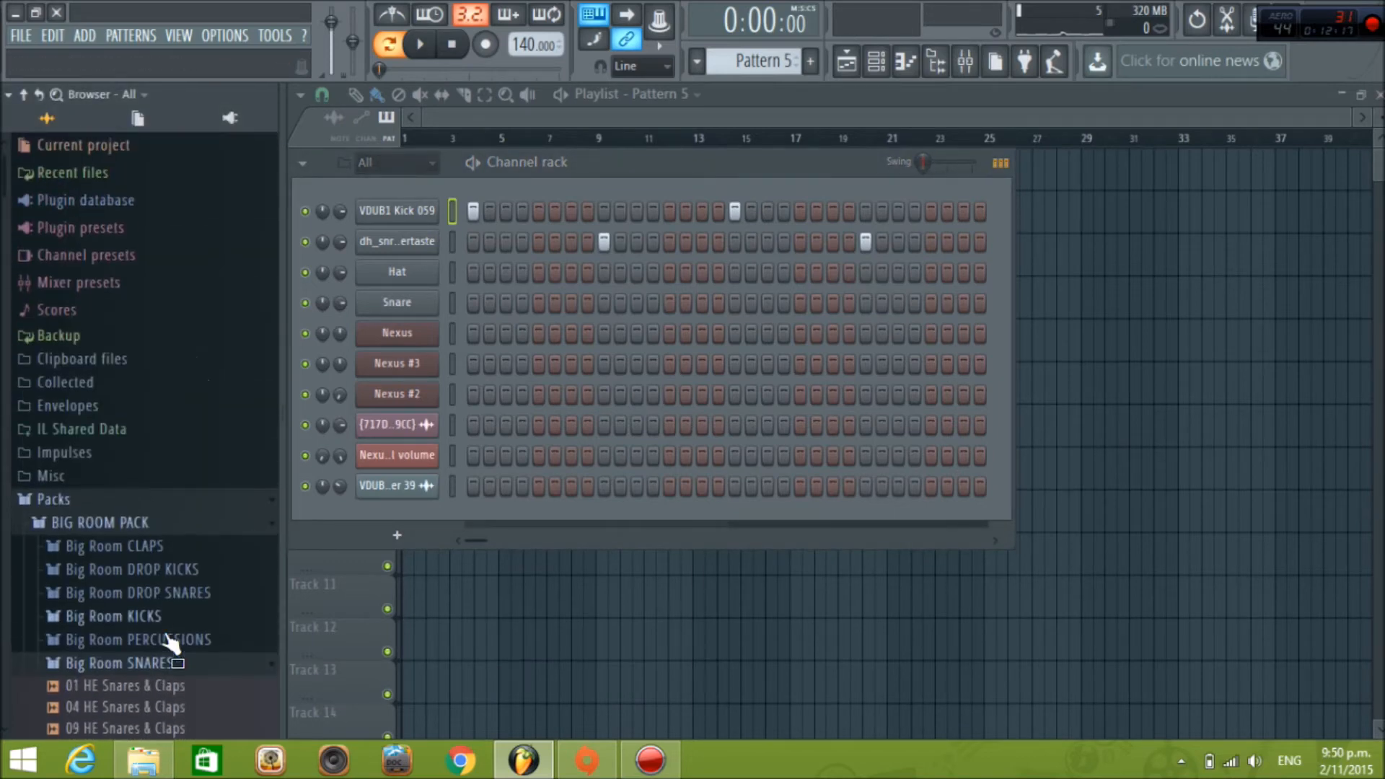
left_click(170, 669)
scroll(175, 667, "down", 6)
left_click(163, 371)
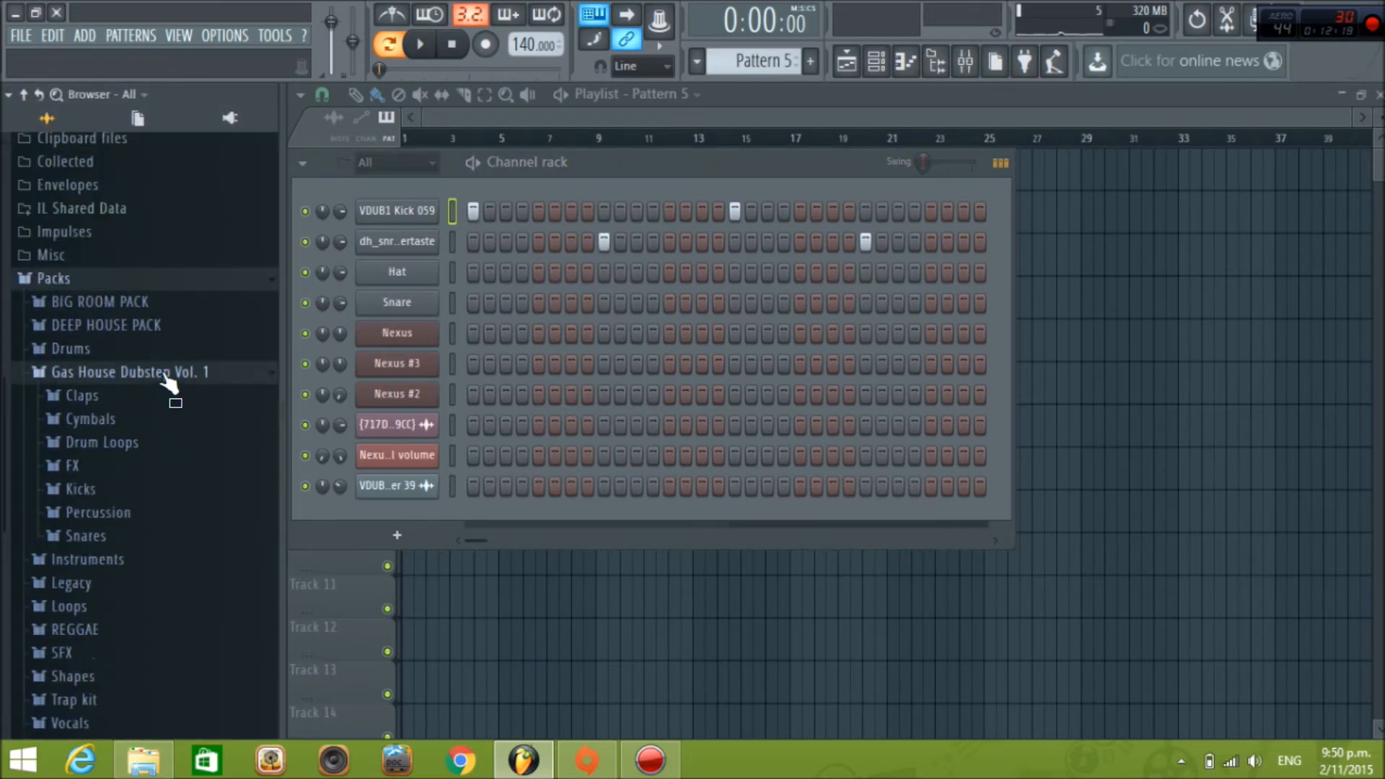
Place four Pattern 5 clips in the playlist from bar 17 to bar 25 and move them onto Track 5
left_click(517, 115)
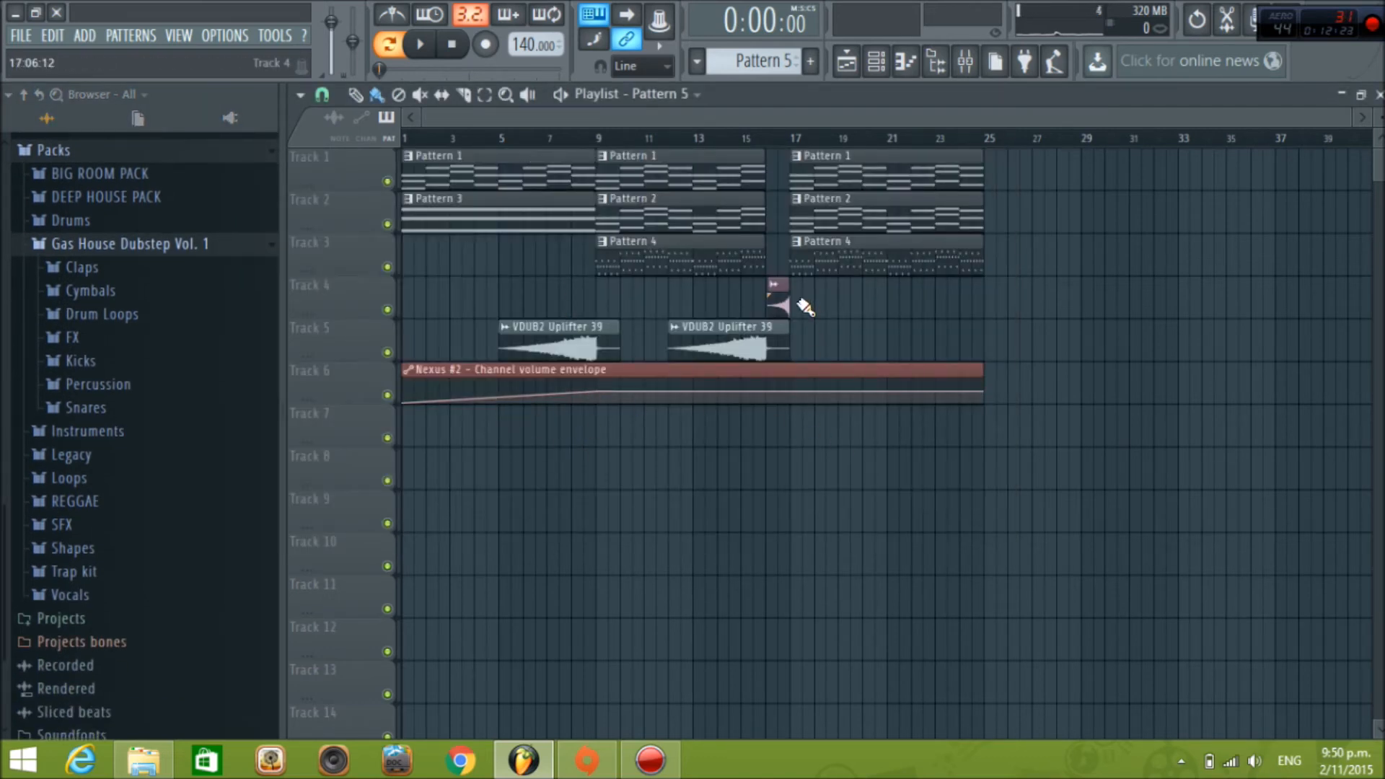
left_click_drag(806, 308, 965, 299)
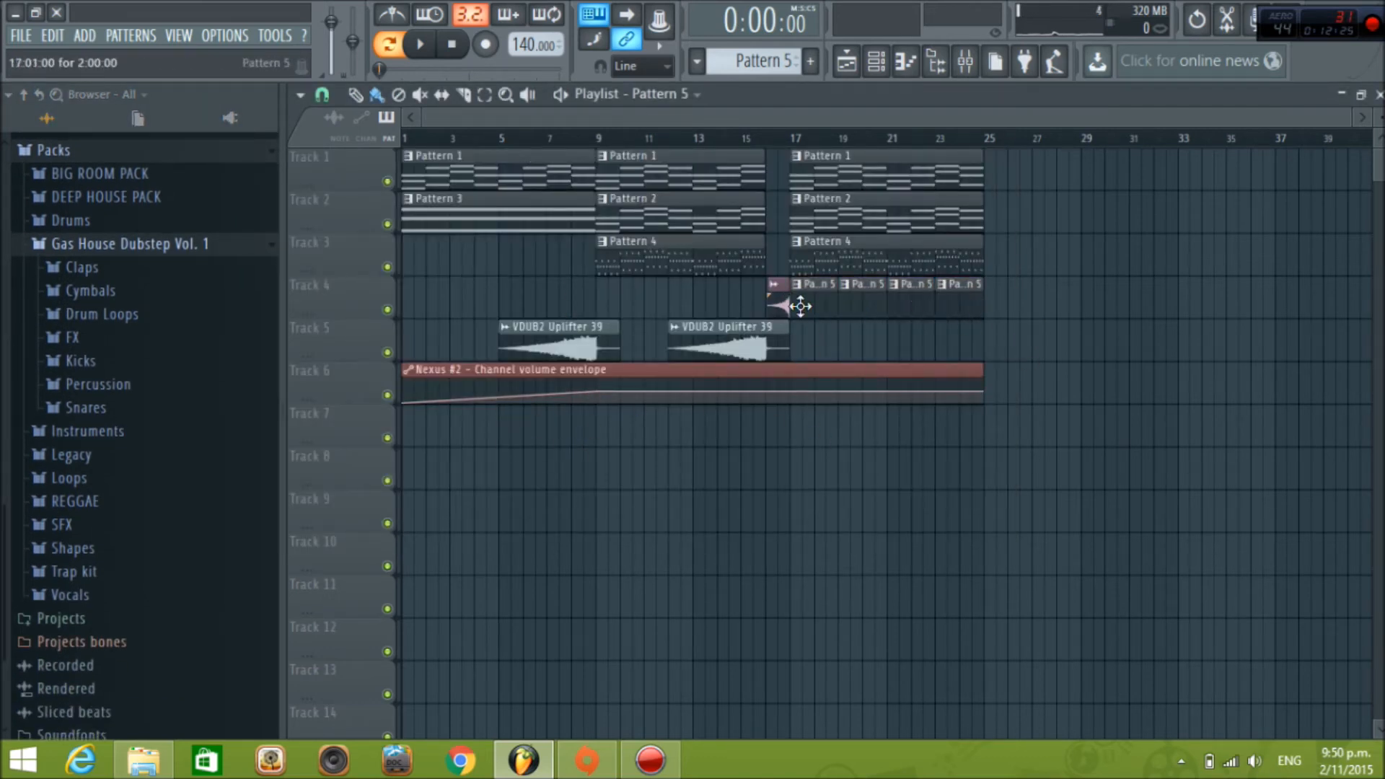
left_click_drag(821, 303, 1006, 302)
left_click_drag(914, 303, 912, 356)
left_click(929, 307, "ctrl")
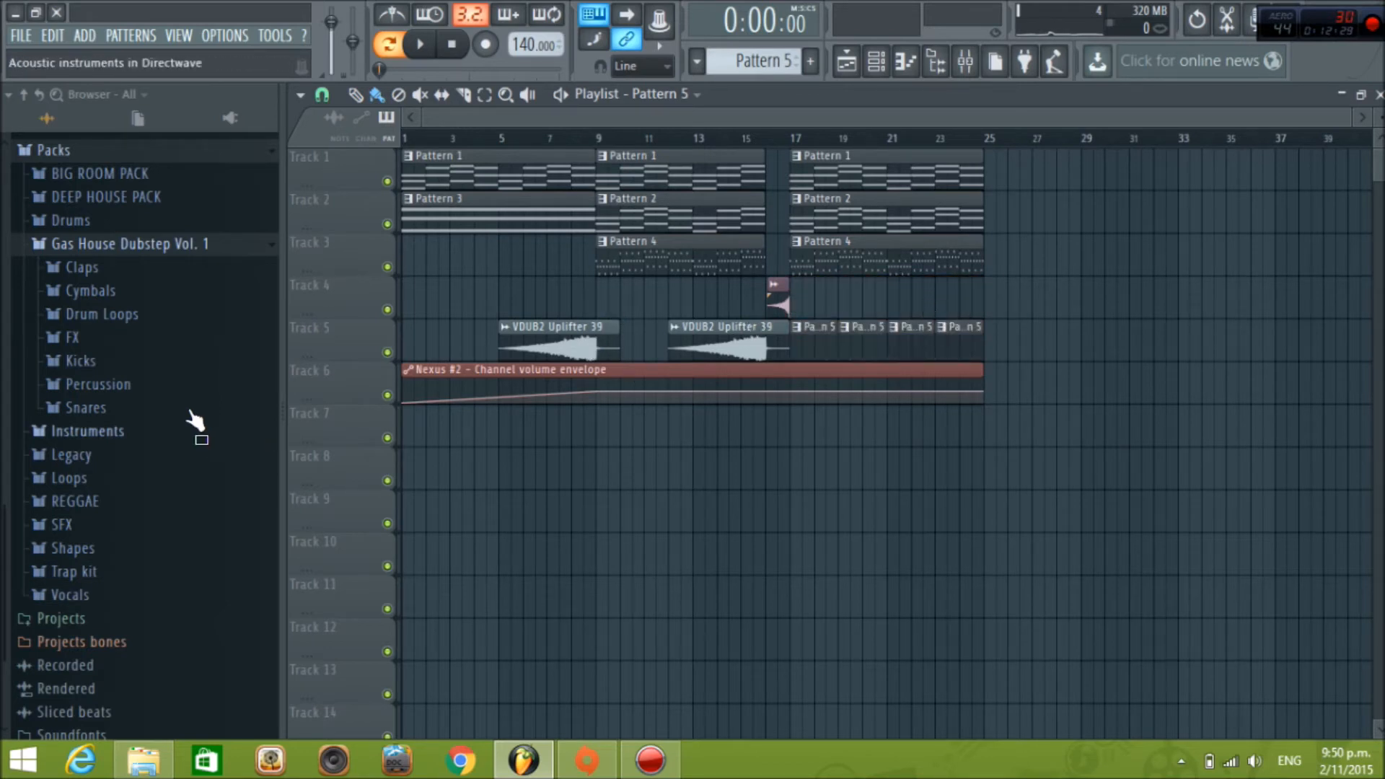
Place the VDUB1 ML 140BPM 8 Loop 2 cymbal sample on Track 4 at bar 17 and lower its volume to about 38%
left_click(116, 292)
scroll(180, 520, "down", 12)
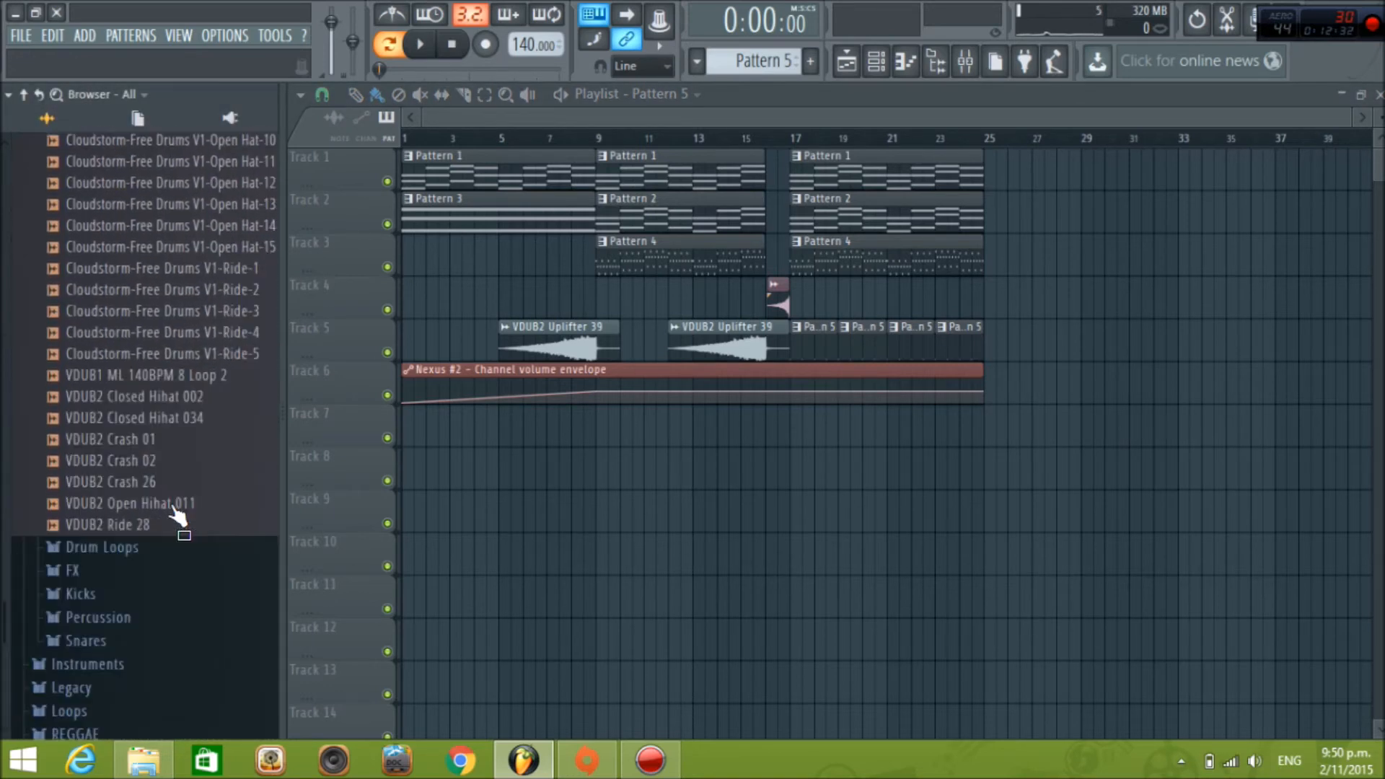
scroll(178, 517, "down", 1)
left_click(166, 336)
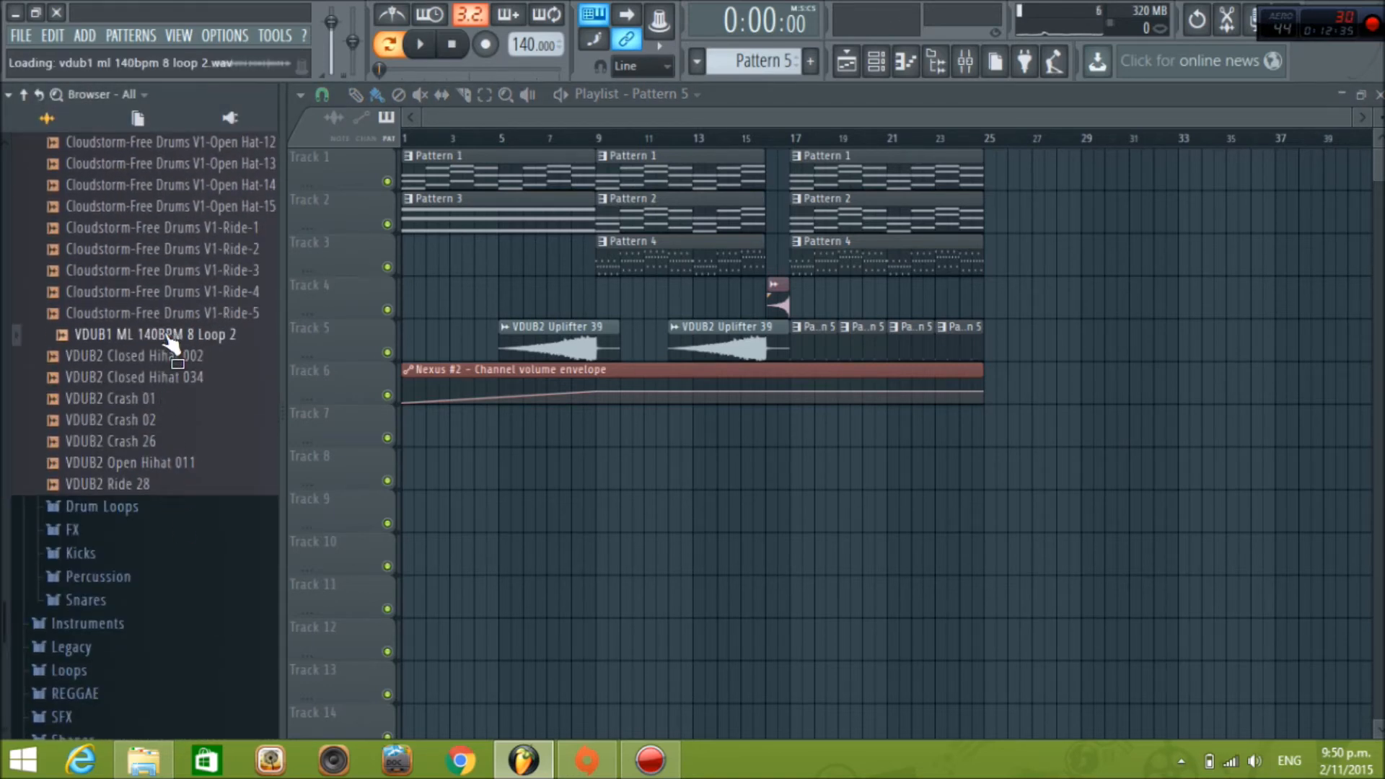
left_click_drag(262, 344, 812, 297)
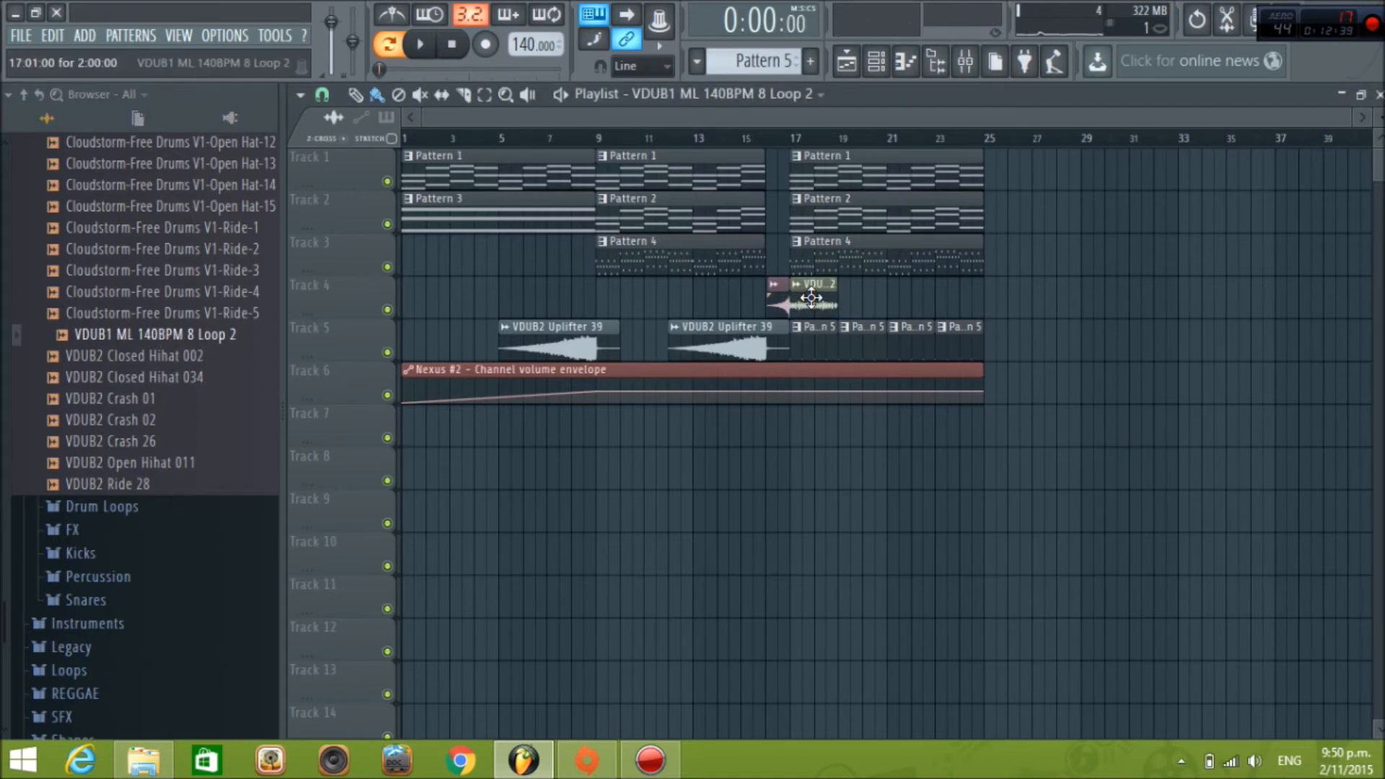
double_click(811, 297)
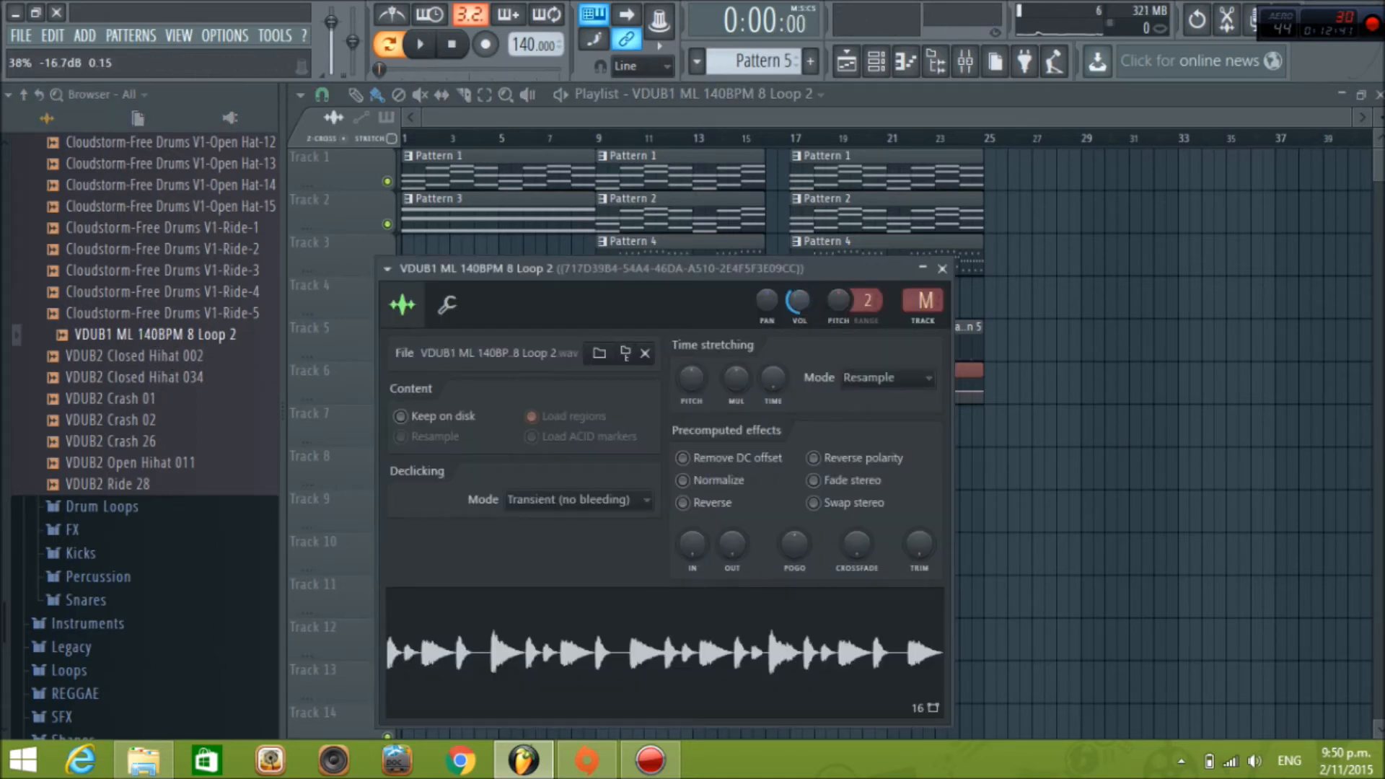
left_click(751, 121)
Solo Track 4 together with Track 5 and repeat the cymbal loop on Track 4 up to bar 25
right_click(385, 311)
left_click(388, 353)
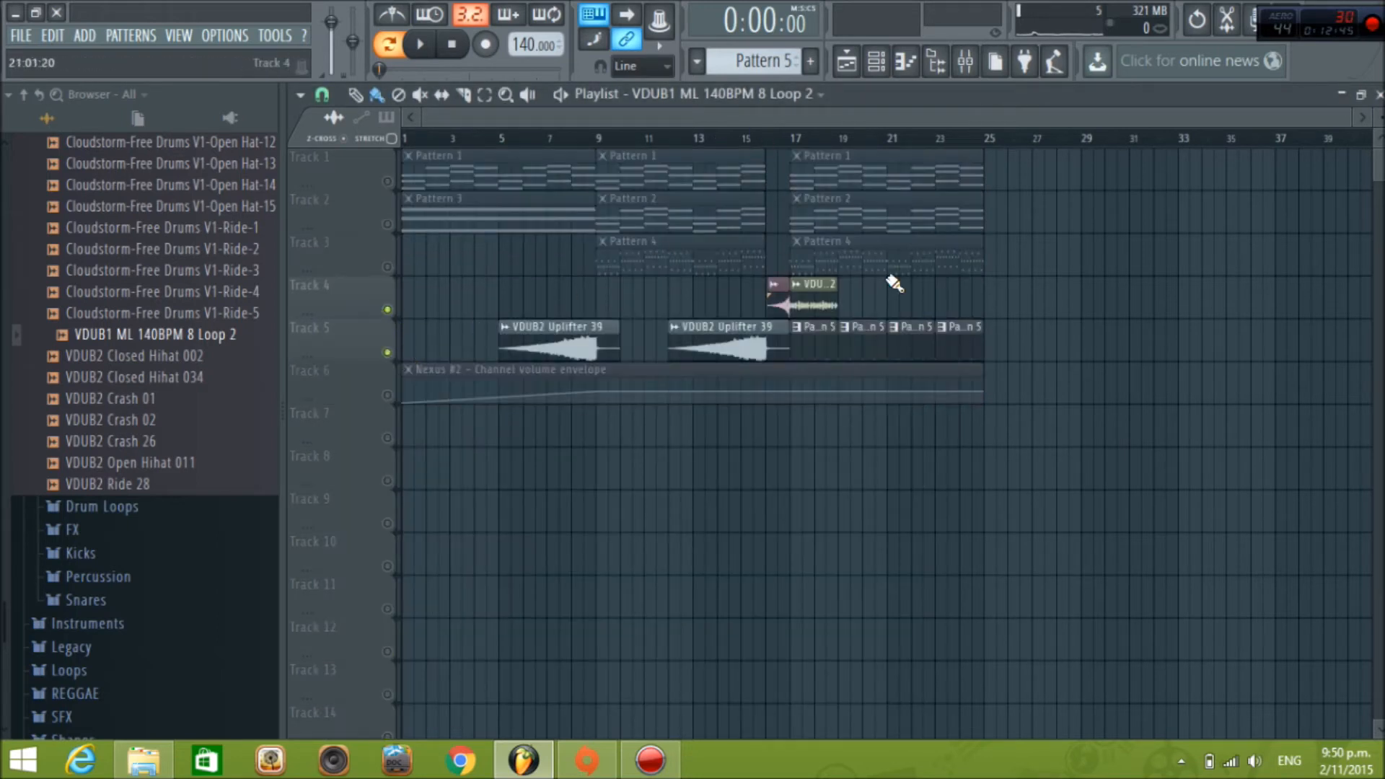
left_click_drag(888, 295, 953, 278)
Audition the cymbal loop with the beat from bar 17, stop playback and unmute all the other tracks
left_click(804, 136)
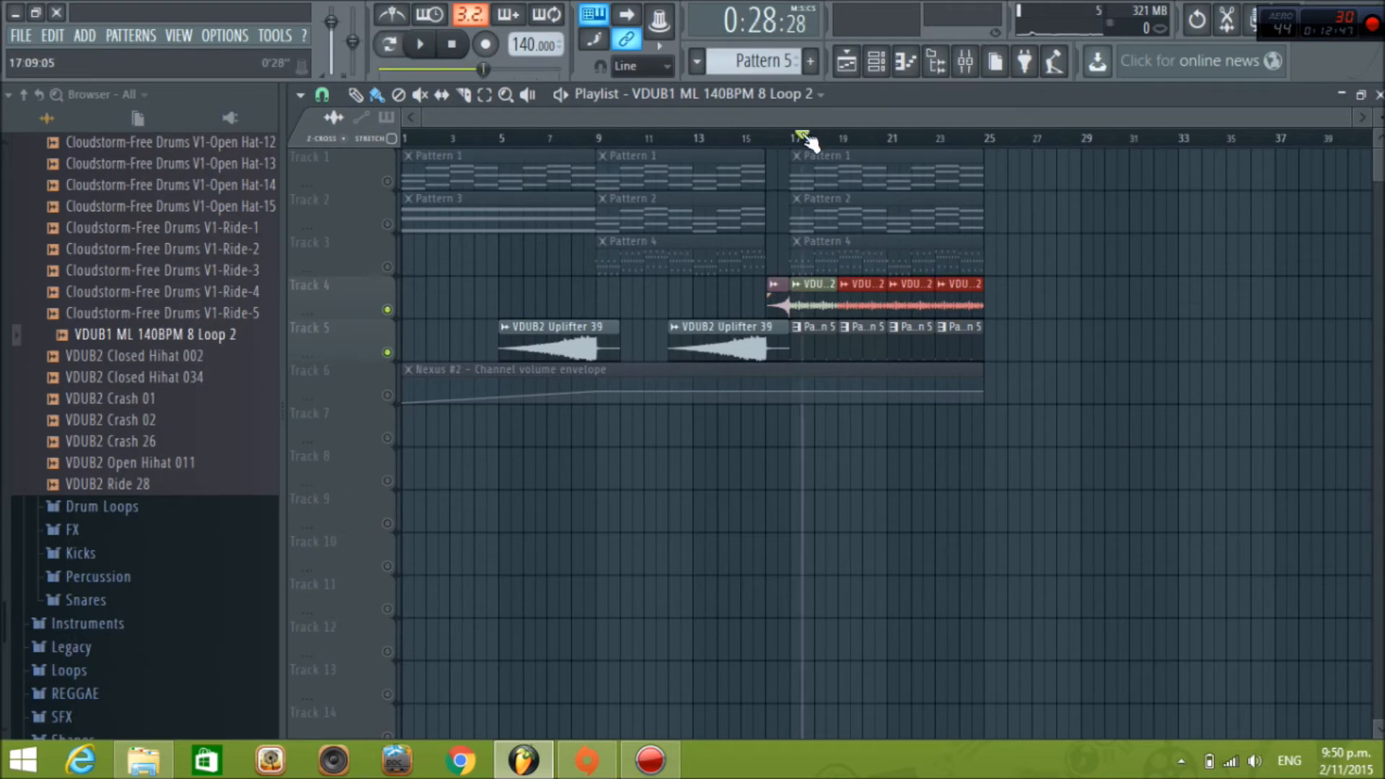
key("space")
left_click(794, 139)
left_click(1036, 280)
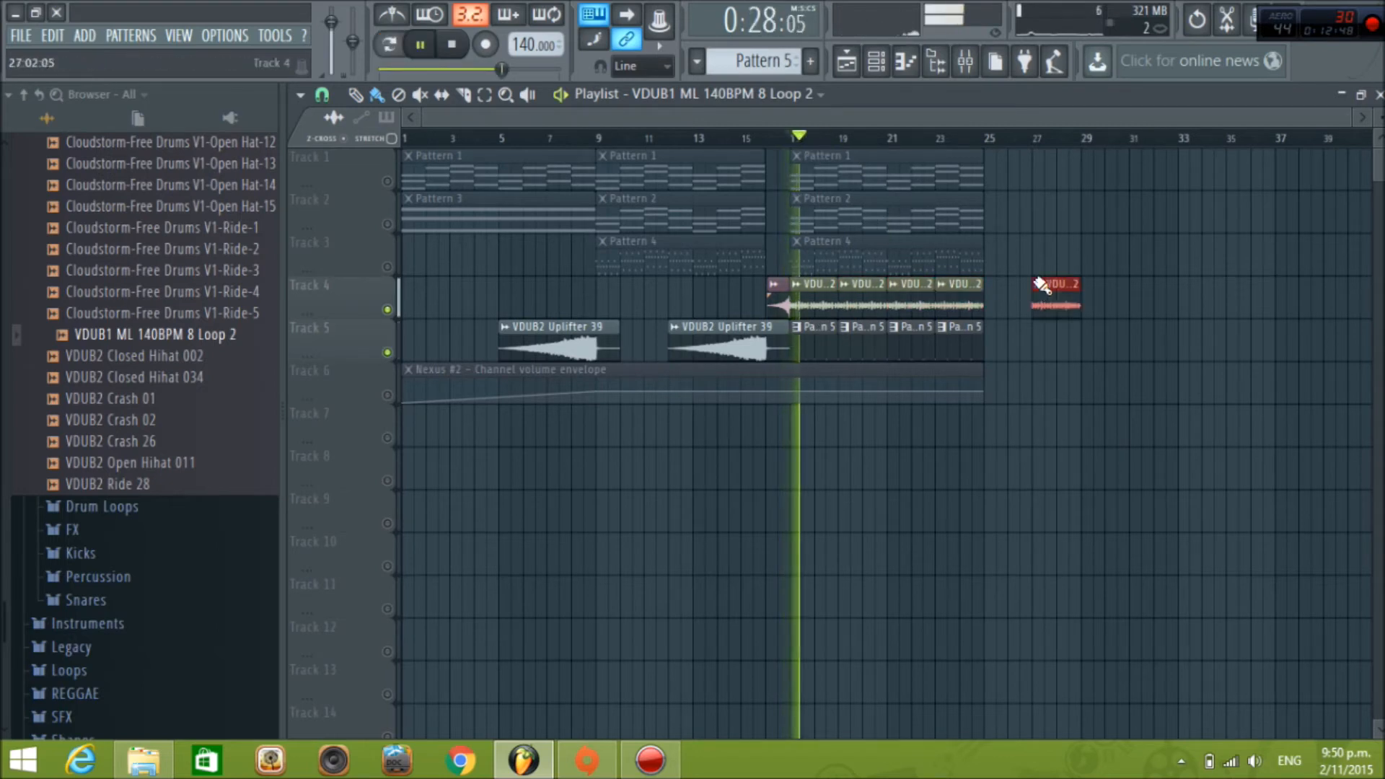
double_click(861, 296)
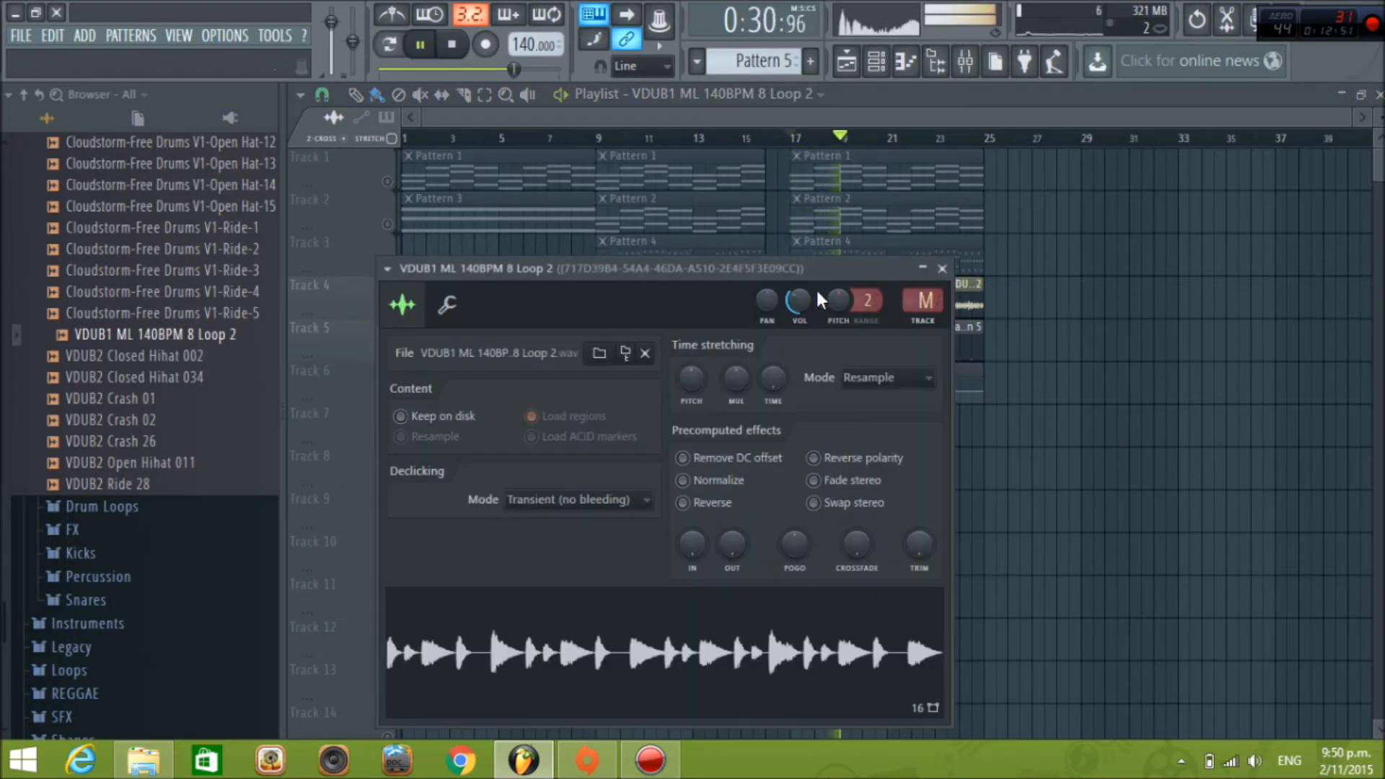
left_click(776, 114)
key("space")
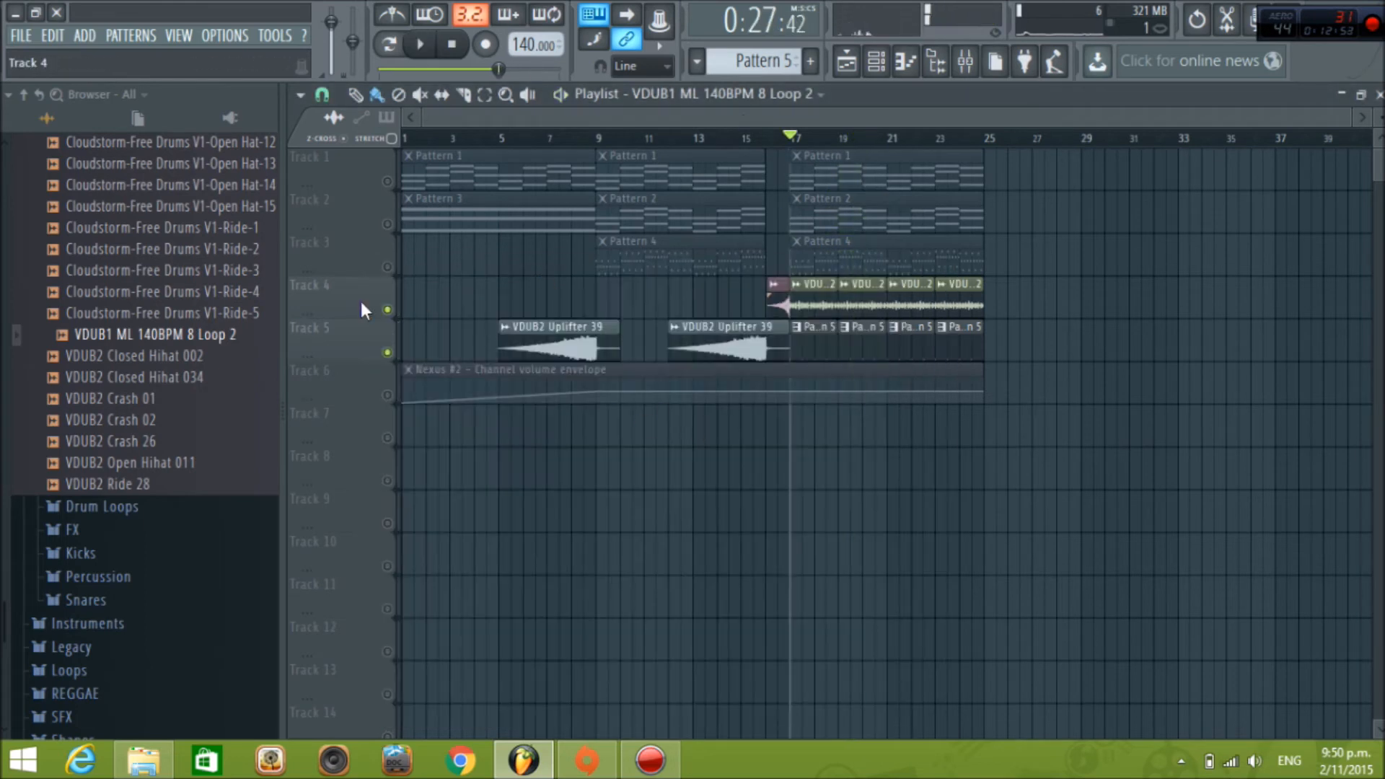
right_click(389, 310)
right_click(388, 309)
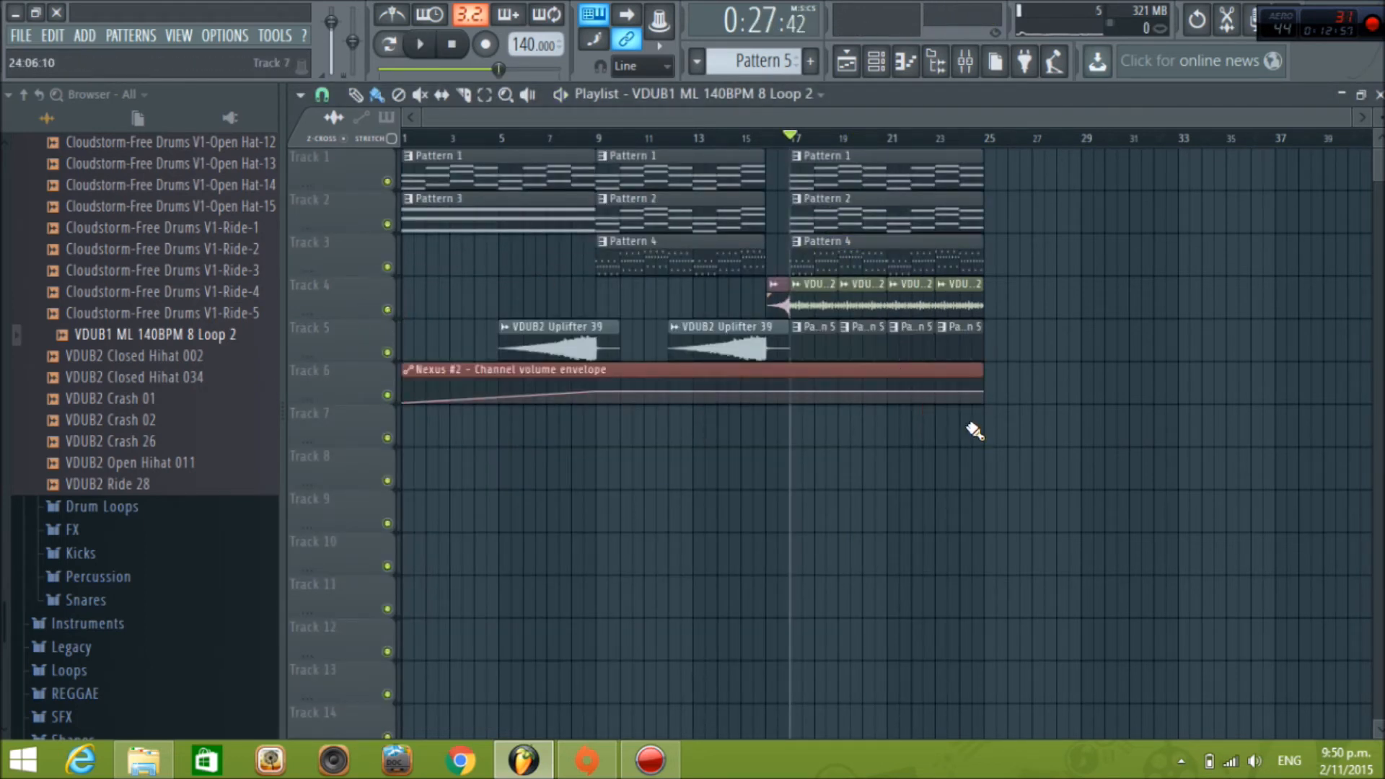
Move all clips on Tracks 4 to 6 down by one track
left_click_drag(1009, 280, 584, 442)
left_click_drag(824, 285, 820, 326)
left_click(821, 326)
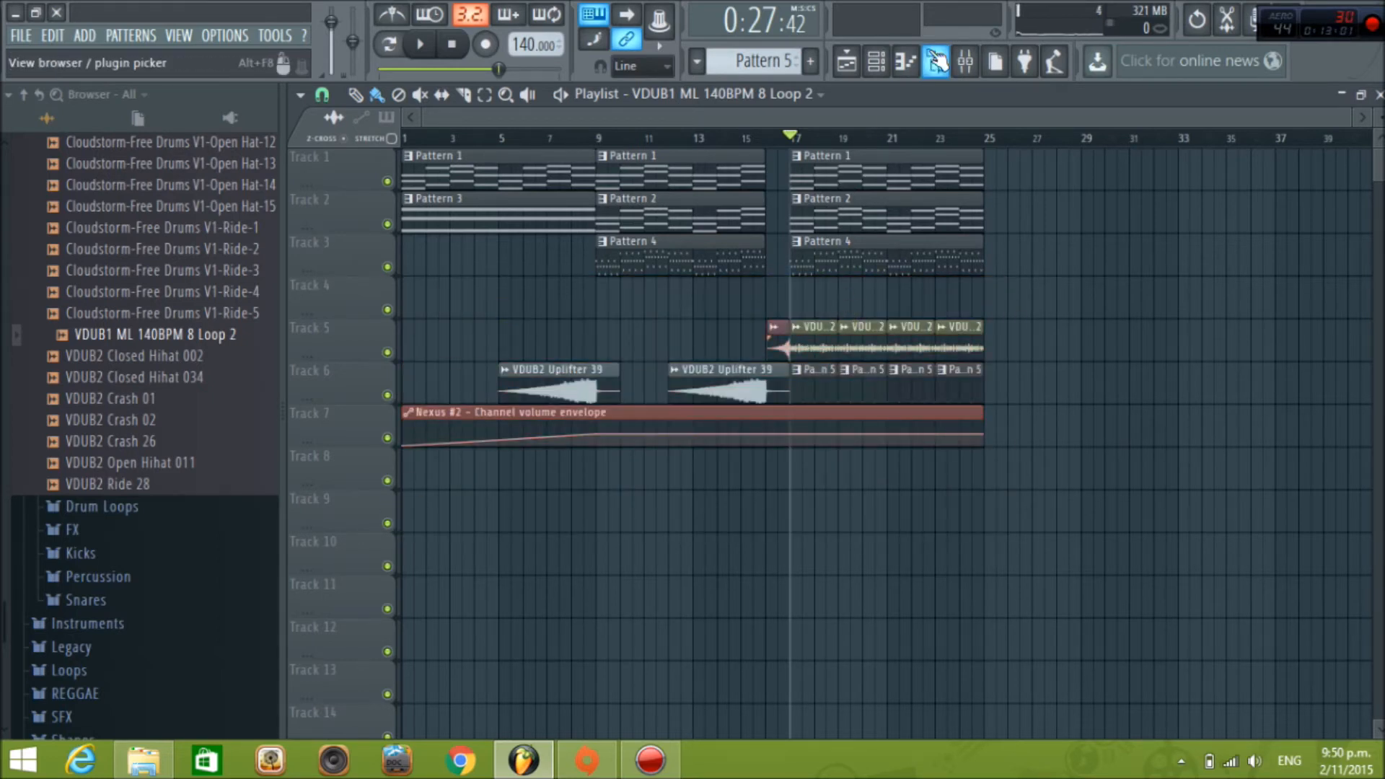
Create the empty Pattern 6 and show all channels in the channel rack
left_click(875, 63)
left_click(764, 62)
left_click(873, 70)
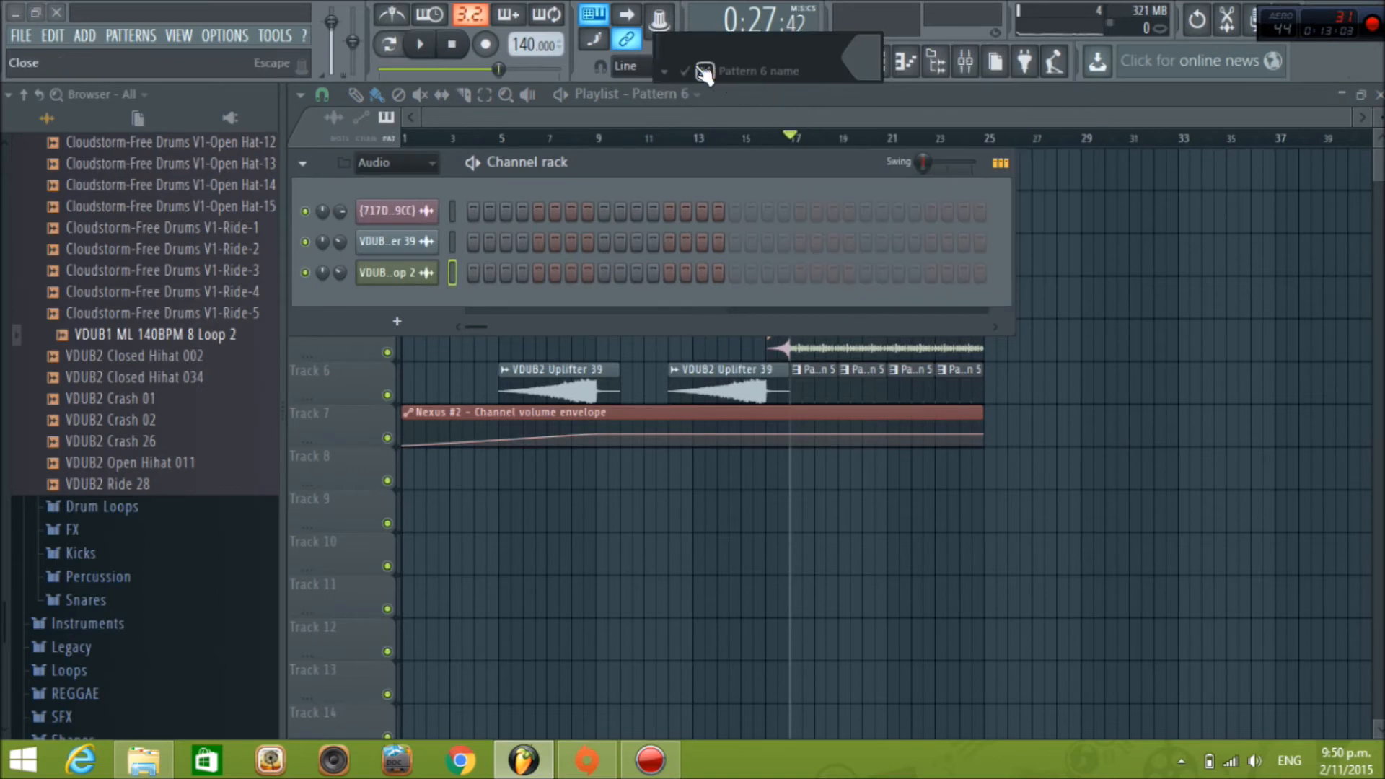
left_click(393, 163)
left_click(395, 175)
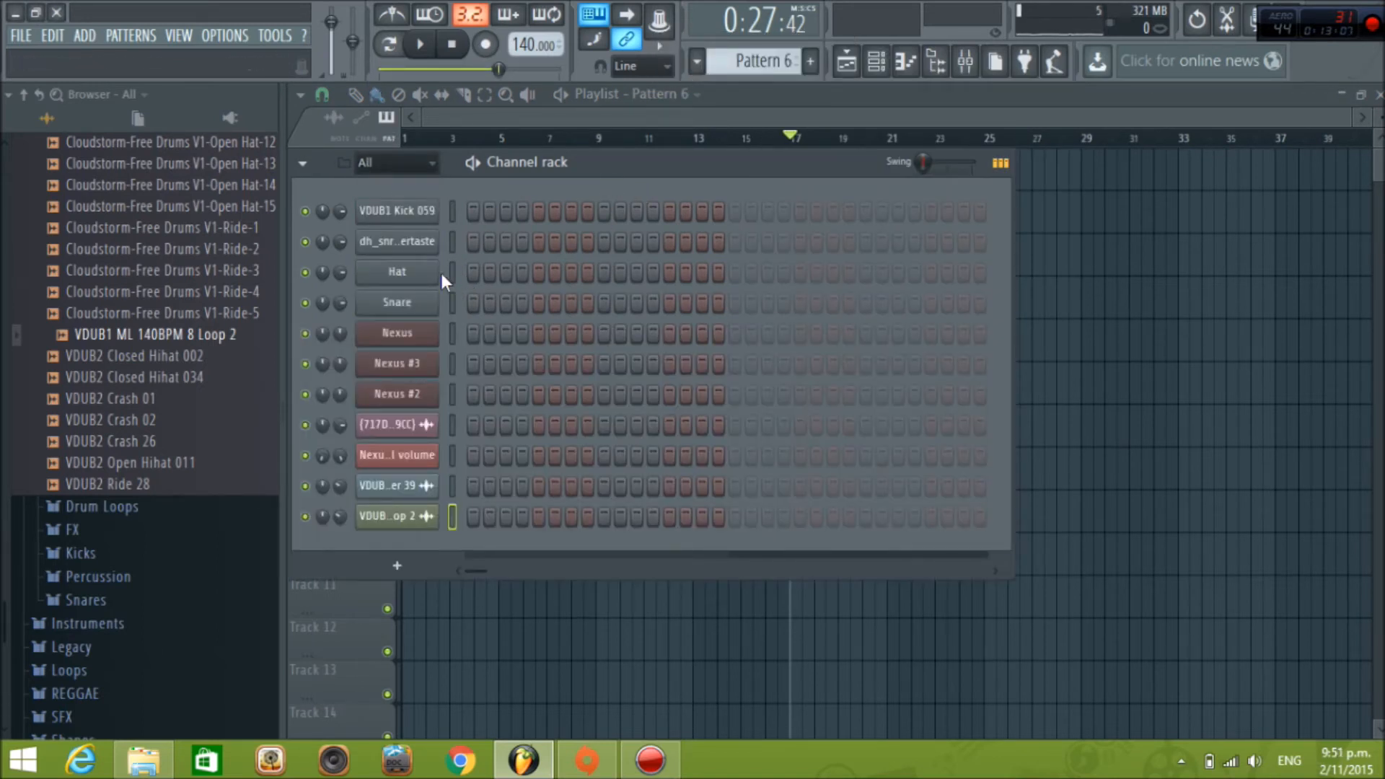
Open the Hat channel's mixer track, Insert 3, and disable its send to the master
left_click(421, 279)
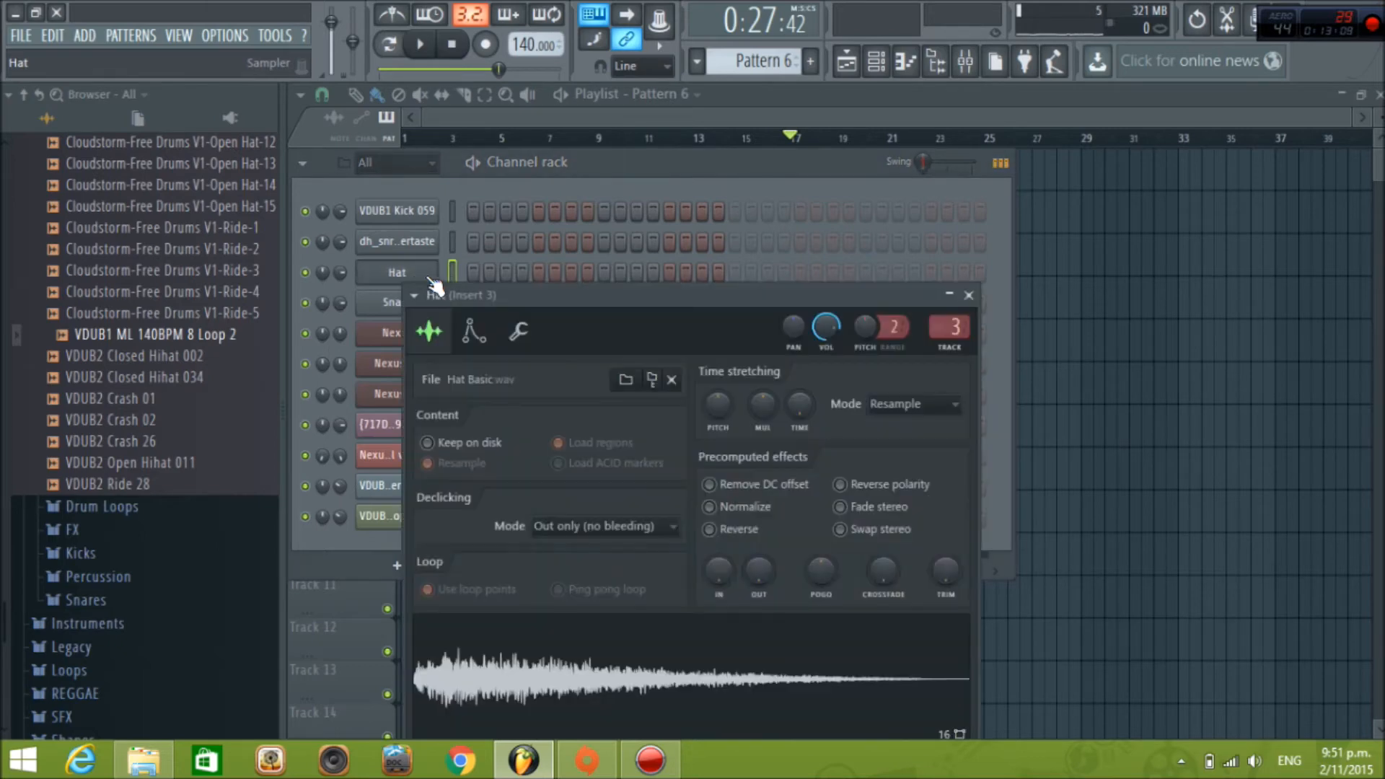
left_click(965, 62)
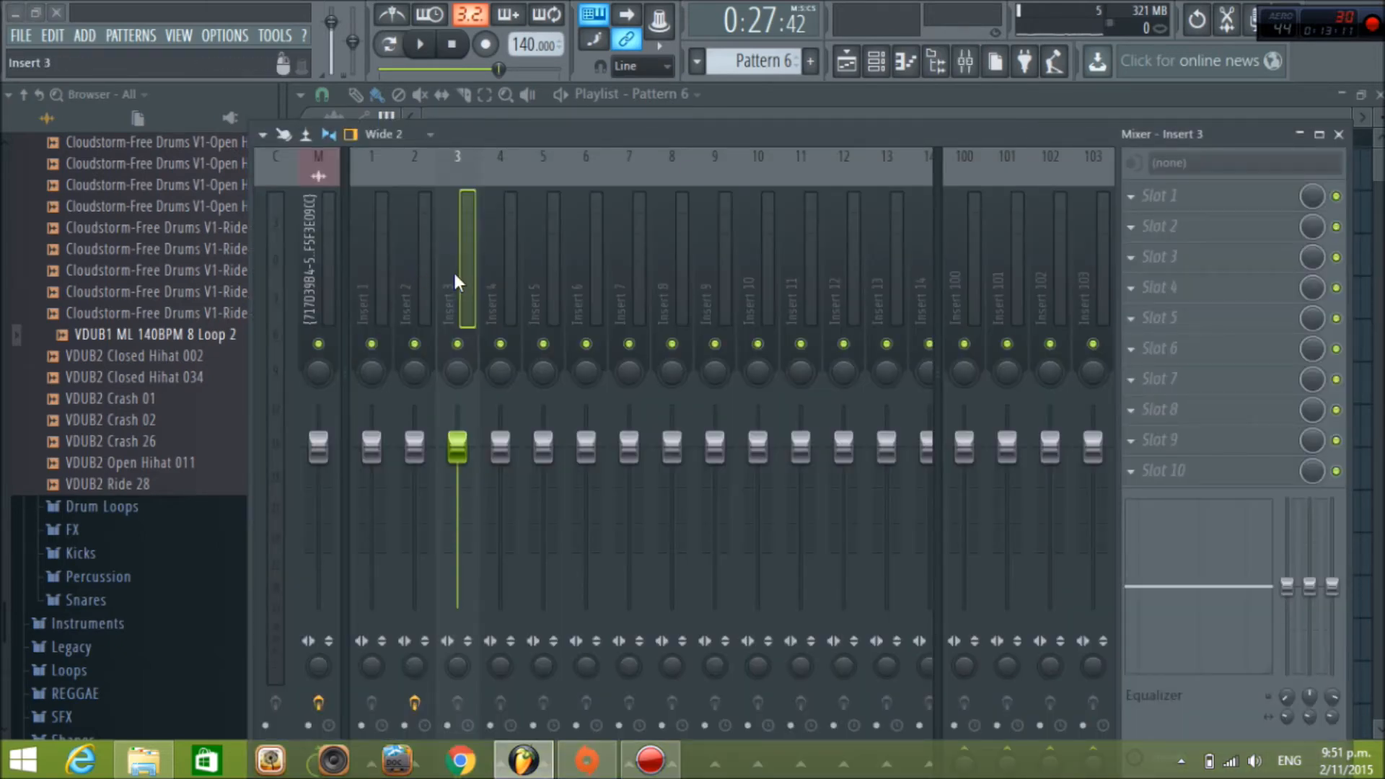
left_click_drag(460, 141, 469, 77)
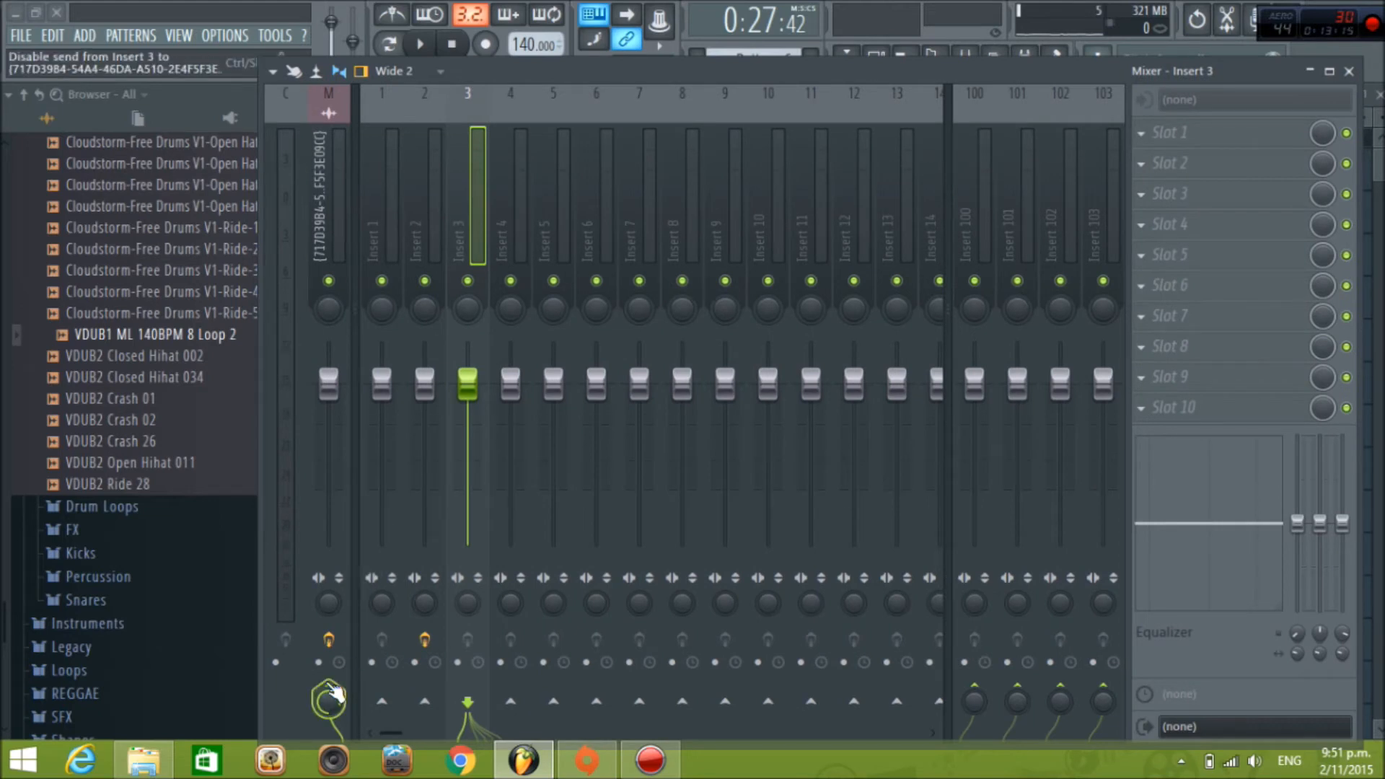
left_click_drag(557, 74, 515, 1)
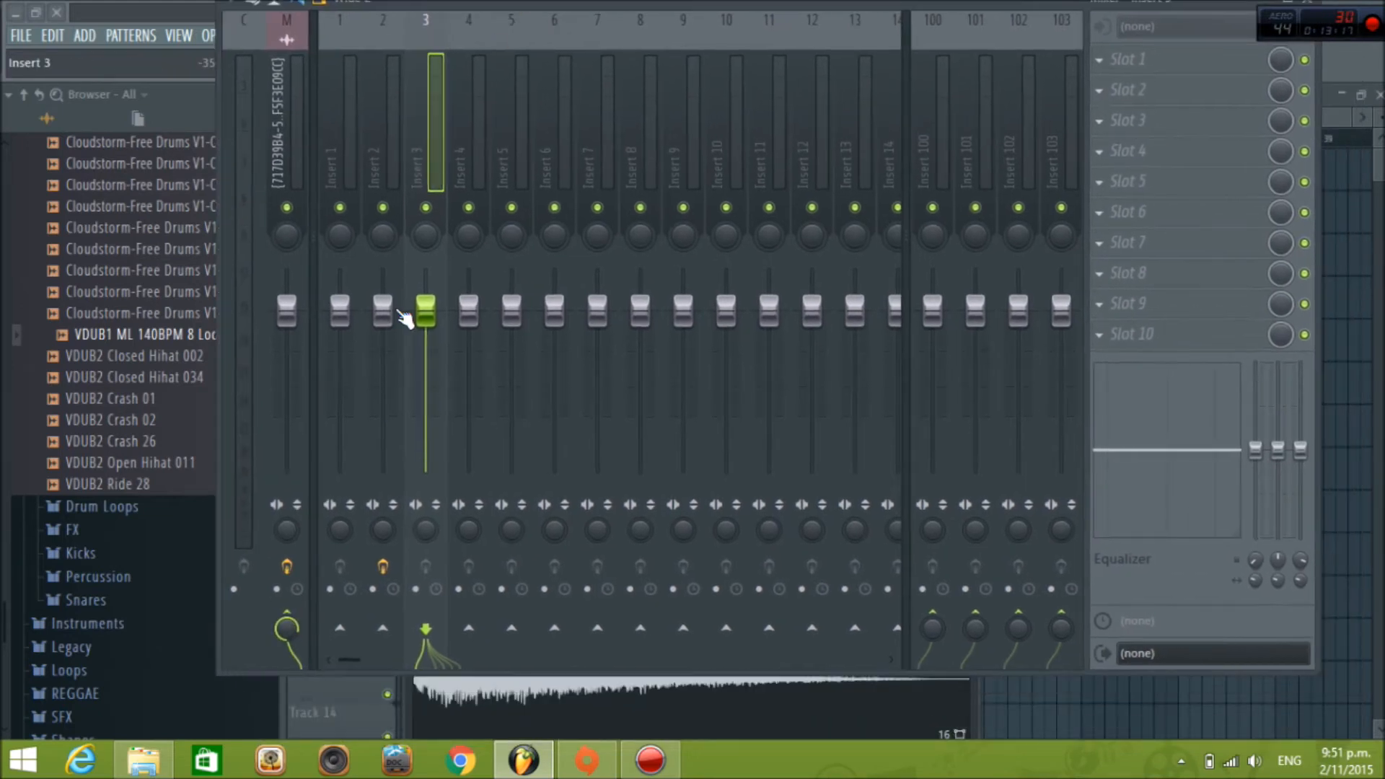
left_click(292, 614)
Route the Nexus, Nexus #3 and Nexus #2 channels to consecutive mixer tracks starting from Insert 4
left_click_drag(661, 13, 669, 502)
left_click_drag(450, 332, 451, 362)
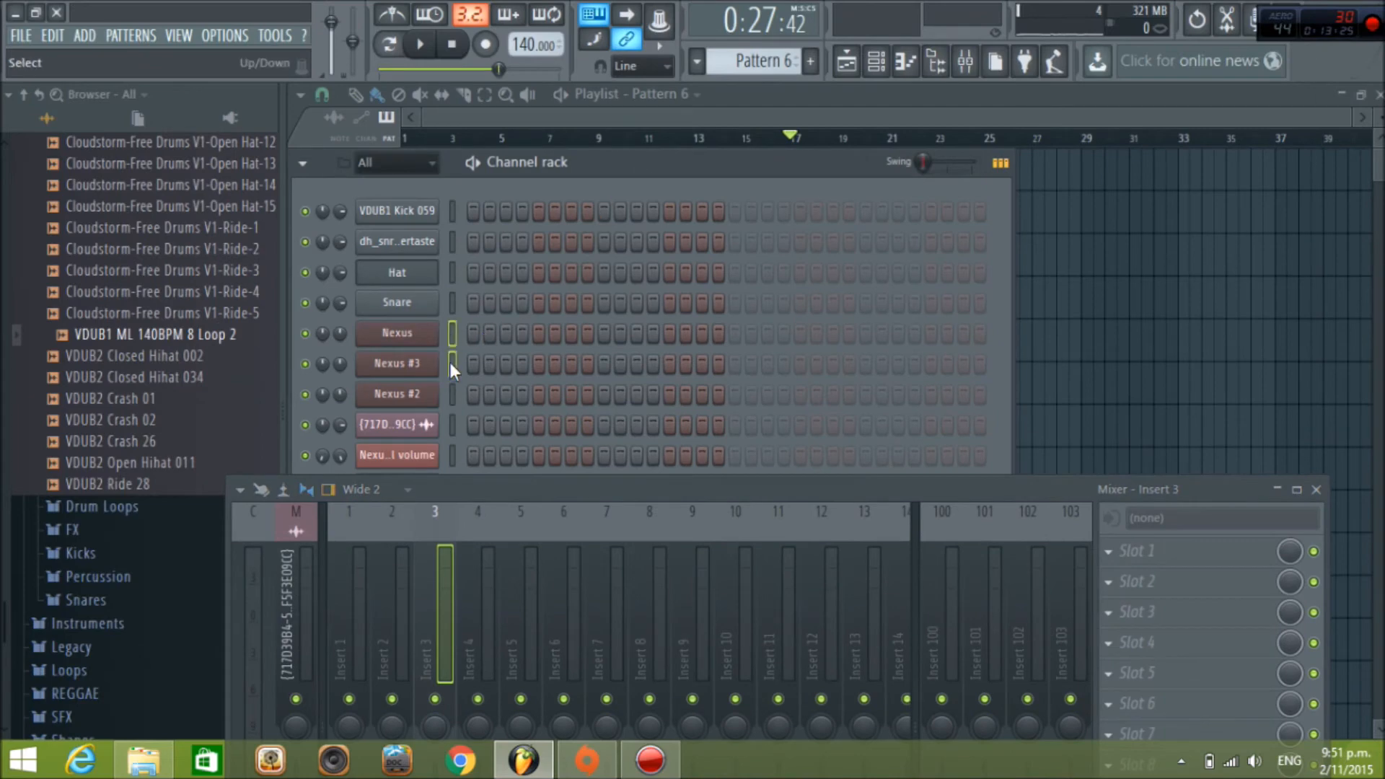
left_click_drag(559, 491, 520, 164)
left_click(440, 262)
right_click(440, 288)
mouse_move(526, 293)
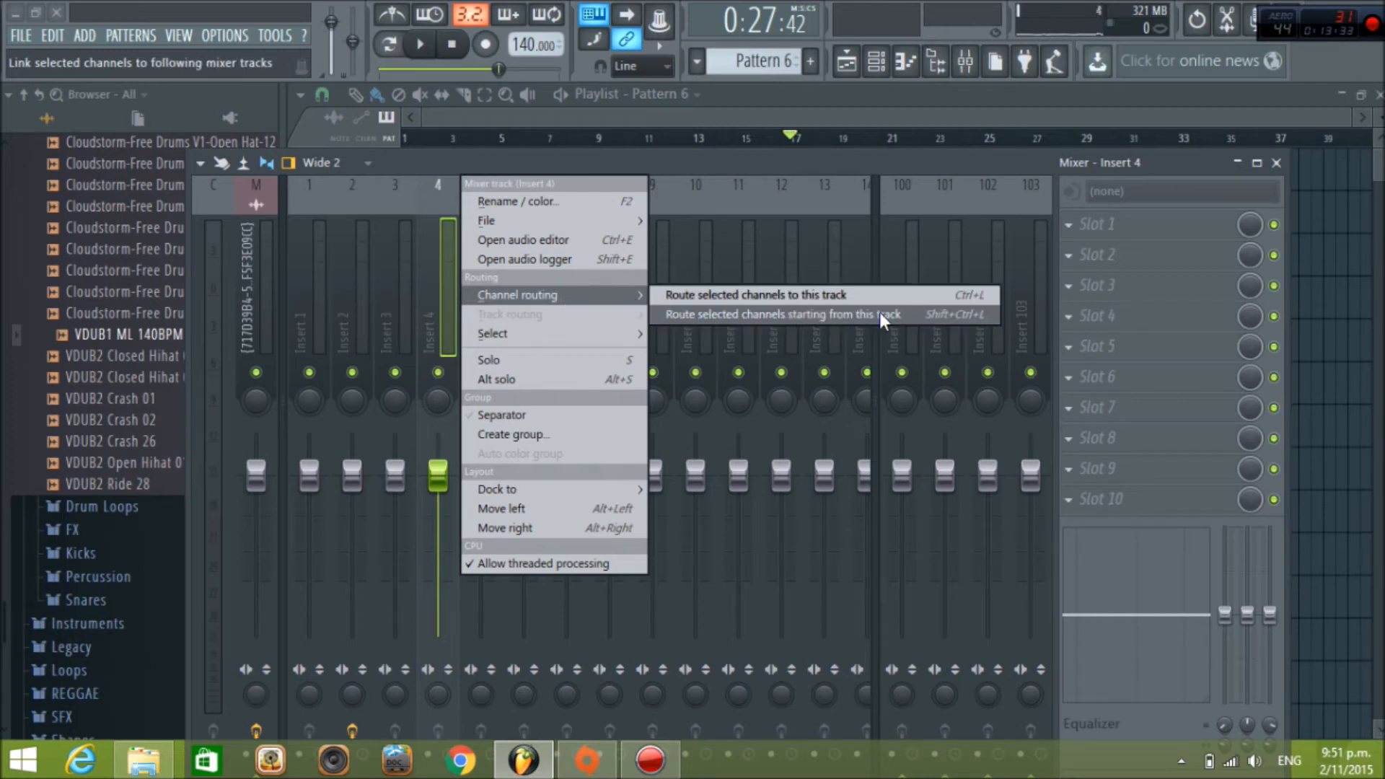
left_click(914, 315)
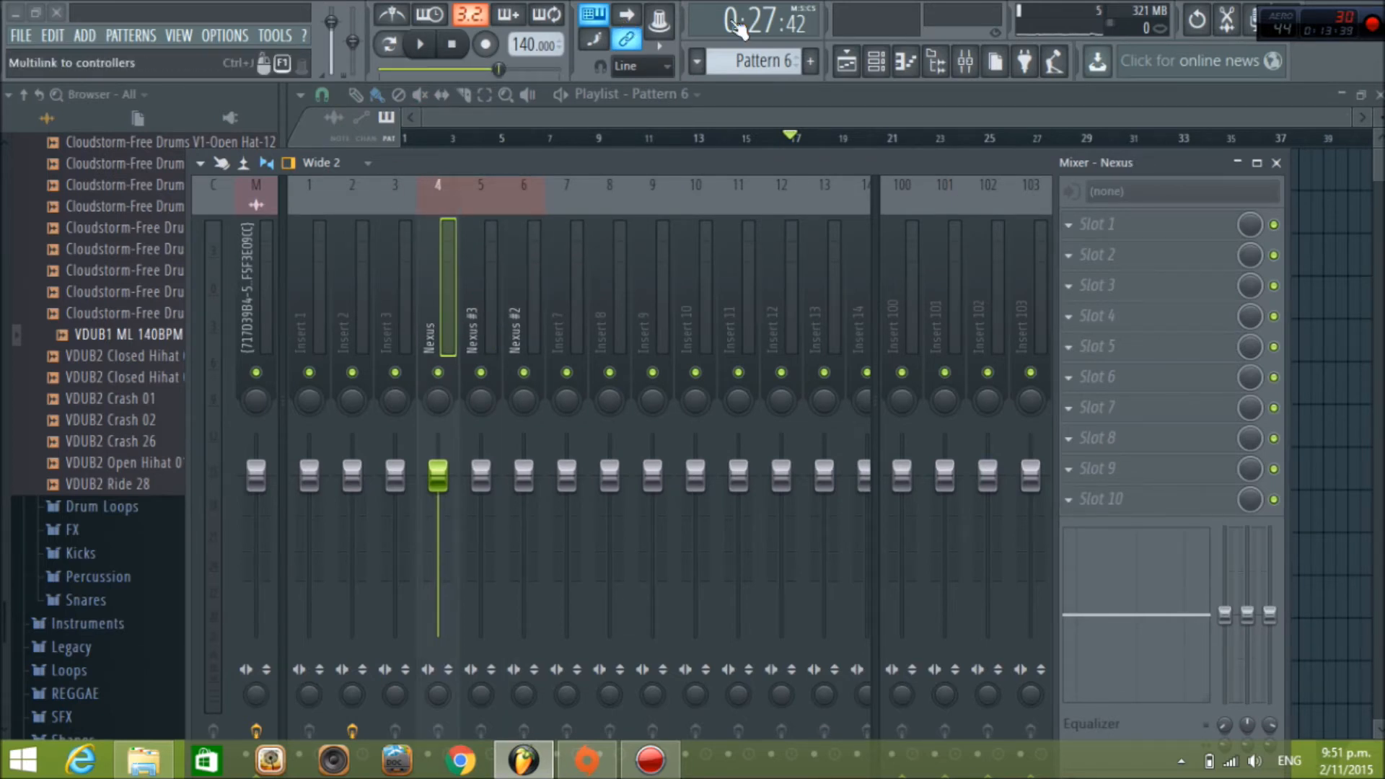
Play the song from bar 9 and check the signal on the Nexus mixer tracks, then stop playback
key("Left")
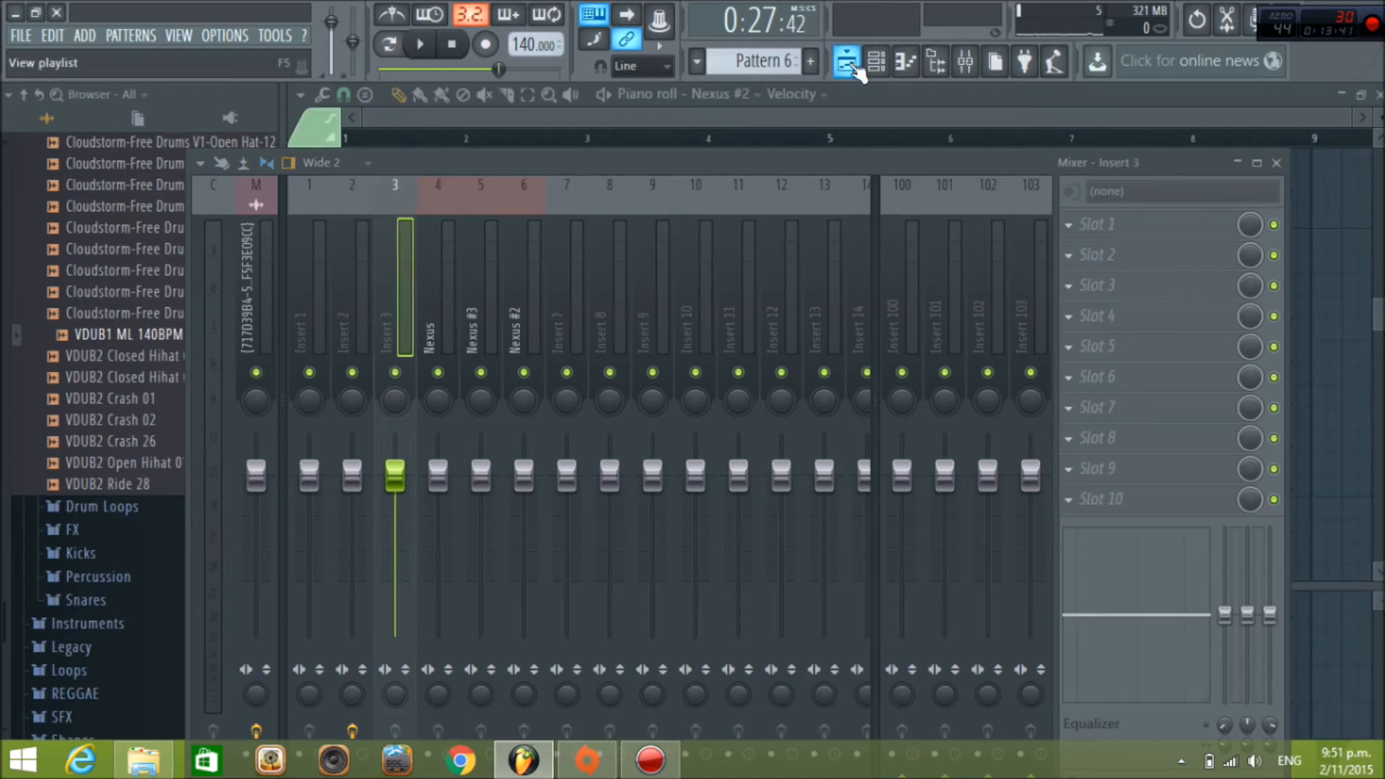
left_click(1276, 162)
left_click(600, 139)
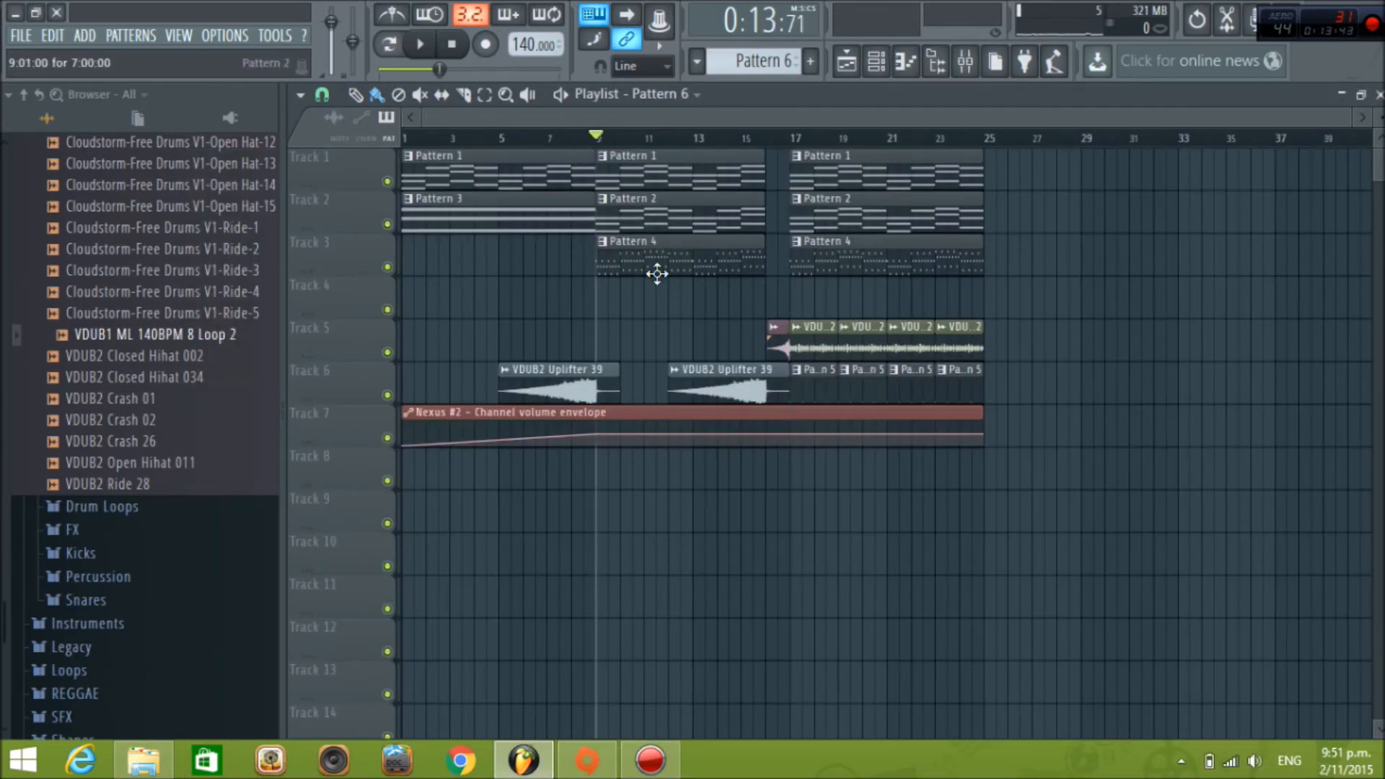
key("space")
left_click(966, 61)
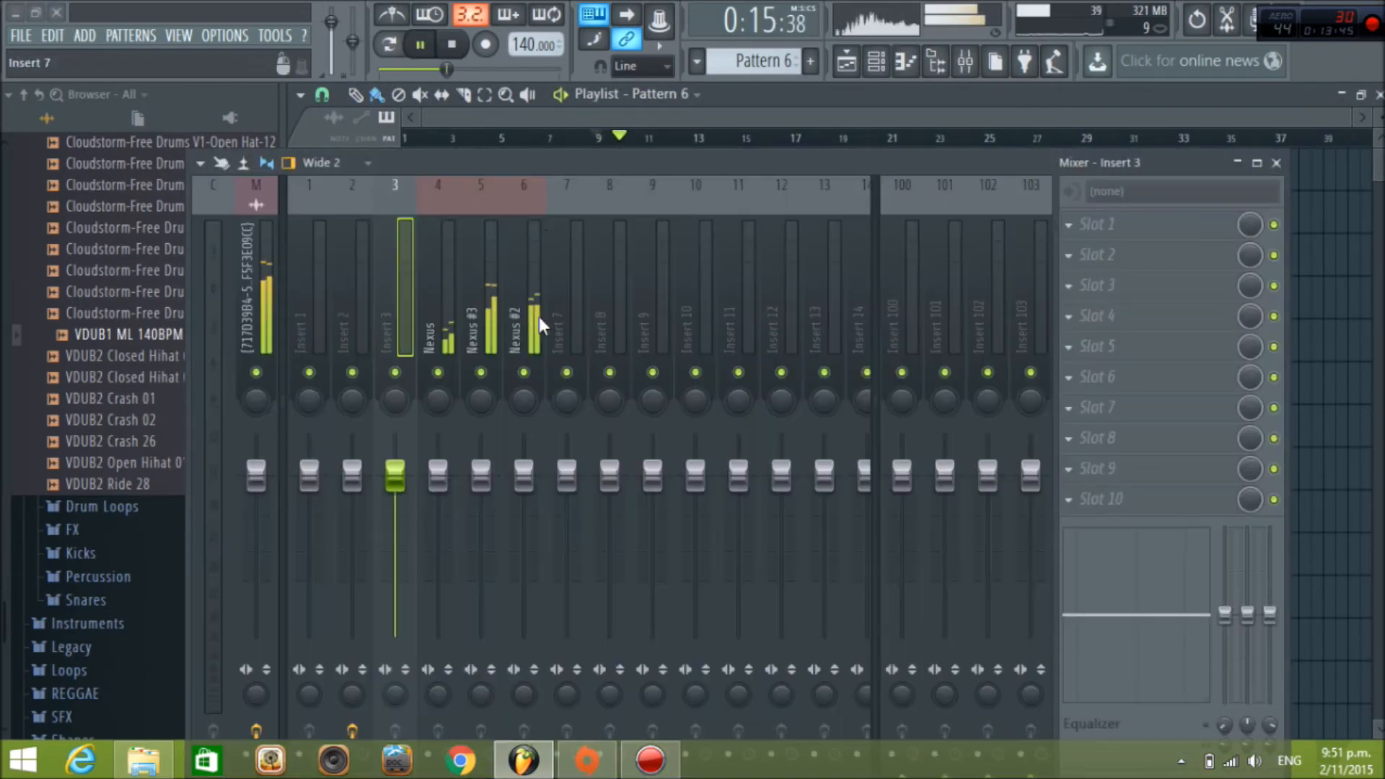
key("space")
left_click(447, 296)
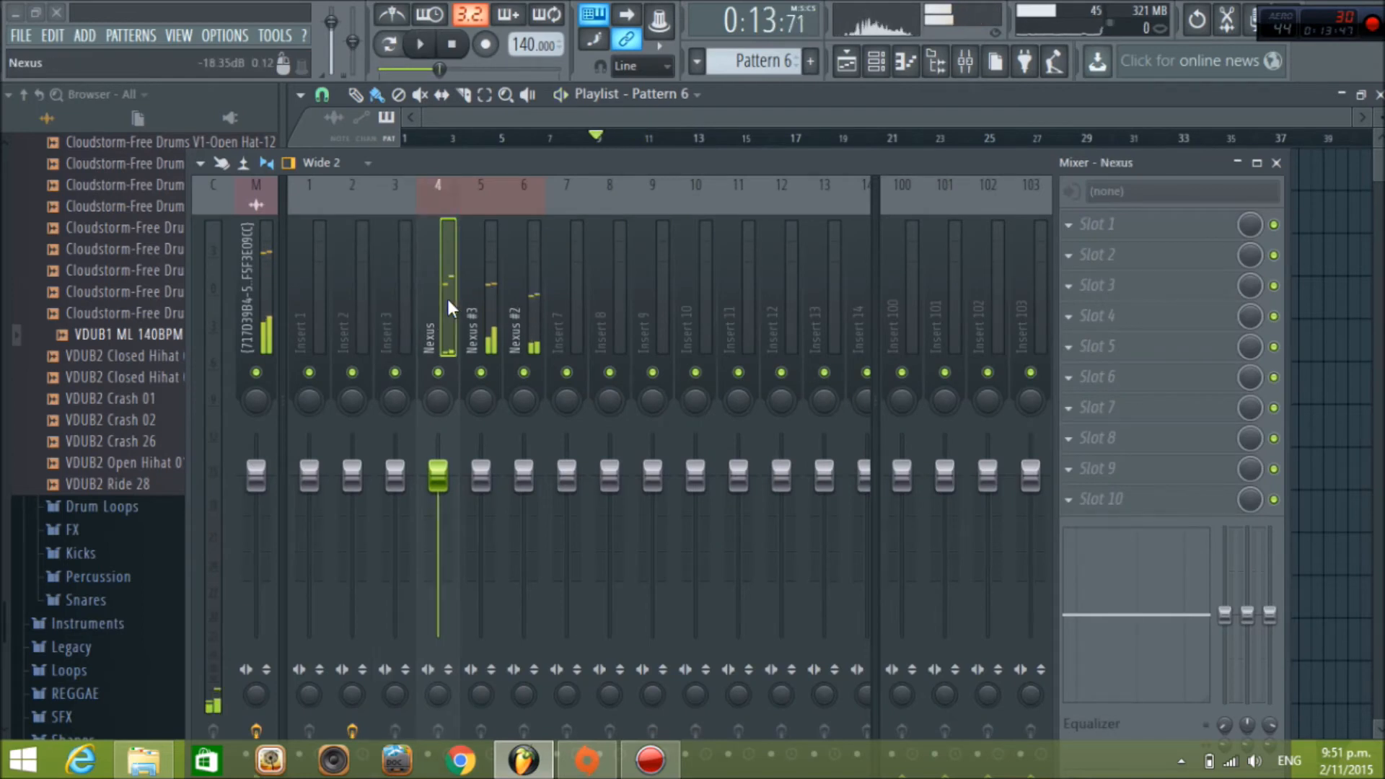
Lower the Nexus #3 fader slightly and sidechain Insert 3 to the Nexus, Nexus #3 and Nexus #2 mixer tracks
left_click_drag(525, 148, 567, 14)
left_click(397, 242)
scroll(471, 404, "down", 2)
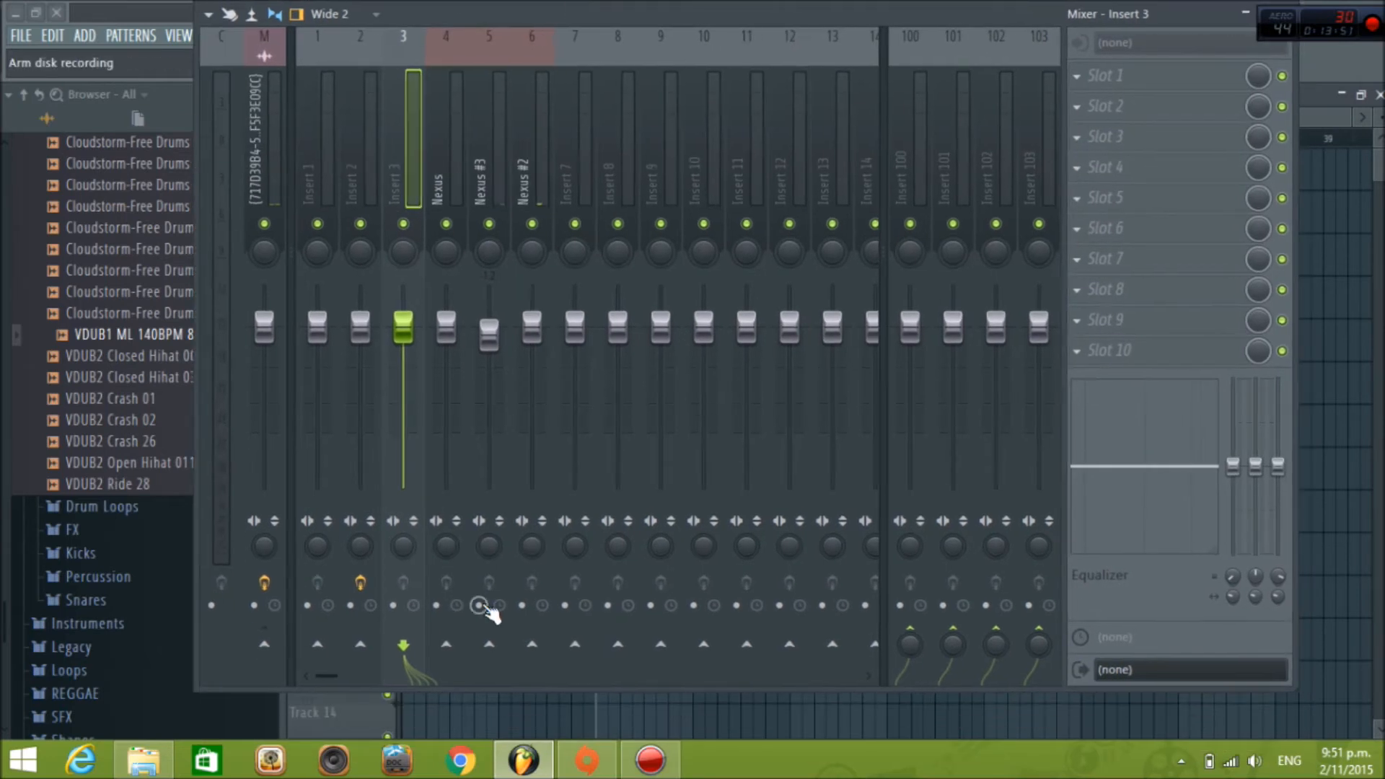
right_click(450, 646)
left_click(516, 691)
right_click(489, 643)
left_click(565, 691)
right_click(534, 651)
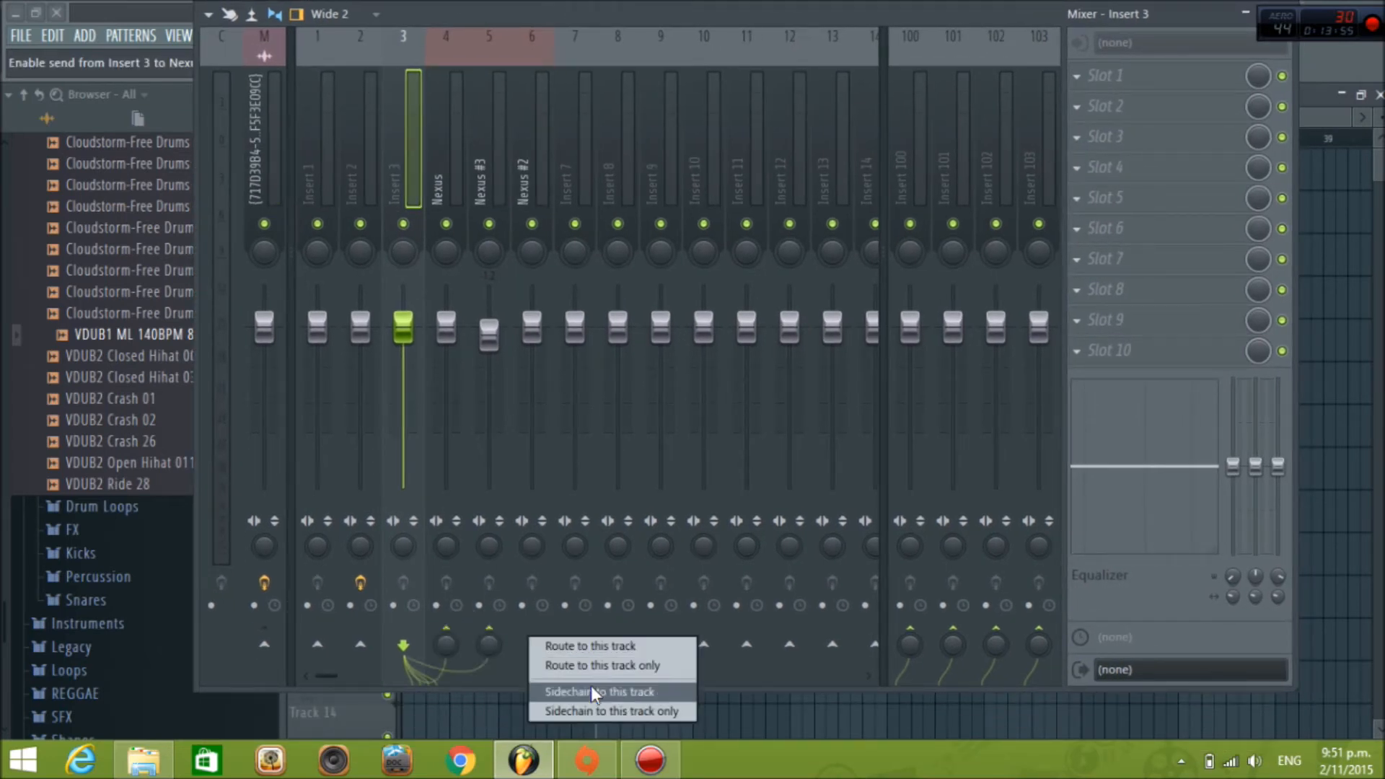
left_click(591, 692)
Add Fruity Limiter to the first effect slot of the Nexus mixer track and close the mixer
left_click(456, 183)
left_click(1077, 75)
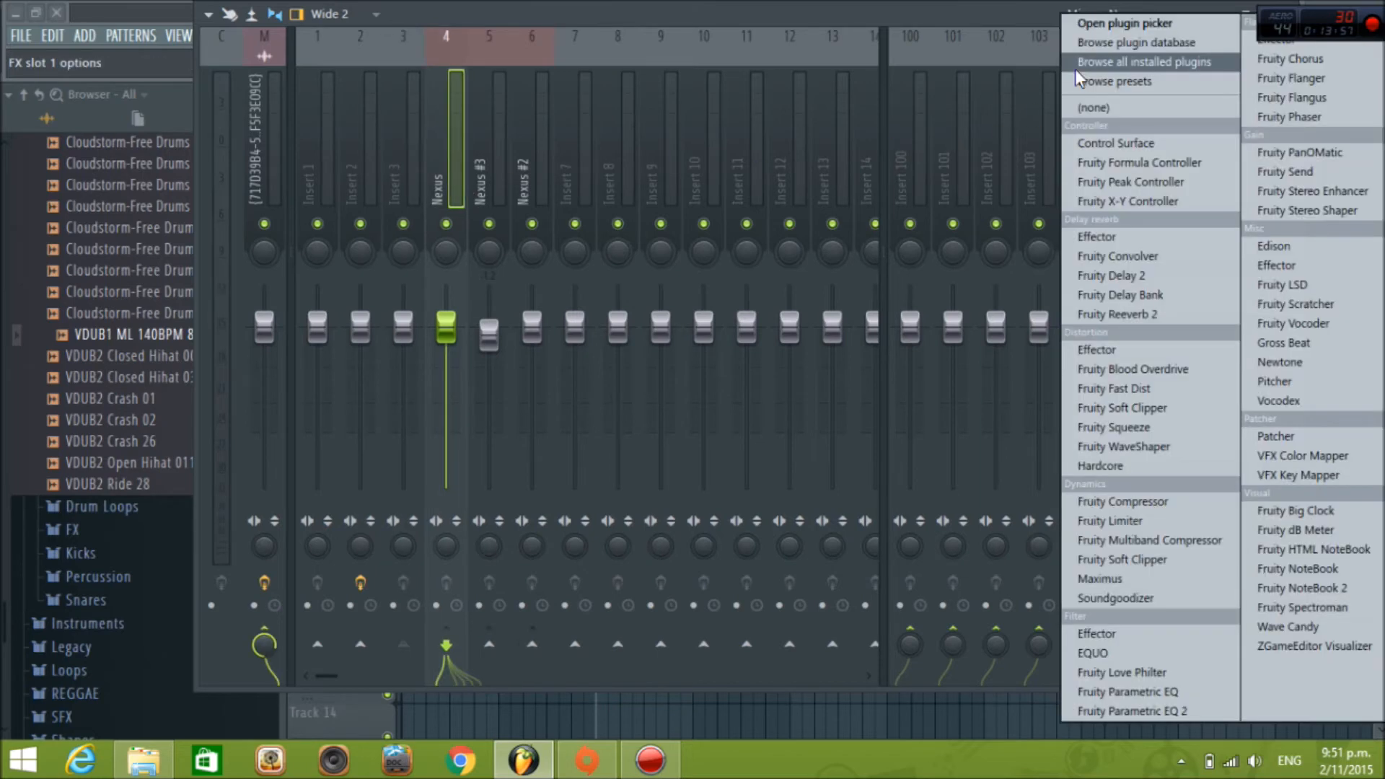
left_click(1114, 521)
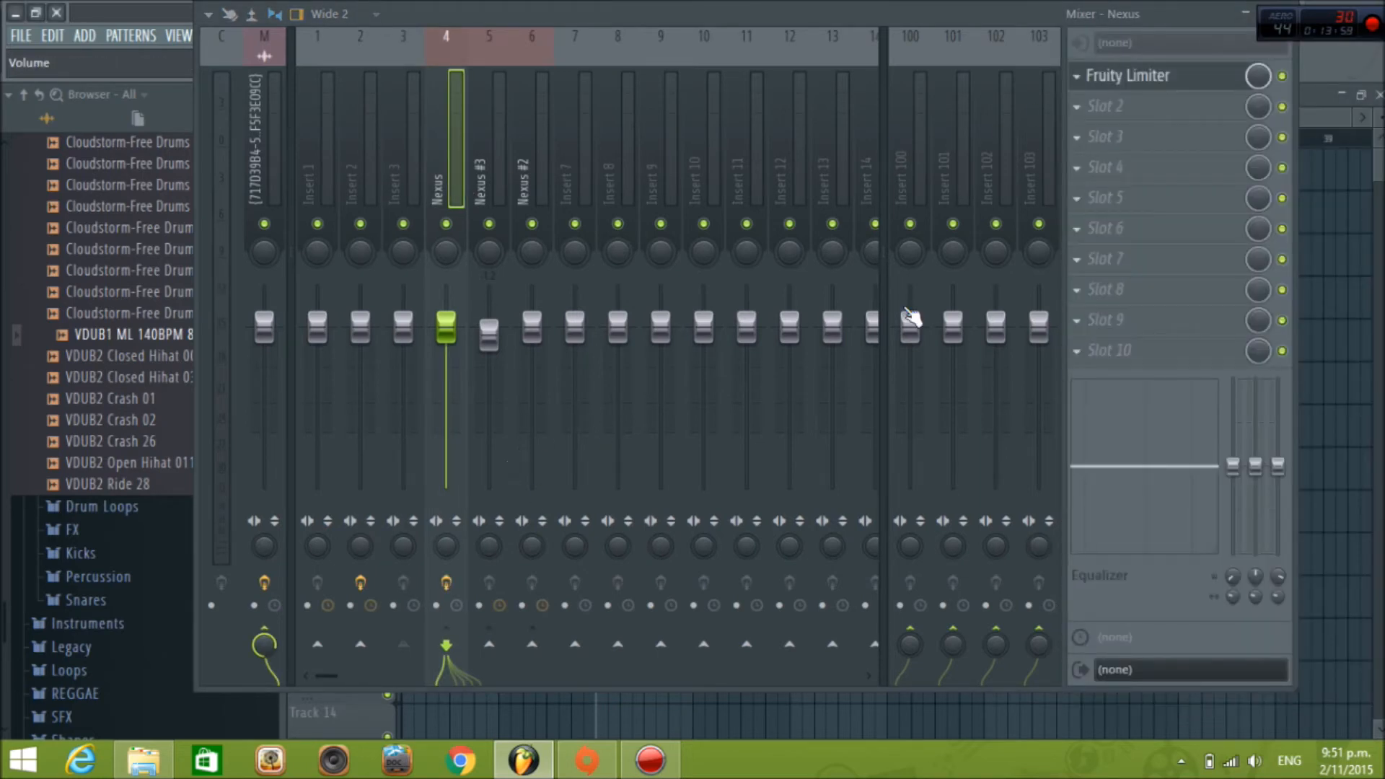
left_click_drag(1200, 6, 1124, 84)
left_click(1251, 96)
Set the Nexus track's Fruity Limiter to compressor mode with sidechain input 1, threshold about -35.7 dB and ratio about 3.1:1
left_click(727, 563)
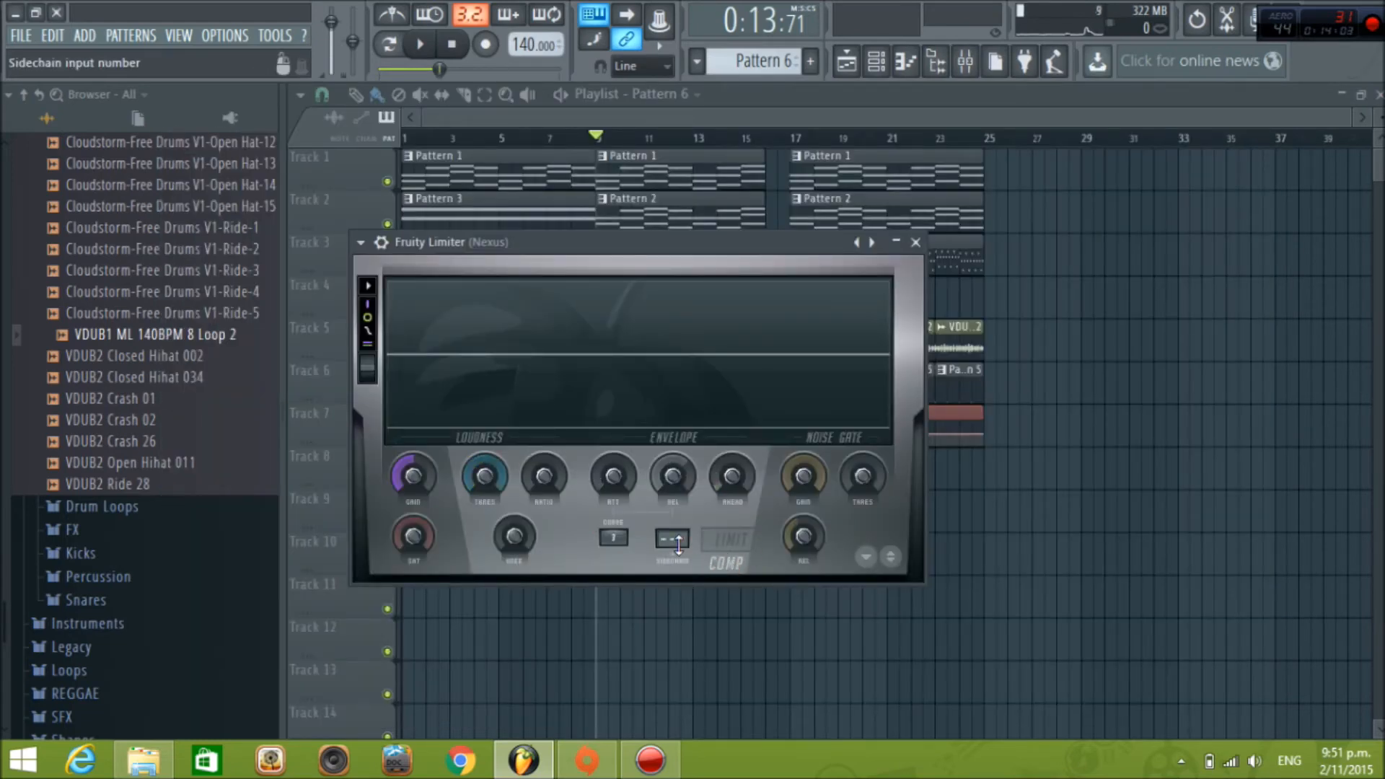
left_click_drag(634, 242, 634, 353)
left_click_drag(495, 588, 494, 671)
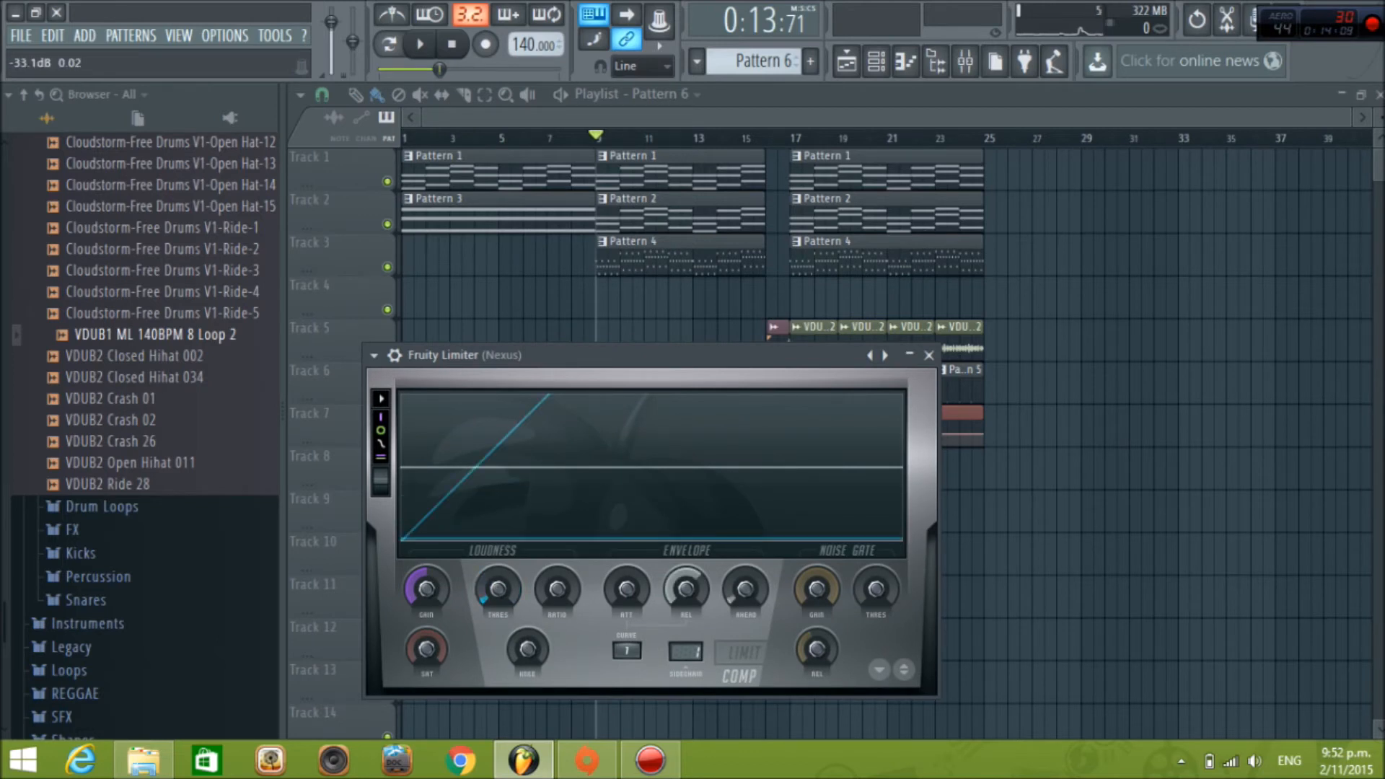
left_click_drag(557, 588, 557, 563)
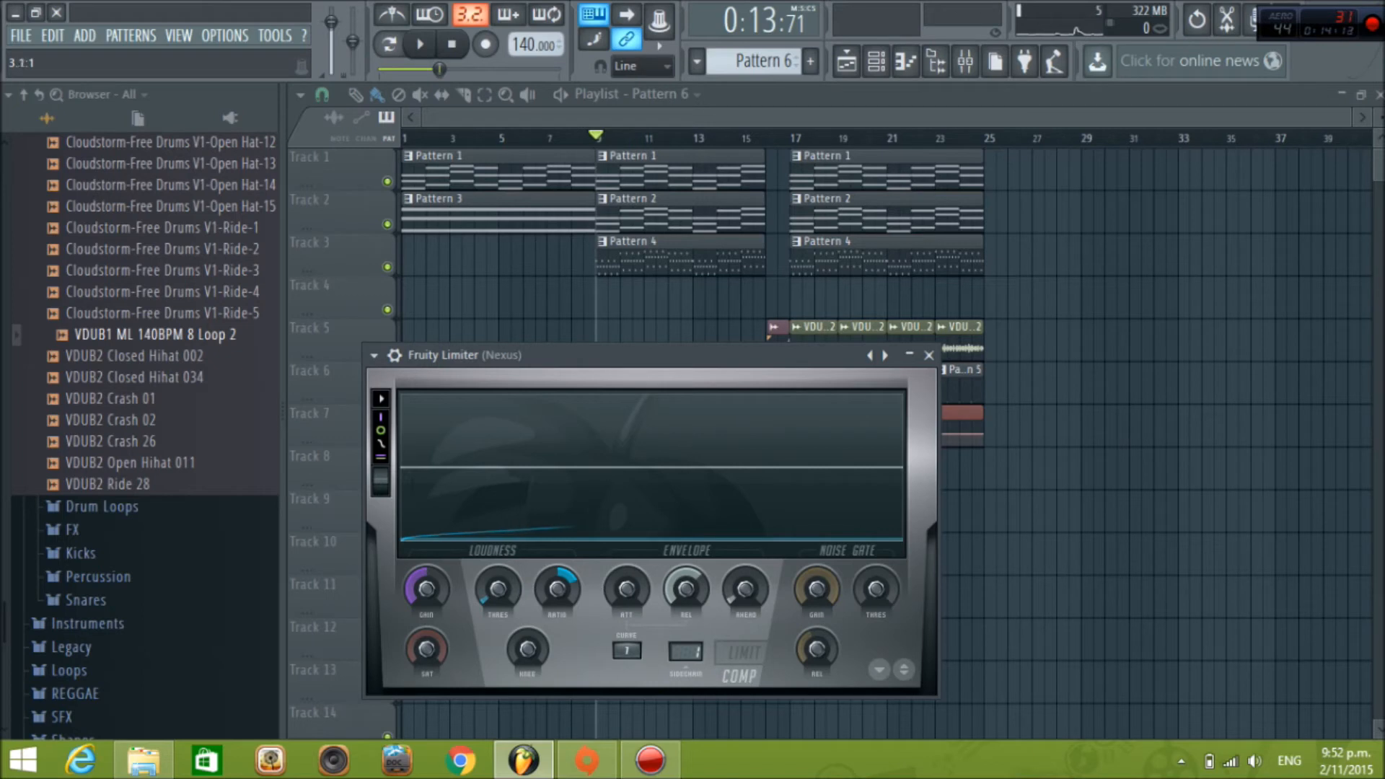
left_click_drag(502, 586, 503, 581)
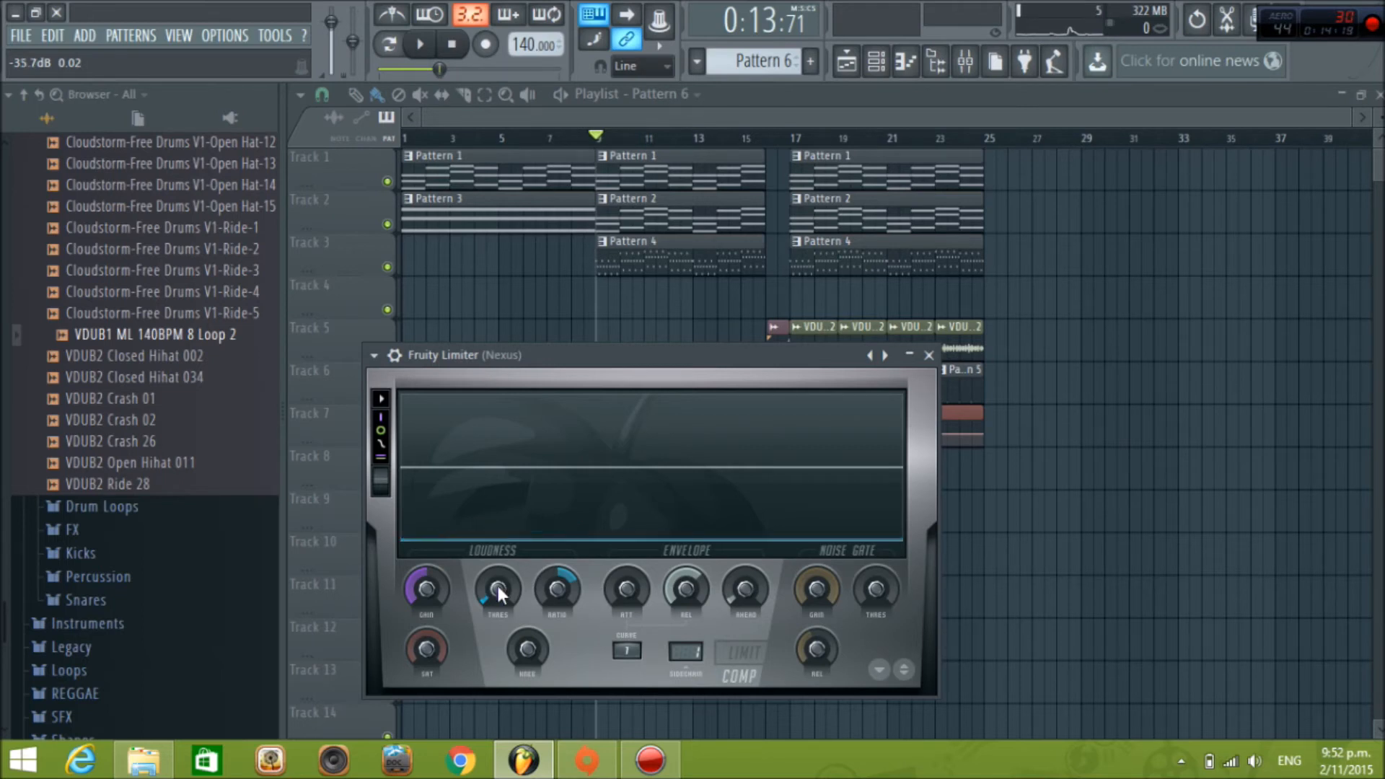
left_click(826, 106)
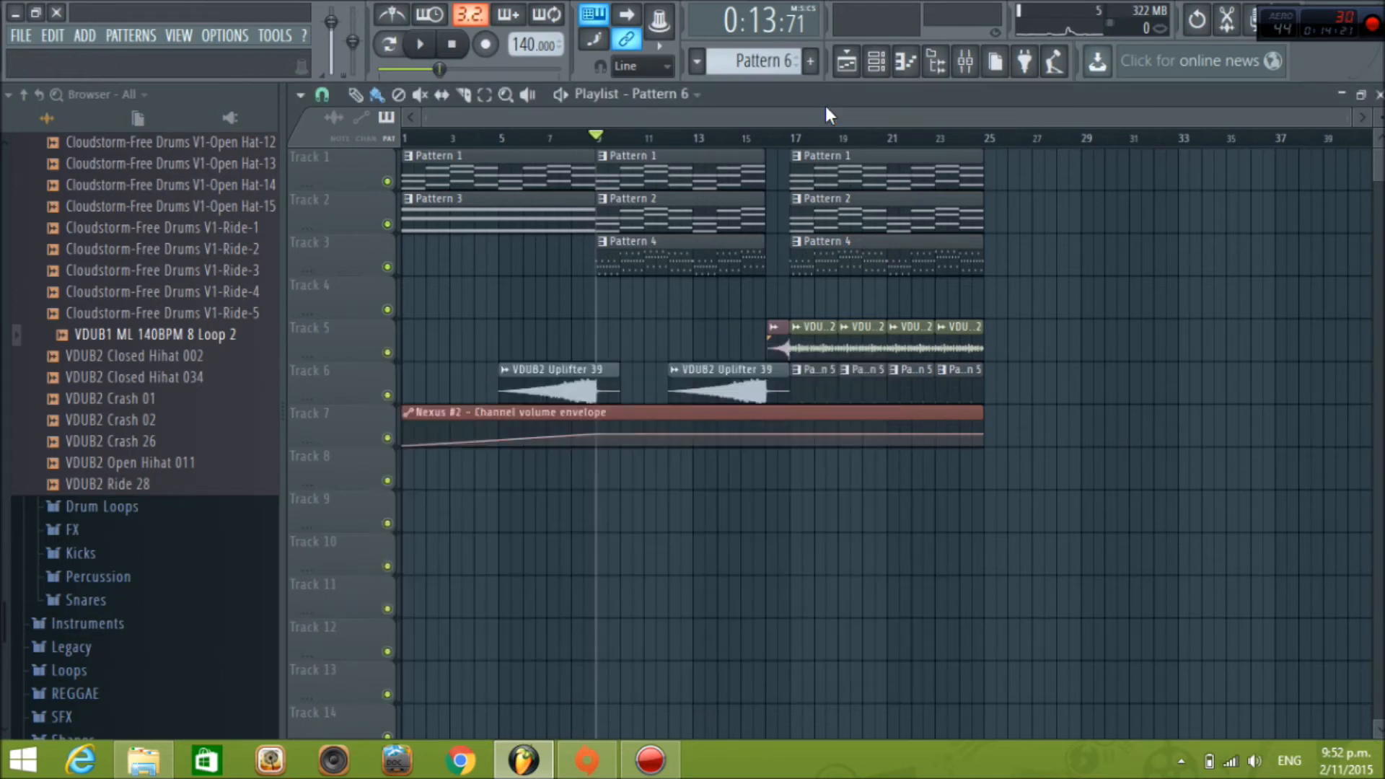
Add Hat steps in Pattern 6 on every eighth step, at steps 1, 9, 17 and 25
left_click(876, 62)
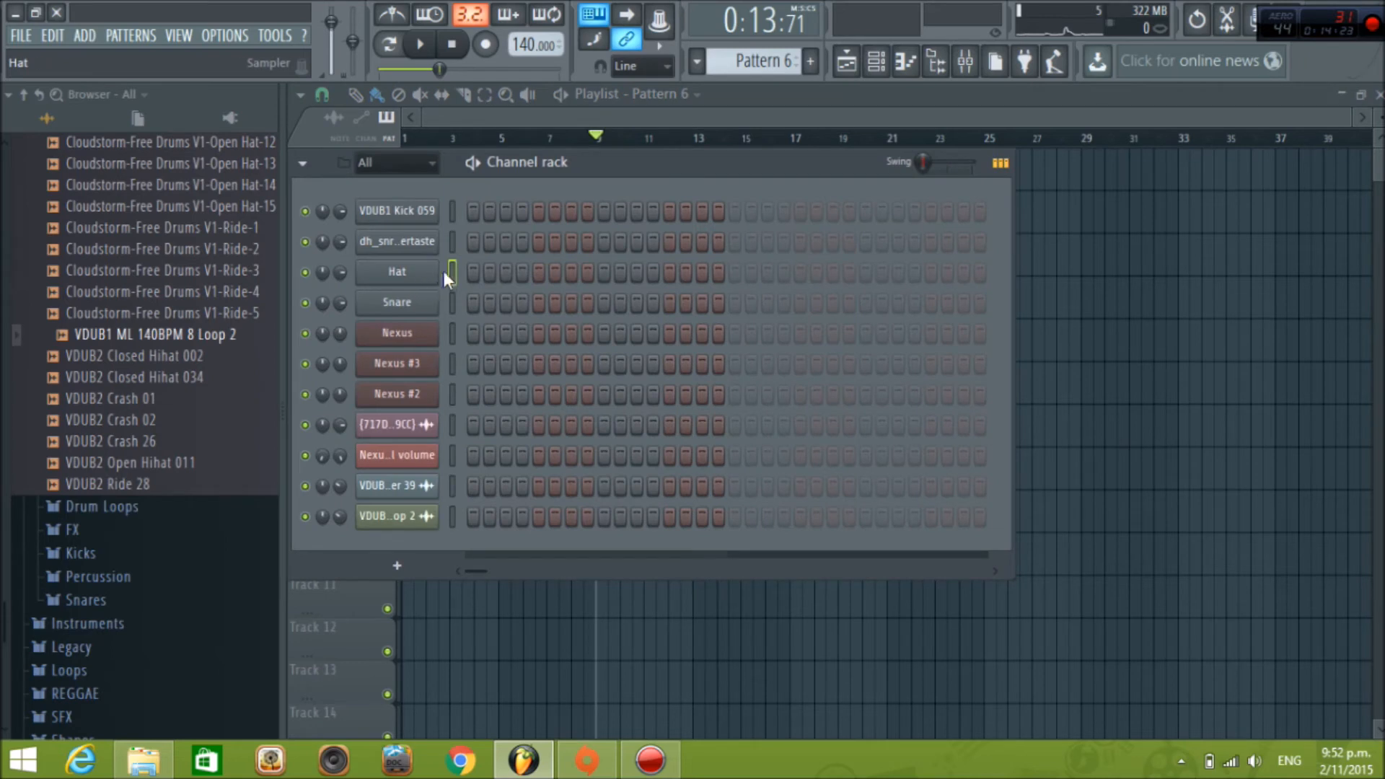
left_click(604, 273)
left_click(734, 273)
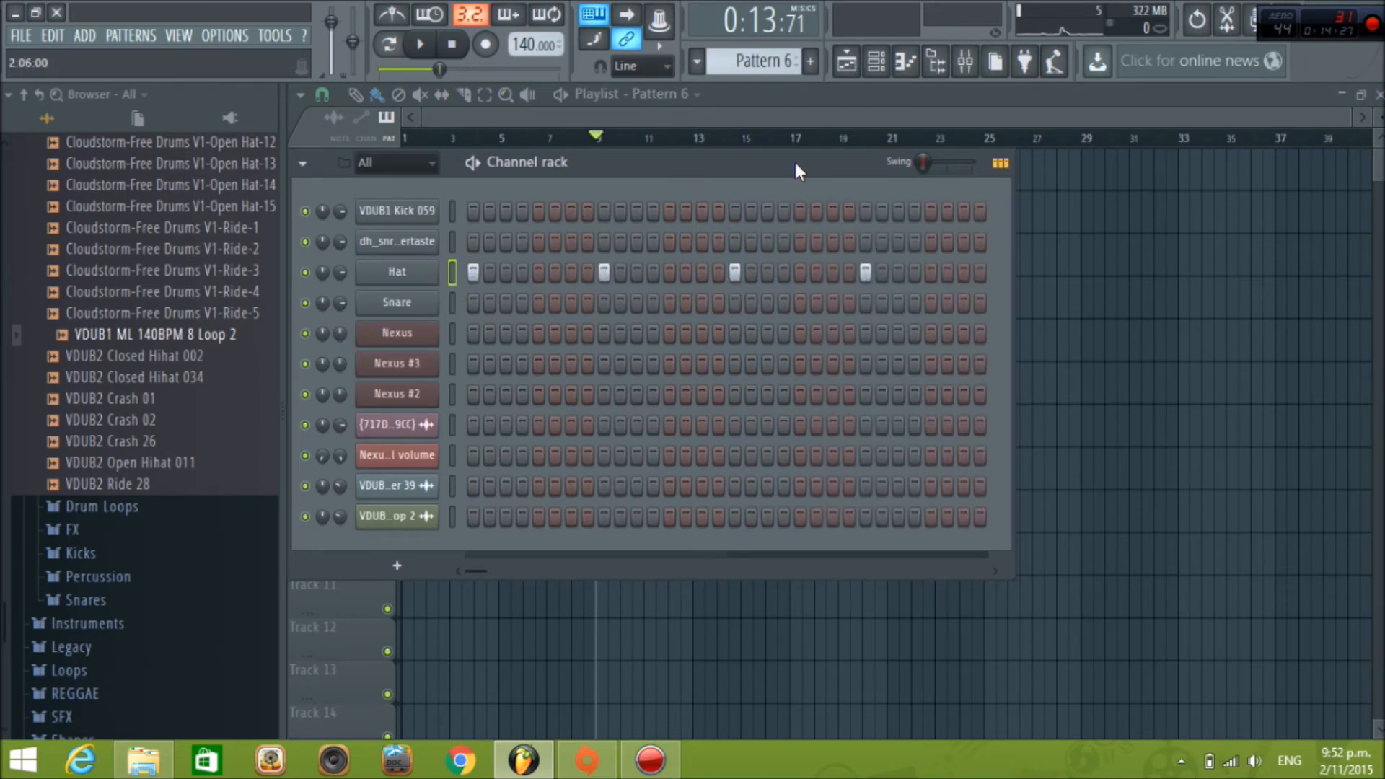
Rename the Hat channel to Sidechain
right_click(435, 264)
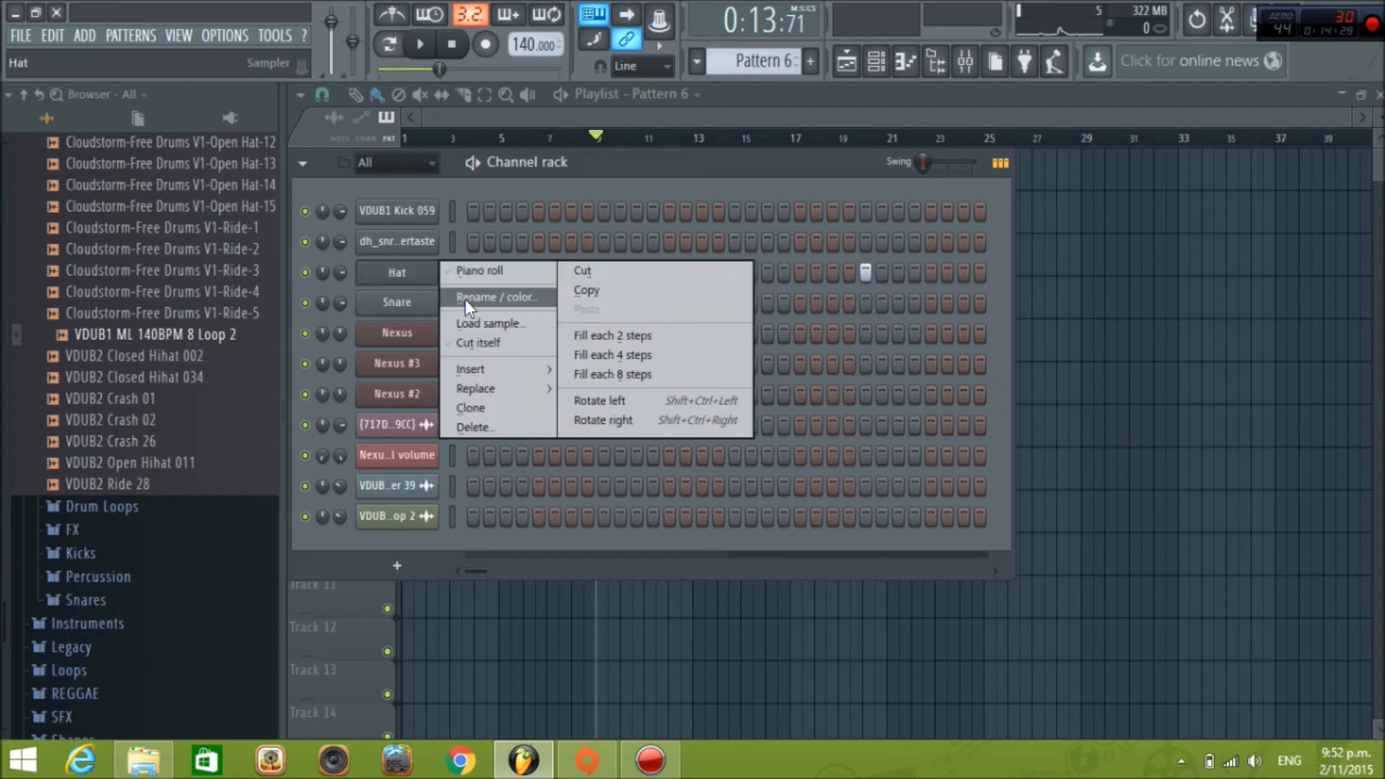
left_click(454, 293)
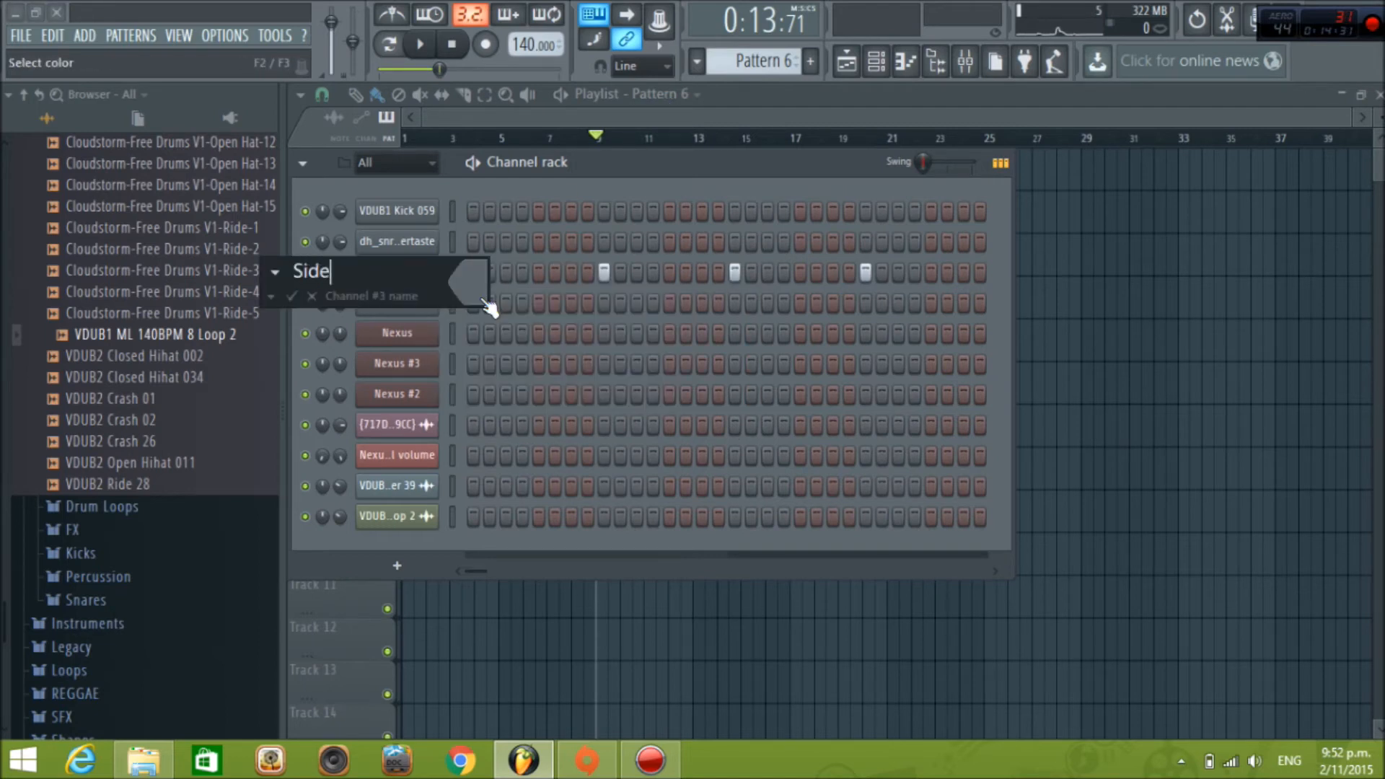
type("Sidechain")
key("Return")
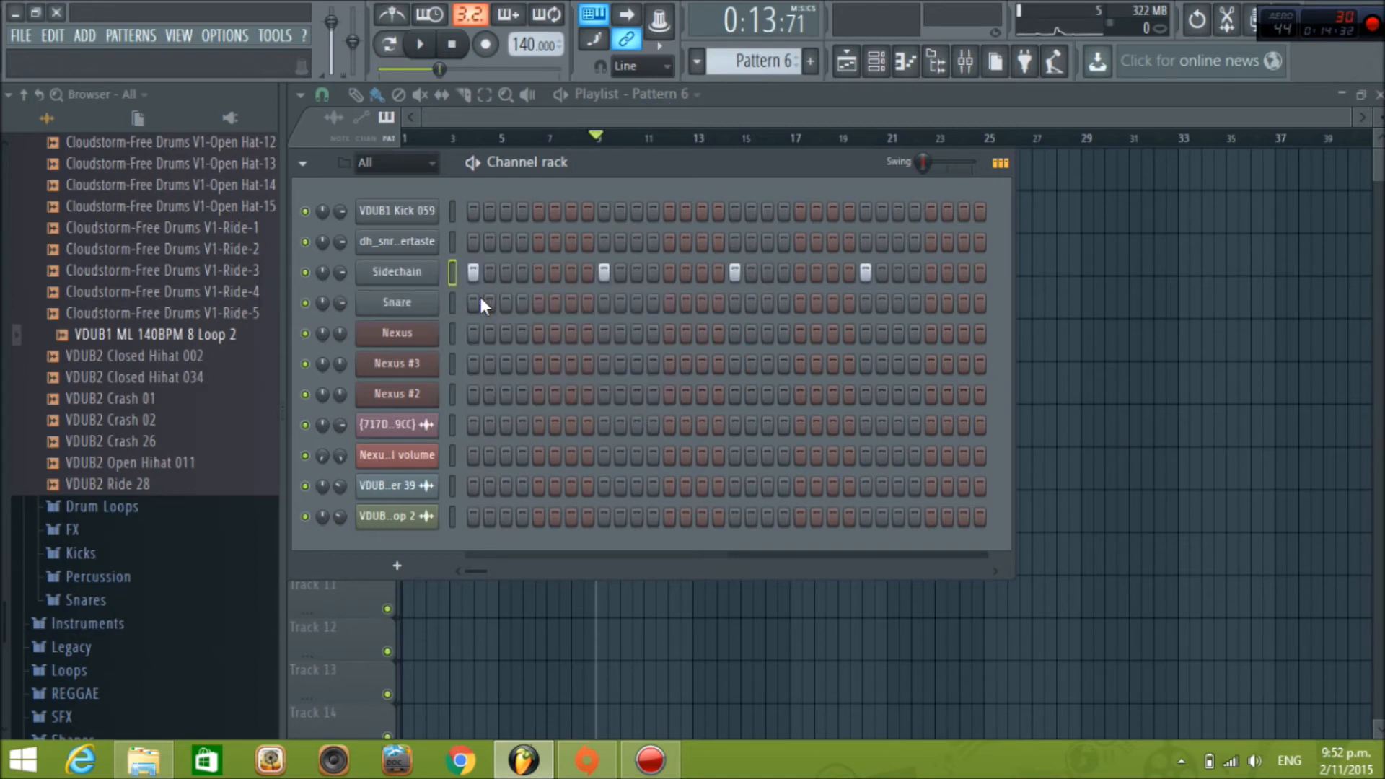
Paint Pattern 6 clips on Track 4 from bar 9 up to bar 16 in the playlist
left_click(626, 121)
left_click_drag(598, 302, 728, 300)
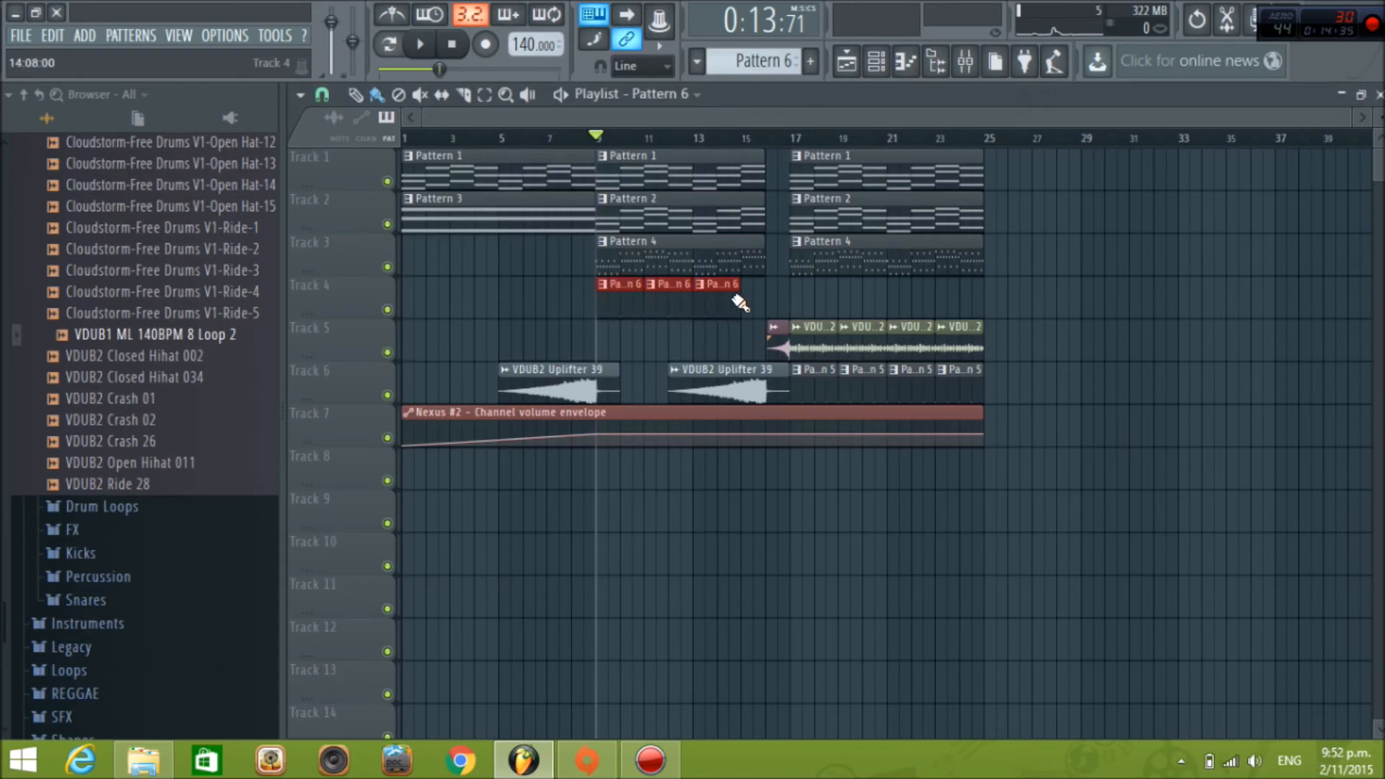
left_click(750, 298)
right_click(770, 299)
right_click(730, 310)
right_click(673, 307)
left_click_drag(646, 300, 801, 299)
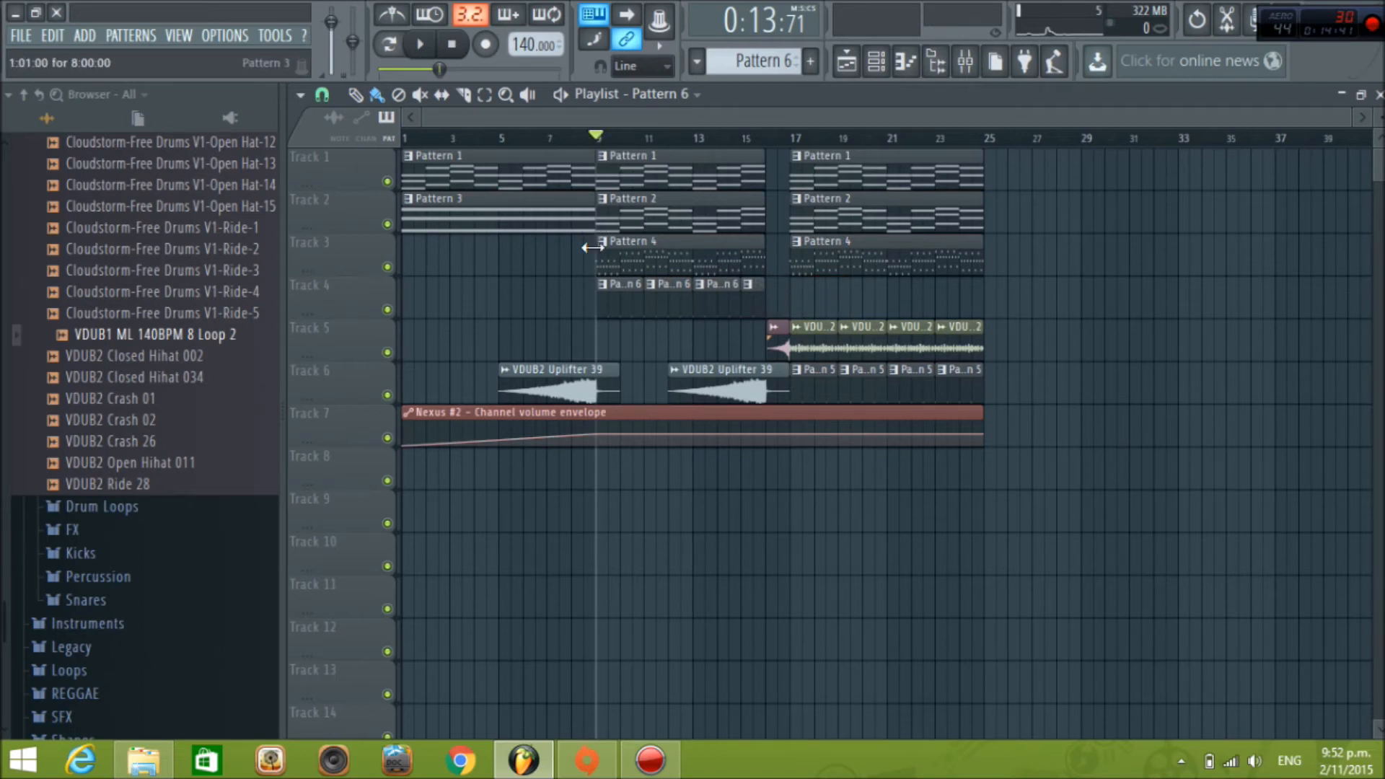
Play only Tracks 1 and 4 from bar 9 to check the sidechain, then stop and re-enable all tracks
right_click(388, 183)
left_click(388, 309)
key("space")
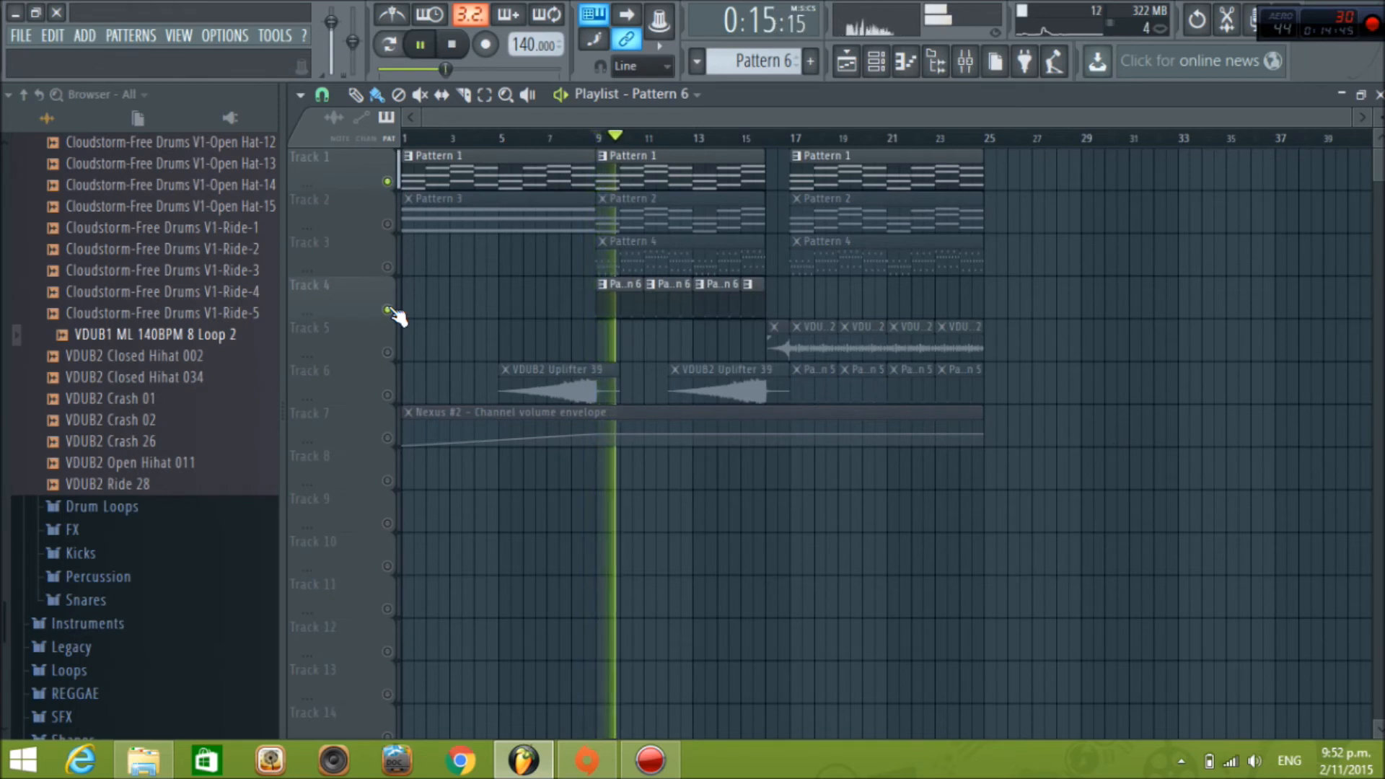
key("space")
right_click(389, 310)
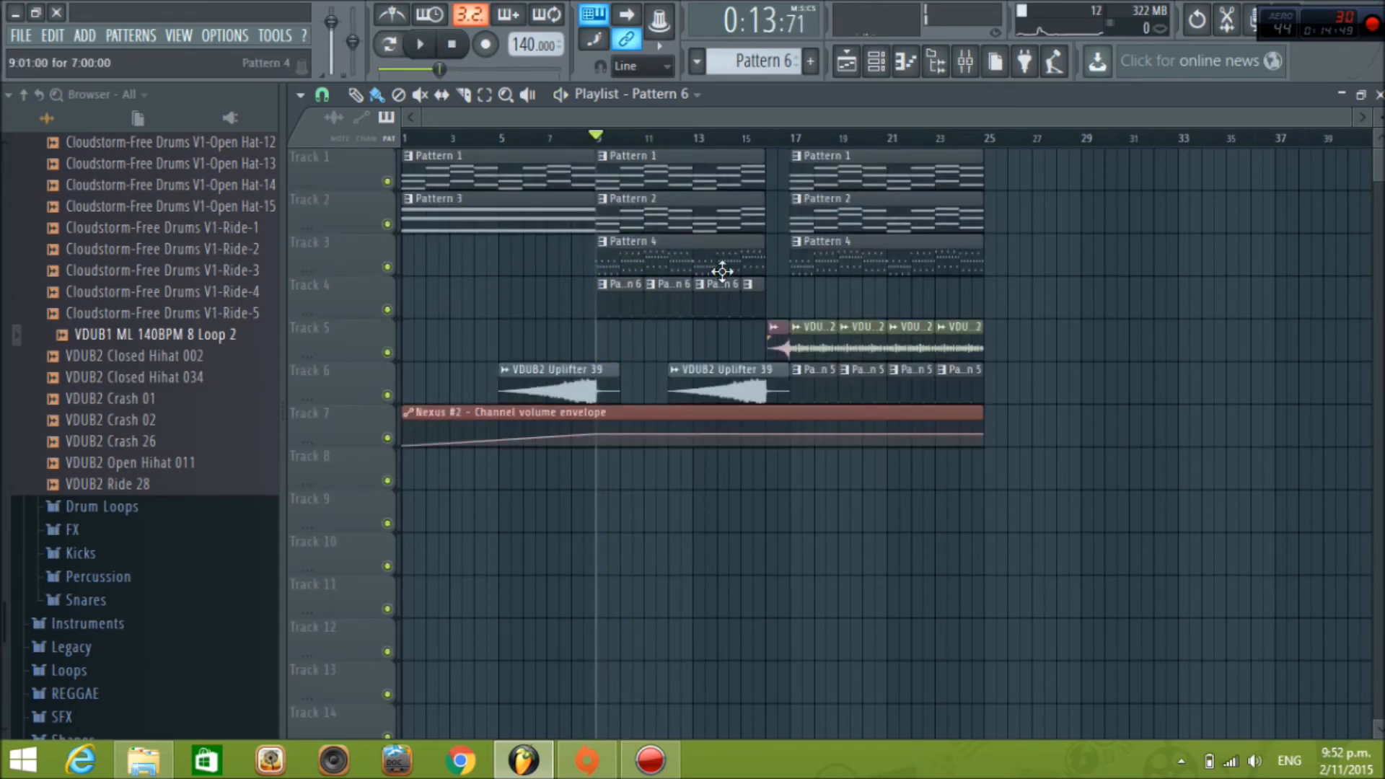
Delete the Pattern 6 clips between bars 9 and 16 on Track 4 and paint Pattern 6 from bar 17 to bar 25 instead
right_click(749, 288)
right_click(710, 289)
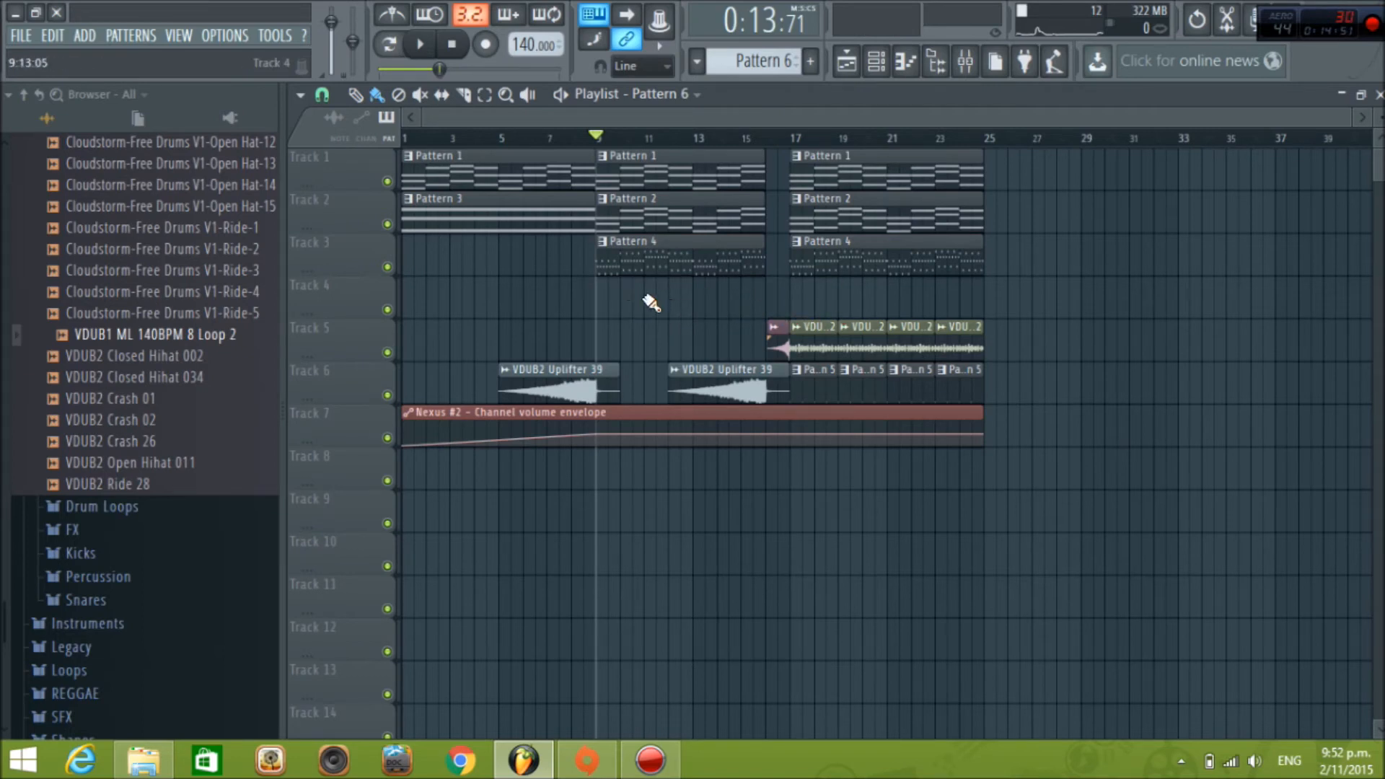
left_click_drag(799, 302, 860, 298)
right_click(808, 290)
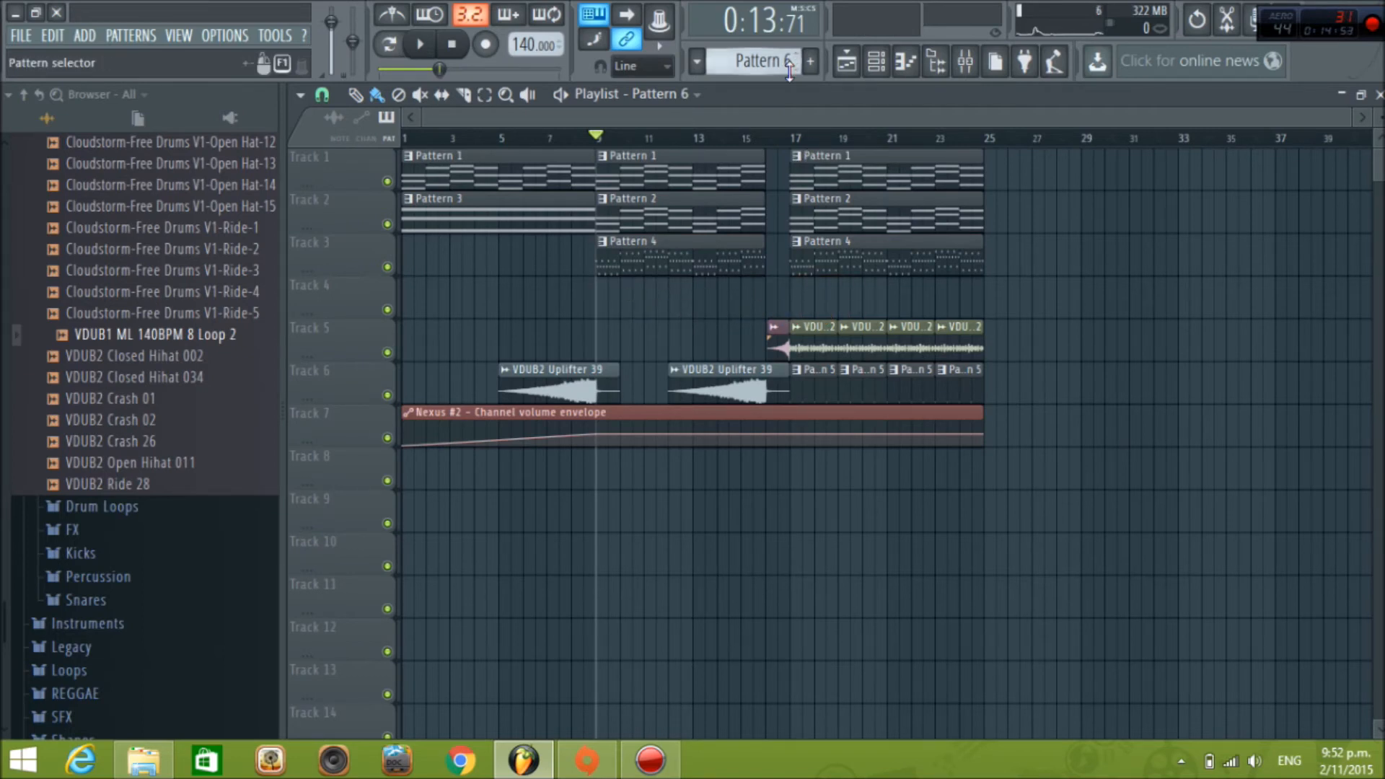
left_click(800, 301)
left_click_drag(811, 298, 1013, 308)
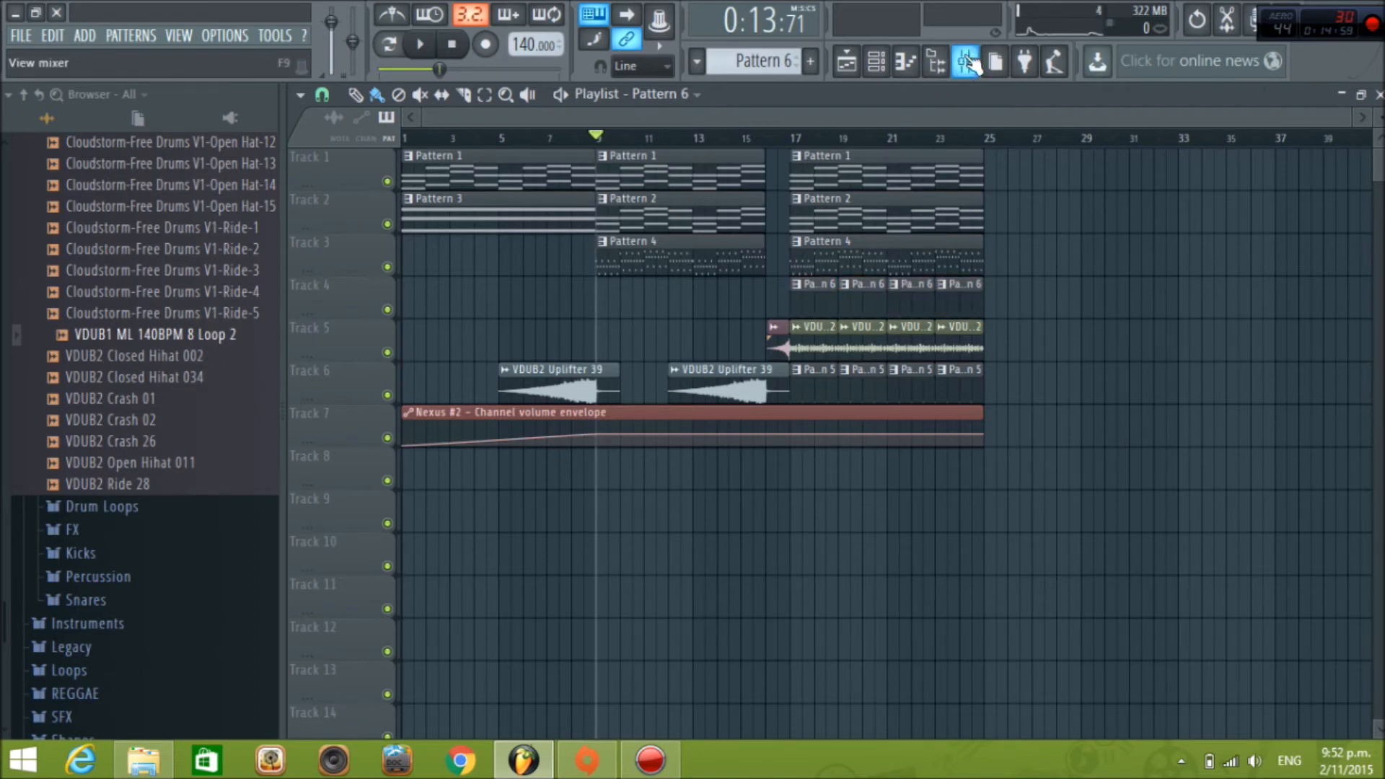
Add Fruity Limiter to the first effect slot of the Nexus #3 mixer track, in compressor mode with sidechain input 1
left_click(968, 62)
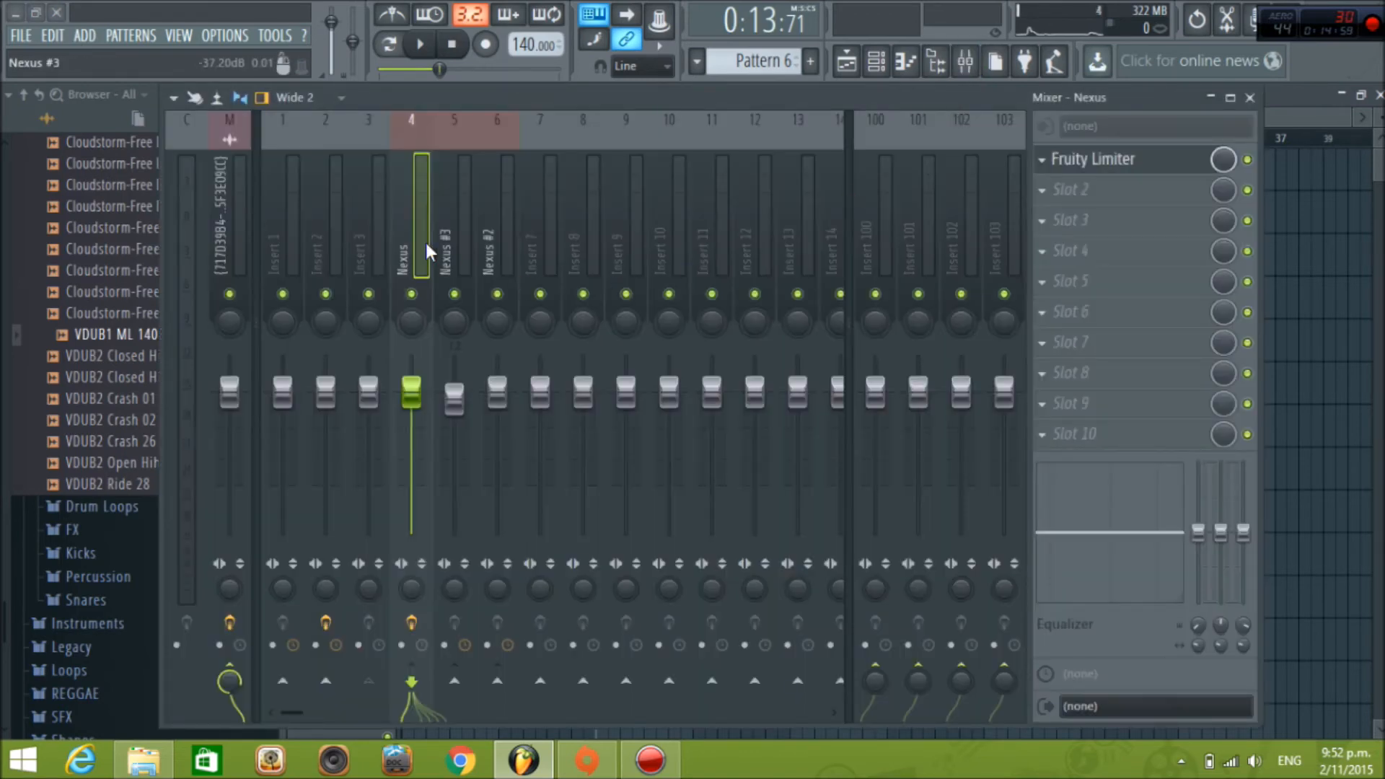
left_click(476, 252)
left_click(1046, 165)
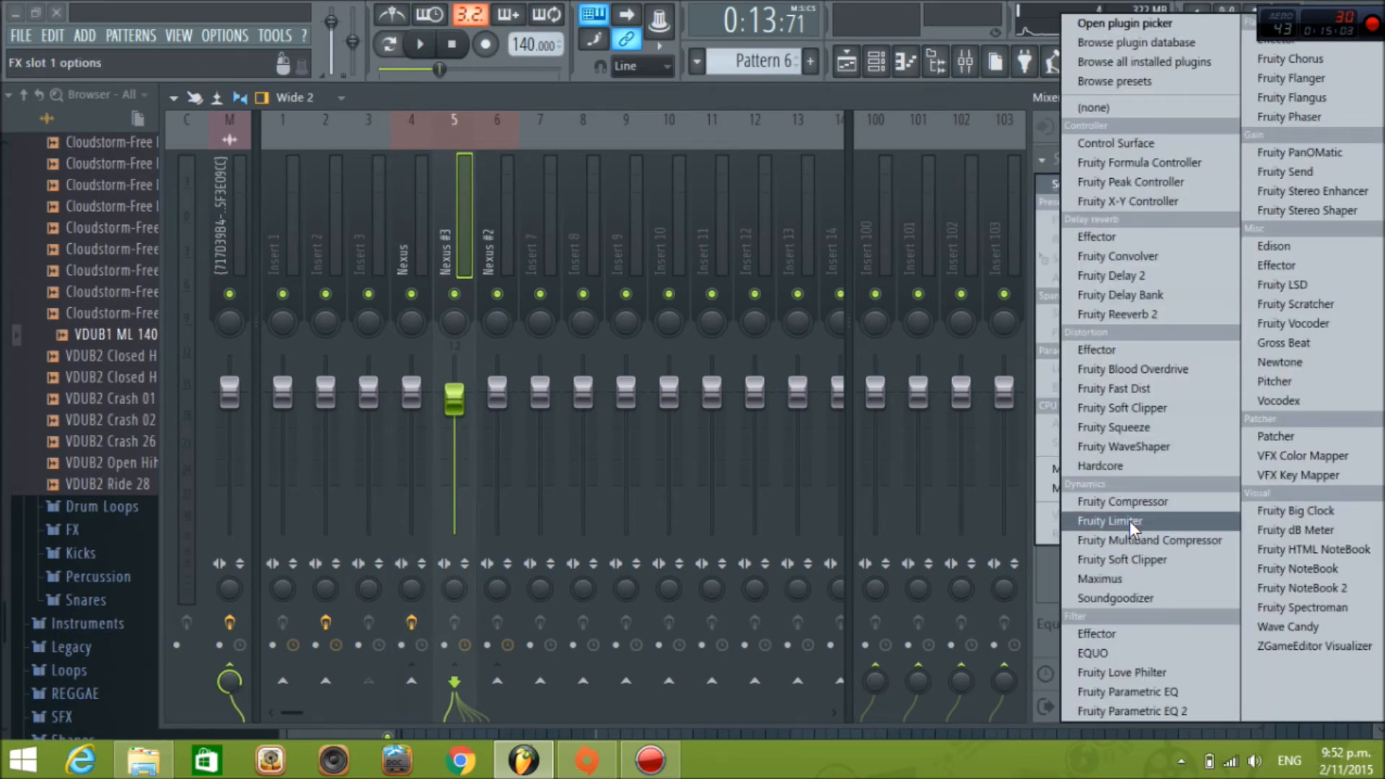
left_click(1129, 521)
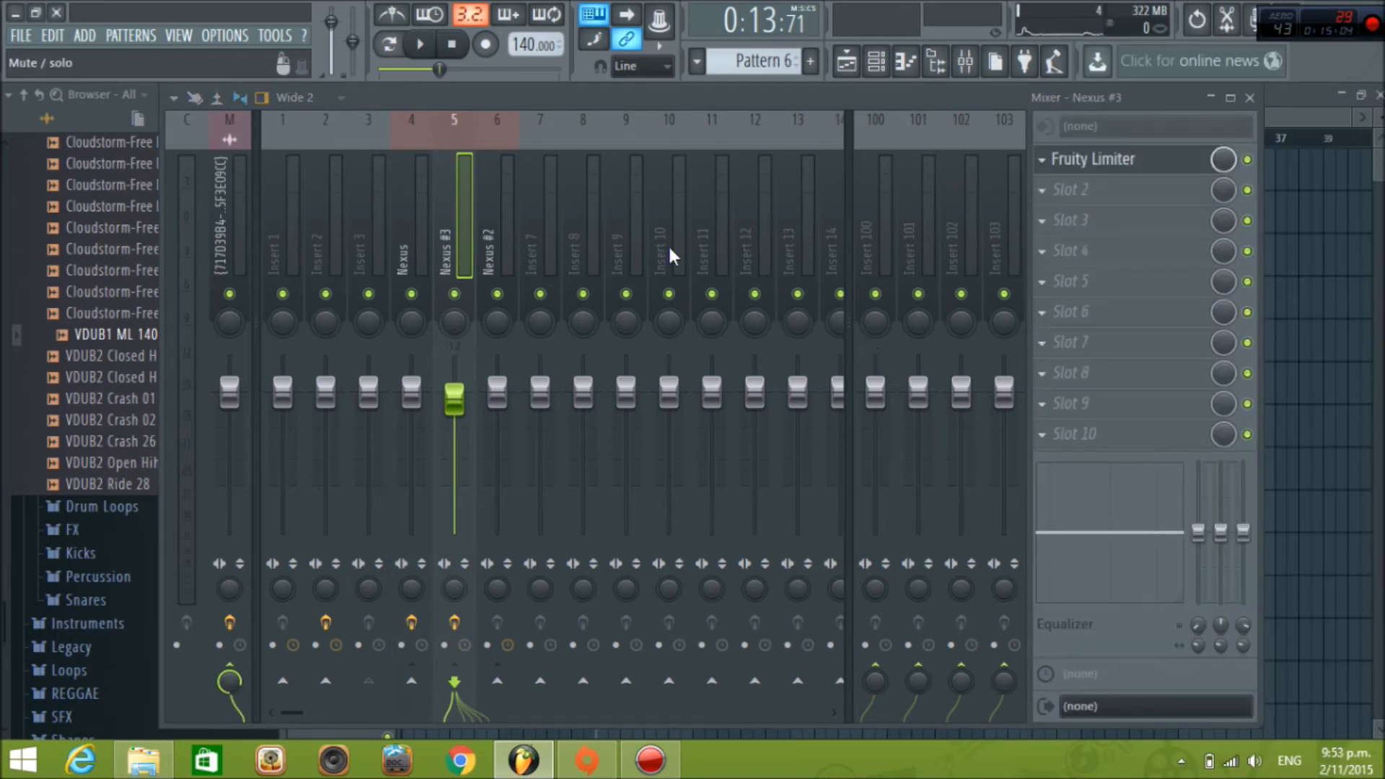
left_click(1250, 98)
left_click(782, 612)
left_click_drag(725, 283, 683, 117)
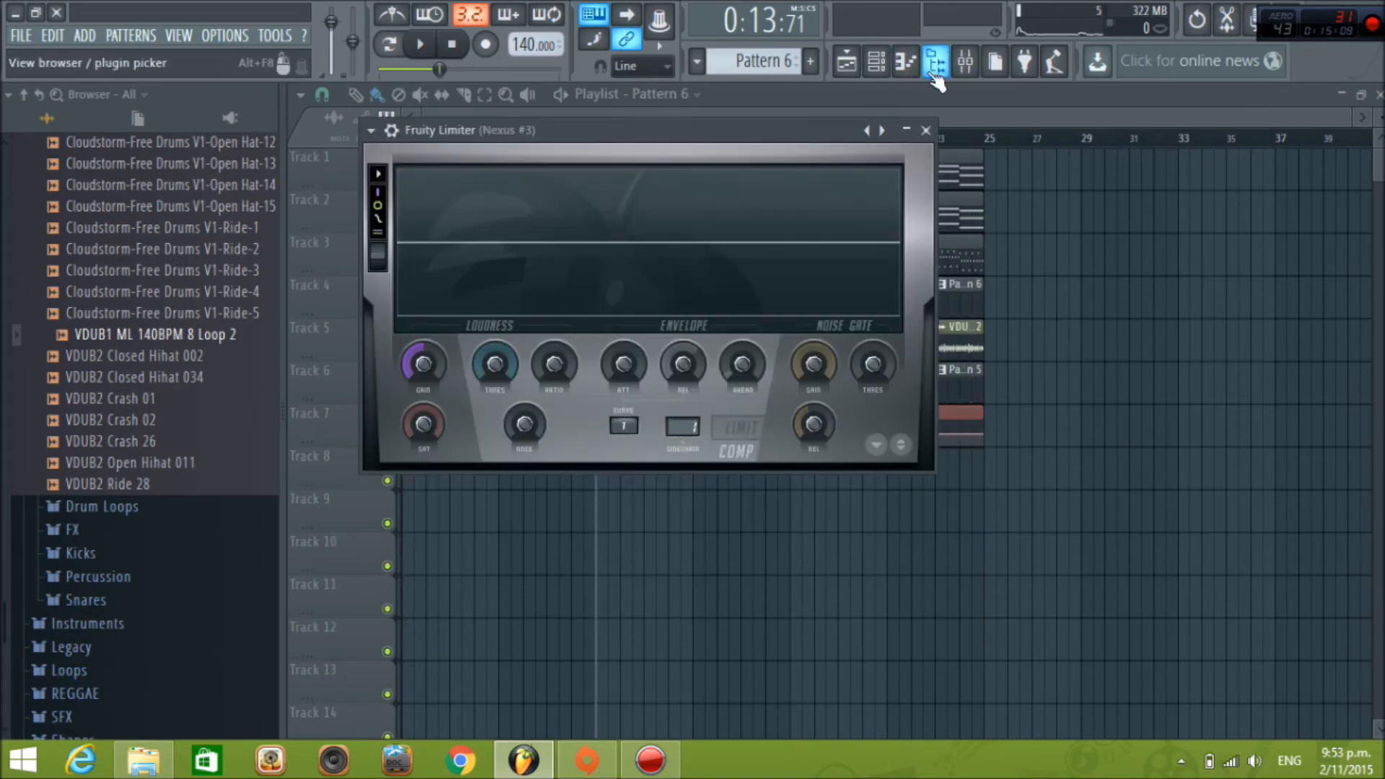
left_click(965, 62)
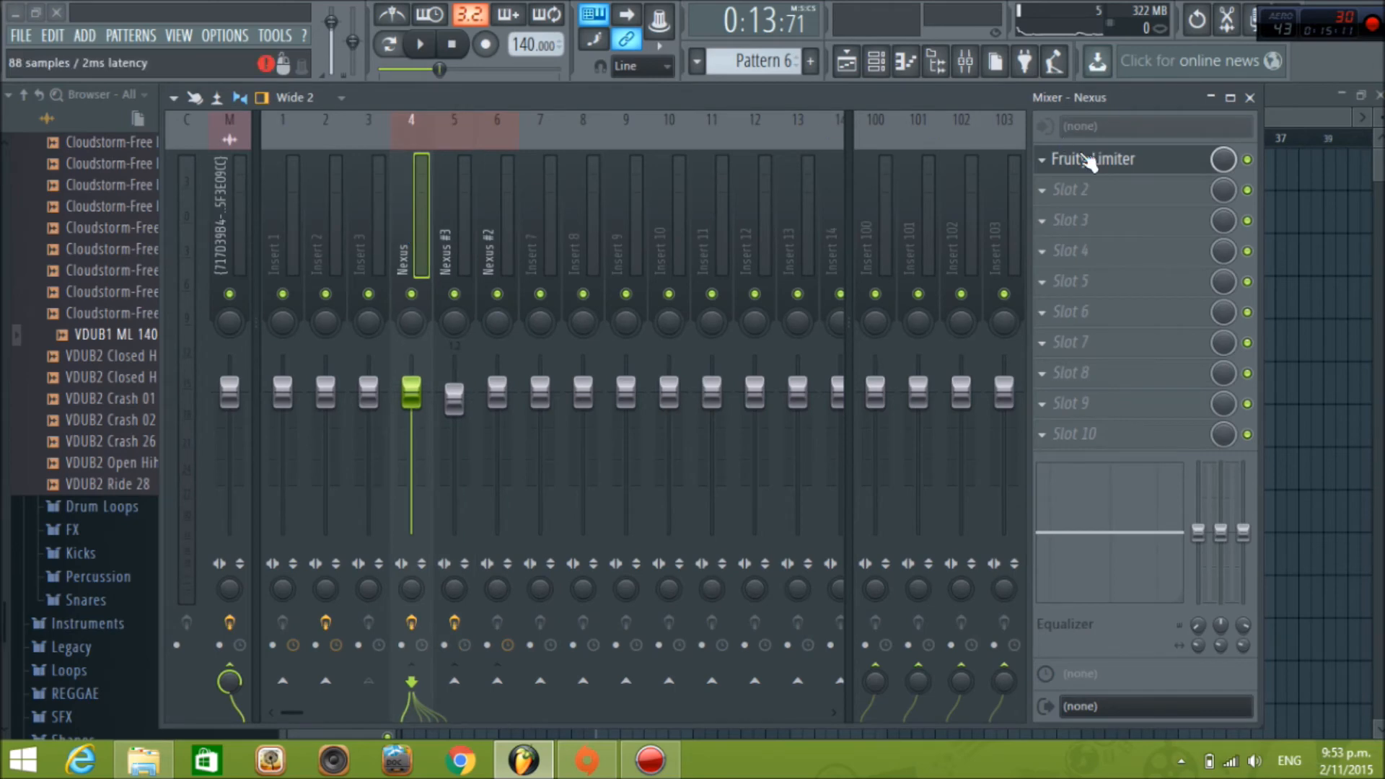
left_click(1250, 98)
left_click_drag(638, 137, 743, 194)
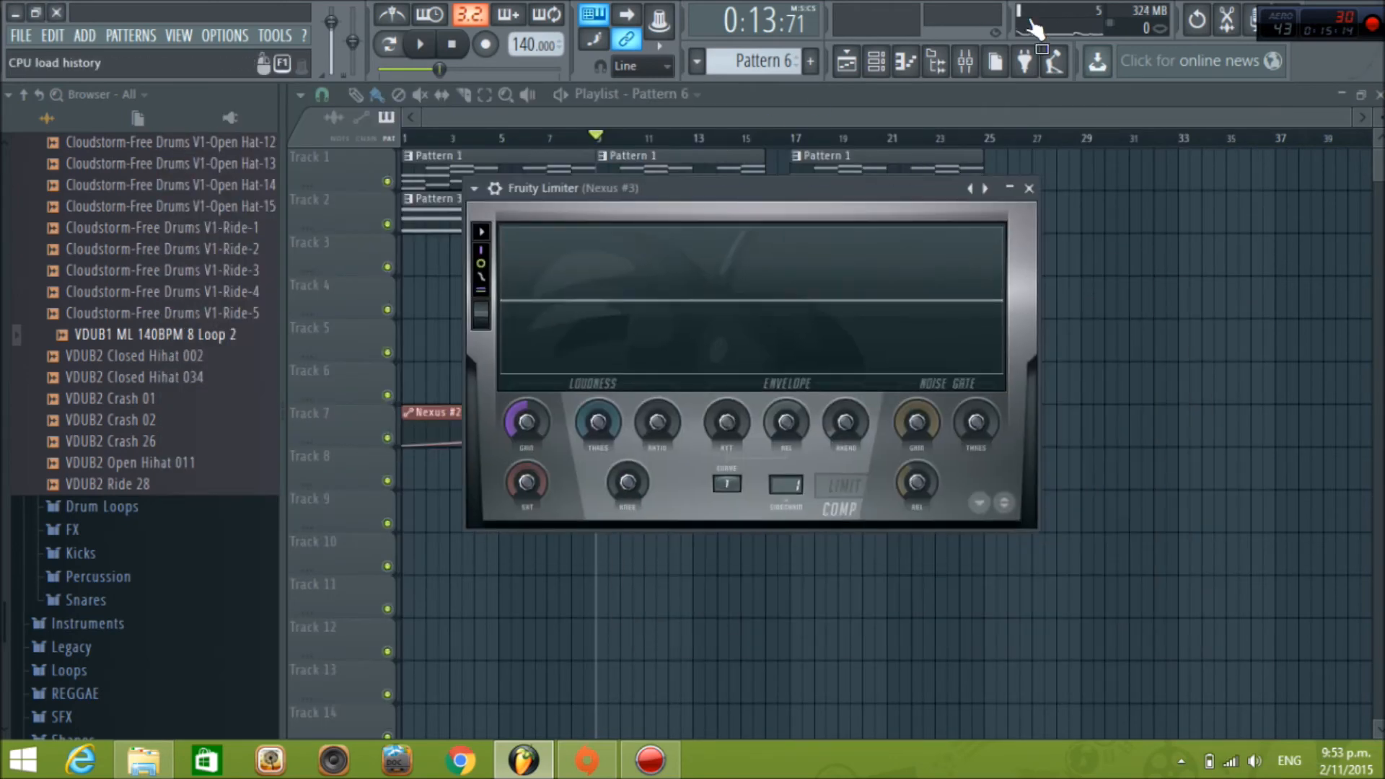
left_click(965, 62)
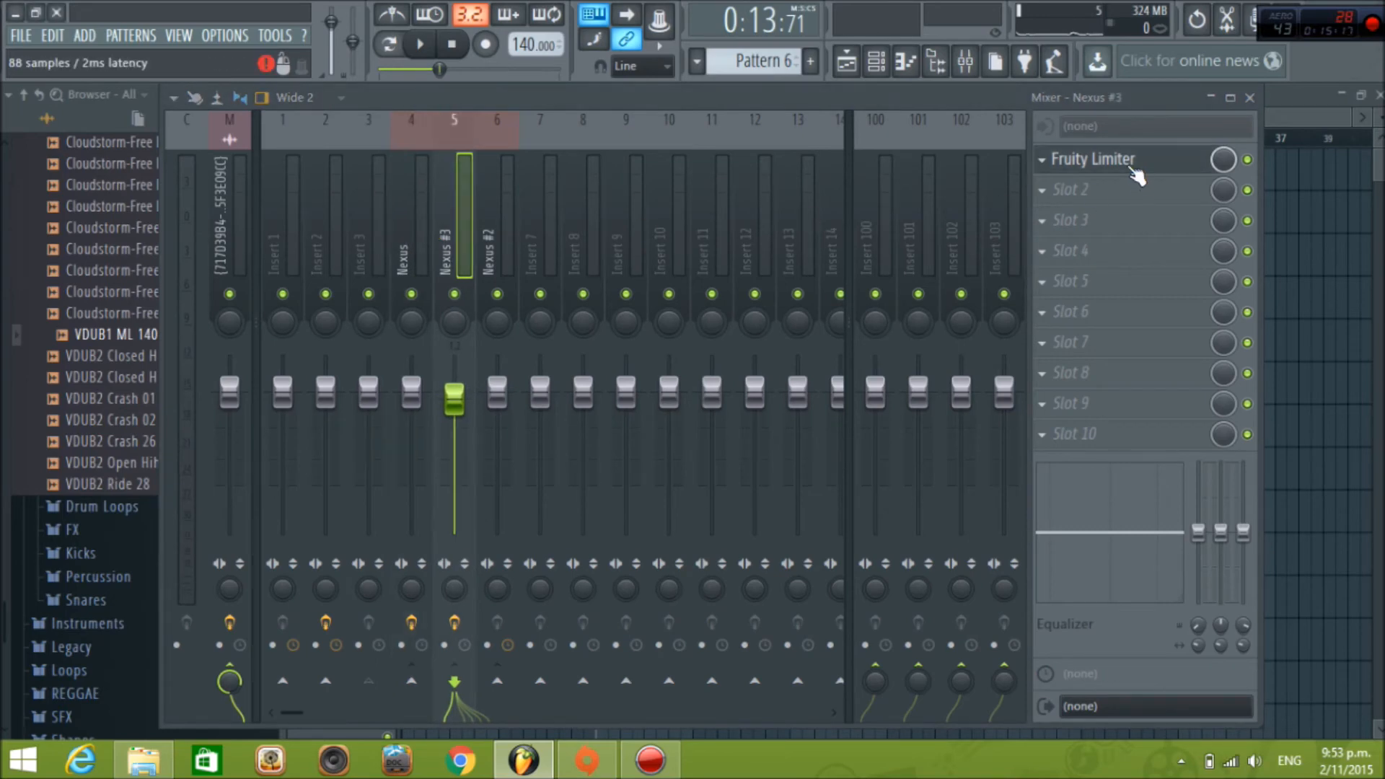
left_click(1247, 98)
left_click_drag(664, 262, 664, 148)
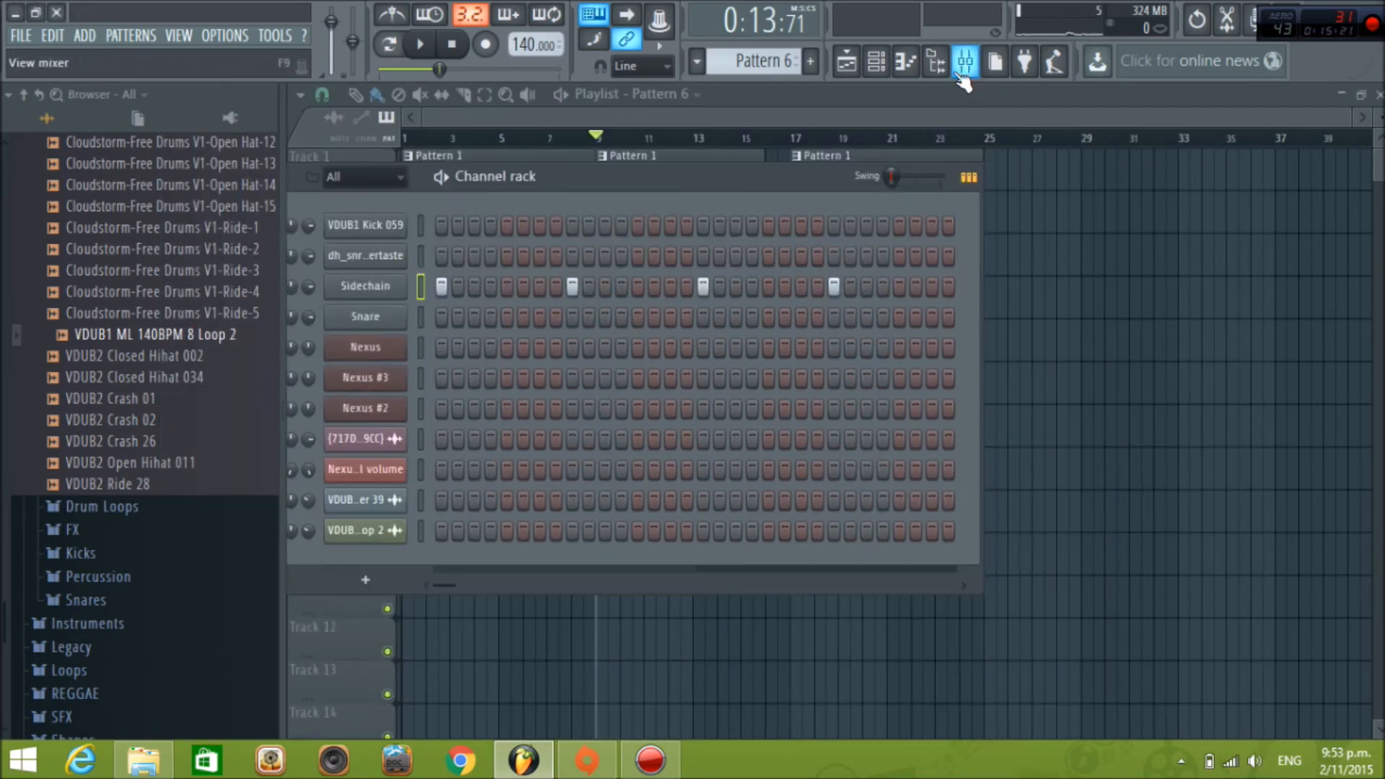
Open the Nexus track's Fruity Limiter and copy its loudness threshold value
left_click(965, 62)
left_click(395, 210)
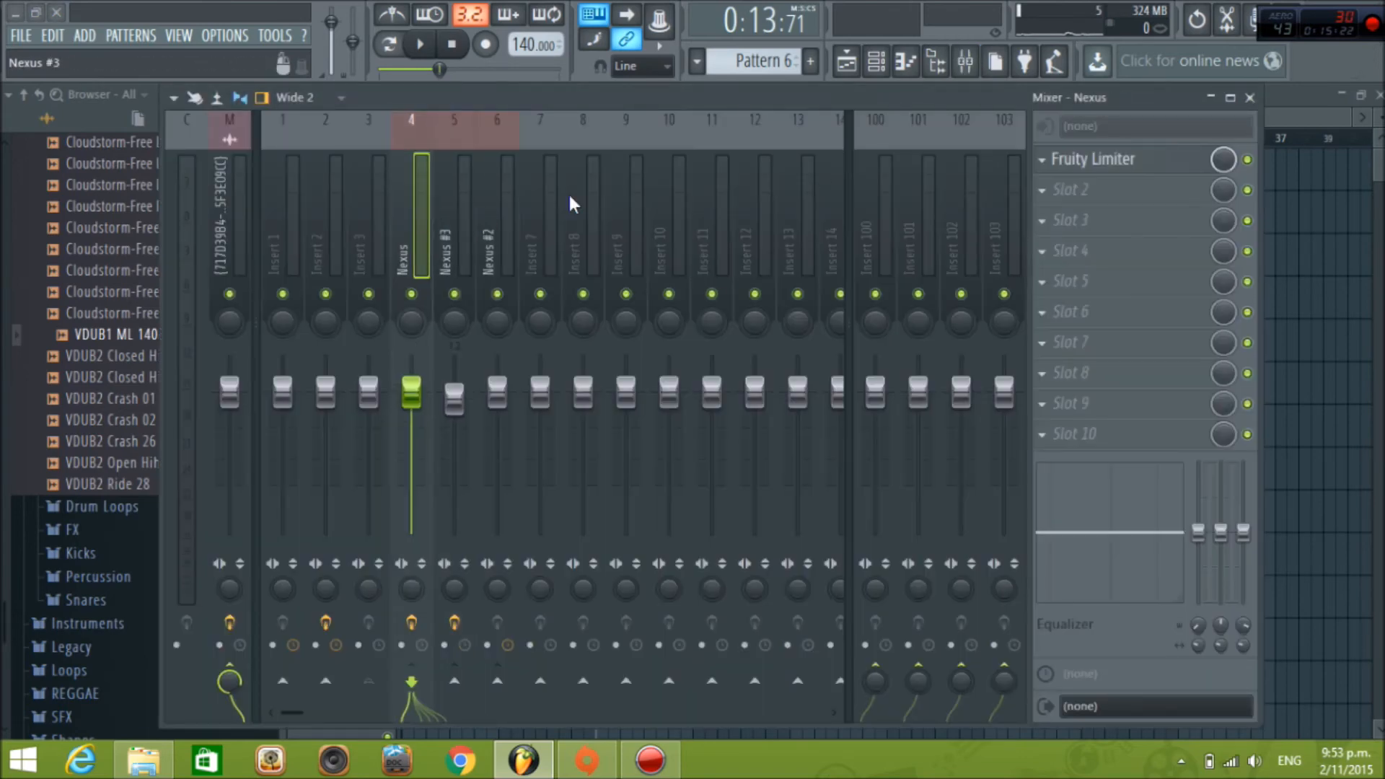
left_click(1120, 173)
left_click(1250, 97)
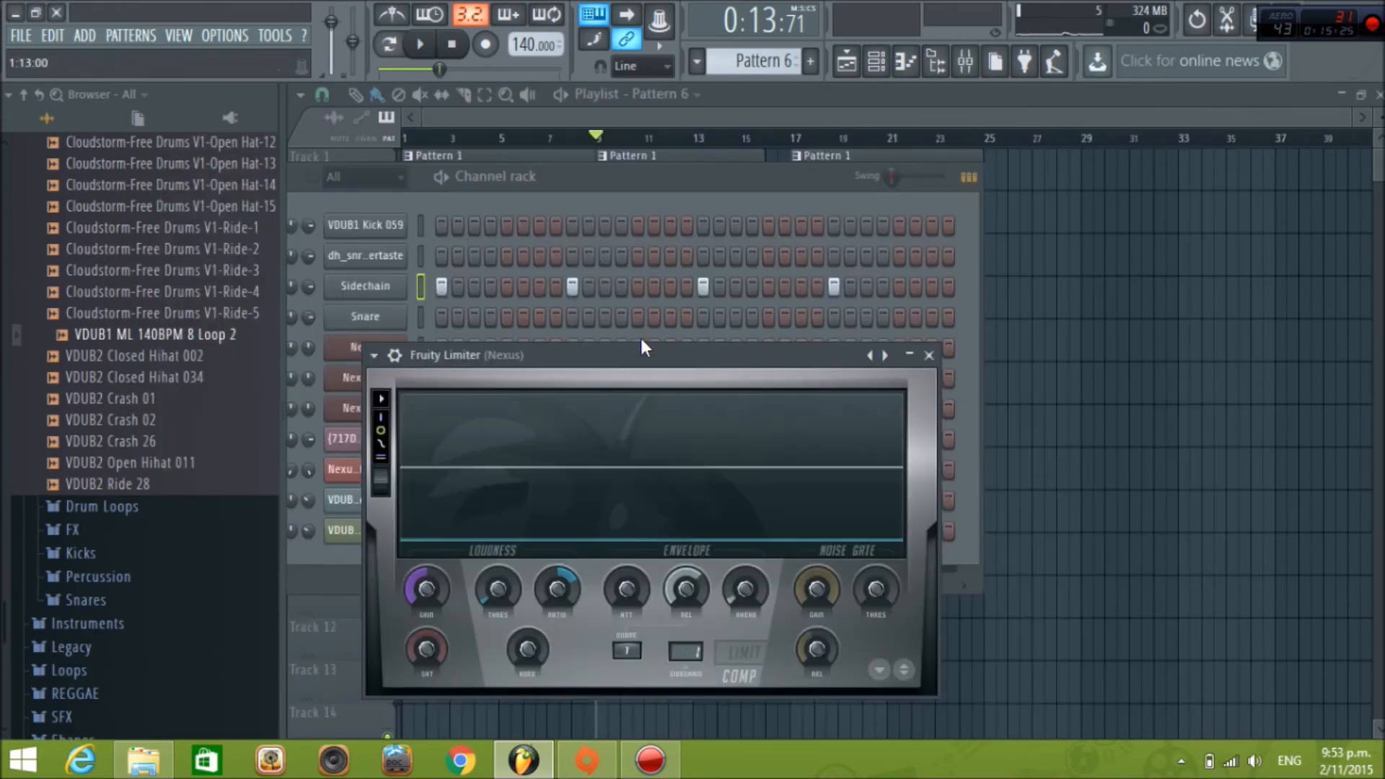
right_click(478, 383)
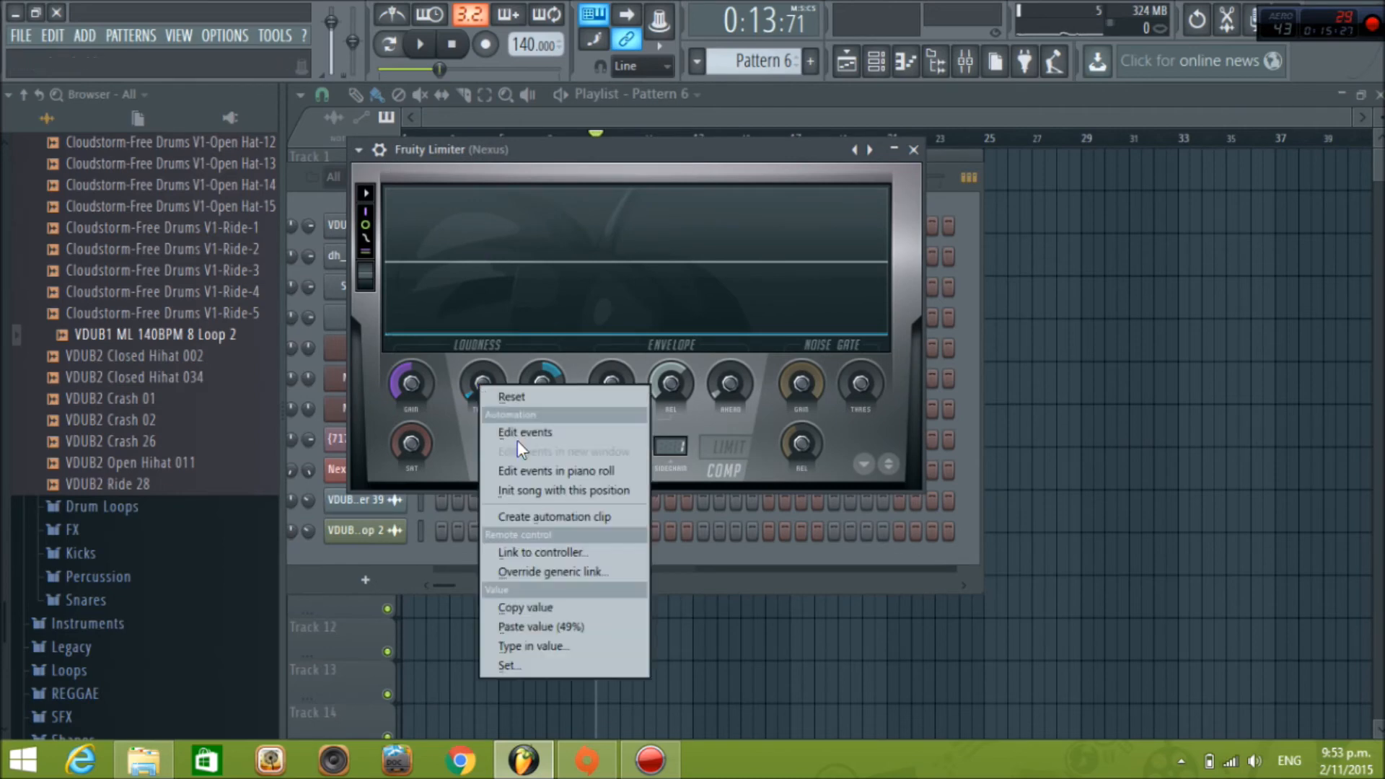
left_click(572, 606)
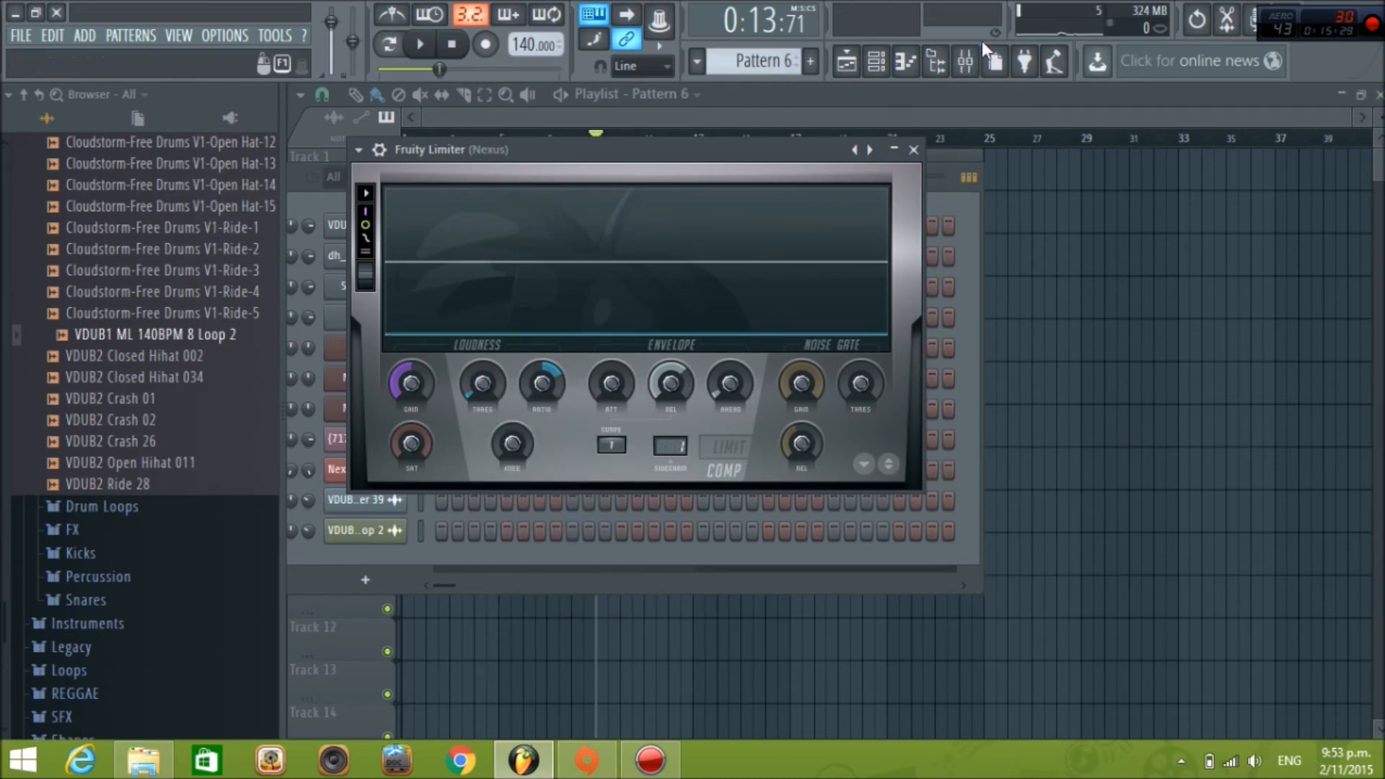
left_click(965, 61)
left_click(468, 225)
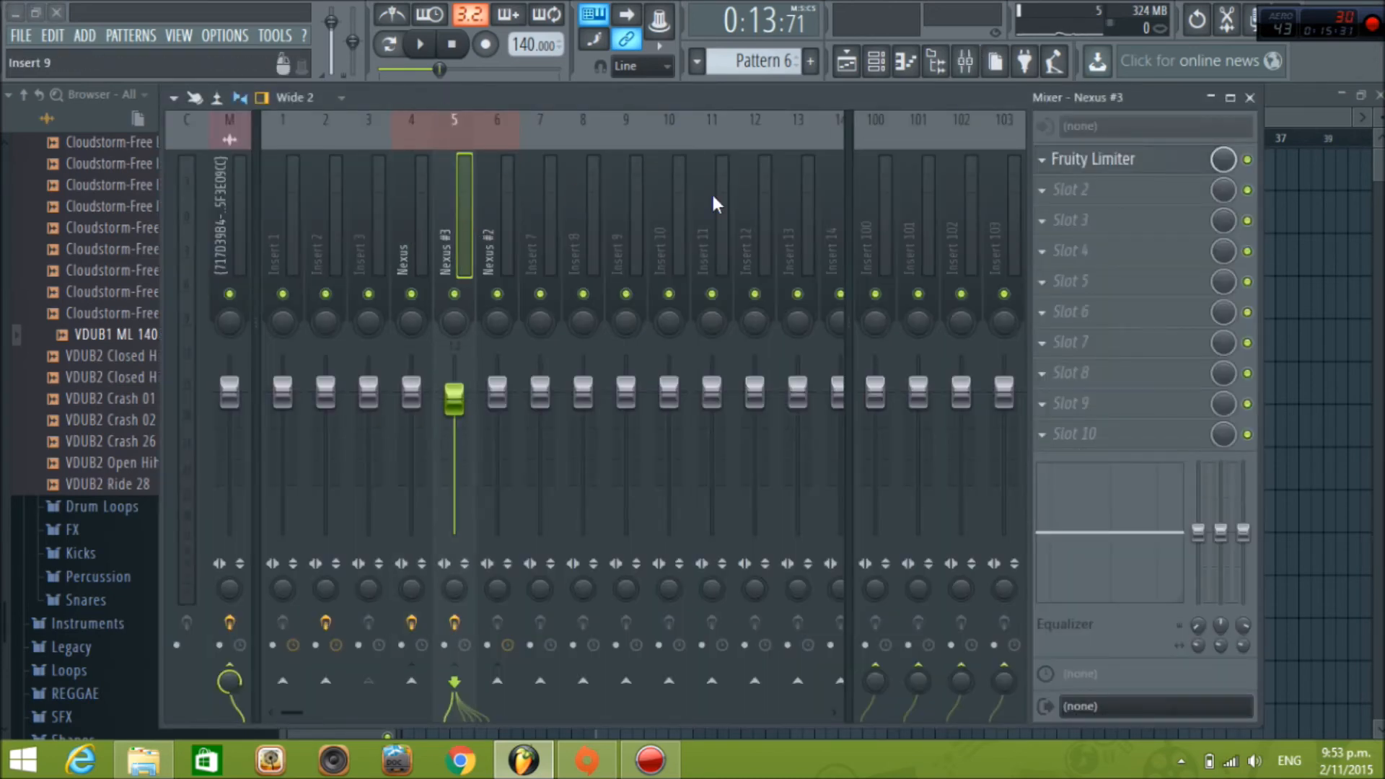
left_click(1250, 98)
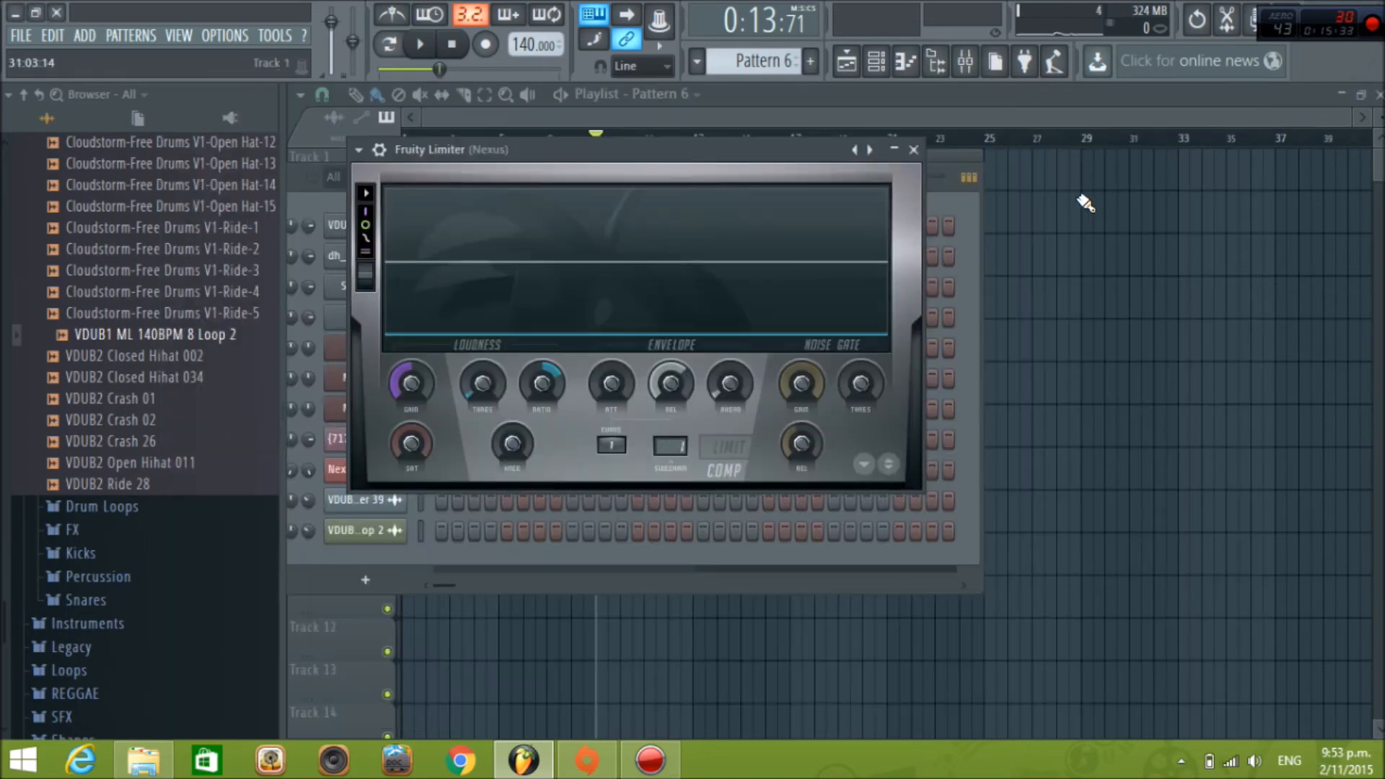
left_click_drag(580, 156, 561, 299)
left_click_drag(592, 199, 823, 428)
left_click(878, 62)
Arrange the mixer below the Nexus track's Fruity Limiter window and select the Nexus #3 mixer track
left_click(965, 61)
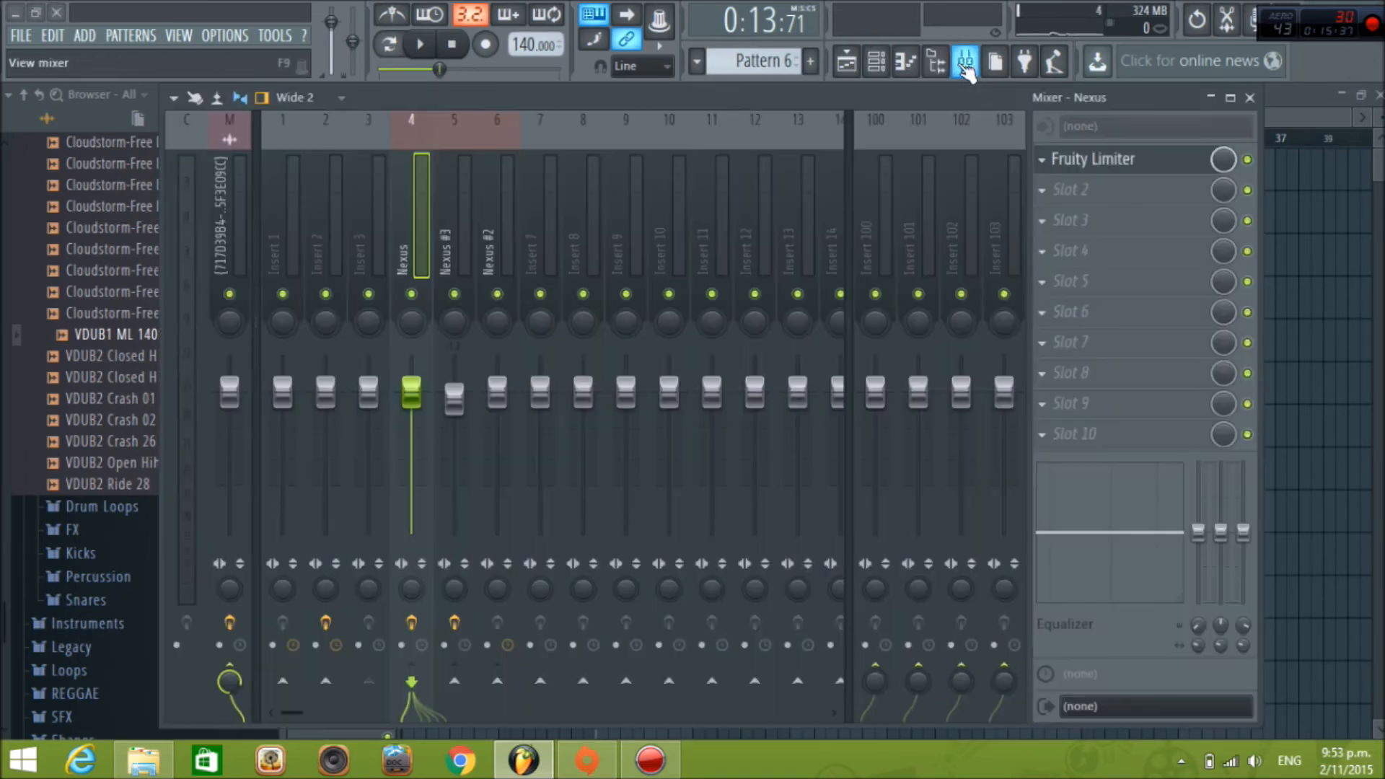
left_click(461, 245)
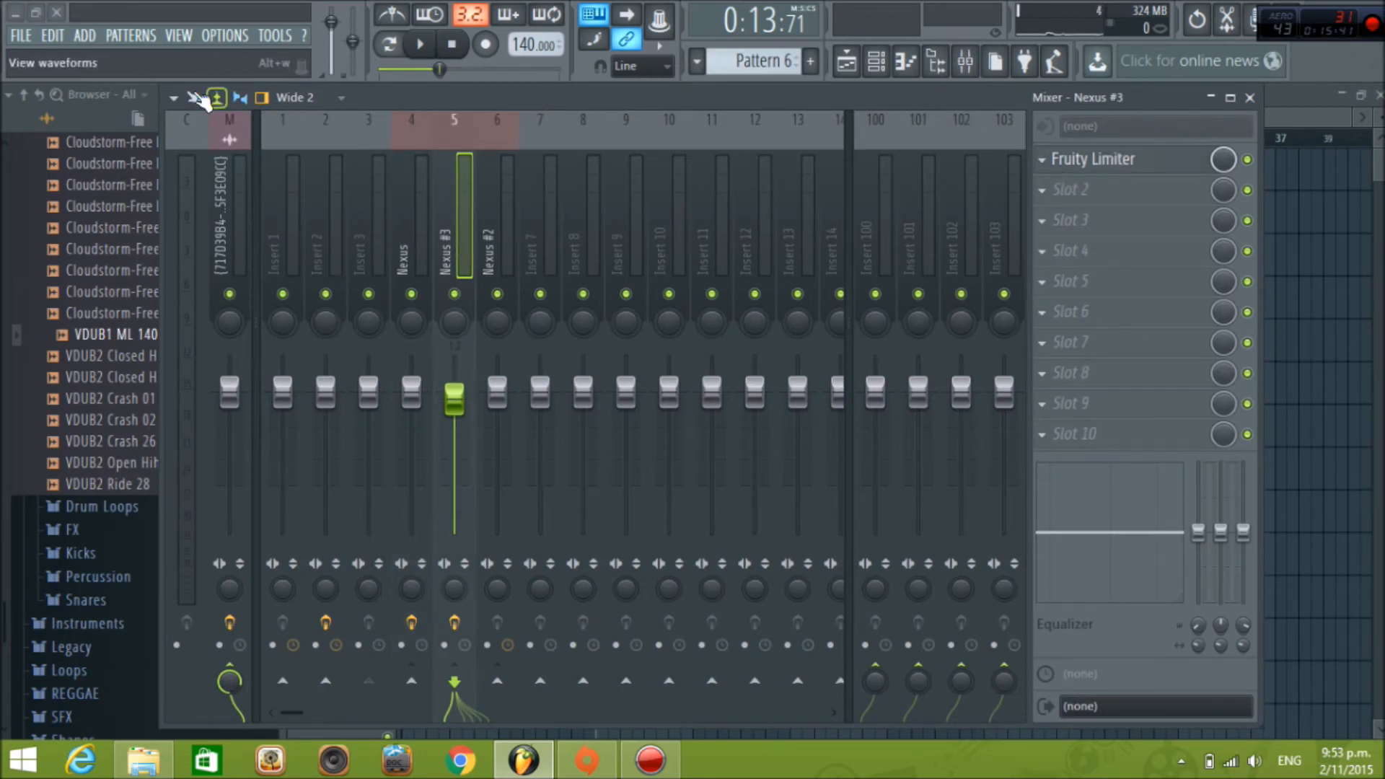
left_click(173, 98)
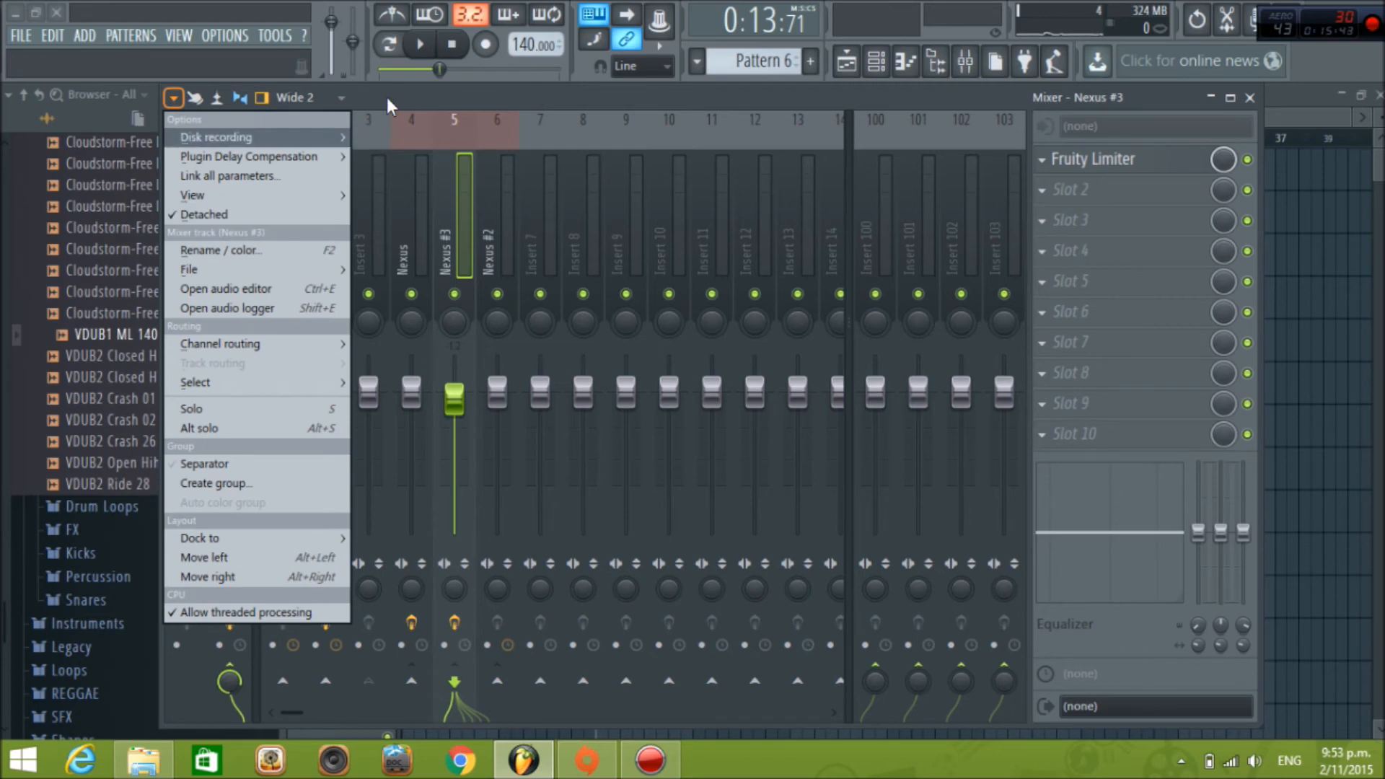
left_click(456, 94)
left_click_drag(456, 94, 438, 538)
left_click_drag(562, 291, 550, 132)
left_click(431, 641)
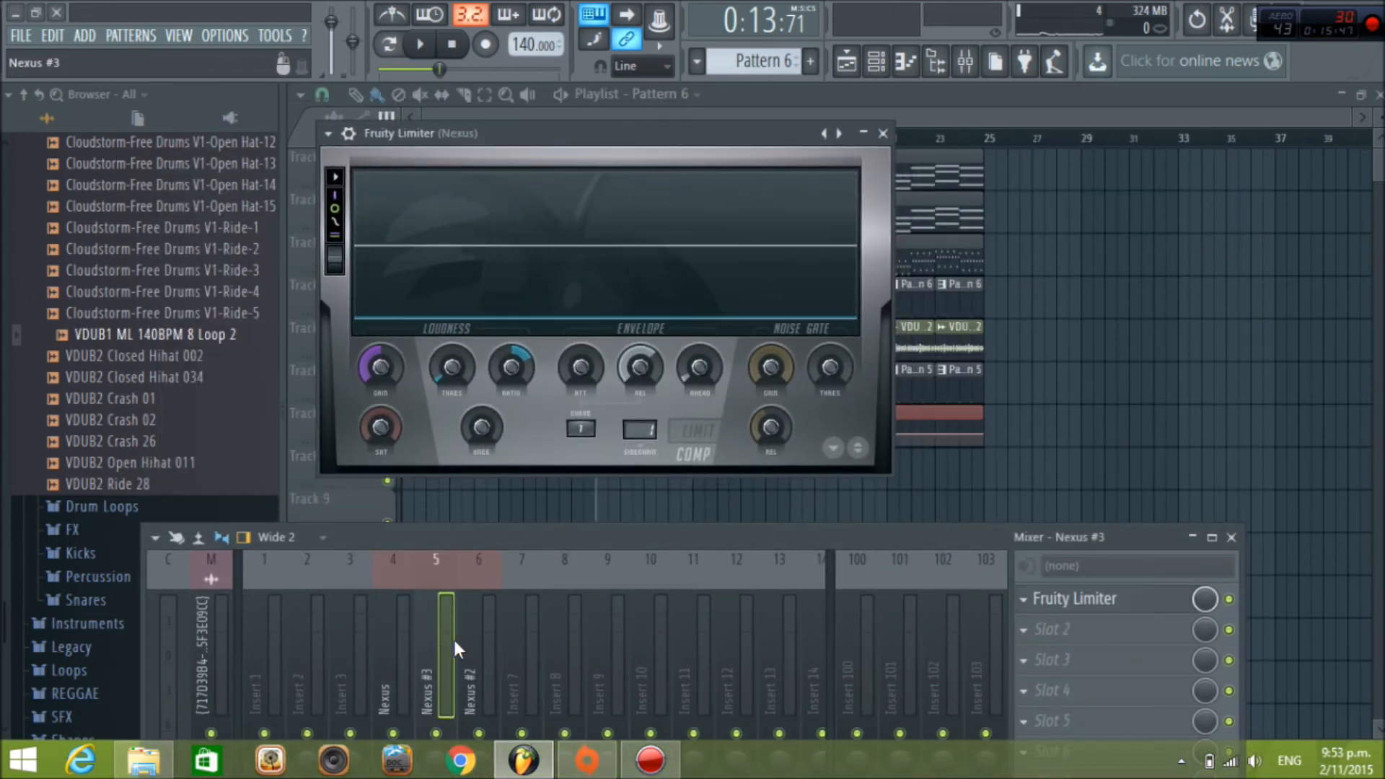
Paste the copied threshold into the Nexus #3 Fruity Limiter, then copy the ratio from the Nexus limiter into it
left_click(1075, 599)
right_click(595, 423)
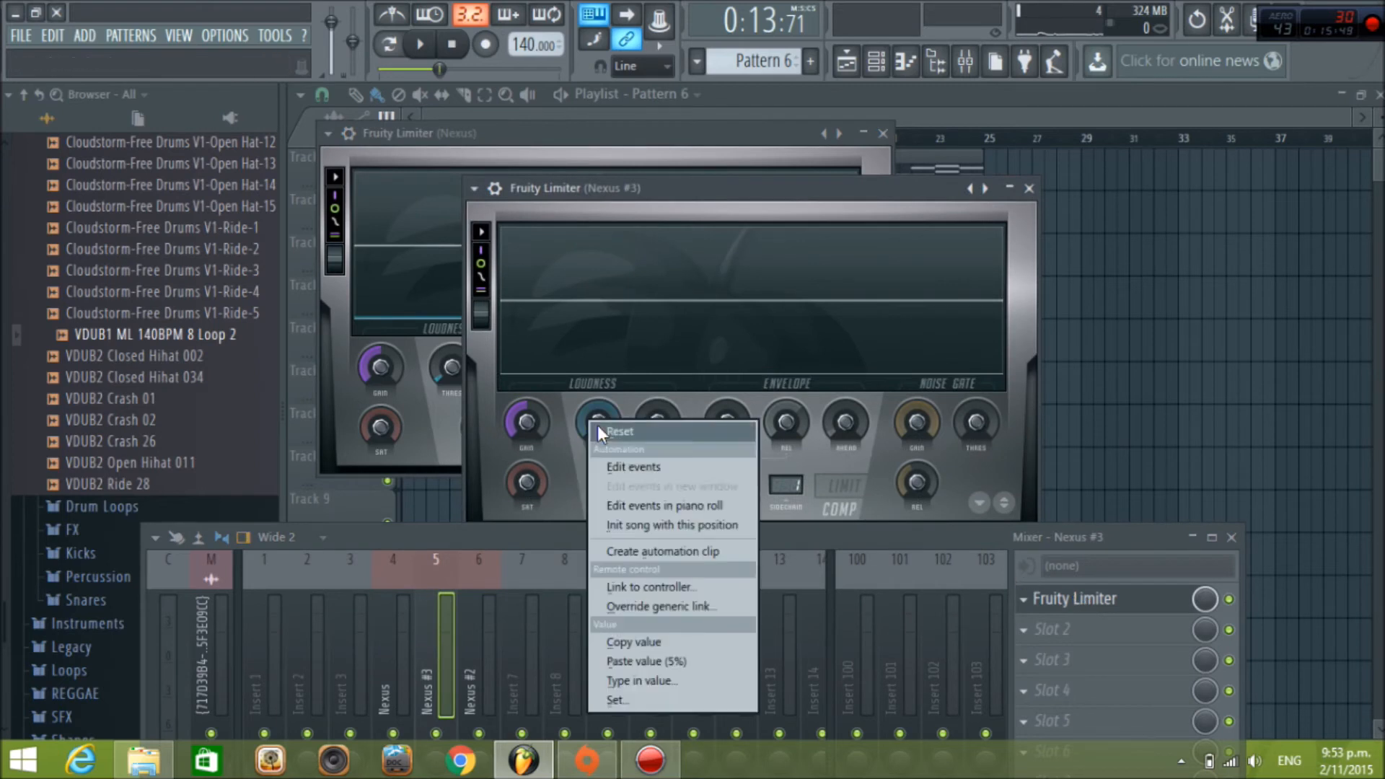
left_click(691, 662)
left_click(430, 423)
right_click(513, 367)
left_click(585, 574)
left_click(686, 505)
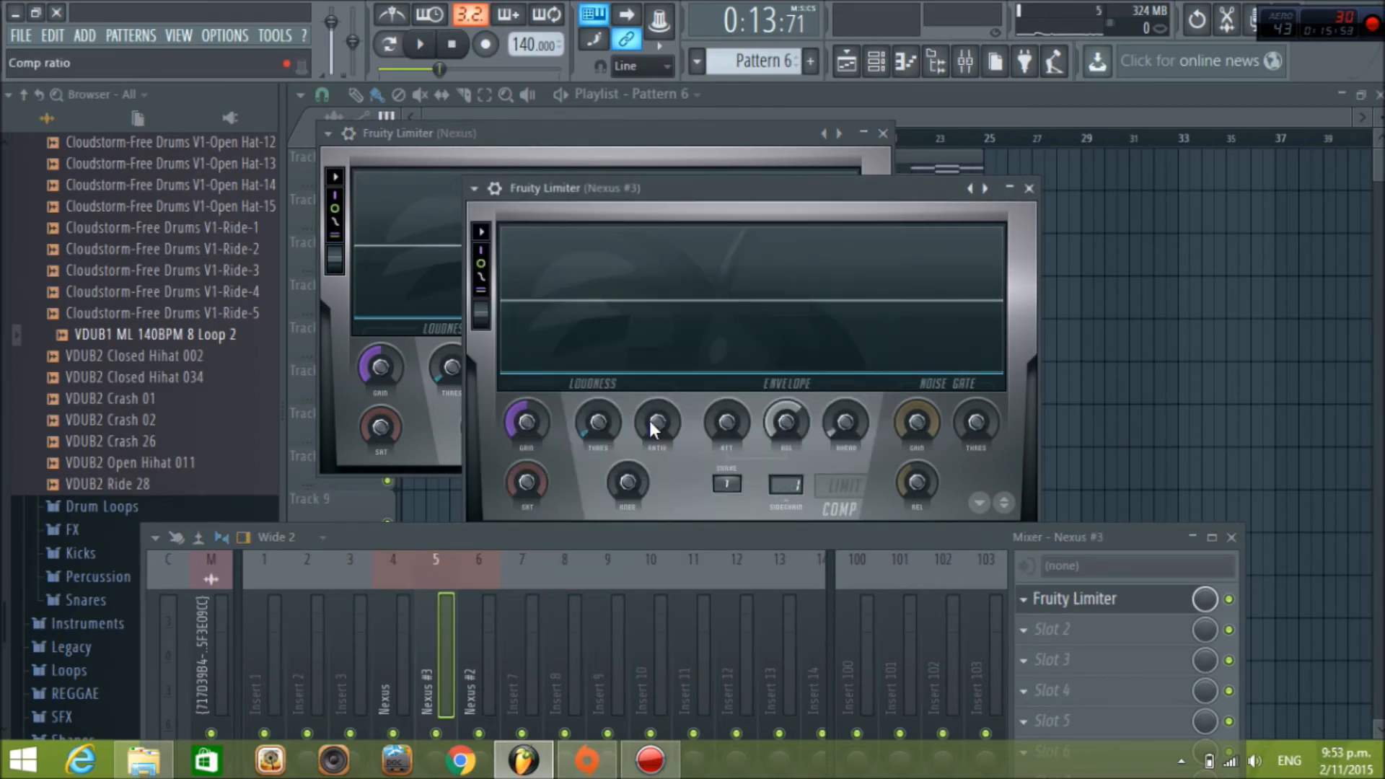
right_click(652, 422)
left_click(738, 660)
Add Fruity Limiter to the first effect slot of the Nexus #2 mixer track, in compressor mode with sidechain input 1 and the copied ratio
left_click(482, 652)
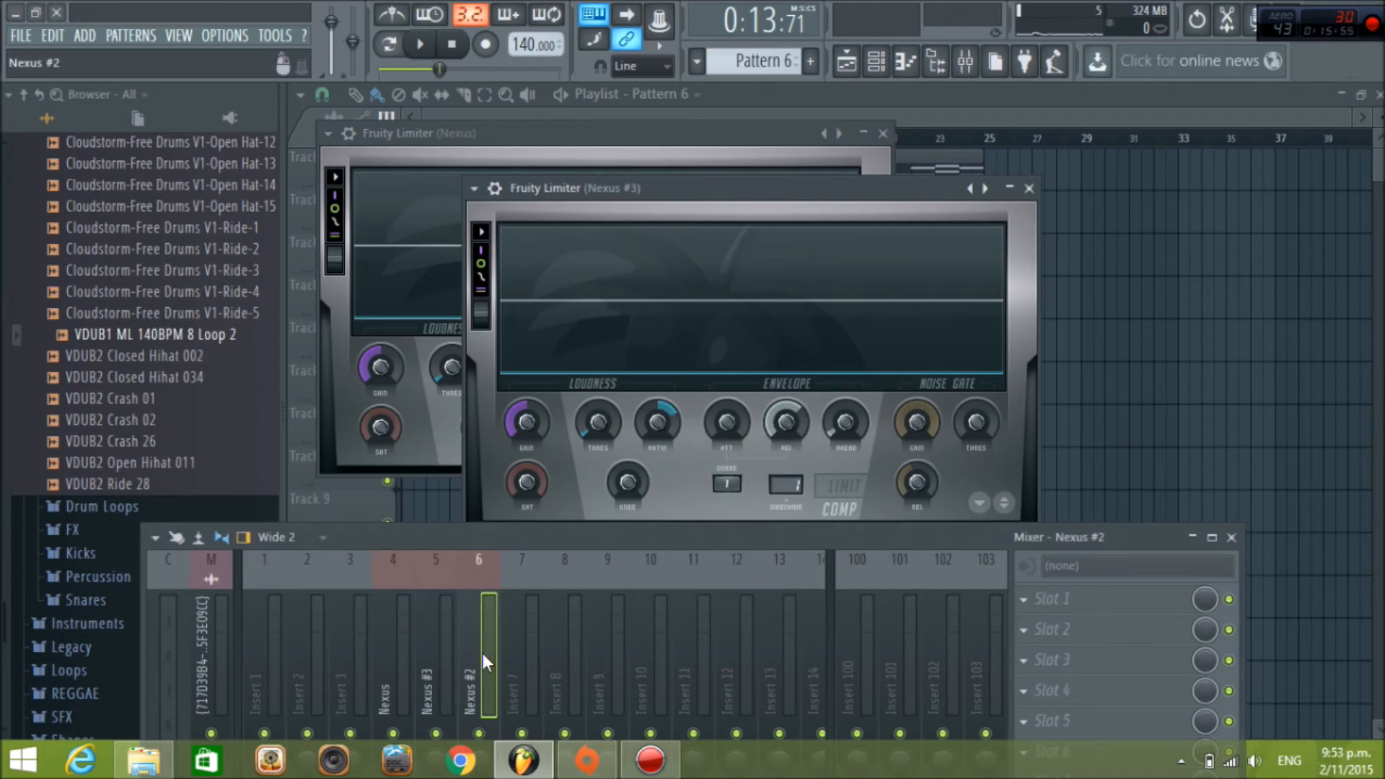
left_click(1023, 596)
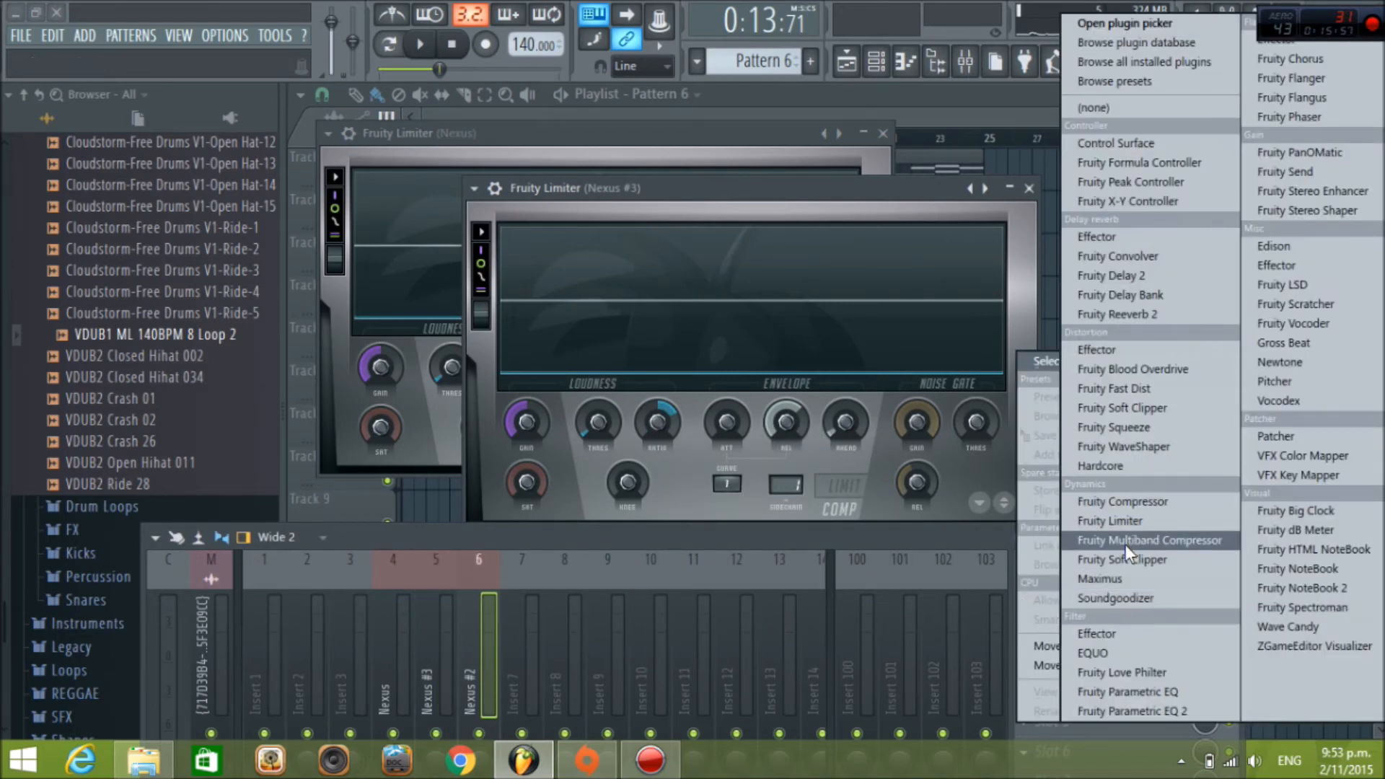
left_click(1125, 521)
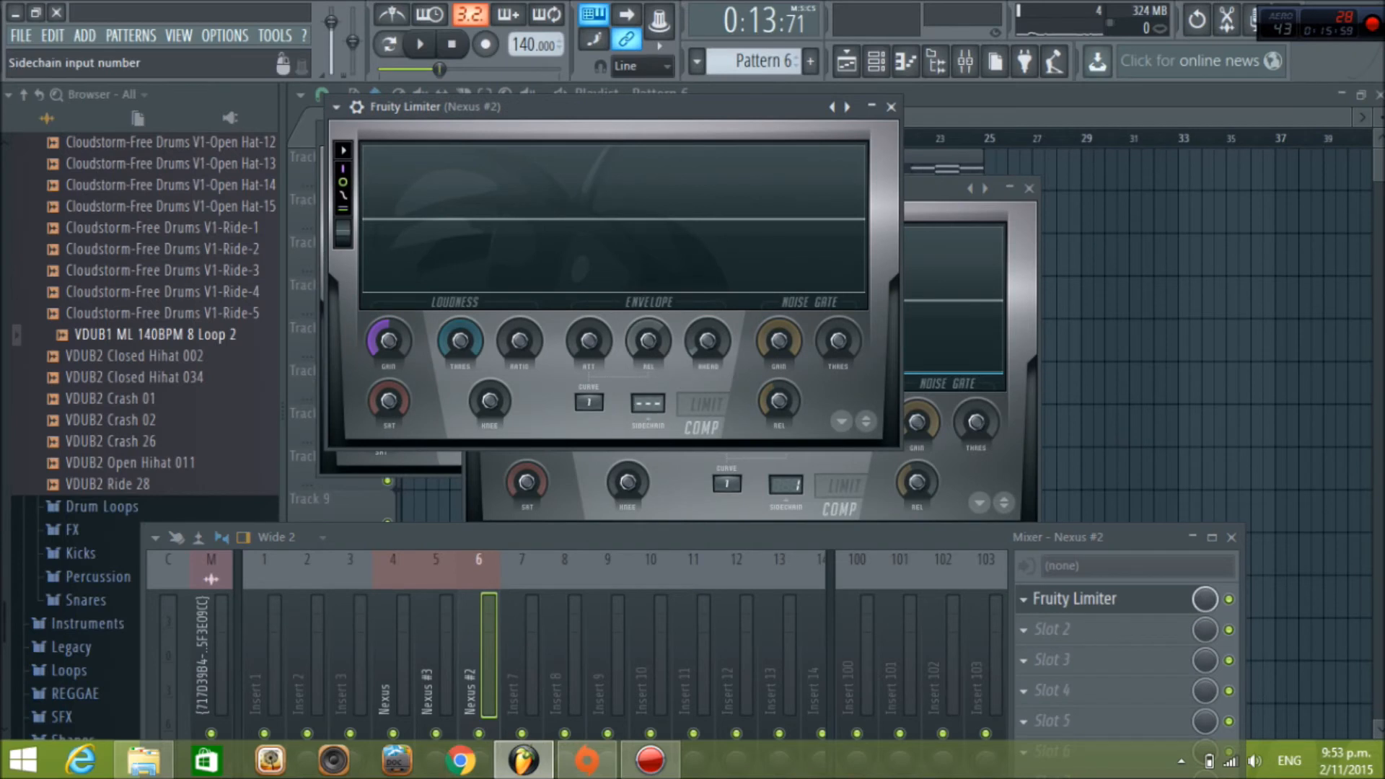
right_click(525, 342)
left_click(622, 588)
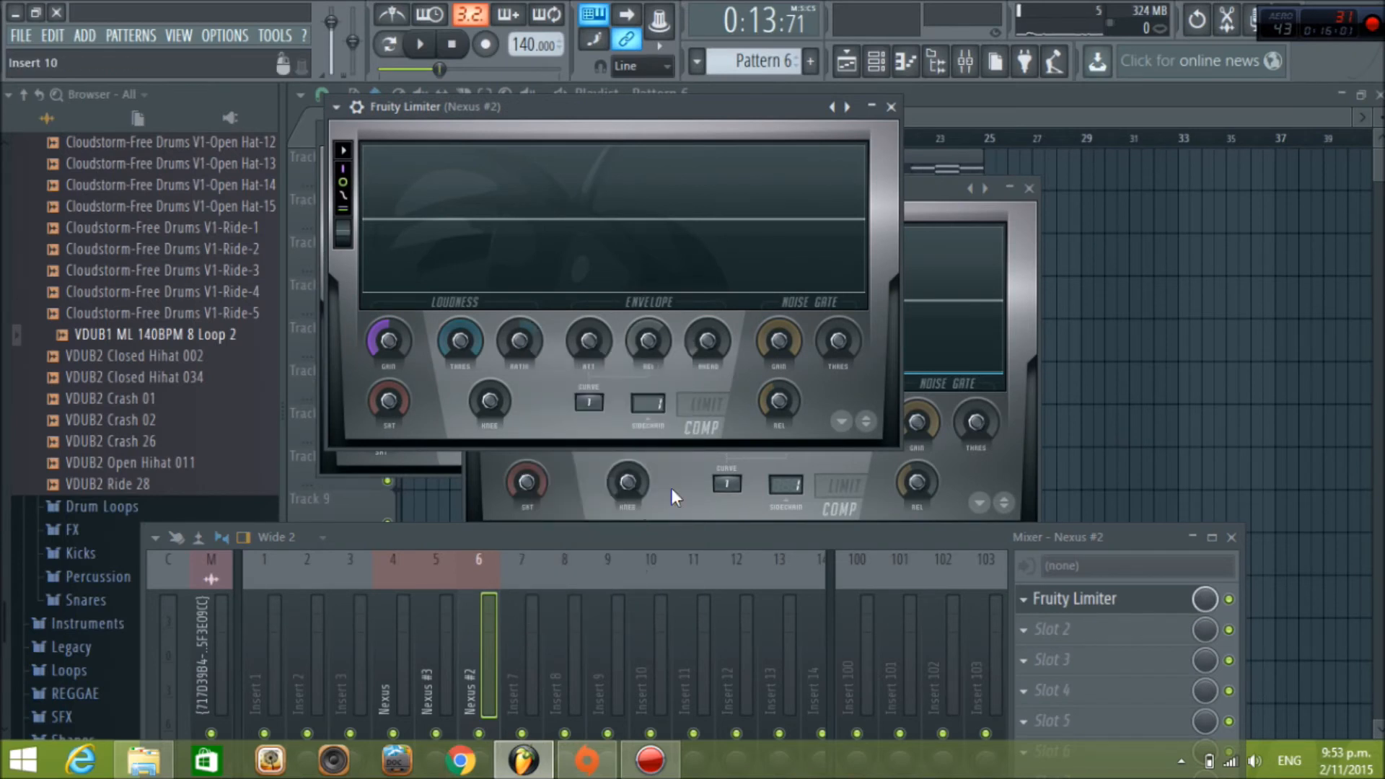
Copy the loudness threshold from the Nexus #3 limiter to the Nexus #2 limiter, then return to the playlist and close the mixer
left_click(671, 488)
right_click(599, 421)
left_click(673, 642)
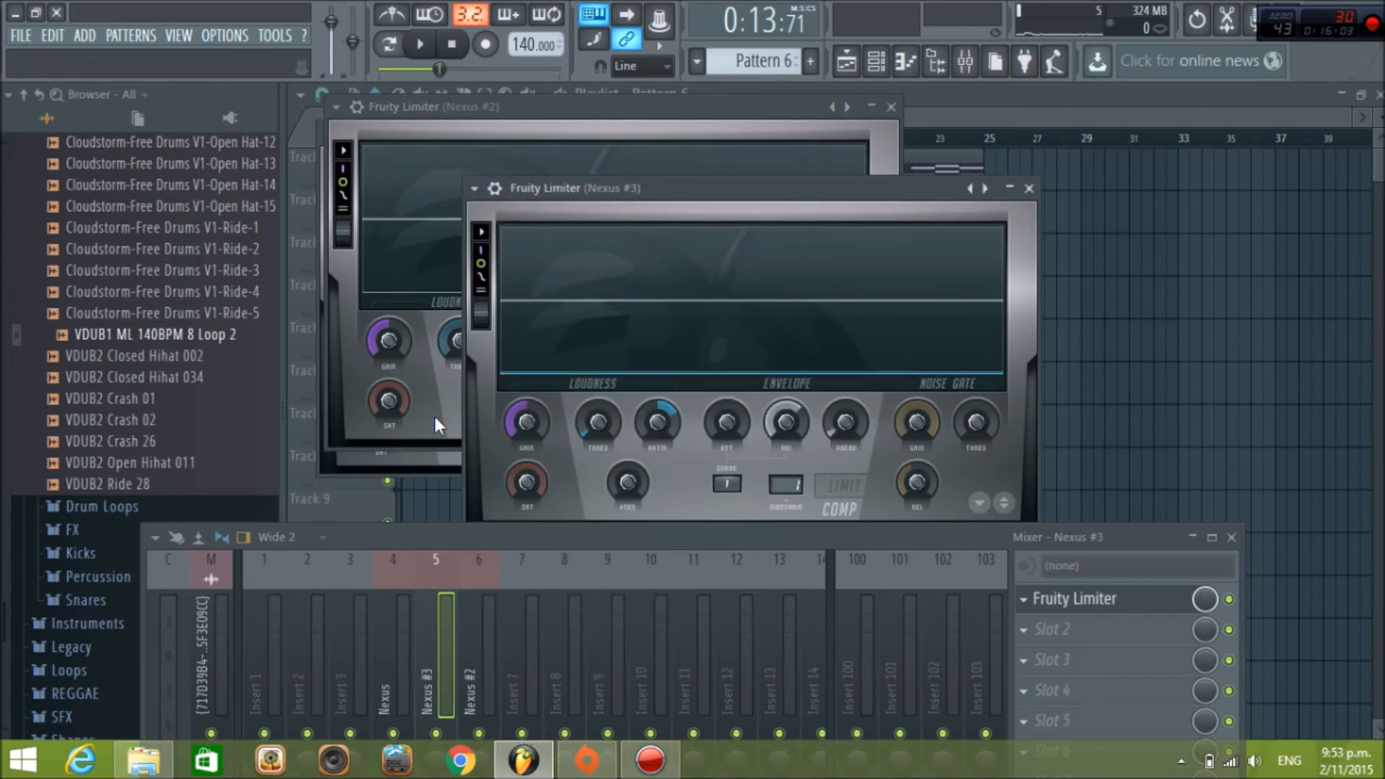
left_click(434, 417)
right_click(456, 341)
left_click(562, 581)
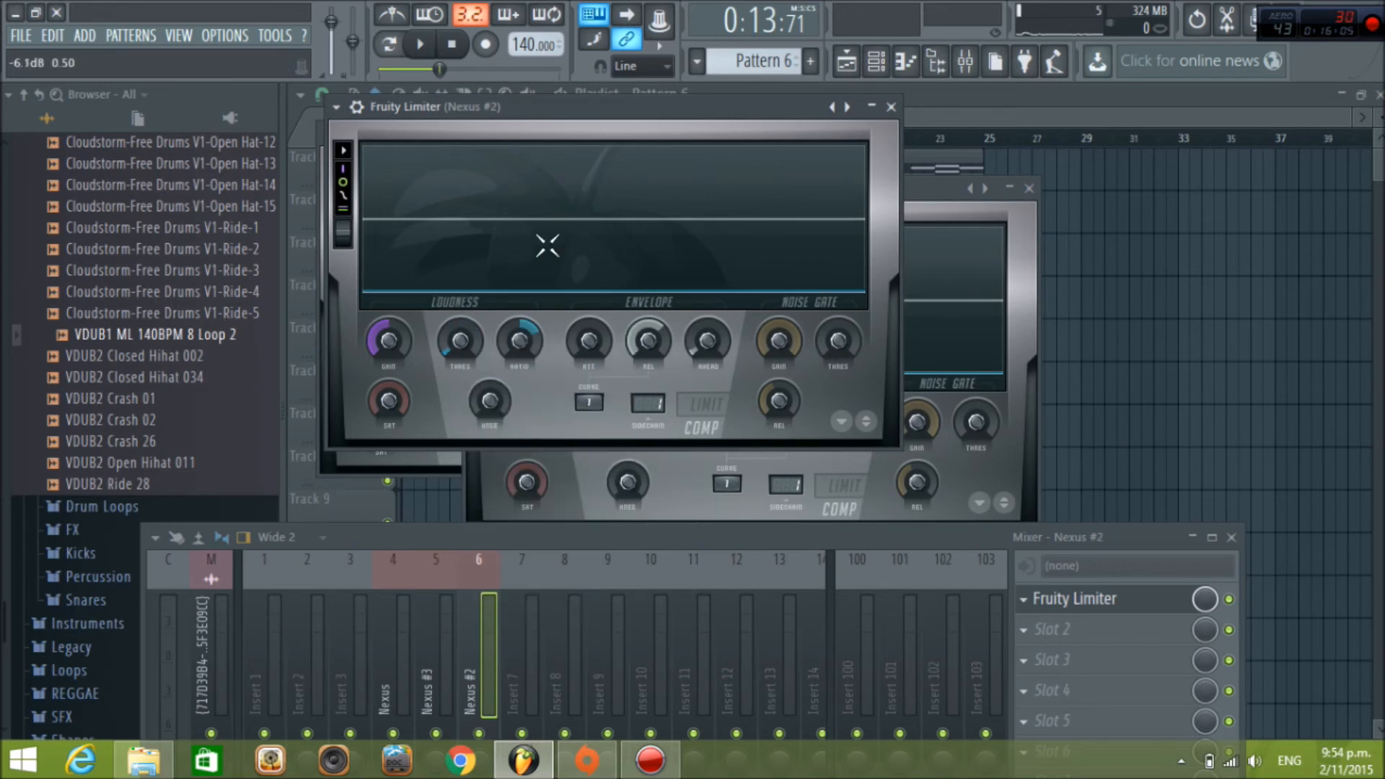
left_click(938, 189)
left_click(848, 62)
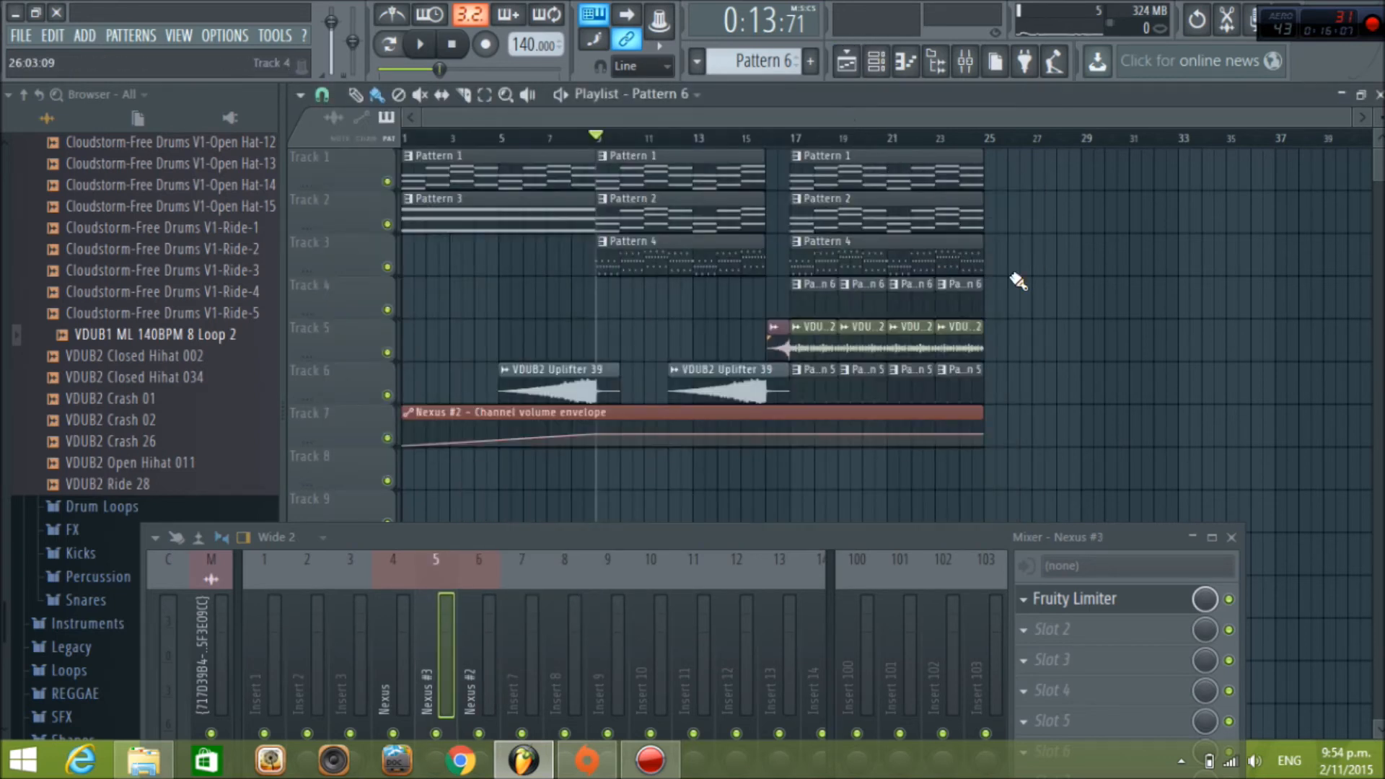
left_click(1232, 538)
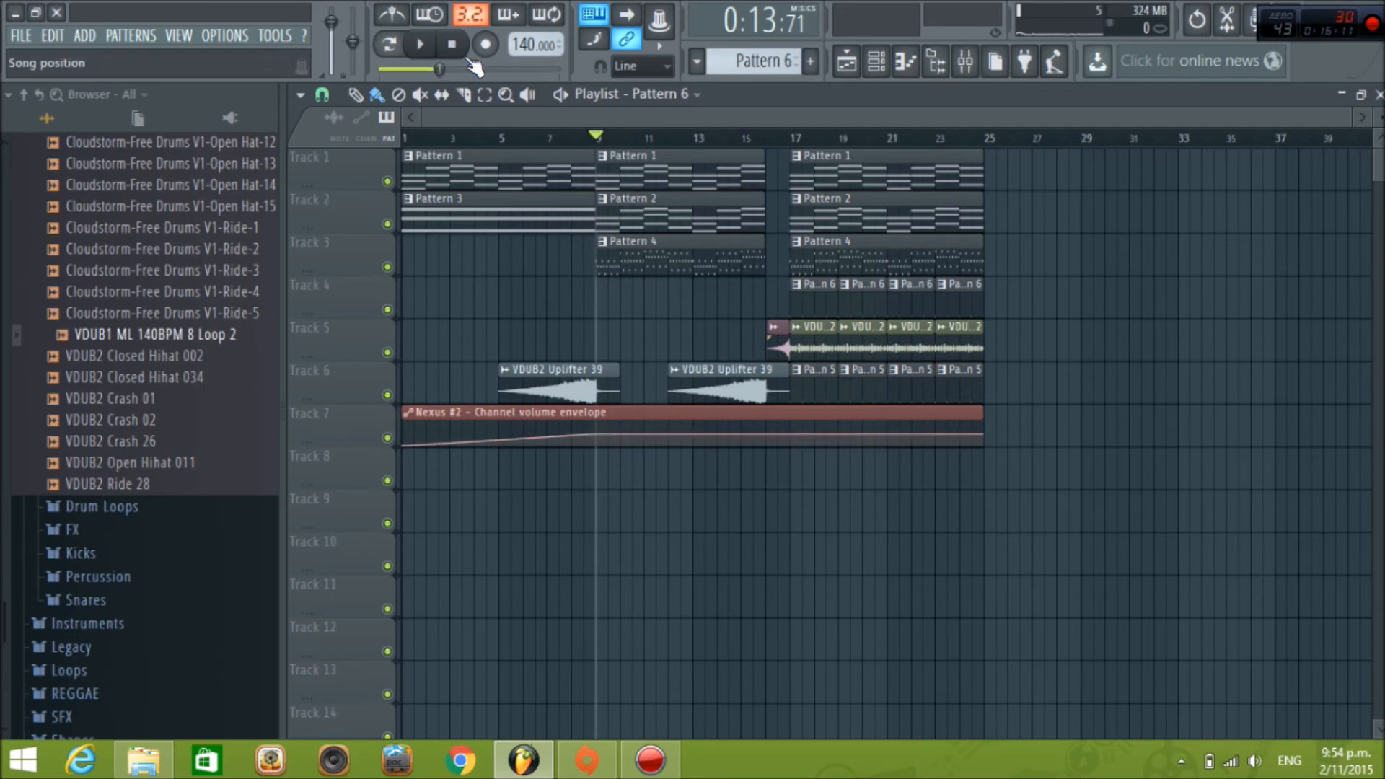
Play the arrangement from bar 9 through the drop to hear the sidechained chords, with the browser folders collapsed
left_click(422, 47)
left_click(24, 95)
left_click(778, 47)
left_click(851, 75)
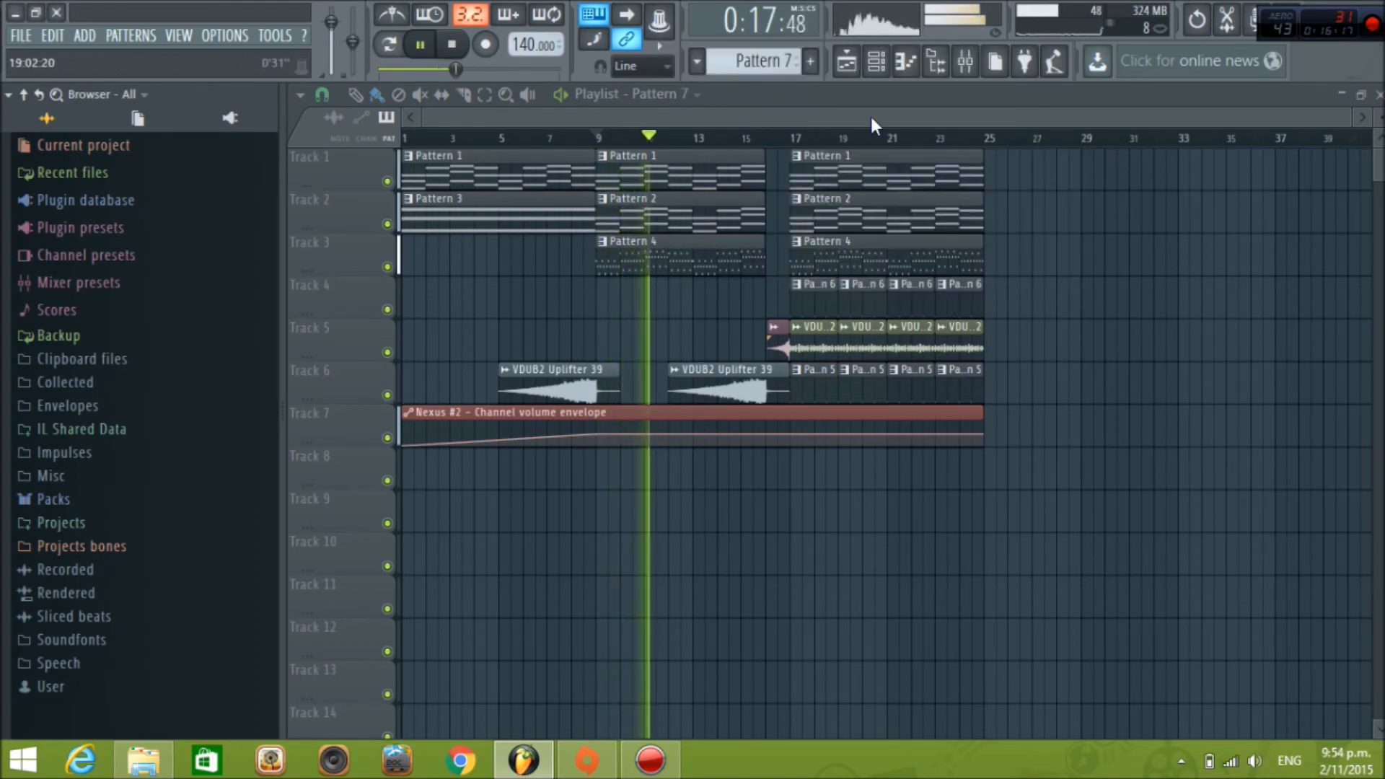
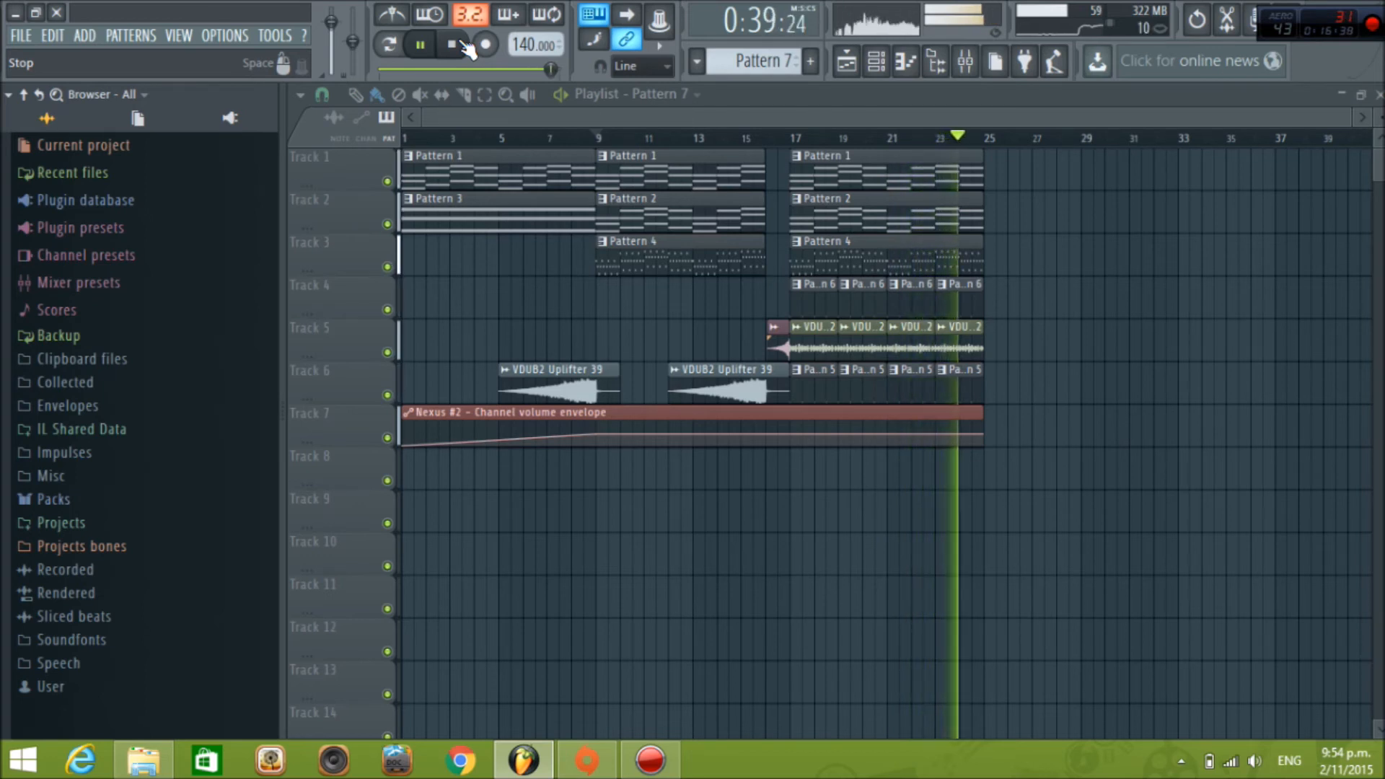
left_click(462, 45)
Make the last Pattern 5 clip on Track 6, at bar 23, unique and open its steps in the channel rack
right_click(942, 370)
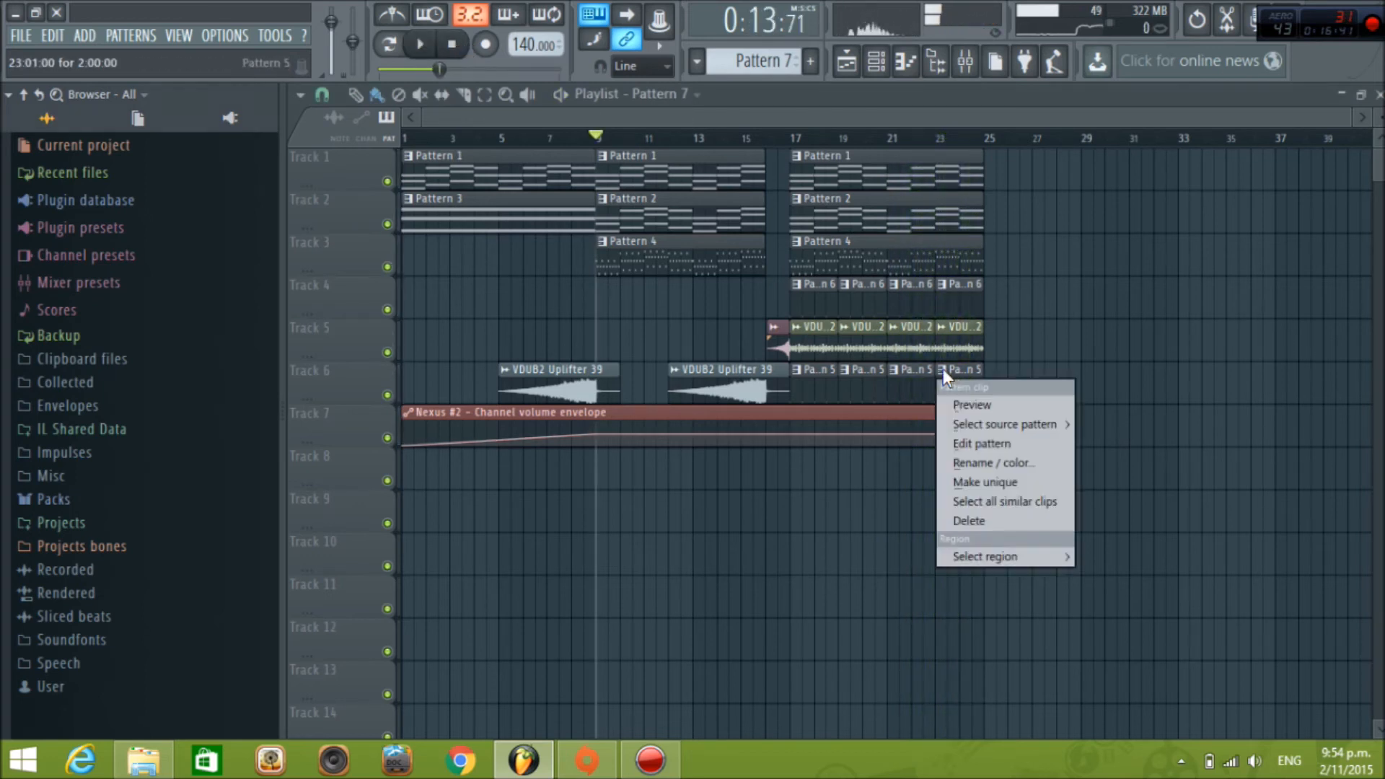
left_click(985, 482)
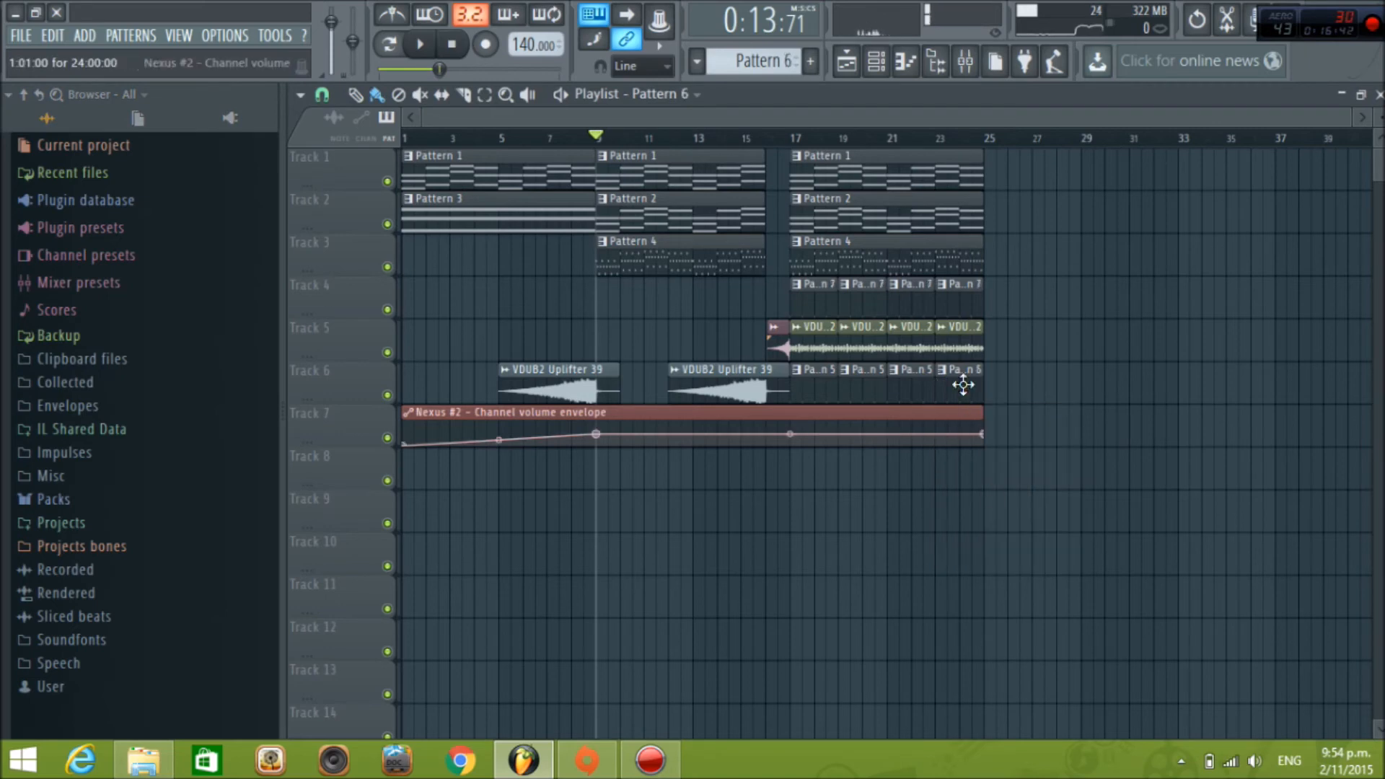
left_click(872, 63)
left_click_drag(856, 395, 686, 107)
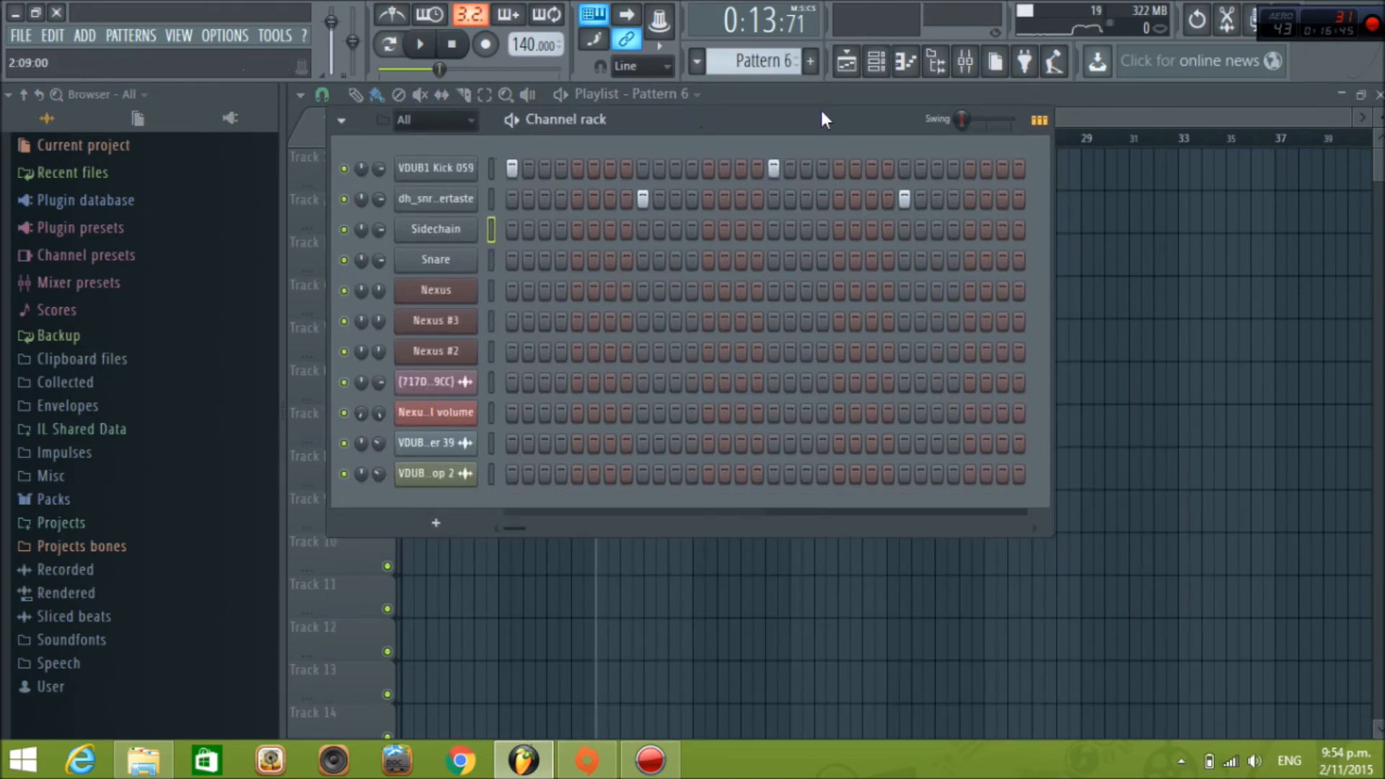
left_click_drag(827, 119, 819, 165)
Loop Pattern 6 in pattern mode and add VDUB1 Kick 059 hits on steps 23, 27 and 31 and a dh_snr snare hit on step 29
left_click(389, 44)
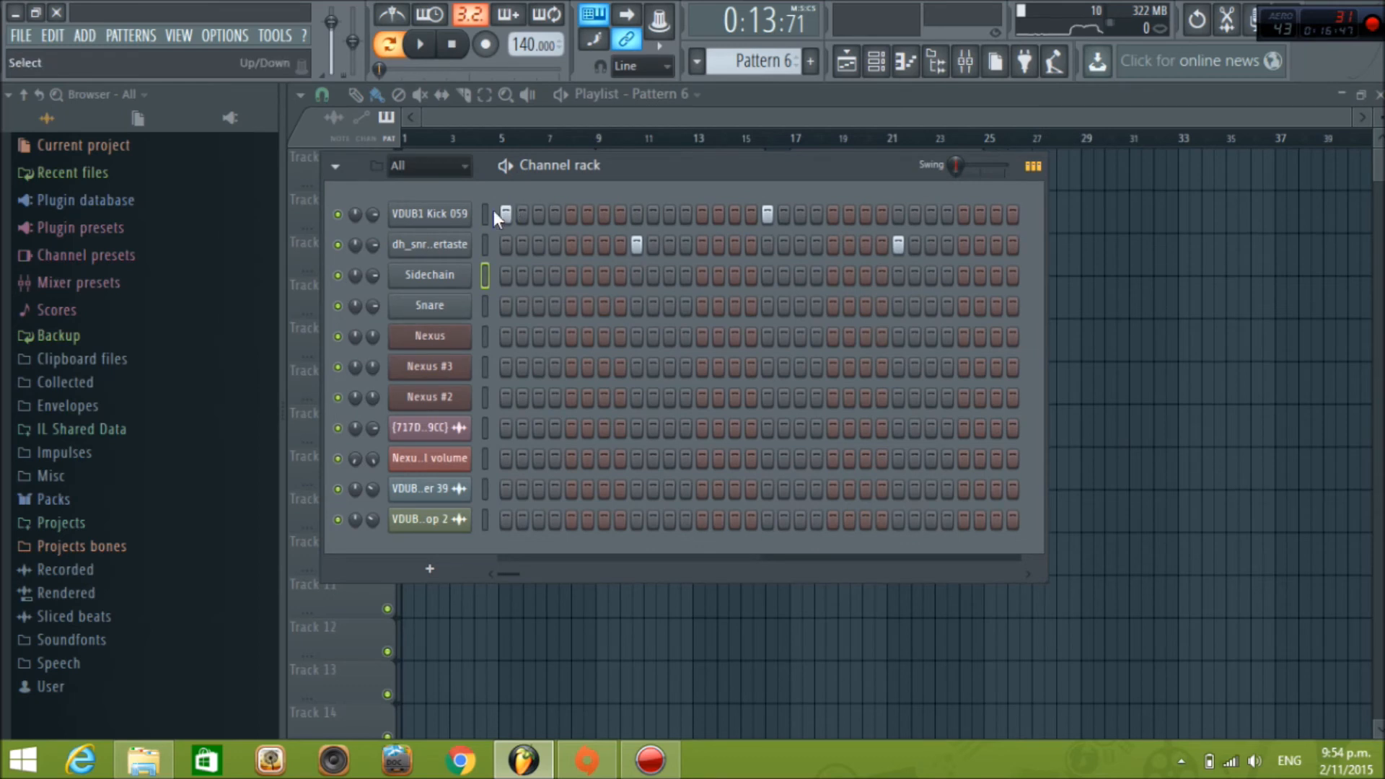
left_click(429, 45)
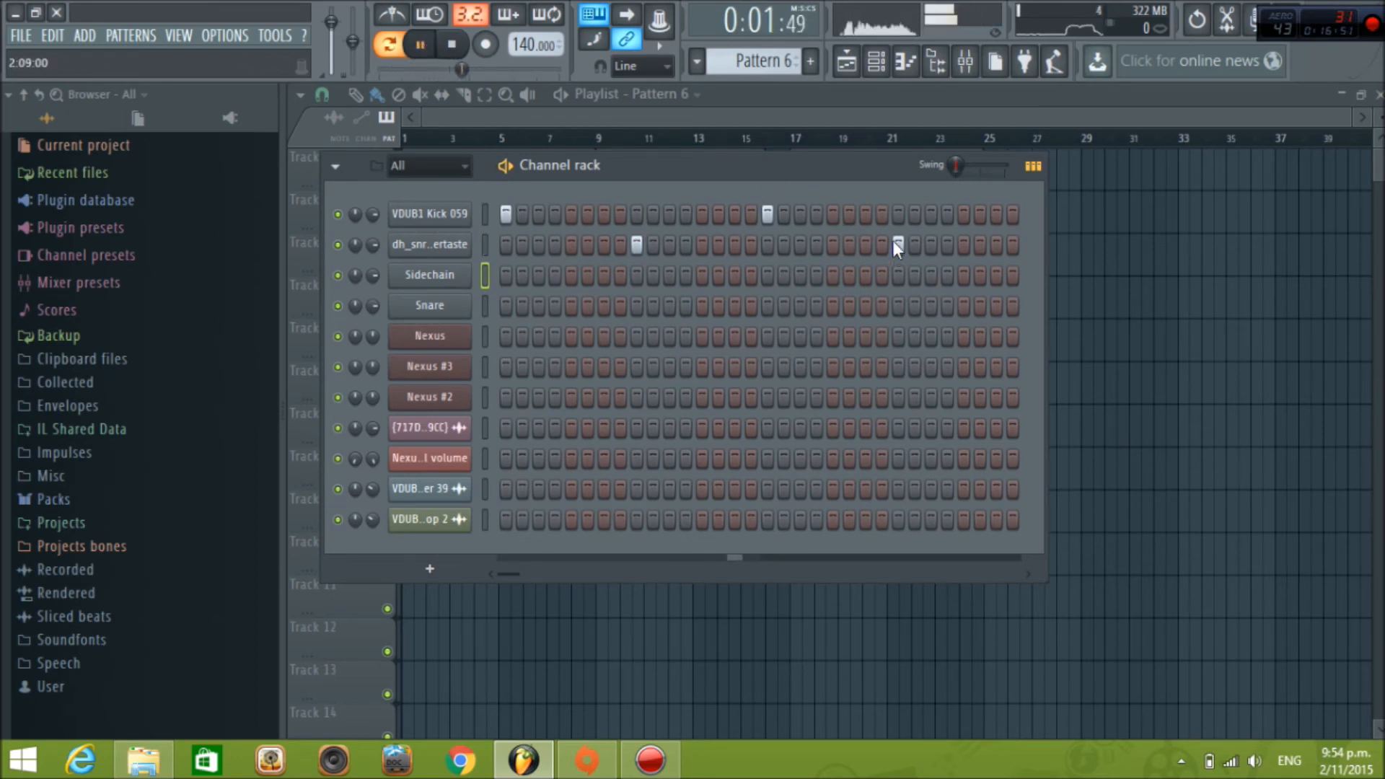
left_click(866, 214)
left_click(930, 215)
left_click(964, 245)
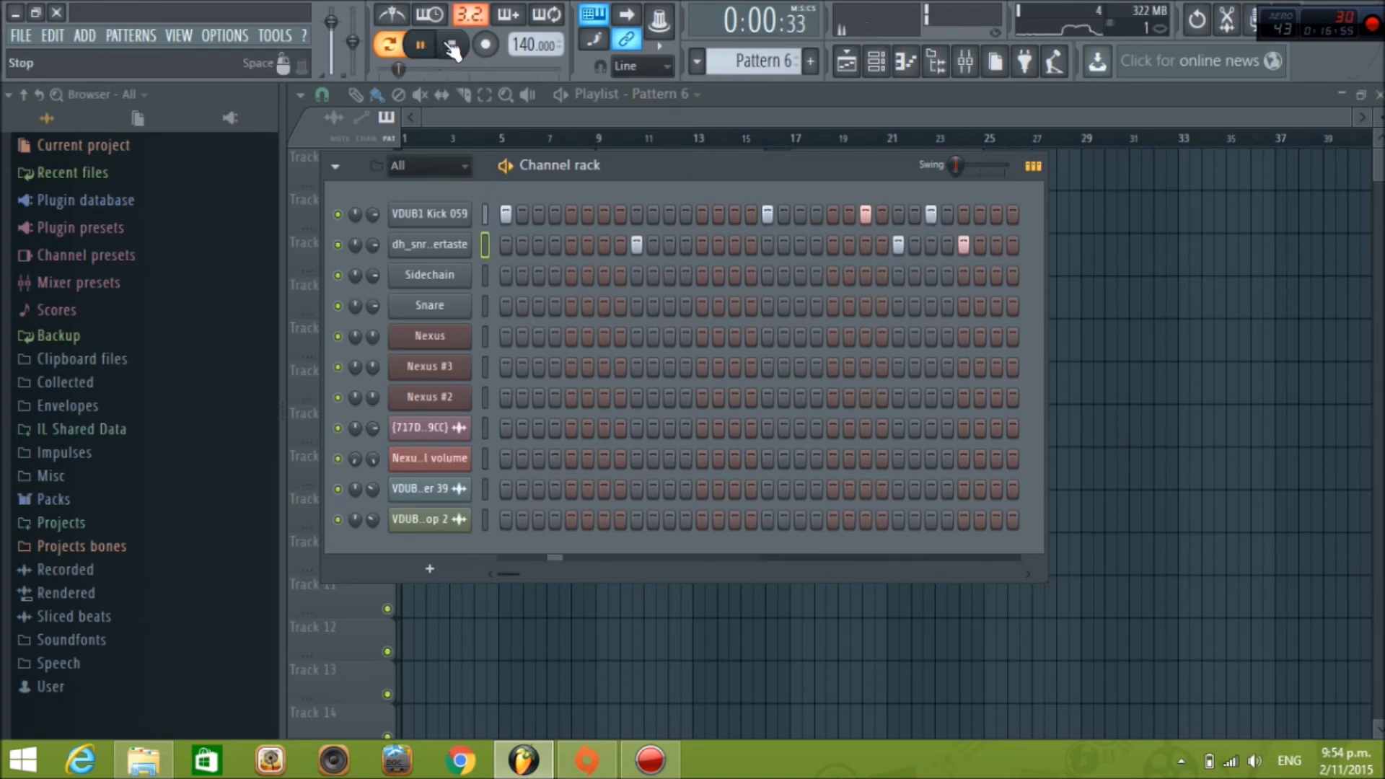
left_click_drag(839, 169, 834, 156)
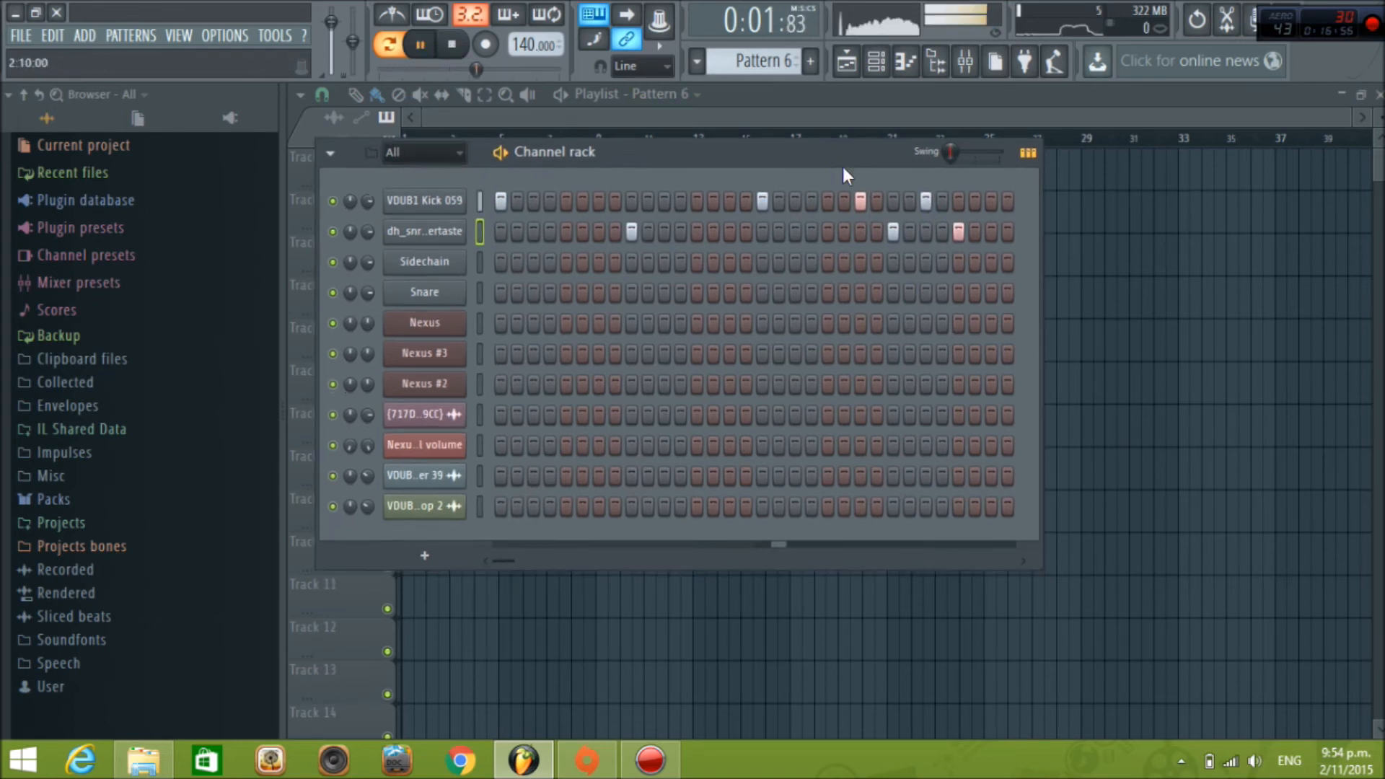
left_click(958, 231)
left_click(991, 201)
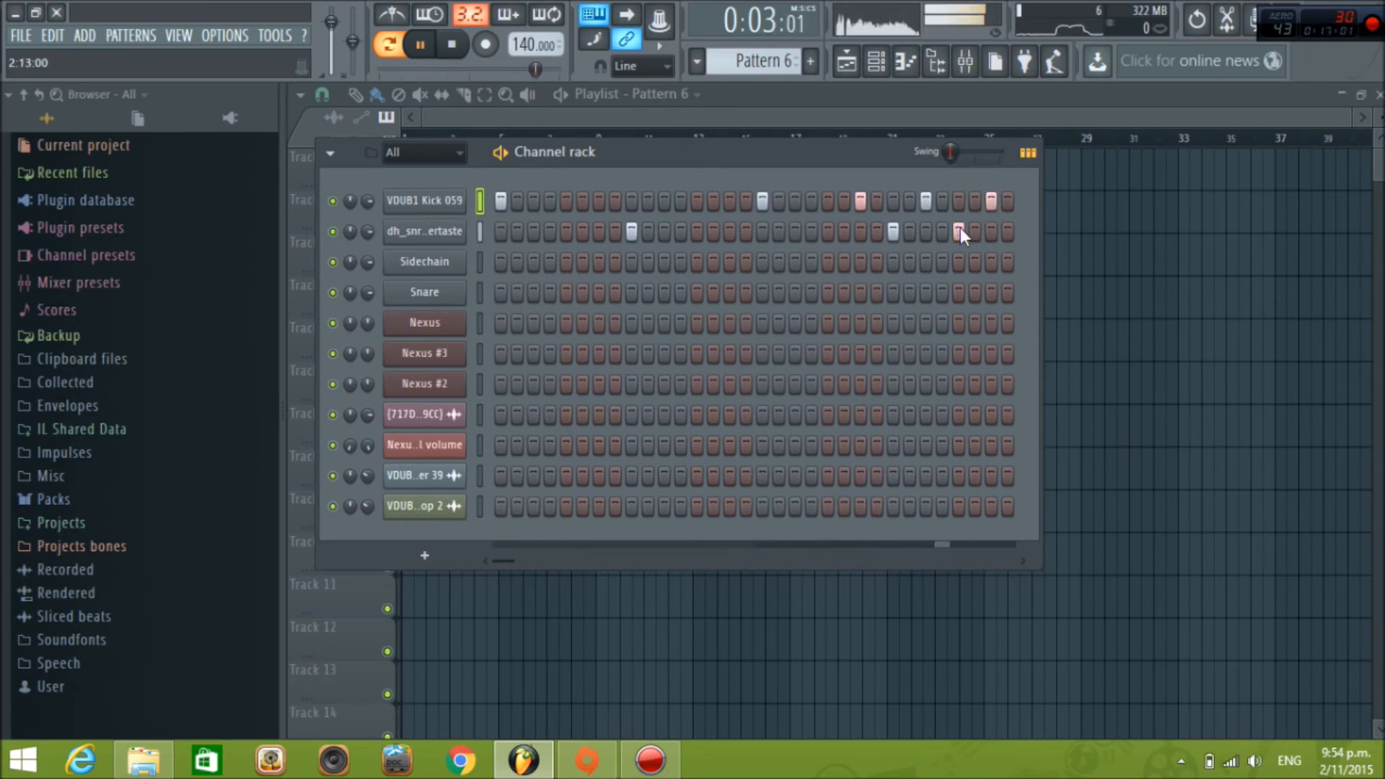
key("F6")
left_click(453, 46)
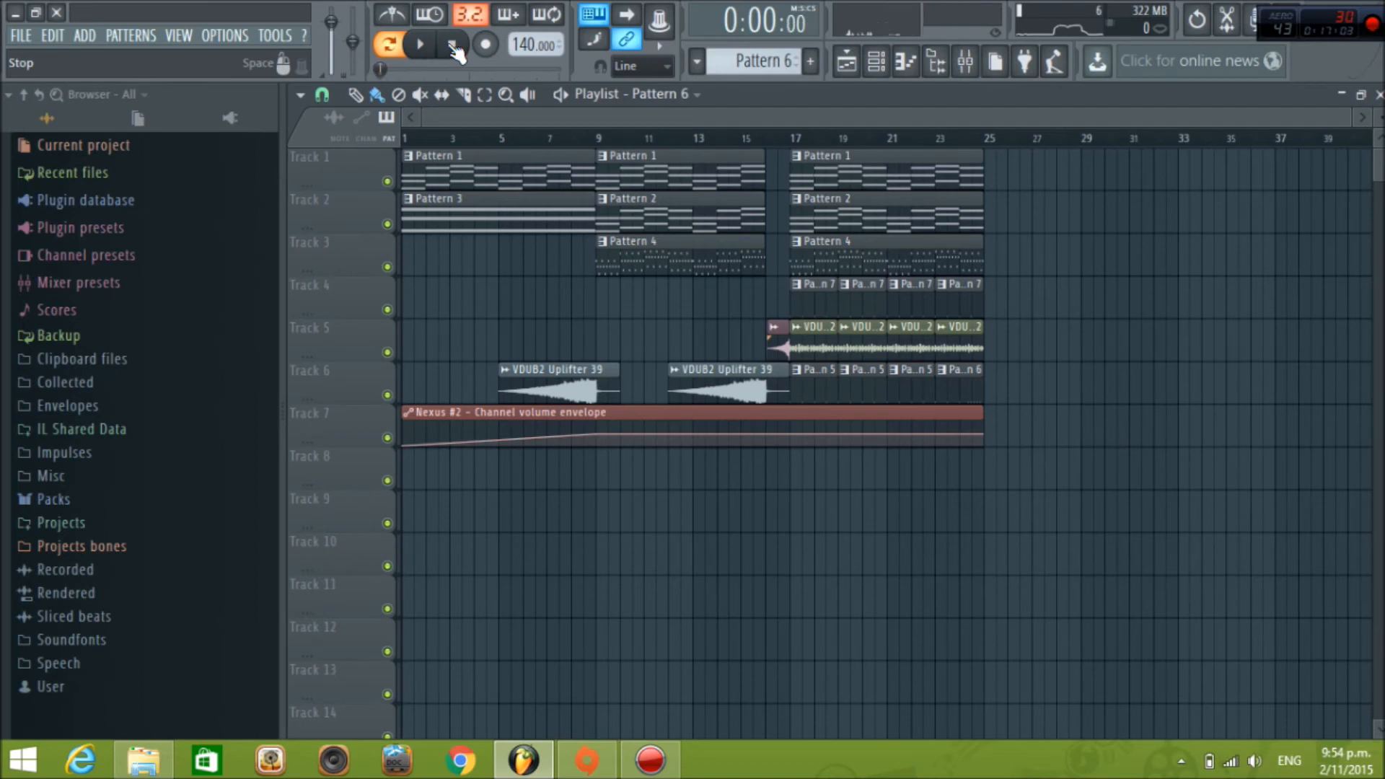
Replace the last Pattern 7 clip on Track 4, at bar 23, with a Pattern 6 clip
left_click(1019, 303)
right_click(948, 300)
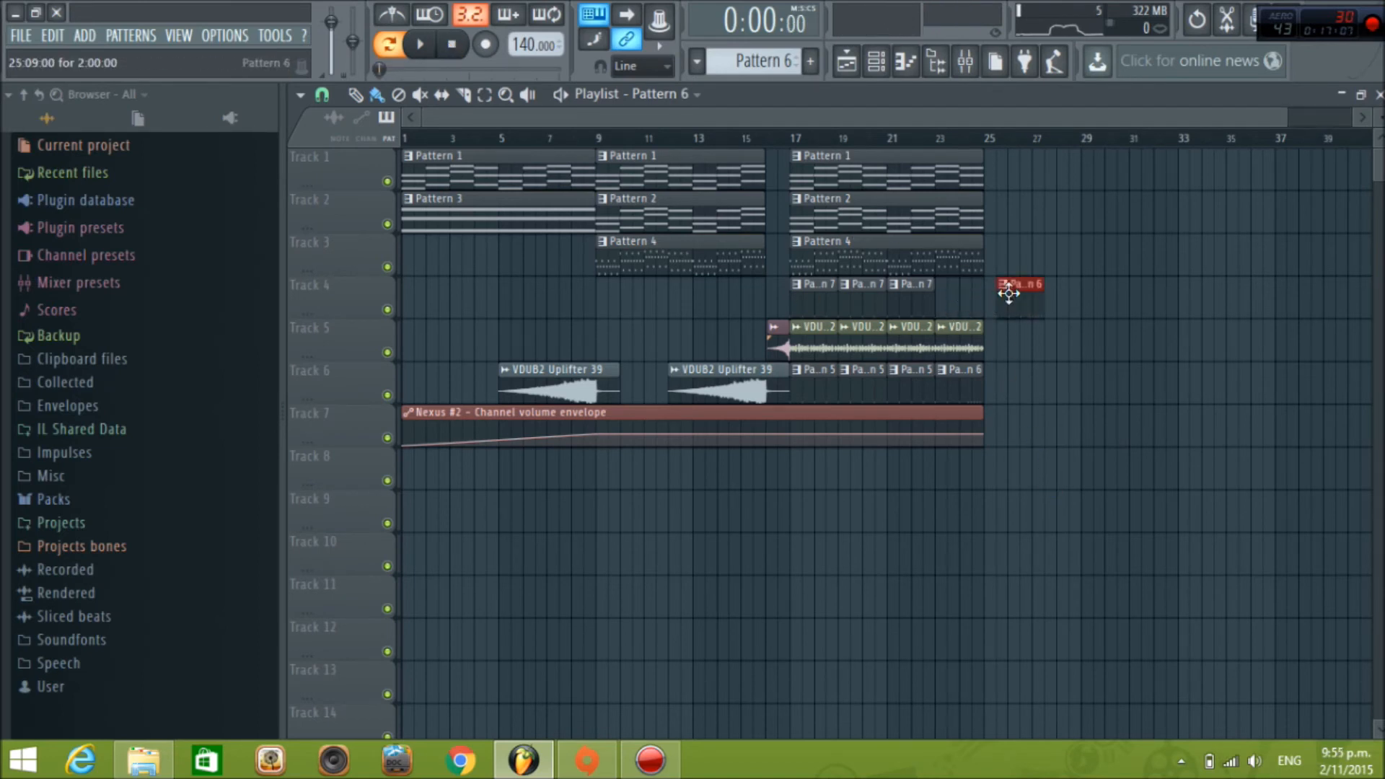
left_click_drag(1003, 296, 952, 298)
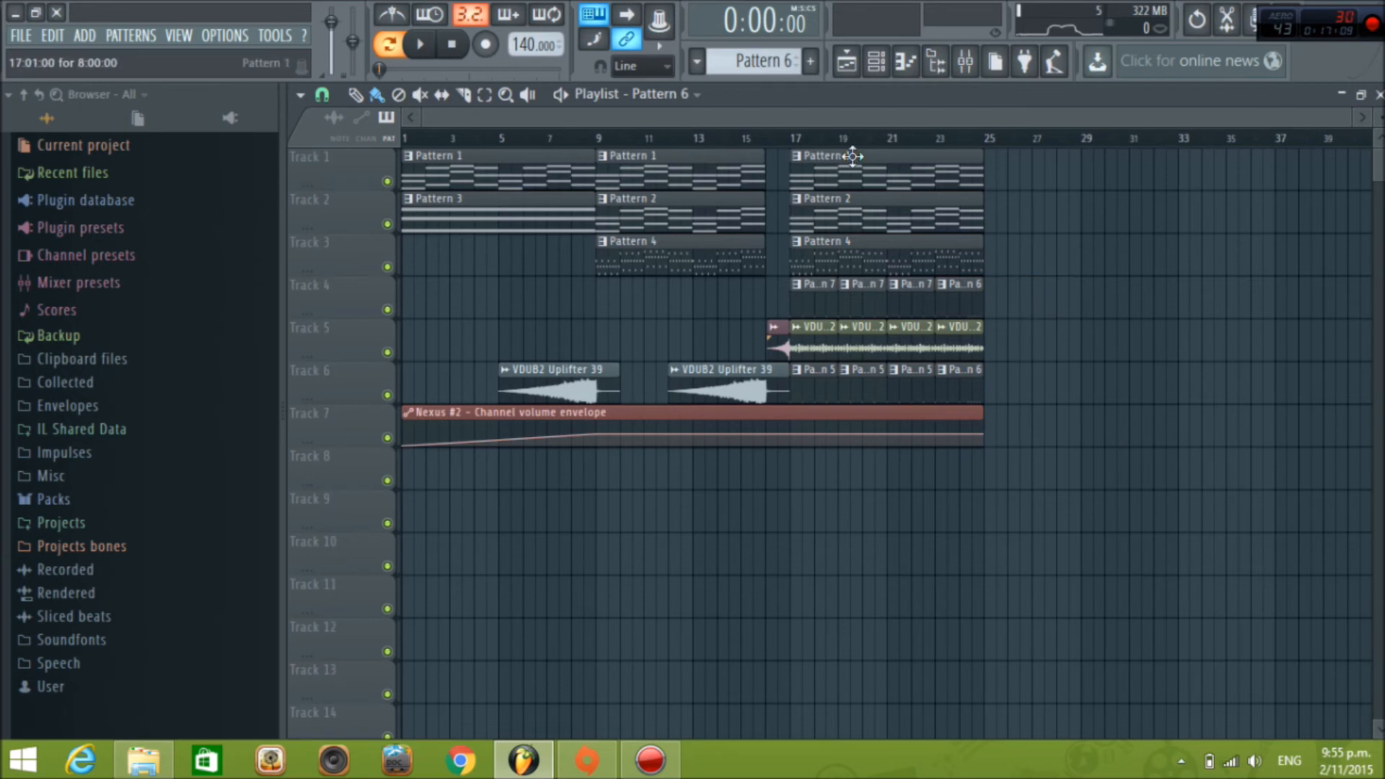
Select the empty Pattern 8 and move the Nexus #2 channel volume envelope clip from Track 7 to Track 8
left_click(752, 51)
left_click(865, 176)
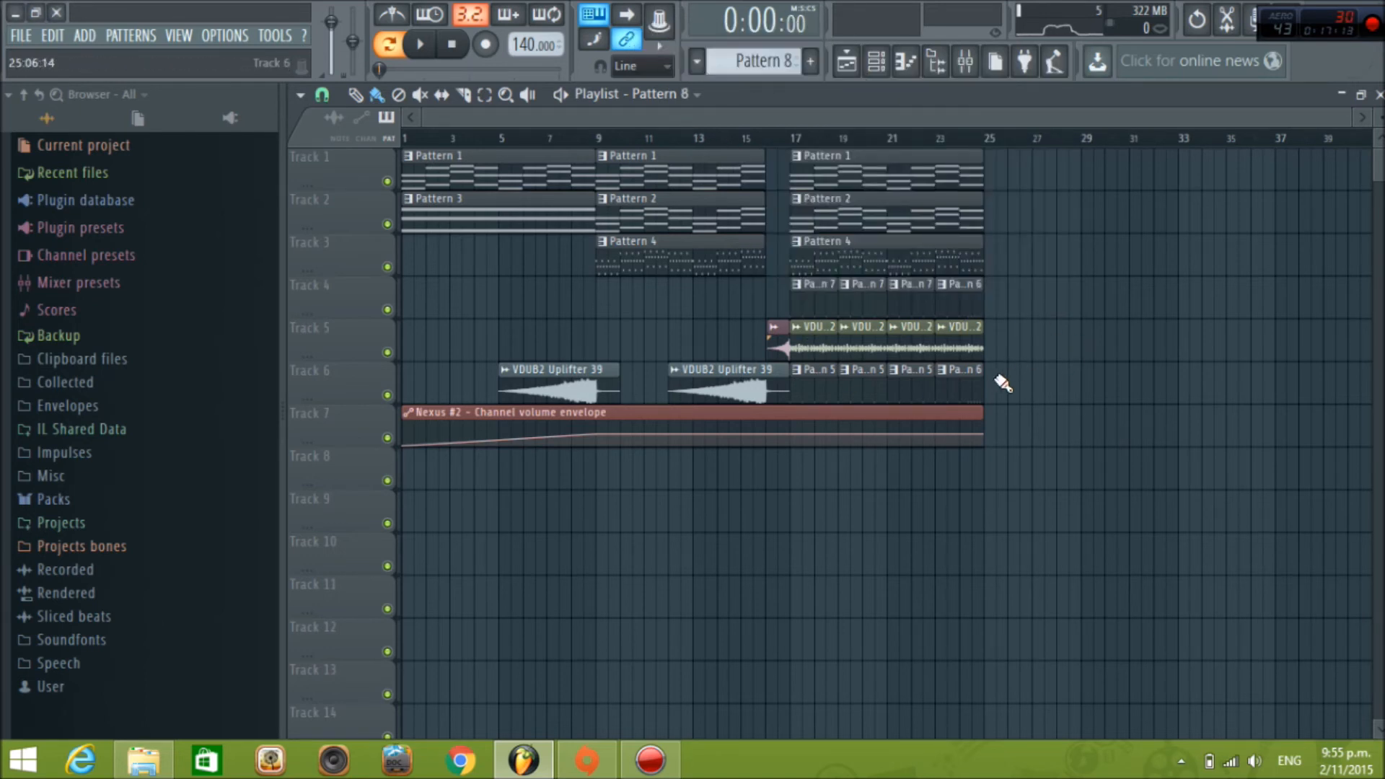
left_click_drag(881, 411, 809, 480)
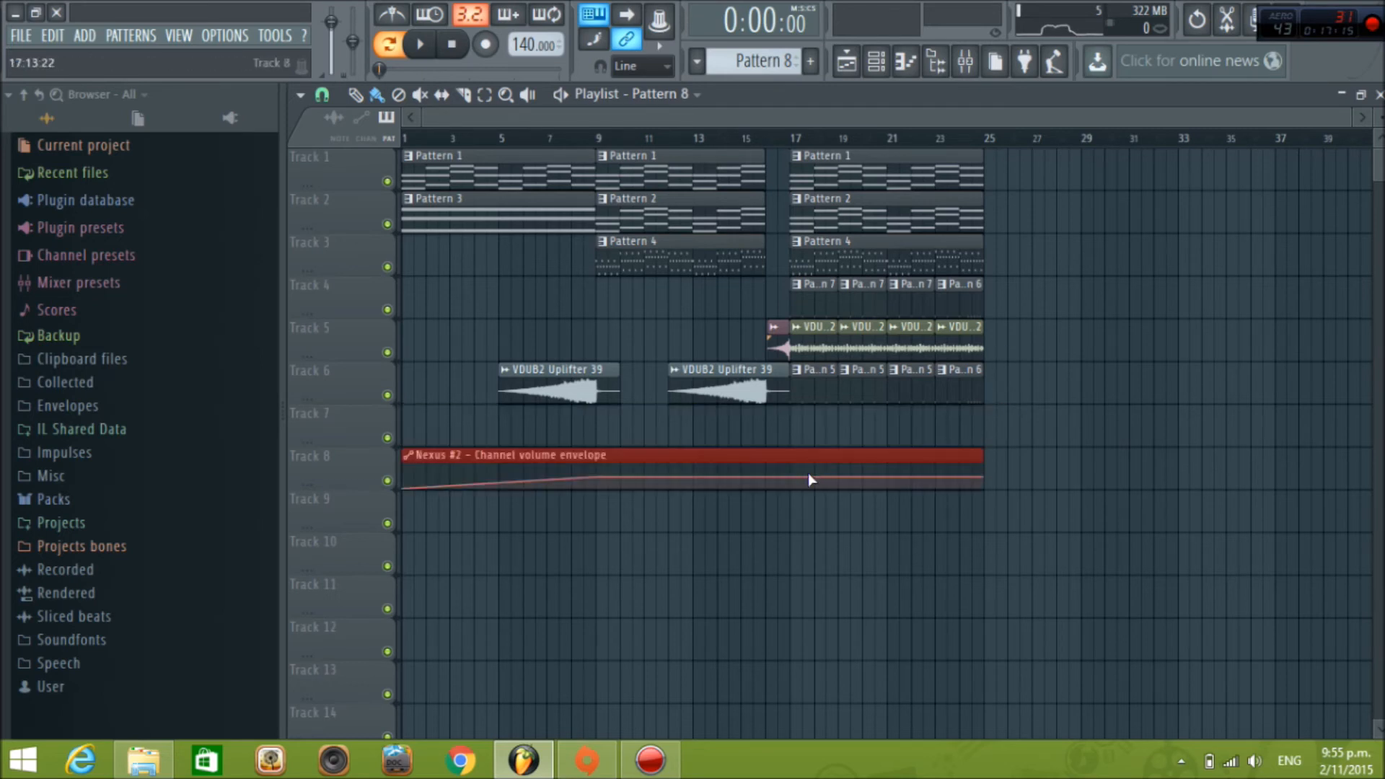
Find the VEH2 FX - 039 sample in the Packs folder and place it on Track 7 at bar 17
left_click(53, 499)
left_click(108, 303)
scroll(152, 413, "down", 5)
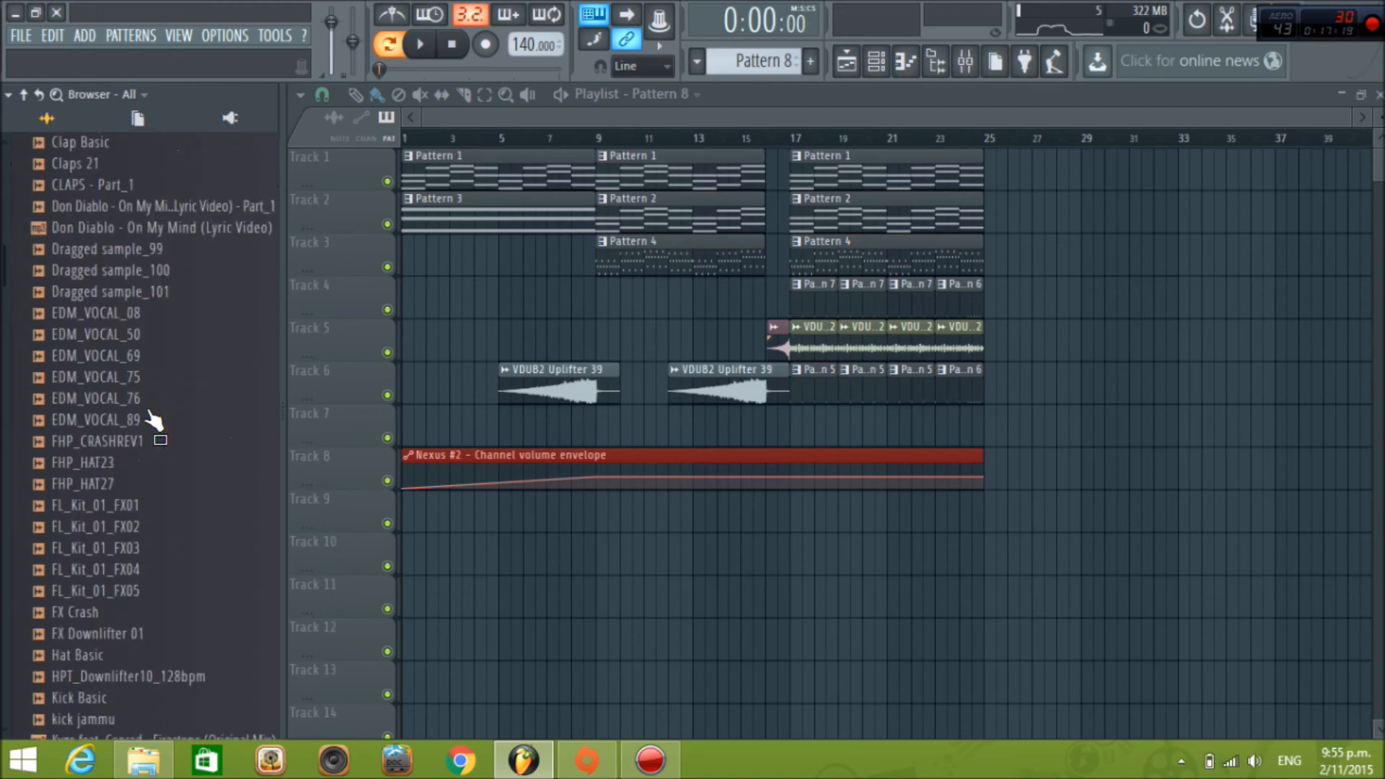
scroll(152, 414, "up", 1)
scroll(143, 275, "down", 8)
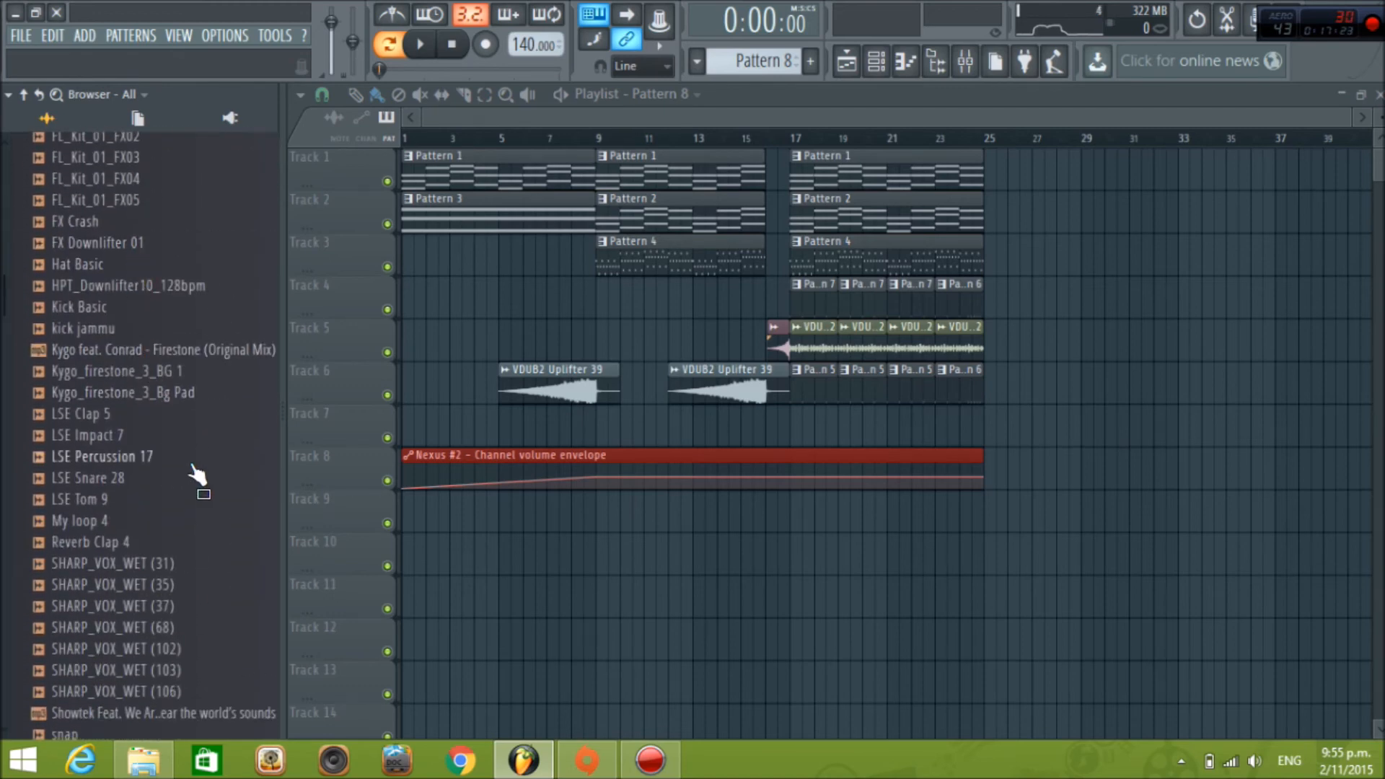
scroll(139, 321, "up", 13)
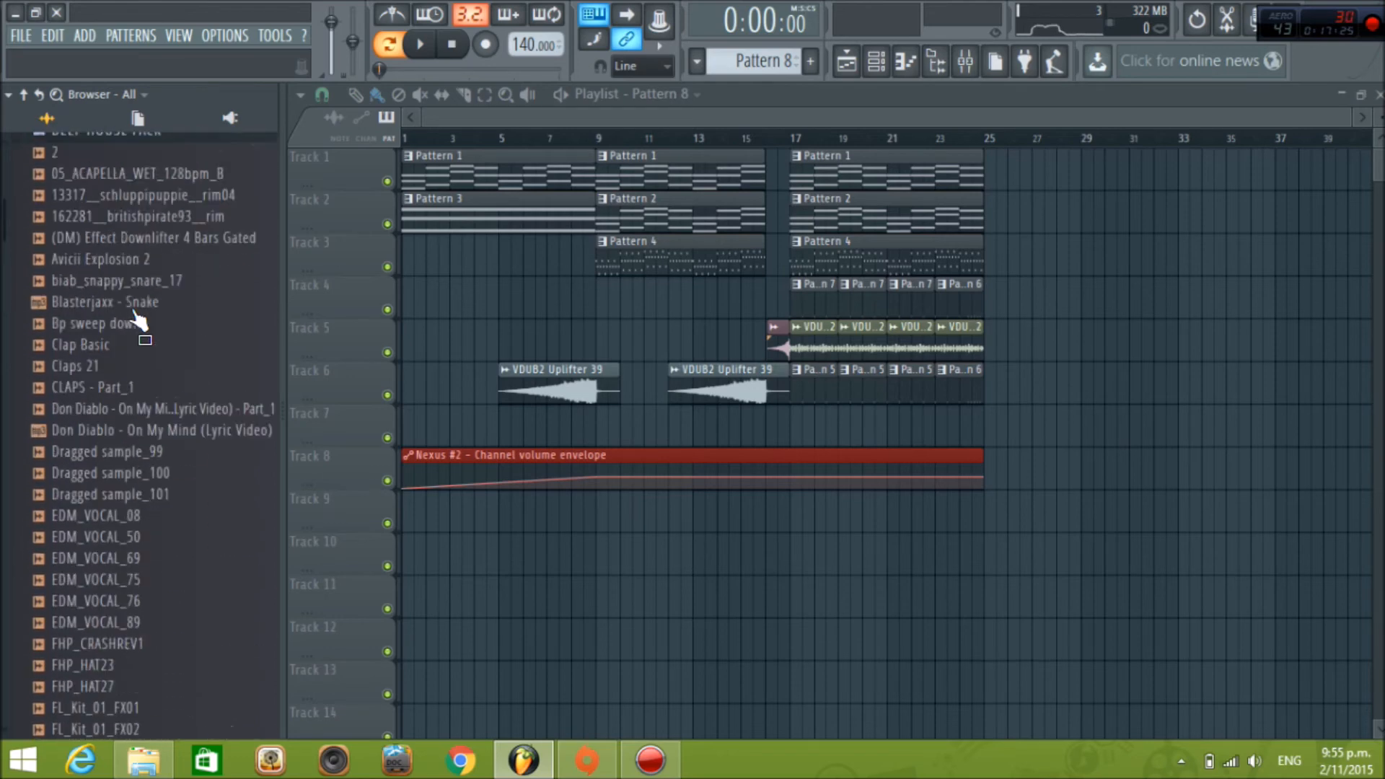
scroll(87, 316, "down", 20)
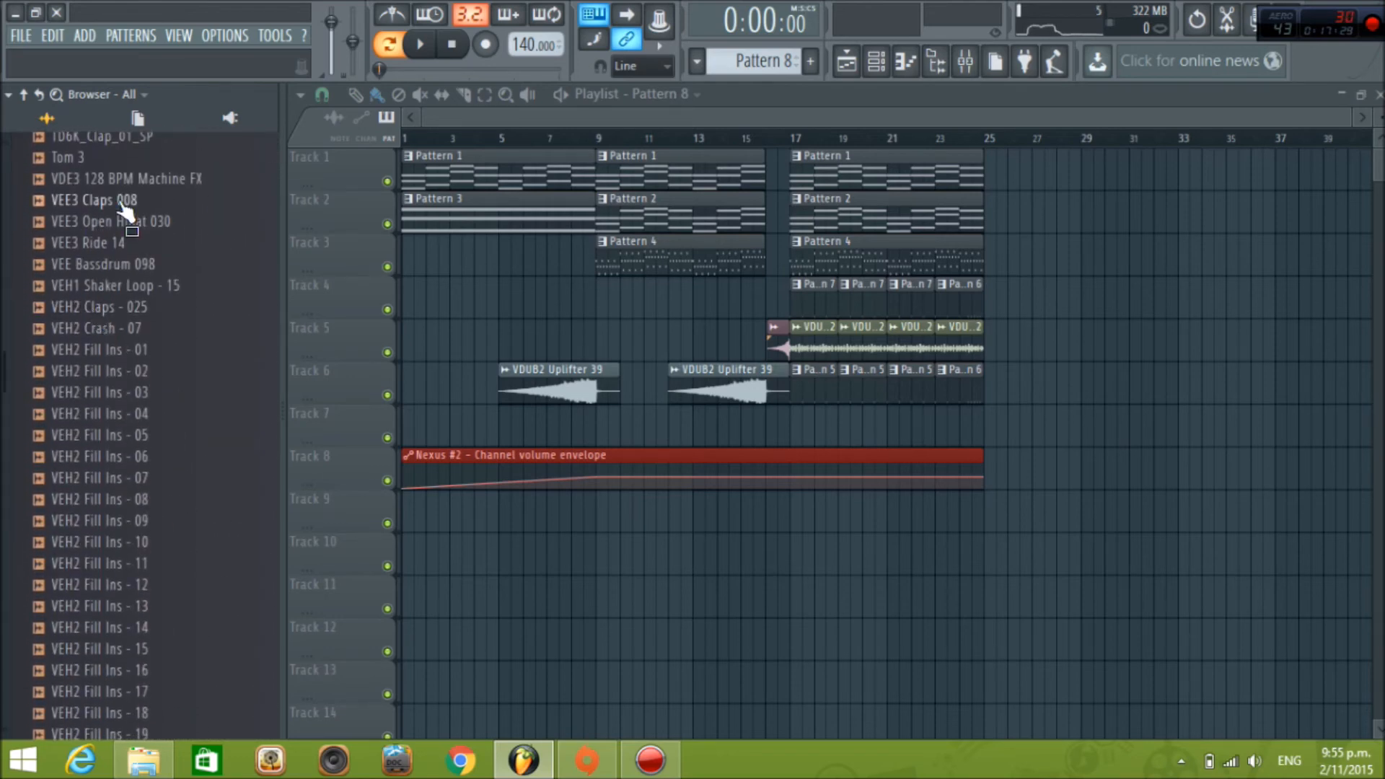
scroll(152, 328, "up", 5)
scroll(150, 328, "down", 12)
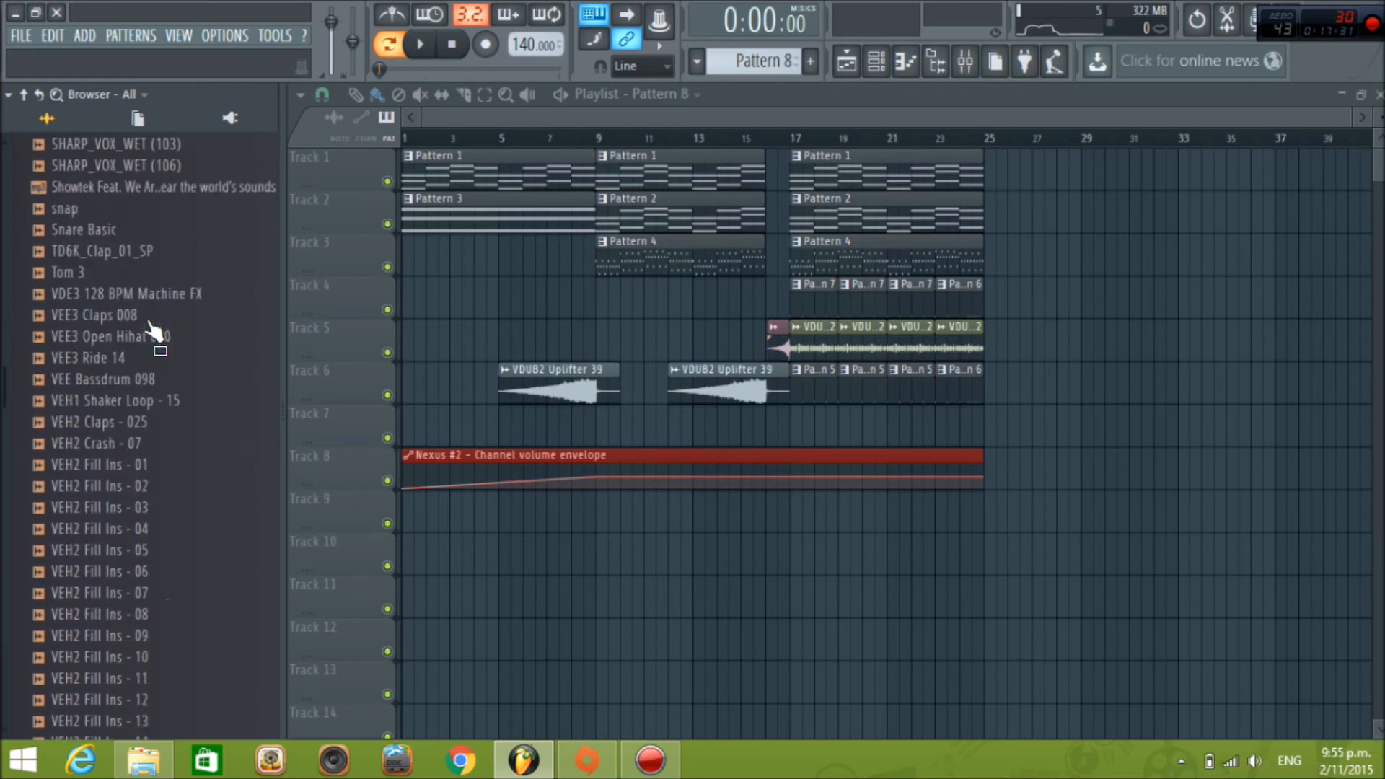
scroll(150, 324, "down", 20)
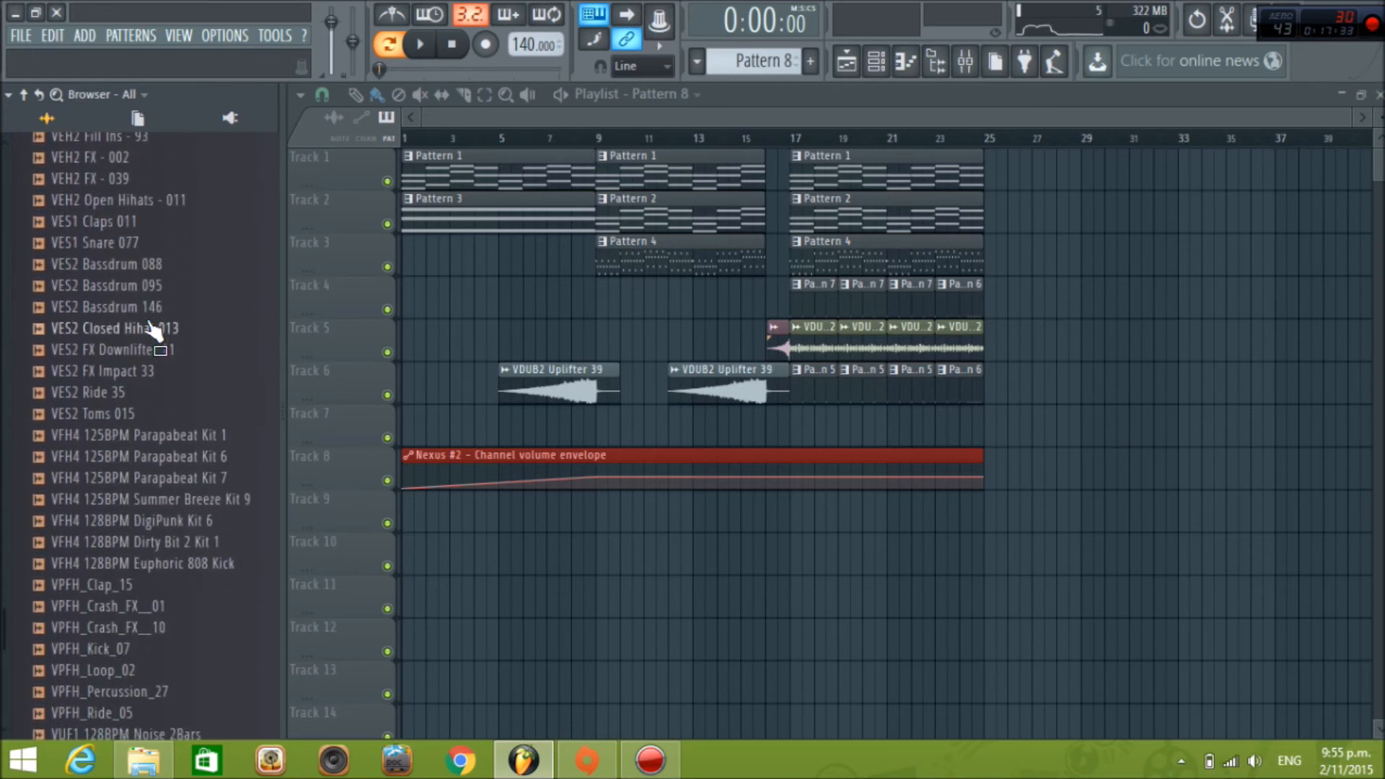
scroll(145, 325, "up", 2)
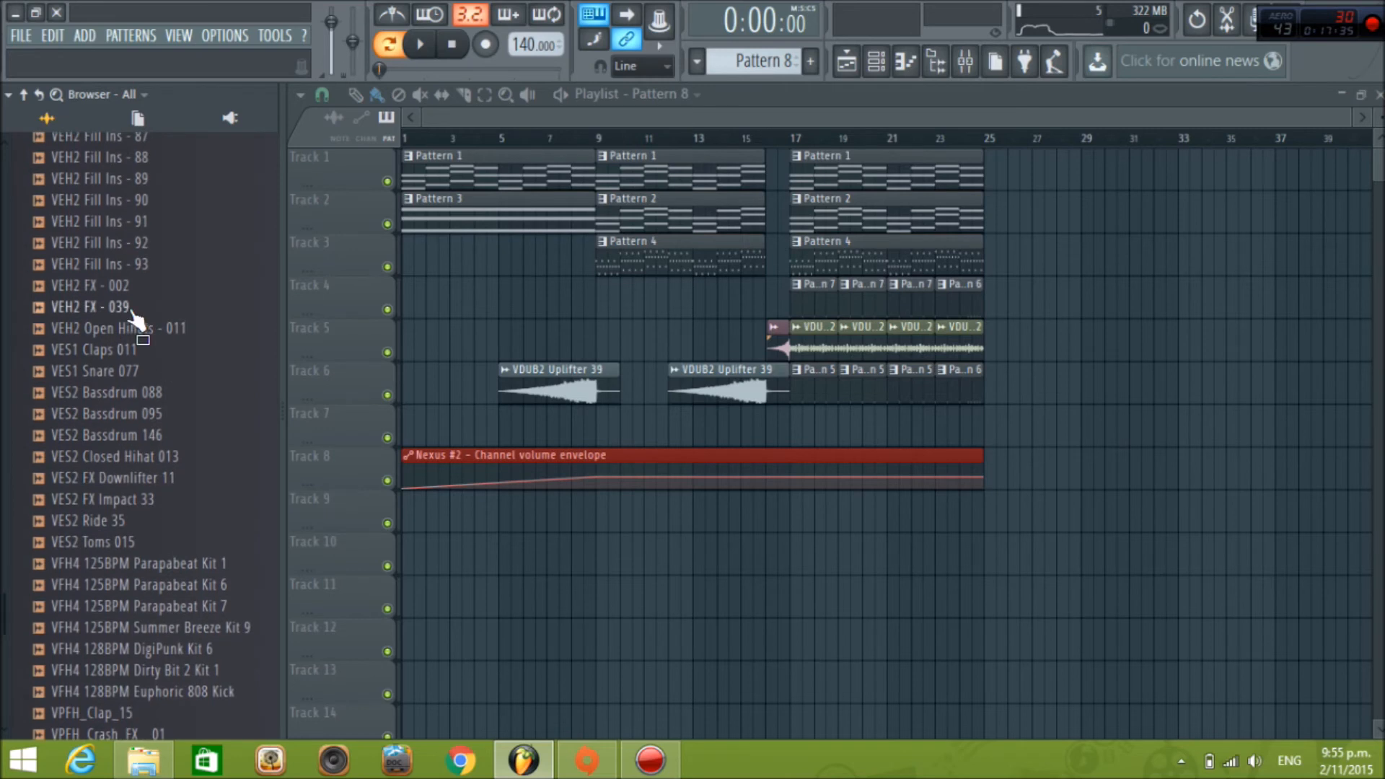
left_click(129, 309)
left_click_drag(833, 433, 795, 426)
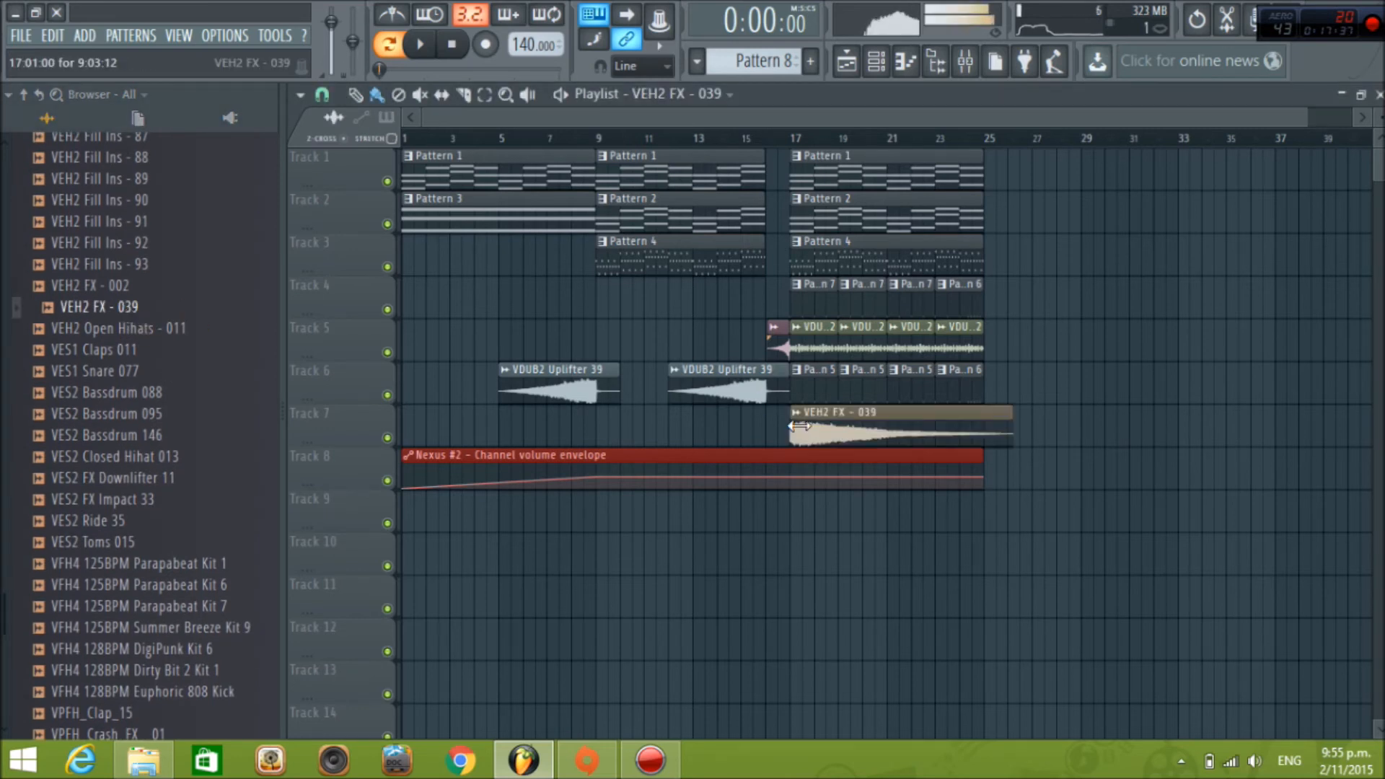
Open the channel settings of the VEH2 FX - 039 clip and set its channel volume to about 43%
key("space")
double_click(822, 424)
key("space")
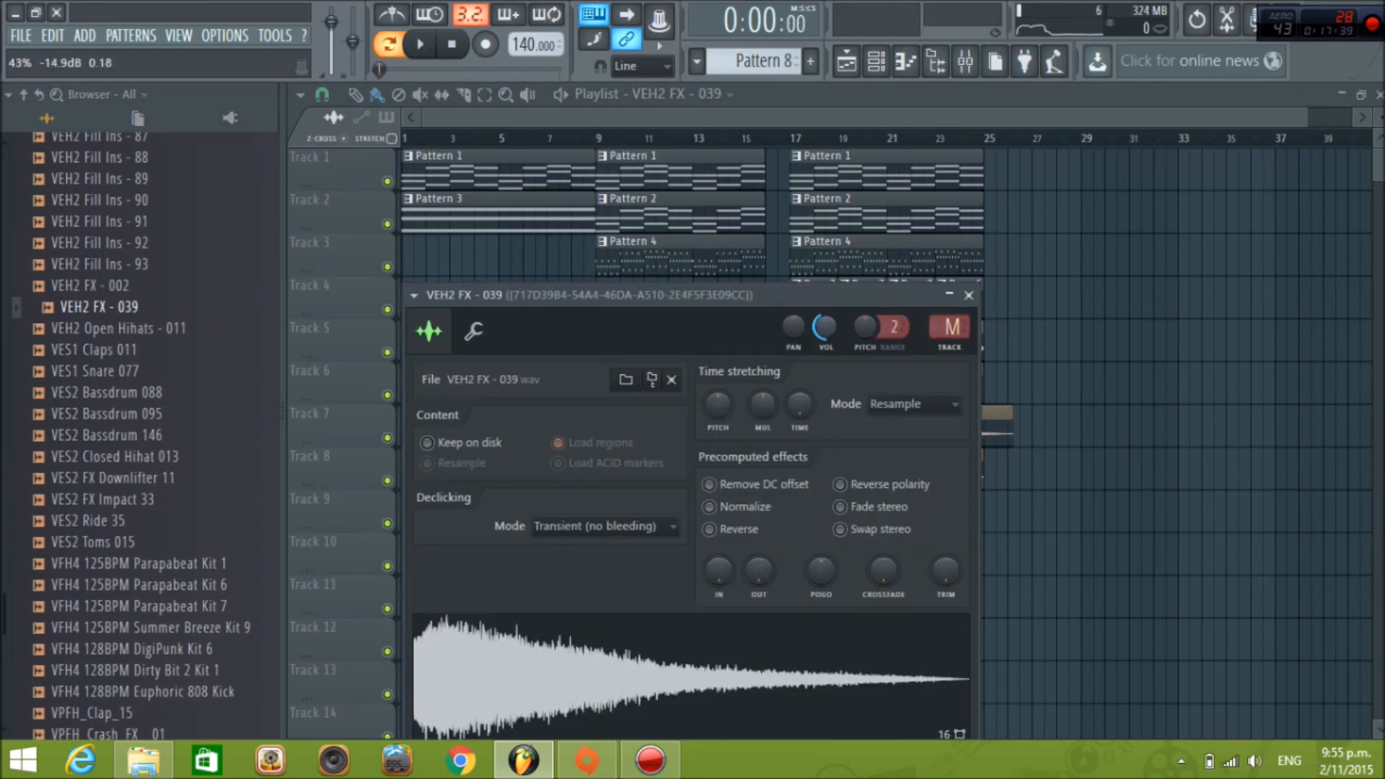
left_click_drag(759, 570, 761, 581)
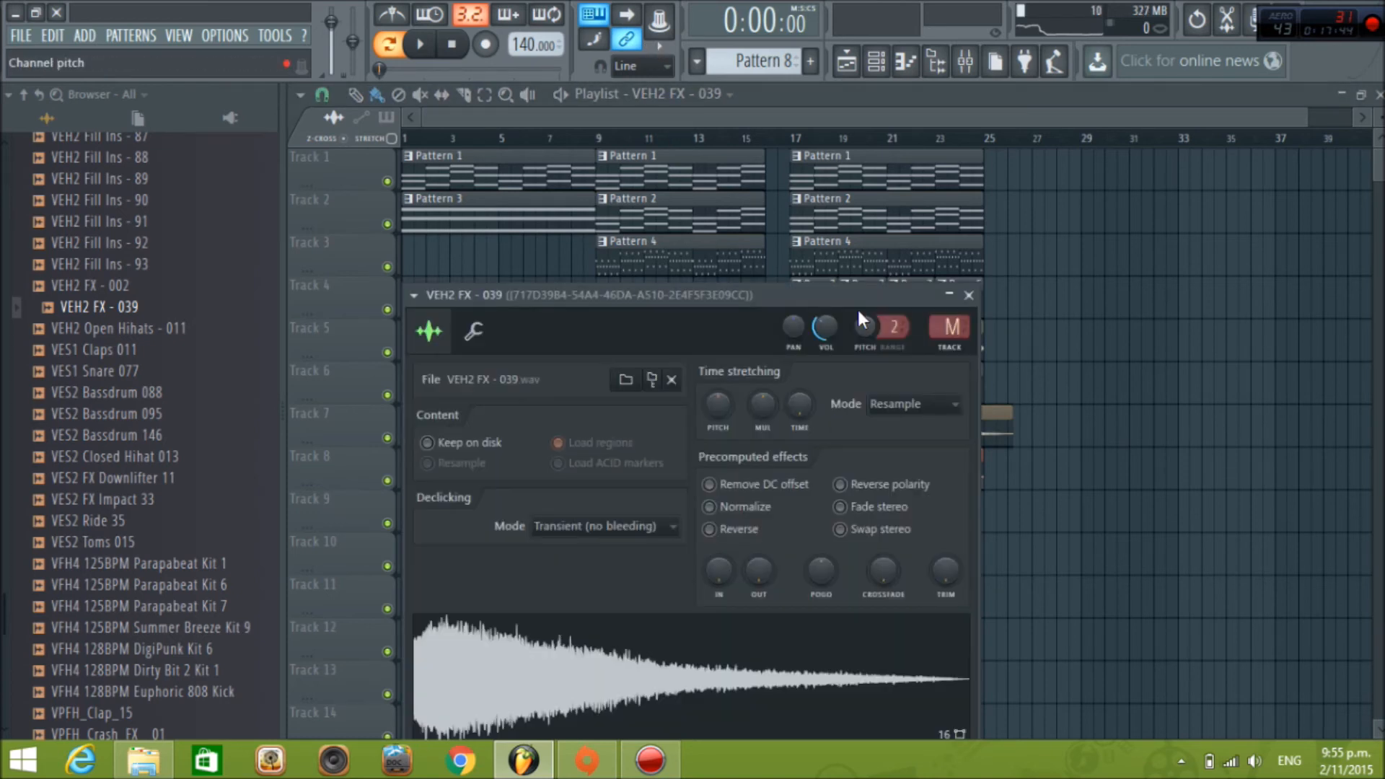
left_click(802, 119)
left_click(729, 371, "ctrl+shift")
left_click(563, 383, "ctrl+shift")
left_click_drag(564, 386, 561, 422)
left_click(570, 371)
right_click(573, 369)
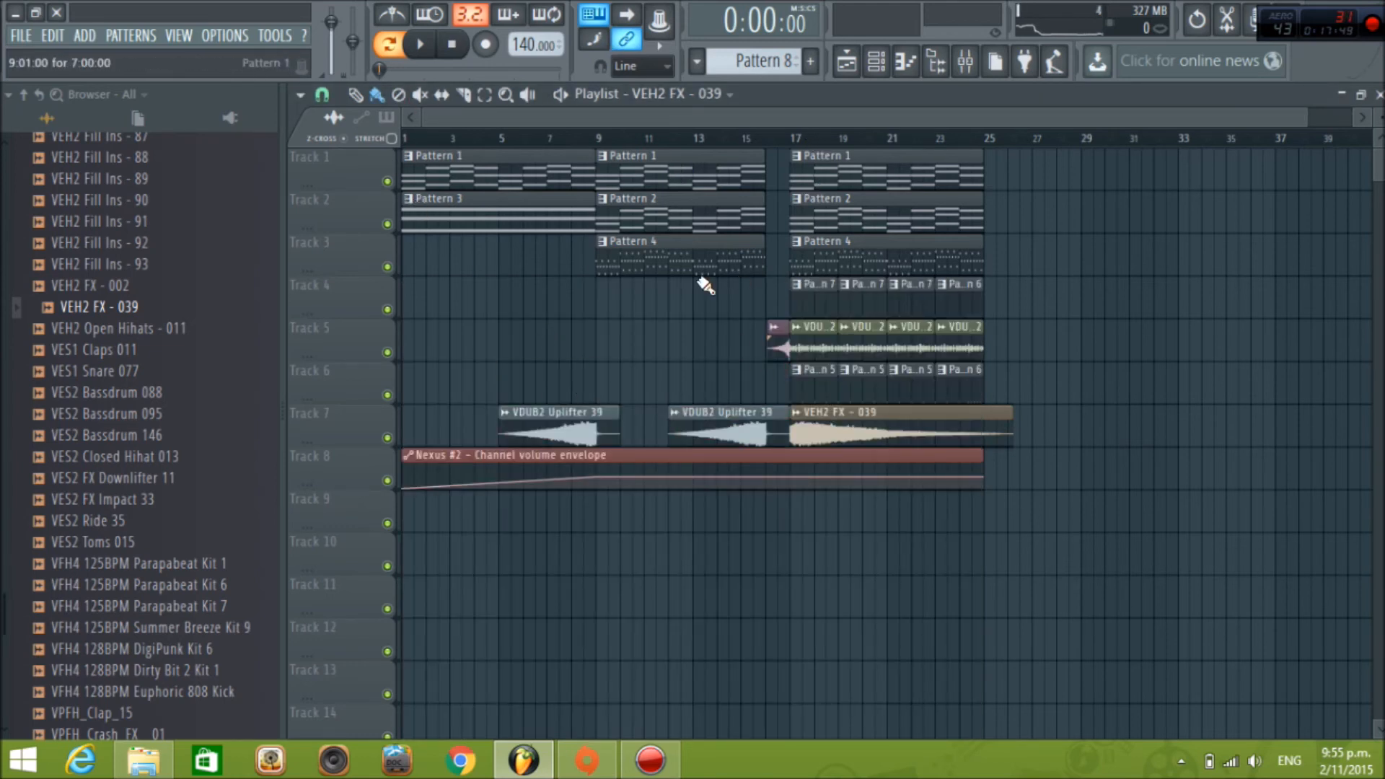
Make the second VDUB2 Uplifter 39 clip on Track 7 unique and give its sample a quick fade-in
right_click(678, 424)
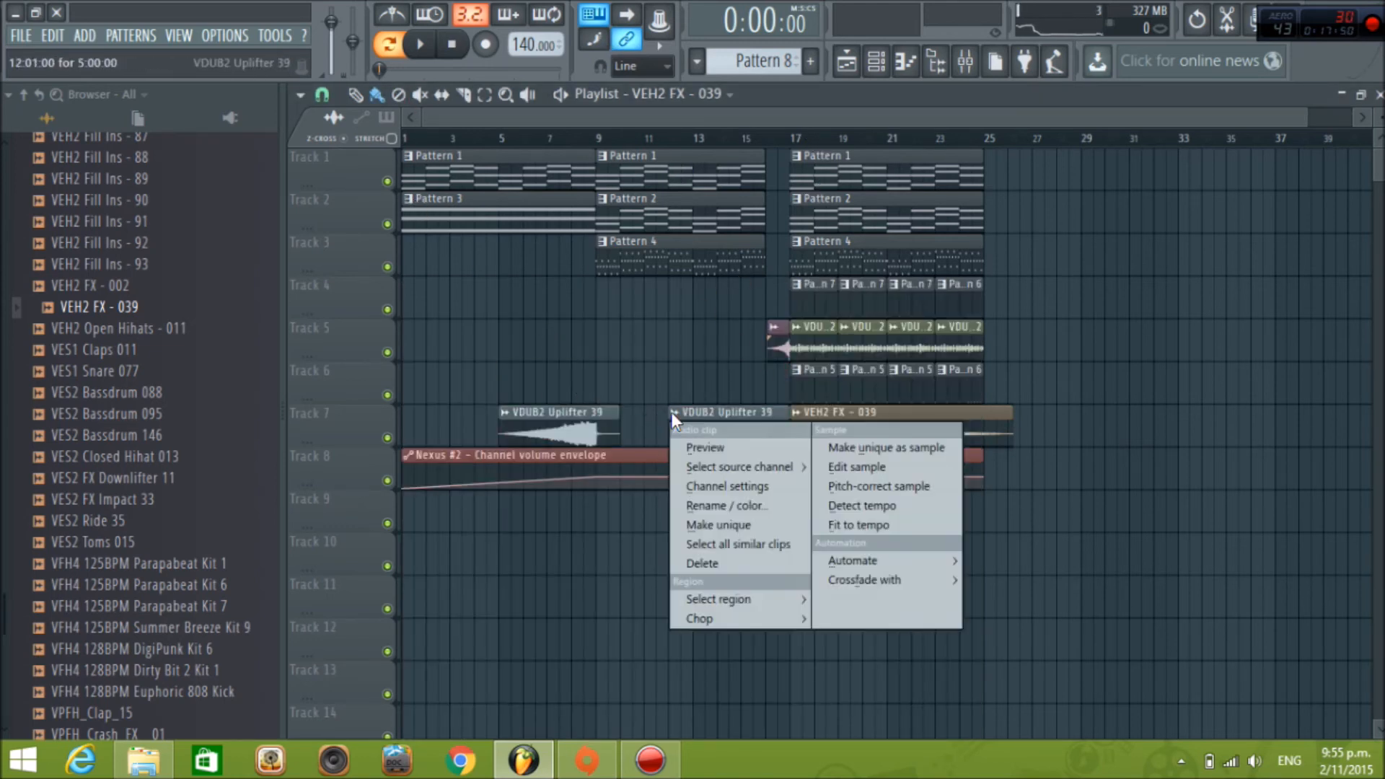
left_click(742, 525)
left_click_drag(745, 596, 744, 204)
left_click(708, 117)
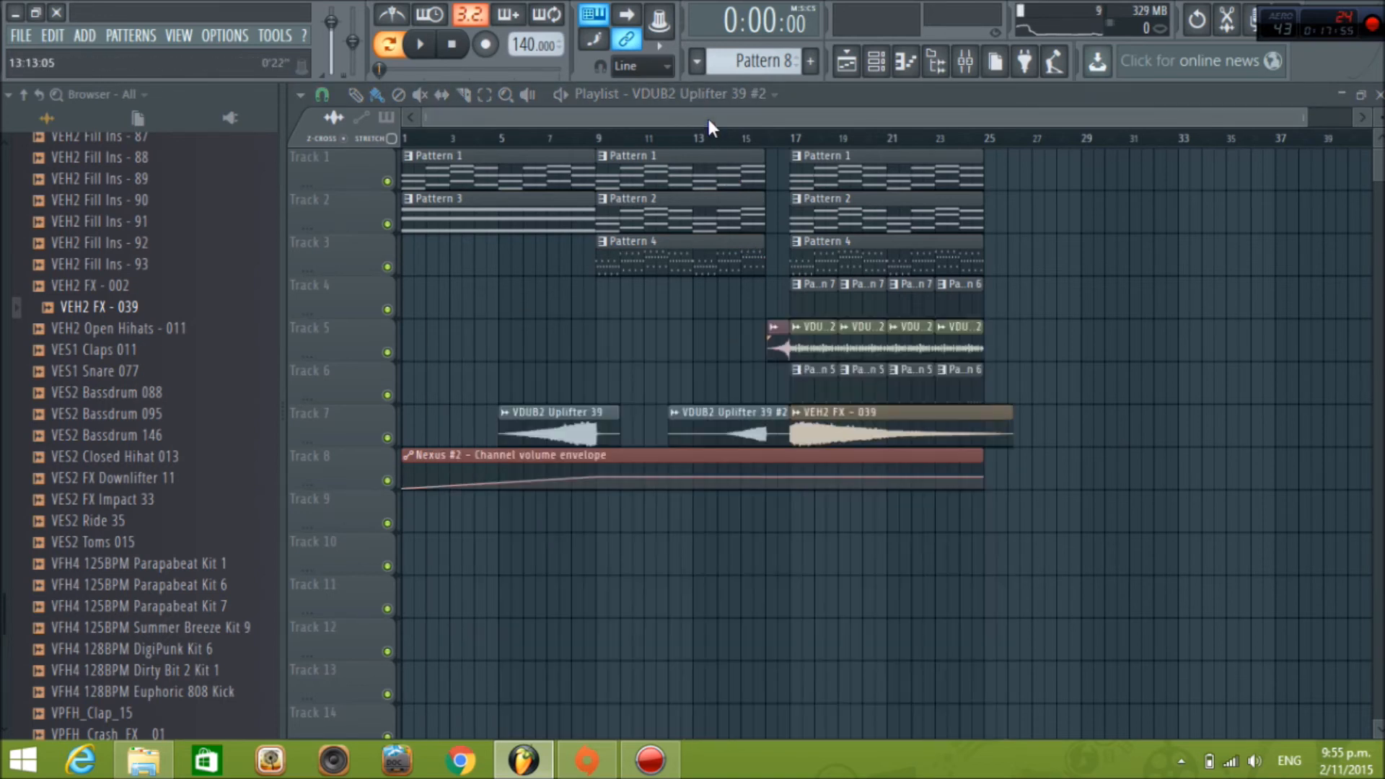
Slightly reduce the quick fade-in of the VDUB2 Uplifter 39 #2 clip and normalize its sample
double_click(746, 429)
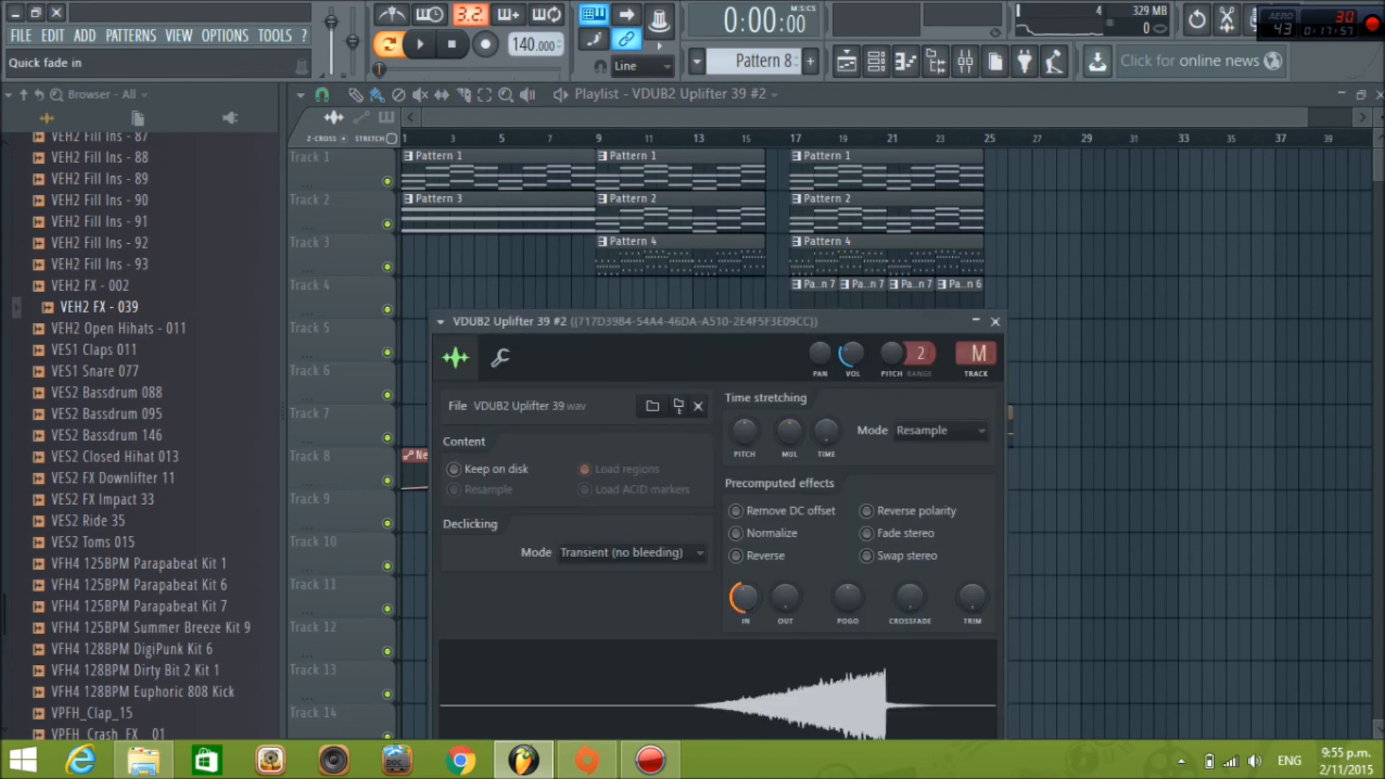
left_click_drag(744, 598, 739, 603)
left_click(699, 119)
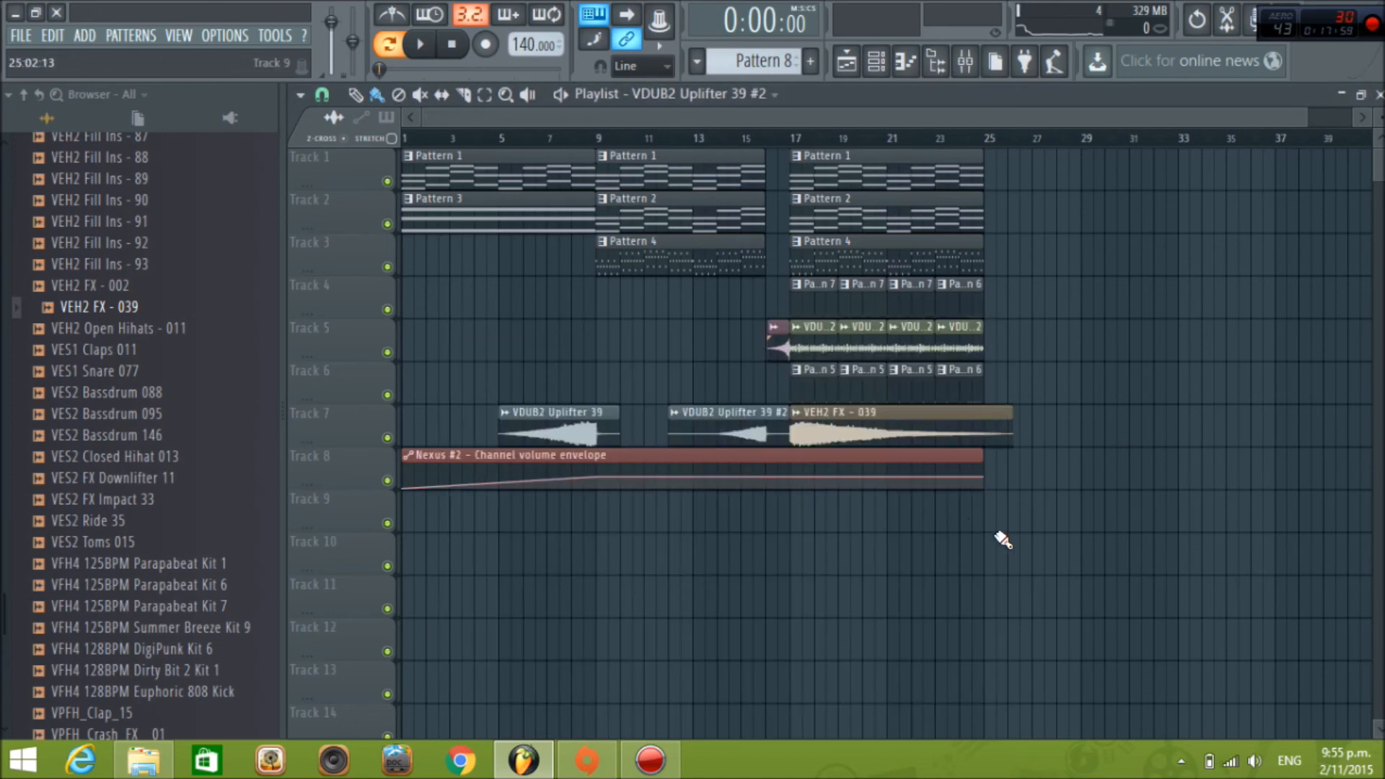
double_click(730, 422)
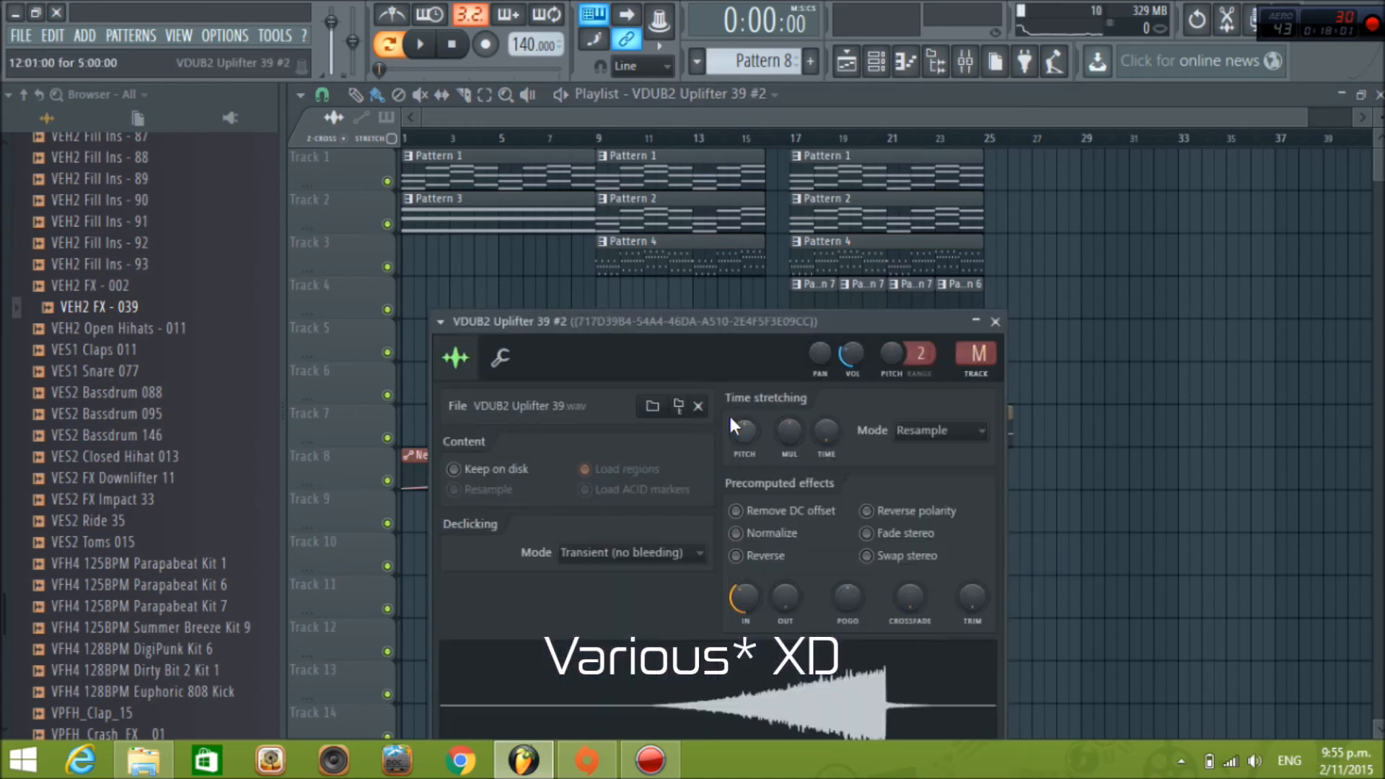
left_click(736, 534)
left_click(812, 122)
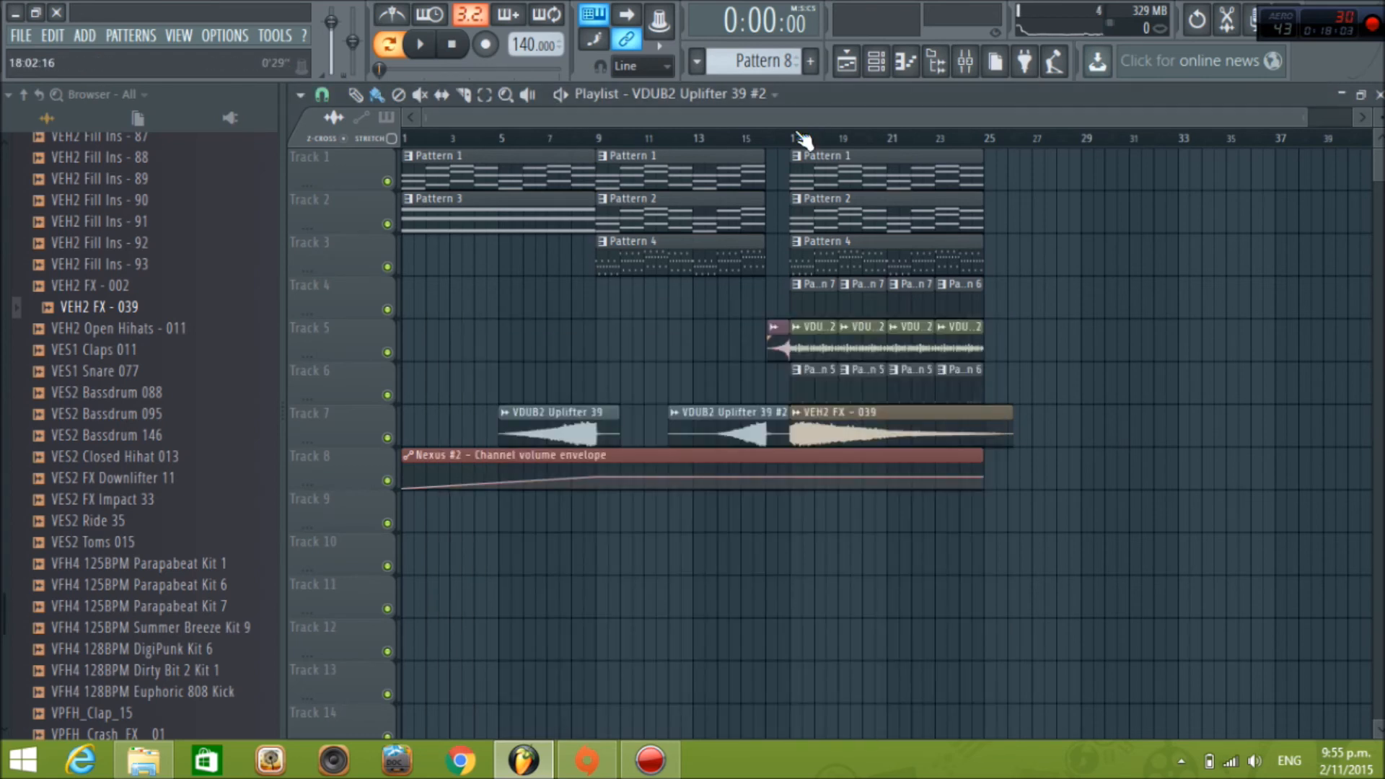
Play the arrangement from about bar 13 through the drop and check the VEH2 FX - 039 channel settings
left_click(805, 539)
right_click(842, 538)
left_click(710, 144)
key("space")
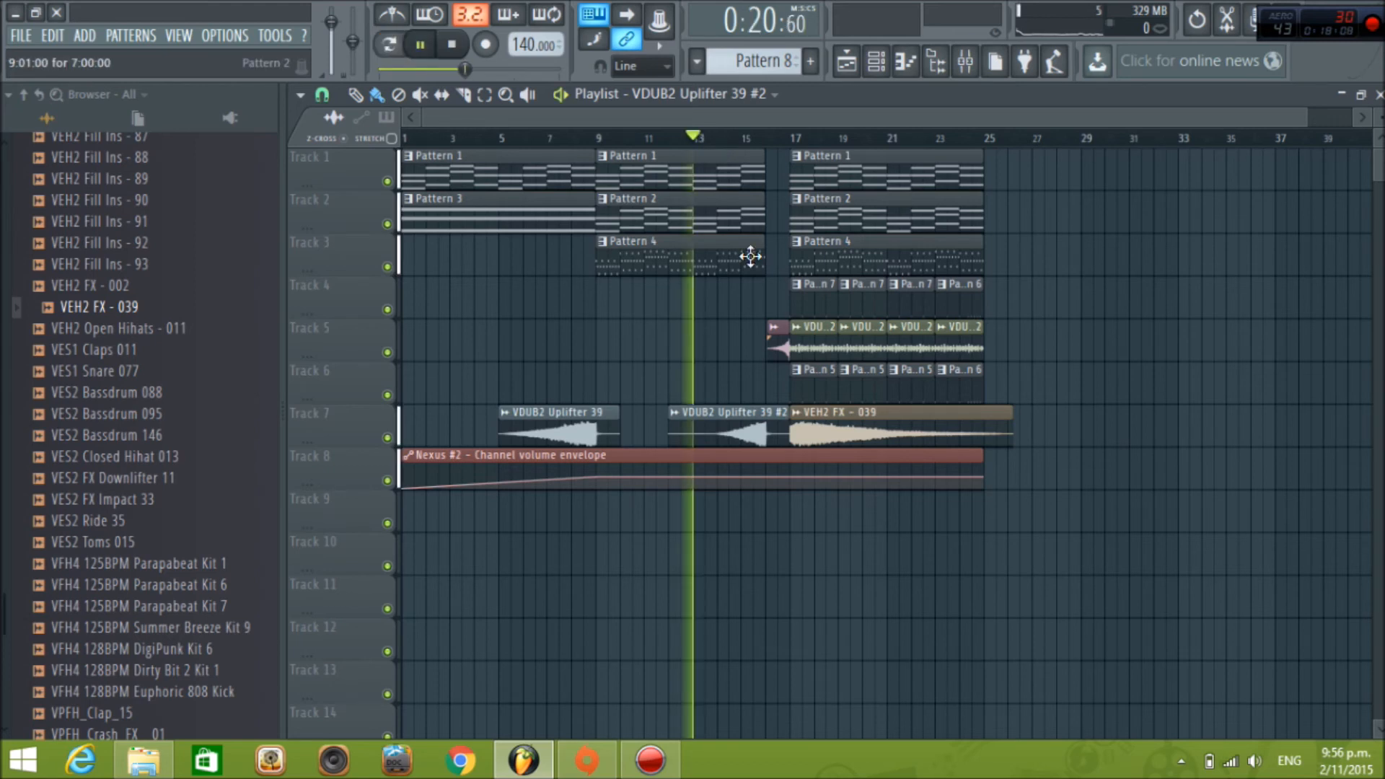
double_click(835, 434)
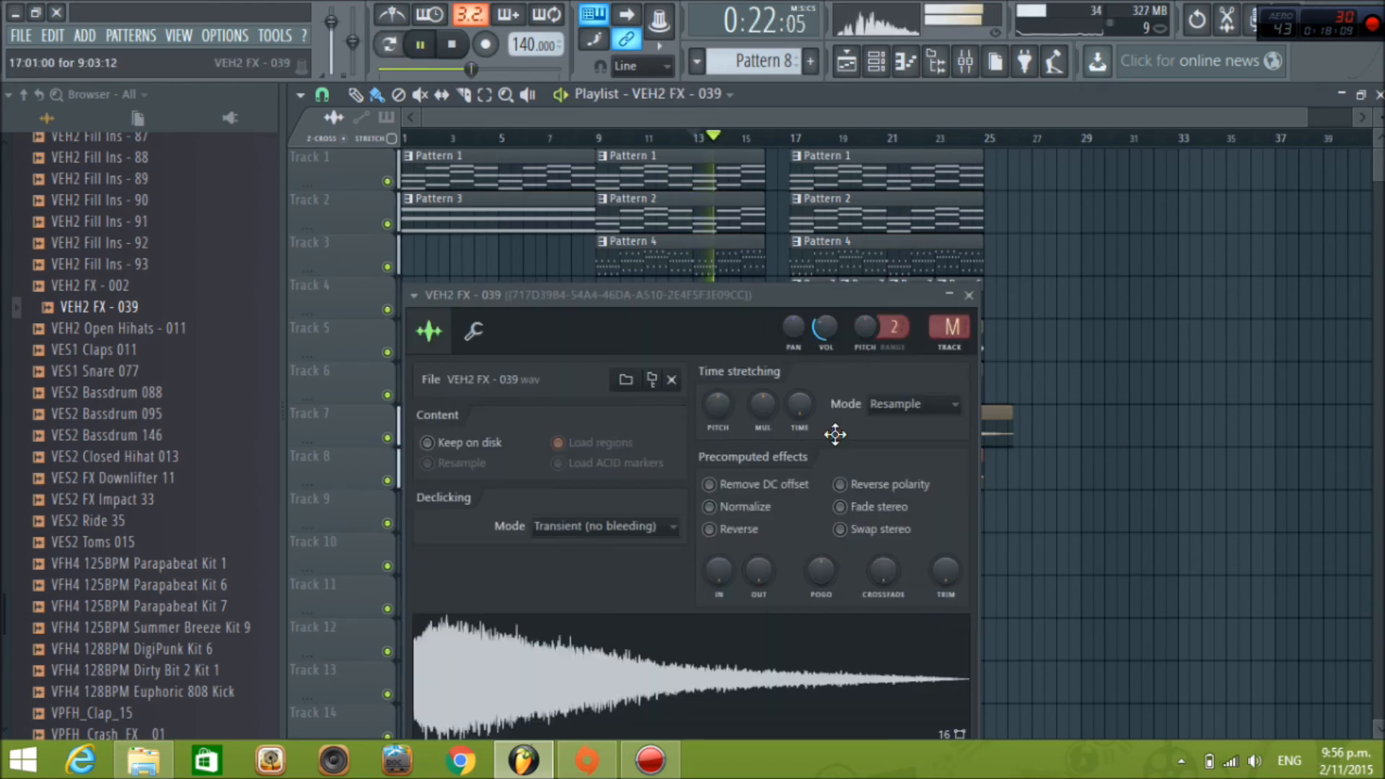
left_click(798, 113)
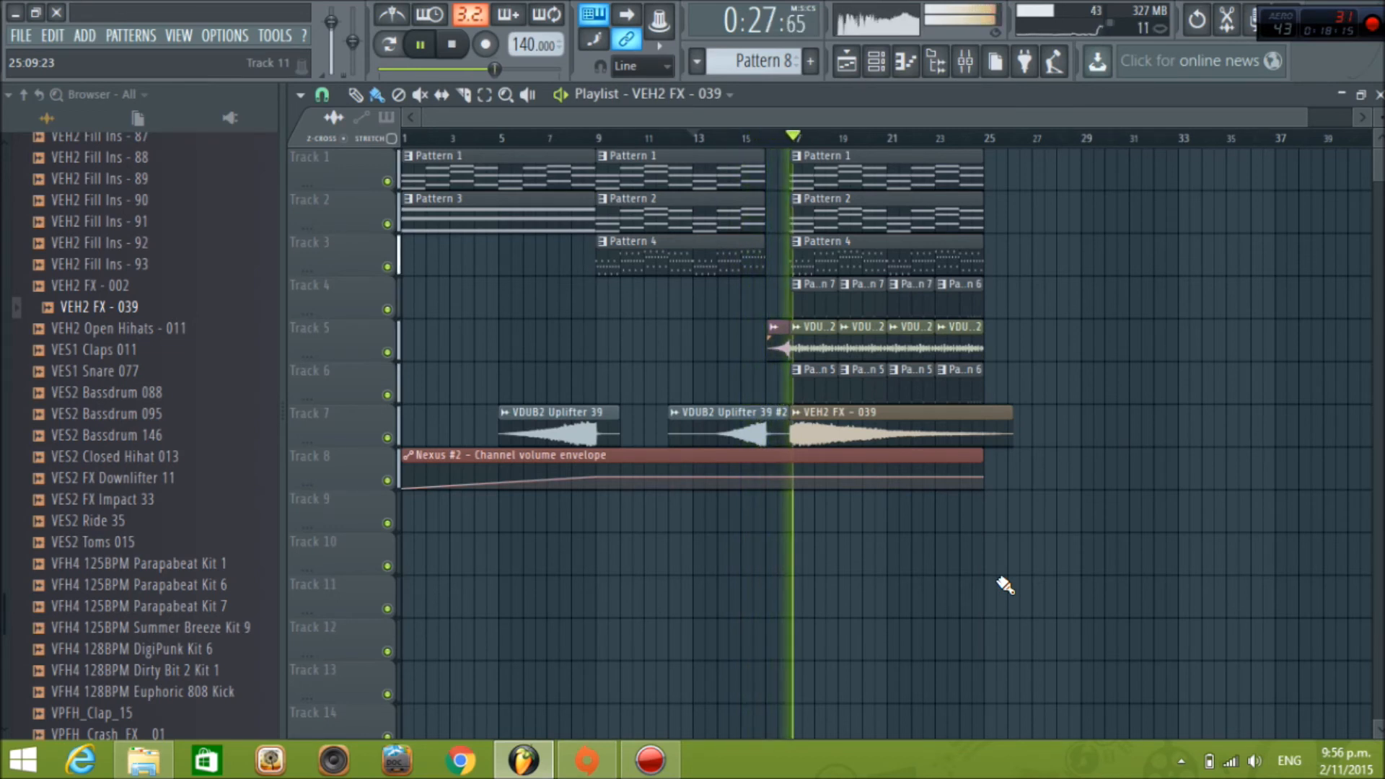
double_click(839, 427)
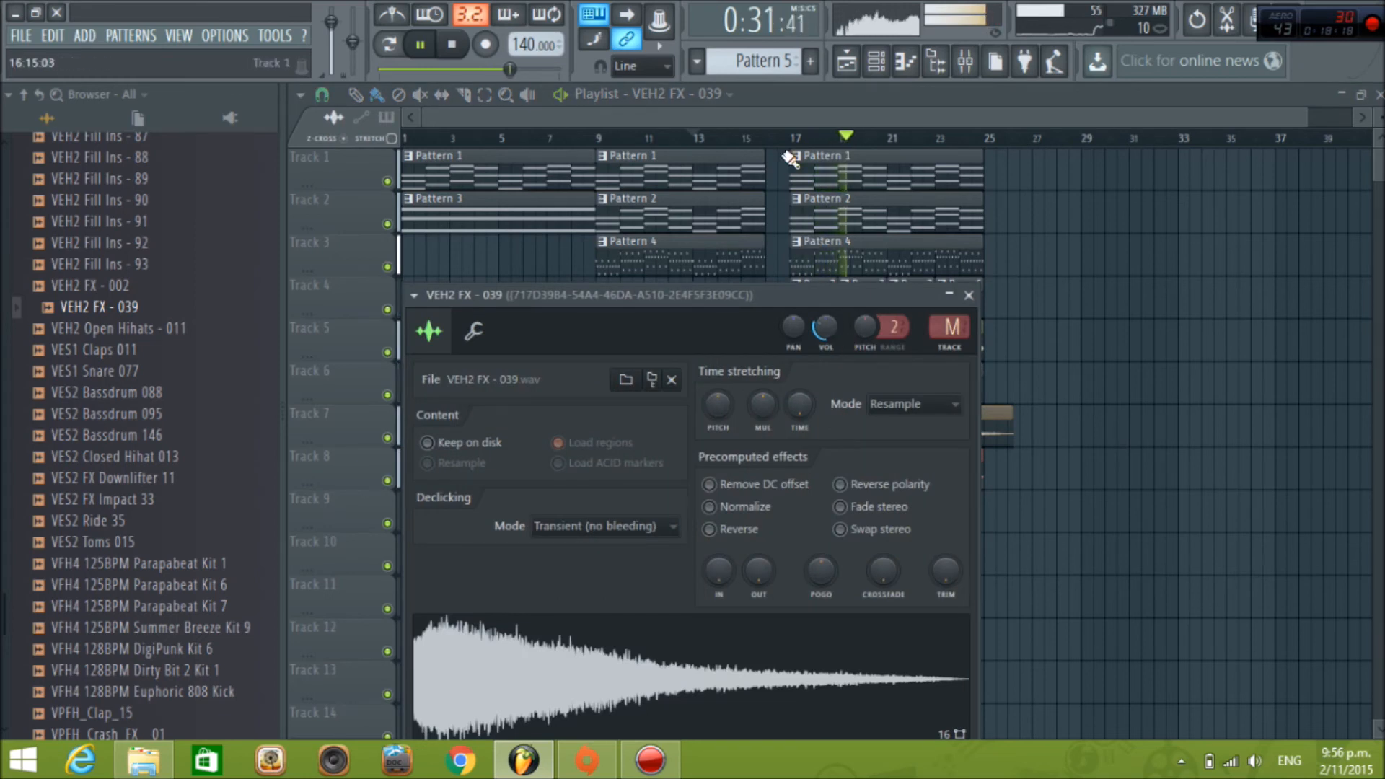
left_click(773, 113)
Select Pattern 8, duplicate the bar 17–24 clips on Tracks 1 to 6 to bar 25, and stop playback
left_click(772, 58)
left_click(851, 67)
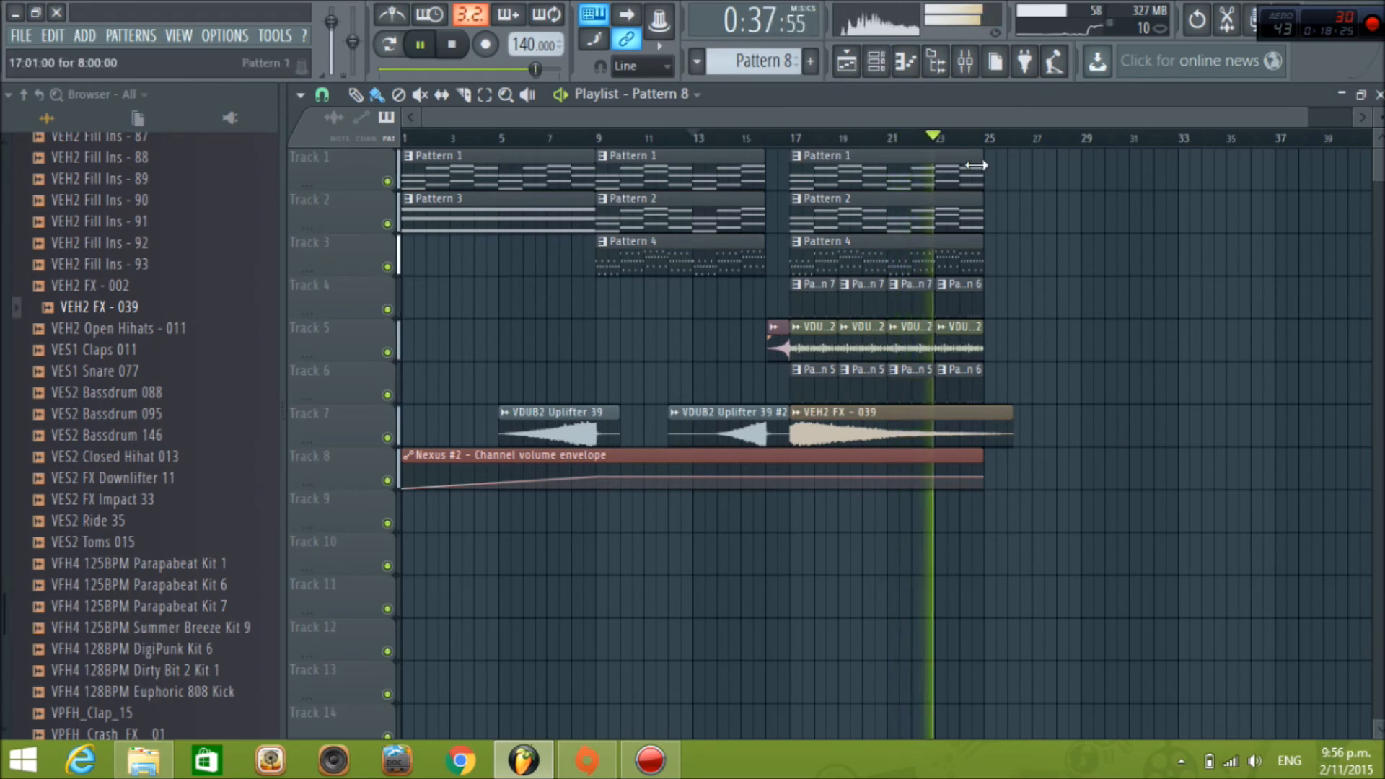
left_click_drag(999, 173, 806, 384)
left_click_drag(807, 382, 999, 365)
right_click(1097, 444)
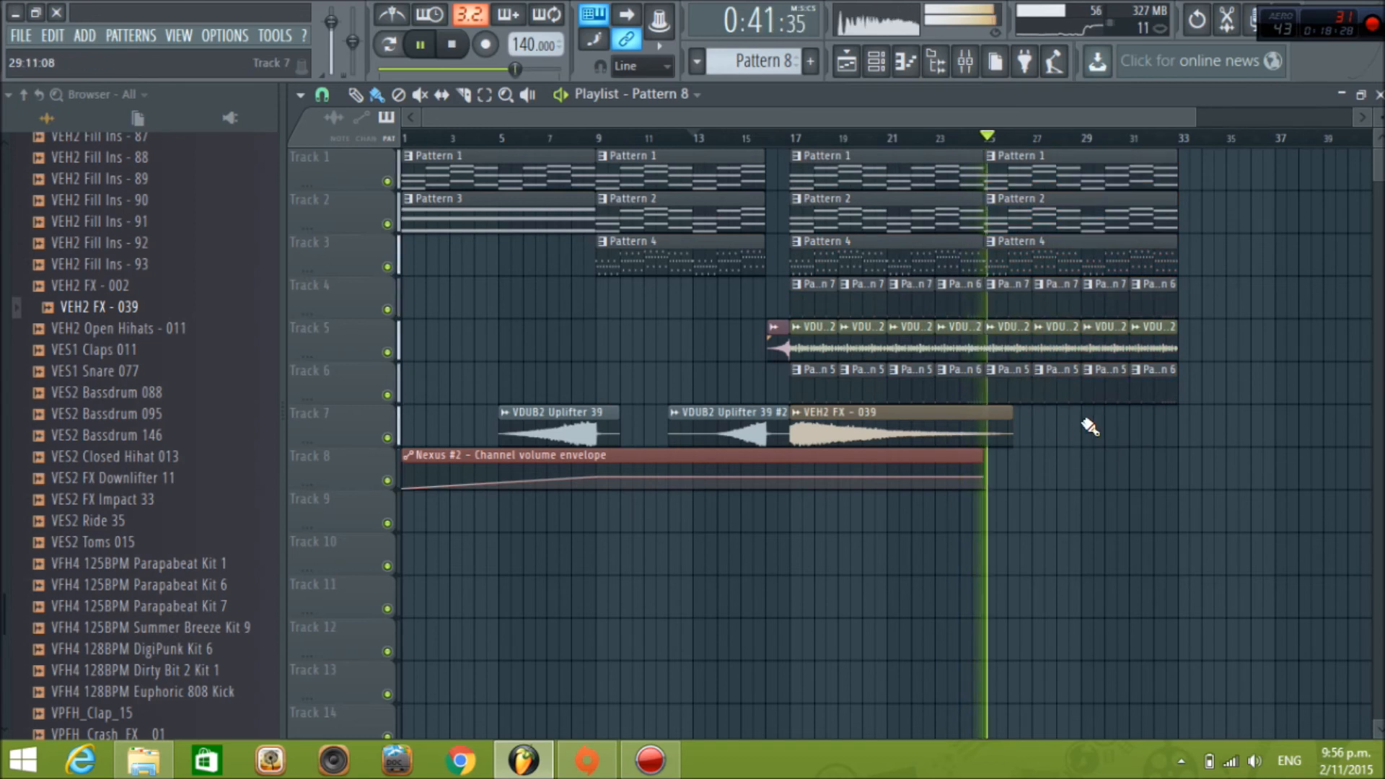
left_click(456, 43)
Show all channels in the channel rack and clone the Nexus channel as Nexus #4
left_click(758, 61)
left_click(916, 142)
key("Escape")
left_click(876, 60)
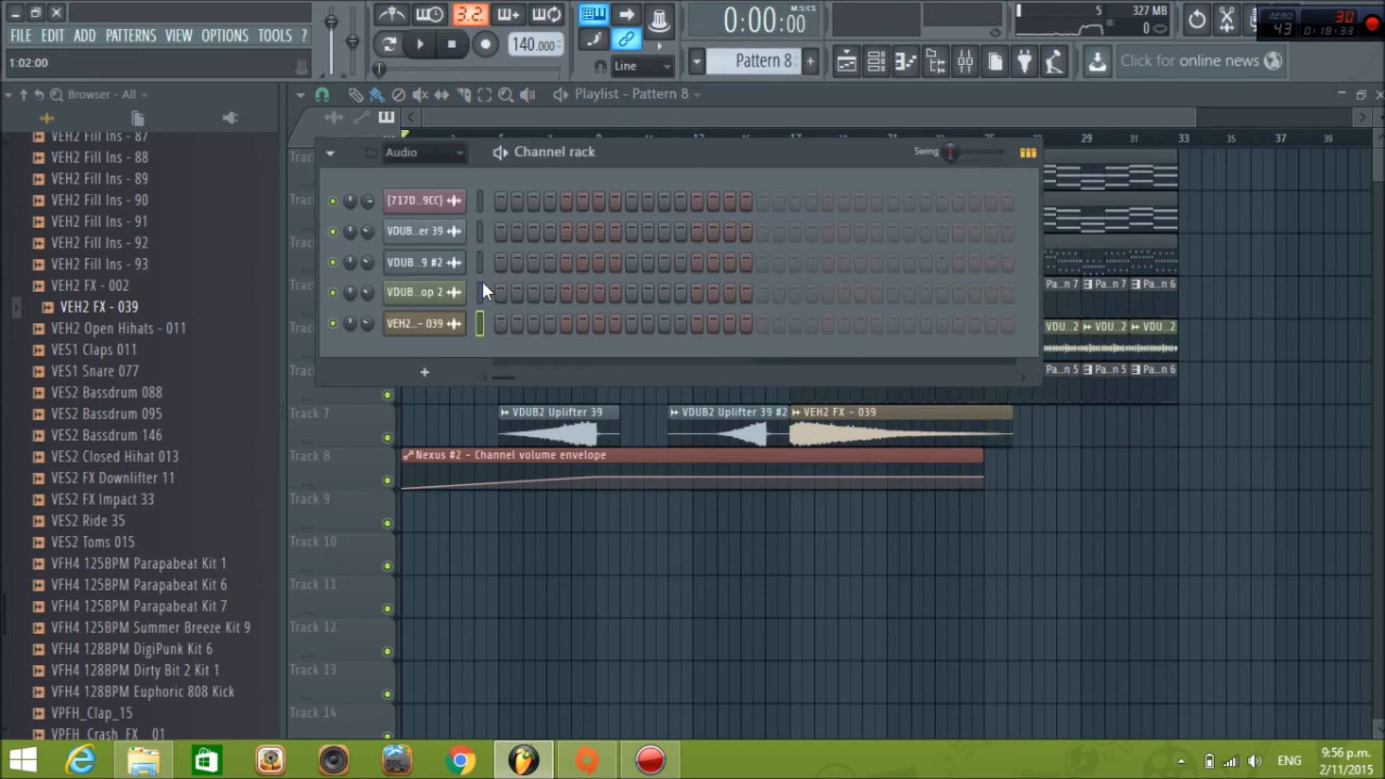
left_click(431, 152)
left_click(419, 171)
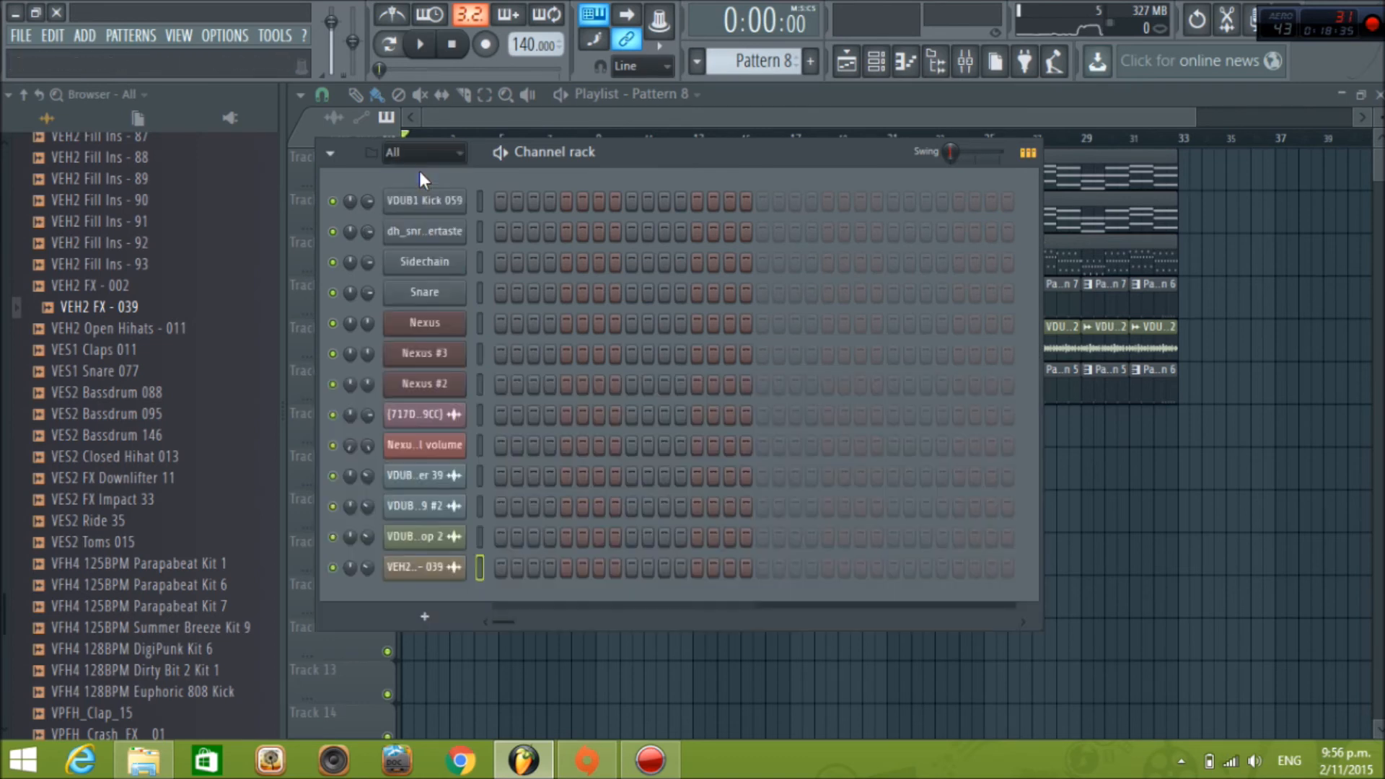
right_click(461, 322)
left_click(513, 440)
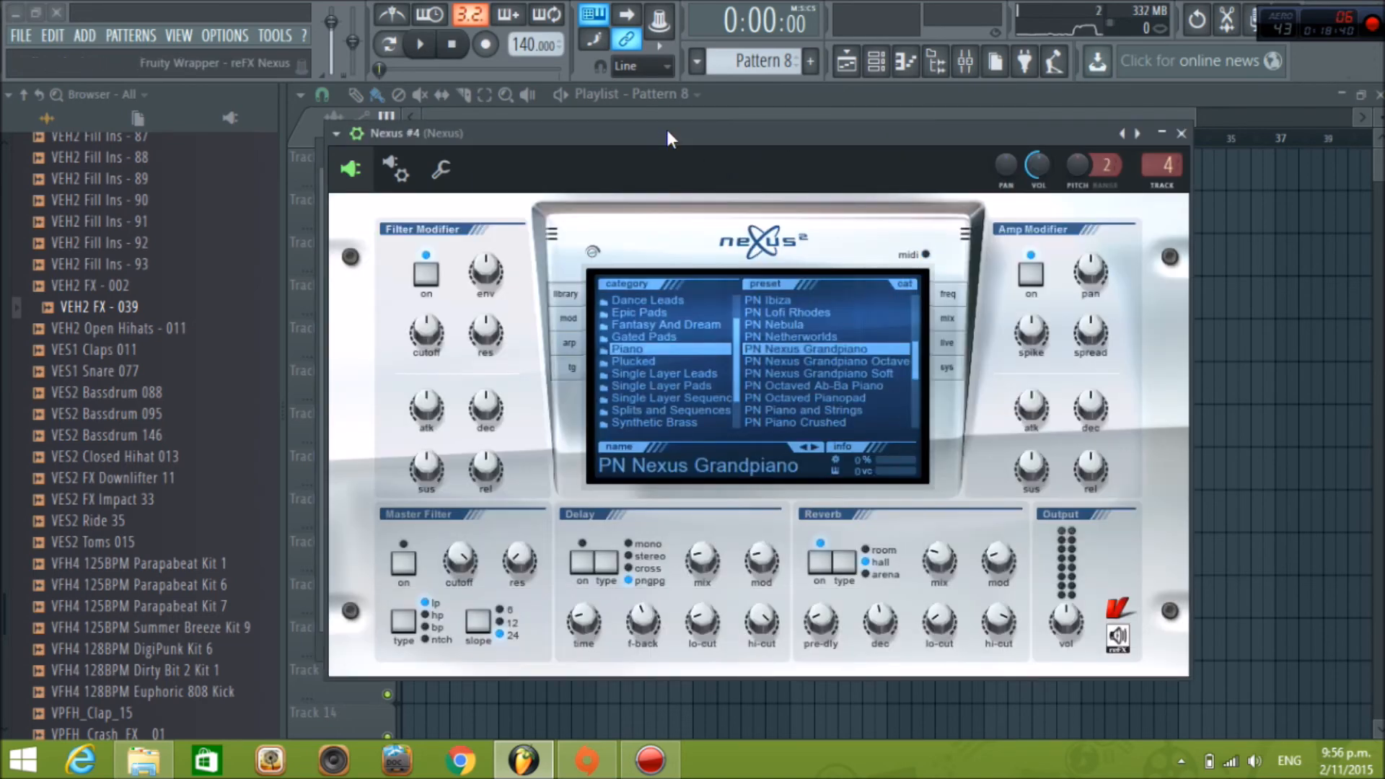
Browse the Nexus #4 preset categories and load ST Hollywood Violins from the Classical category
left_click_drag(666, 127, 645, 83)
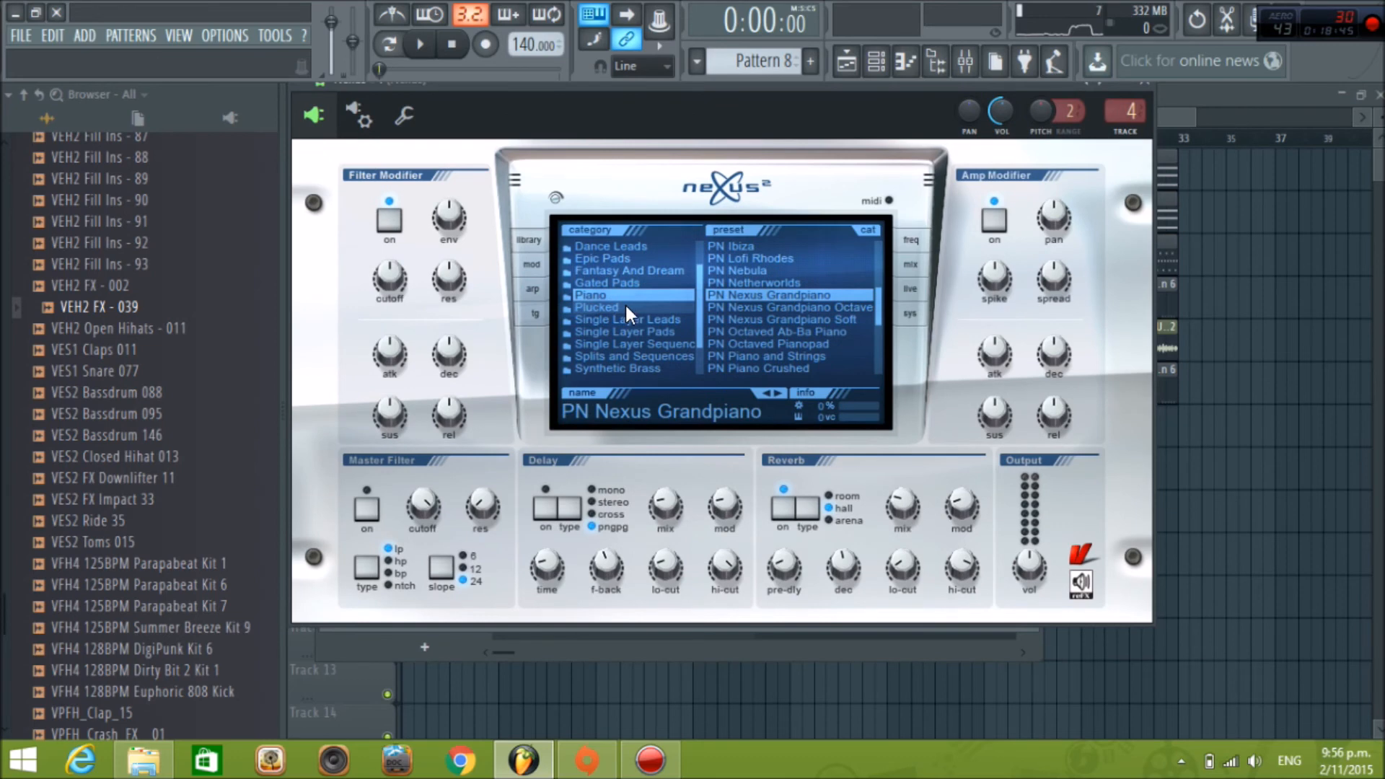
left_click(632, 273)
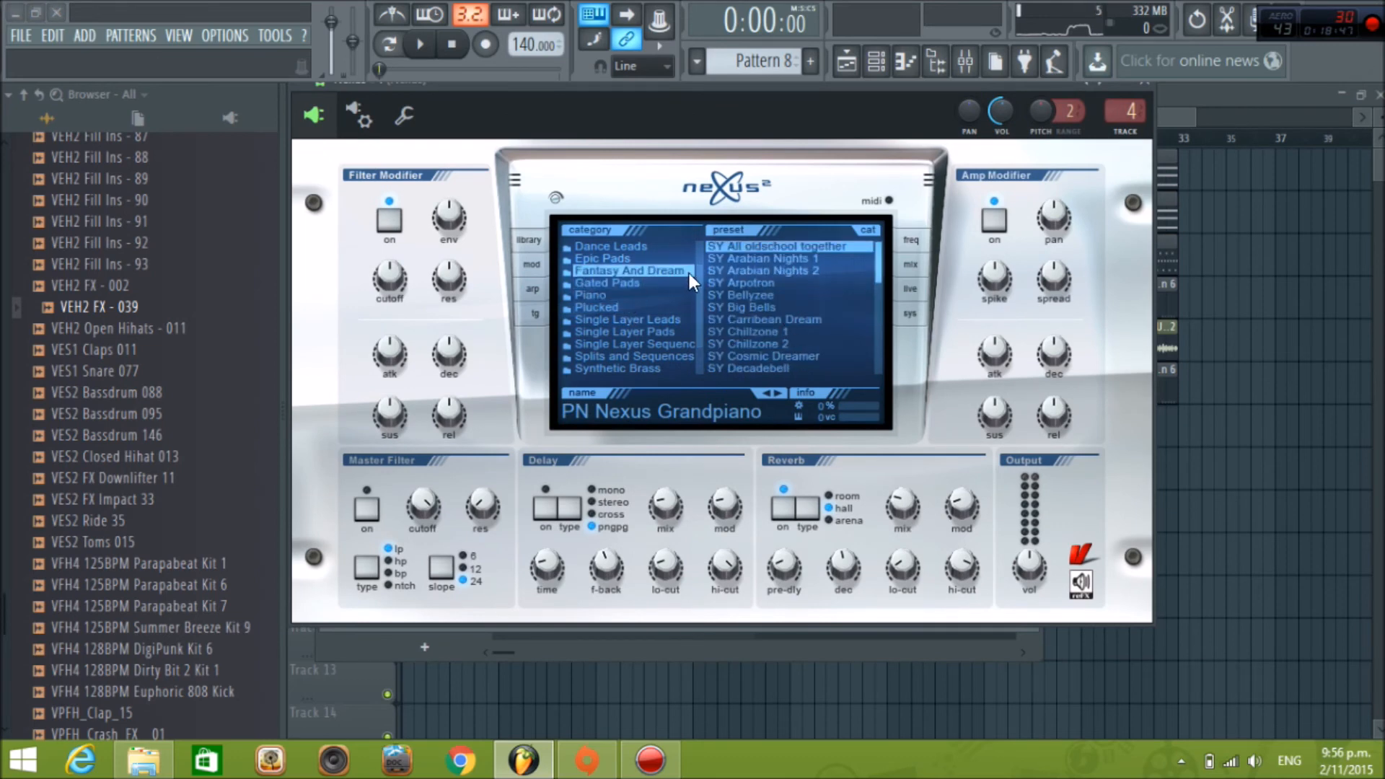
scroll(697, 289, "down", 3)
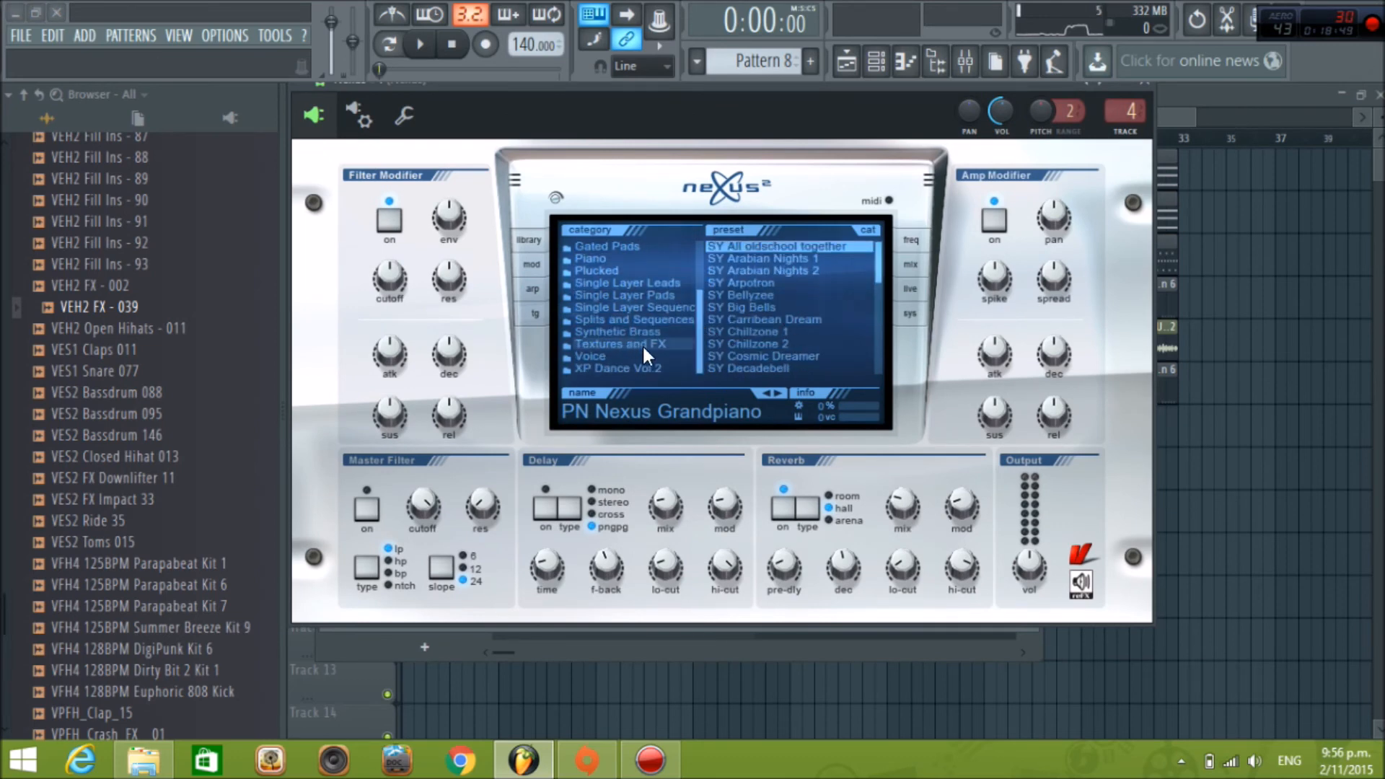
left_click(643, 368)
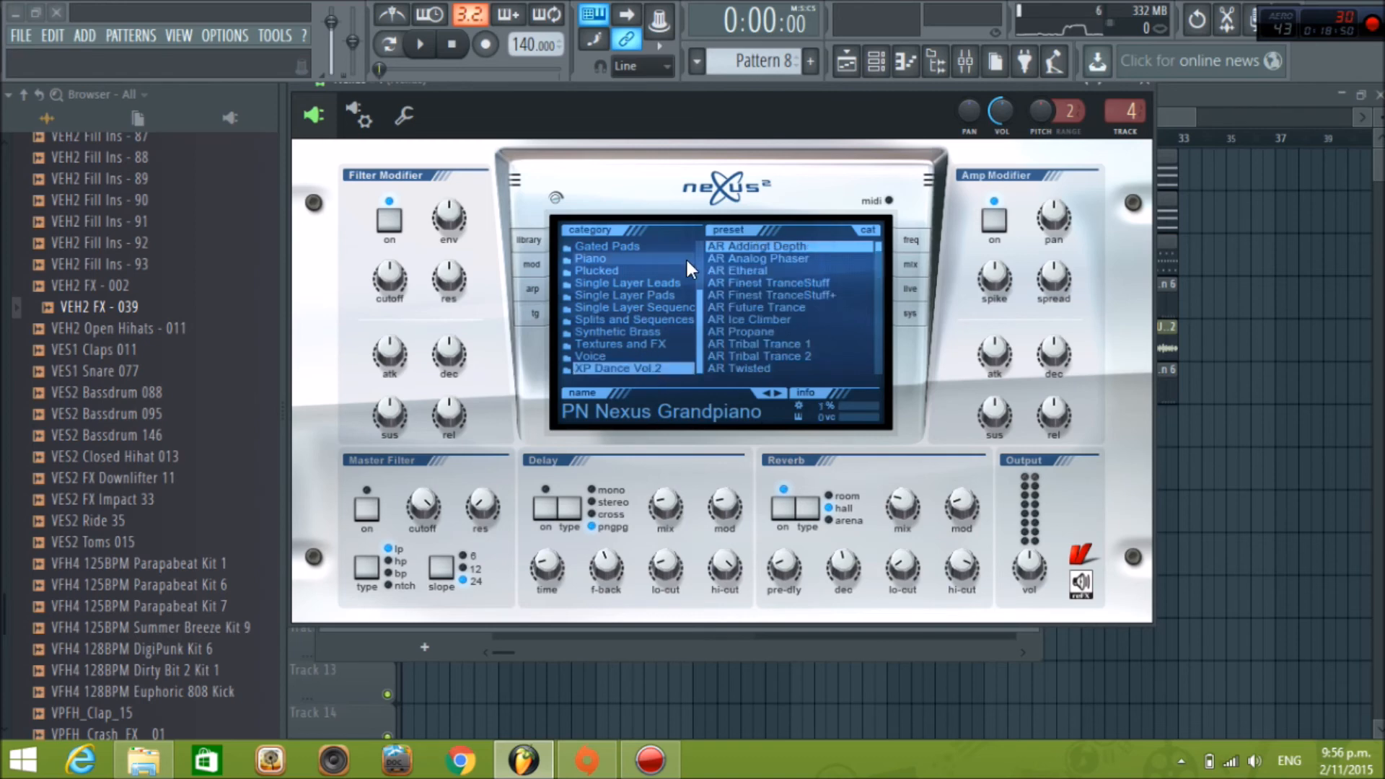
scroll(697, 303, "up", 6)
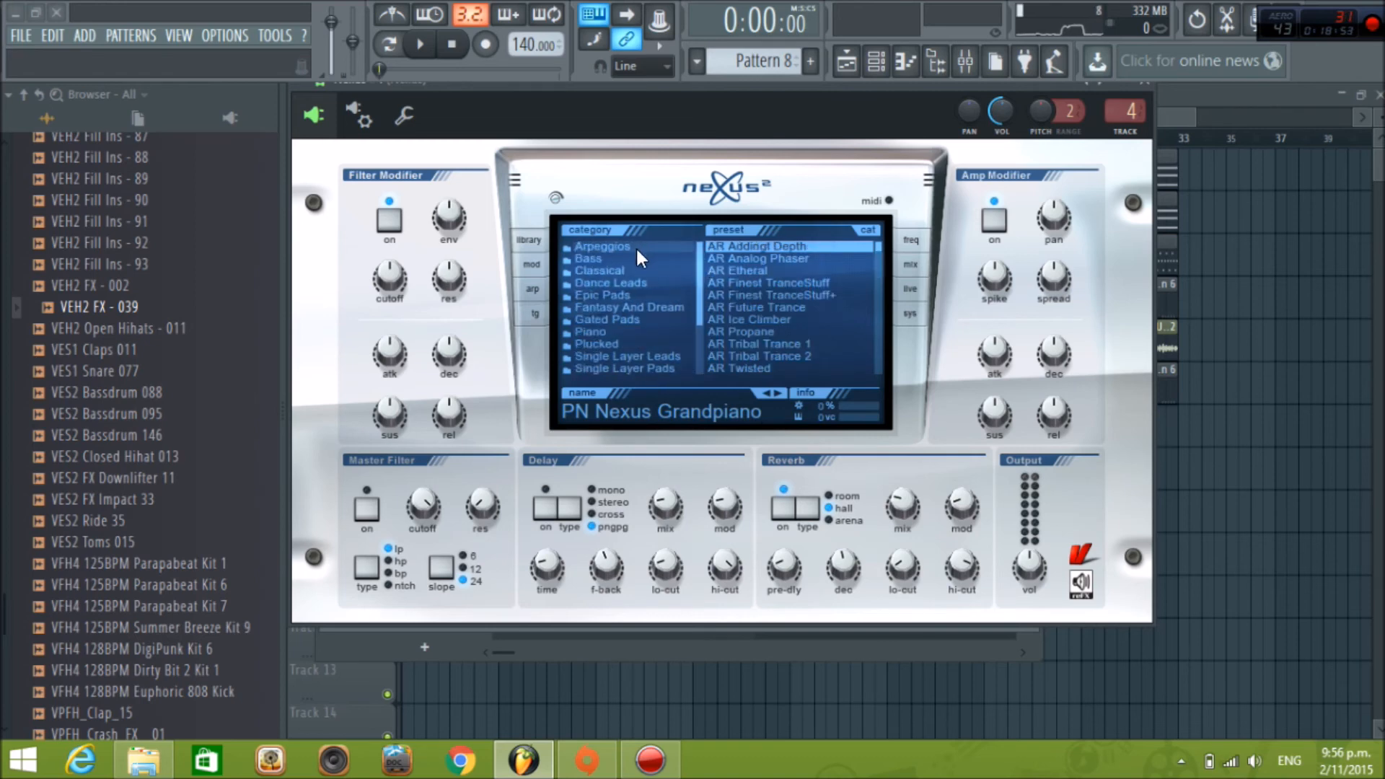
left_click(636, 247)
scroll(698, 296, "down", 2)
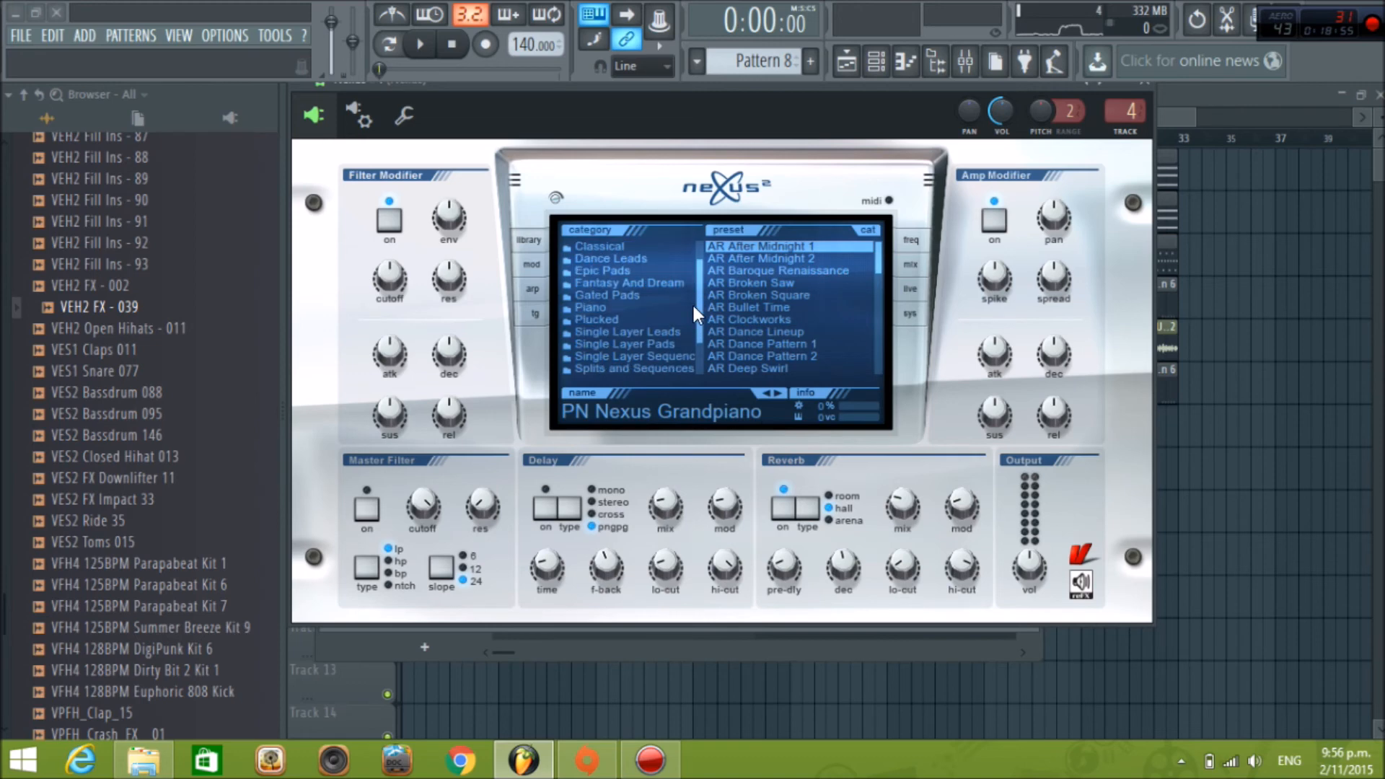
left_click(631, 247)
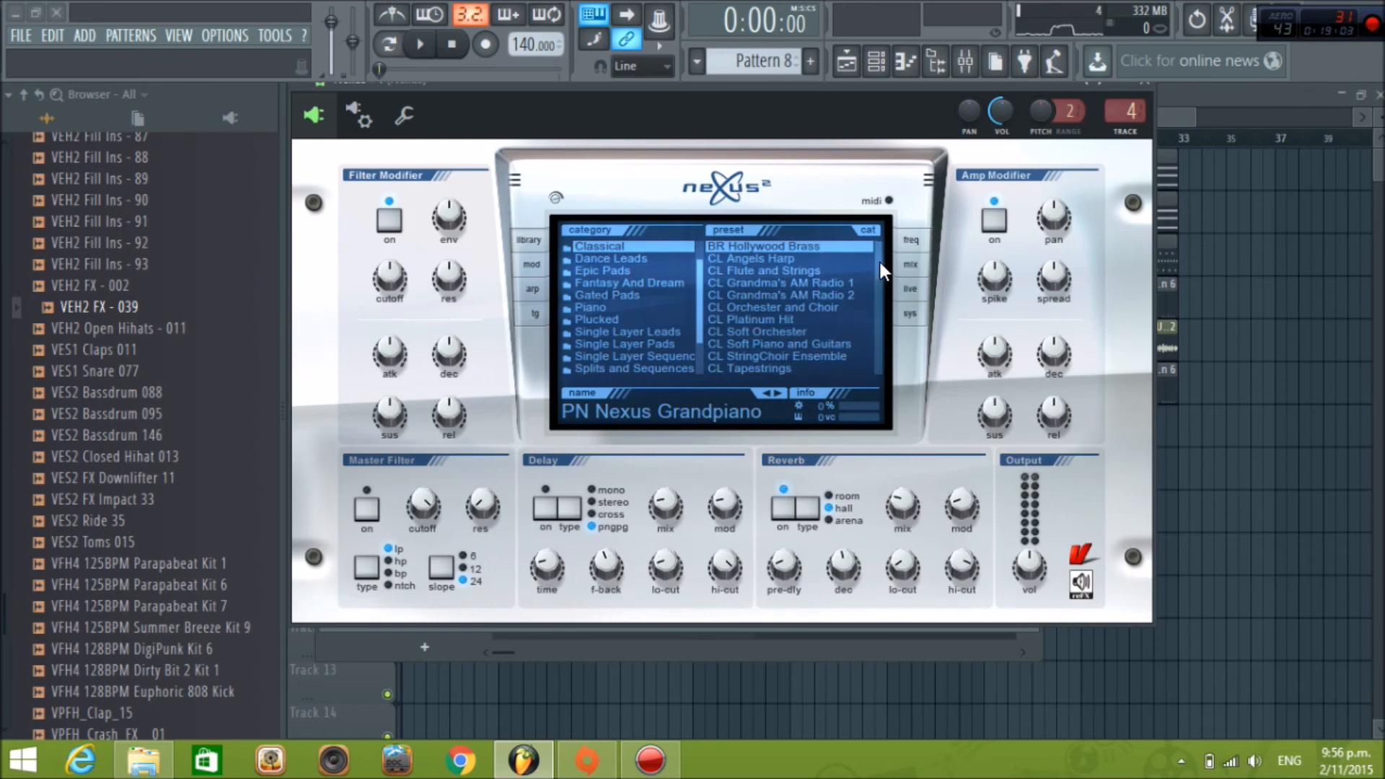
scroll(881, 271, "down", 3)
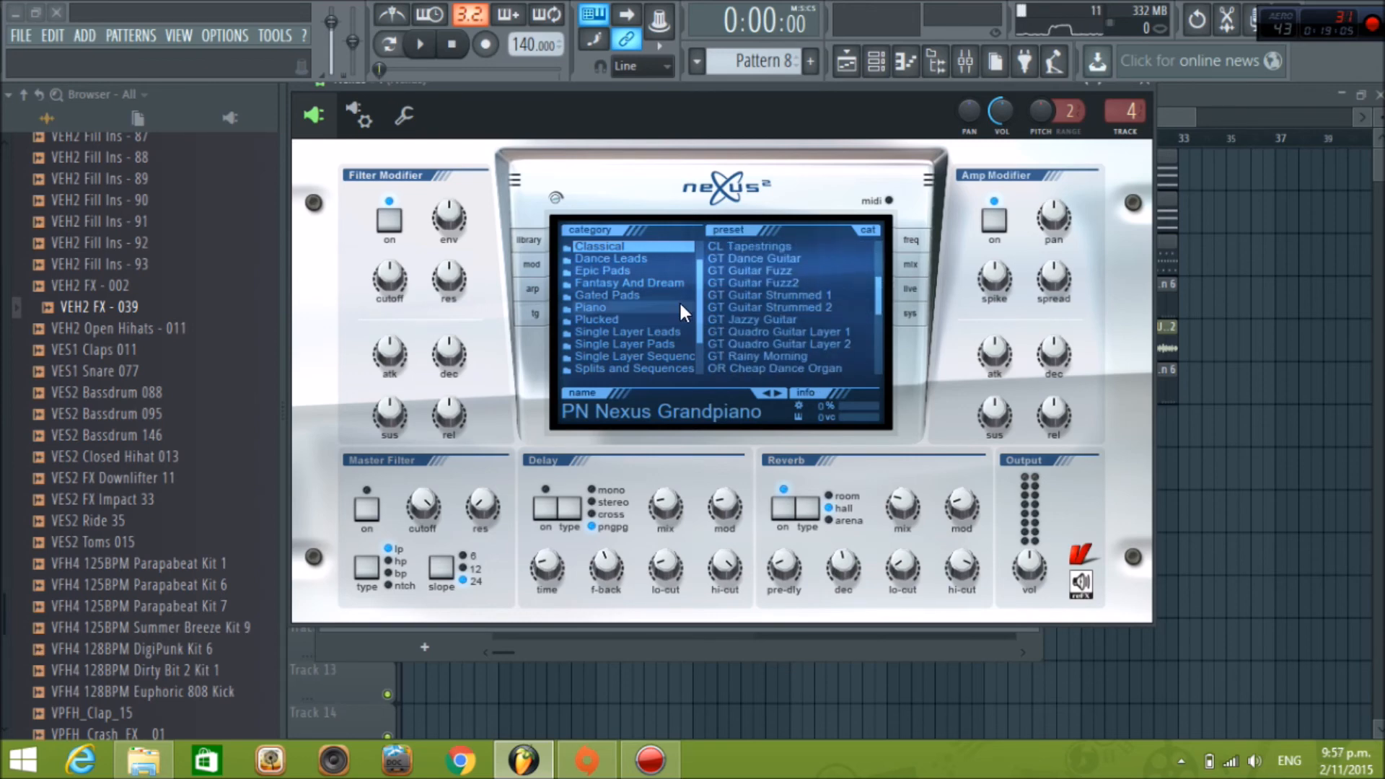
left_click_drag(878, 296, 853, 332)
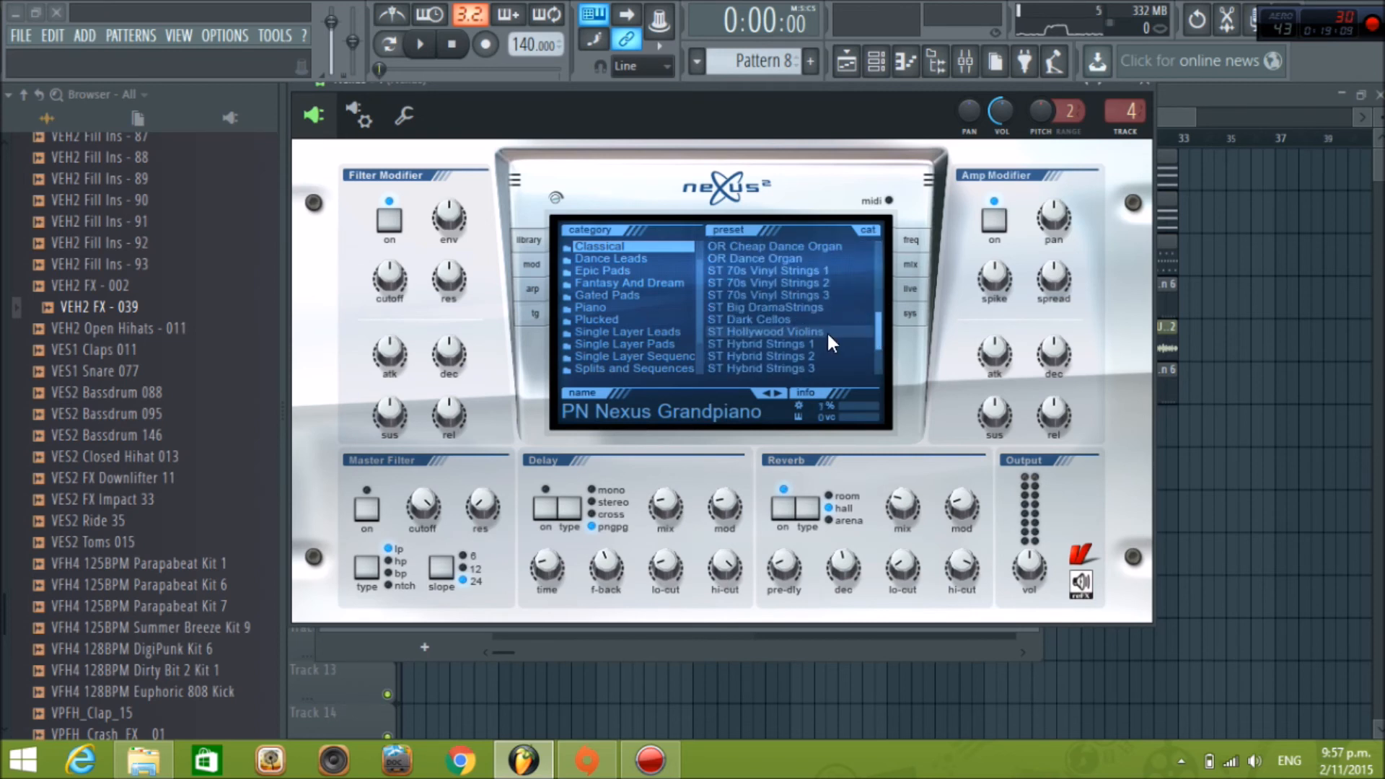
left_click(824, 329)
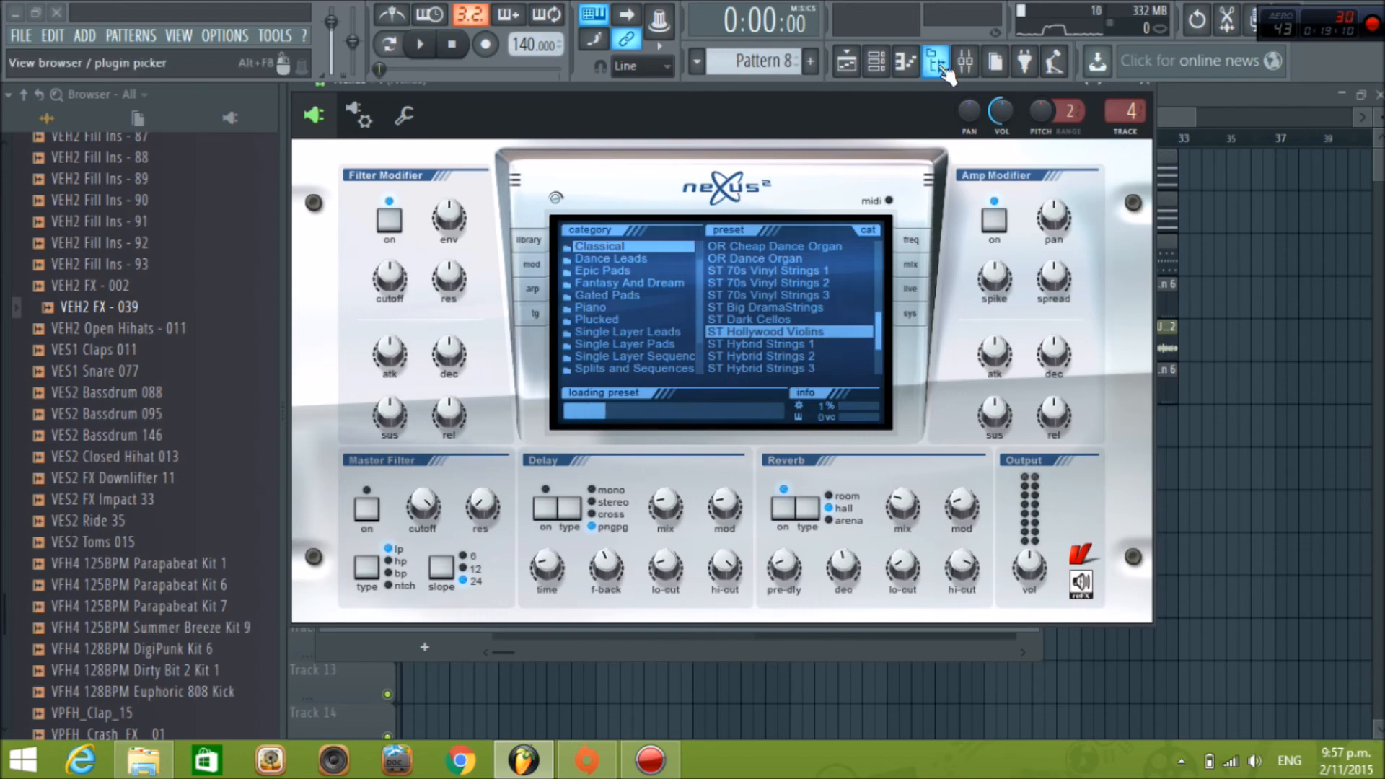
Open the piano roll of Nexus #4 in Pattern 8 and paste the copied eight-bar chord progression
left_click(909, 64)
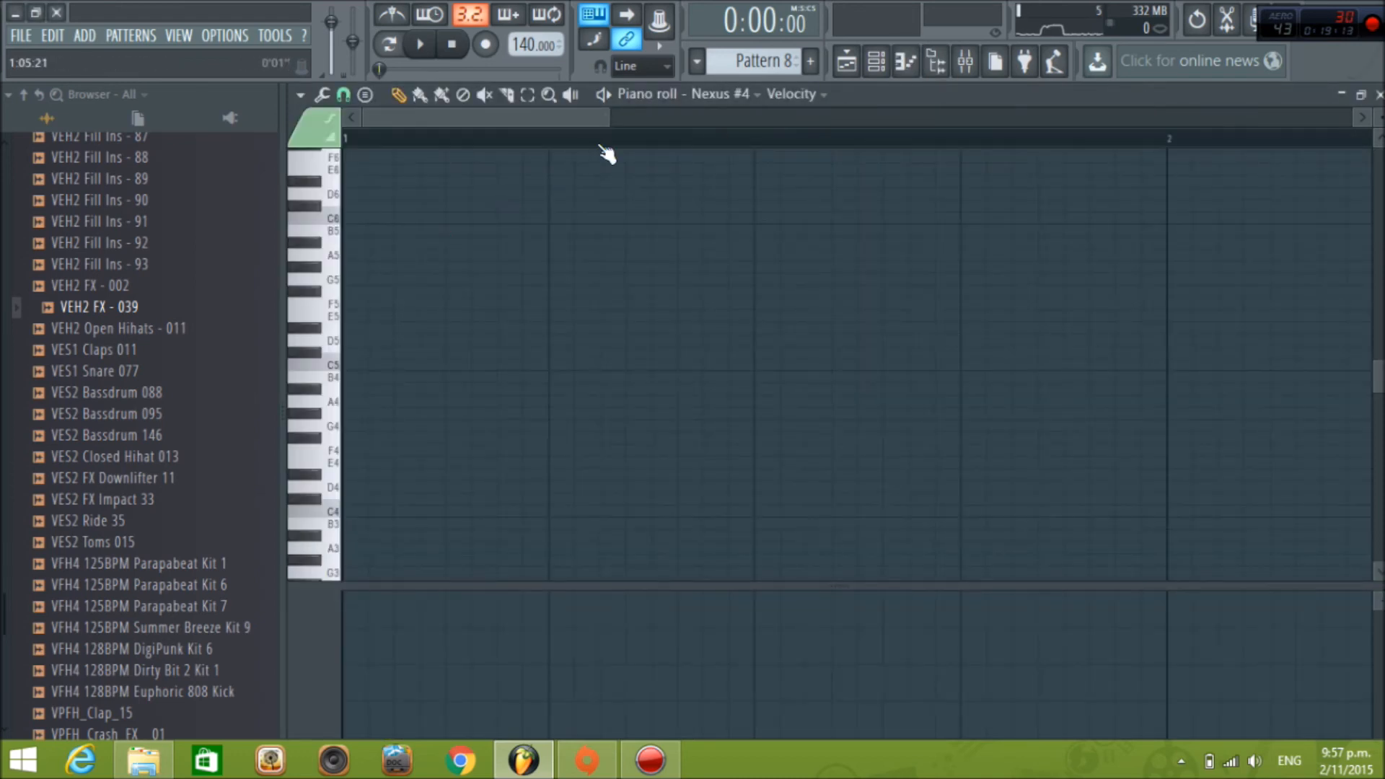
left_click_drag(602, 123, 1224, 260)
left_click(348, 366)
right_click(352, 366)
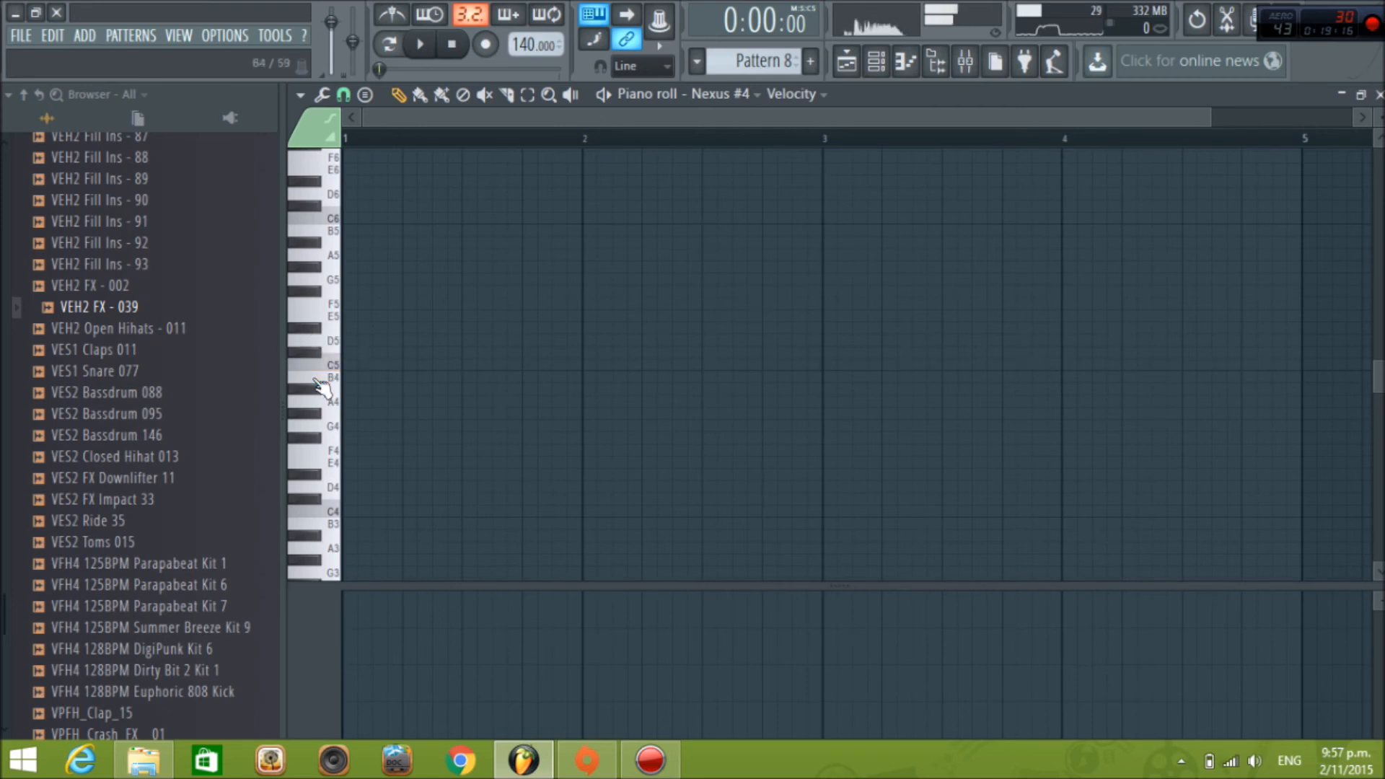
key("ctrl+v")
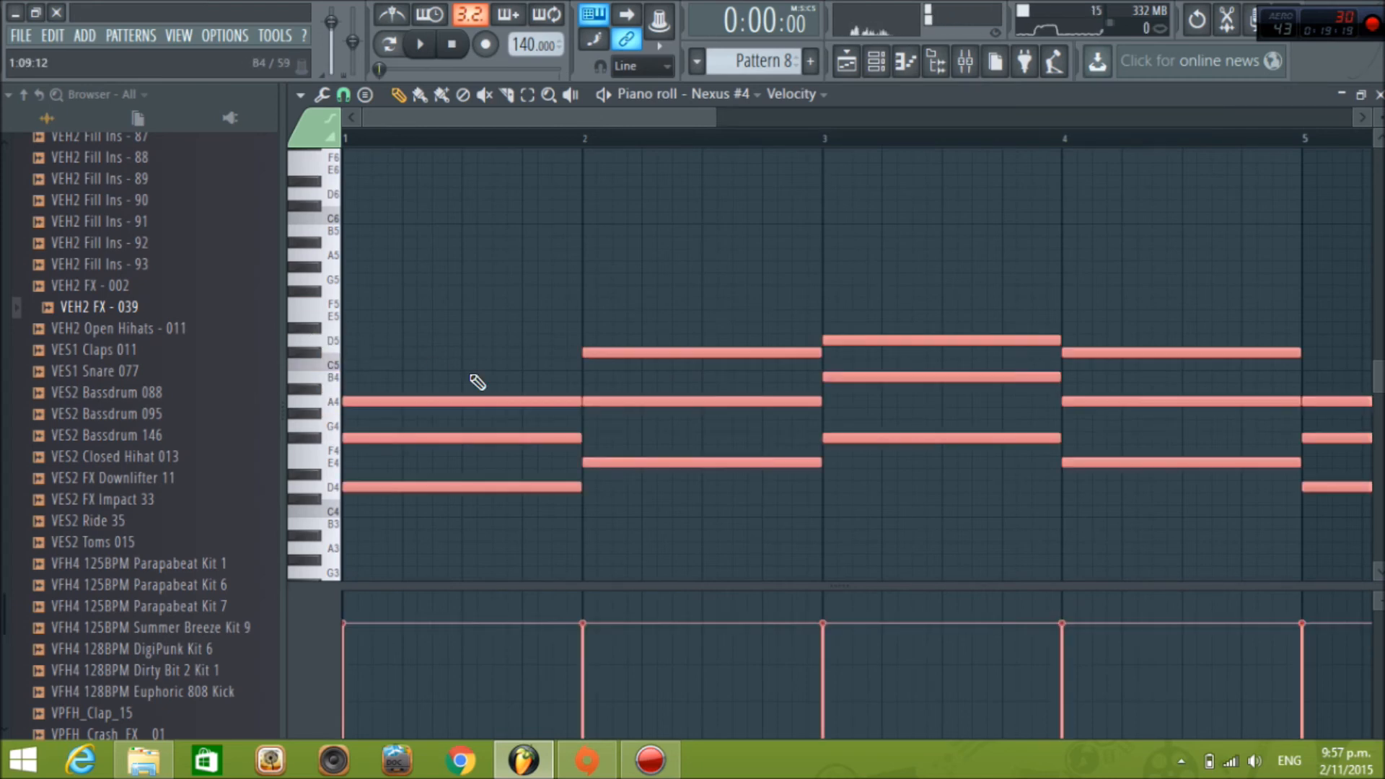
left_click_drag(710, 113, 1256, 207)
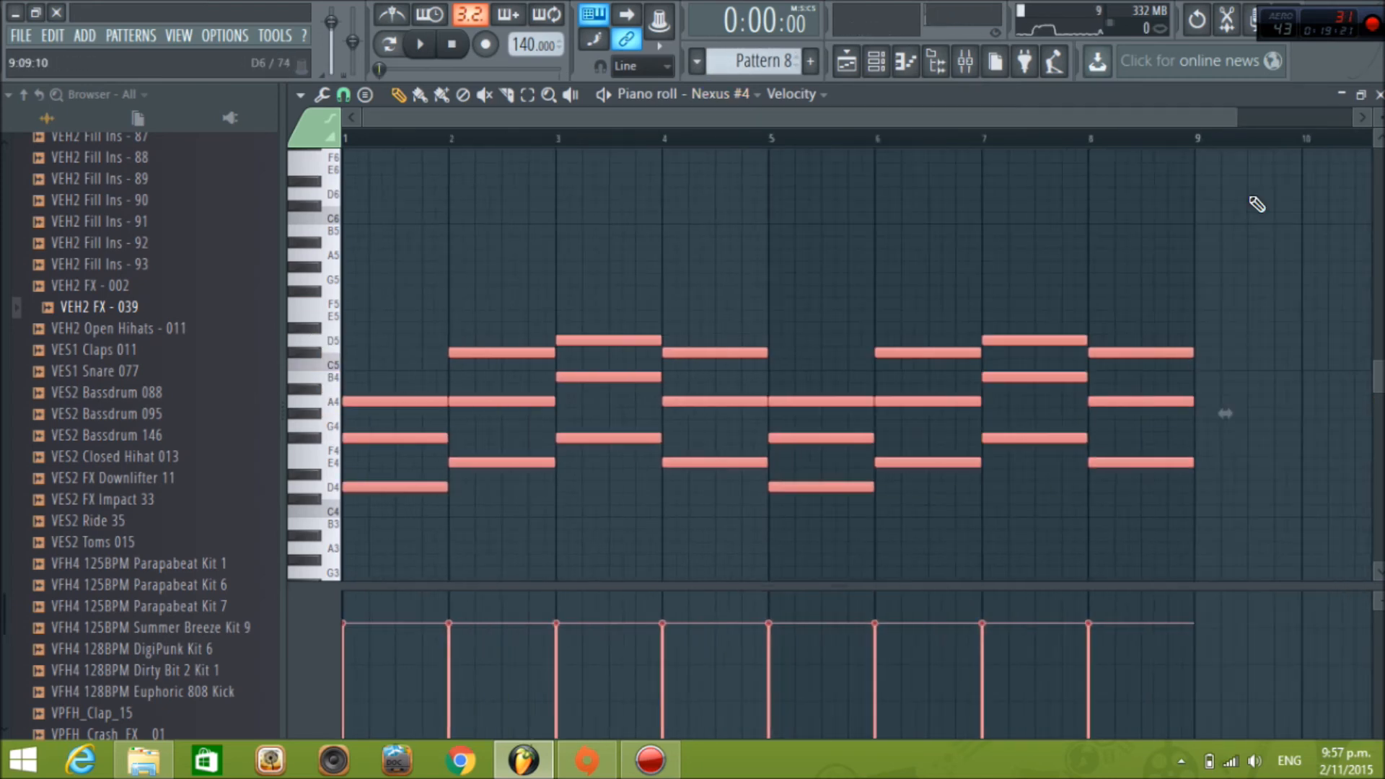
Raise the pasted chords by one octave and duplicate their lowest D5 and E5 notes down to D4 and E4
scroll(729, 356, "down", 3)
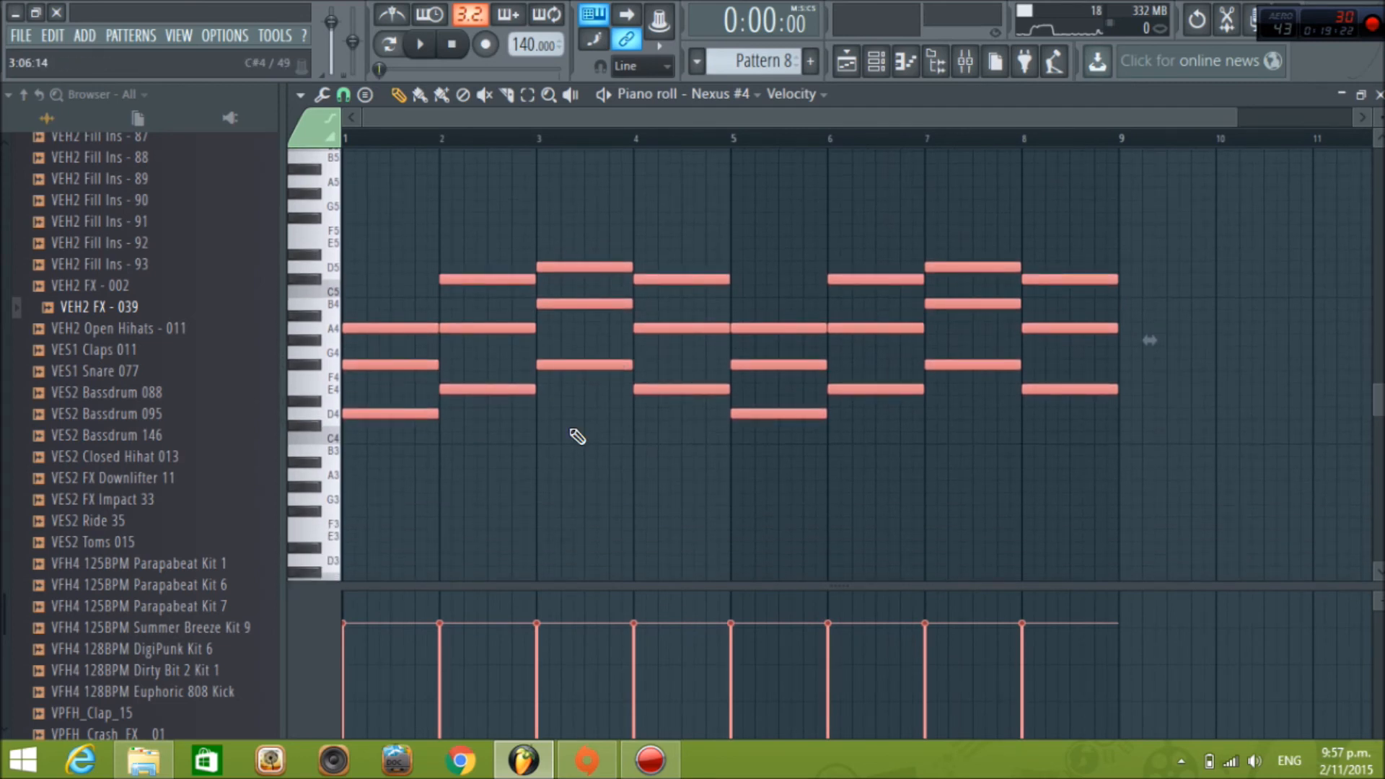
scroll(577, 436, "up", 2)
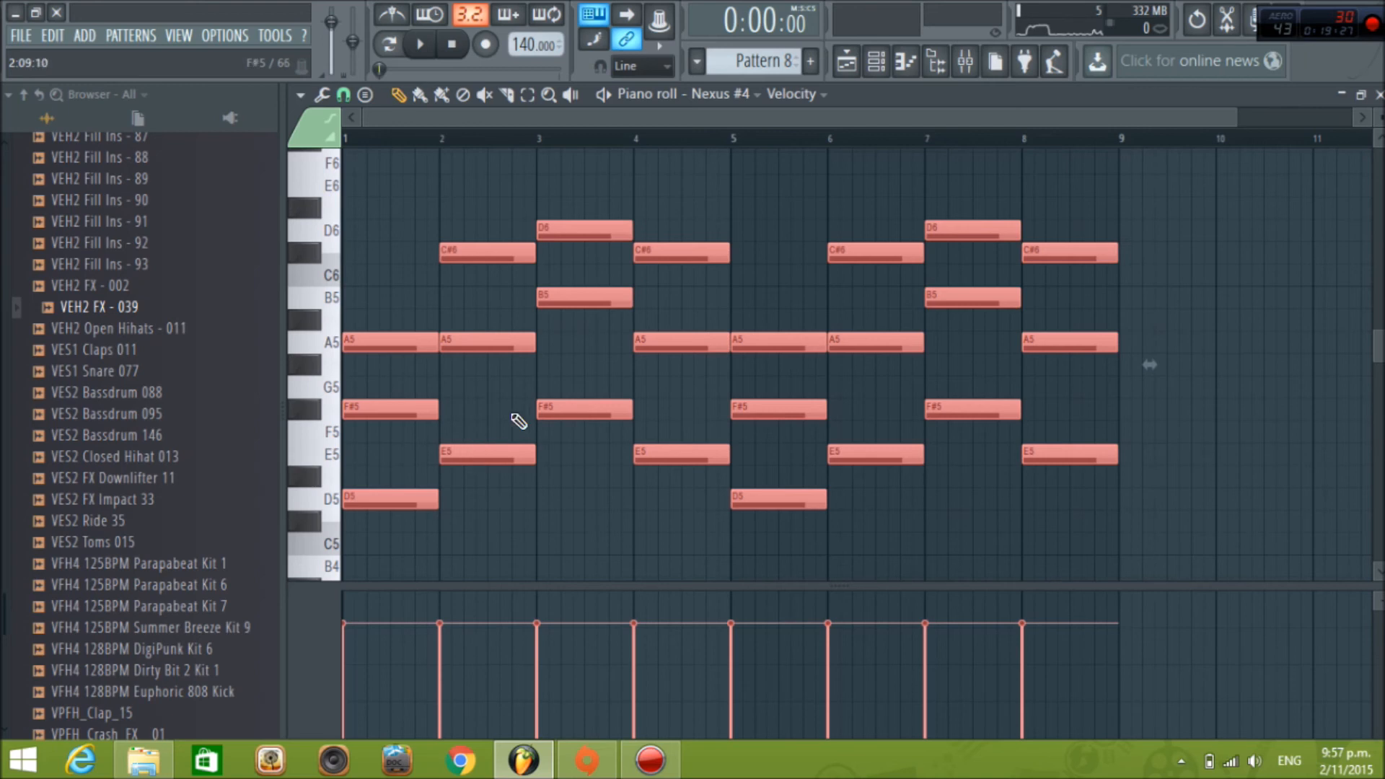
left_click_drag(414, 456, 631, 495)
left_click_drag(914, 517, 1132, 528)
scroll(867, 457, "down", 2)
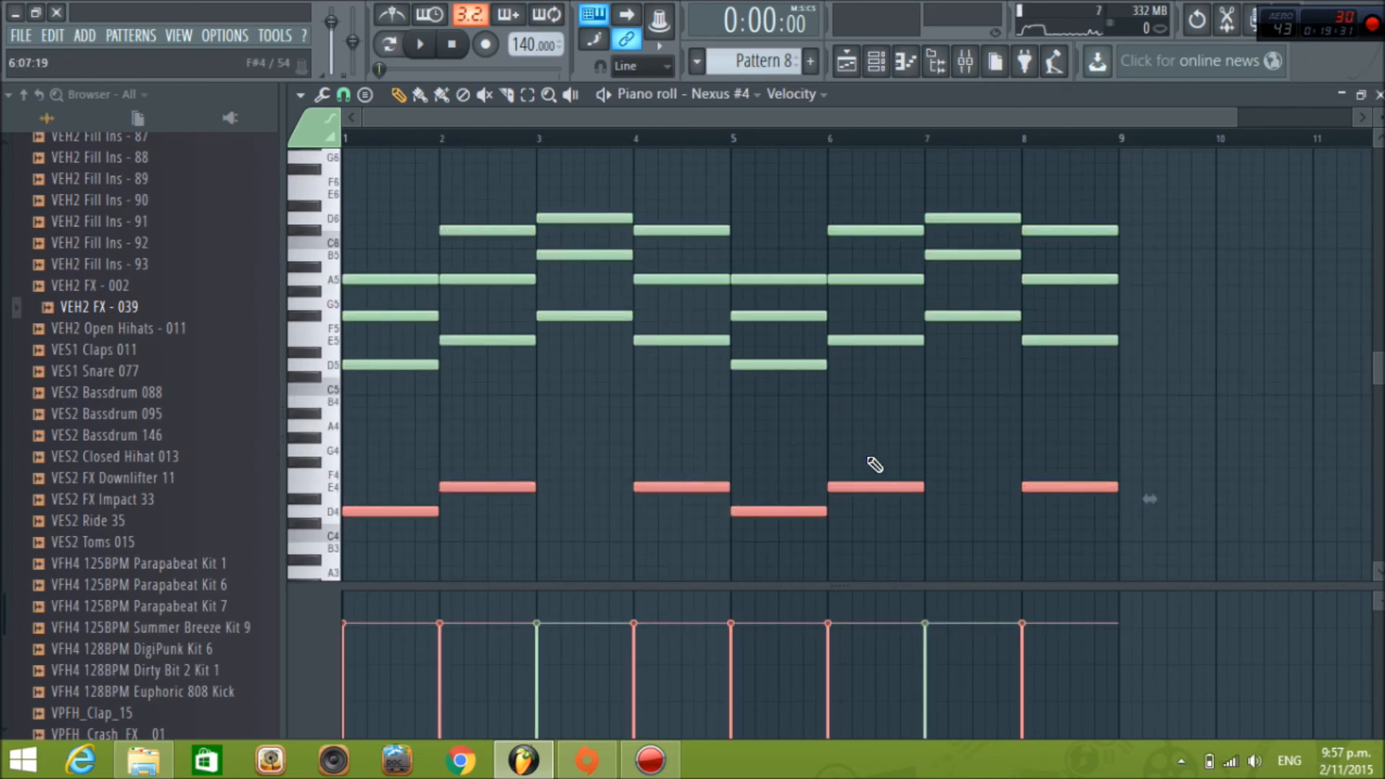
Duplicate the F#5 chord notes in bars 3 and 7 one octave down to F#4 and play the pattern
left_click_drag(570, 314, 1012, 315)
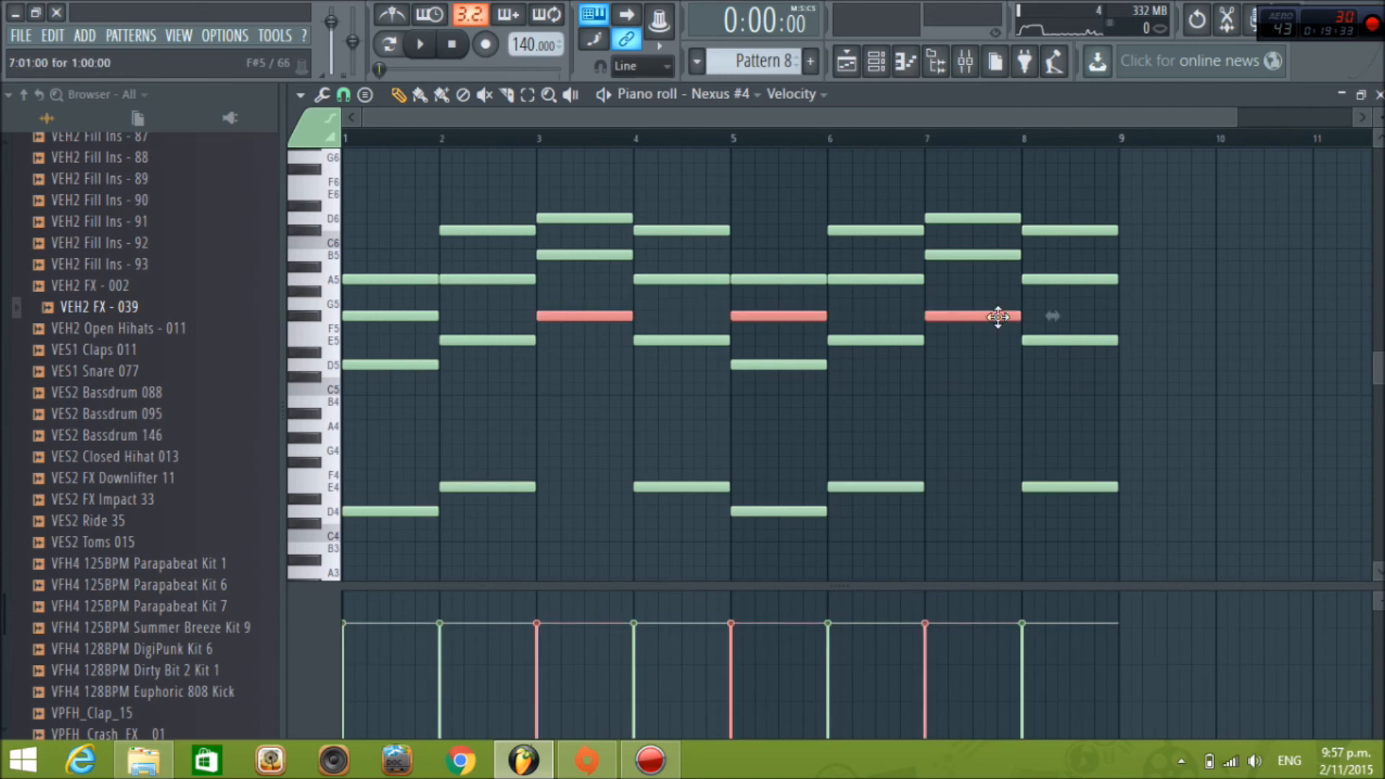
left_click_drag(343, 299, 1021, 313)
left_click(599, 311)
left_click_drag(638, 310, 1029, 312)
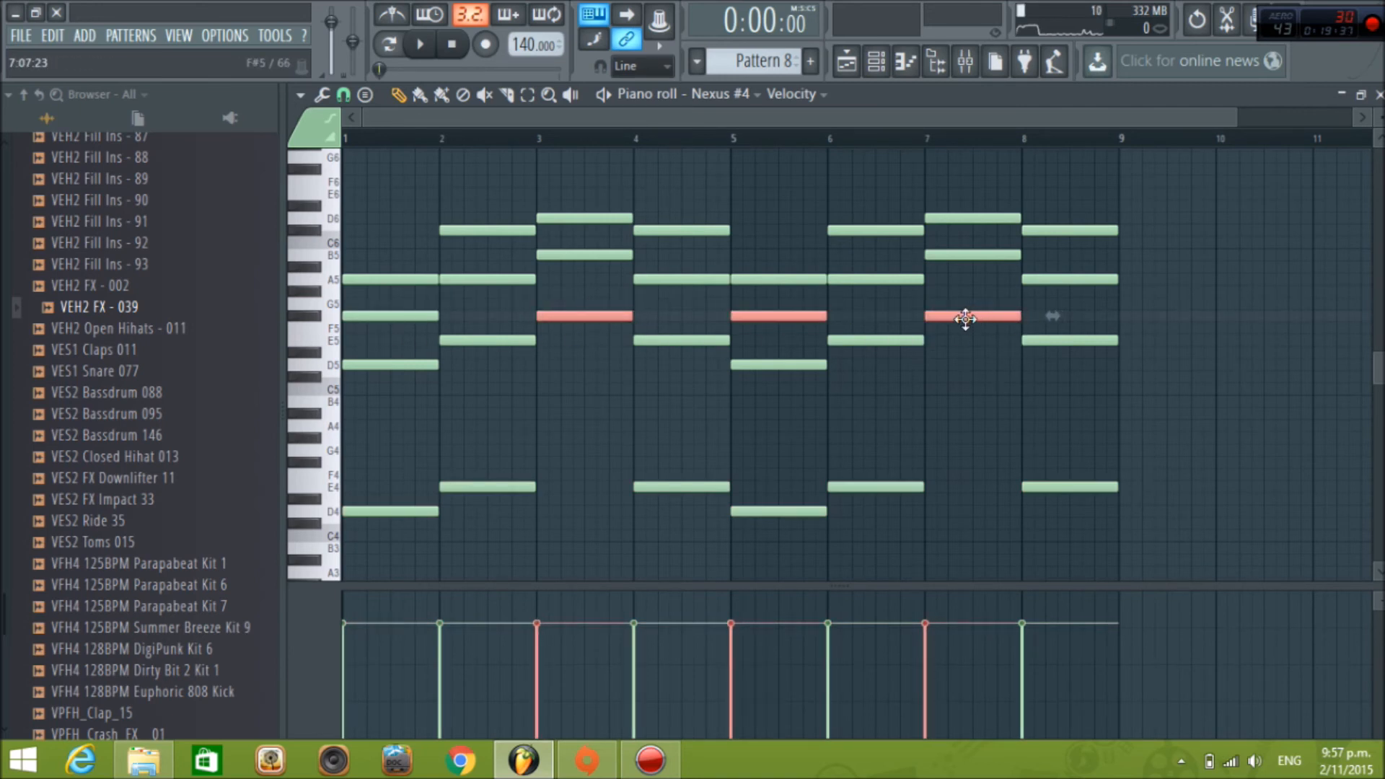
key("ctrl+Down")
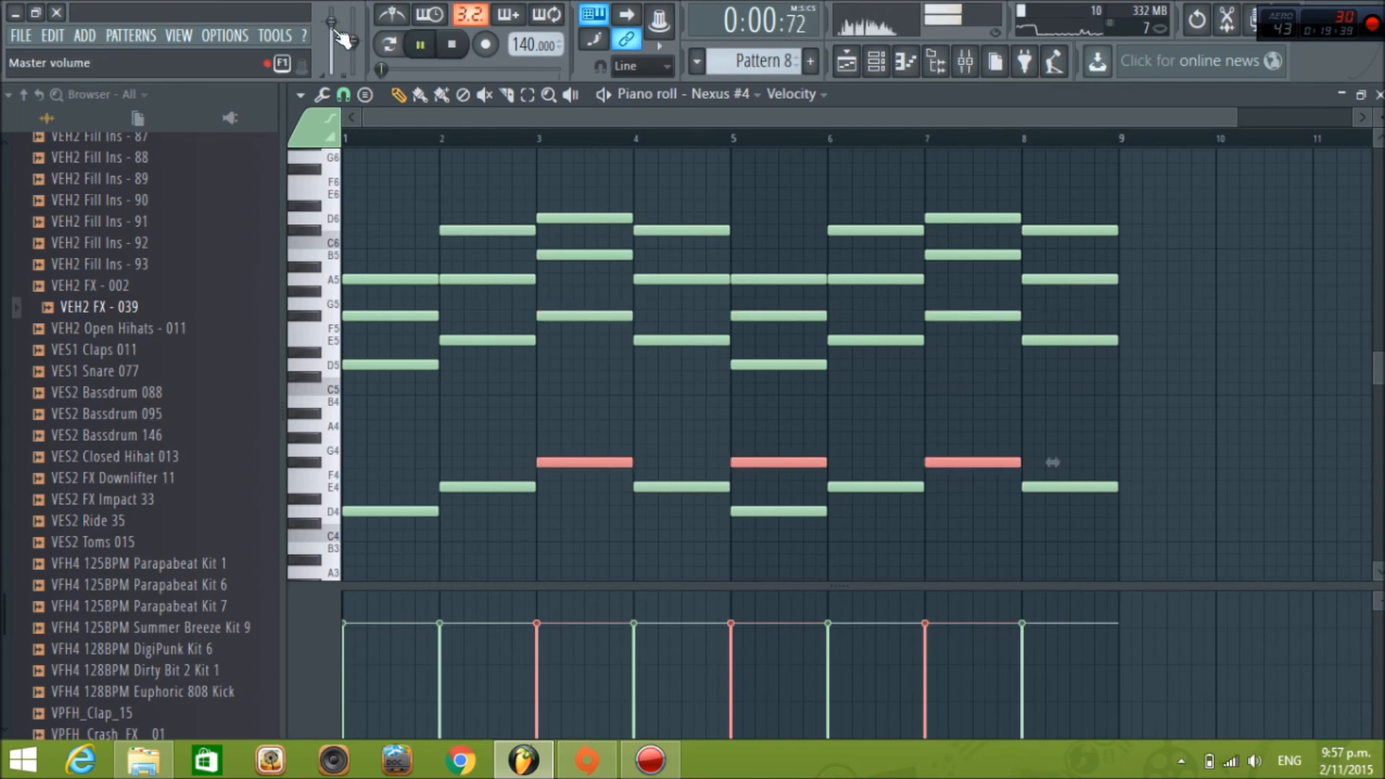
key("space")
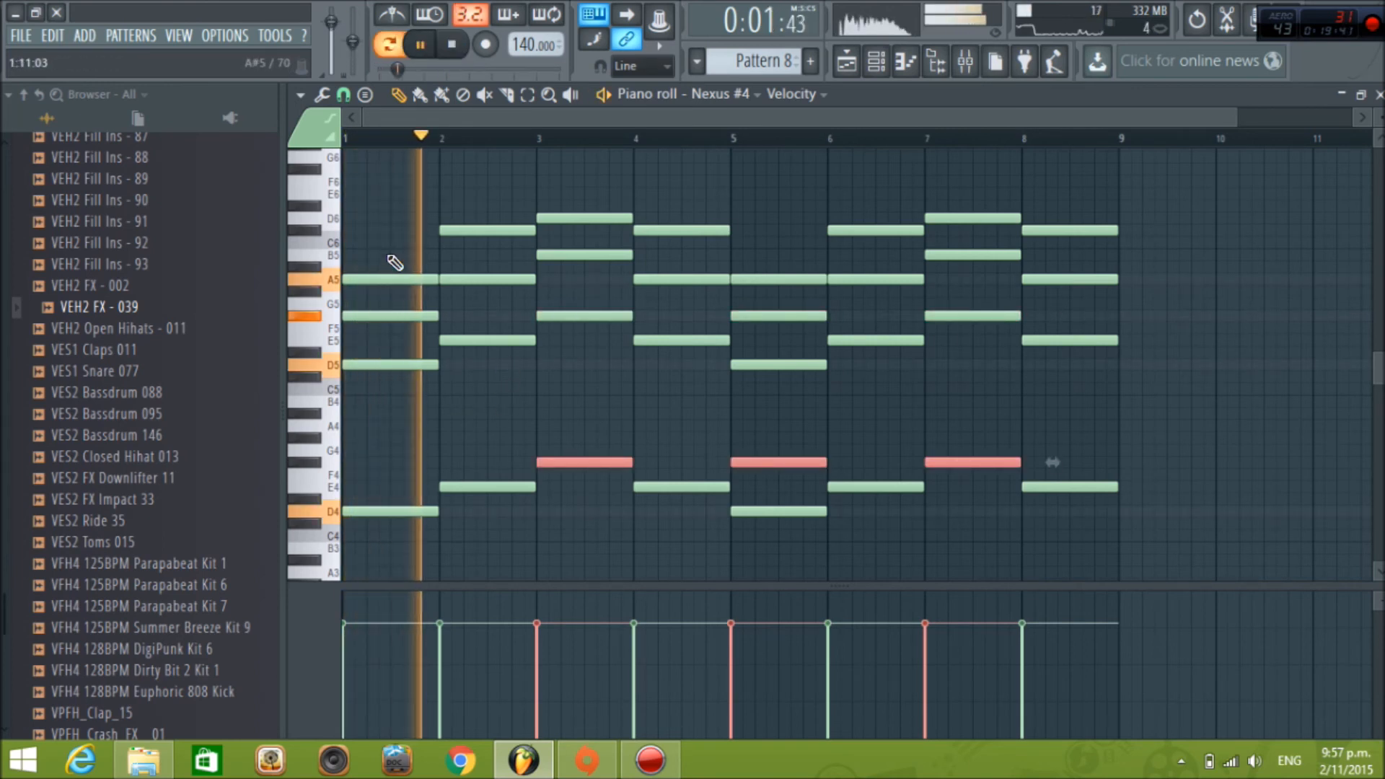
Lower the bass notes and the chords above them by one octave each, replaying the pattern to check the sound
left_click_drag(310, 453, 339, 543)
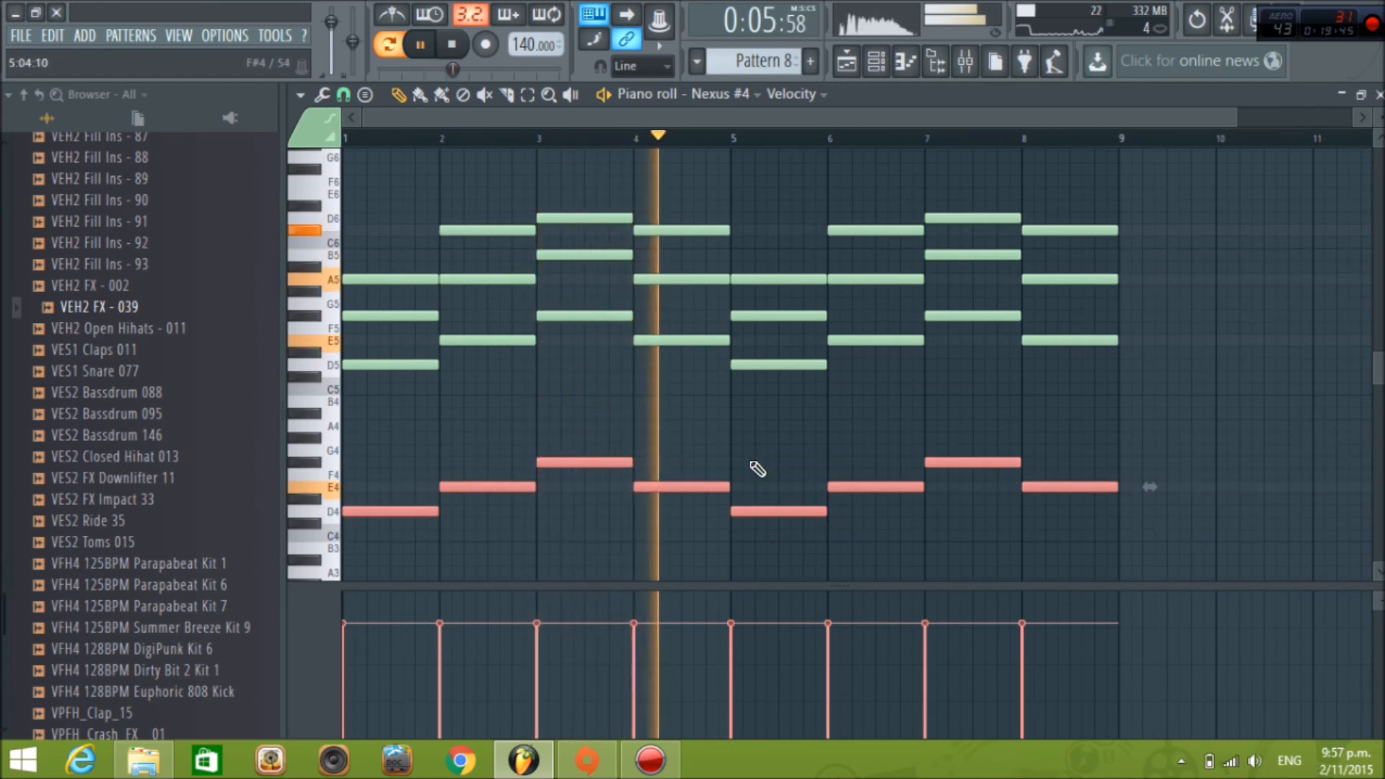
scroll(757, 469, "down", 2)
key("space")
key("space")
left_click_drag(308, 215, 331, 322)
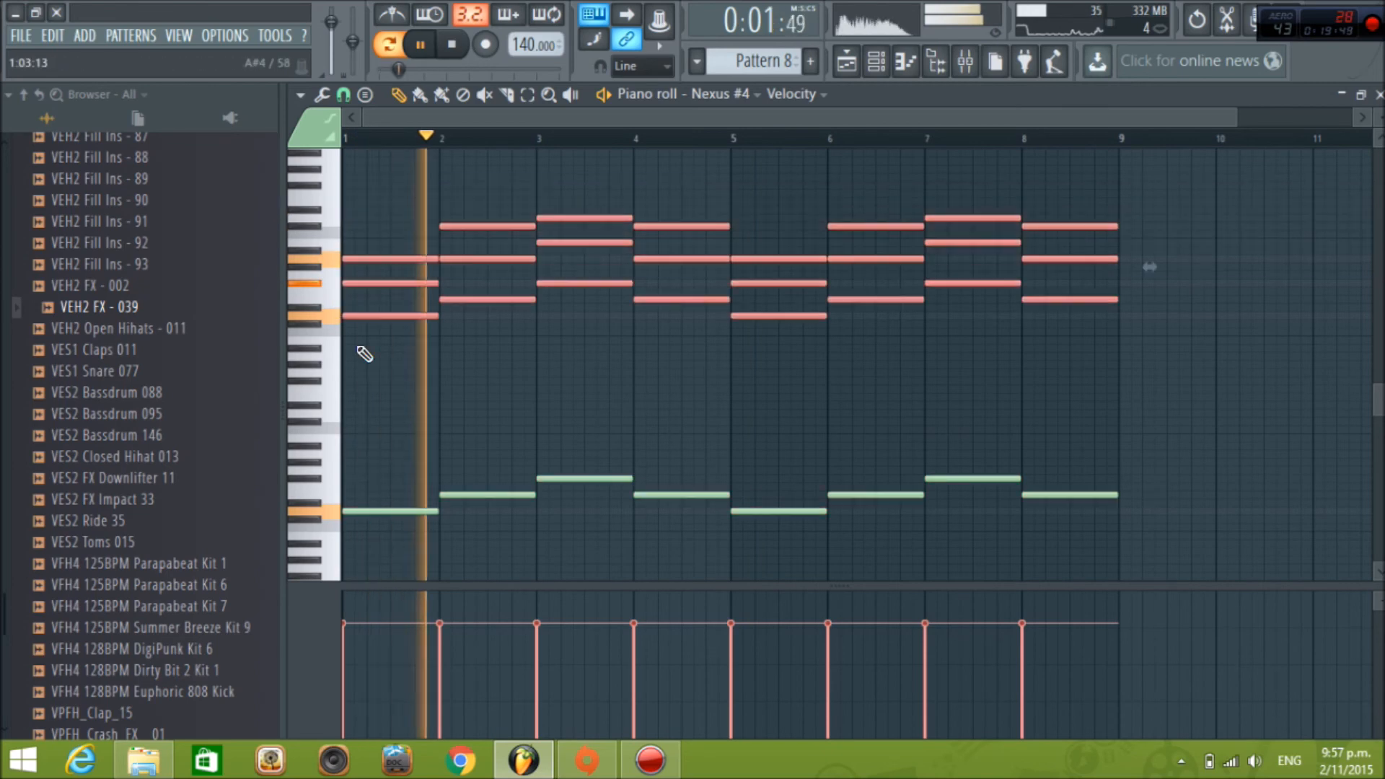
key("ctrl+Down")
key("ctrl+space")
key("ctrl+space")
key("space")
key("space")
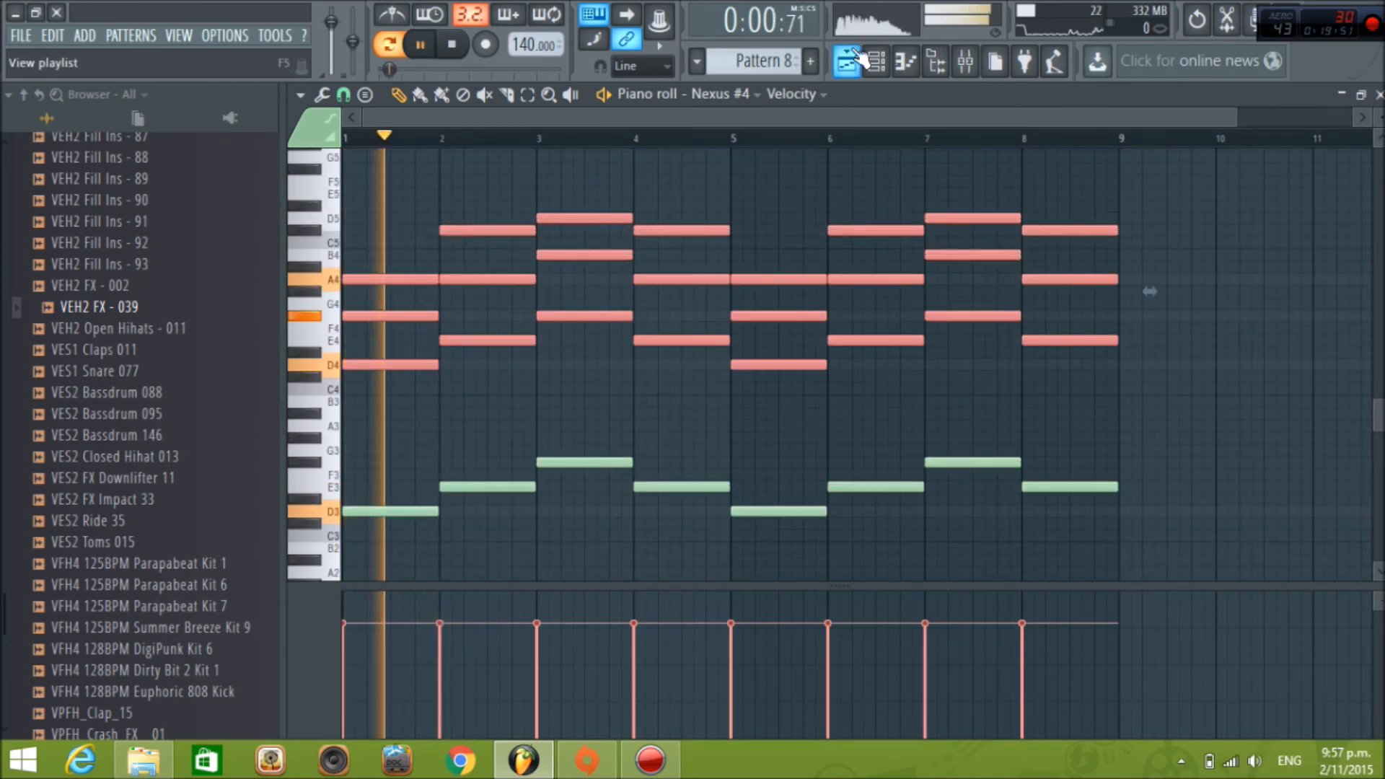
Shift the playlist clips from Track 4 downward by one track and place Pattern 8 twice on Track 4 from bar 17 to bar 33
left_click(847, 62)
left_click(1082, 430)
right_click(1097, 433)
left_click_drag(1201, 277, 390, 658)
left_click_drag(835, 329, 833, 352)
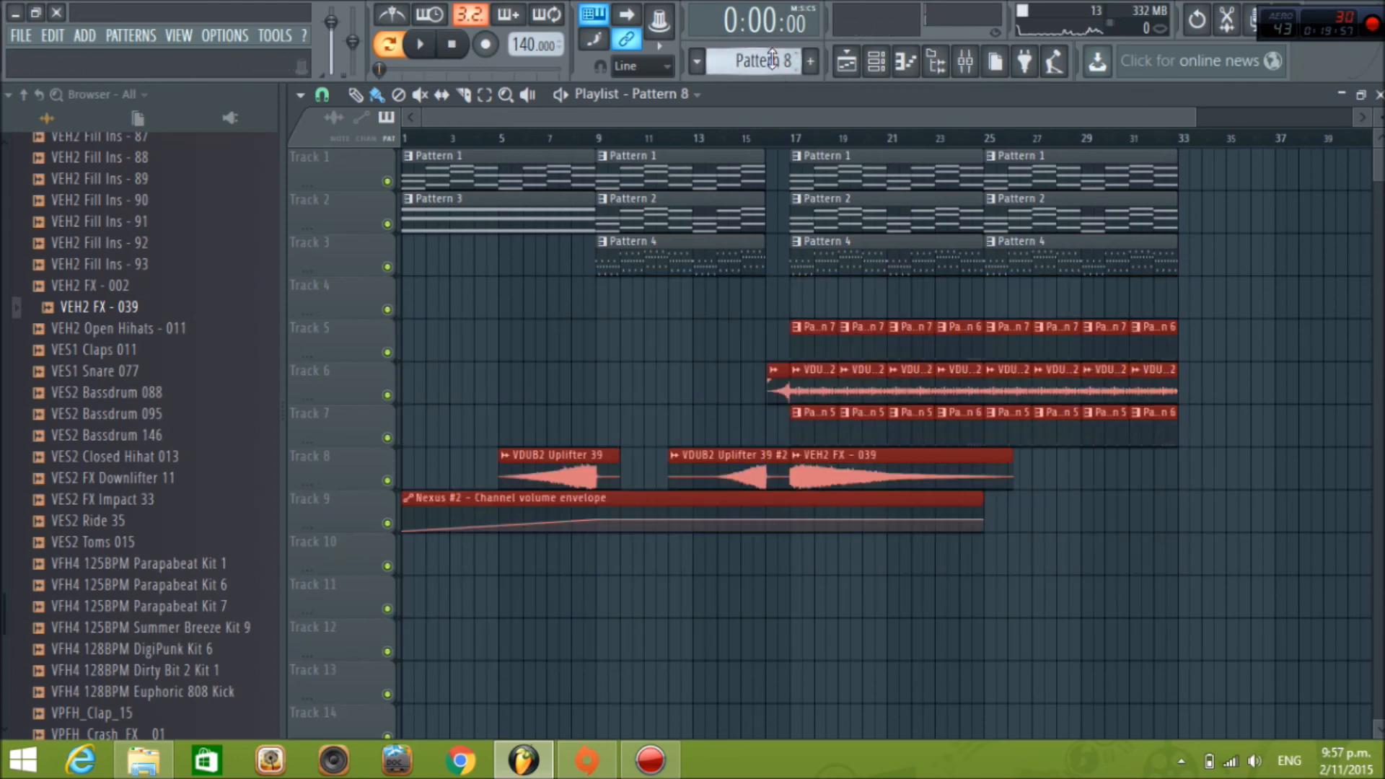
left_click_drag(805, 303, 1185, 303)
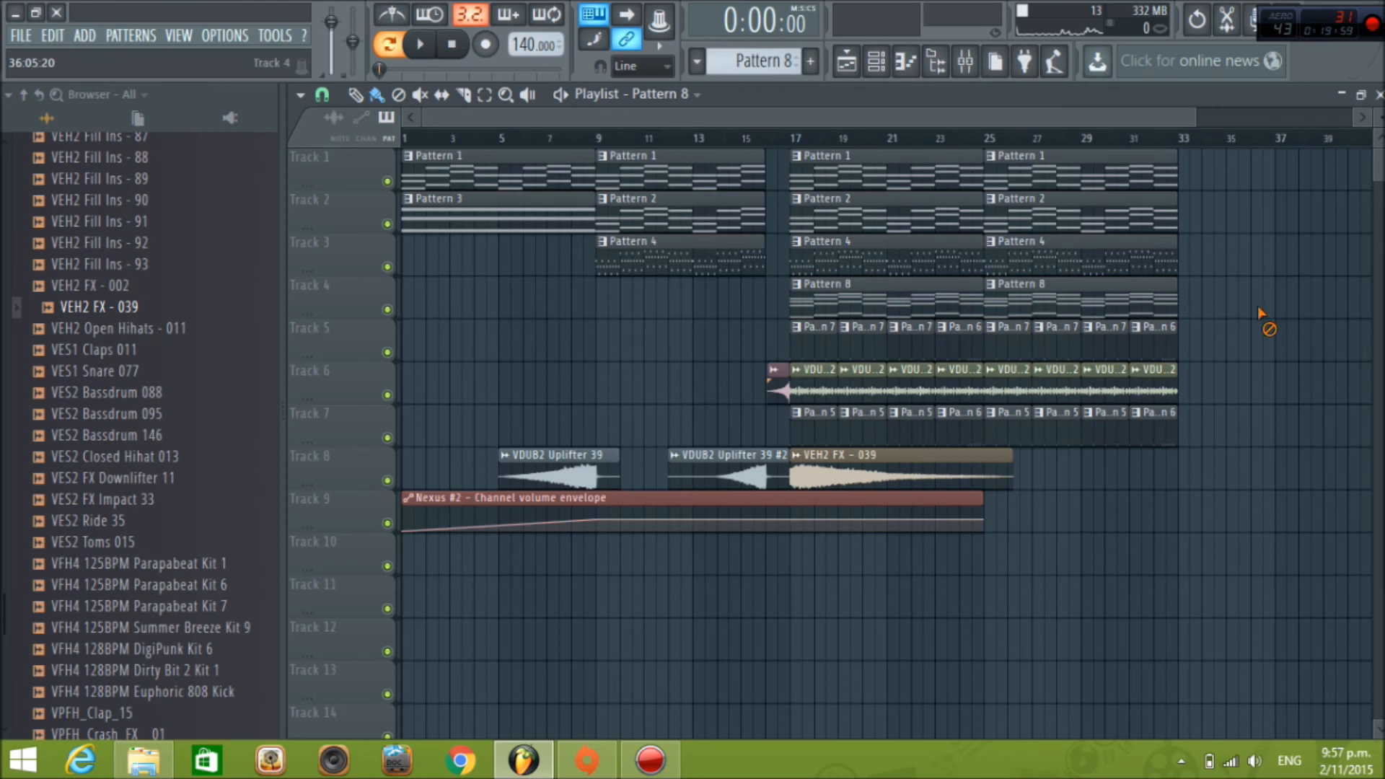
Play the drop from bar 17 and review Pattern 8's Nexus #4 notes in the piano roll
left_click(794, 138)
key("space")
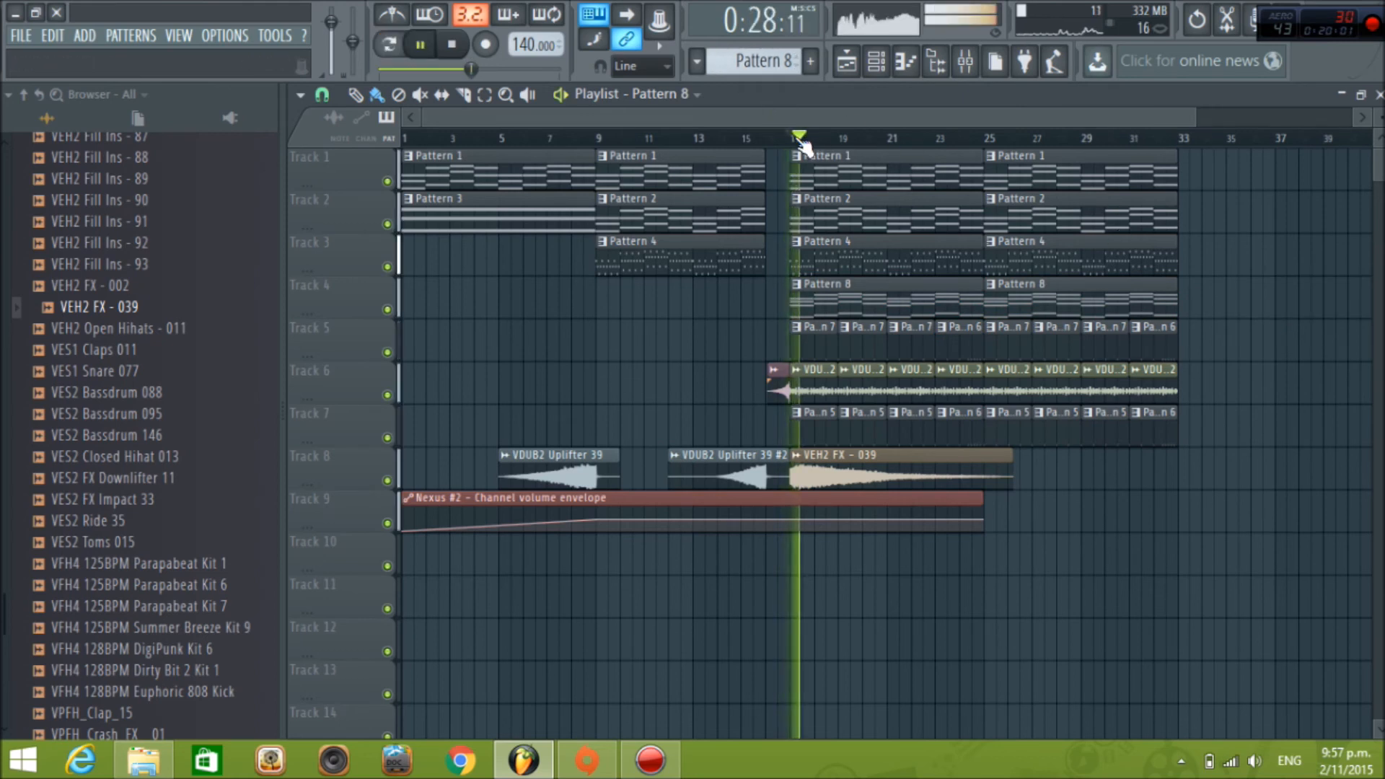
left_click(452, 44)
left_click(905, 61)
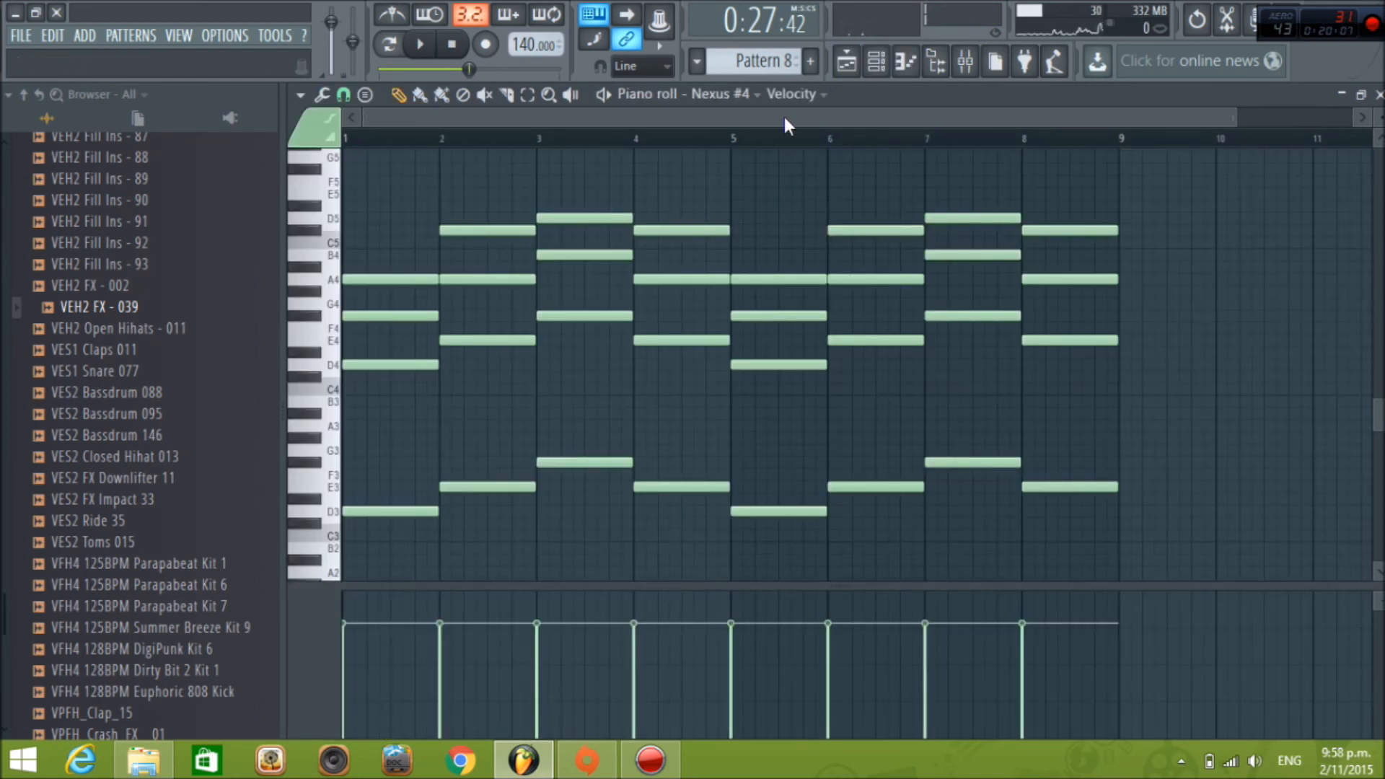
left_click(847, 63)
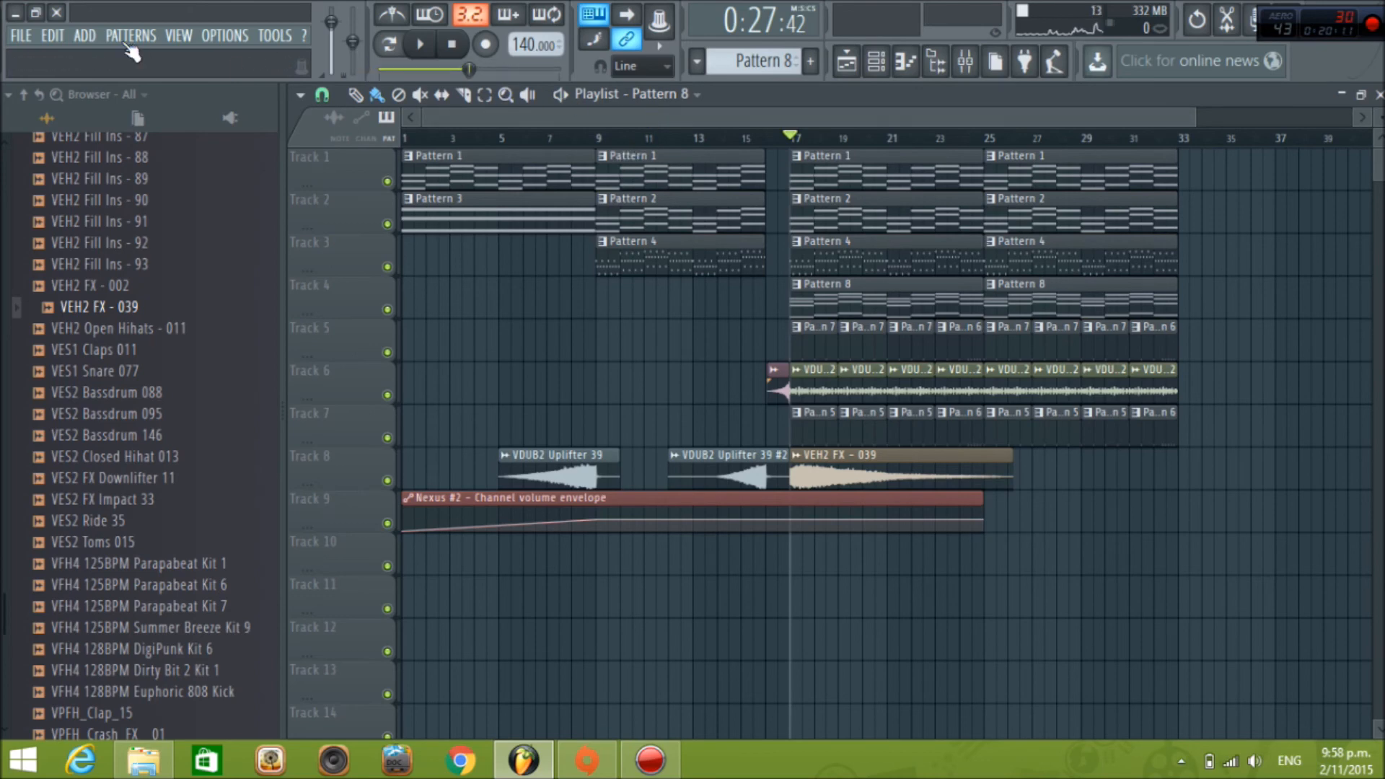
Collapse the browser folders and create a new empty pattern, keeping its default name
left_click(24, 95)
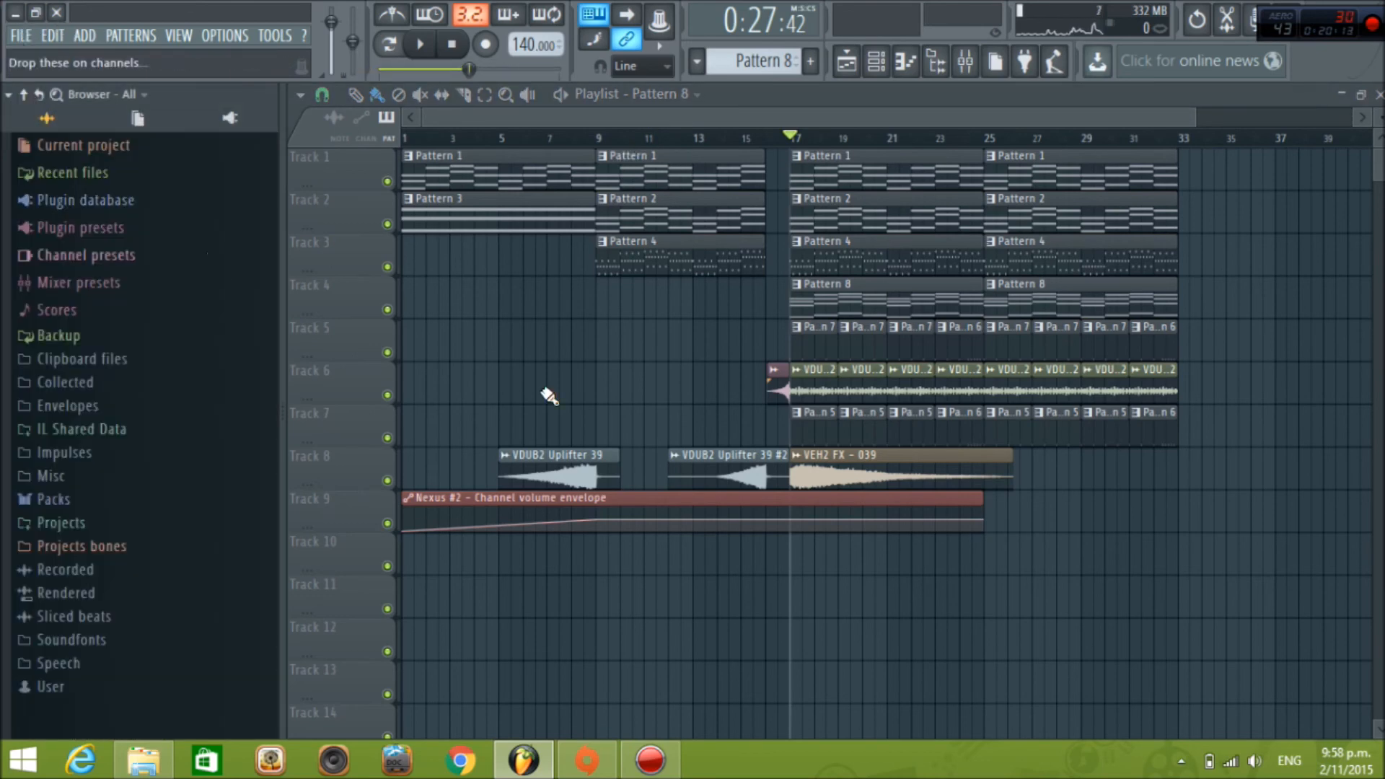
left_click(873, 62)
right_click(766, 62)
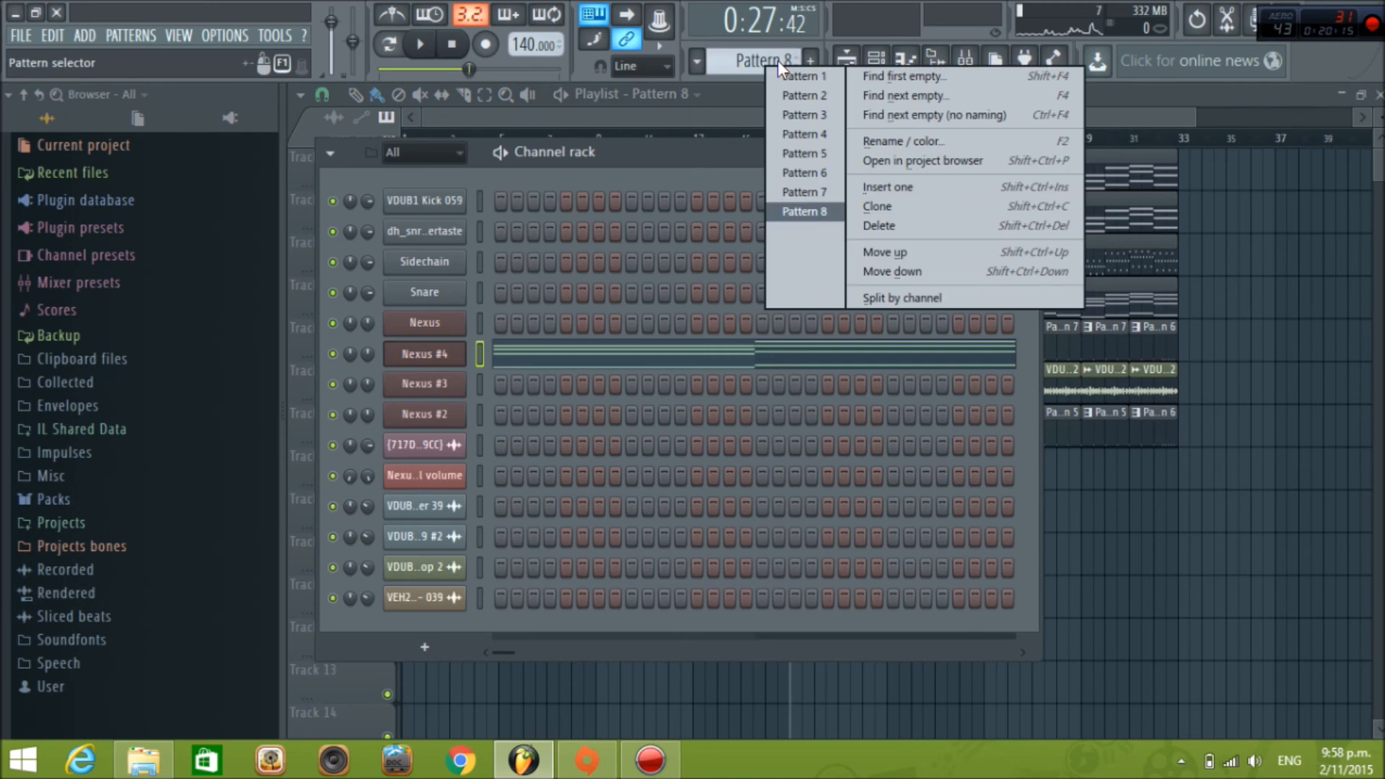
left_click(888, 74)
left_click(695, 74)
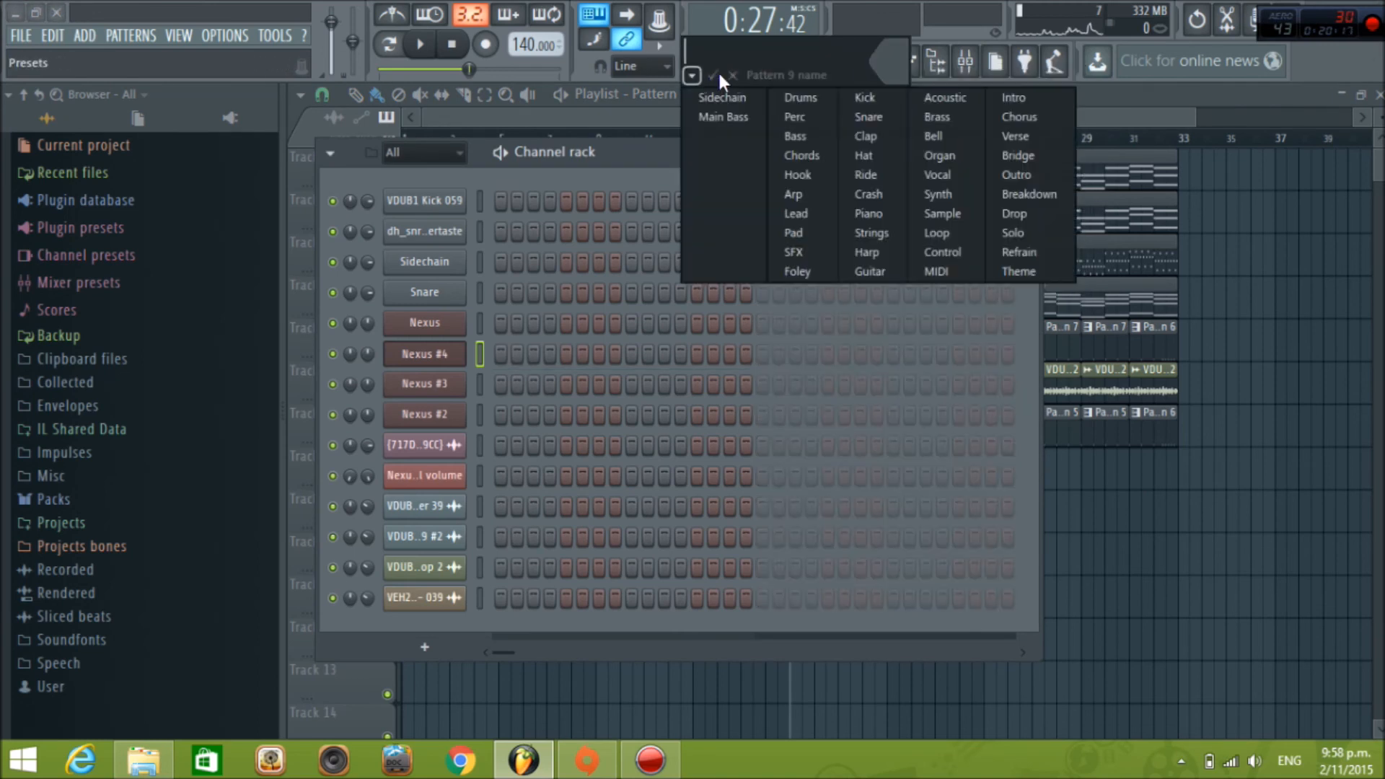
left_click(715, 74)
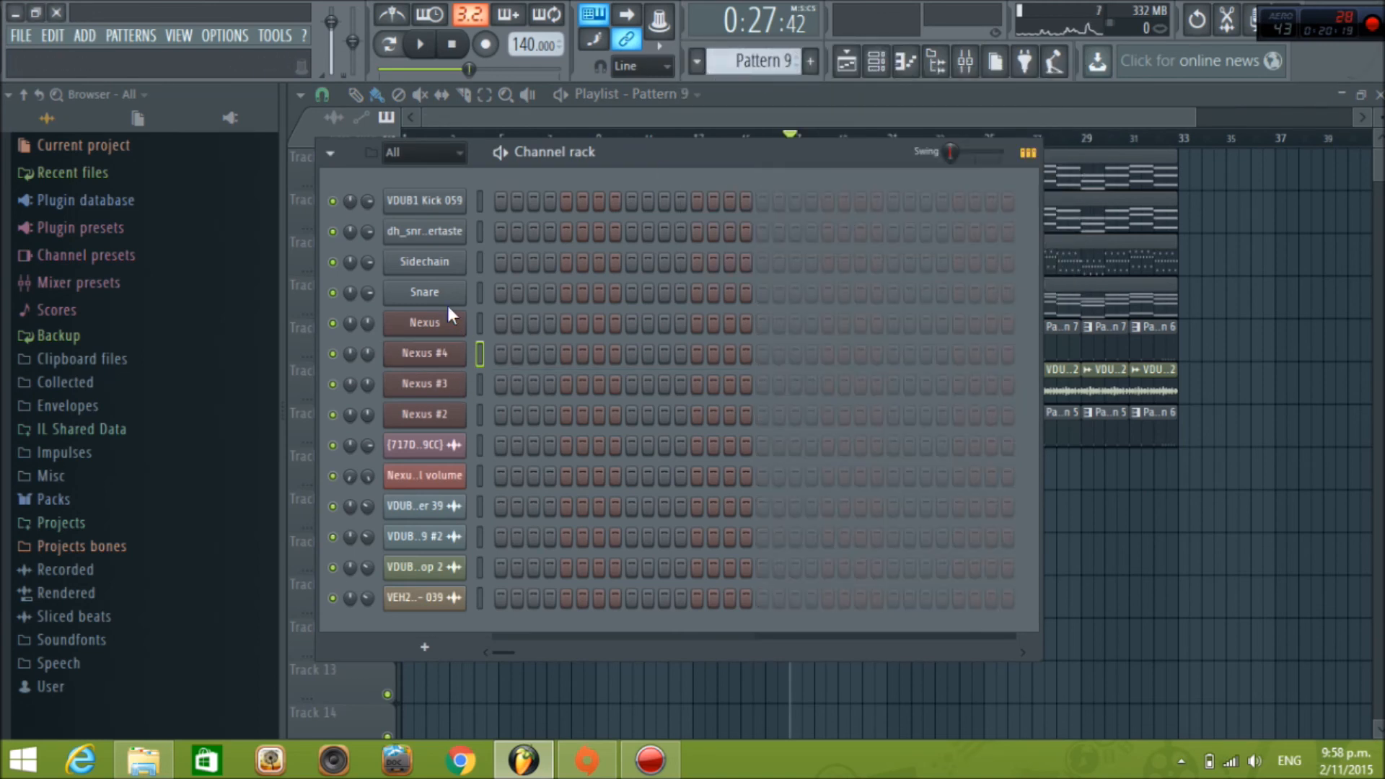
Paste the eight-bar chord progression into the Nexus channel's piano roll in Pattern 9 and delete everything after the first bar's chord
right_click(442, 328)
left_click(487, 324)
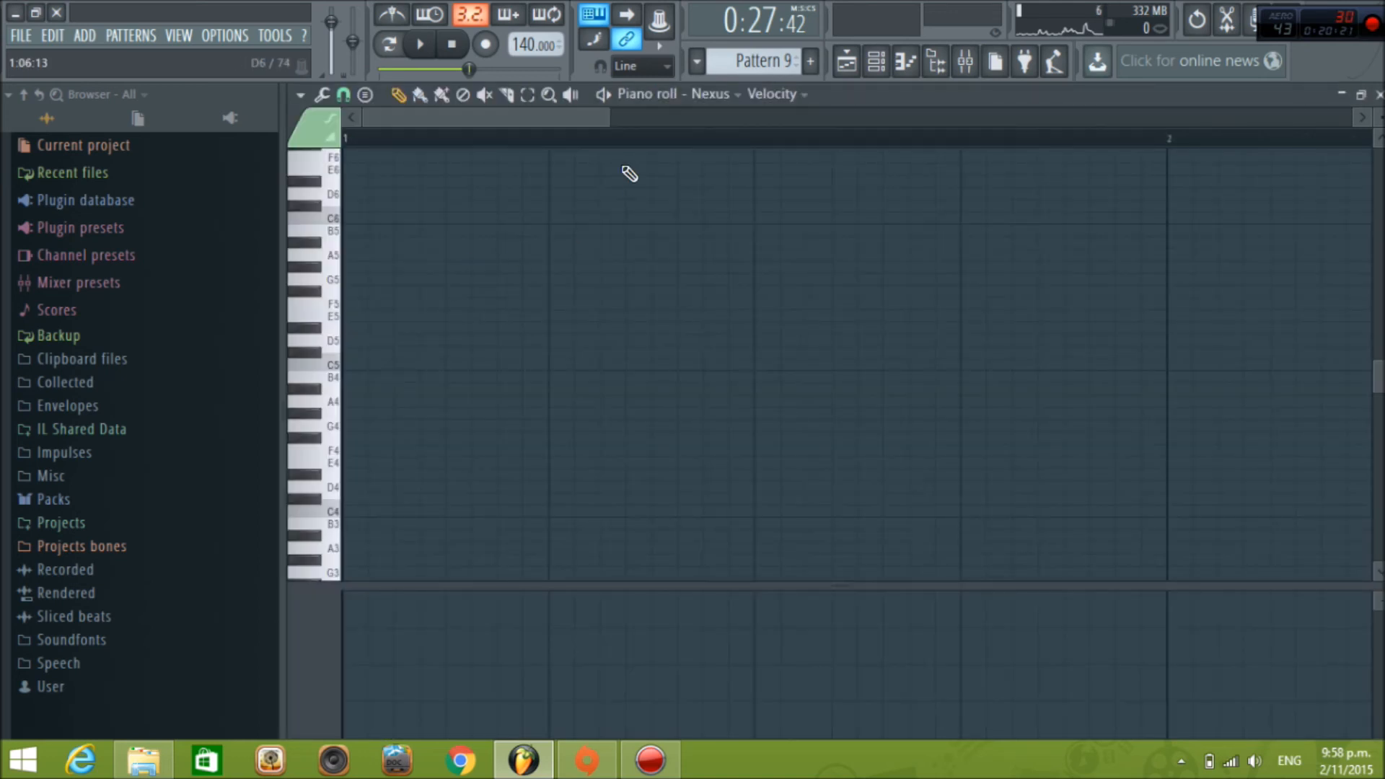
left_click_drag(612, 117, 1350, 120)
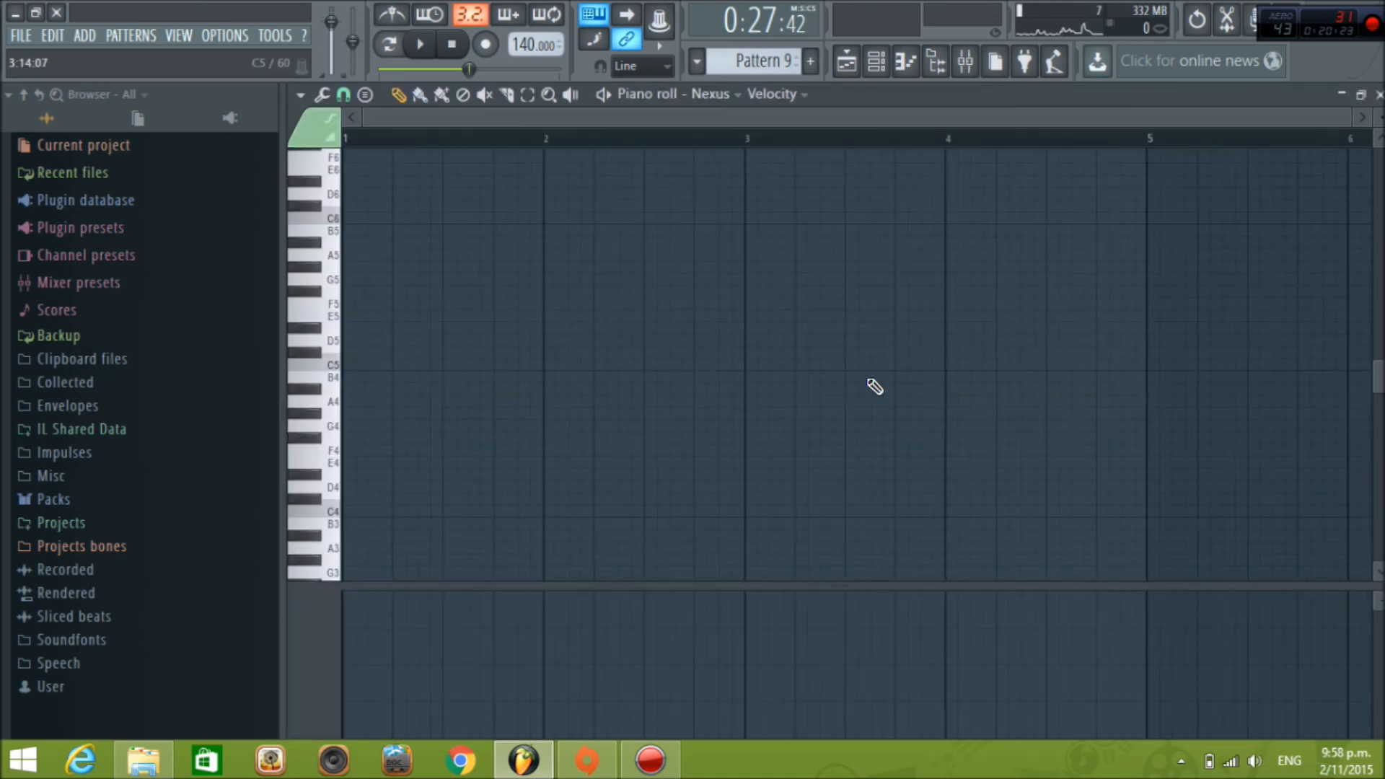
key("ctrl+v")
left_click_drag(781, 113, 1350, 116)
left_click_drag(1028, 277, 472, 523)
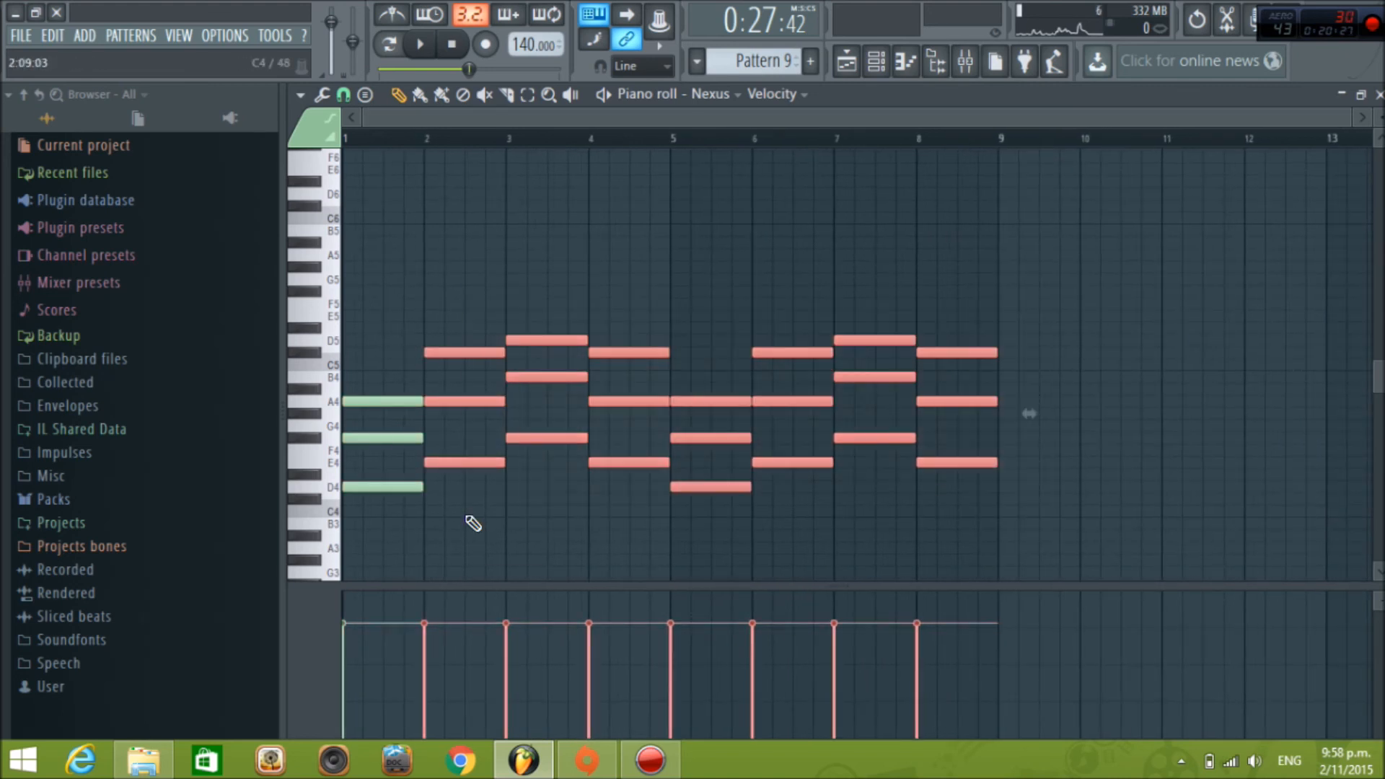
key("Delete")
Raise the remaining chord one octave, shorten it to a stab on beat 2 and duplicate it onto beat 4
key("ctrl+a")
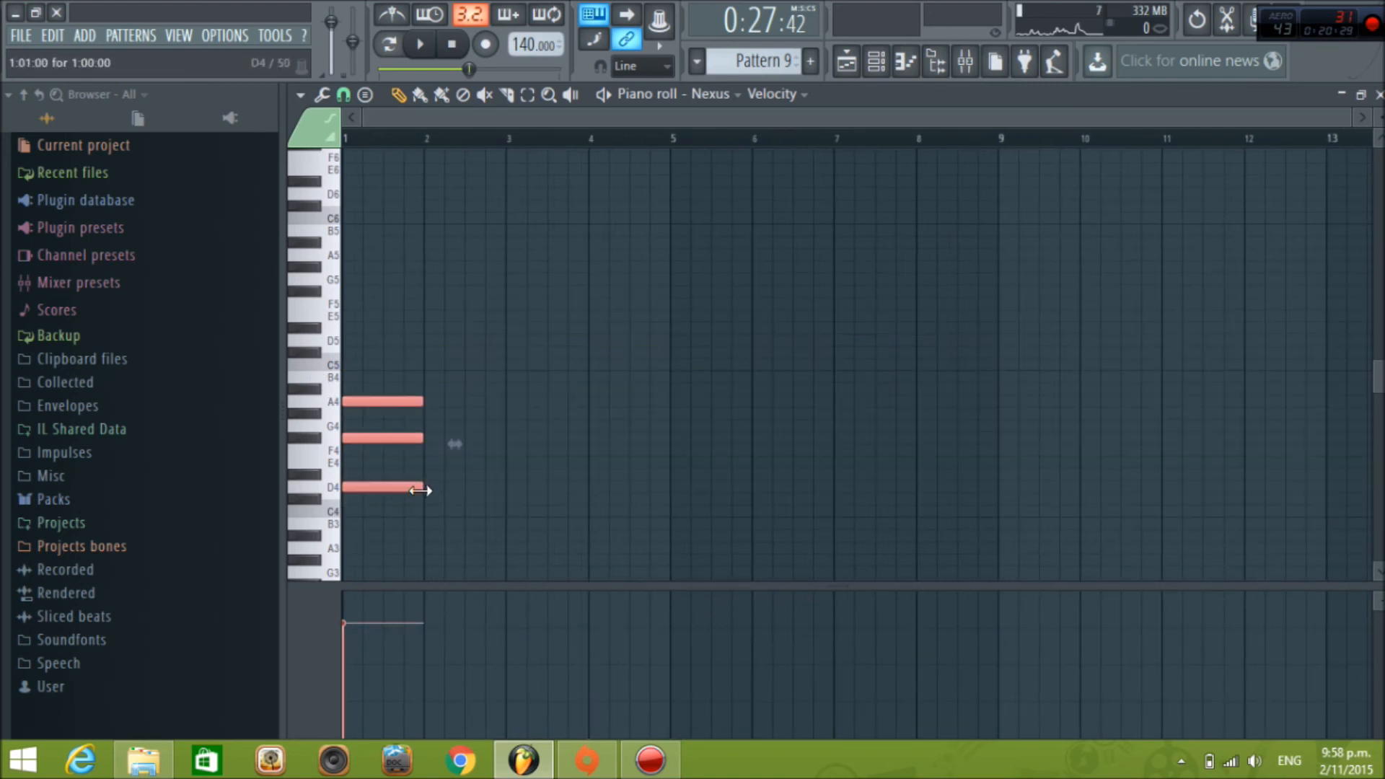
key("ctrl+Up")
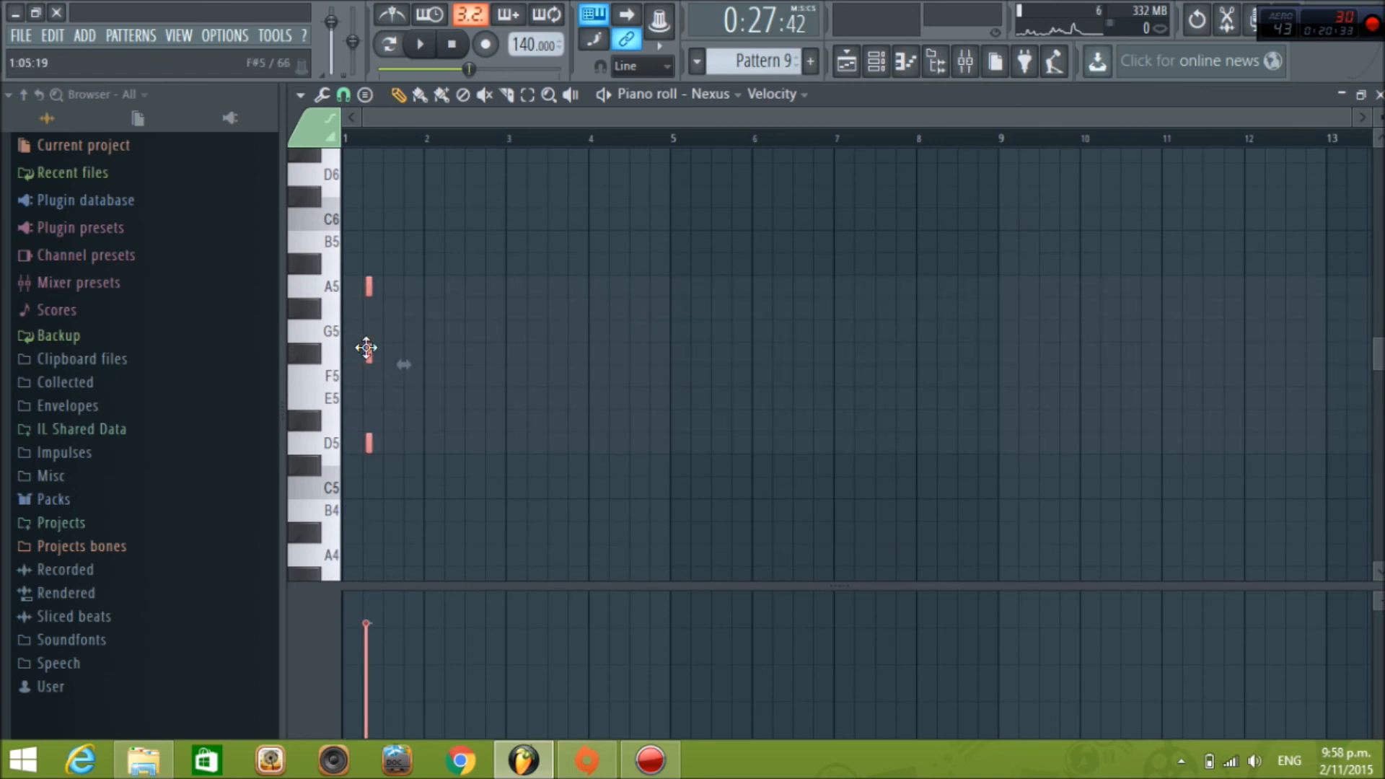
left_click_drag(1349, 120, 1039, 176)
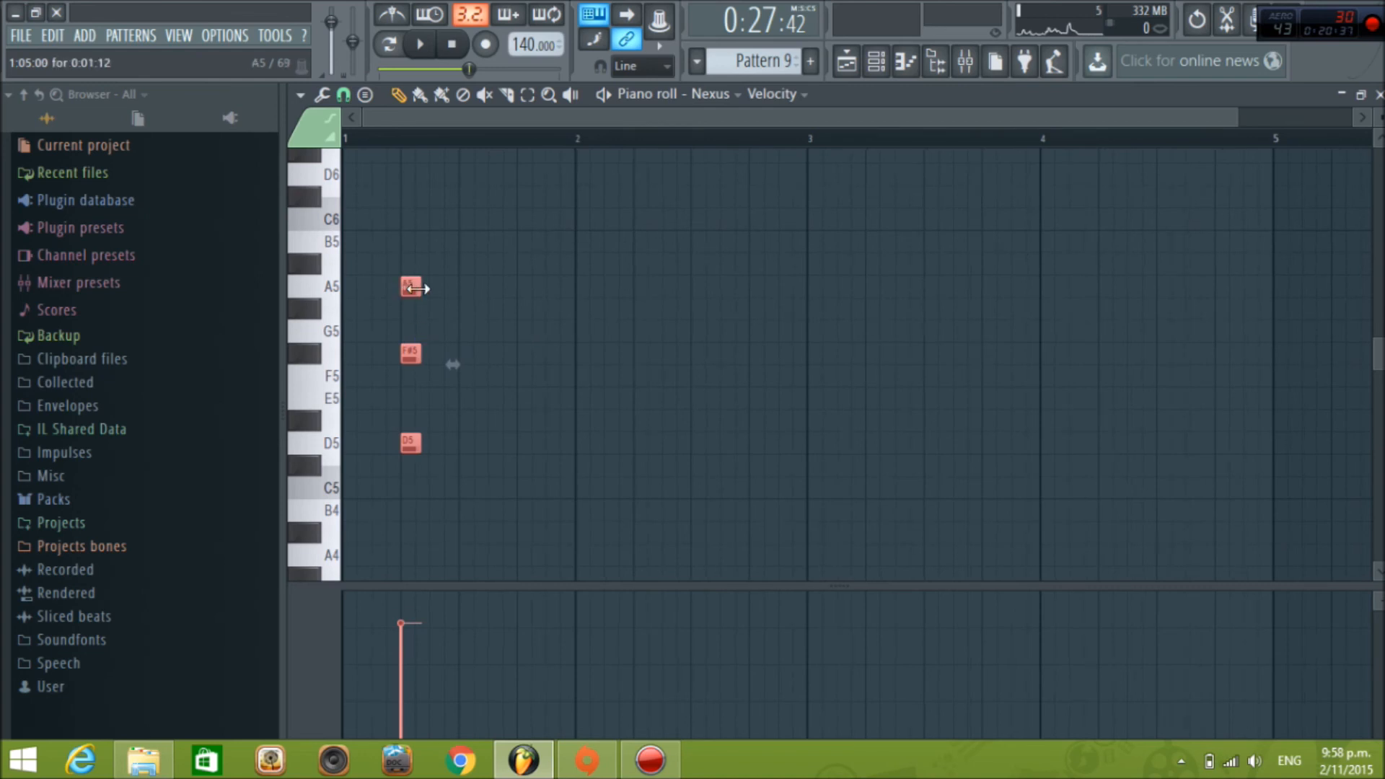
left_click_drag(424, 285, 528, 301)
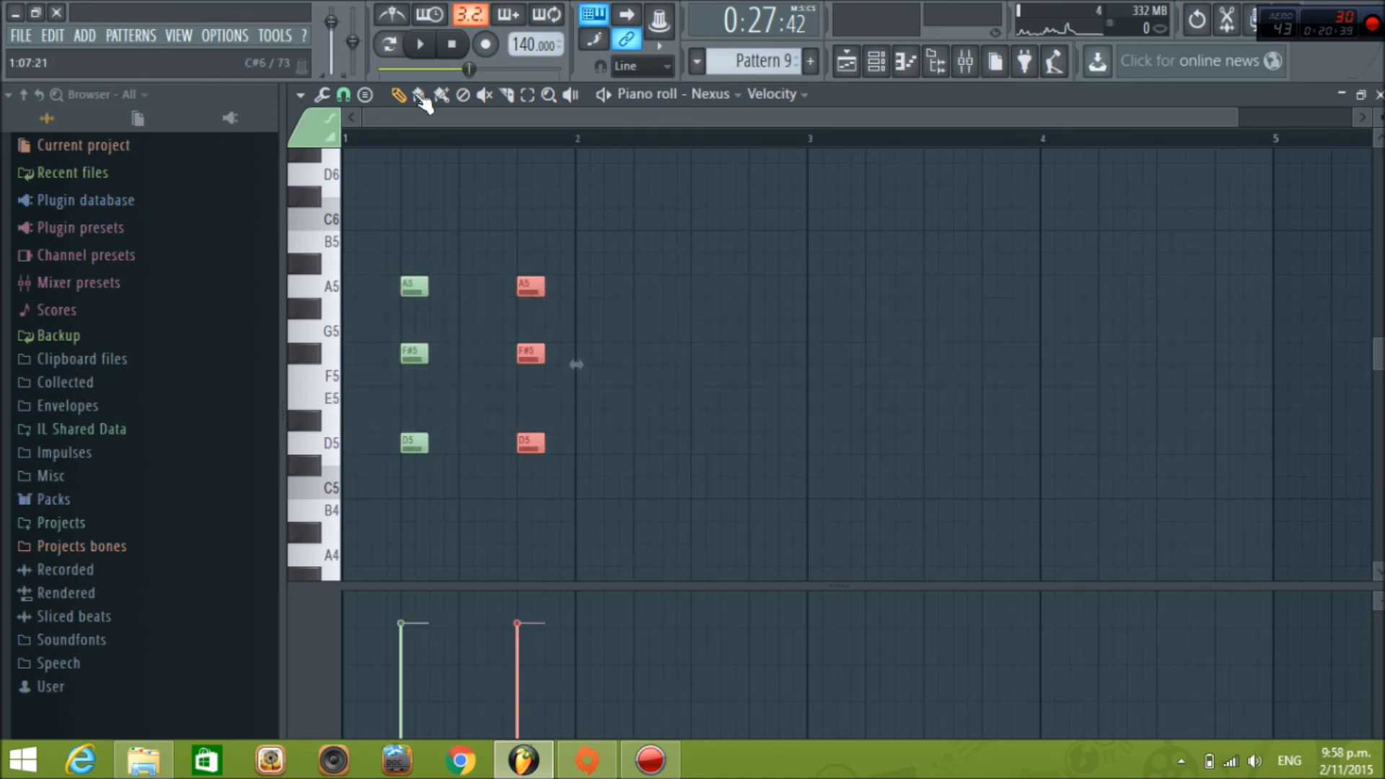
Play the stabs and duplicate them repeatedly so they fill all eight bars of Pattern 9
left_click(420, 44)
left_click_drag(311, 244, 312, 443)
left_click_drag(409, 442, 644, 435)
key("space")
left_click_drag(310, 241, 314, 489)
mouse_move(414, 441)
left_mouse_down()
mouse_move(888, 413)
mouse_move(851, 381)
left_mouse_up()
left_click_drag(906, 119, 1299, 129)
left_click_drag(318, 263, 924, 440)
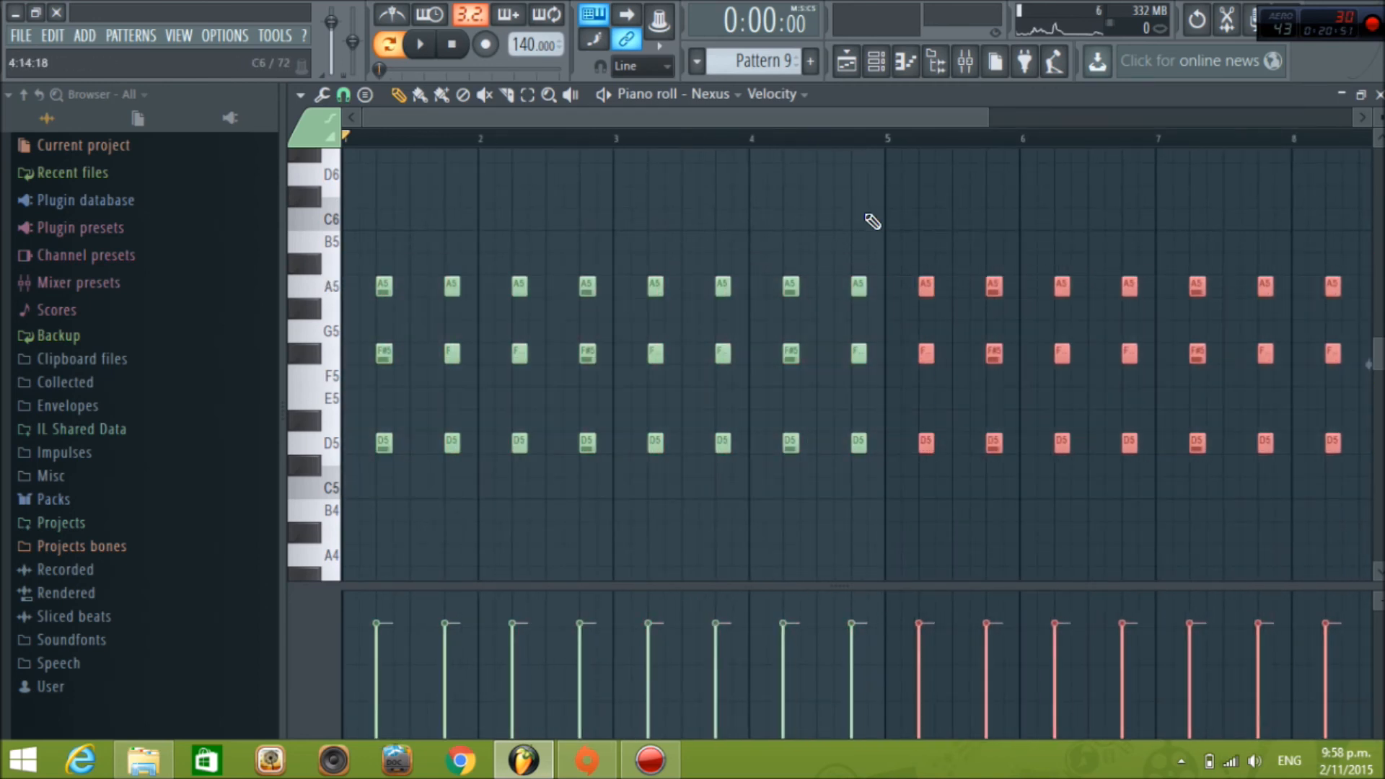
Move all playlist clips from Track 5 downward by one track to free Track 5
left_click(859, 65)
left_click(1153, 475)
right_click(1197, 488)
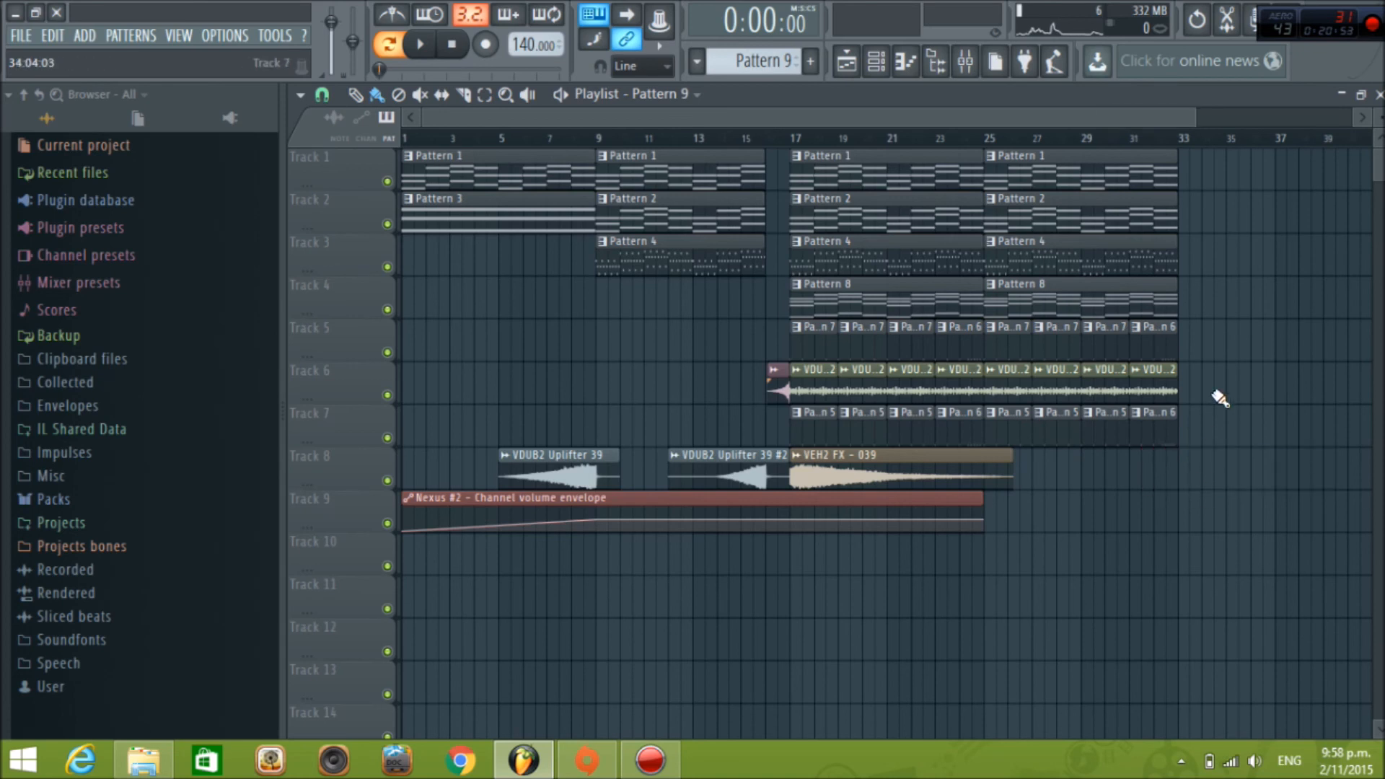
left_click_drag(1177, 375, 402, 704)
left_click(844, 328)
left_click(814, 345)
left_click_drag(875, 347, 812, 393)
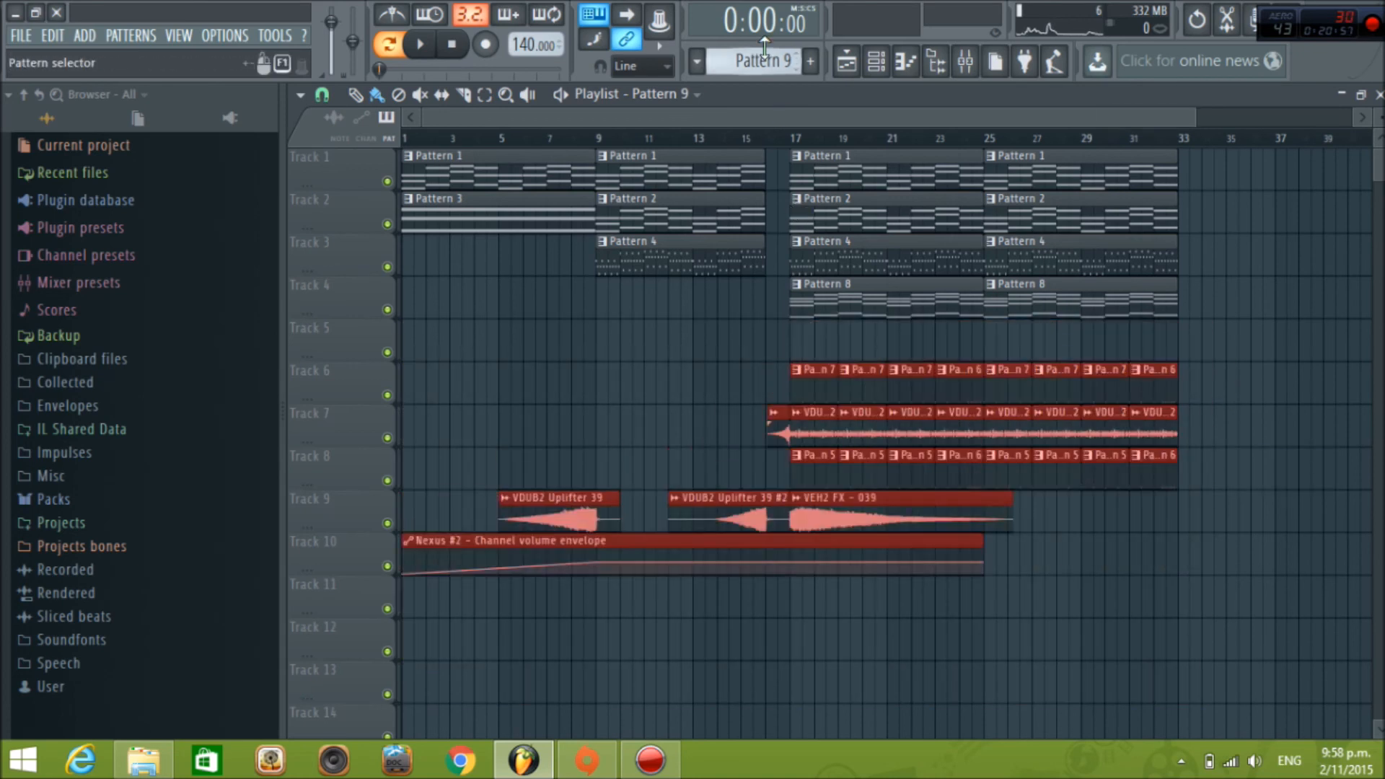
Place Pattern 9 twice on Track 5 from bar 17 to bar 33 and play the drop from bar 17
left_click_drag(797, 332, 1056, 349)
left_click(1209, 334)
right_click(1209, 335)
left_click(795, 140)
key("space")
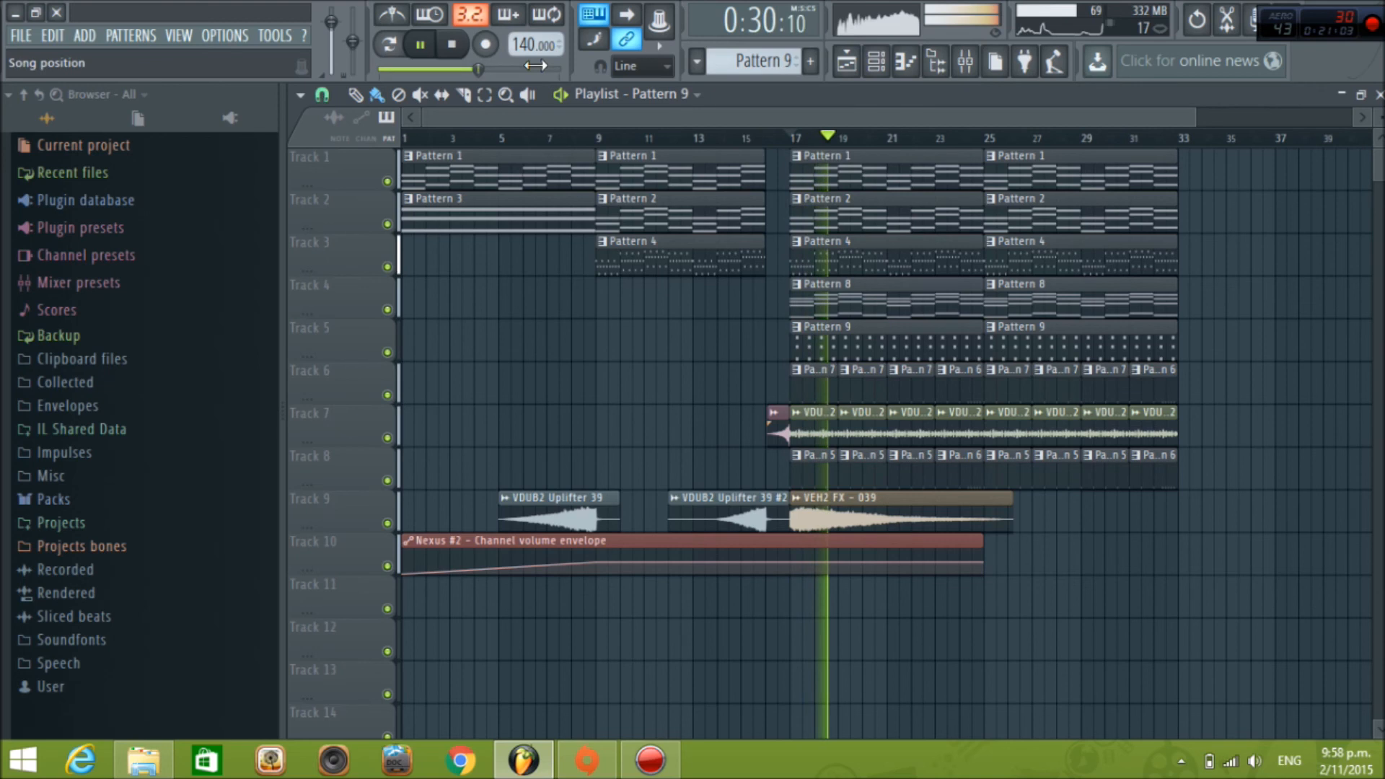
left_click(453, 46)
left_click(1210, 415)
right_click(1209, 415)
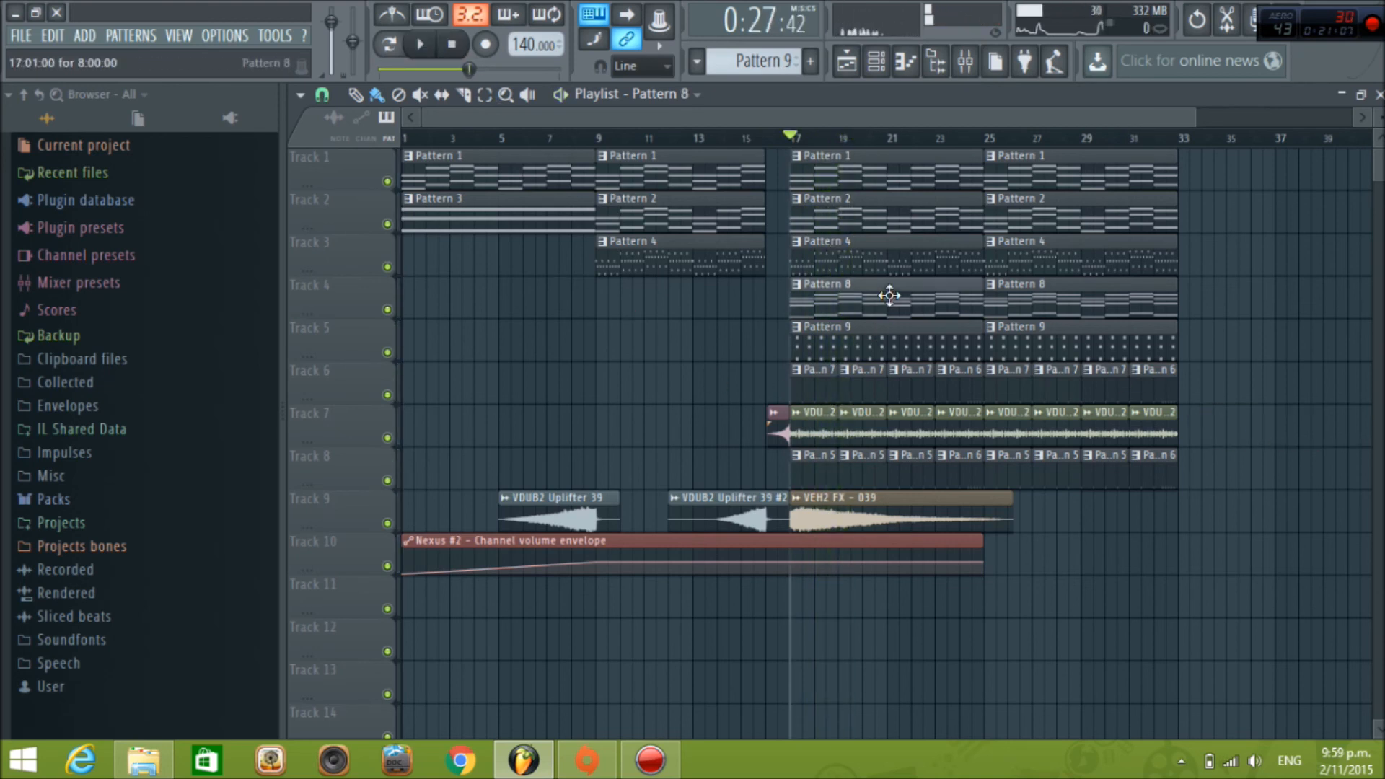
Mute Track 4, play the drop from bar 17 without the Pattern 8 layer, and unmute the track
left_click(387, 310)
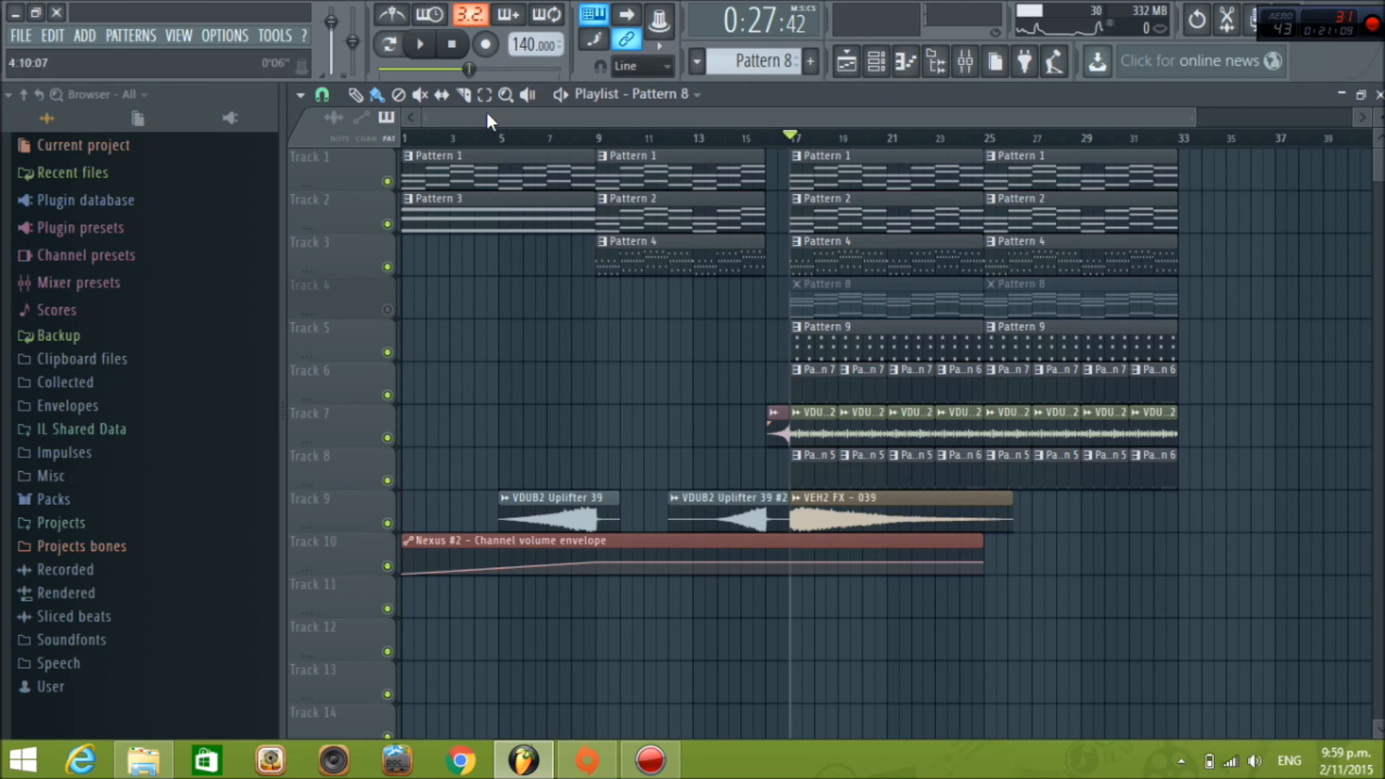
key("space")
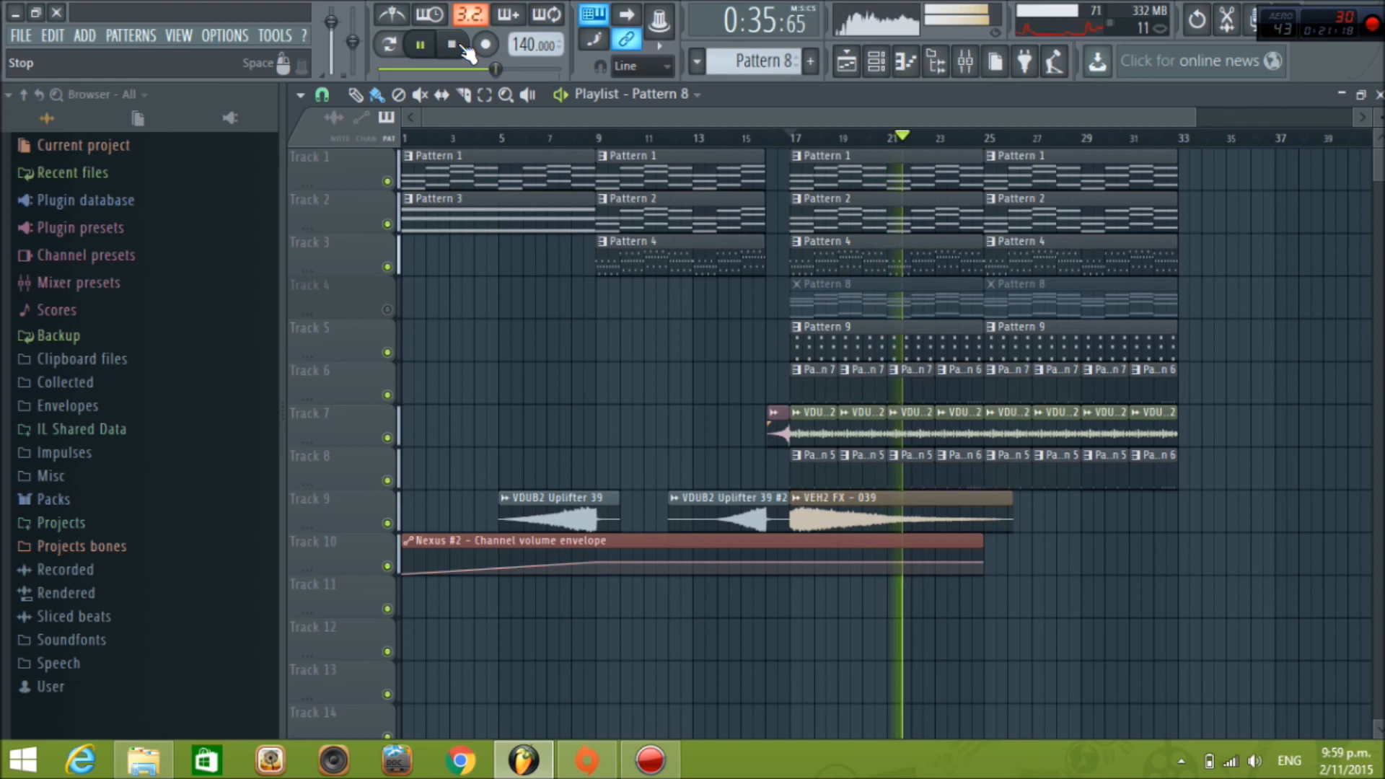
left_click(452, 44)
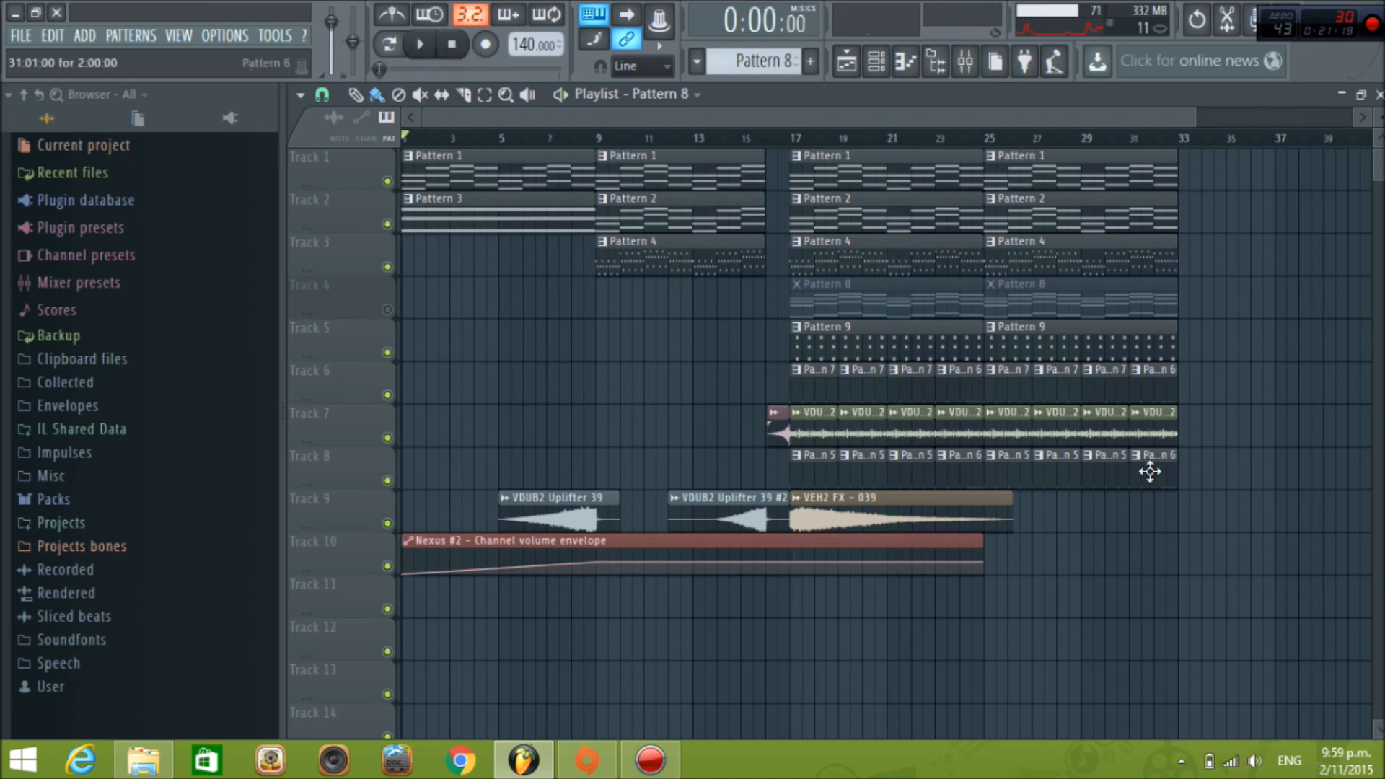
left_click(388, 310)
Move the two Pattern 8 clips on Track 4 to start at bars 1 and 9 and open the Nexus #4 piano roll
left_click_drag(853, 300, 696, 319)
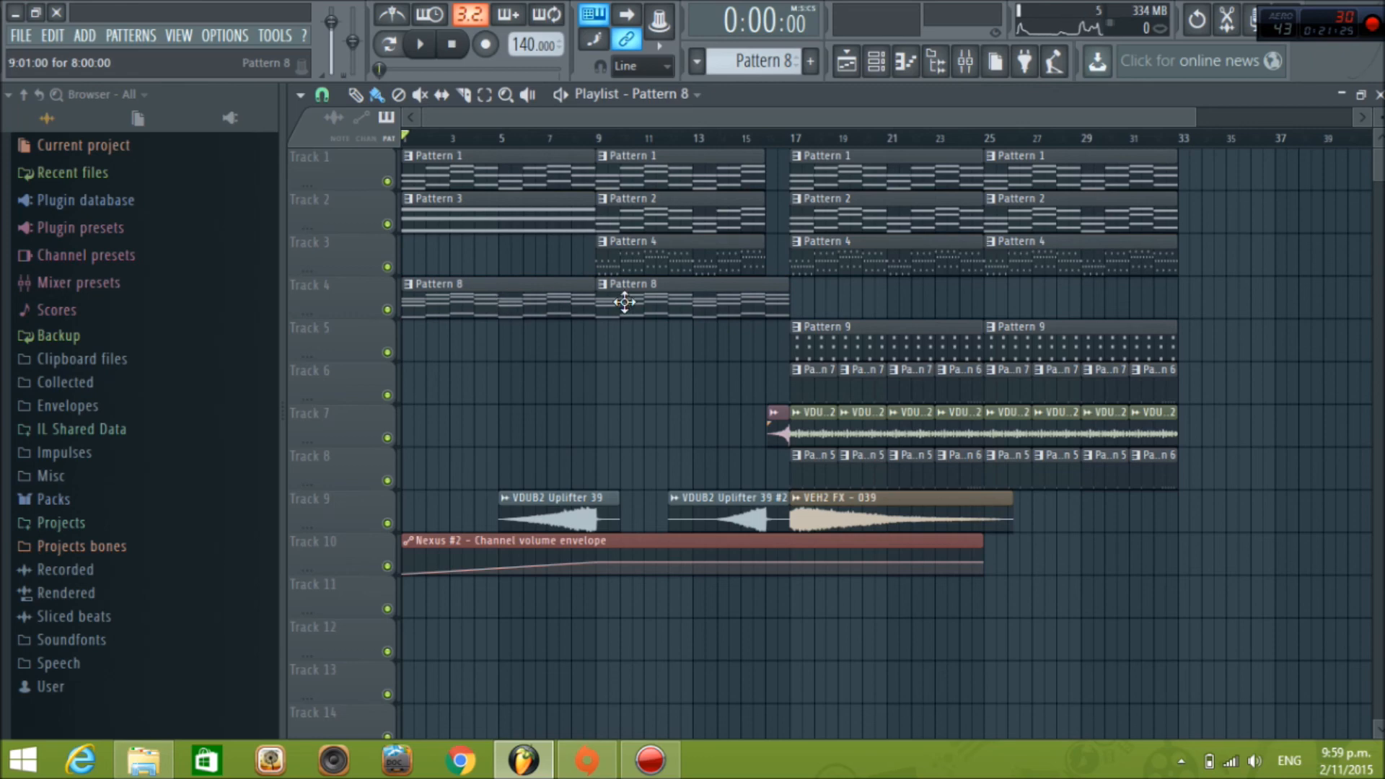
left_click(876, 62)
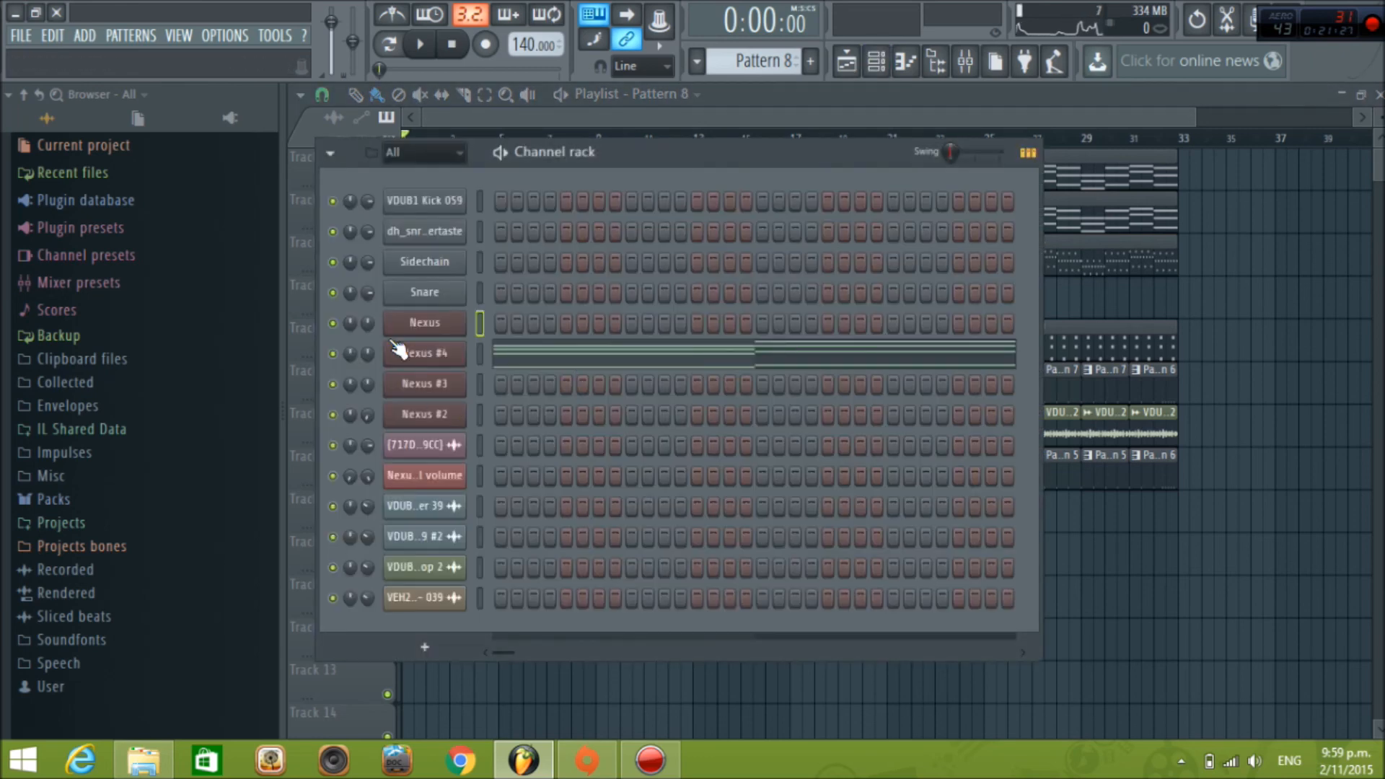
left_click(549, 109)
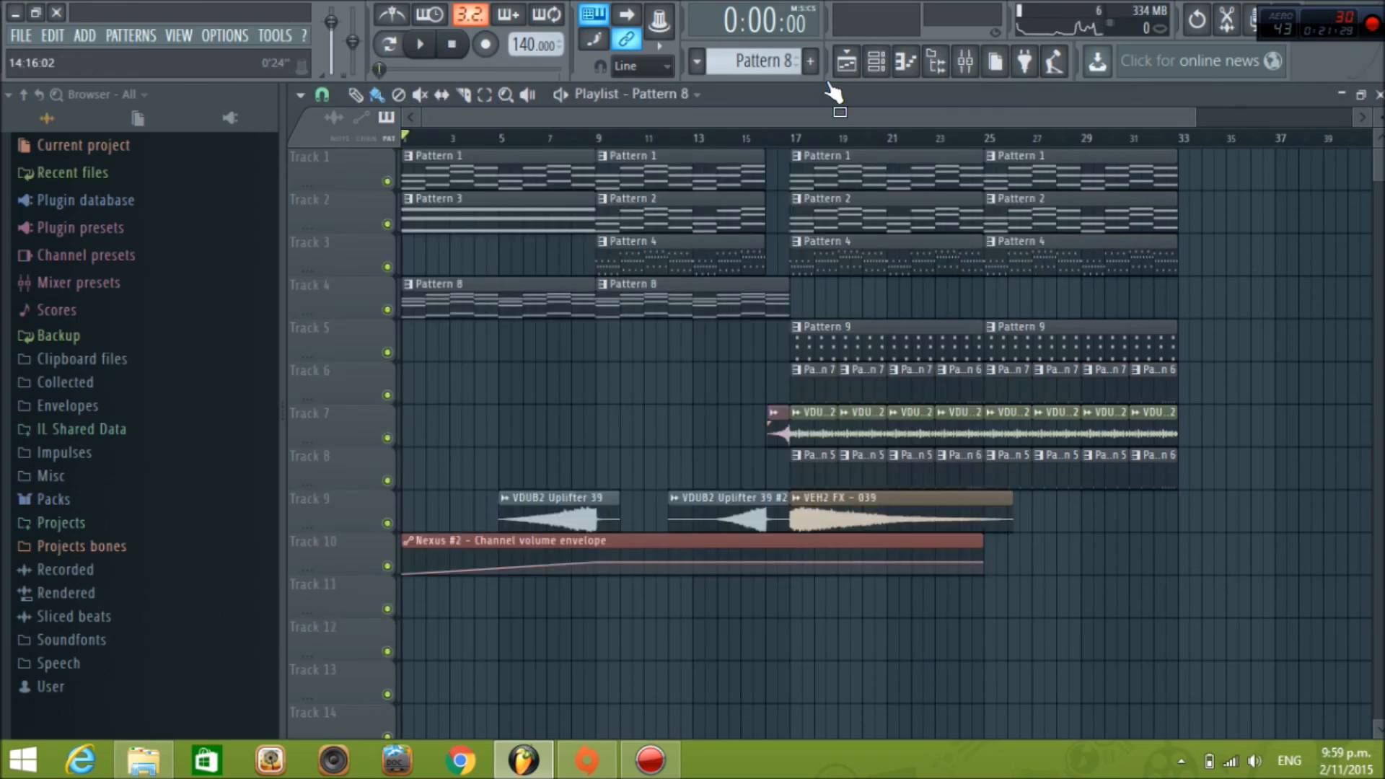
left_click(854, 62)
left_click(568, 360)
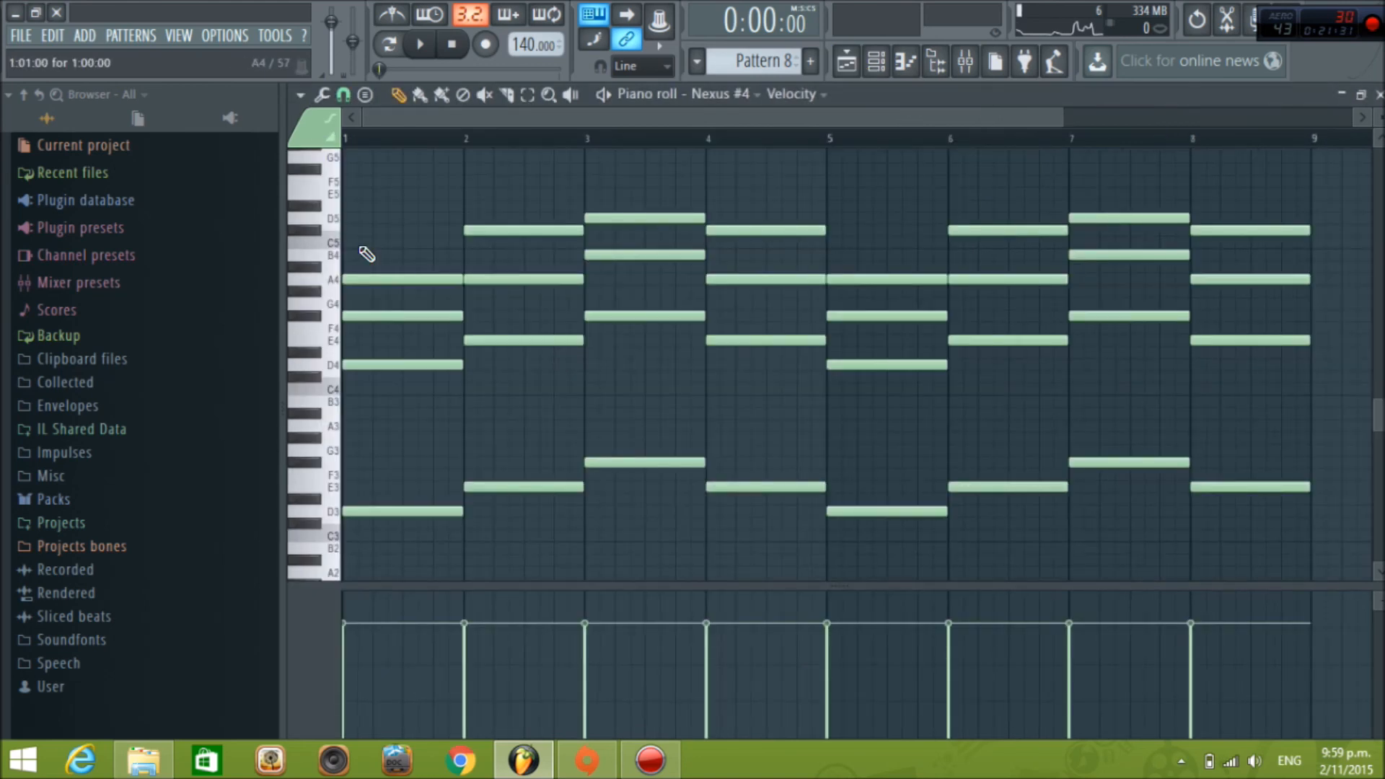
Delete the bass notes and lower chord tones from the Nexus #4 part of Pattern 8, keeping the top notes in bars 1 to 4
left_click_drag(352, 432, 332, 583)
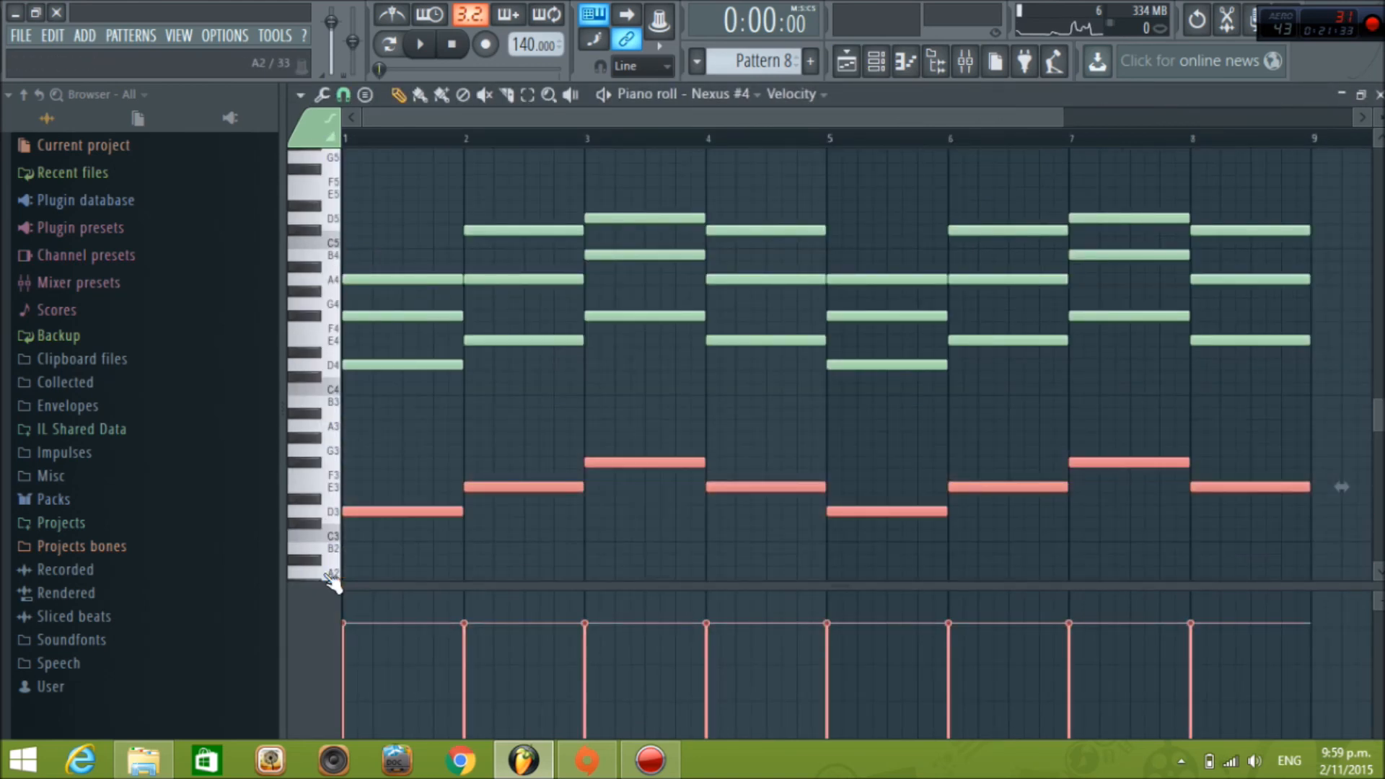
key("Delete")
left_click_drag(310, 321, 312, 470)
key("Delete")
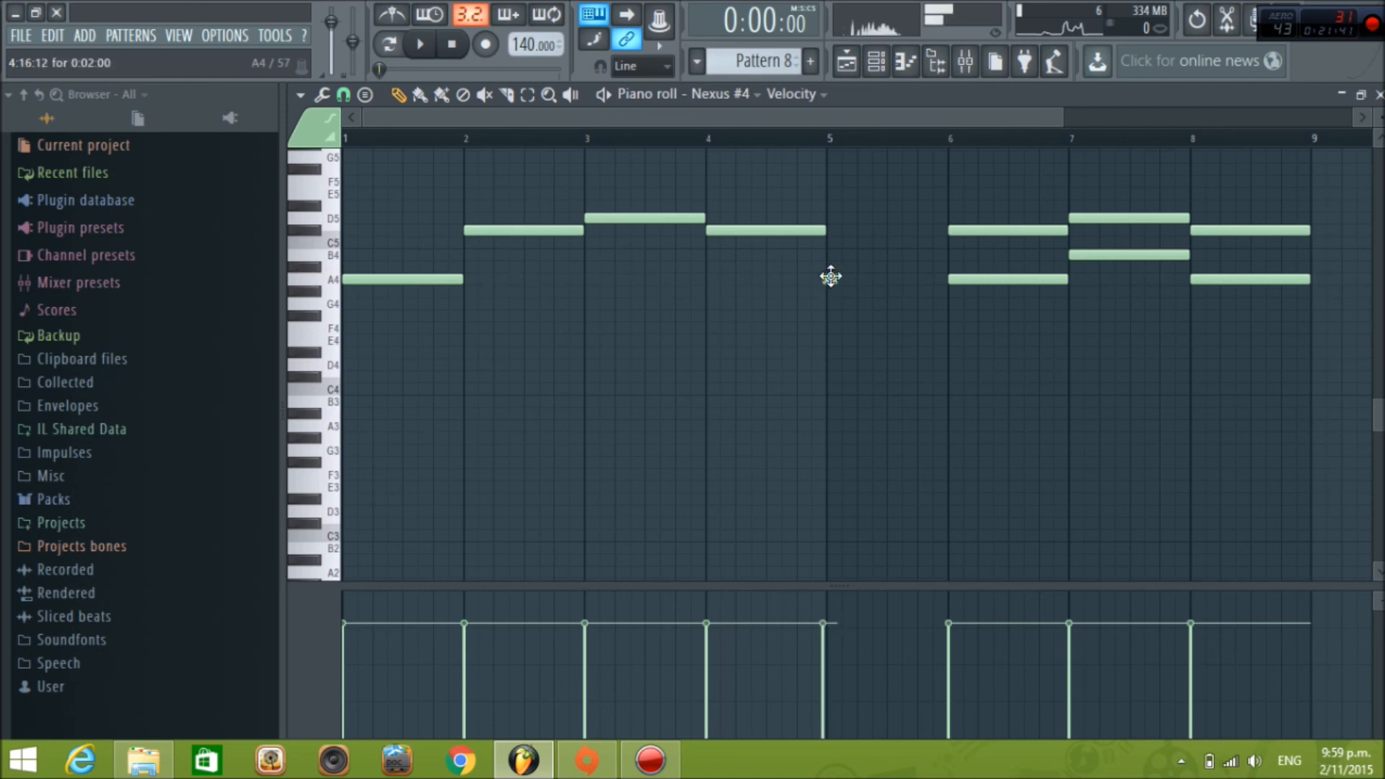
Replace the remaining notes in bars 5 to 8 with a copy of the bars 1 to 4 top line and preview it from the playlist
left_click_drag(951, 182, 1255, 313)
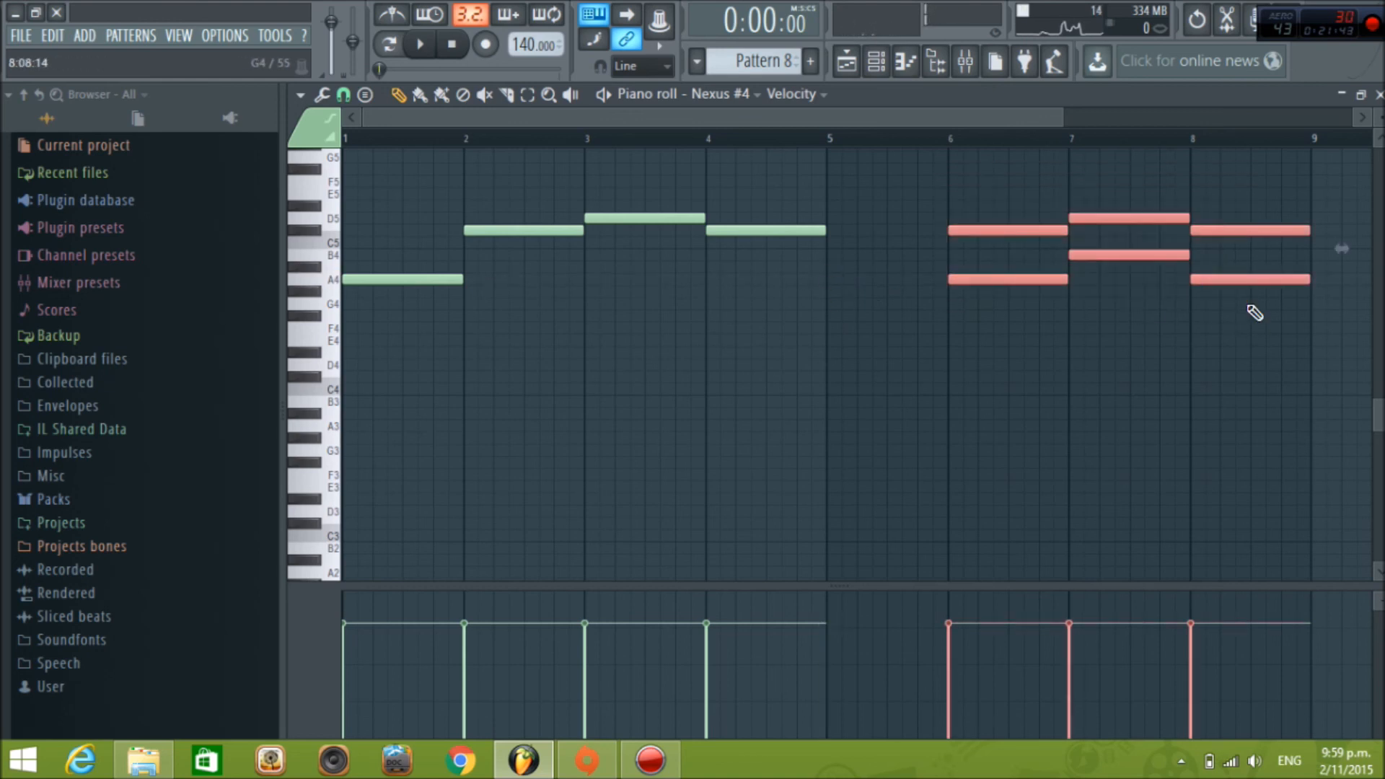
key("Delete")
left_click_drag(309, 166, 846, 311)
left_click(847, 60)
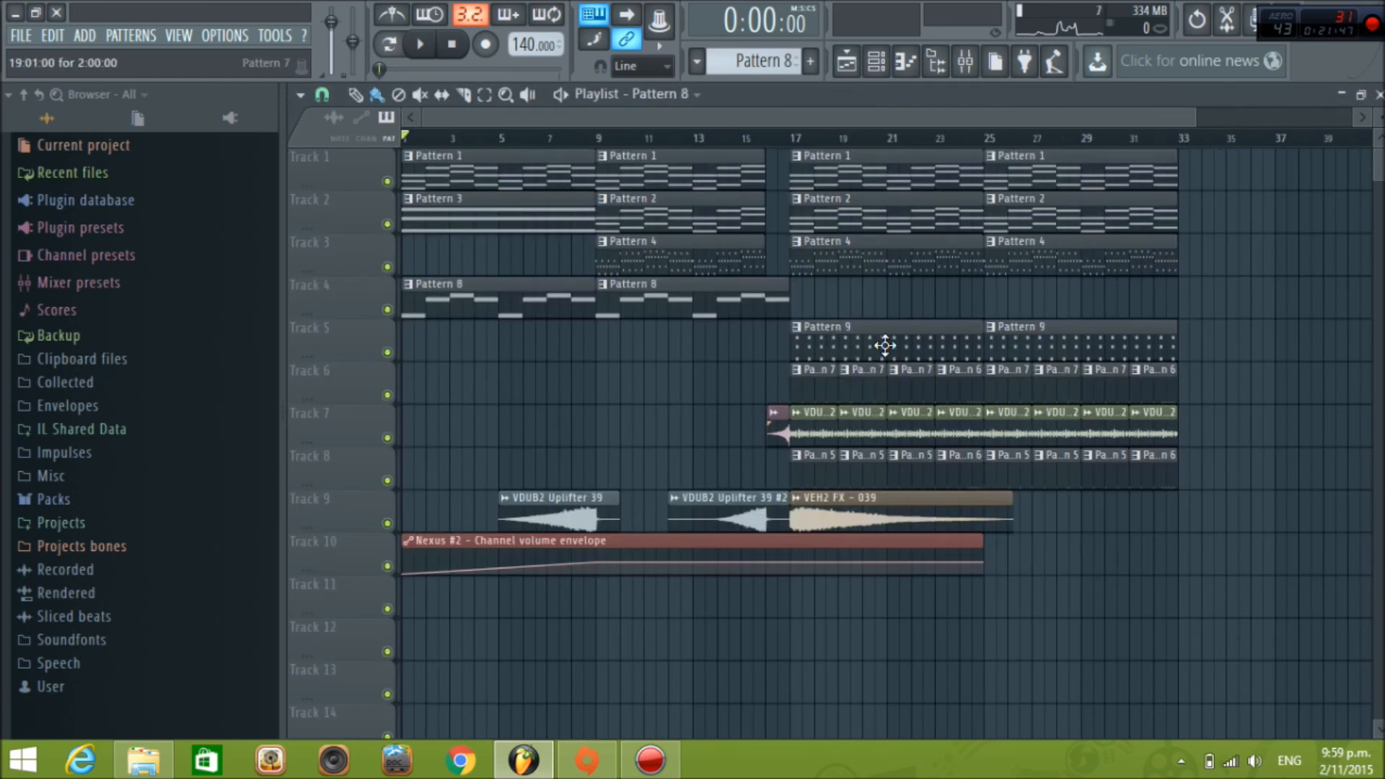
left_click(421, 47)
key("space")
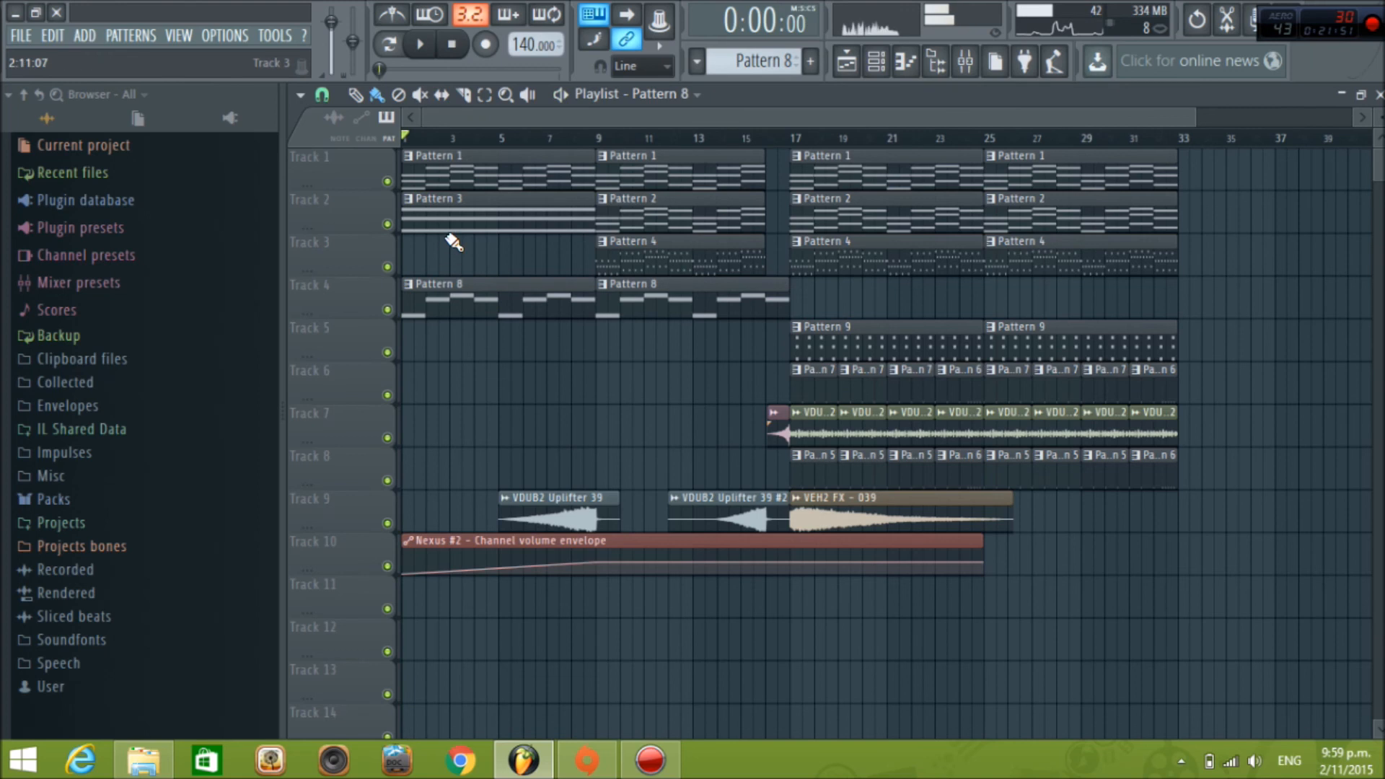
Remove the bar 1 clips of Patterns 8 and 1, and place Pattern 8 on Track 4 at bars 17 and 25
right_click(479, 311)
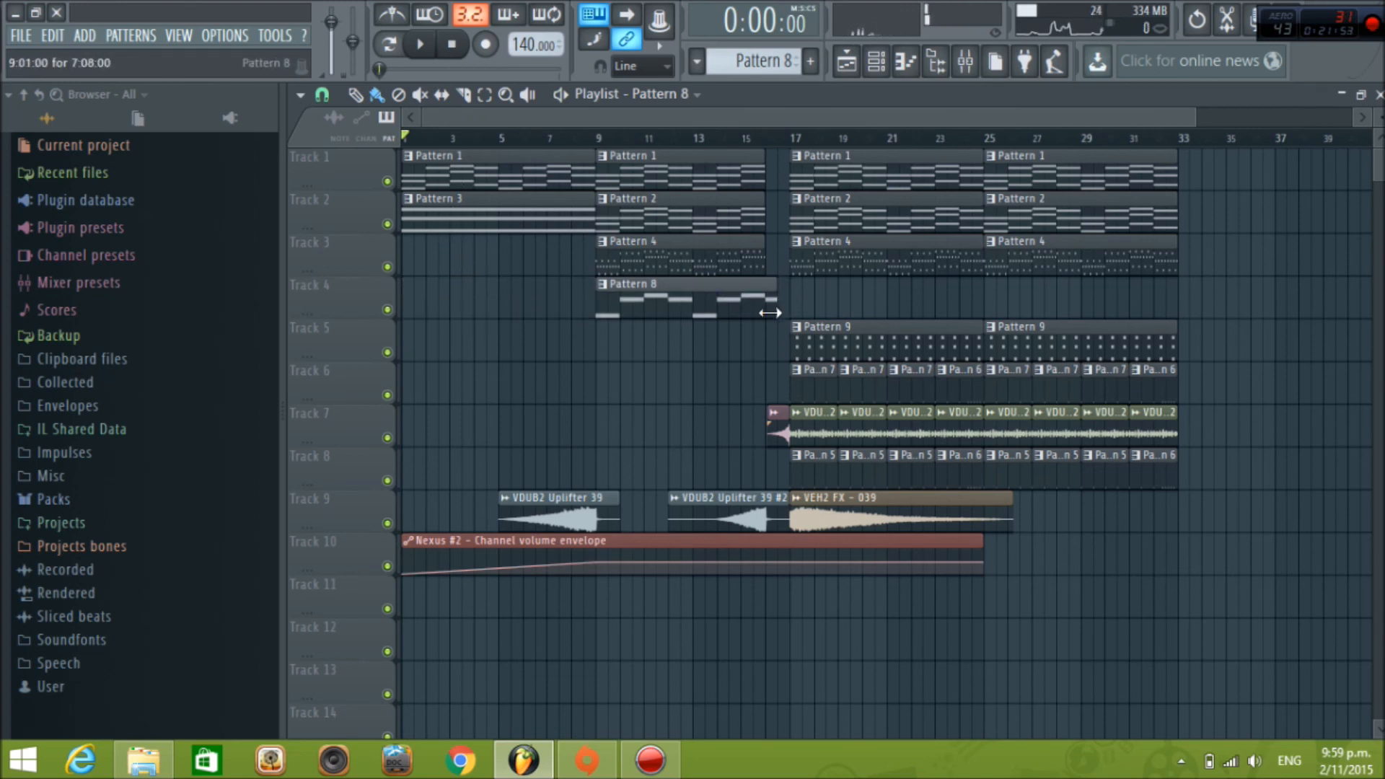
right_click(546, 184)
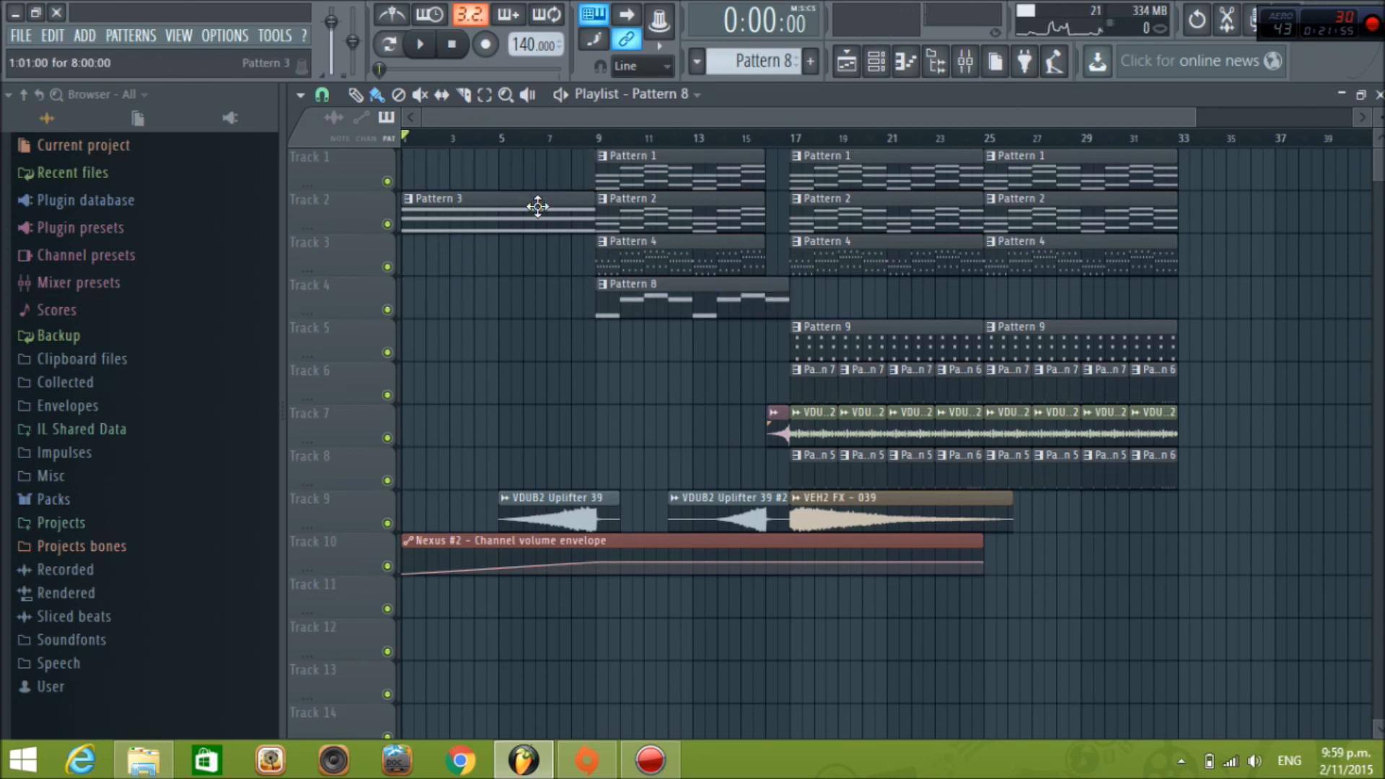
left_click_drag(653, 299, 833, 300)
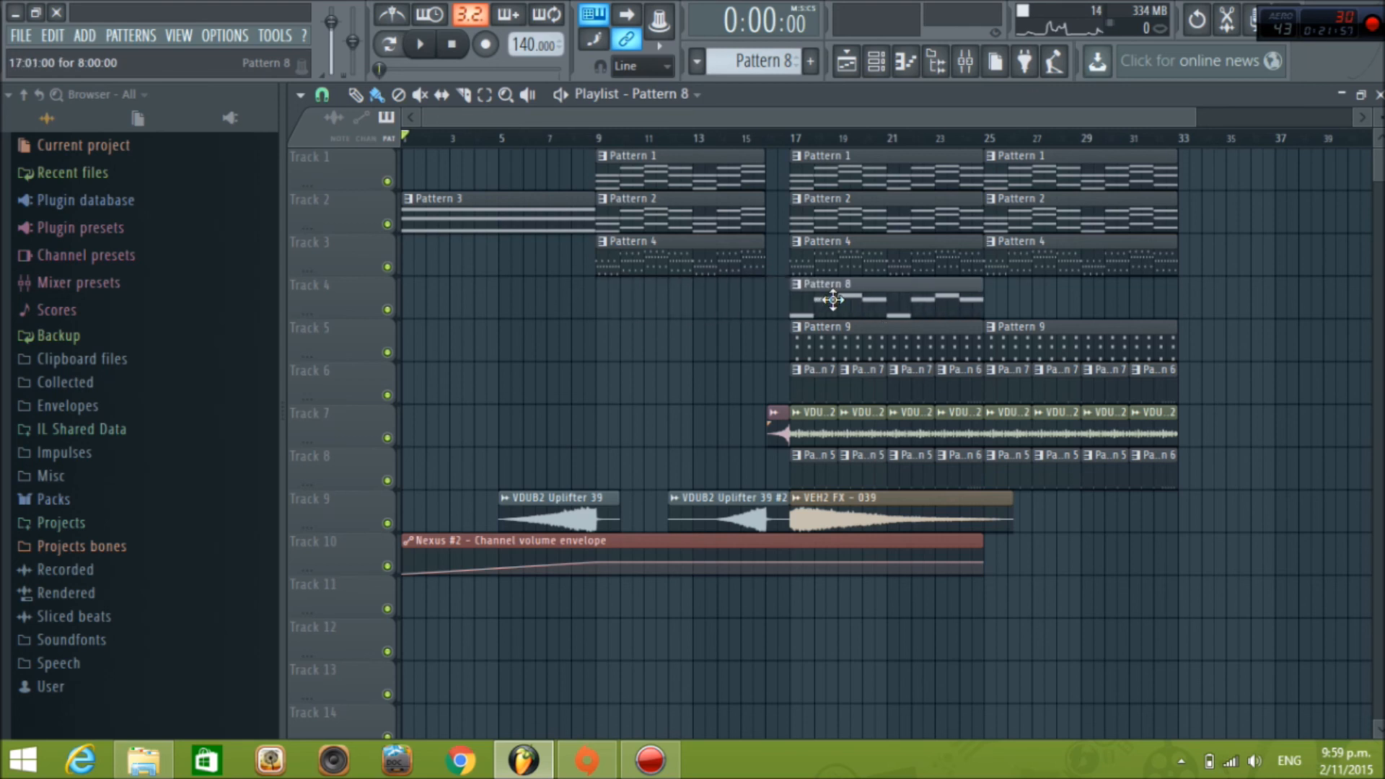
left_click(1005, 303)
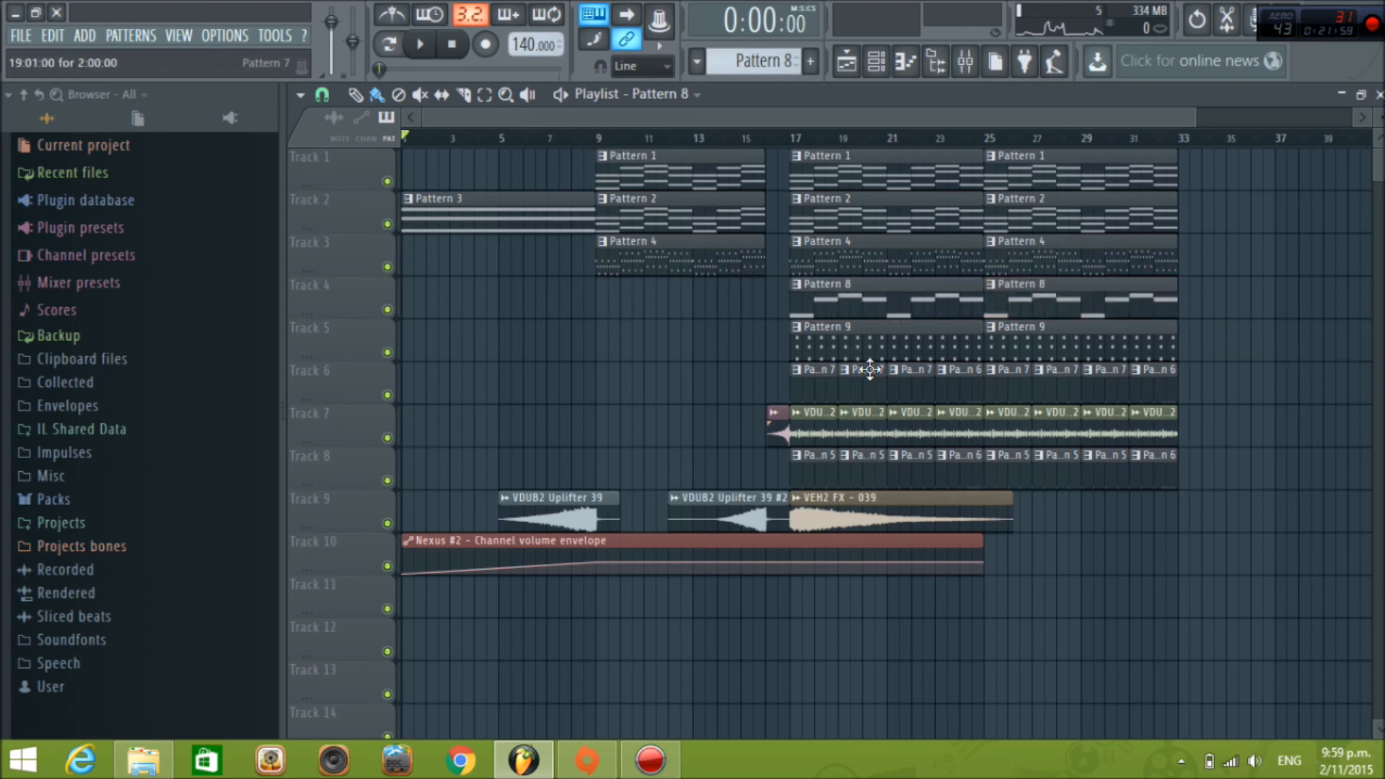
Play the arrangement from the start and try the drop without the two Pattern 9 clips on Track 5
left_click(436, 43)
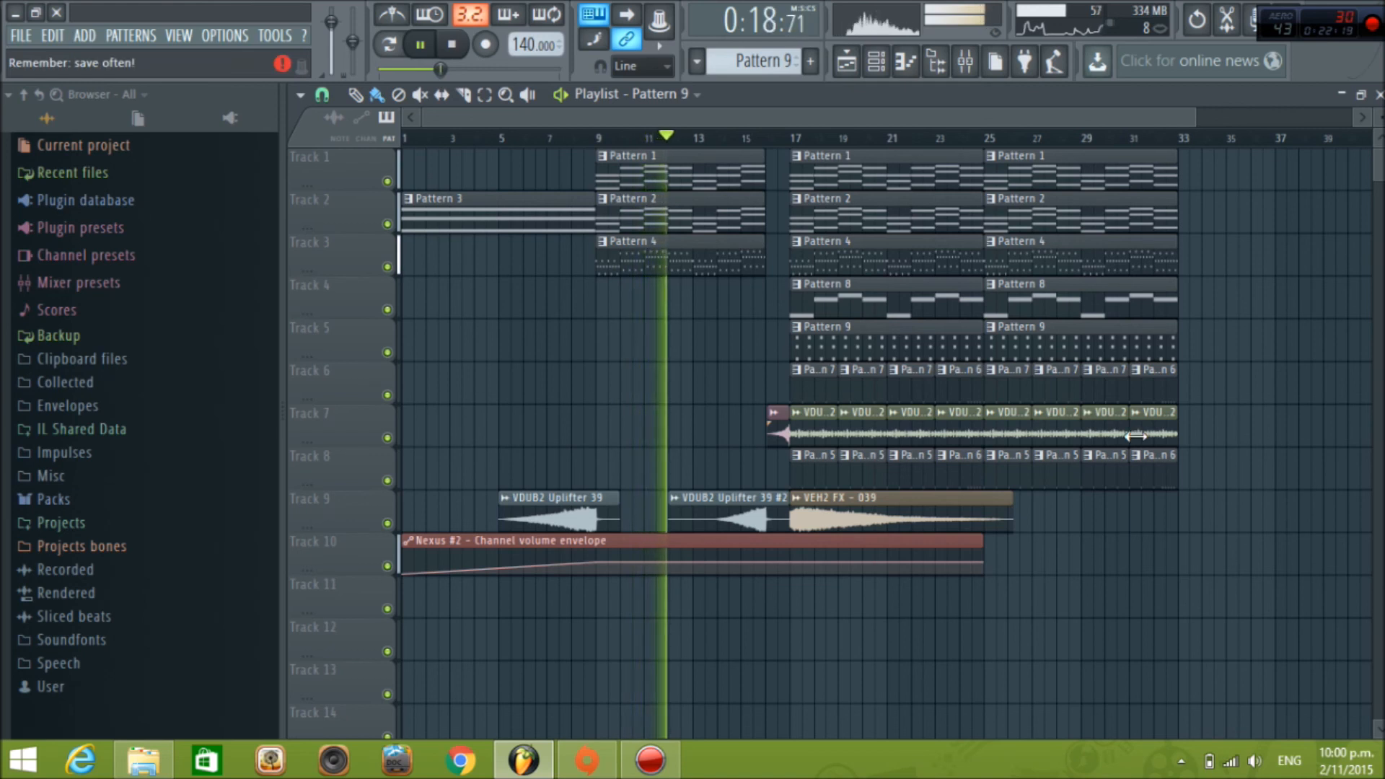
right_click(902, 334)
right_click(1003, 339)
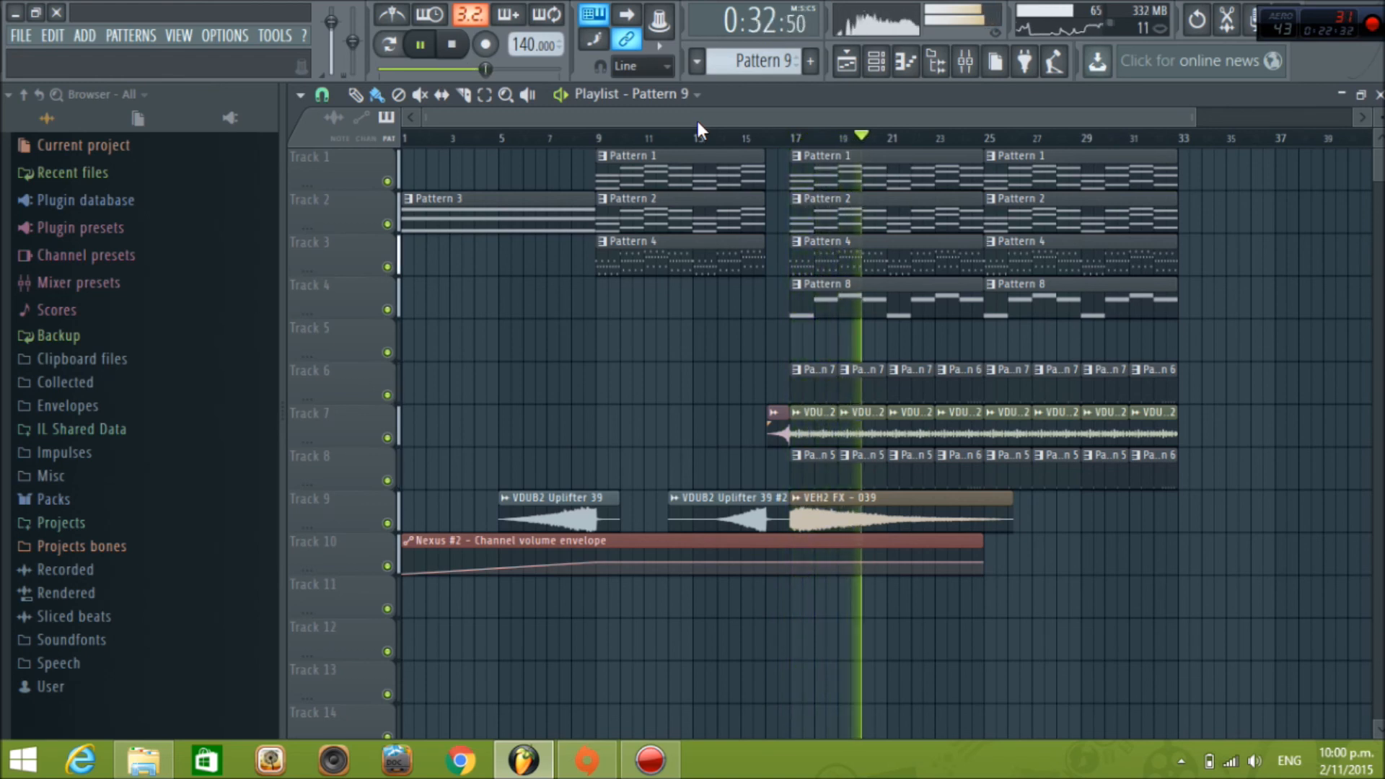
left_click(455, 44)
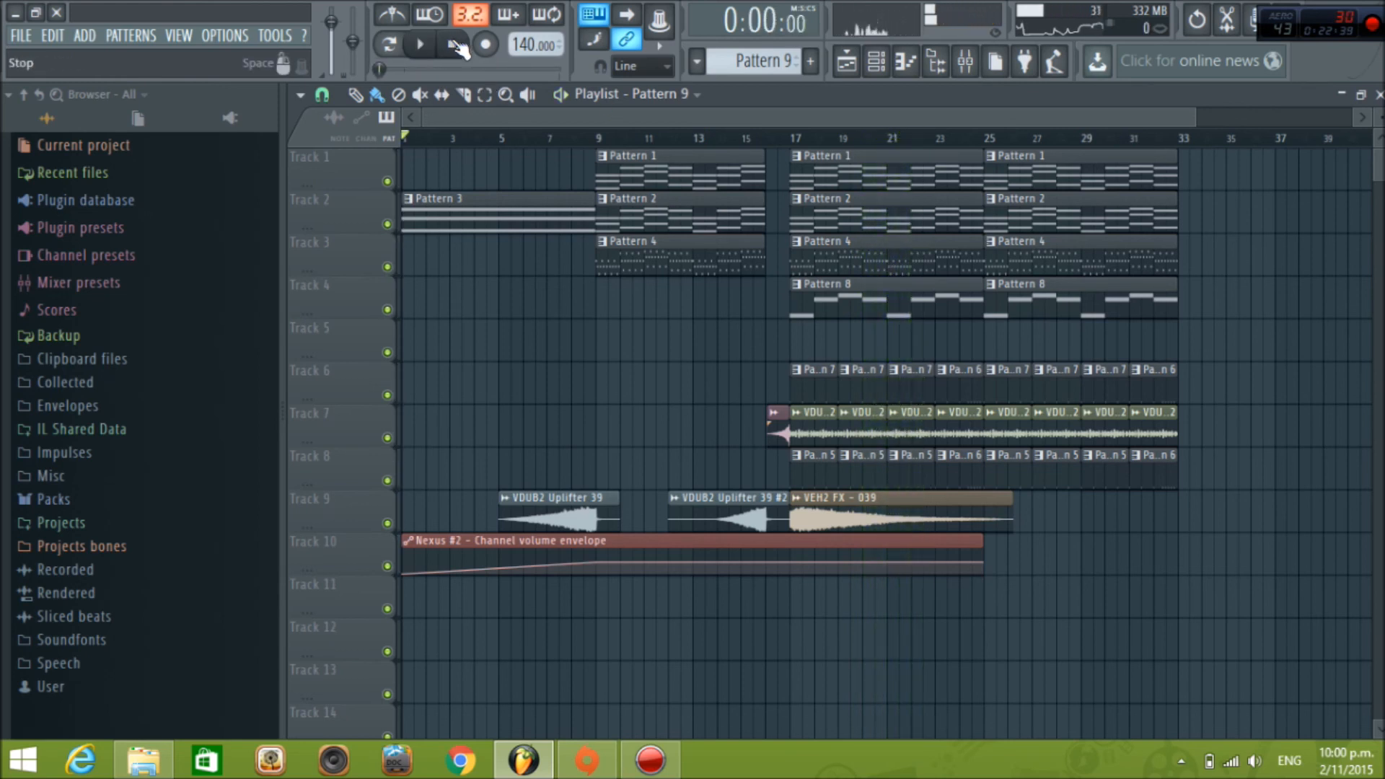
left_click(736, 59)
left_click(905, 73)
left_click(703, 65)
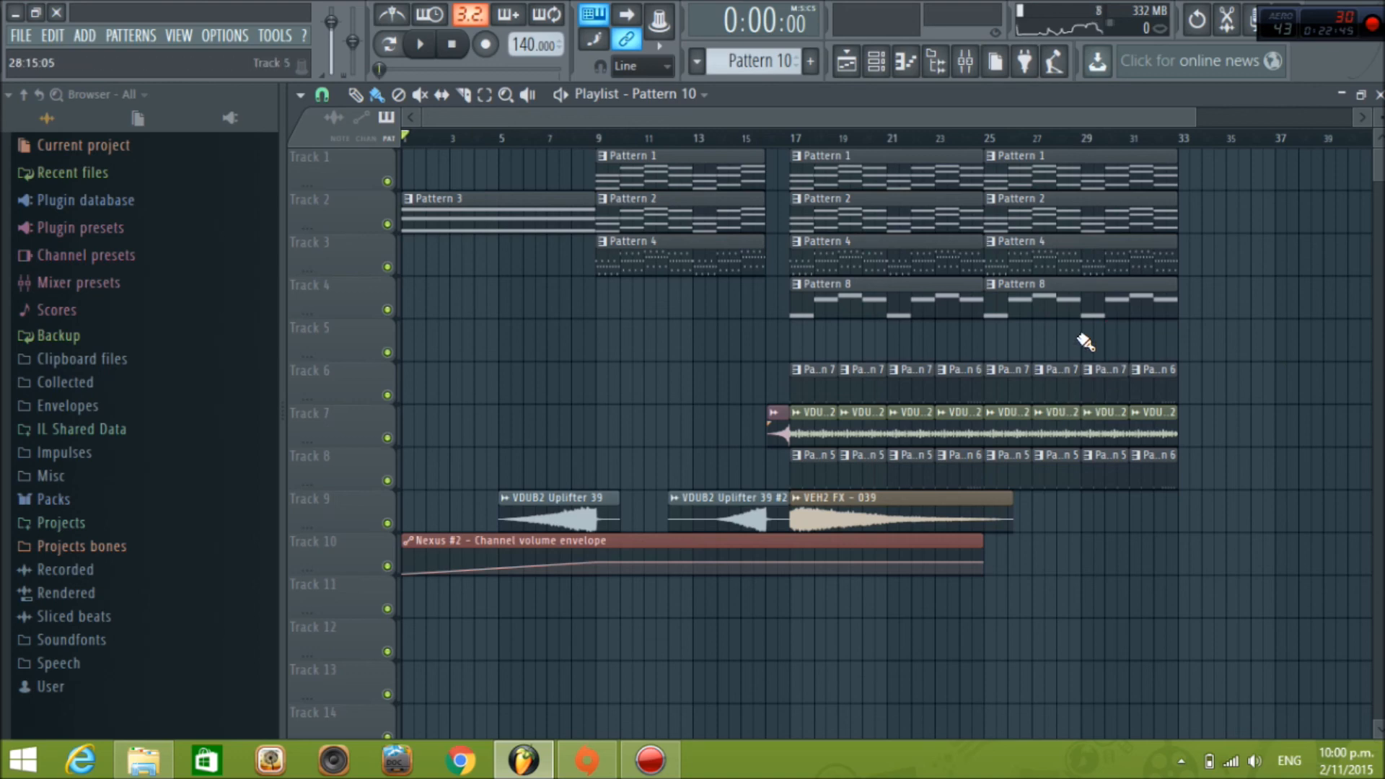
left_click(874, 63)
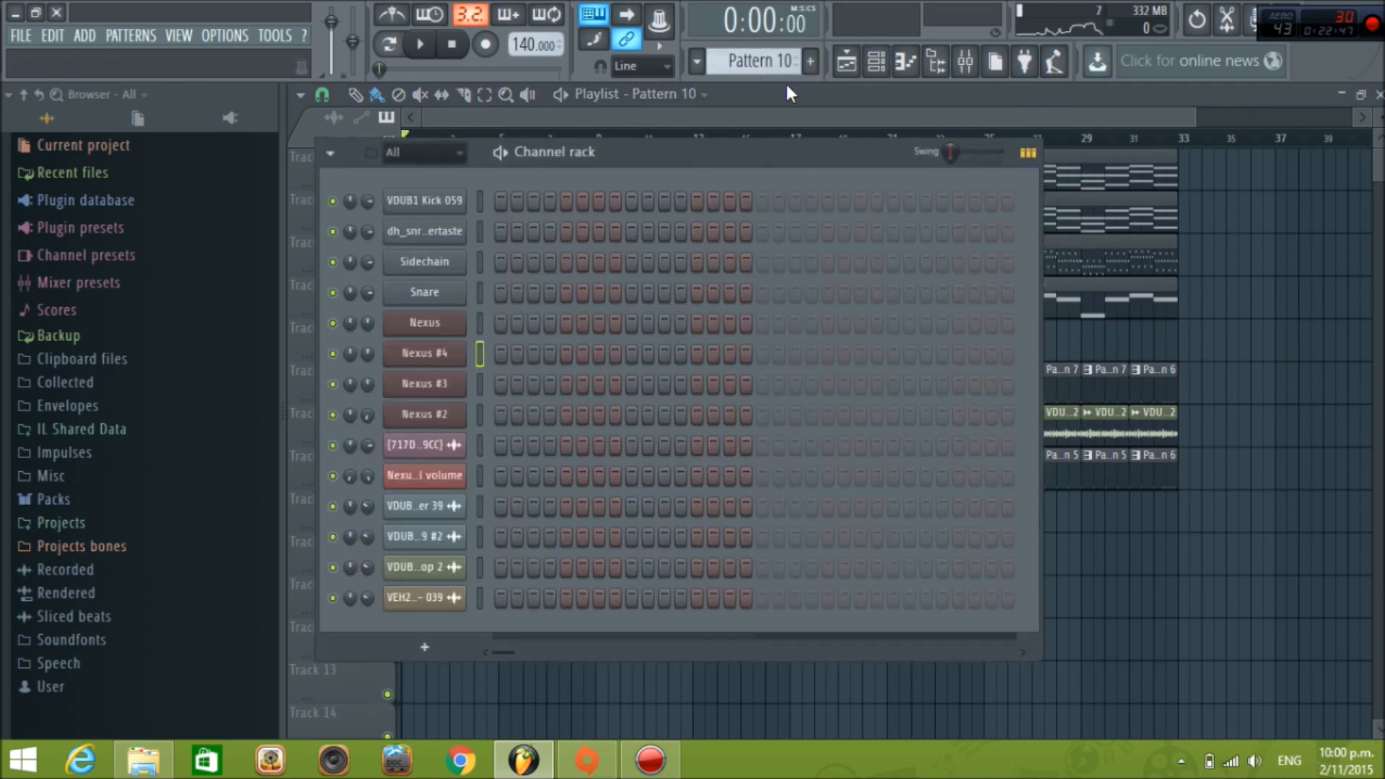
left_click(654, 117)
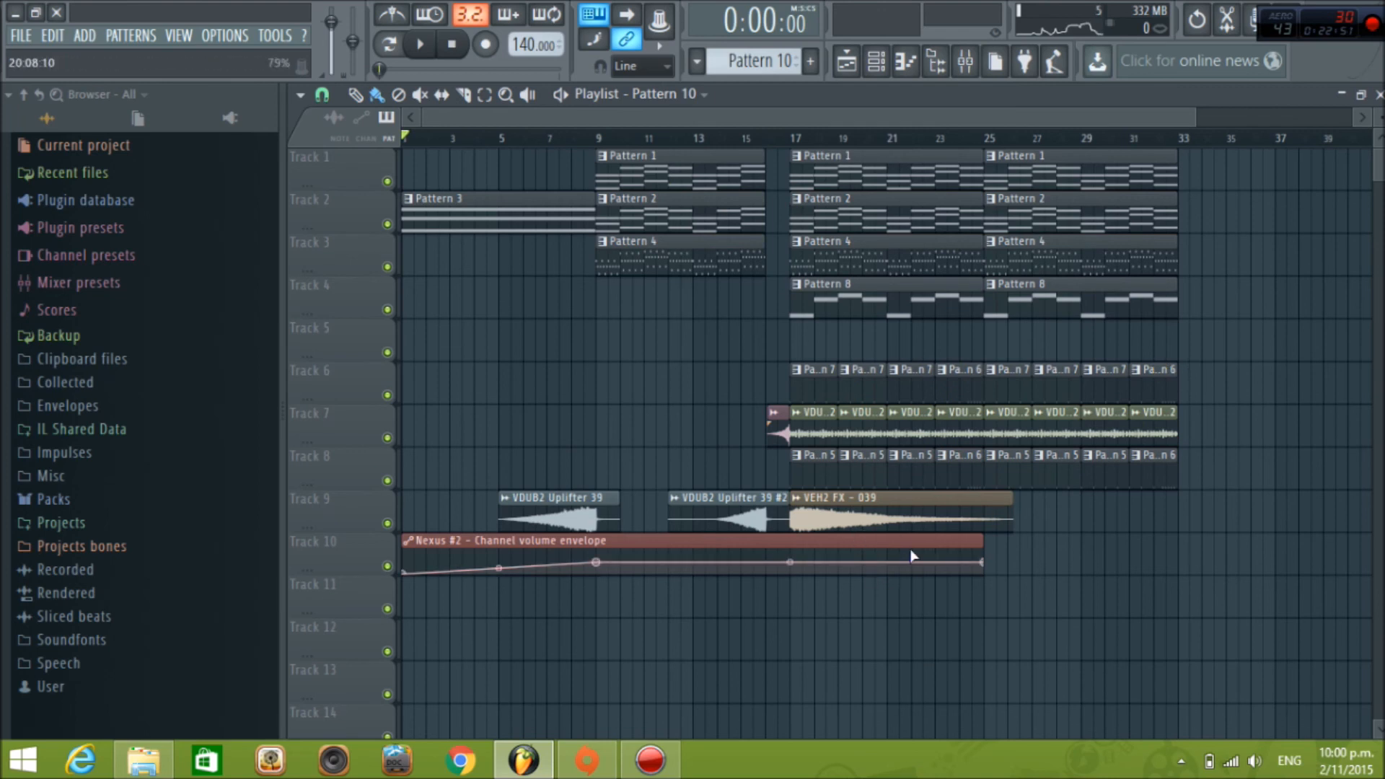
Extend the Nexus #2 channel volume envelope on Track 10 to bar 33, keeping its end section level
right_click(982, 562)
left_click(1043, 662)
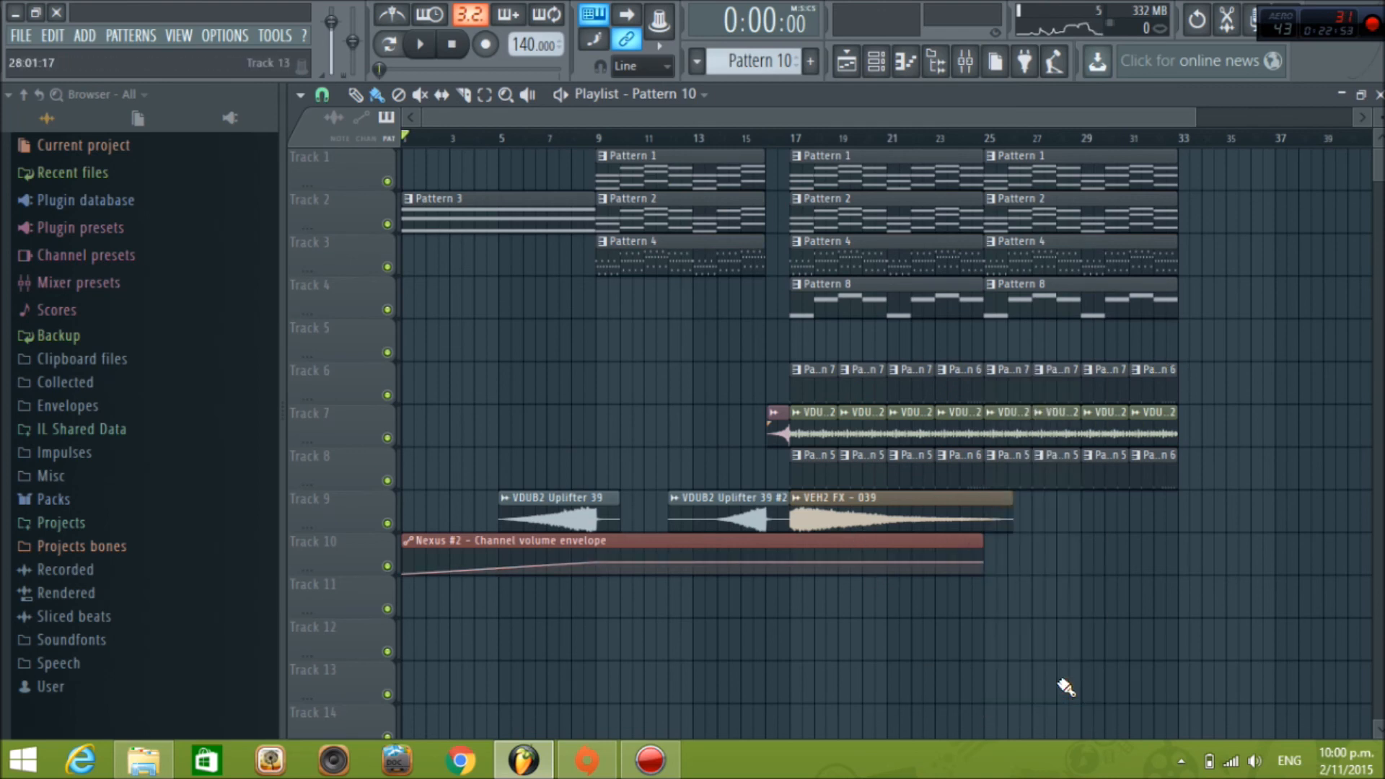
left_click_drag(982, 562, 1180, 560)
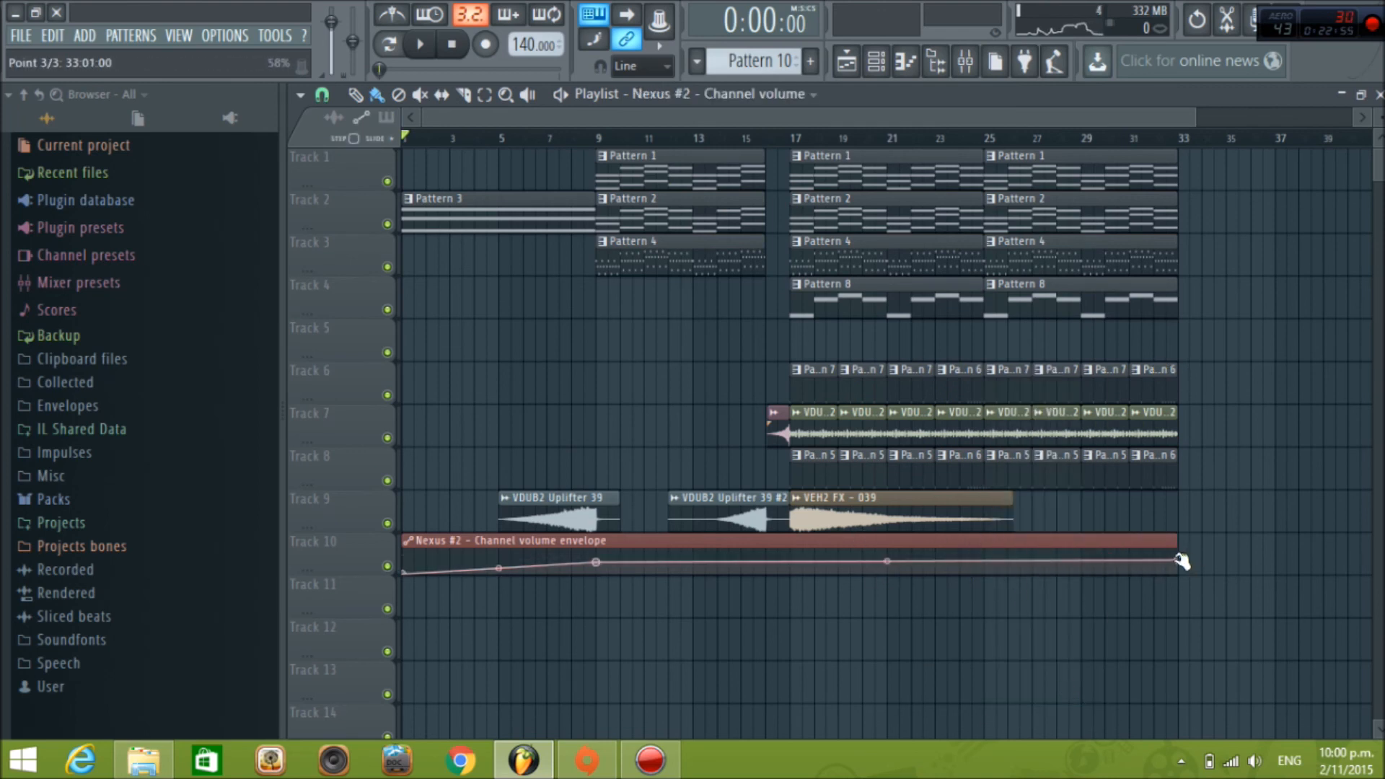
right_click(1180, 560)
left_click(1247, 707)
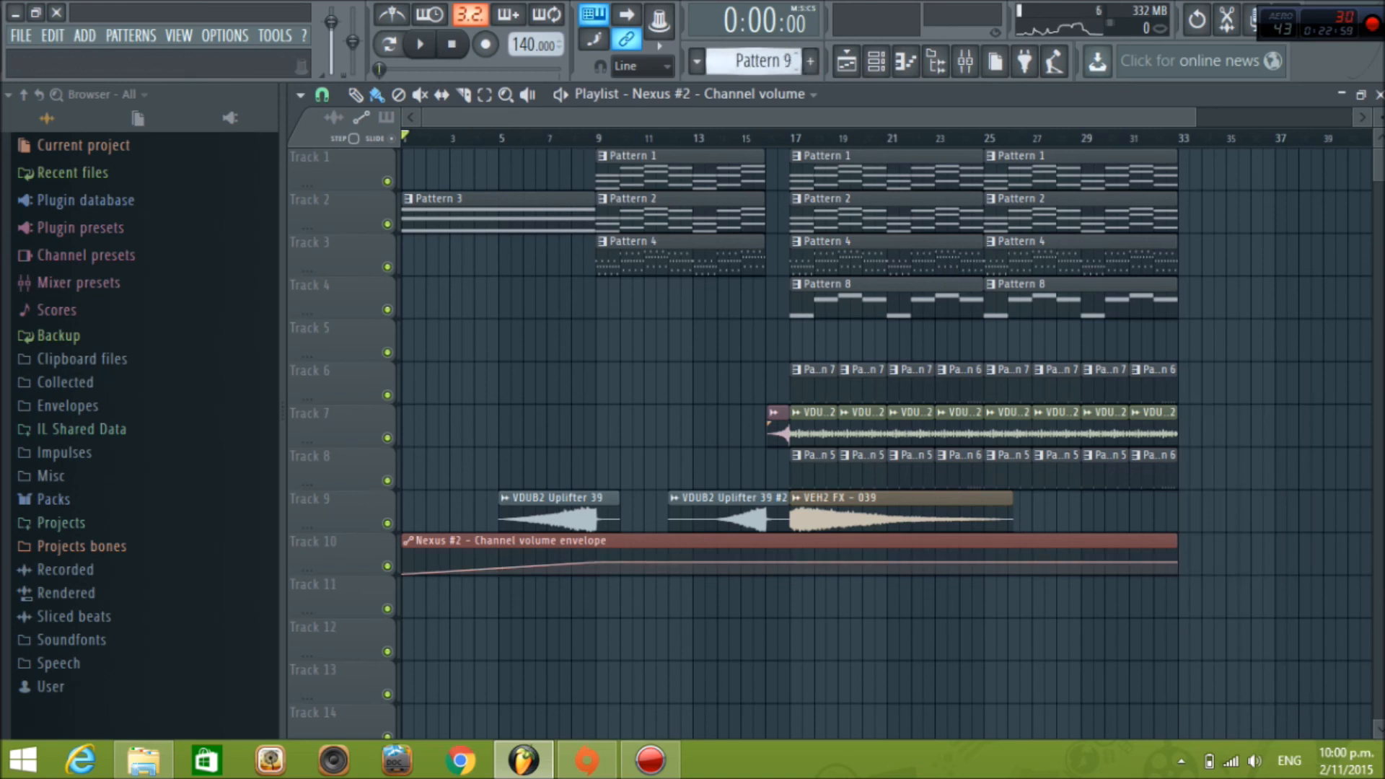
Select Pattern 9 and place it twice on Track 5, from bar 17 to bar 33
left_click_drag(794, 60, 794, 70)
left_click_drag(799, 337, 1177, 340)
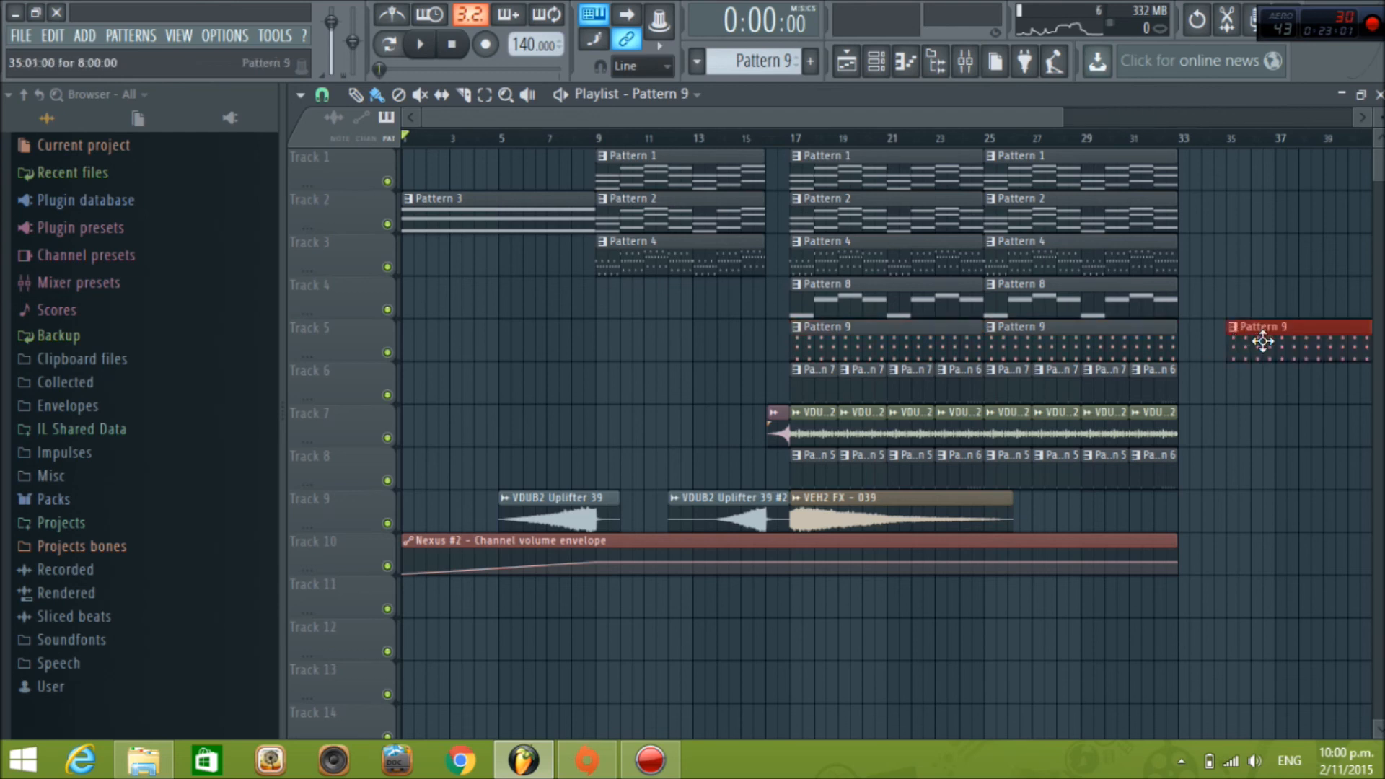